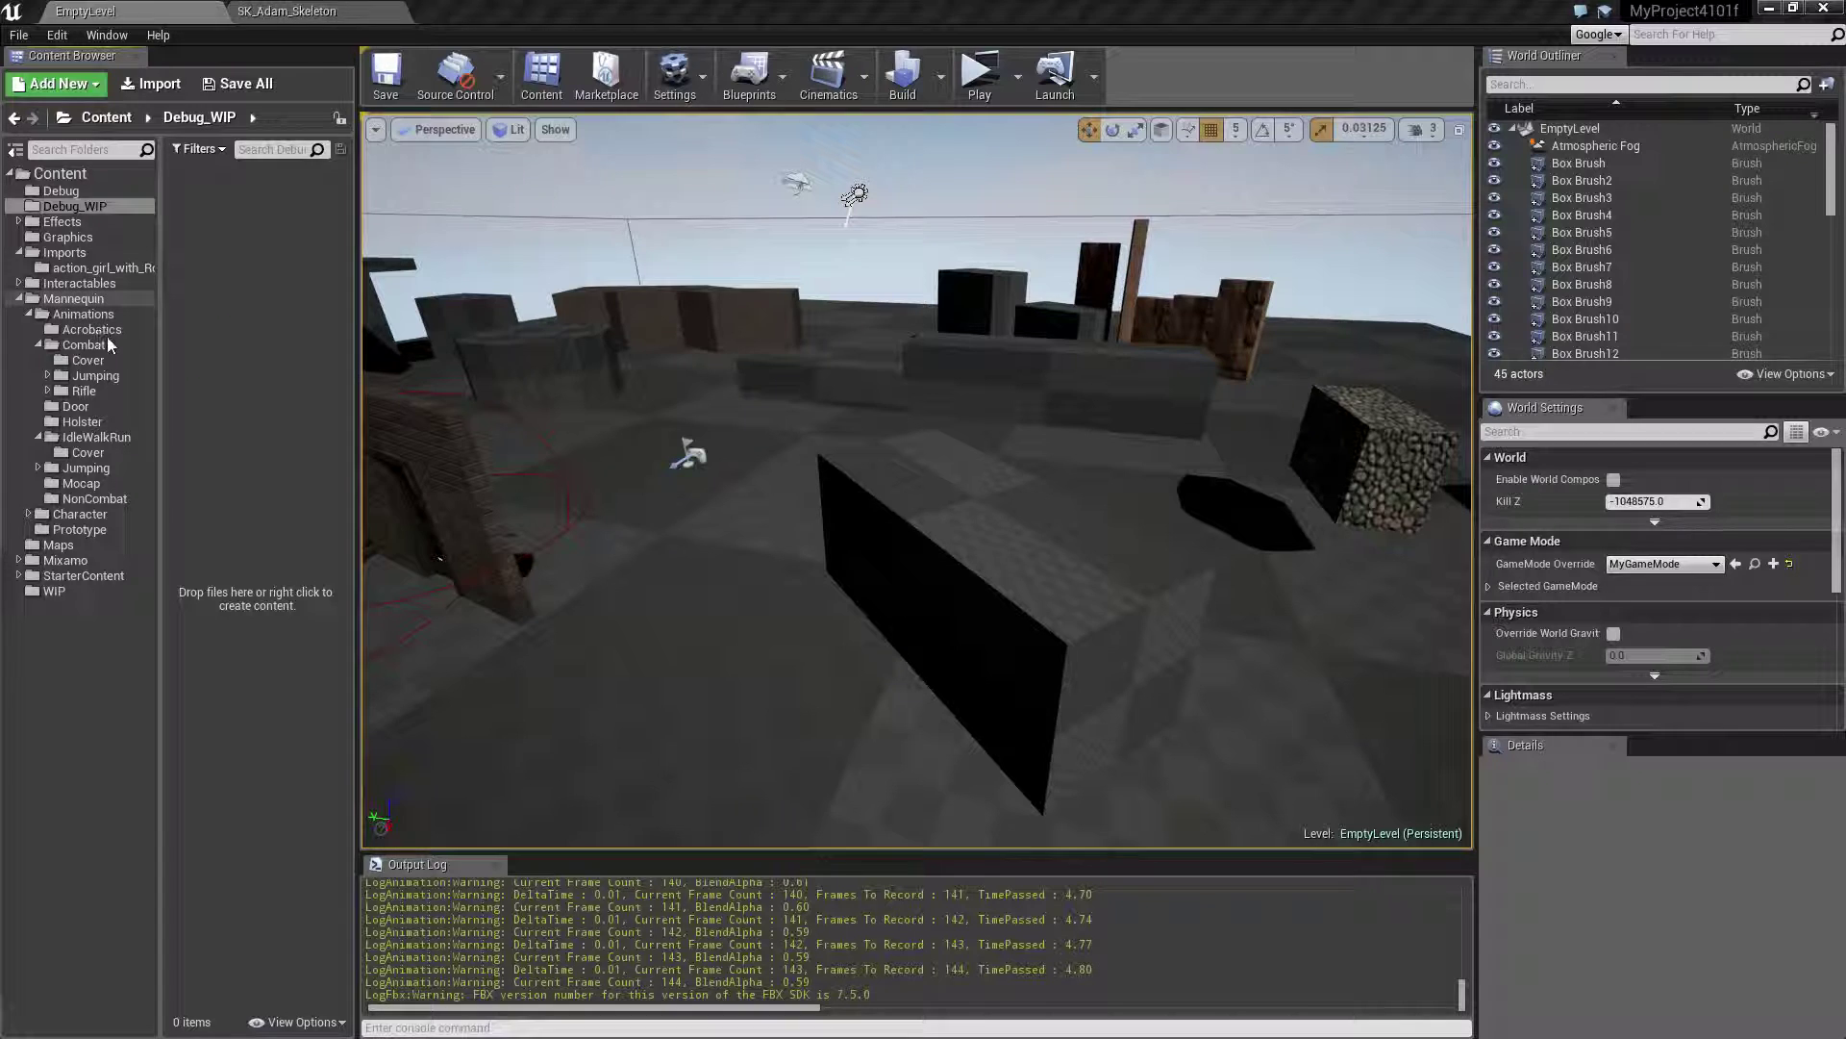
- Open the CoverLeft_Rifle3 animation from the Combat animations' Cover folder and pause its preview playback
{"action": "left_click", "coordinate": [90, 360]}
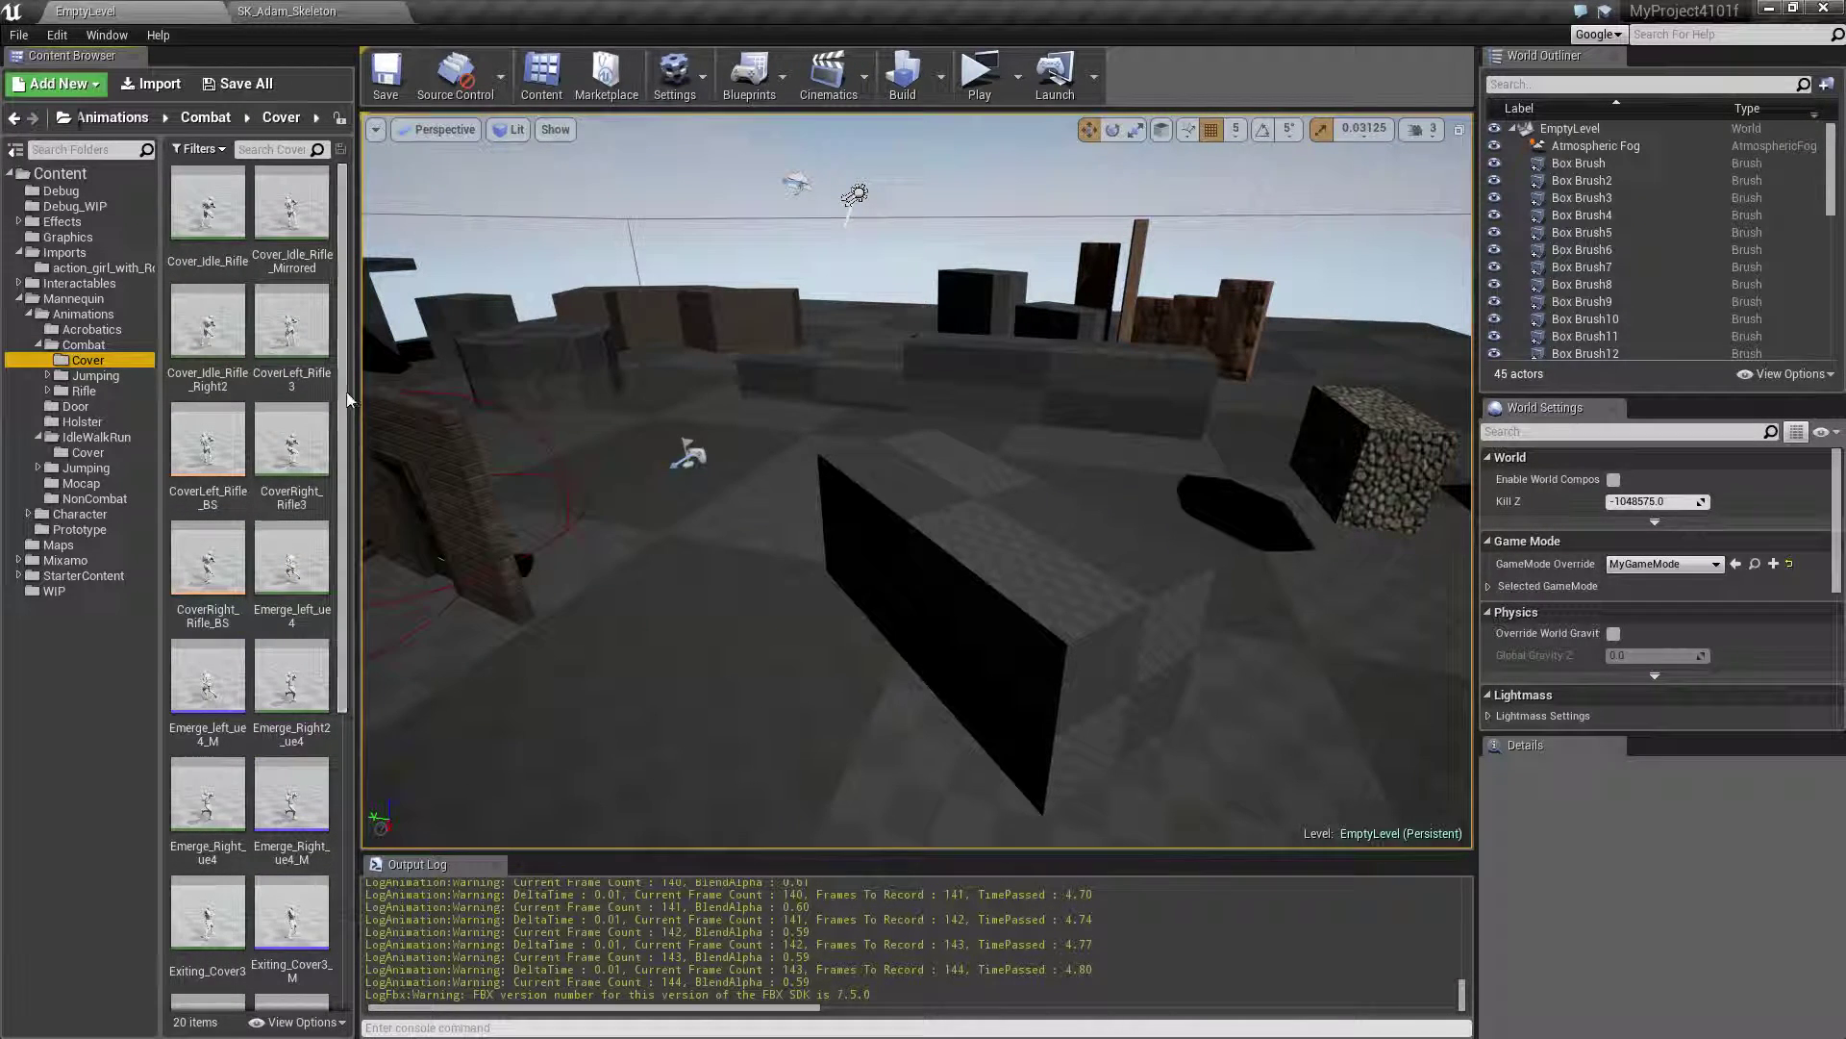
{"action": "double_click", "coordinate": [291, 327]}
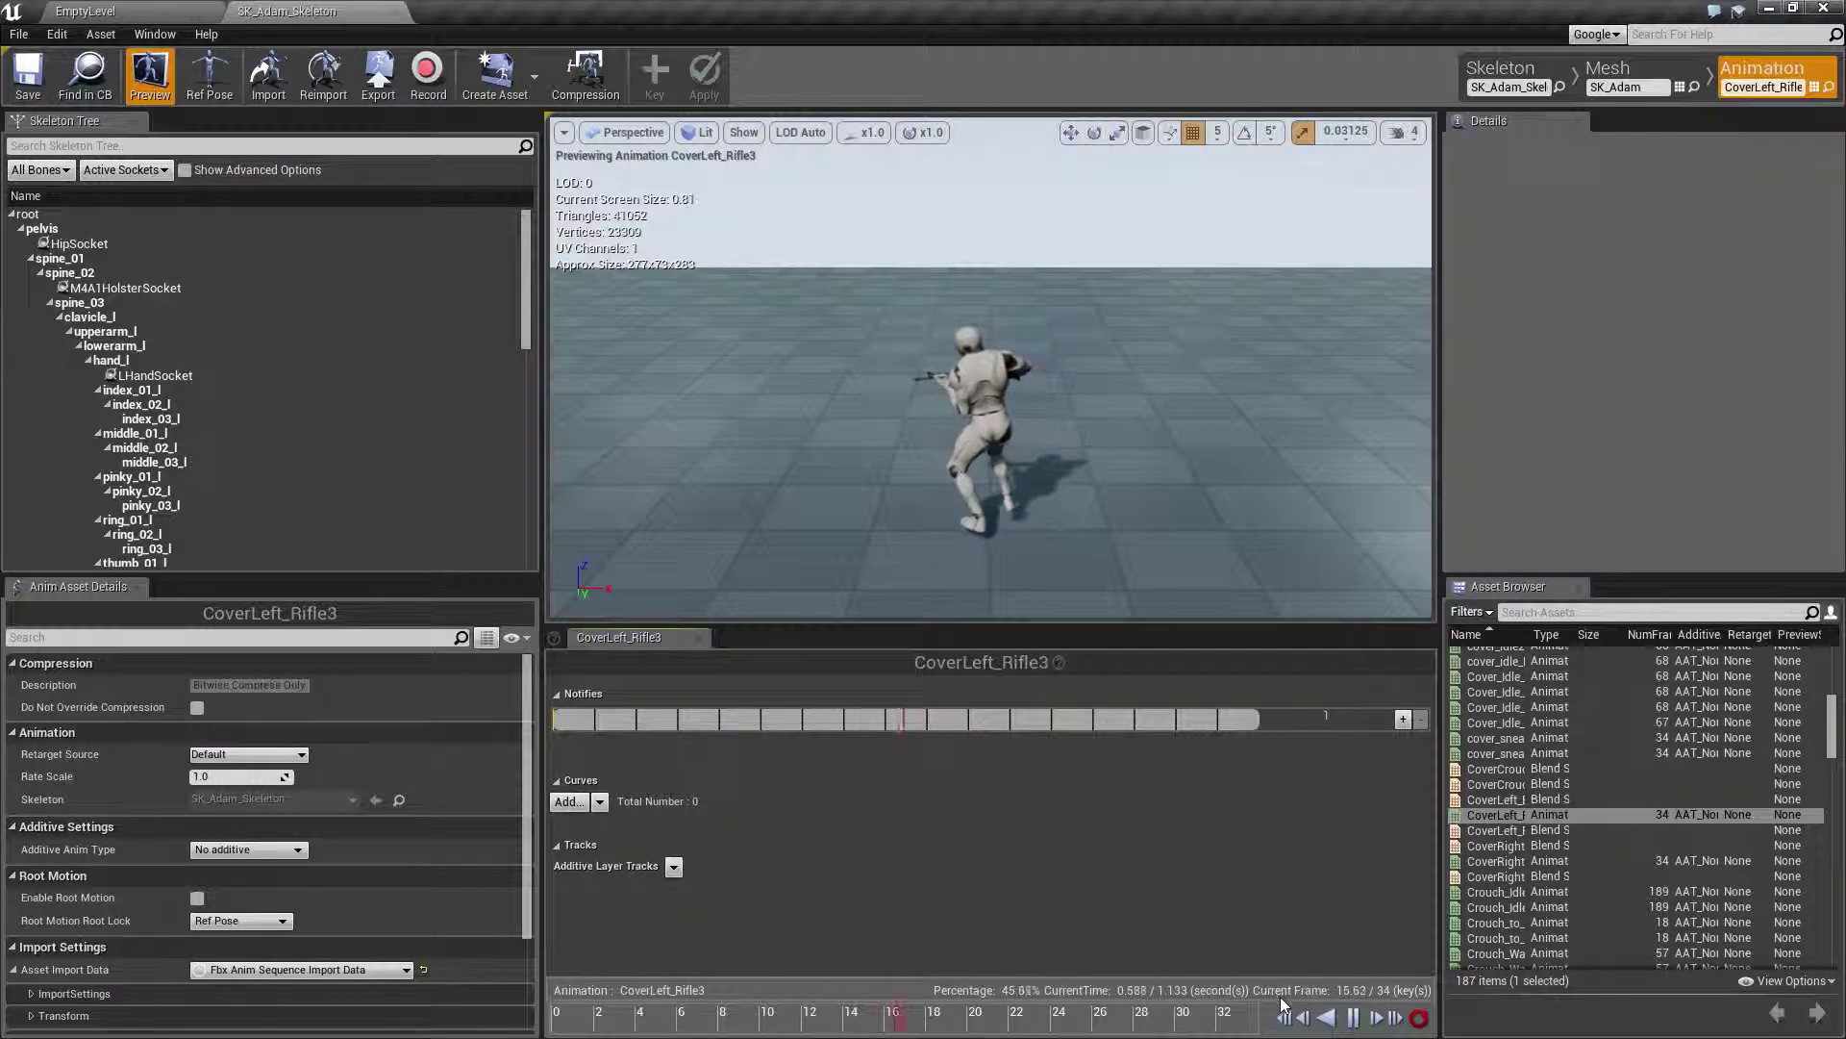
{"action": "left_click", "coordinate": [1353, 1018]}
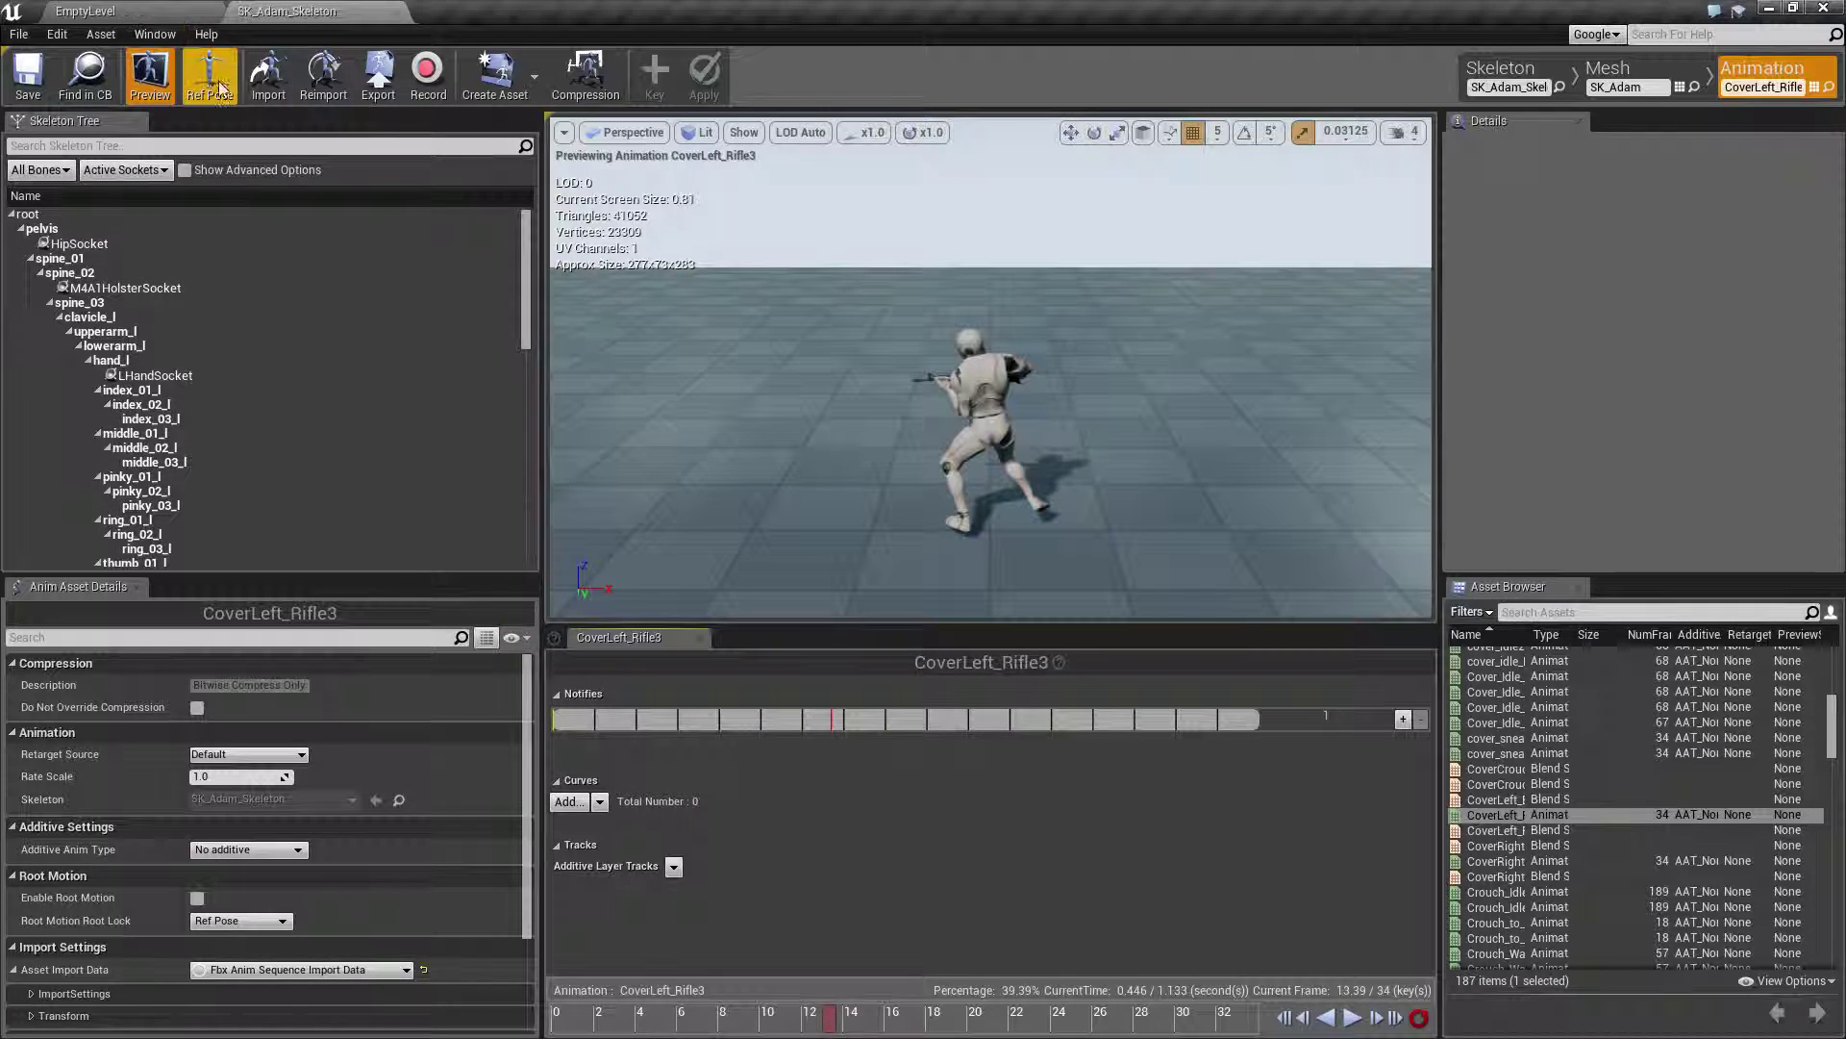
- Export the animation as CoverLeft_Rifle3.fbx to the framerateproblem folder on the Desktop, without the skeletal mesh
{"action": "left_click", "coordinate": [381, 77]}
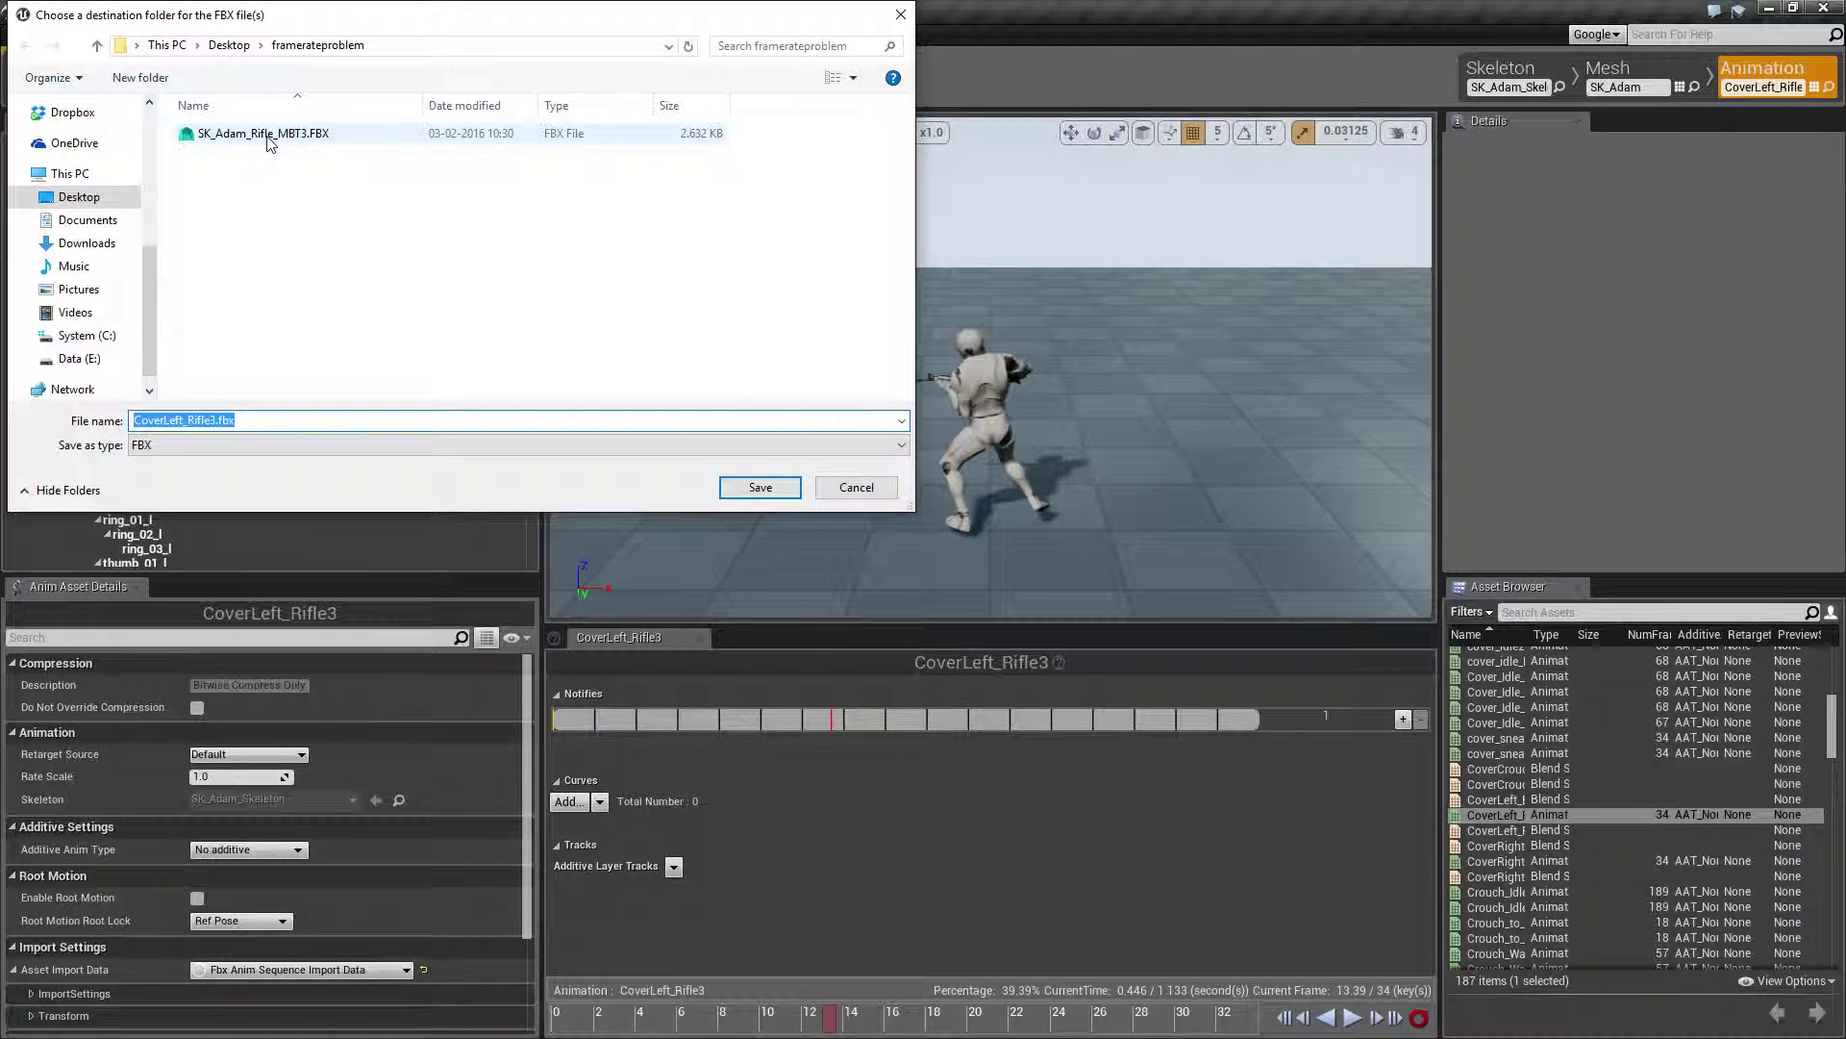
{"action": "left_click", "coordinate": [760, 490]}
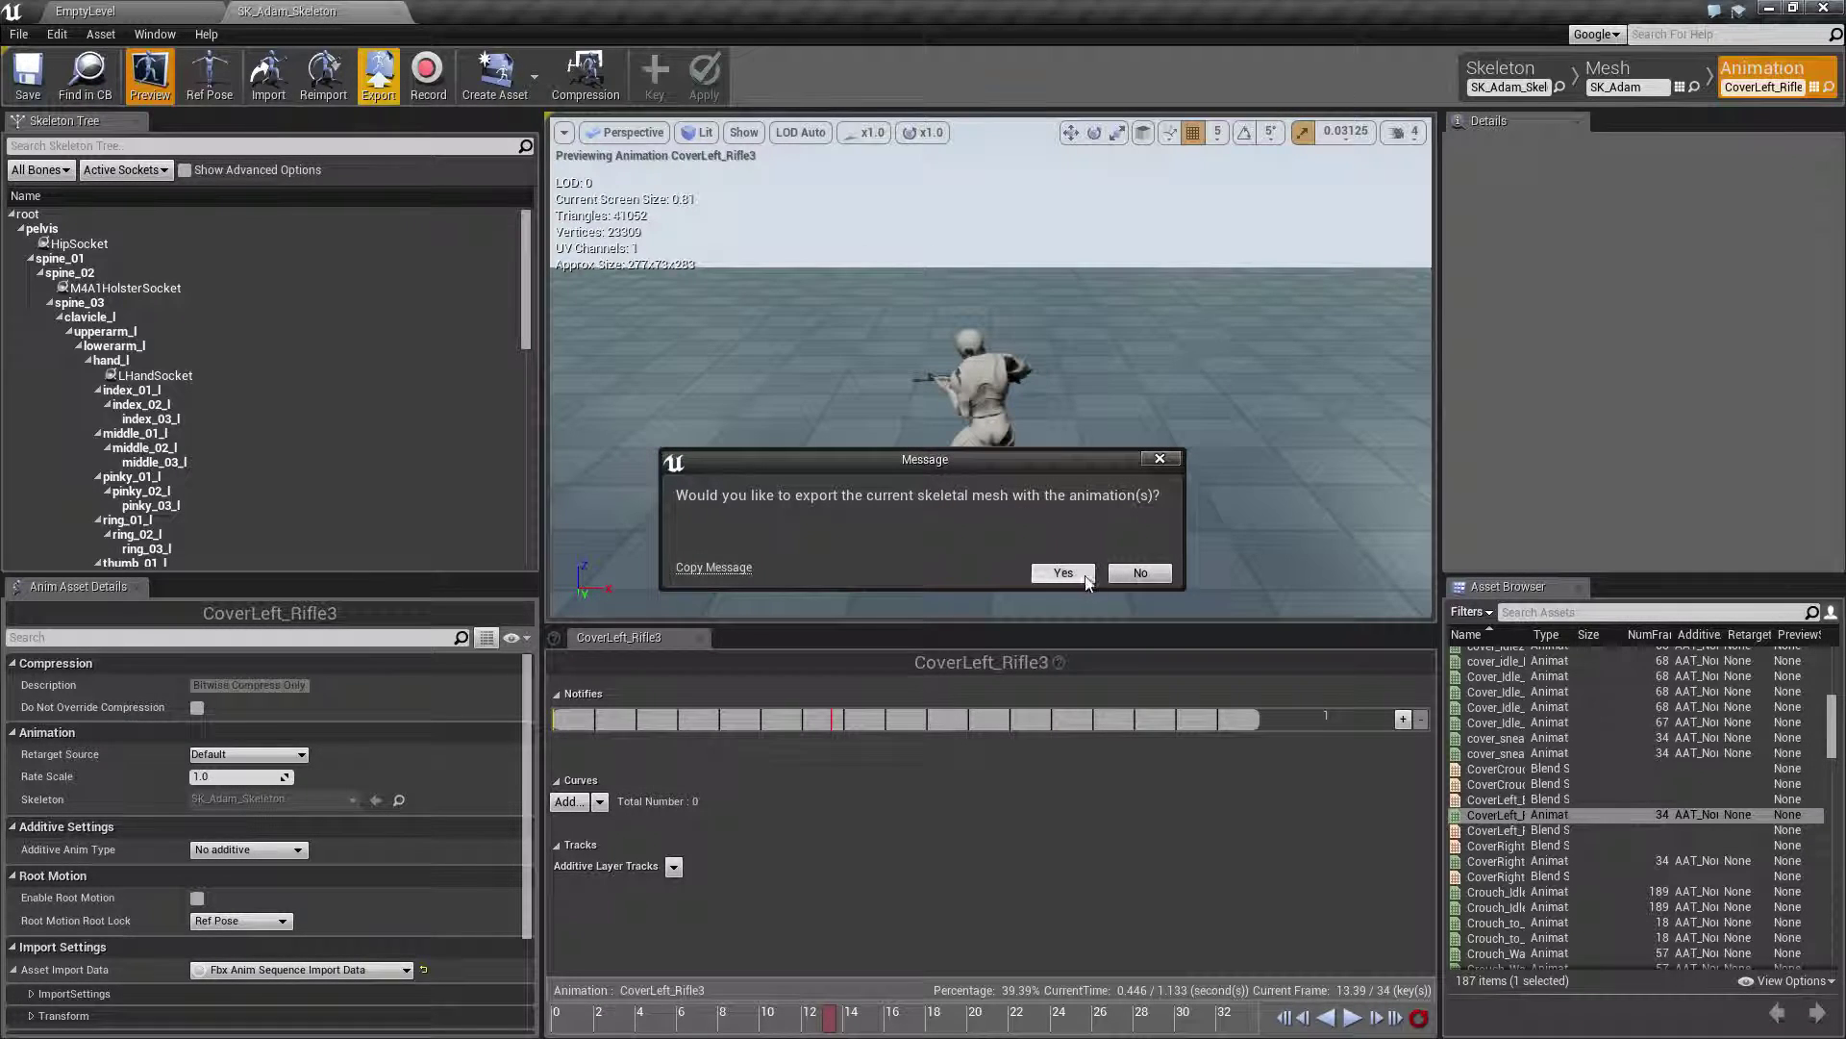
{"action": "left_click", "coordinate": [1140, 573]}
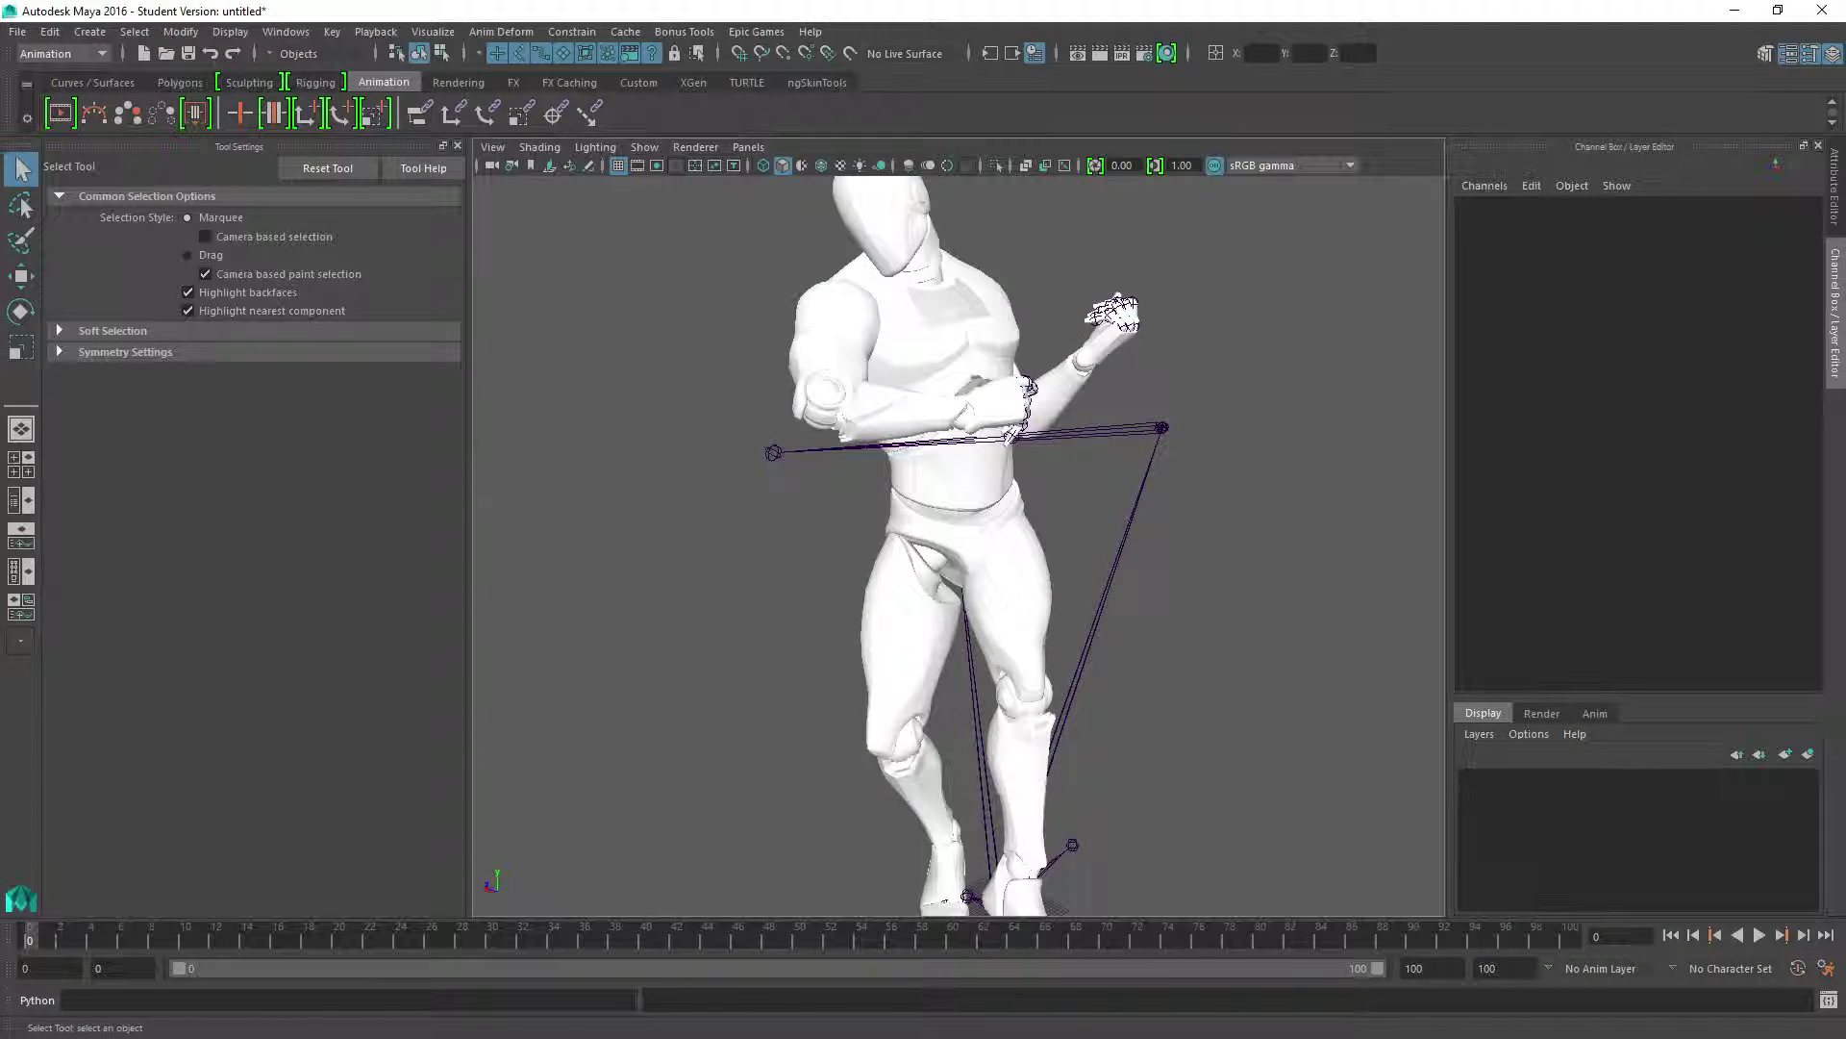
- In Maya, start a new empty scene and import CoverLeft_Rifle3.fbx from the framerateproblem folder
{"action": "left_click", "coordinate": [17, 31]}
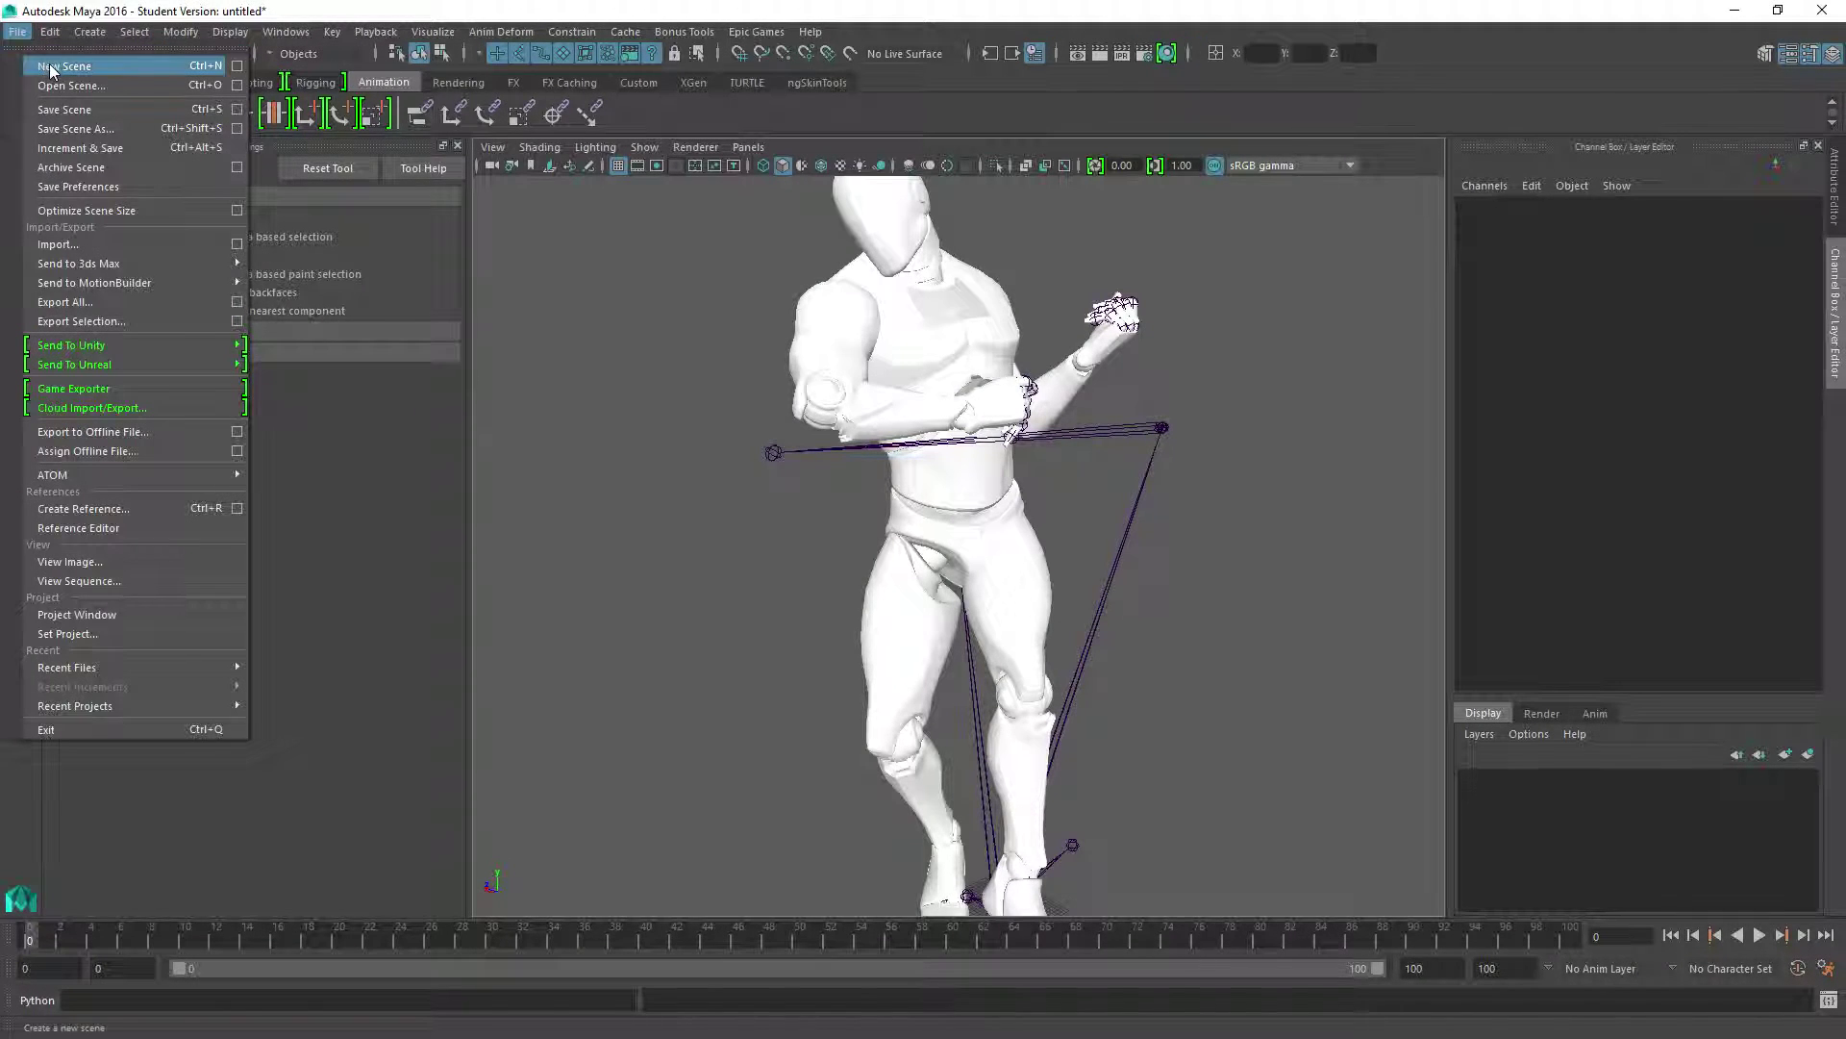
{"action": "left_click", "coordinate": [53, 67]}
{"action": "left_click", "coordinate": [921, 533]}
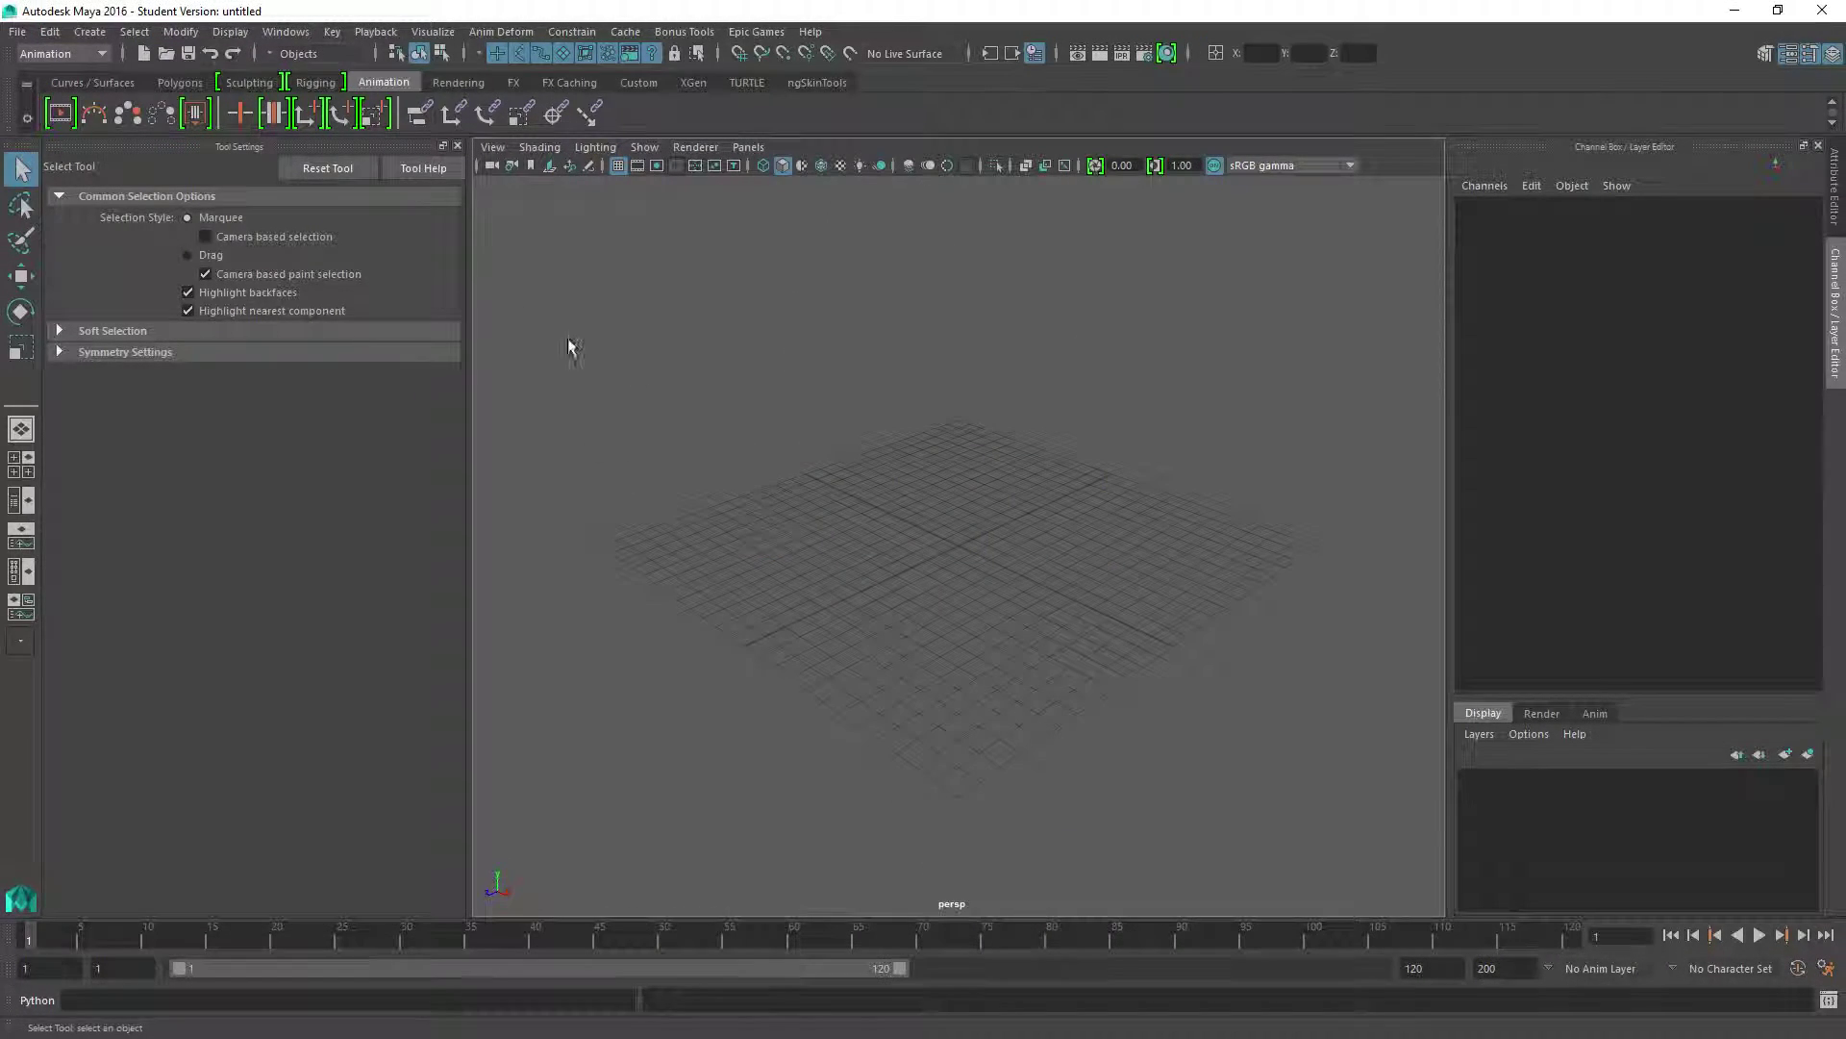
{"action": "left_click", "coordinate": [19, 33]}
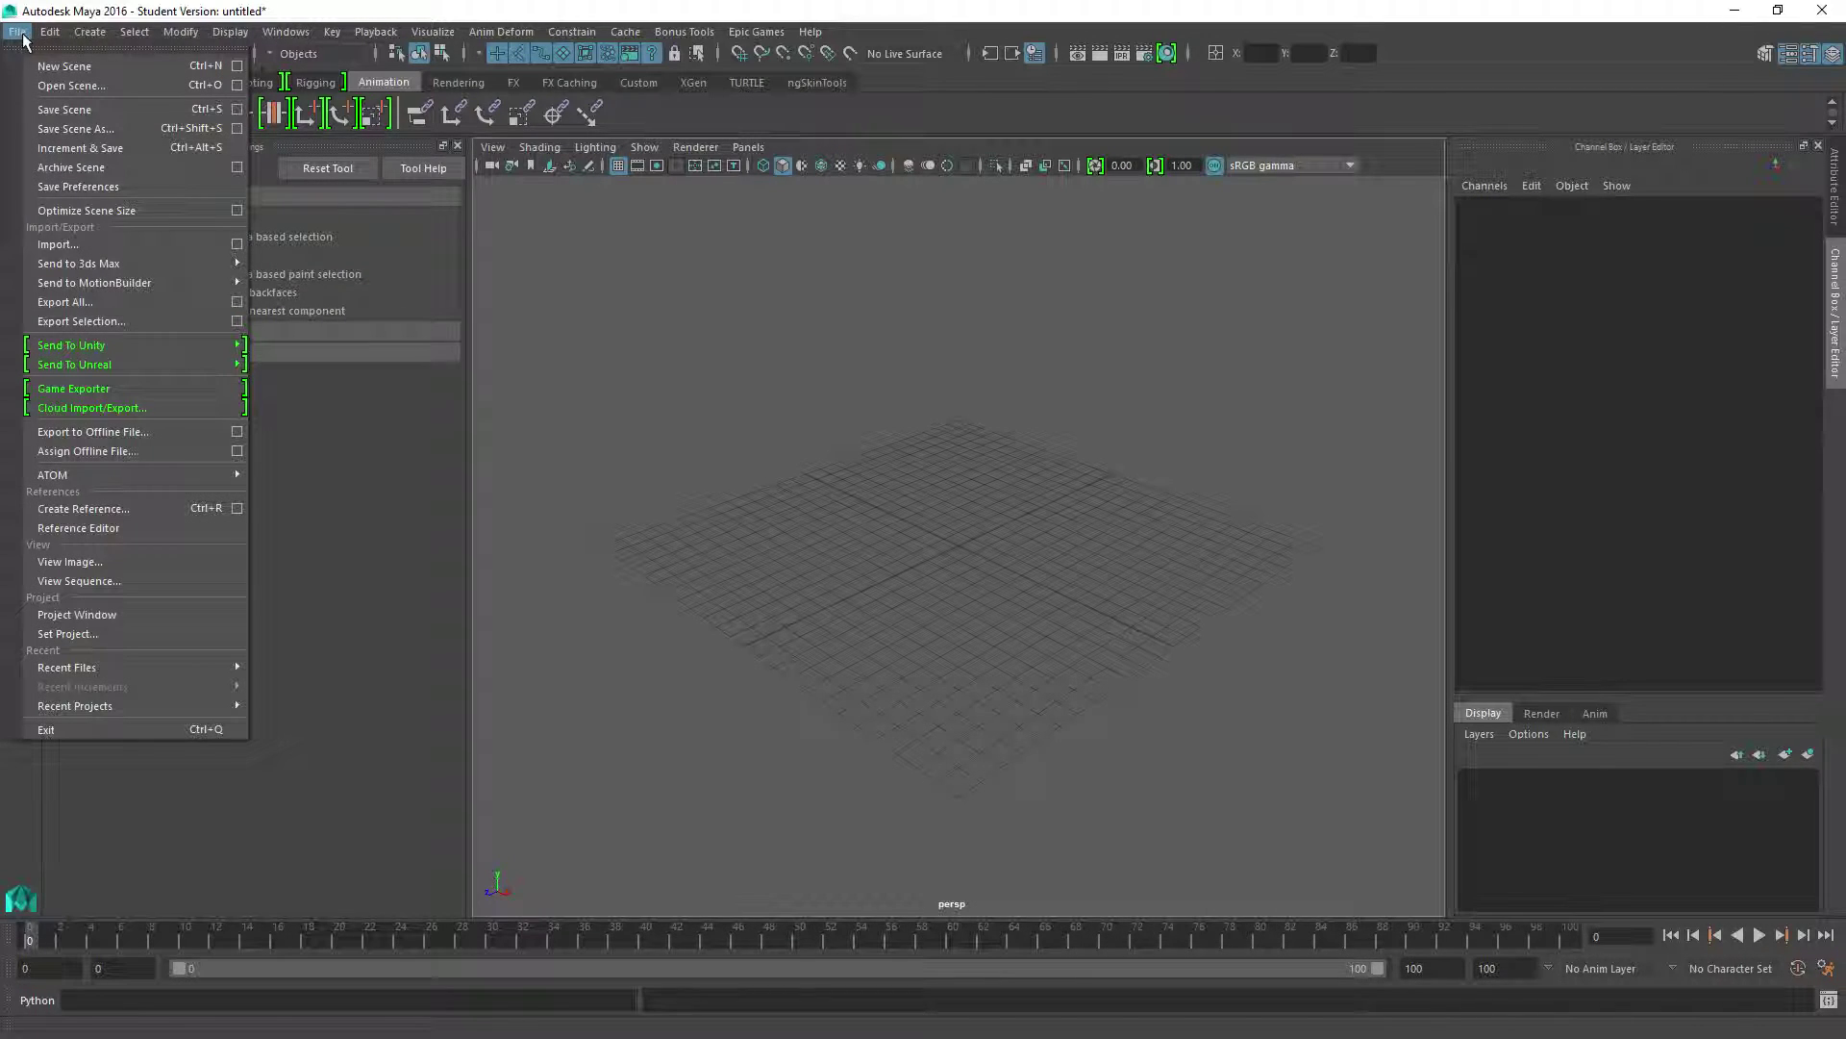
{"action": "left_click", "coordinate": [80, 246]}
{"action": "double_click", "coordinate": [544, 275]}
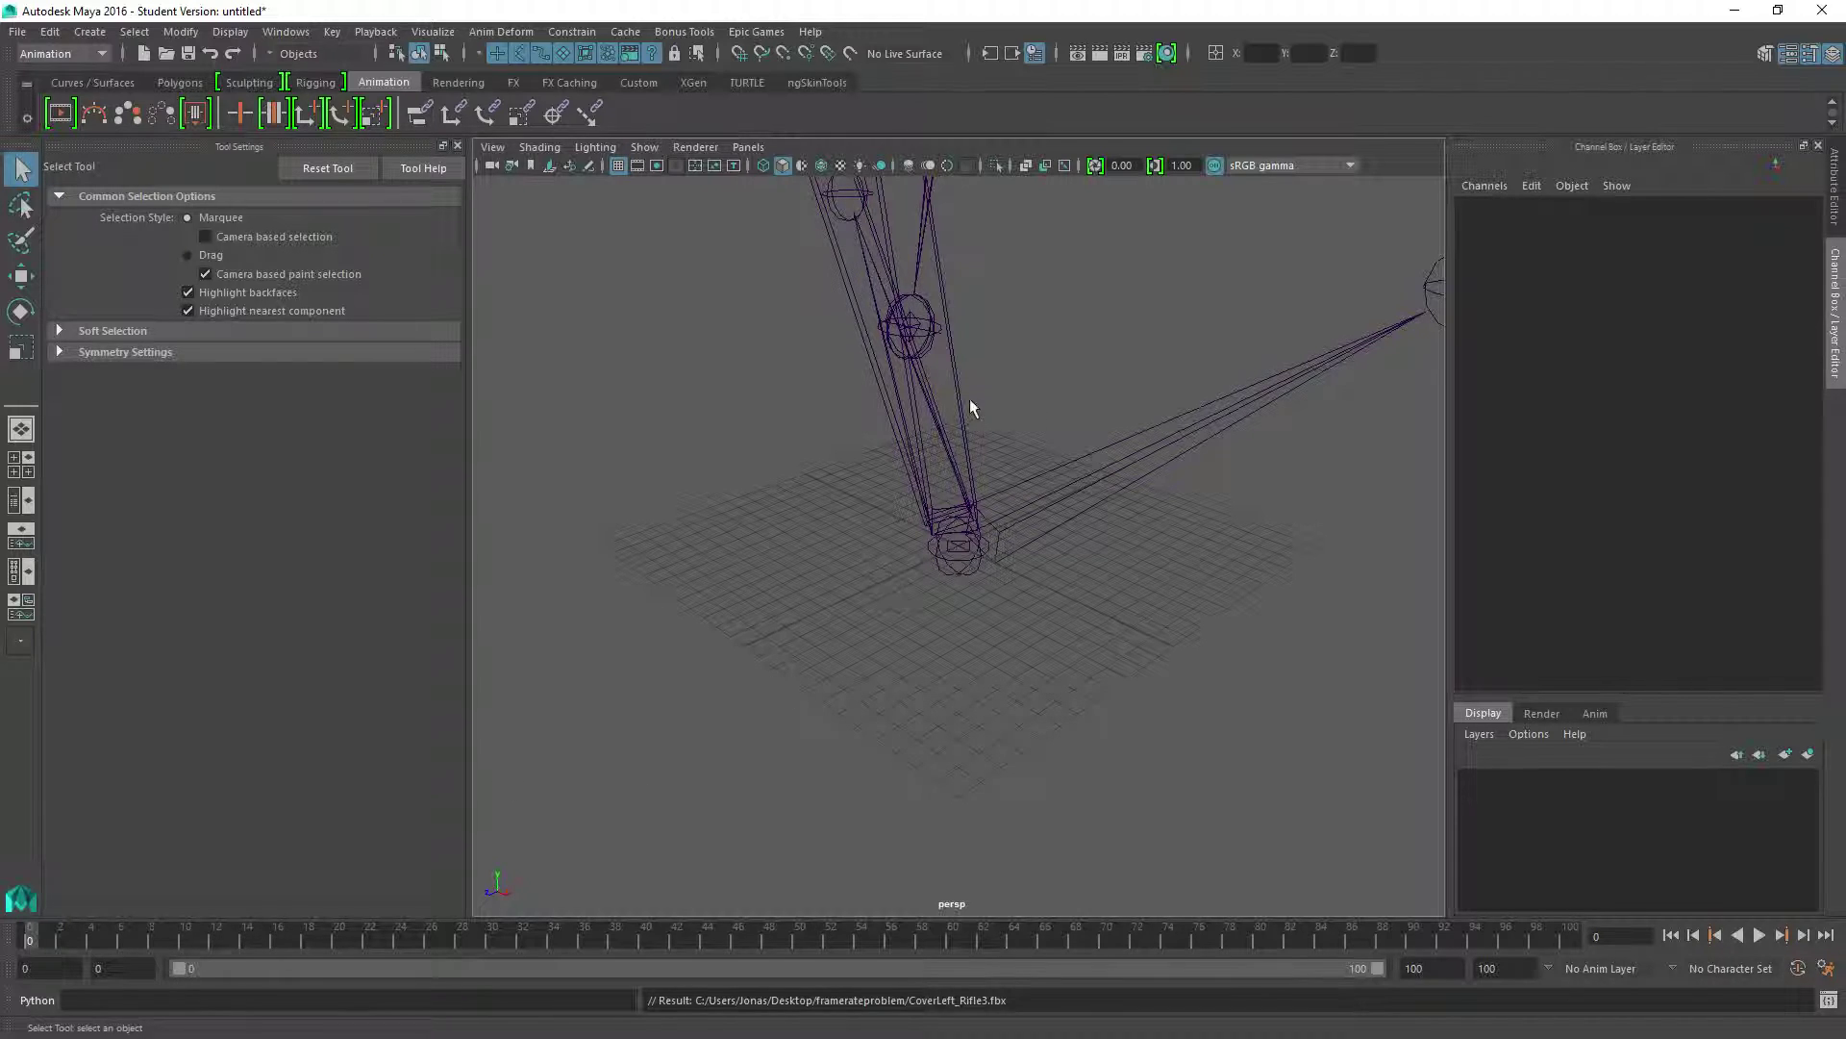
- Select the pelvis joint of the imported skeleton and bring the whole skeleton into view
{"action": "scroll", "coordinate": [873, 479], "scroll_direction": "down", "scroll_amount": 5}
{"action": "middle_click_drag", "start_coordinate": [894, 412], "coordinate": [915, 689], "text": "alt"}
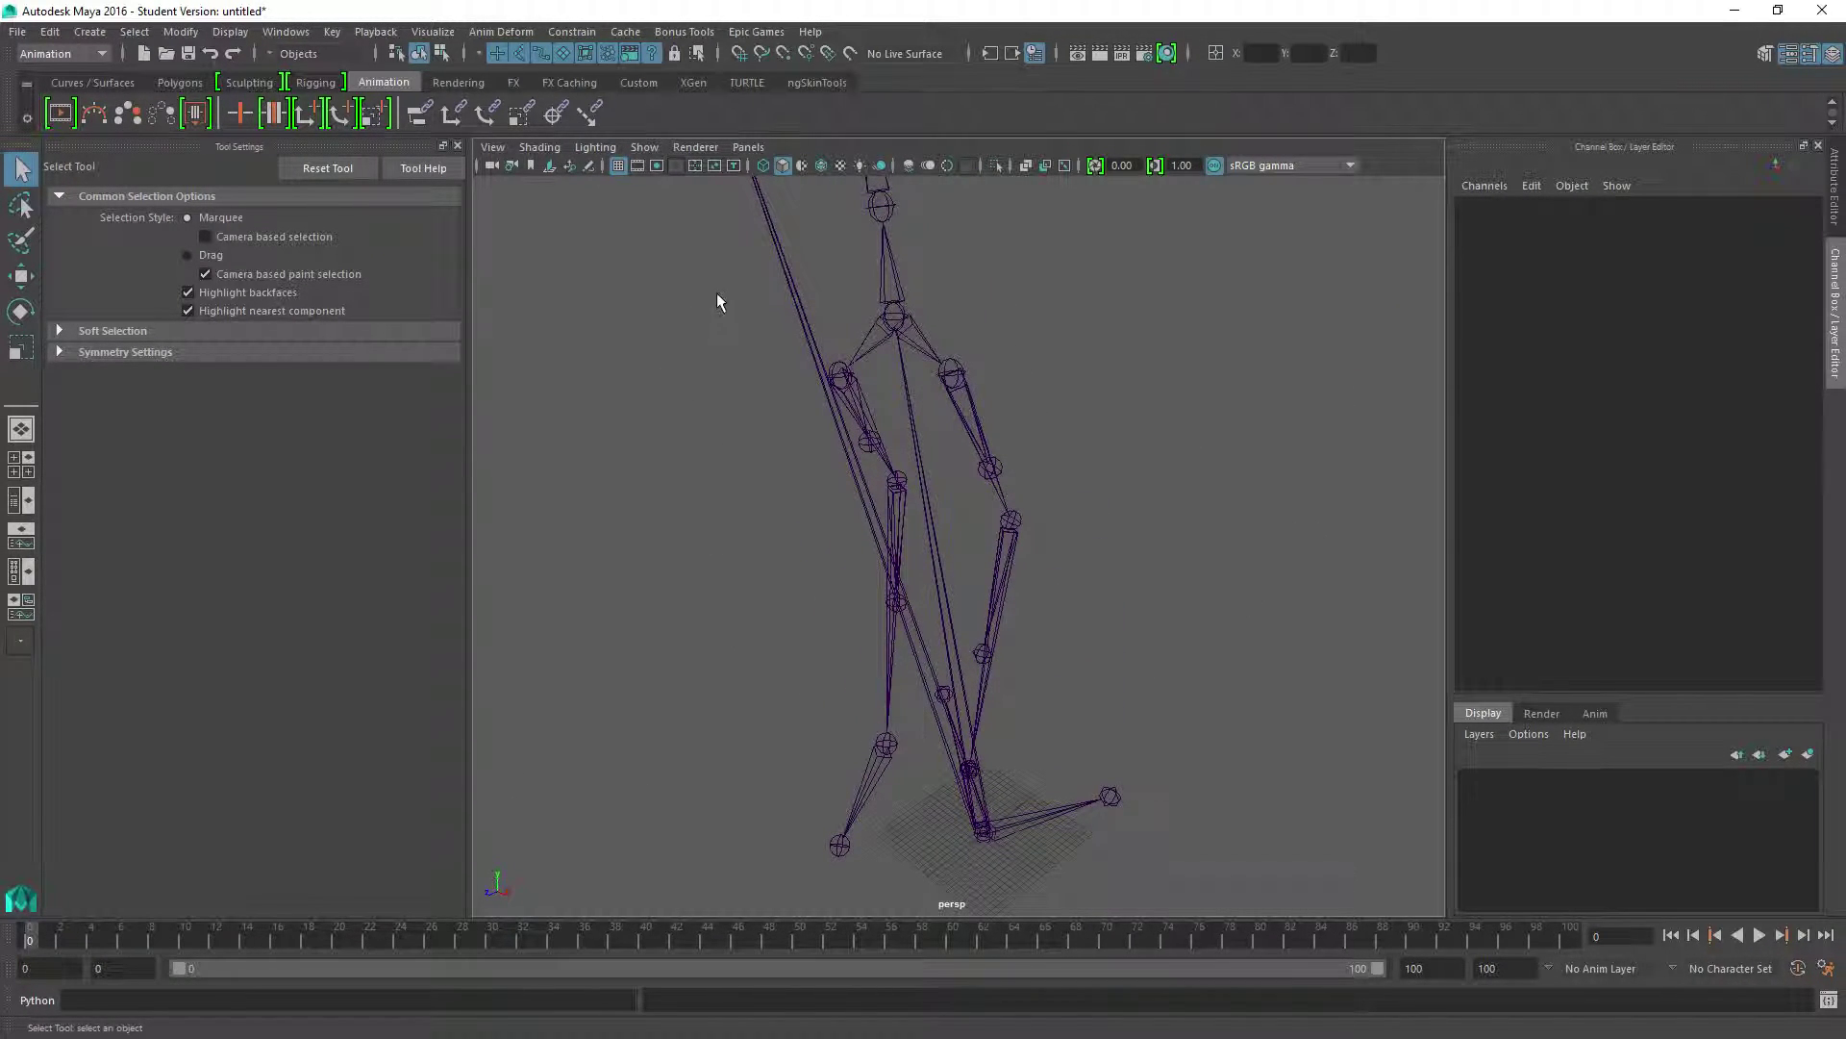
{"action": "left_click", "coordinate": [893, 317]}
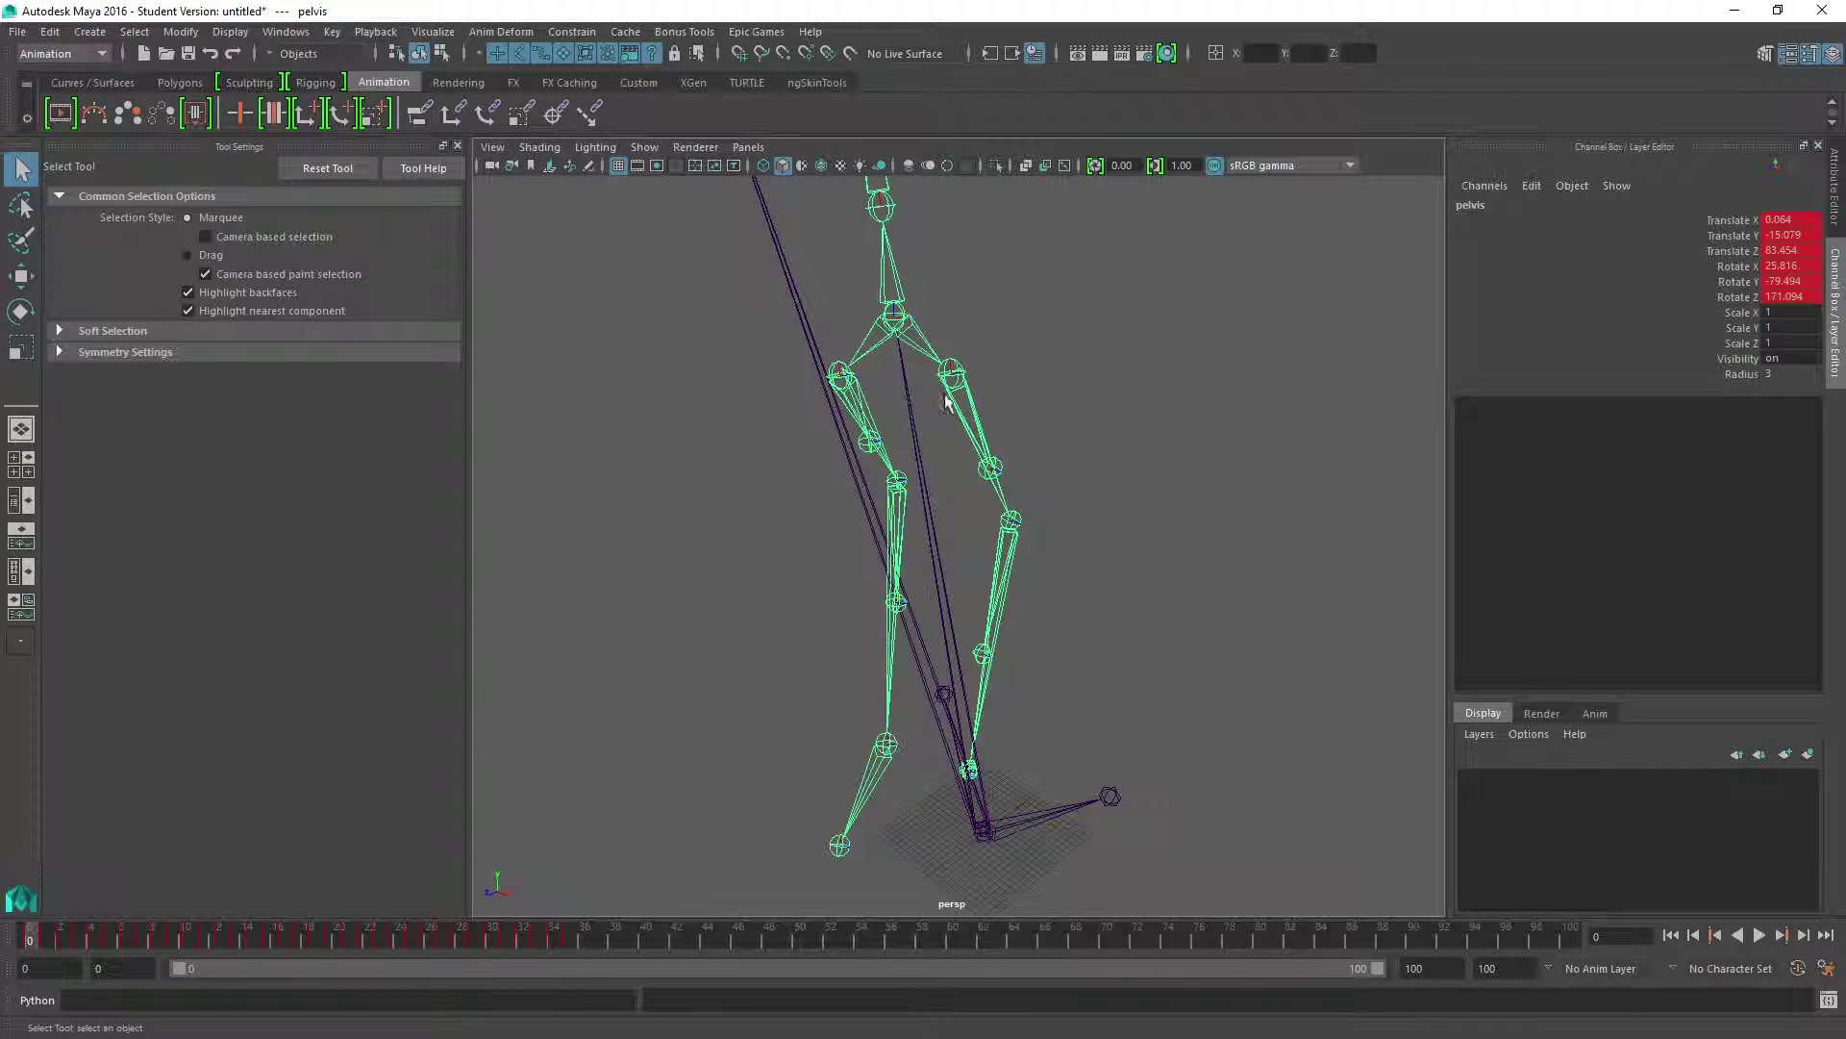
{"action": "scroll", "coordinate": [904, 356], "scroll_direction": "down", "scroll_amount": 5}
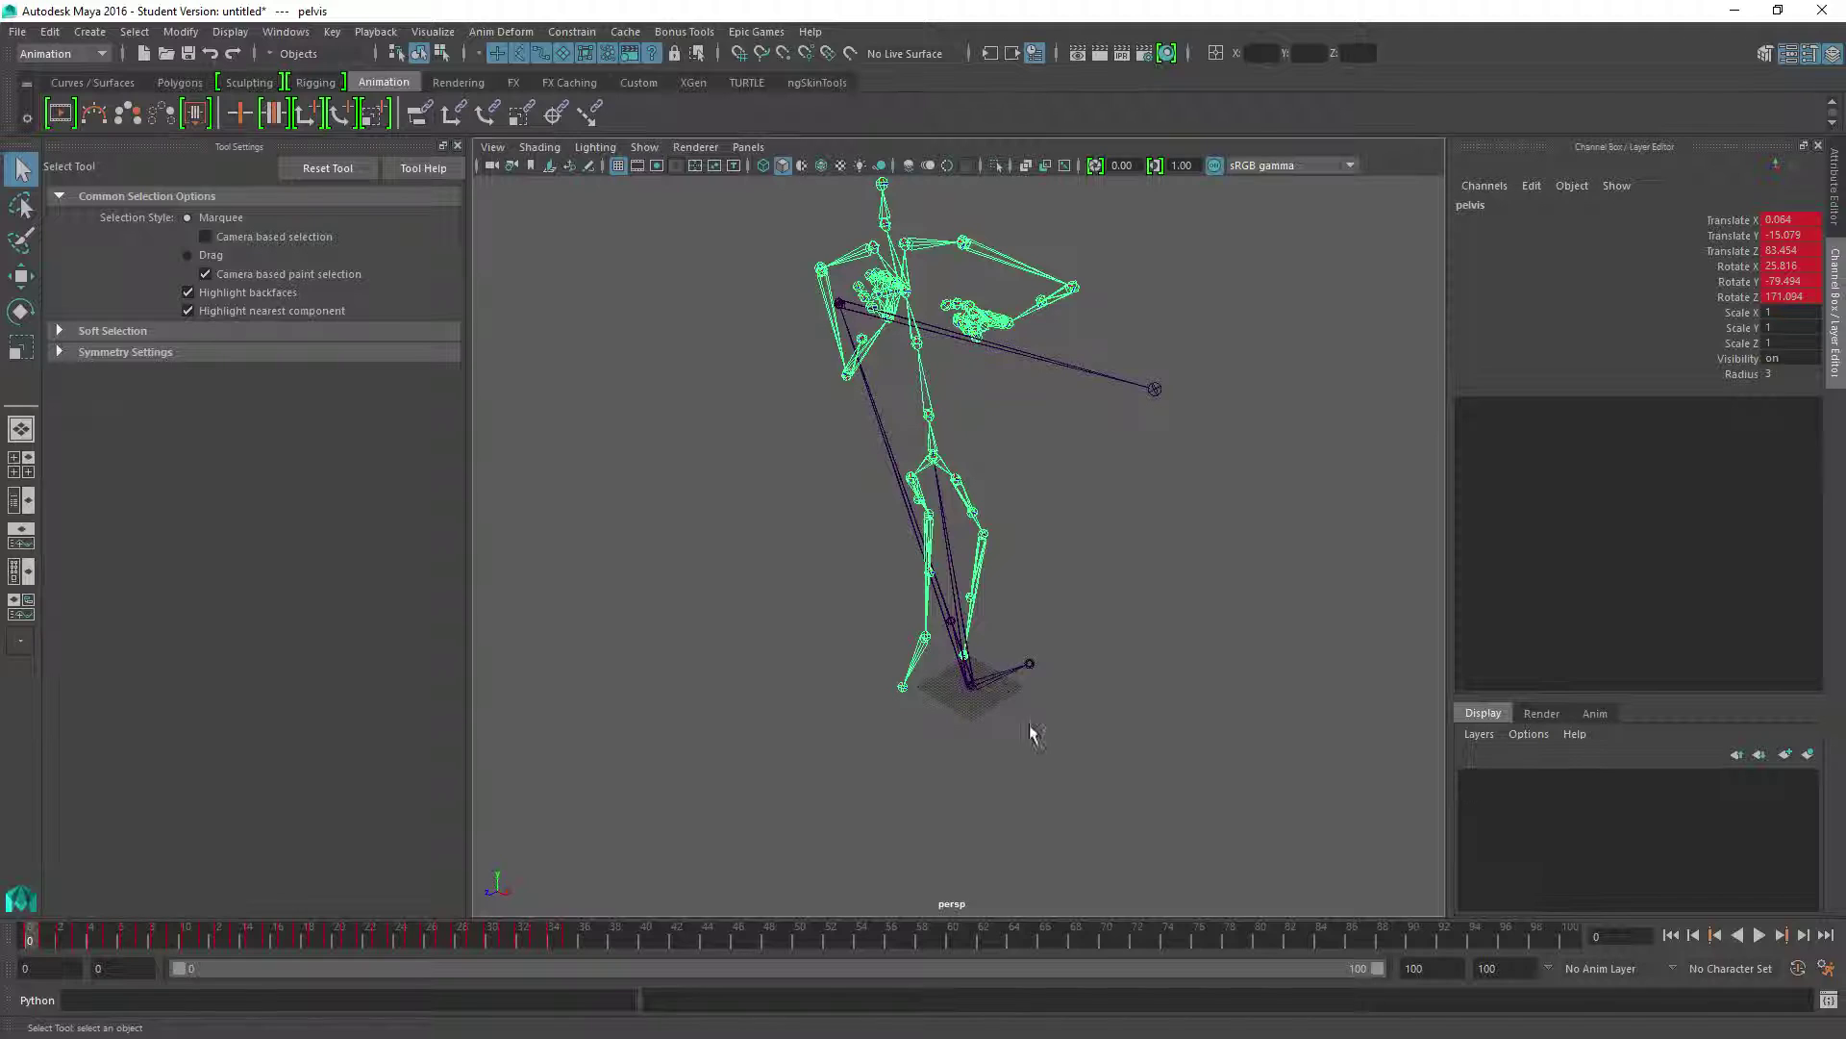
- Check the time slider's playback speed and the working time unit in the preferences
{"action": "left_click", "coordinate": [1825, 967]}
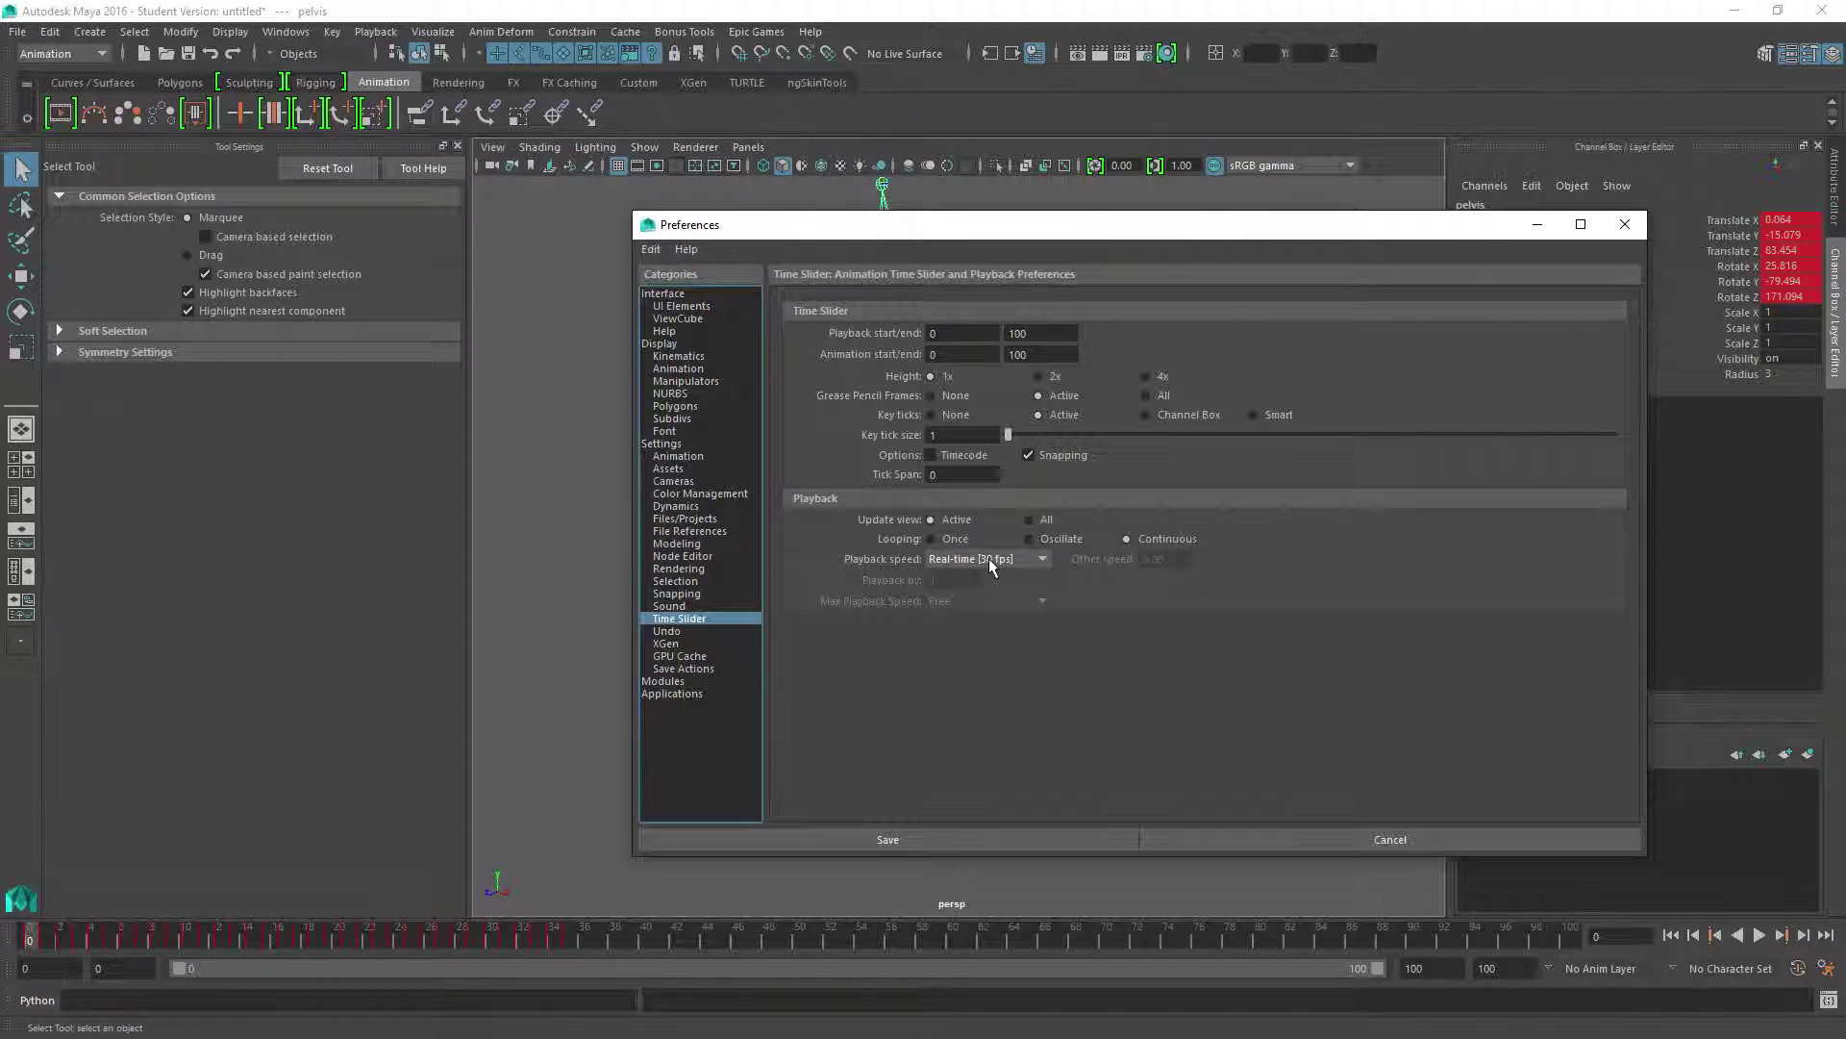
{"action": "left_click", "coordinate": [660, 445]}
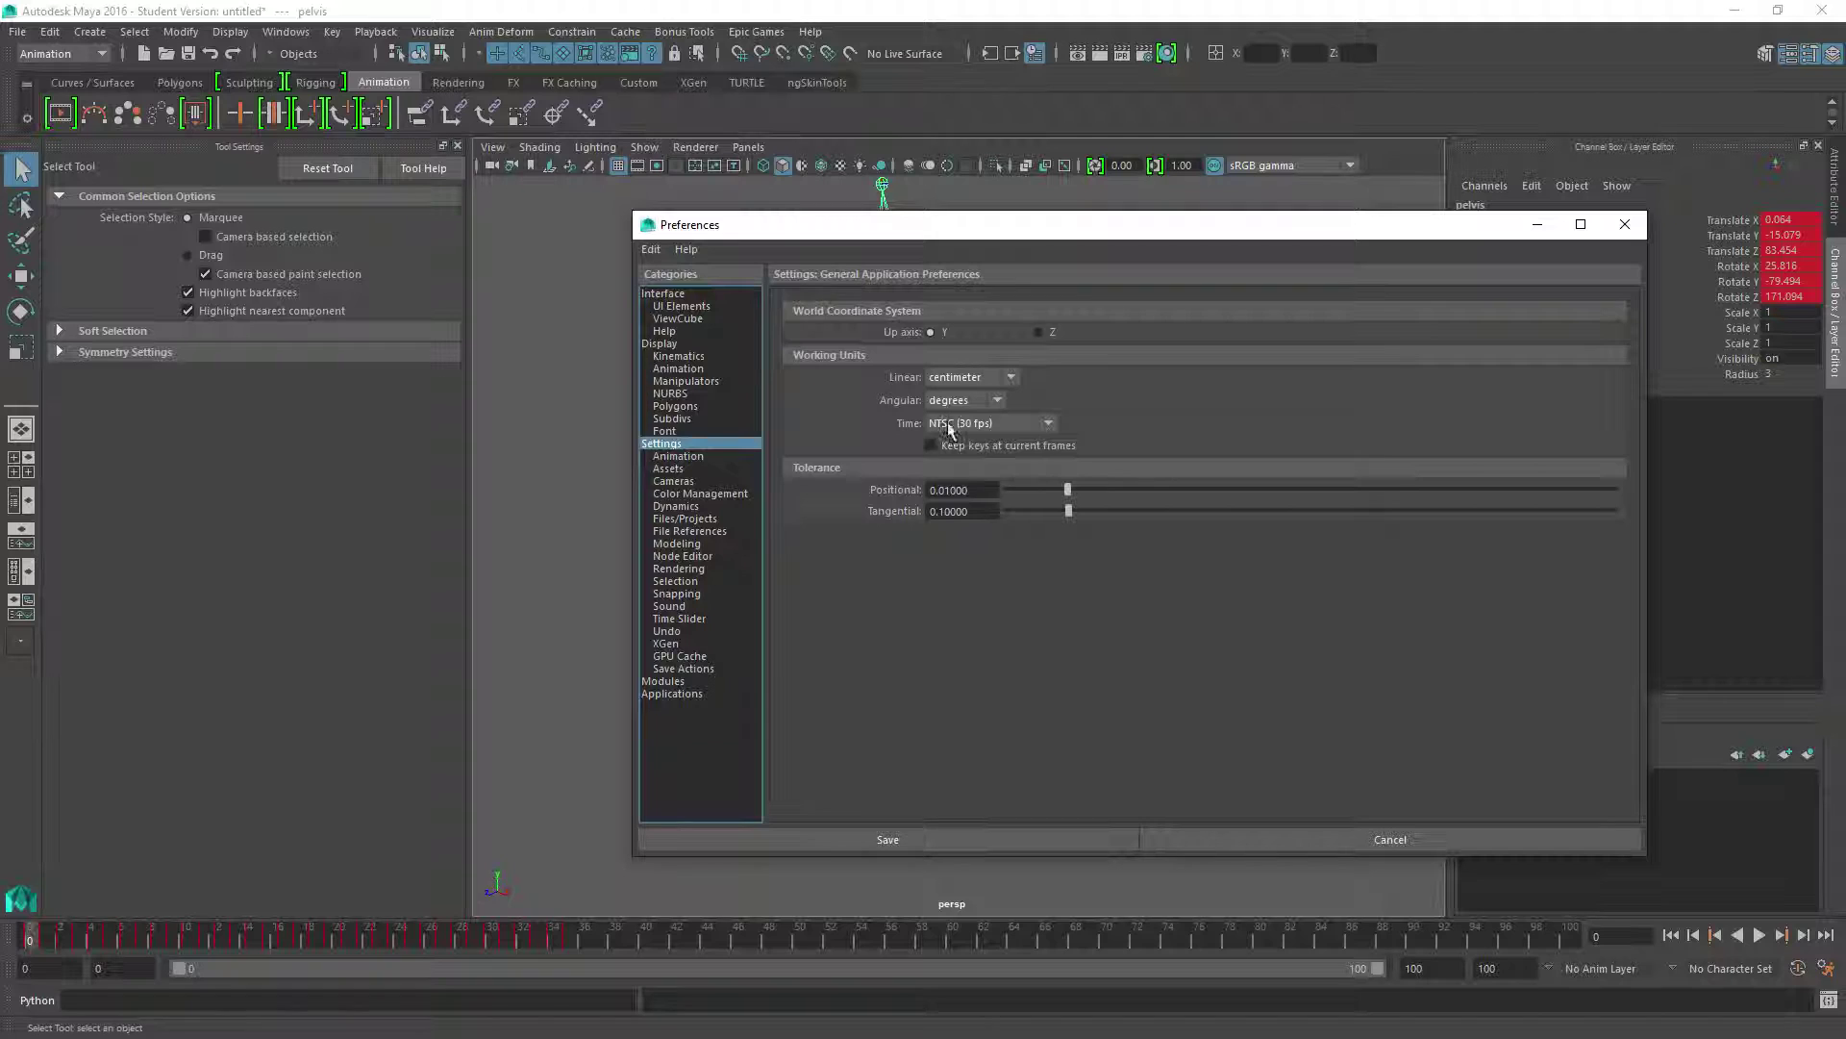
{"action": "left_click", "coordinate": [1626, 223]}
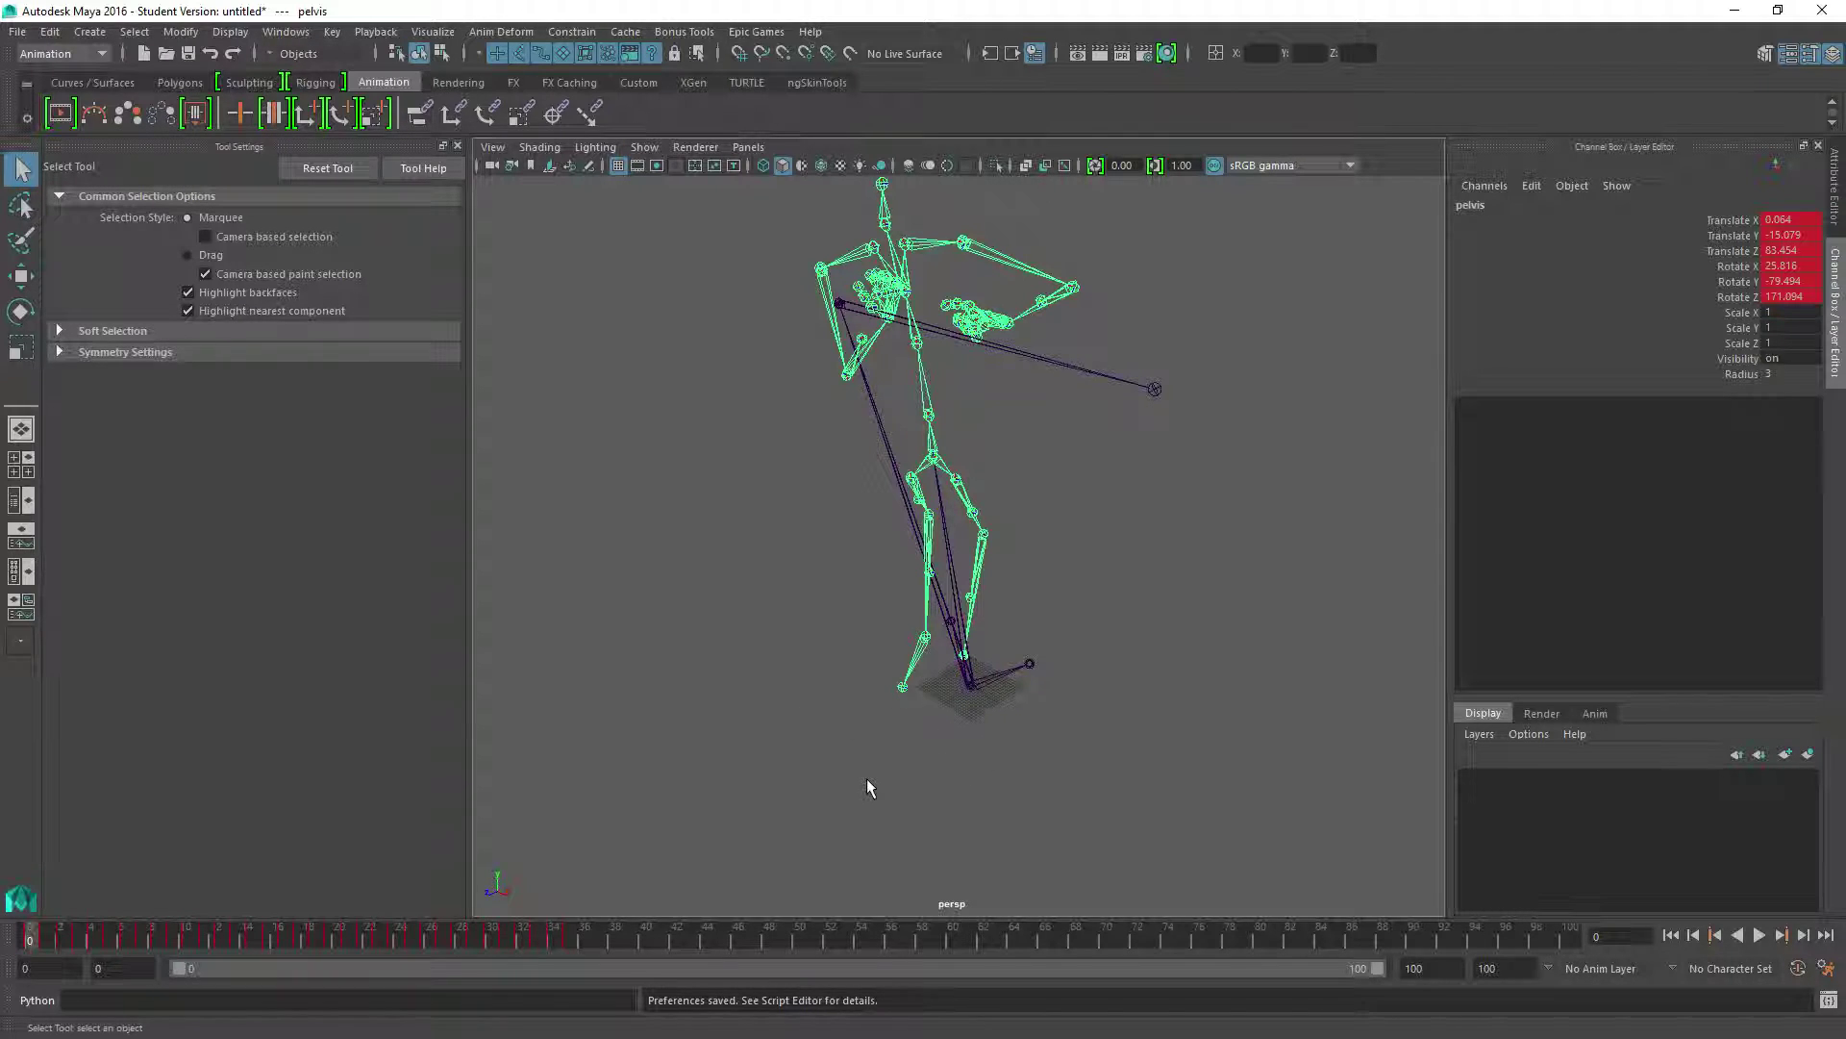
- Inspect the pelvis animation curves in the Graph Editor, checking the last key's time against whole frames
{"action": "left_click", "coordinate": [287, 32]}
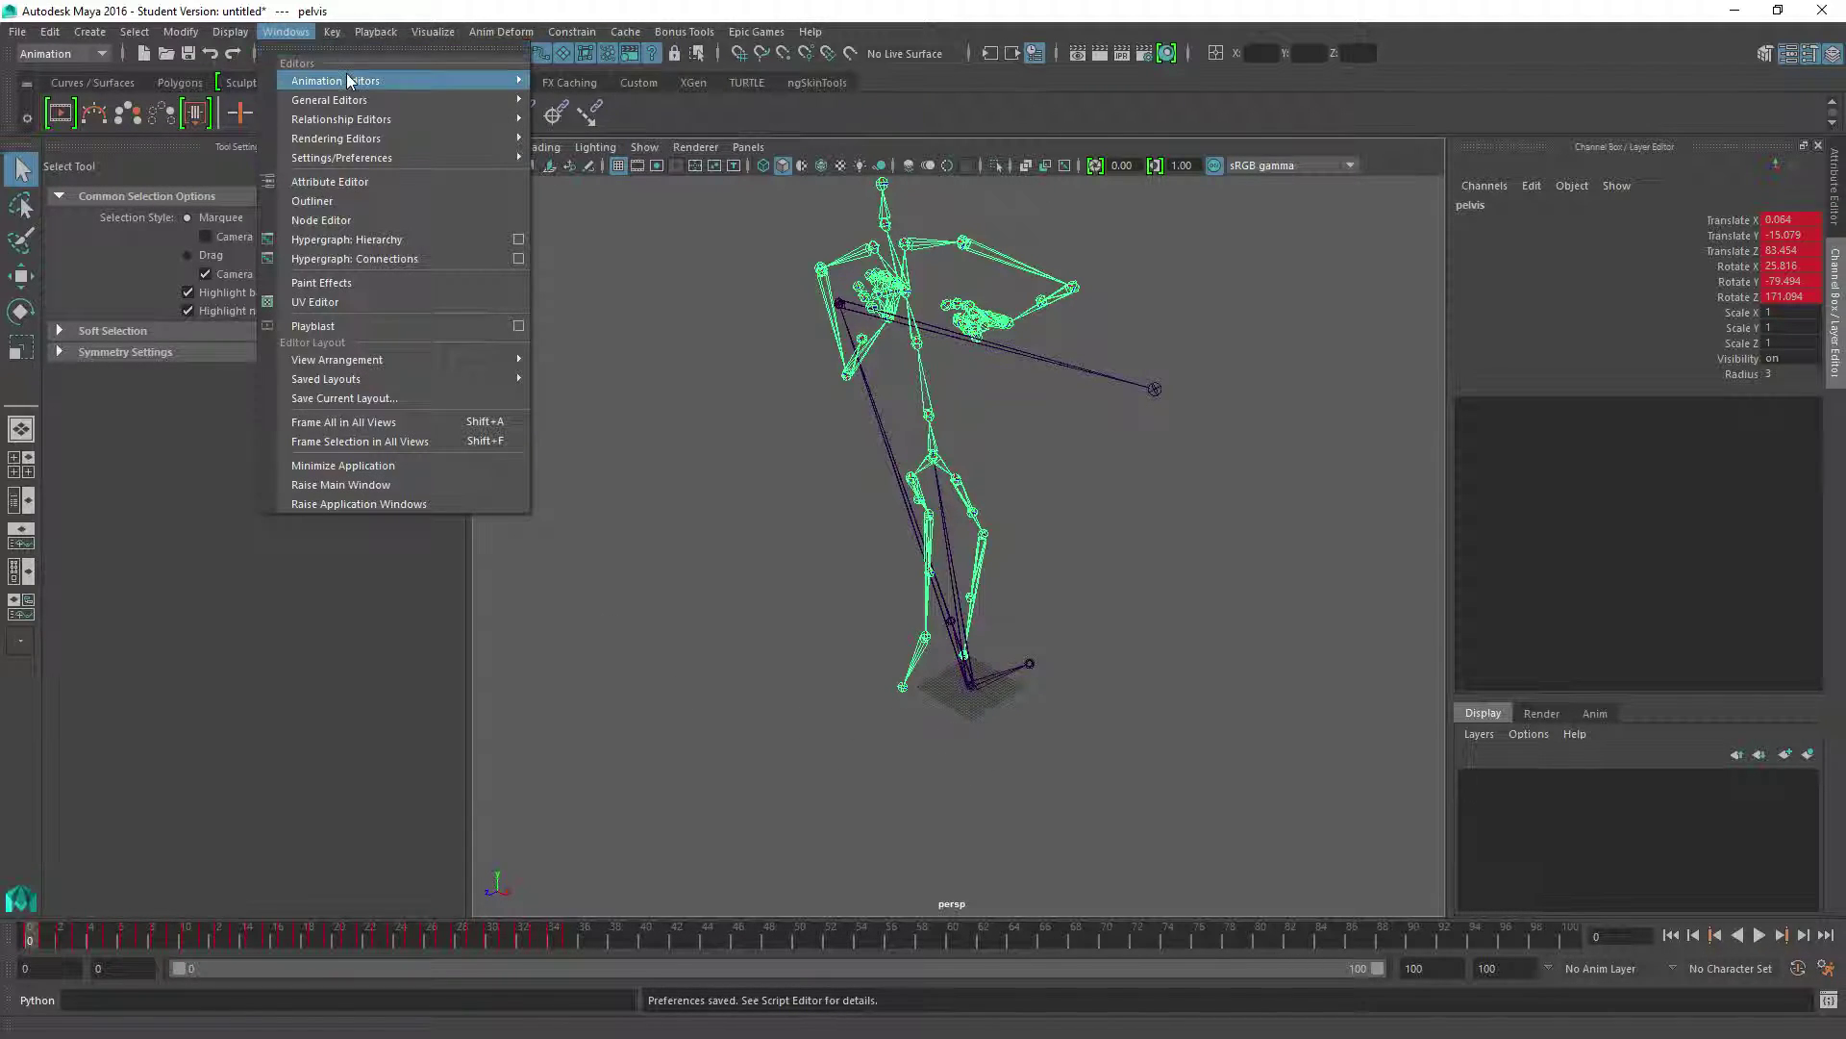
{"action": "mouse_move", "coordinate": [351, 82]}
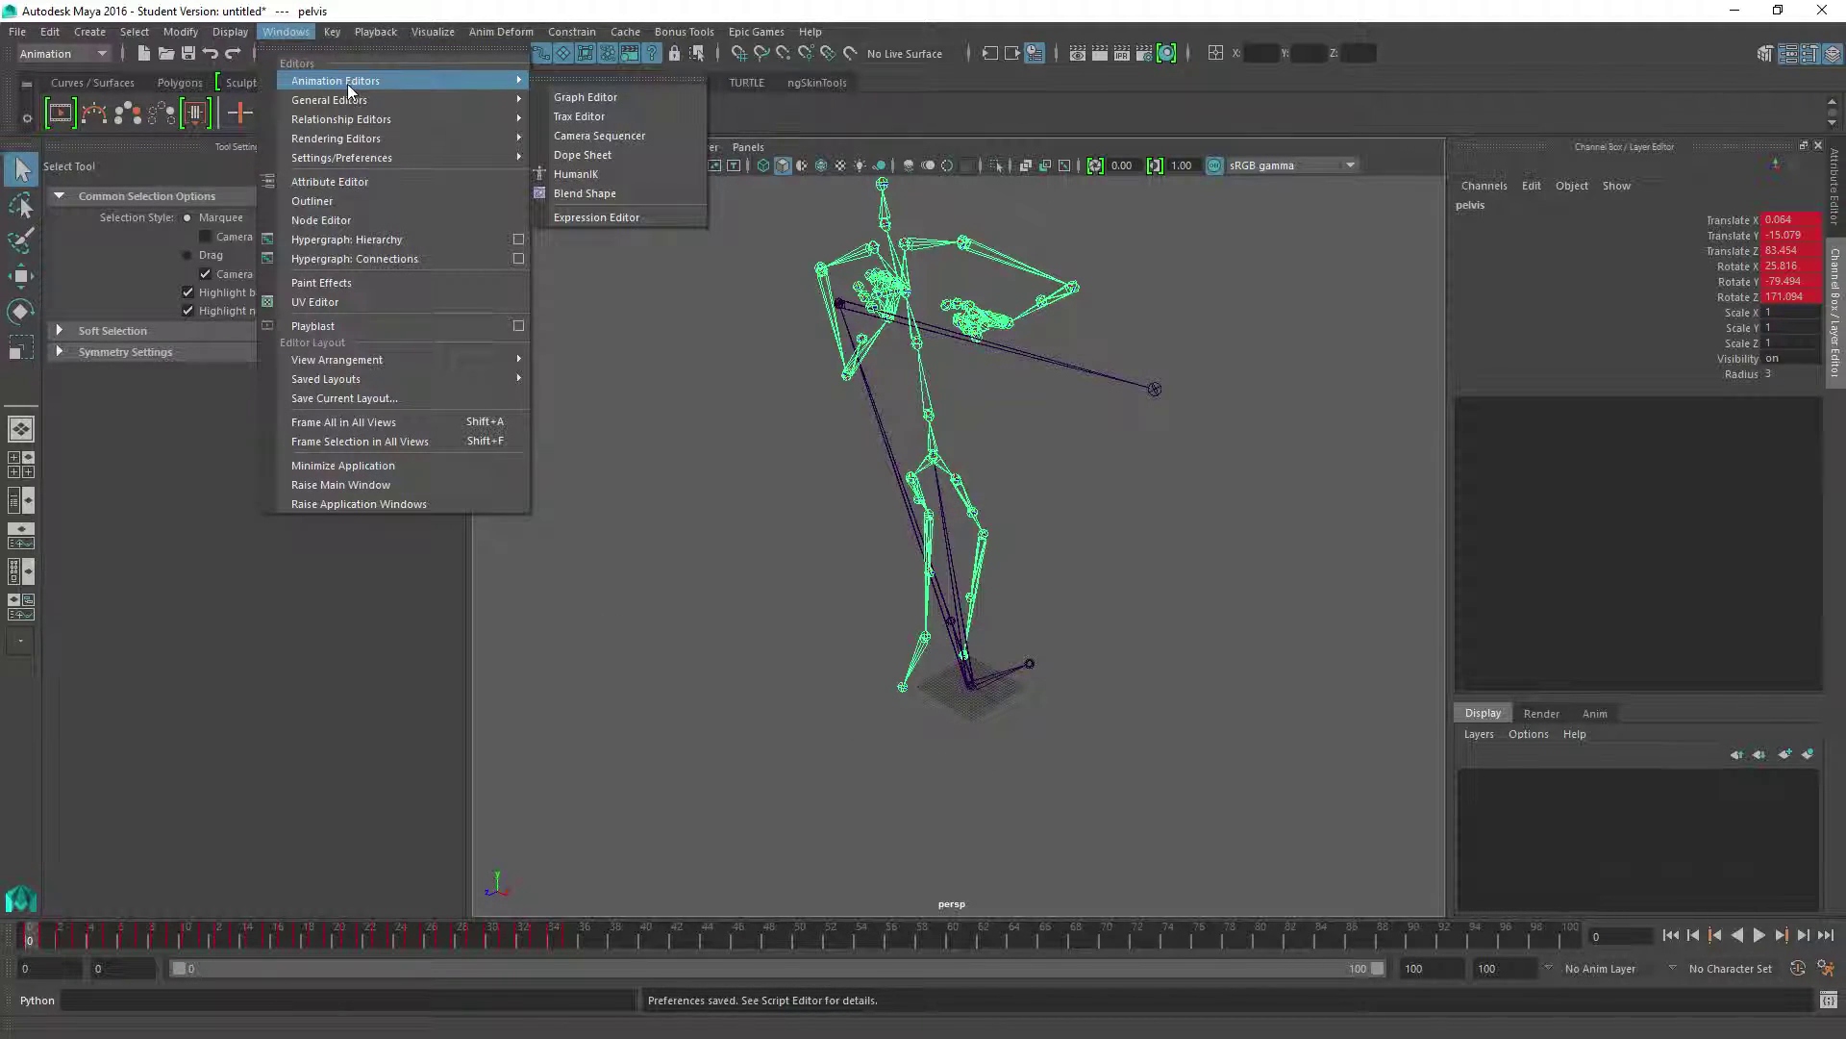
{"action": "left_click", "coordinate": [600, 96]}
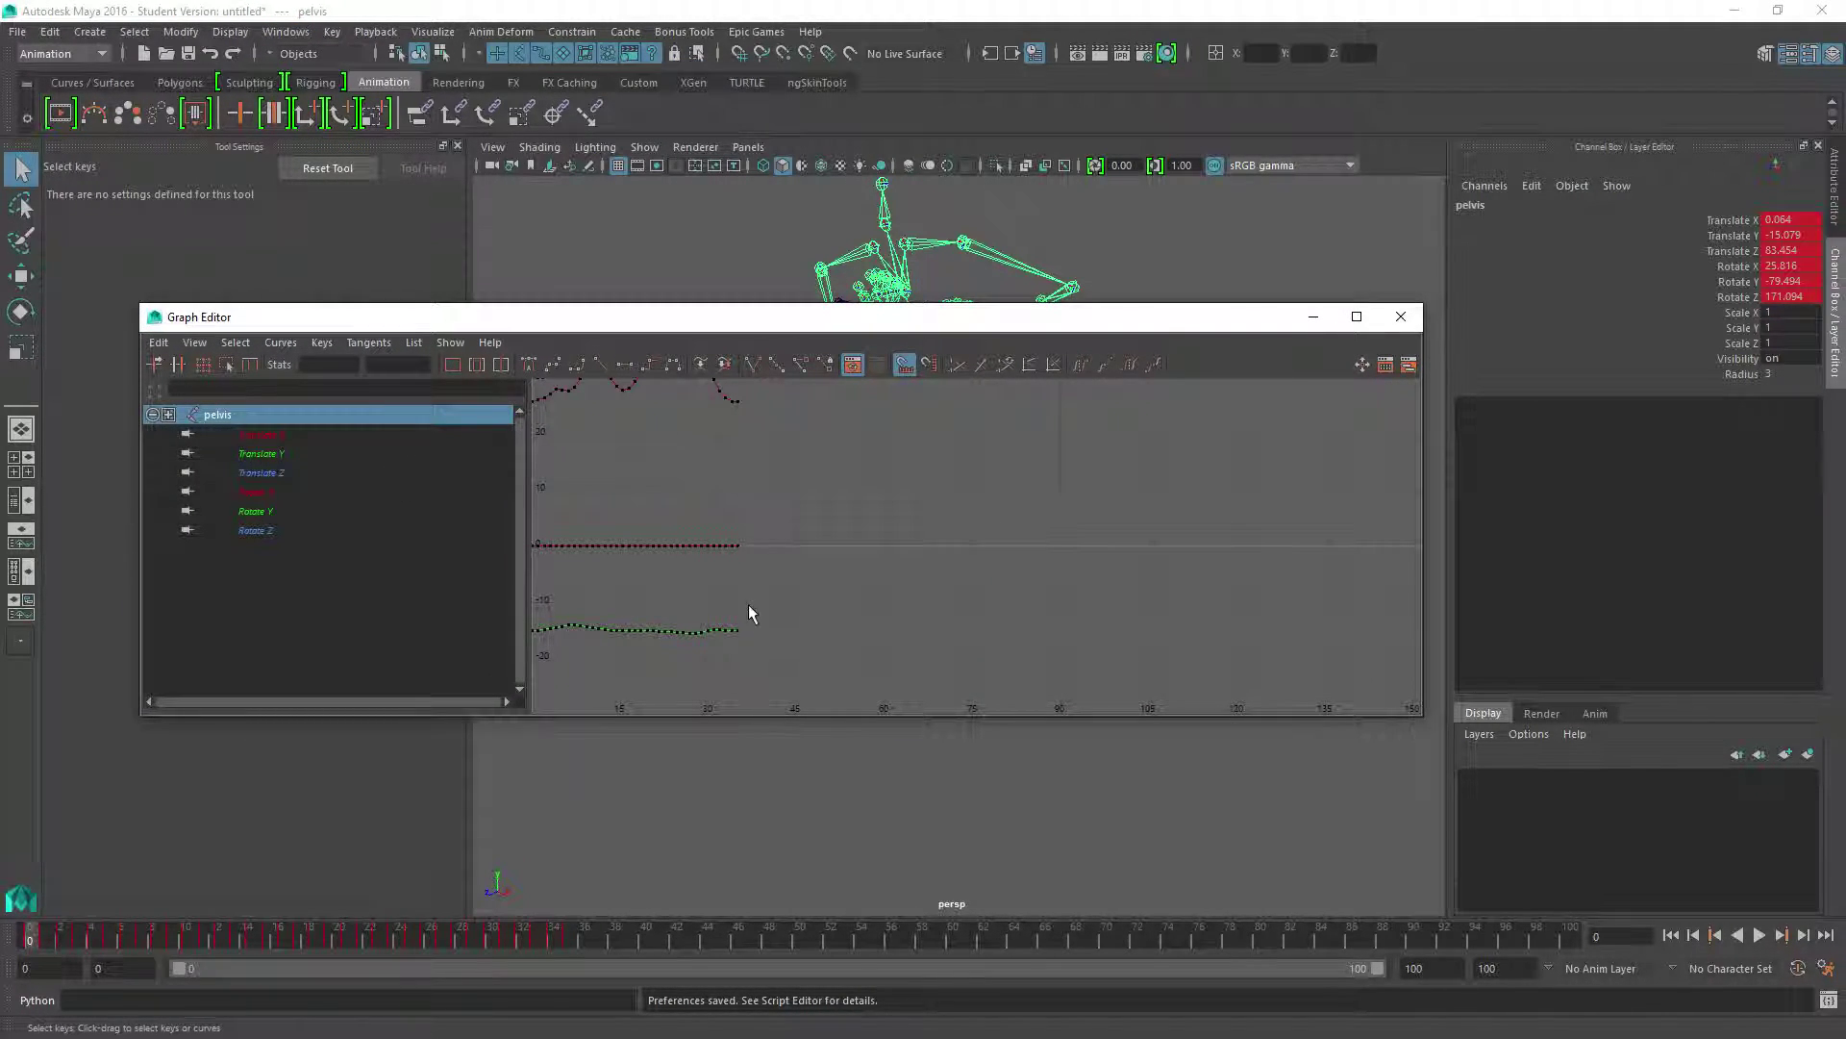
{"action": "right_click_drag", "start_coordinate": [662, 568], "coordinate": [931, 573], "text": "alt"}
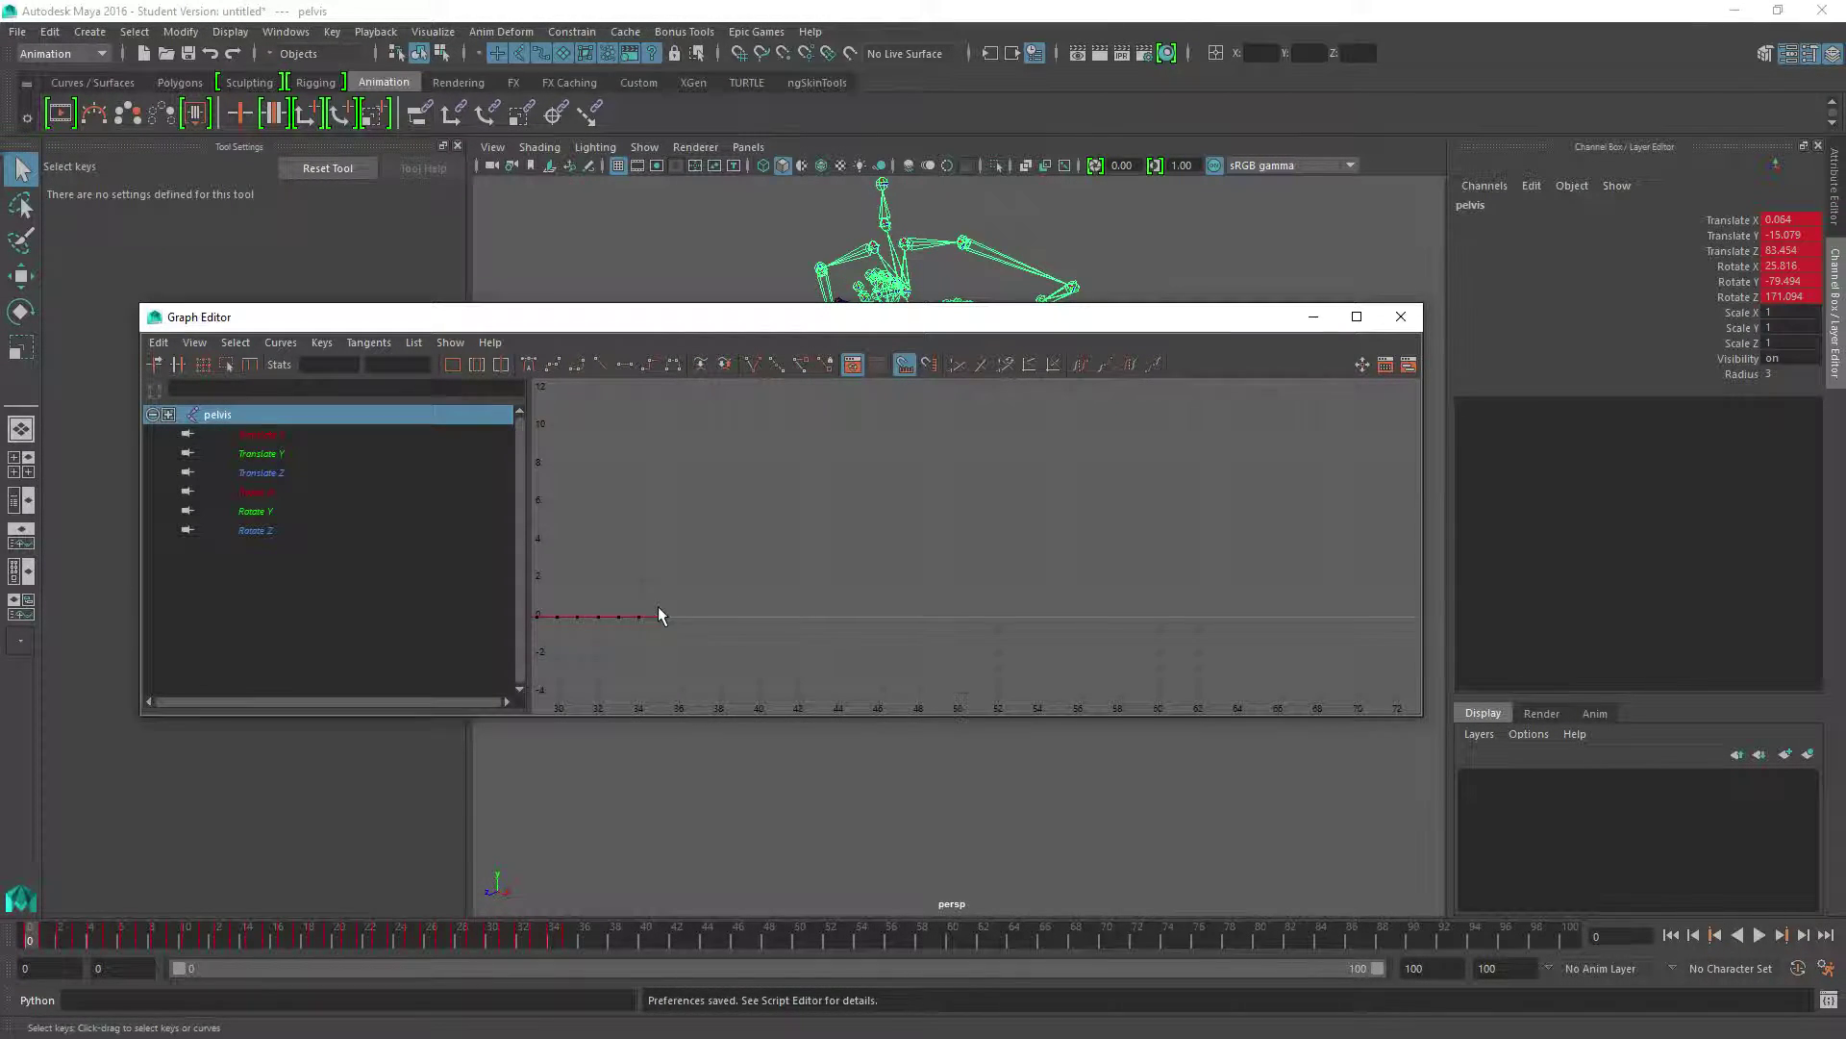
{"action": "right_click_drag", "start_coordinate": [714, 670], "coordinate": [770, 606], "text": "alt"}
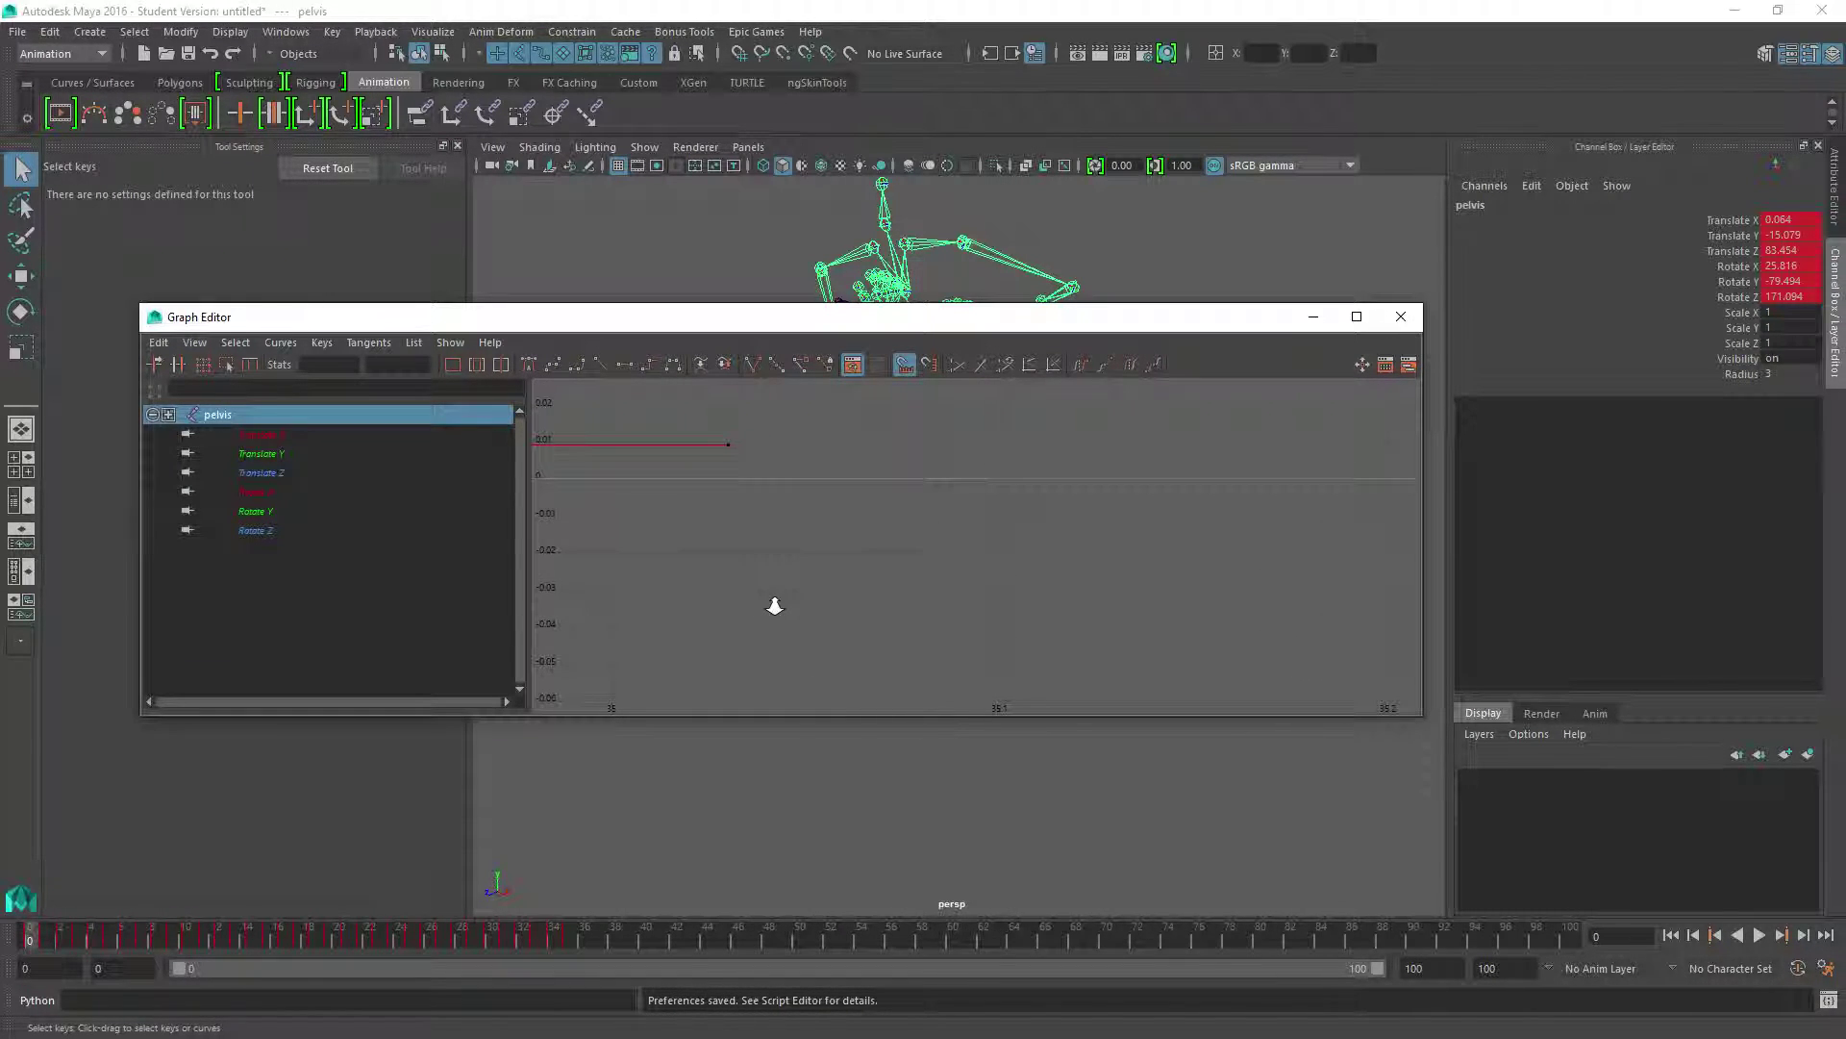
{"action": "middle_click_drag", "start_coordinate": [588, 585], "coordinate": [816, 619], "text": "alt"}
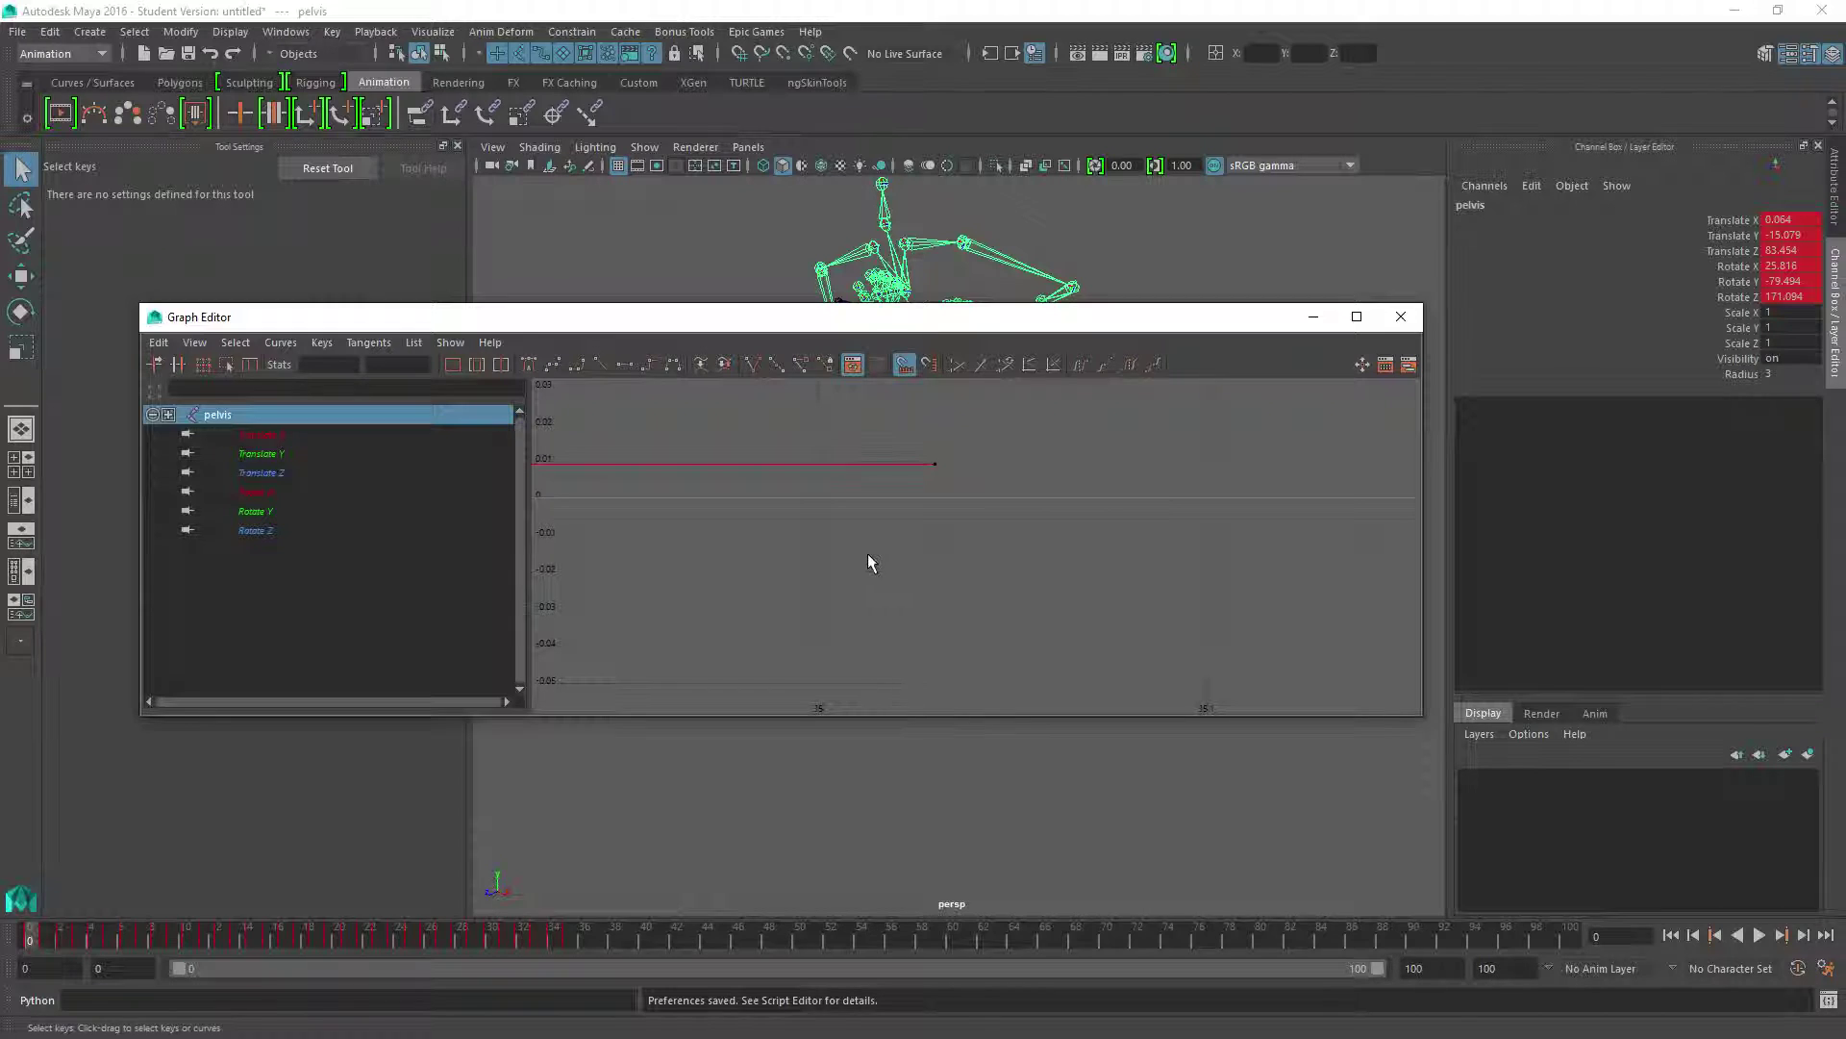
{"action": "right_click_drag", "start_coordinate": [850, 542], "coordinate": [615, 590], "text": "alt"}
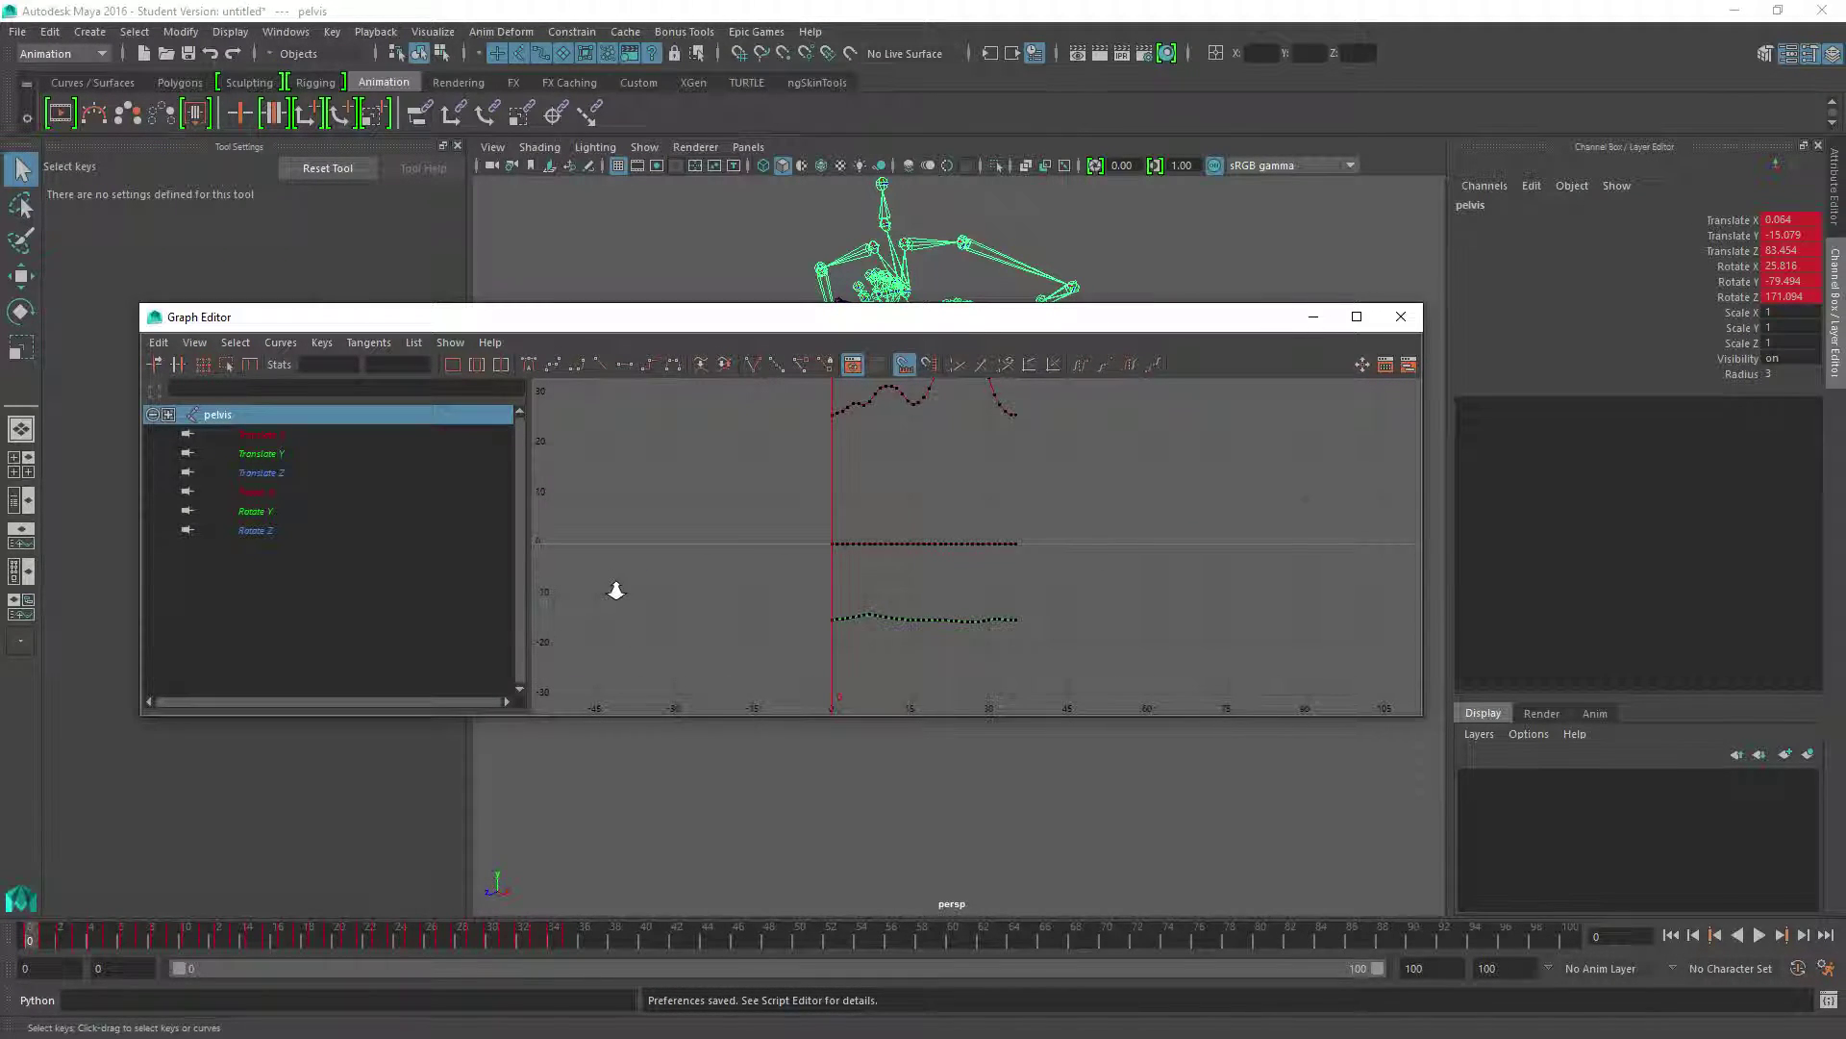
{"action": "middle_click_drag", "start_coordinate": [828, 523], "coordinate": [828, 592], "text": "alt"}
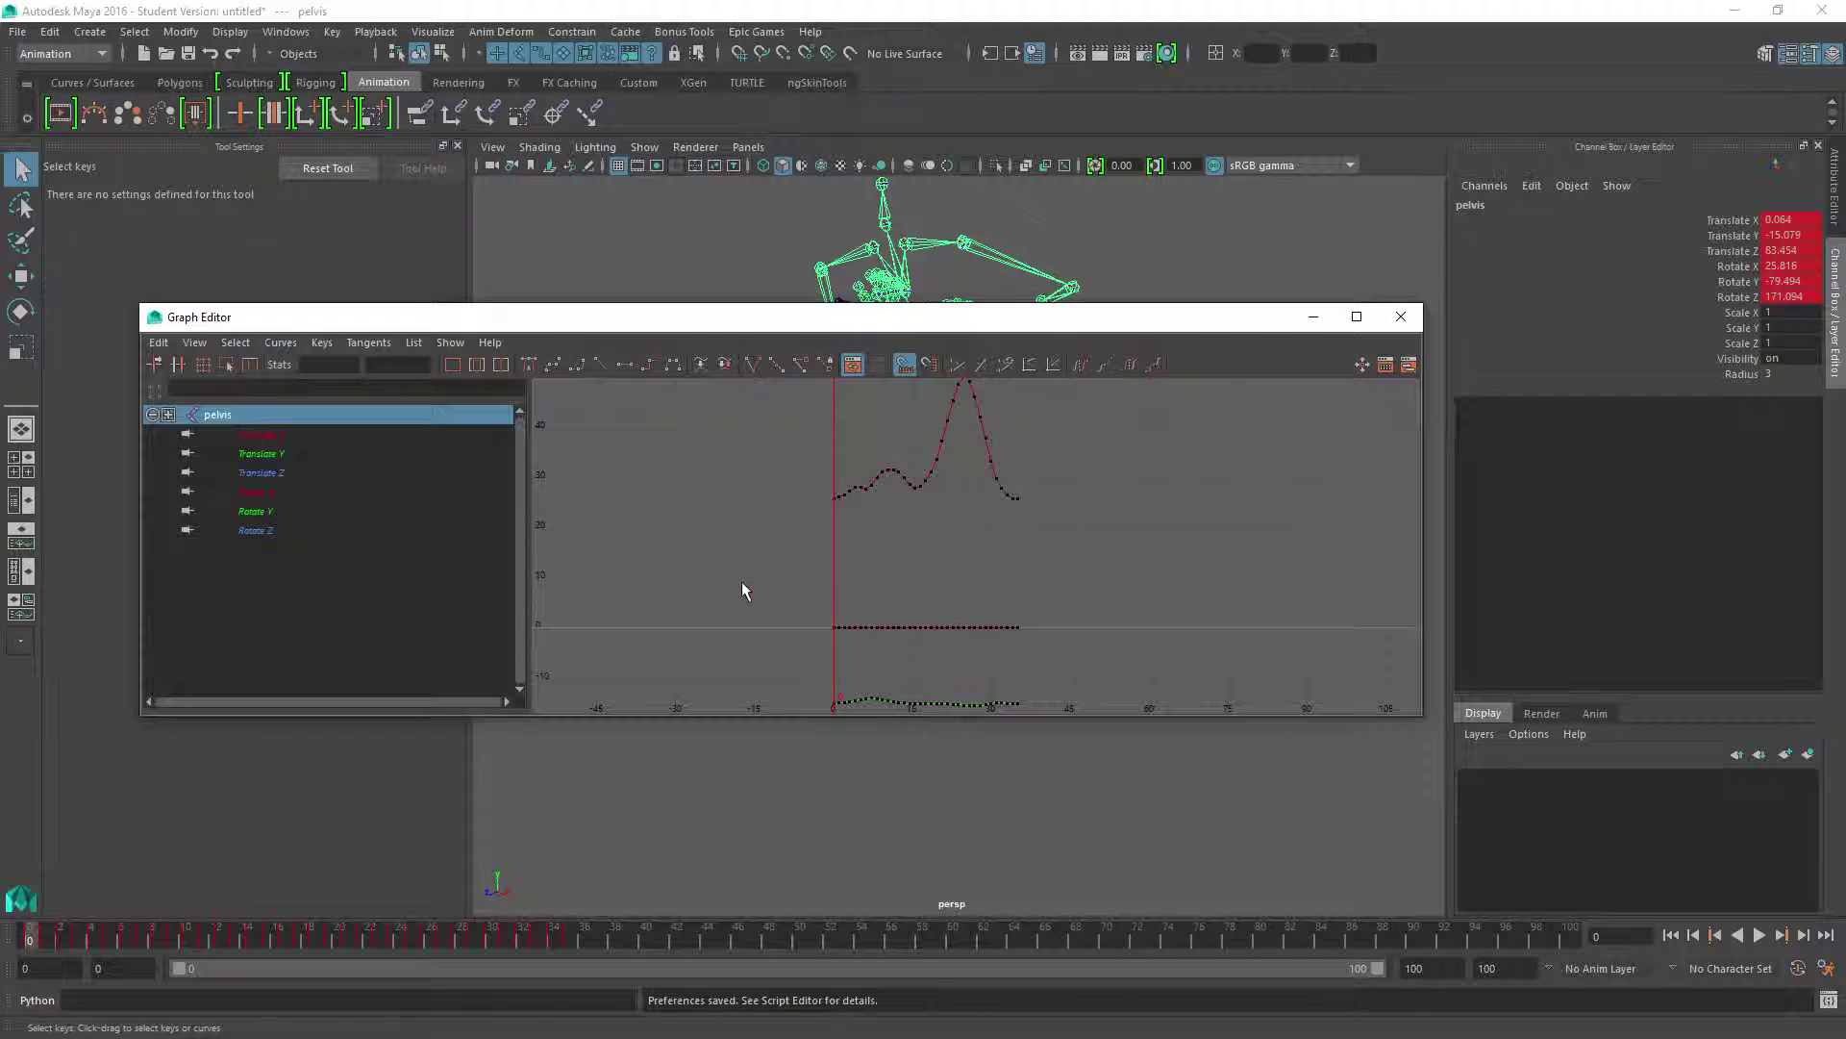
{"action": "left_click", "coordinate": [1401, 320]}
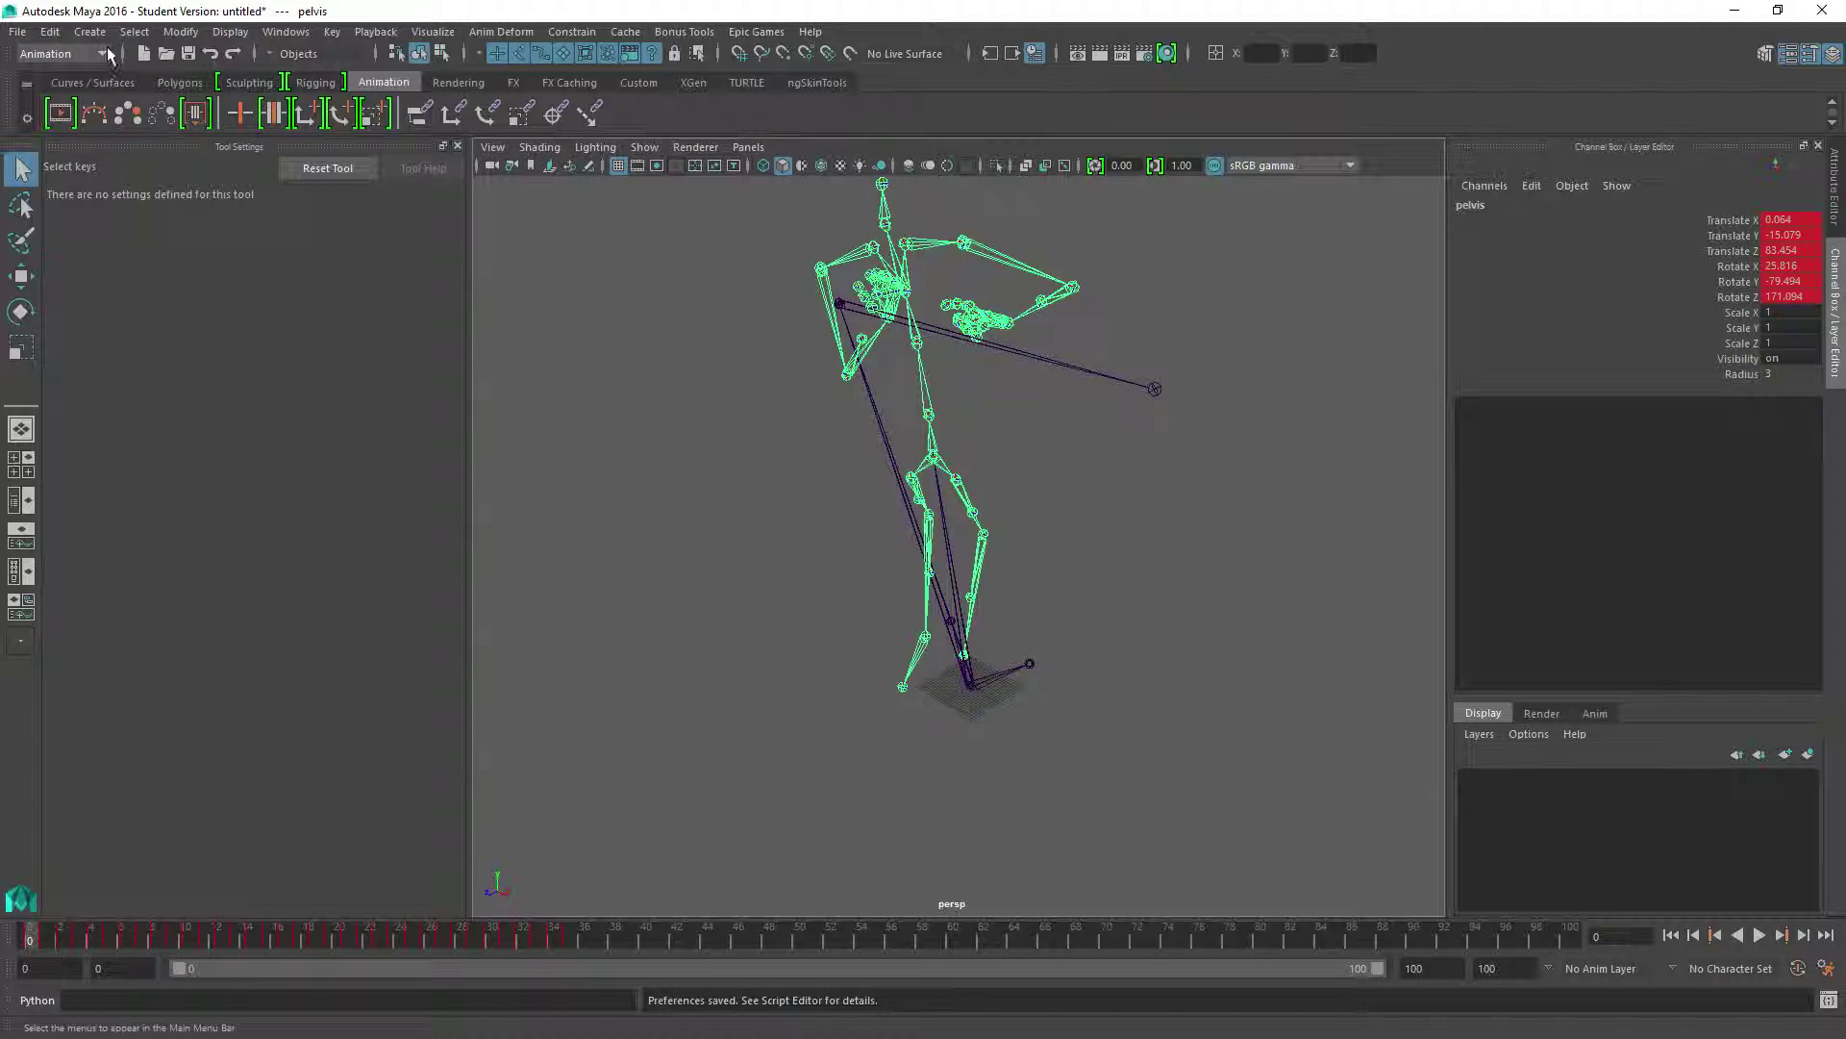
{"action": "left_click", "coordinate": [50, 32]}
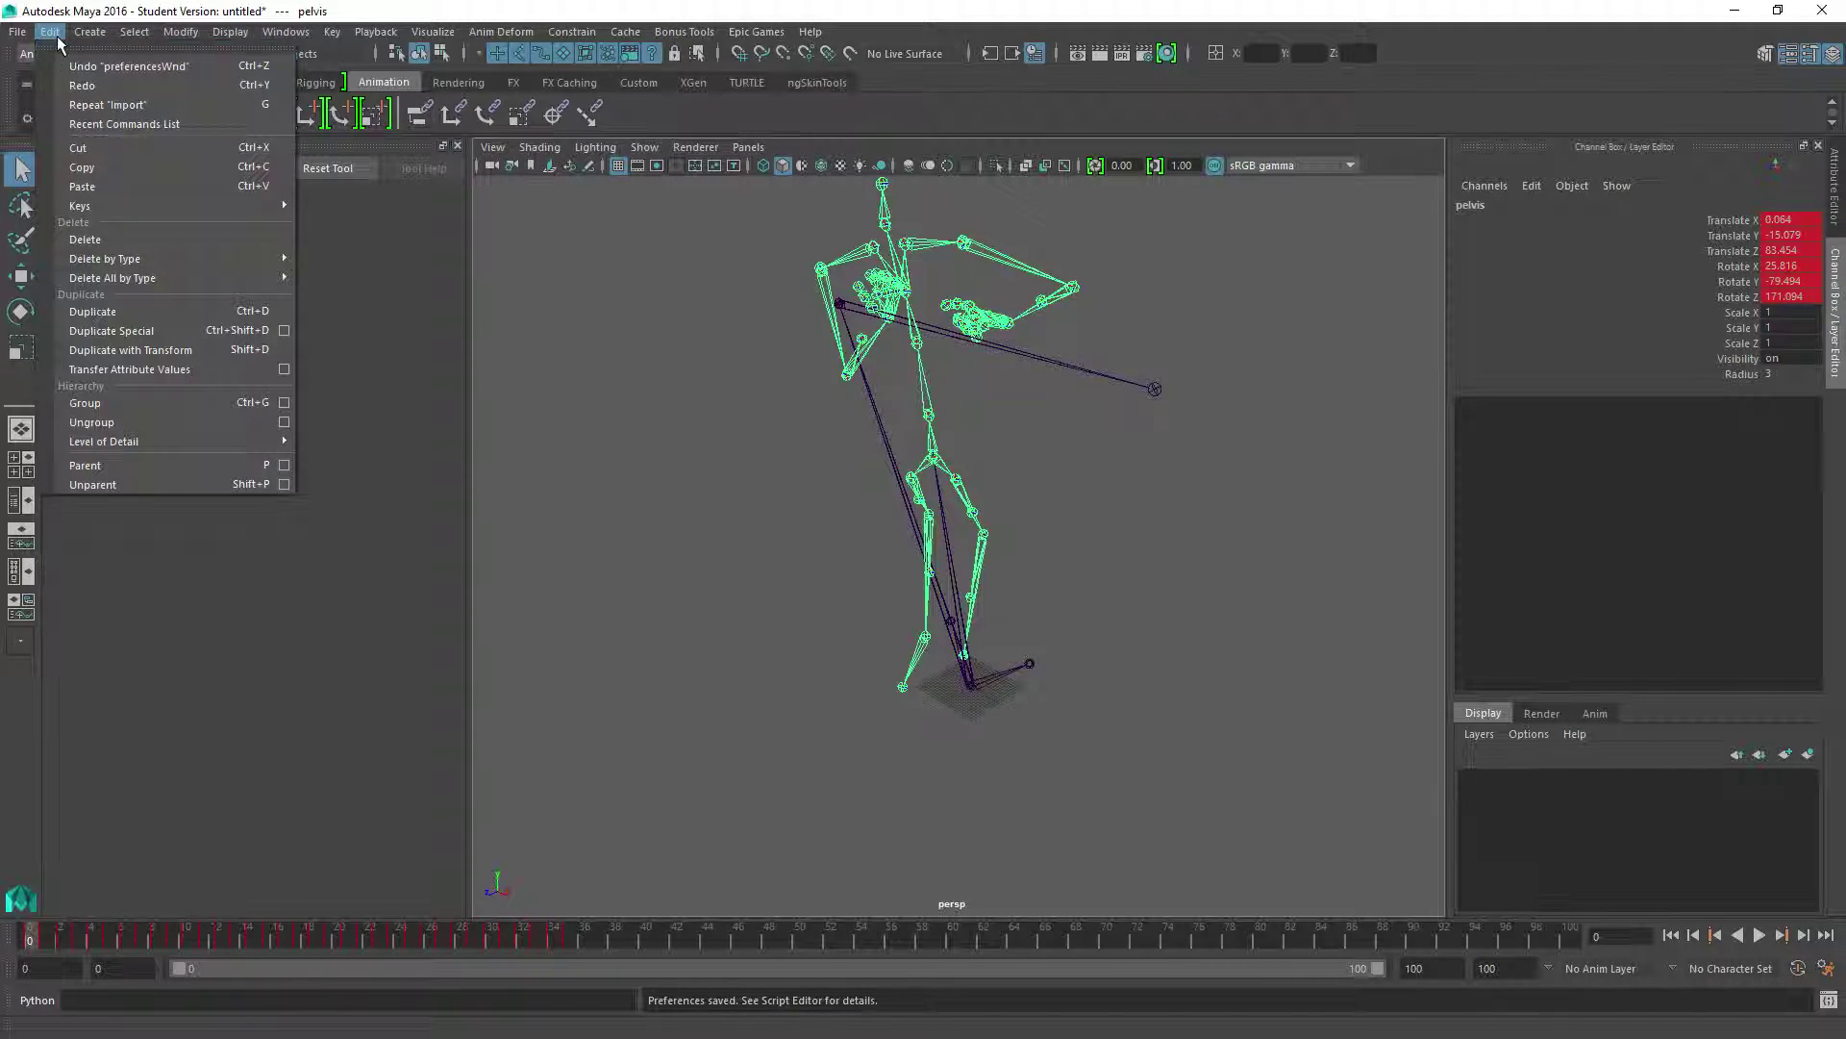
{"action": "mouse_move", "coordinate": [73, 212]}
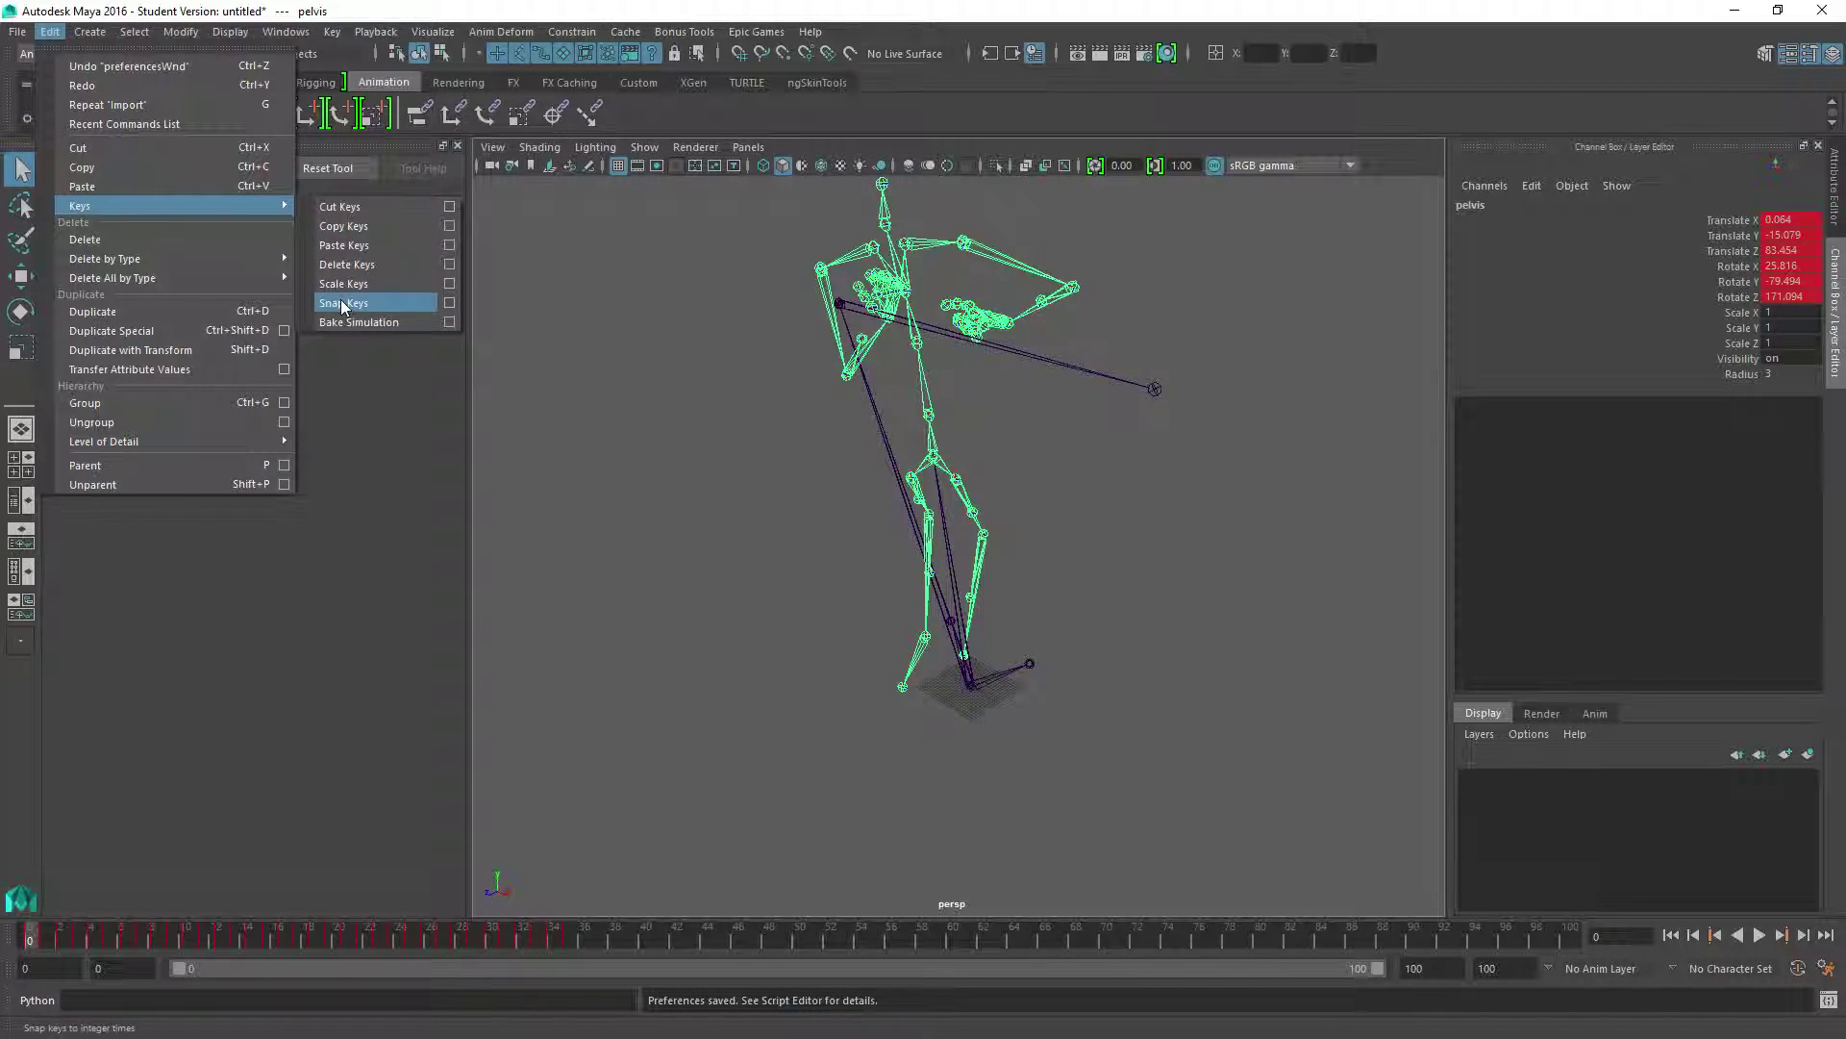
{"action": "left_click", "coordinate": [450, 284]}
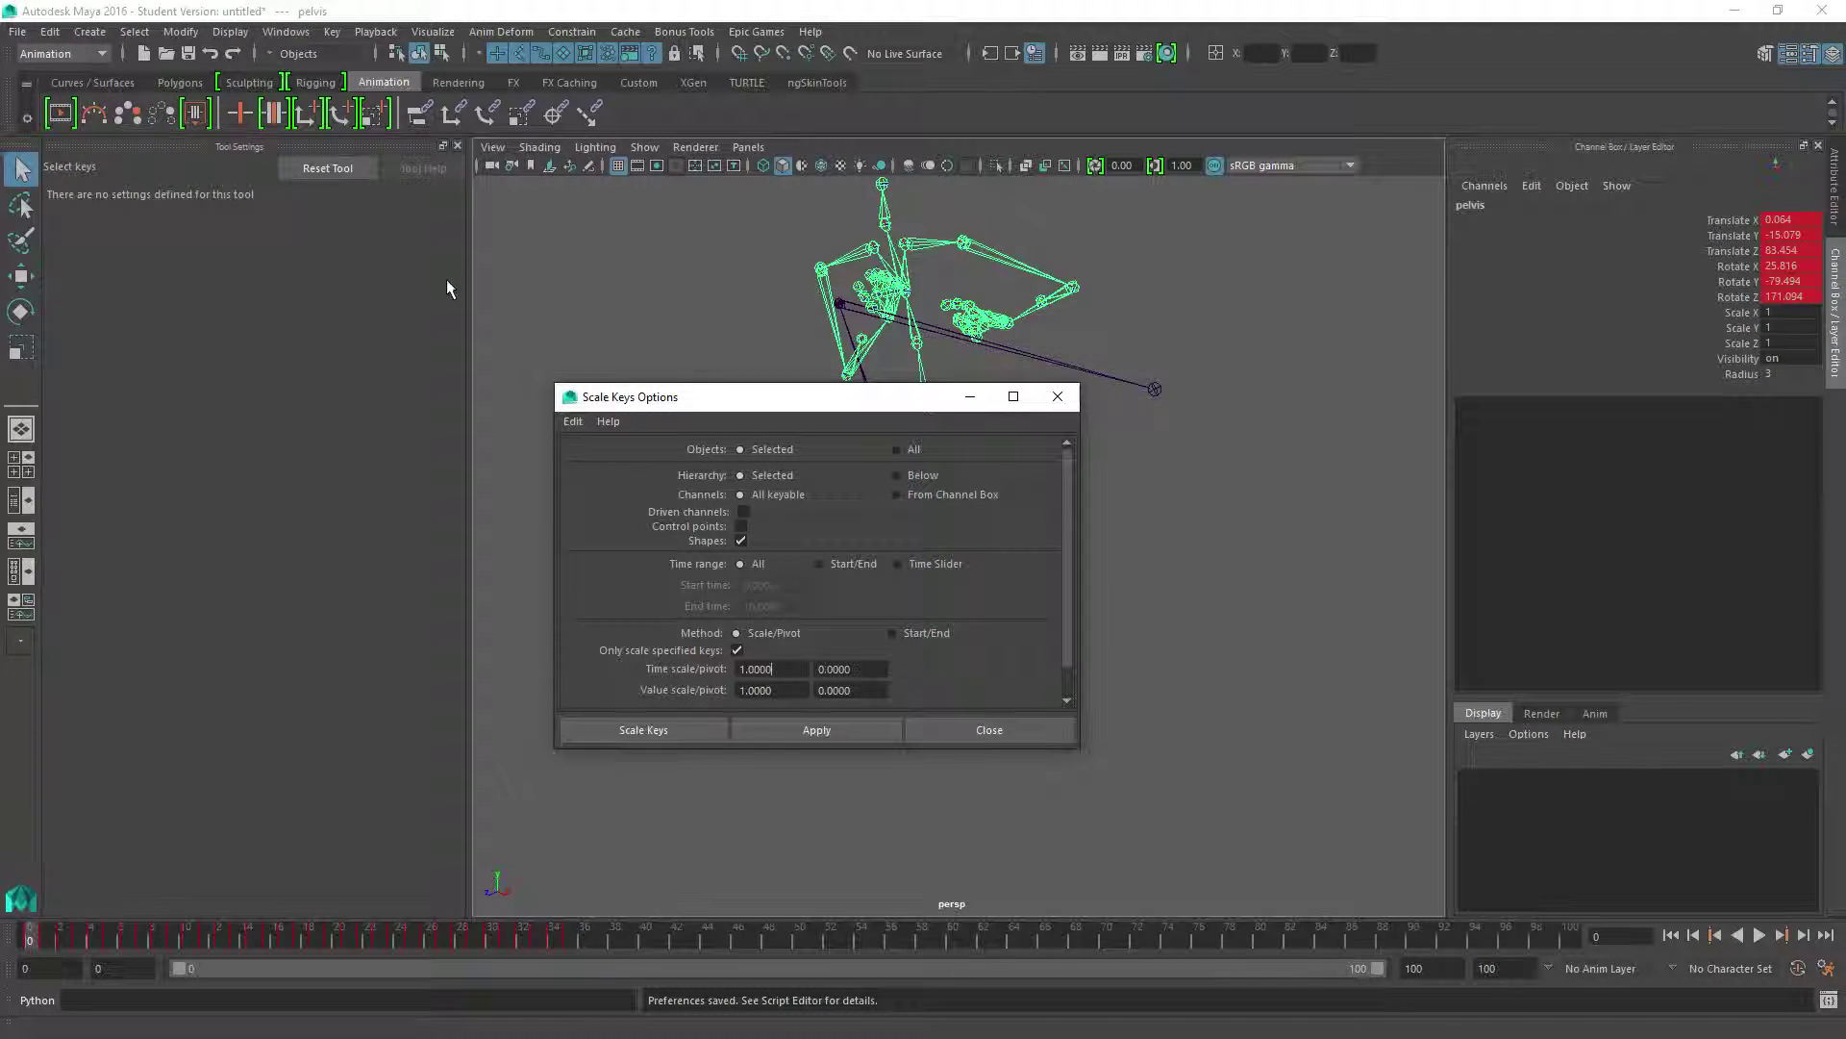
{"action": "left_click", "coordinate": [1059, 398]}
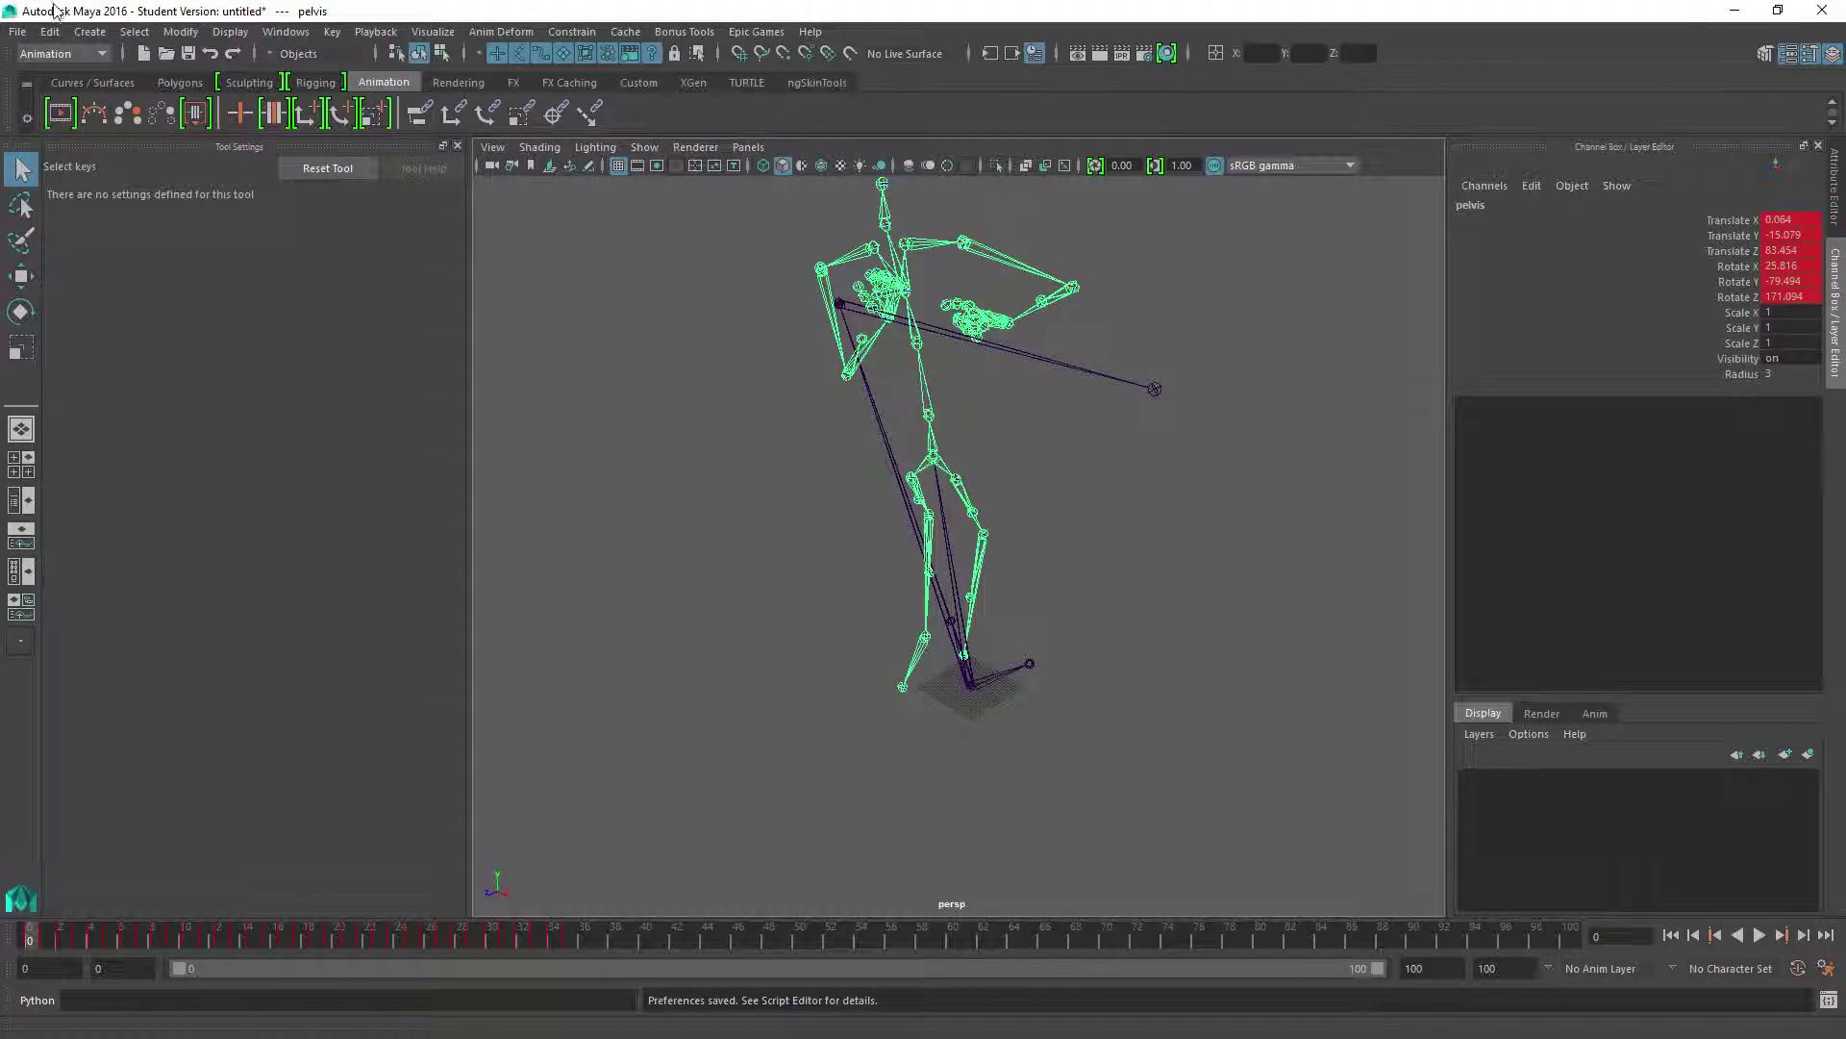
- Snap the pelvis joint's animation keys to whole frames with Snap Keys
{"action": "left_click", "coordinate": [49, 31]}
{"action": "mouse_move", "coordinate": [177, 206]}
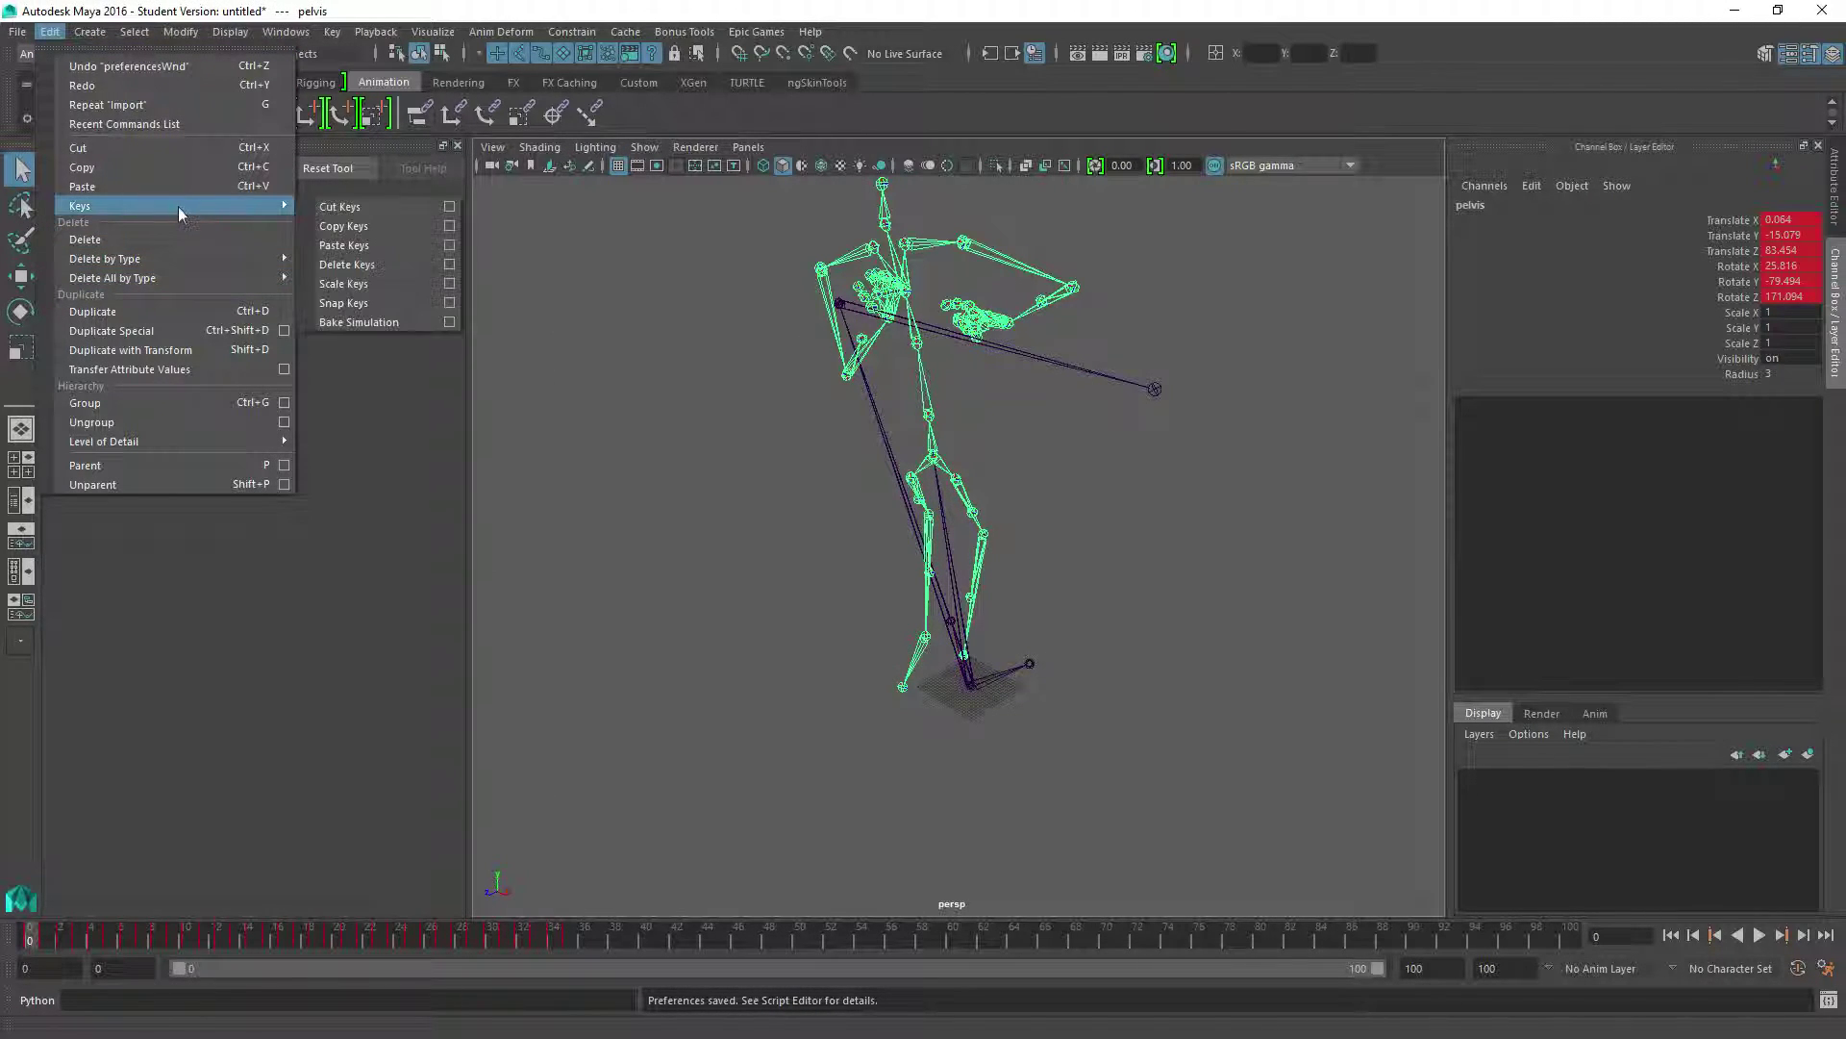
{"action": "left_click", "coordinate": [368, 304]}
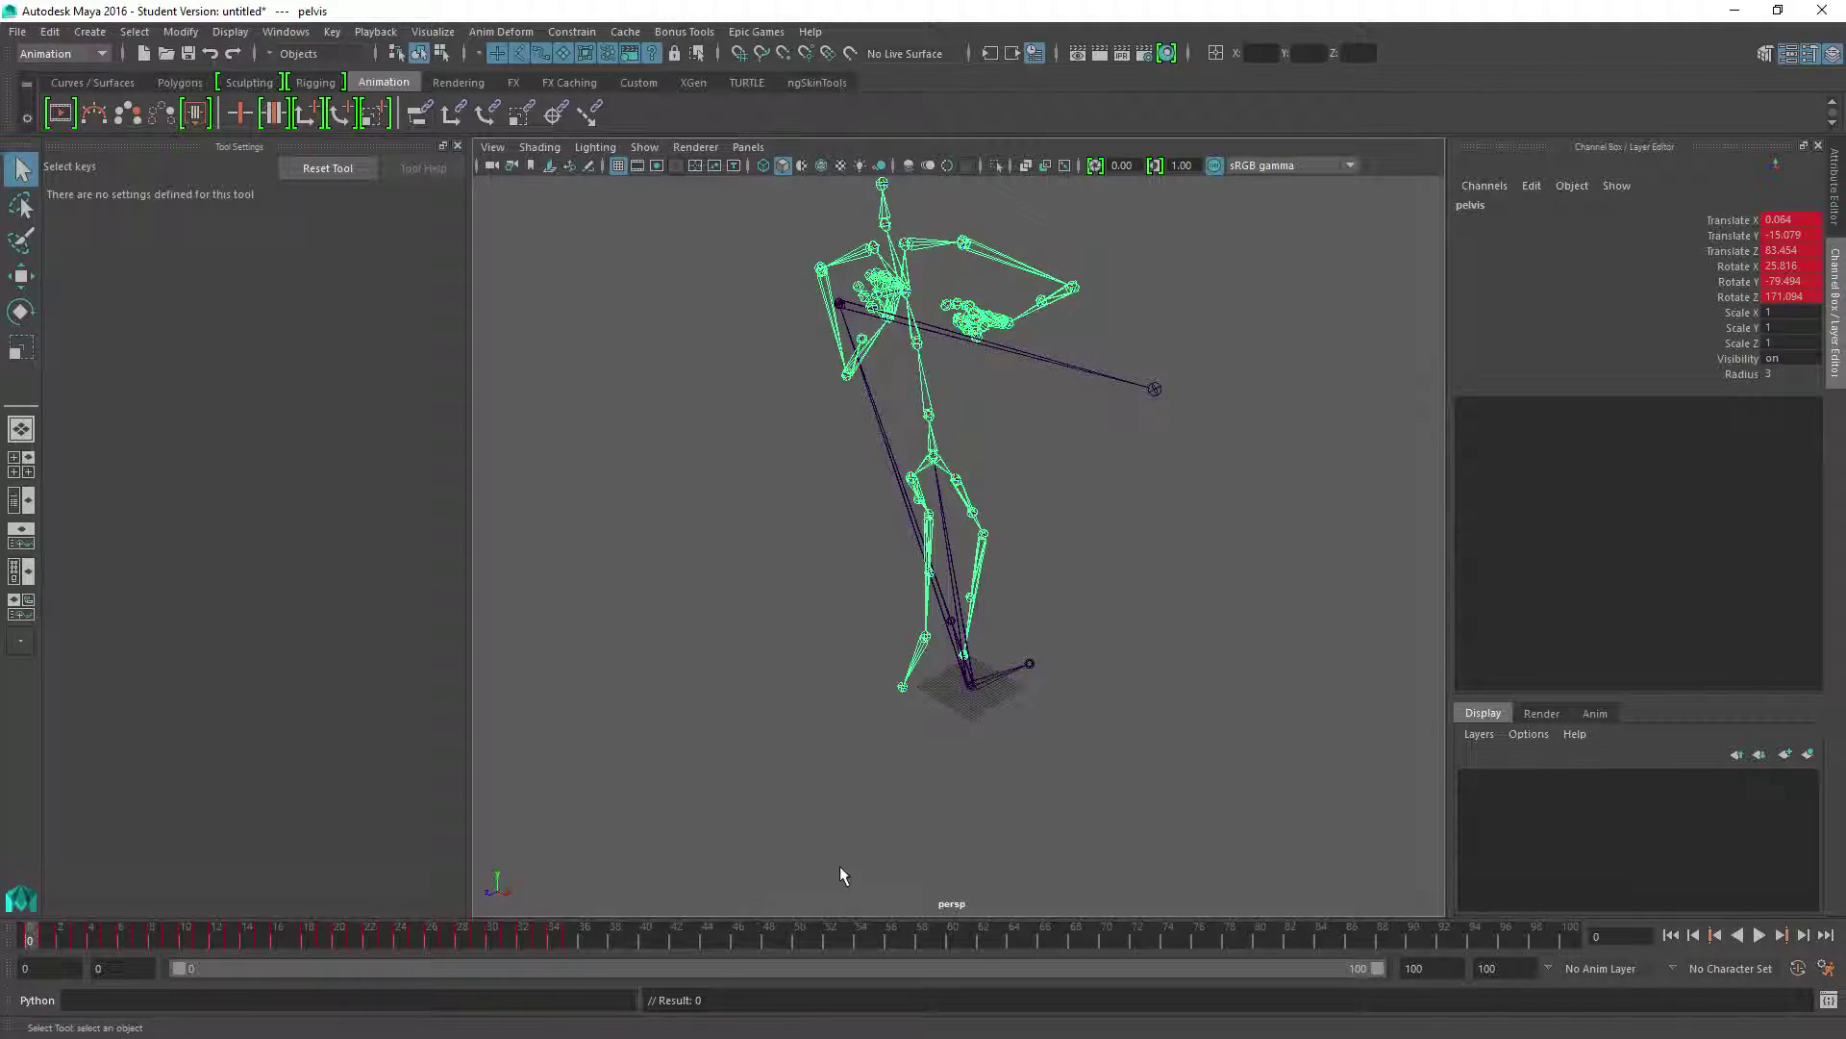
- Reopen the pelvis curves in the Graph Editor and examine where the last key sits after snapping
{"action": "left_click", "coordinate": [286, 30]}
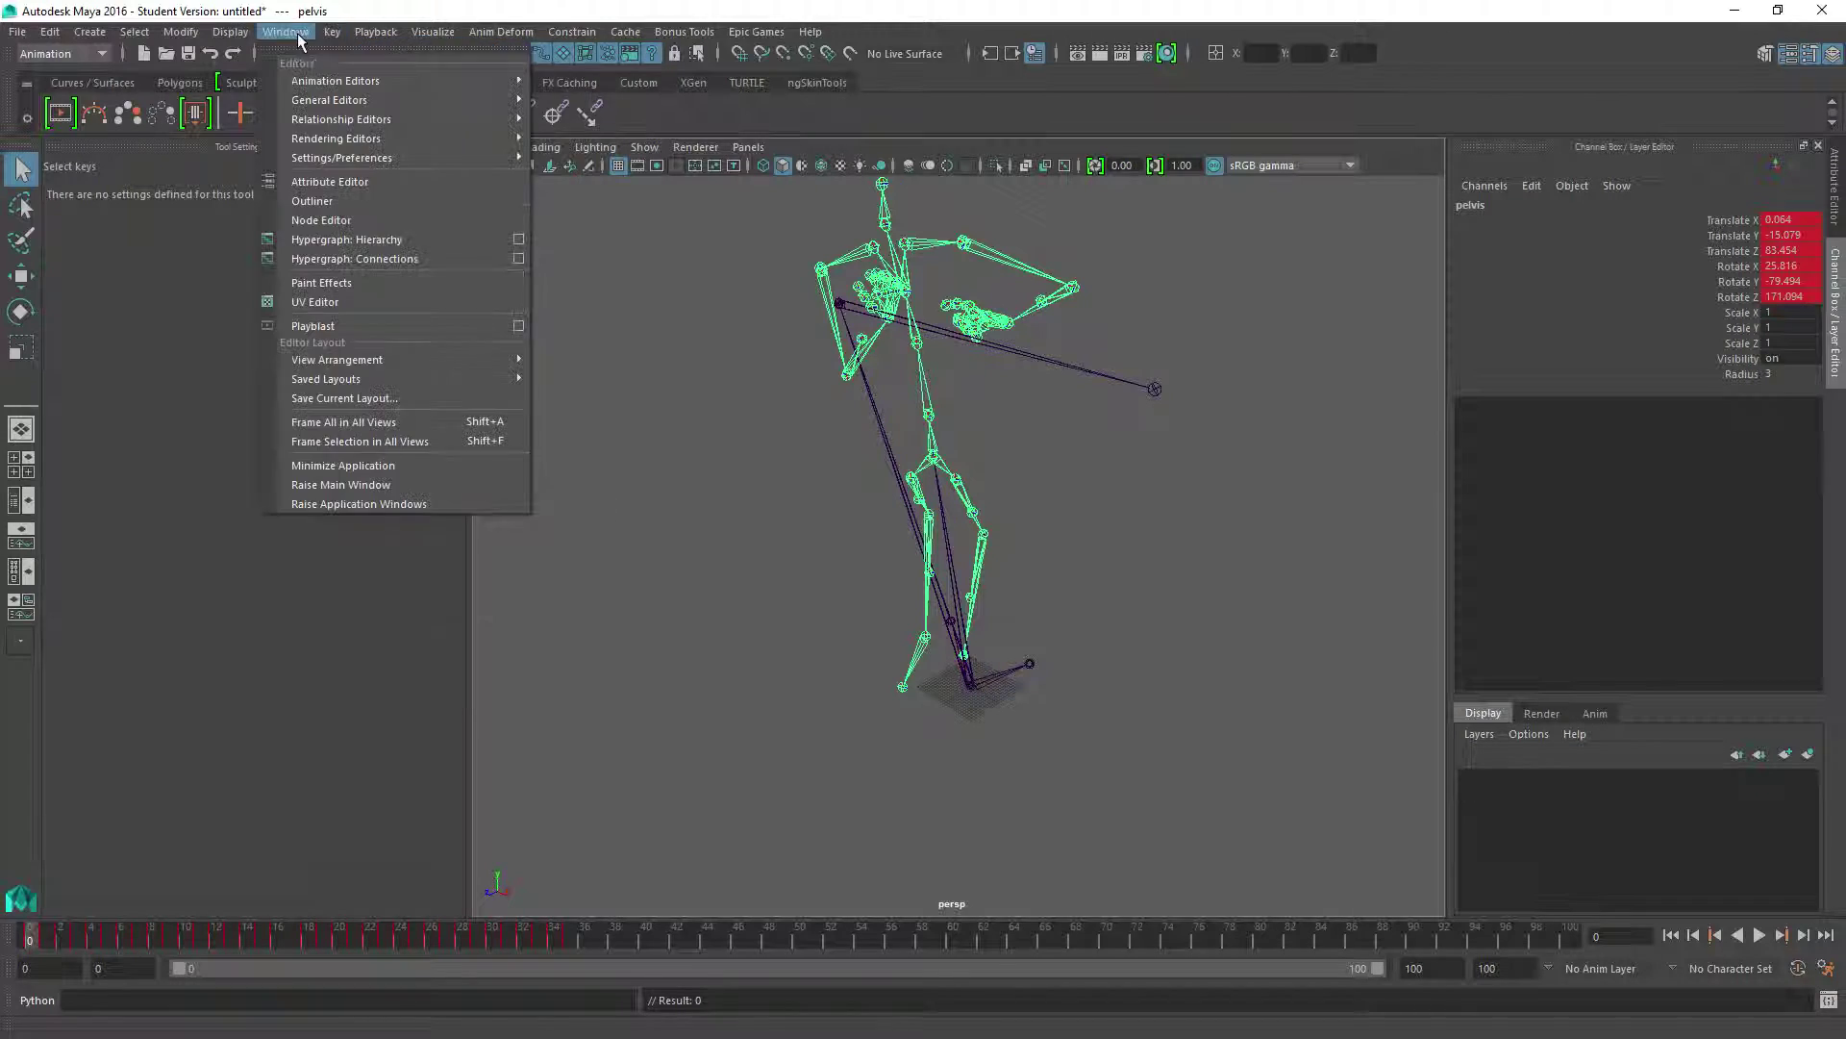
{"action": "mouse_move", "coordinate": [336, 81]}
{"action": "left_click", "coordinate": [560, 96]}
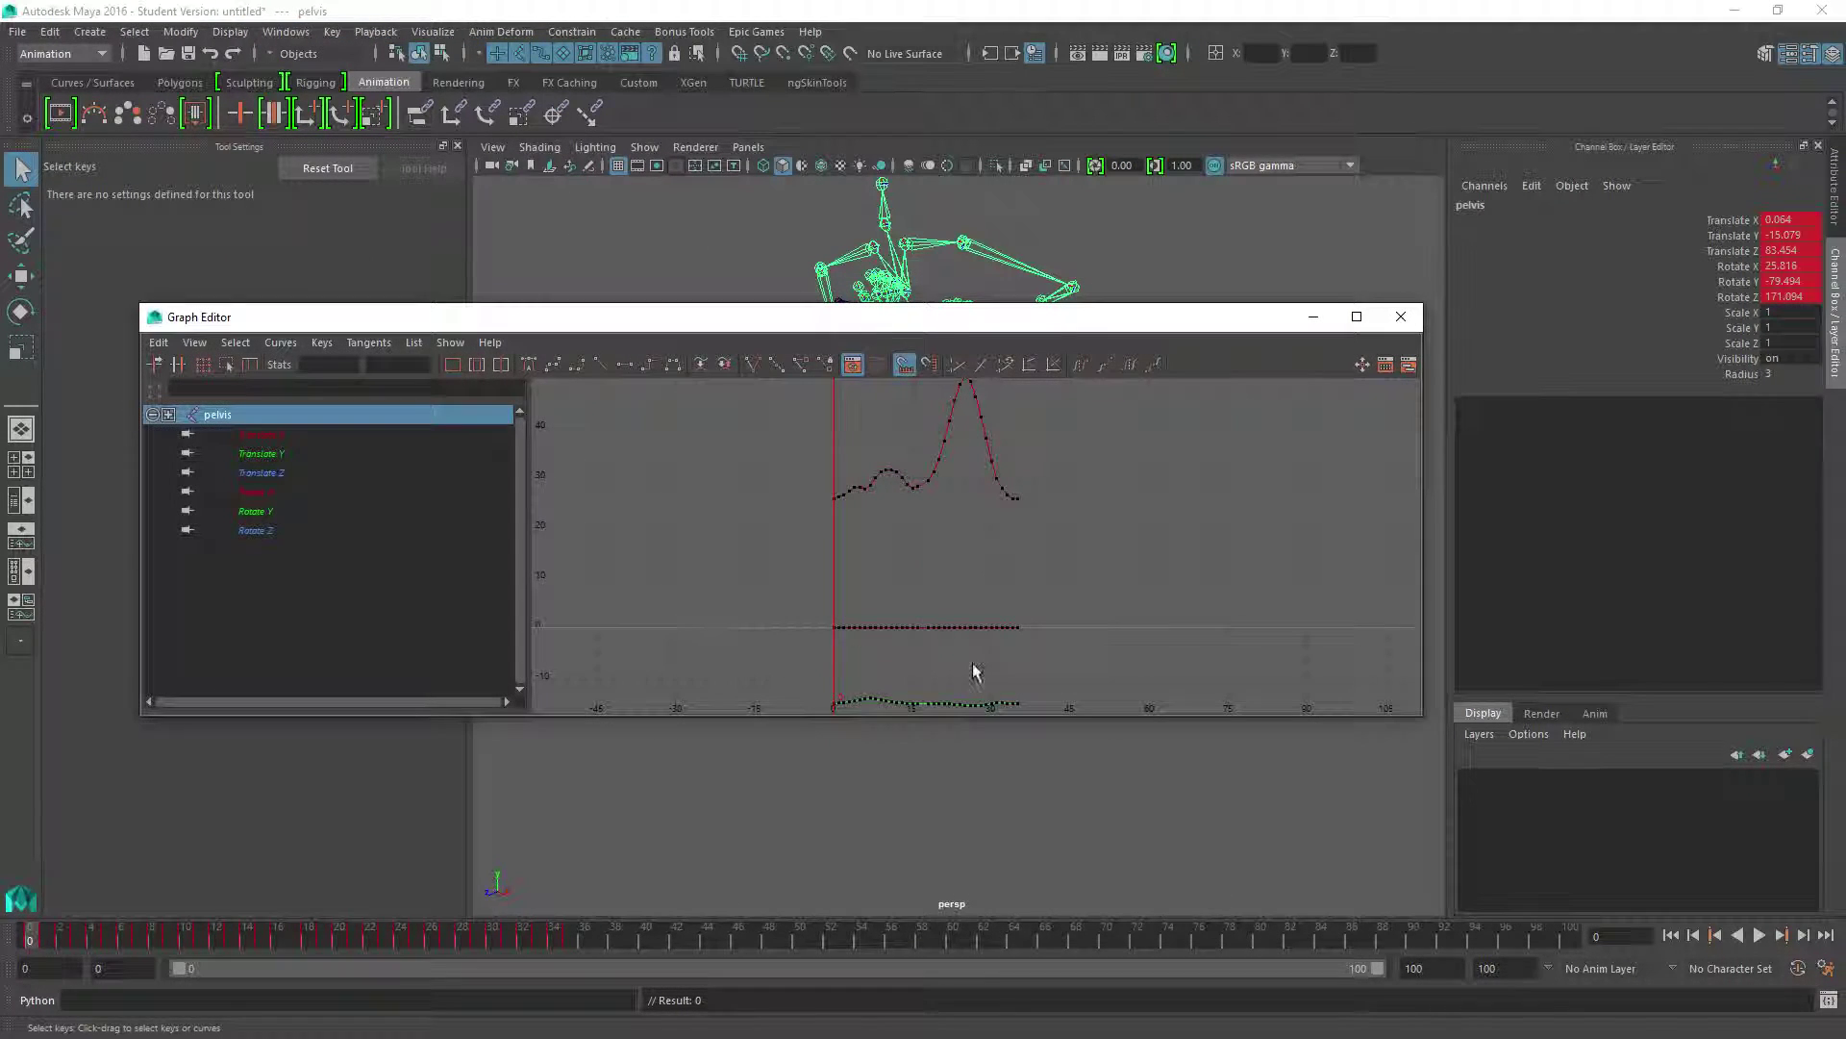
{"action": "scroll", "coordinate": [925, 585], "scroll_direction": "up", "scroll_amount": 5}
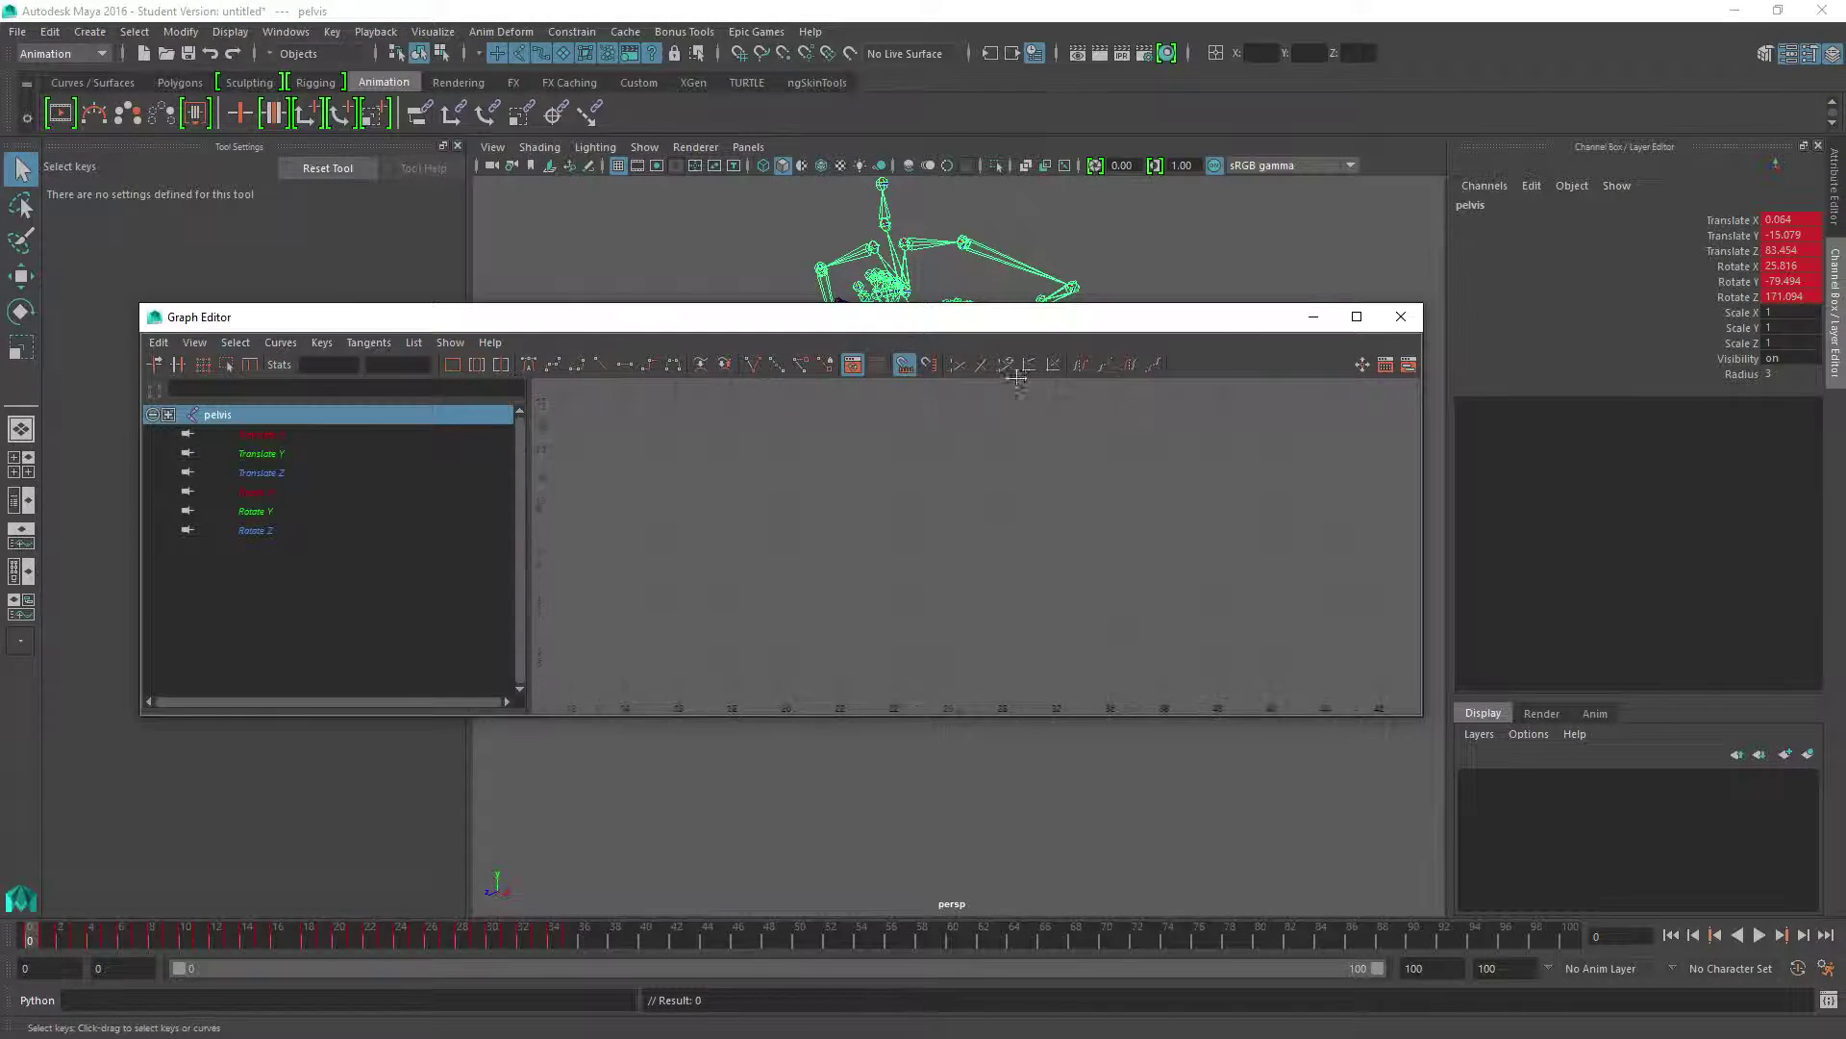
{"action": "scroll", "coordinate": [1000, 611], "scroll_direction": "down", "scroll_amount": 2}
{"action": "scroll", "coordinate": [885, 576], "scroll_direction": "up", "scroll_amount": 5}
{"action": "scroll", "coordinate": [948, 568], "scroll_direction": "up", "scroll_amount": 4}
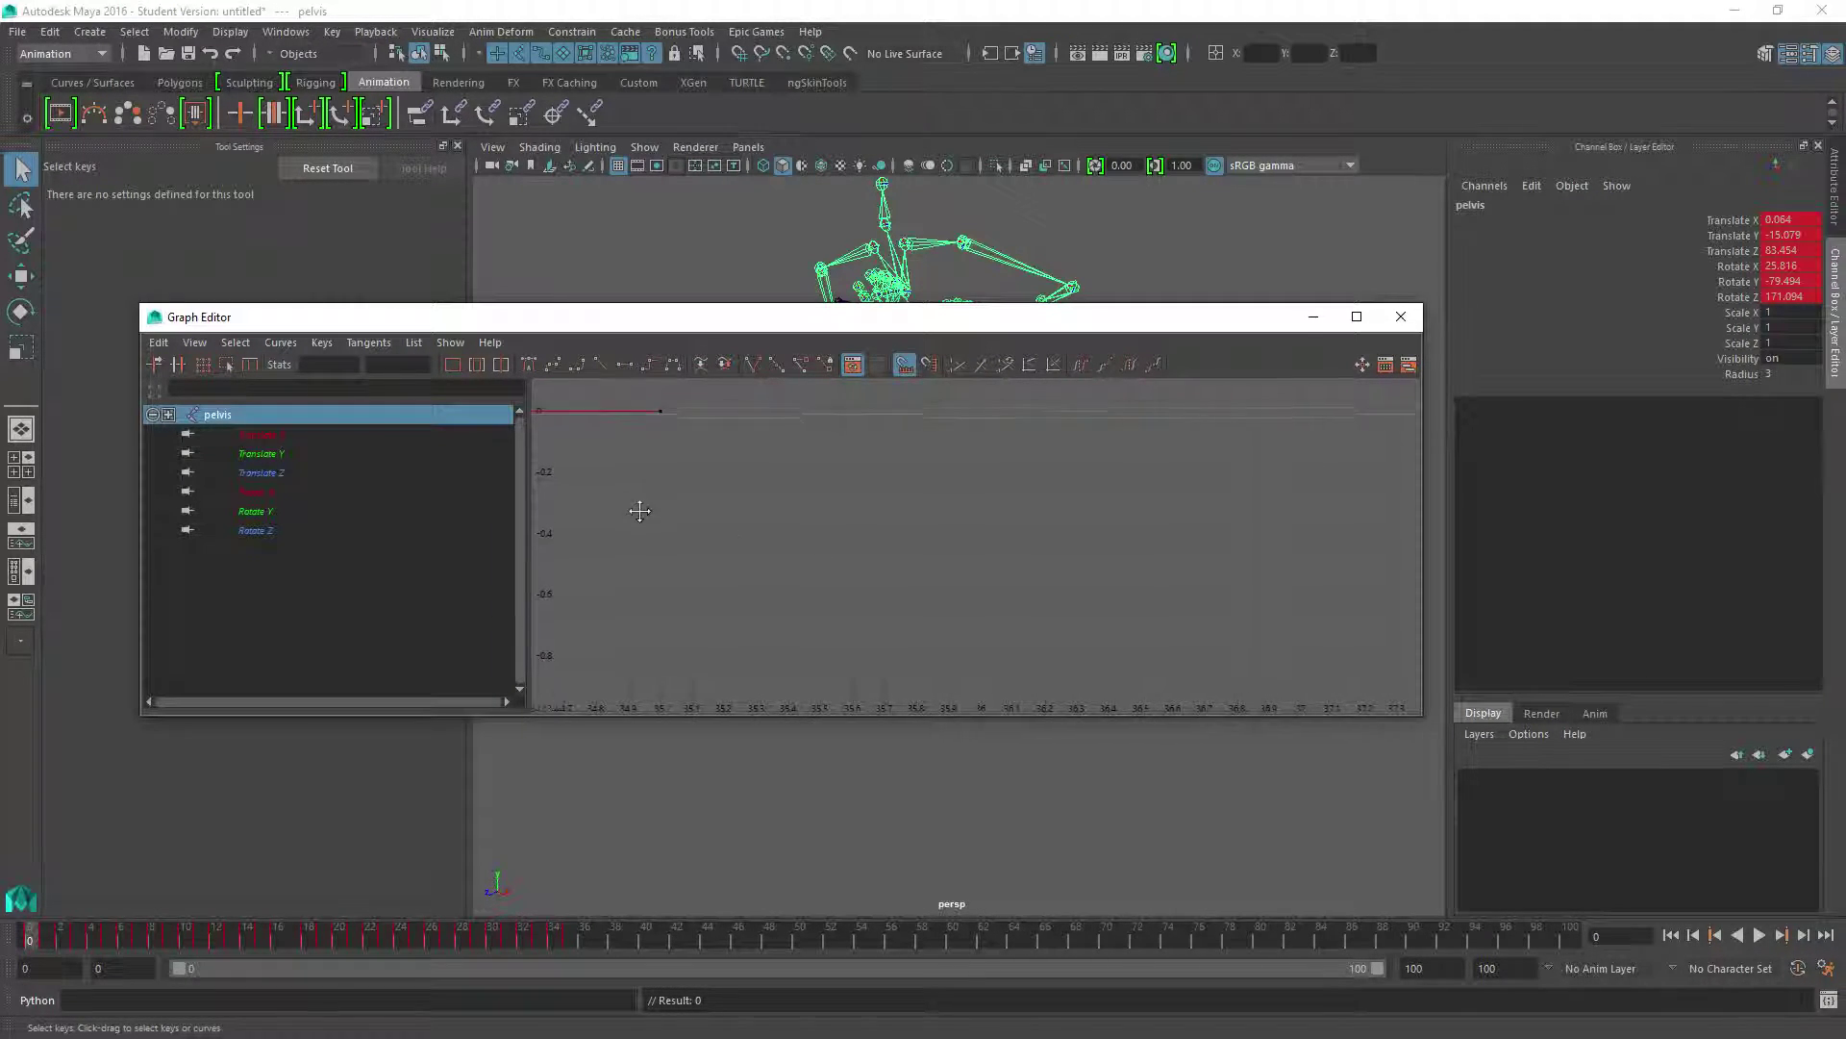
- Check the pelvis curves' last key against the frame ruler and close the Graph Editor
{"action": "middle_click_drag", "start_coordinate": [639, 511], "coordinate": [804, 564], "text": "alt"}
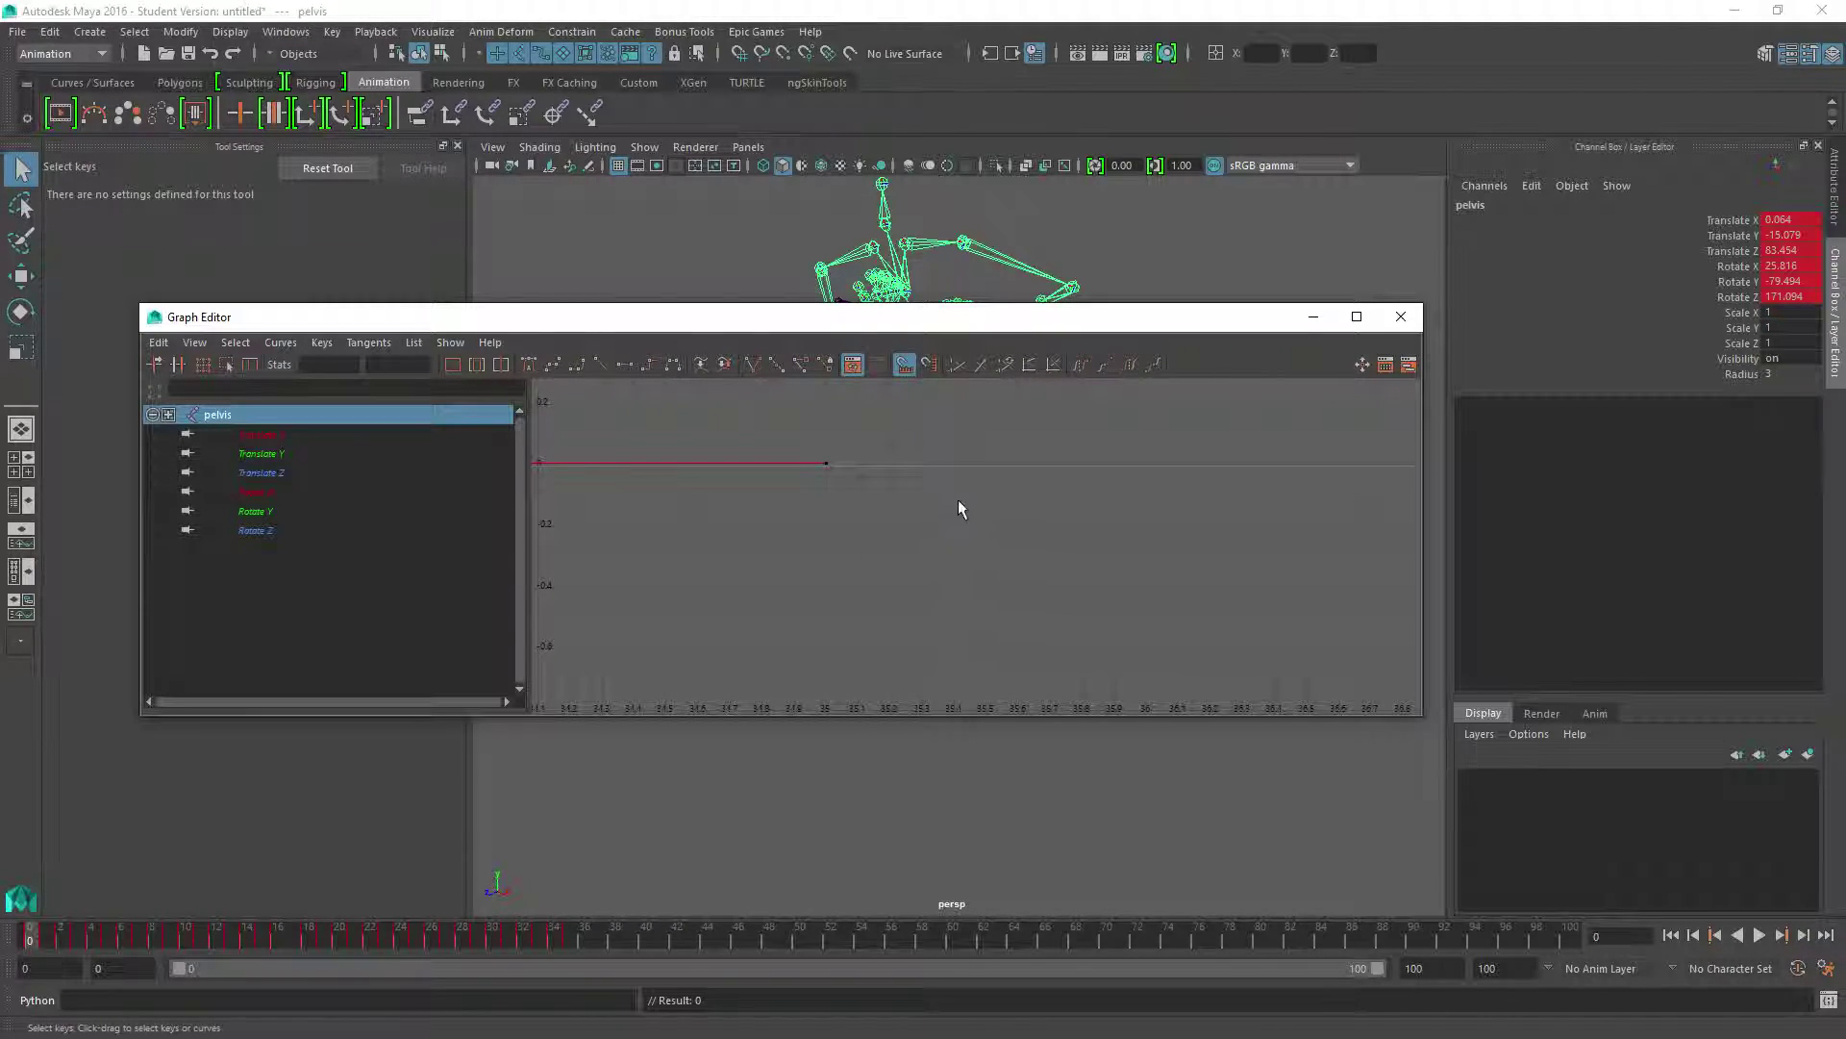
{"action": "left_click", "coordinate": [1408, 319]}
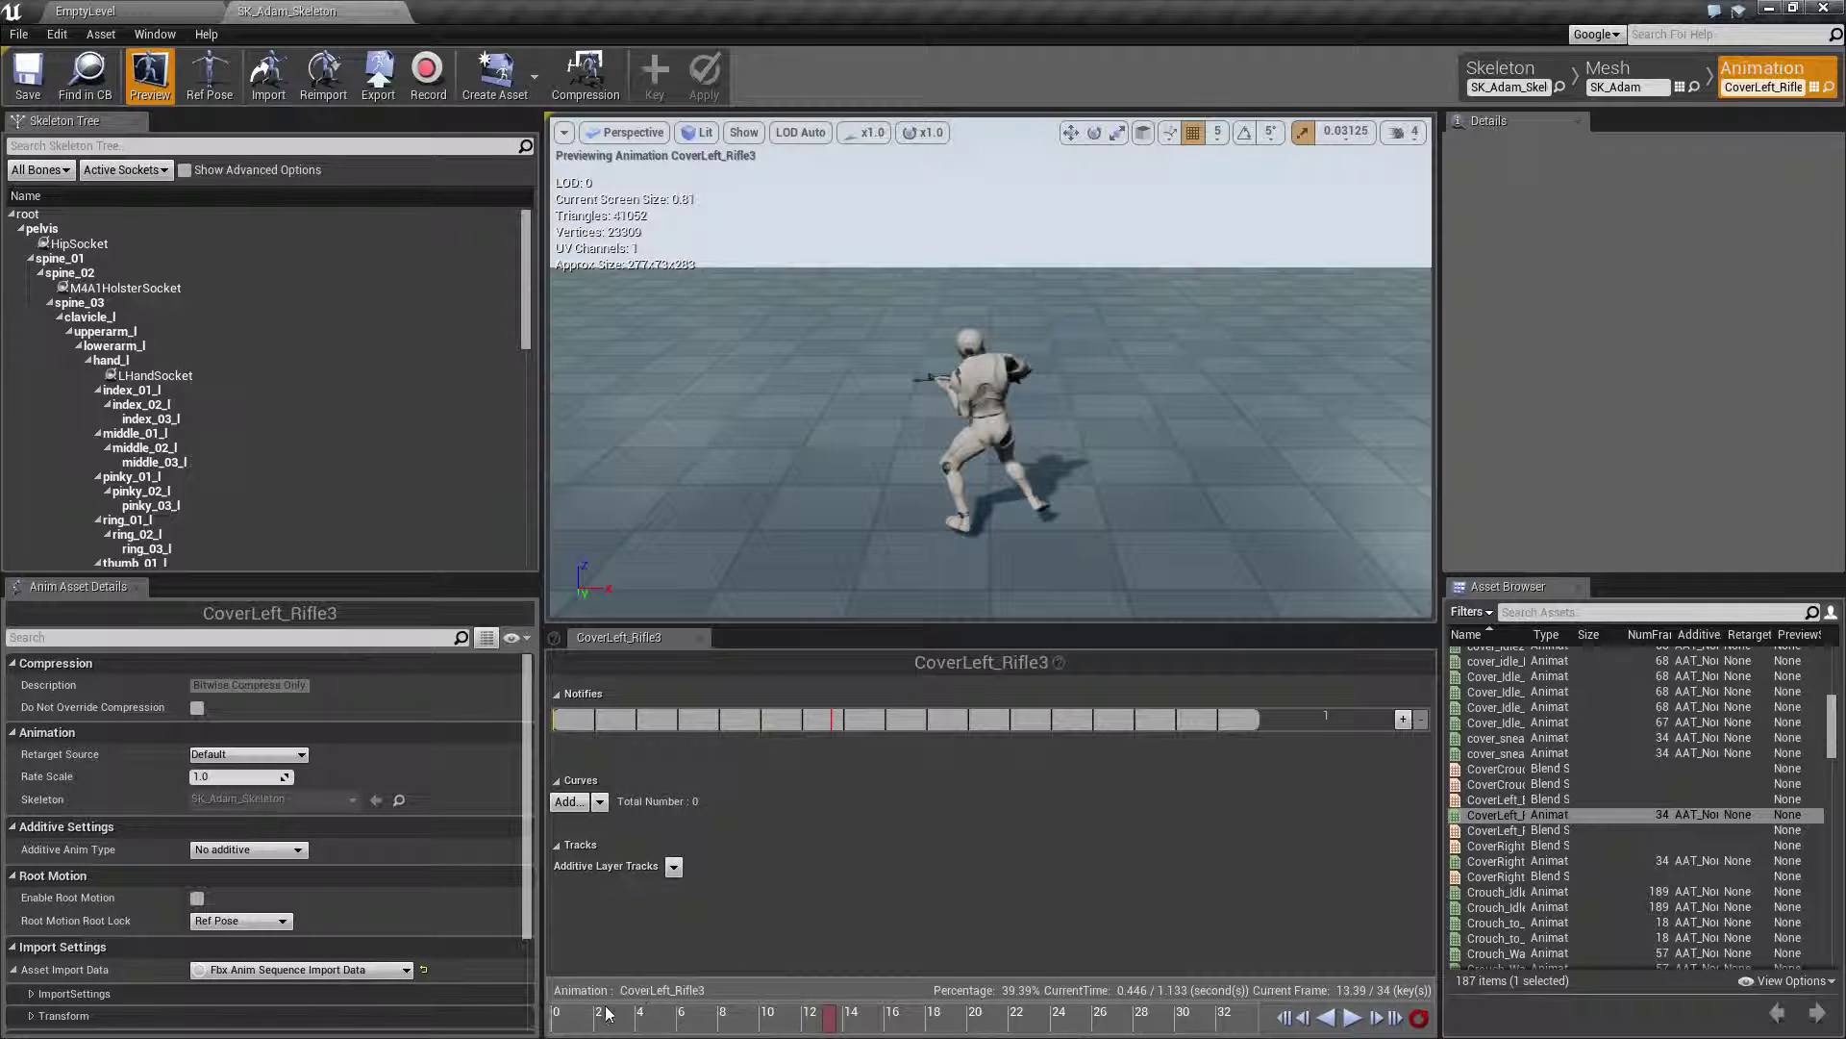
- Switch to Unreal Editor and scrub CoverLeft_Rifle3 from its first to its last frame to check its length
{"action": "left_click_drag", "start_coordinate": [829, 1030], "coordinate": [563, 1025]}
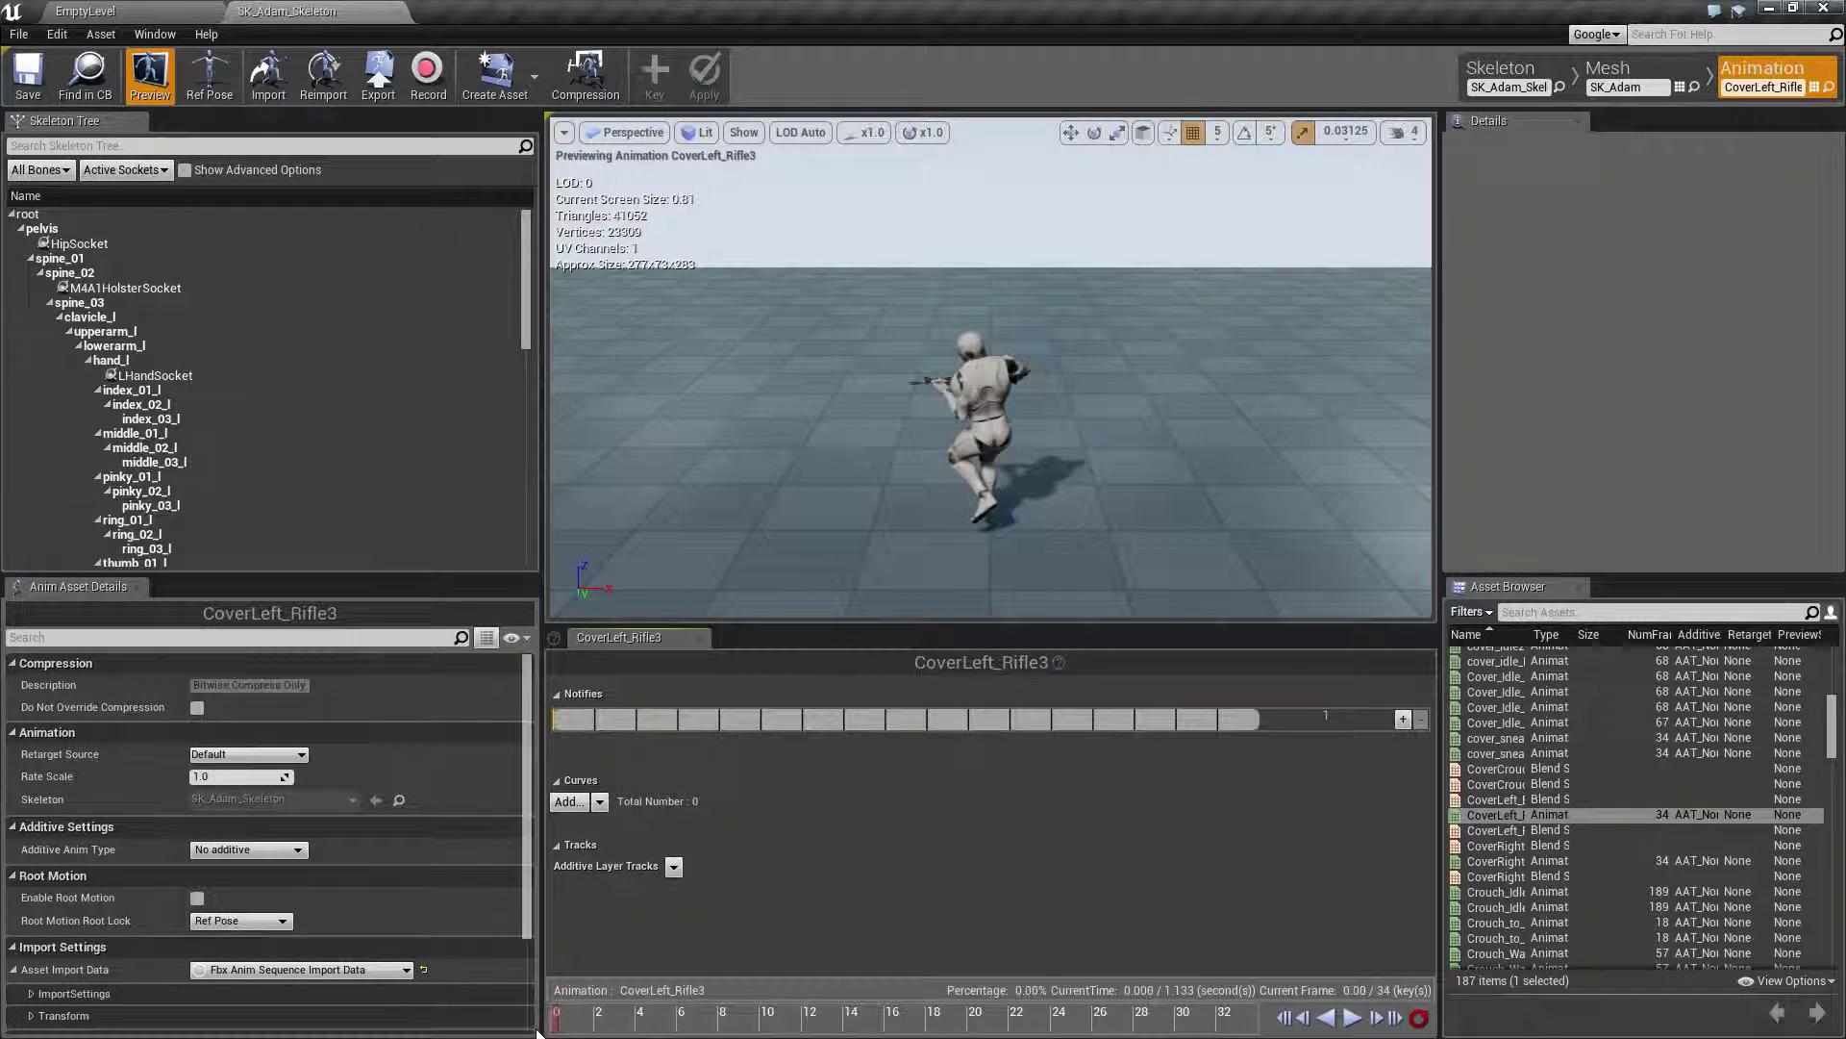
{"action": "left_click_drag", "start_coordinate": [1048, 1029], "coordinate": [1356, 1002]}
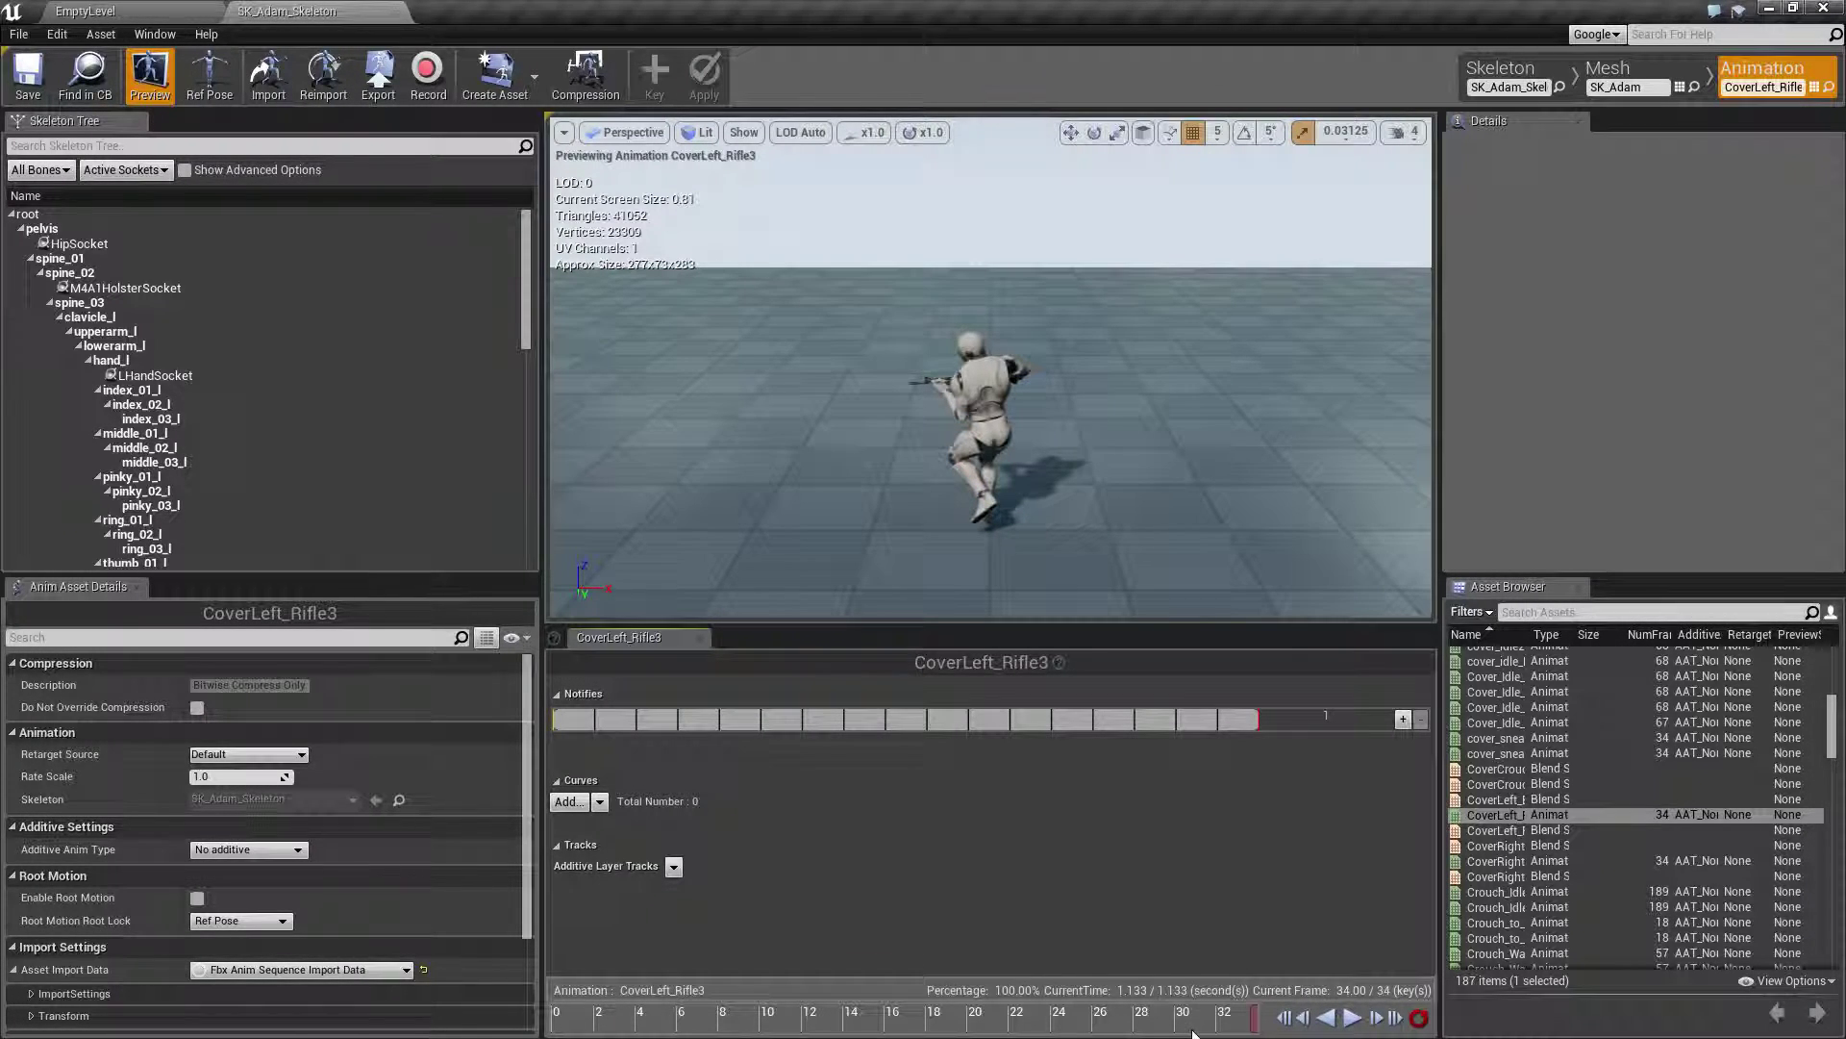
{"action": "left_click", "coordinate": [139, 12]}
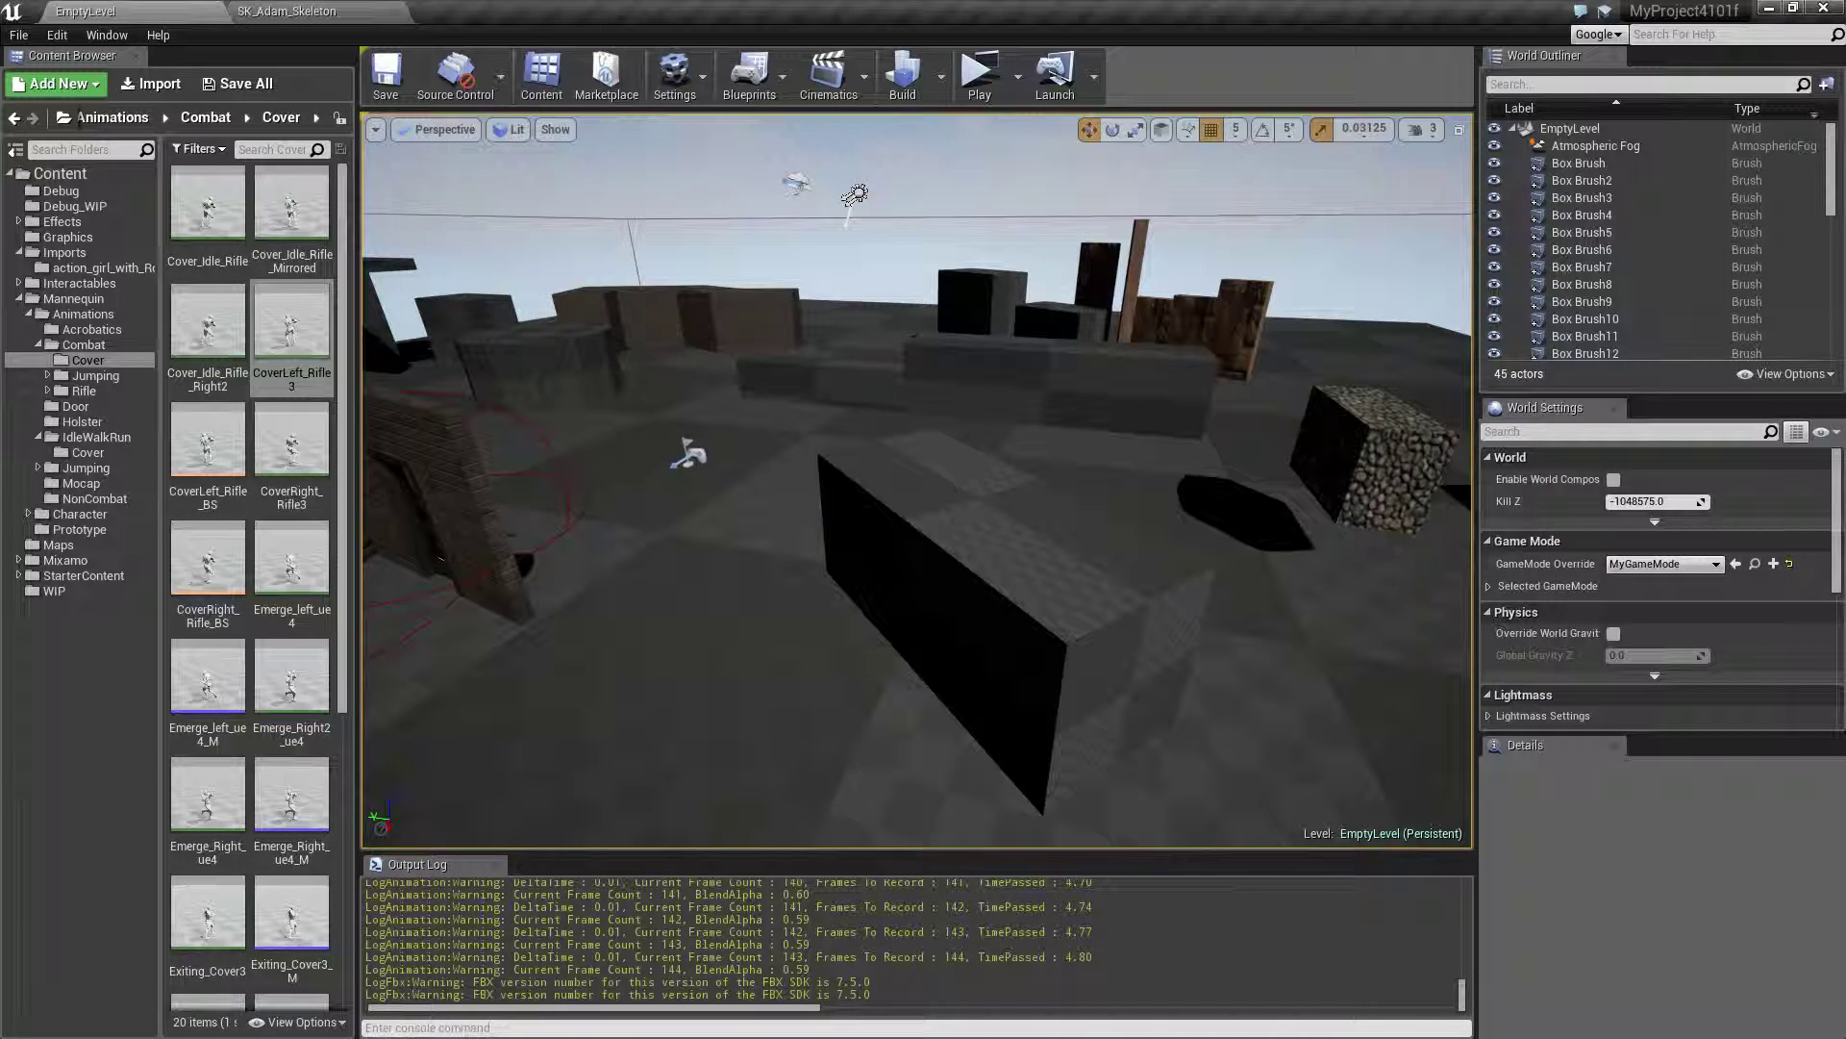
{"action": "key", "text": "alt+Tab"}
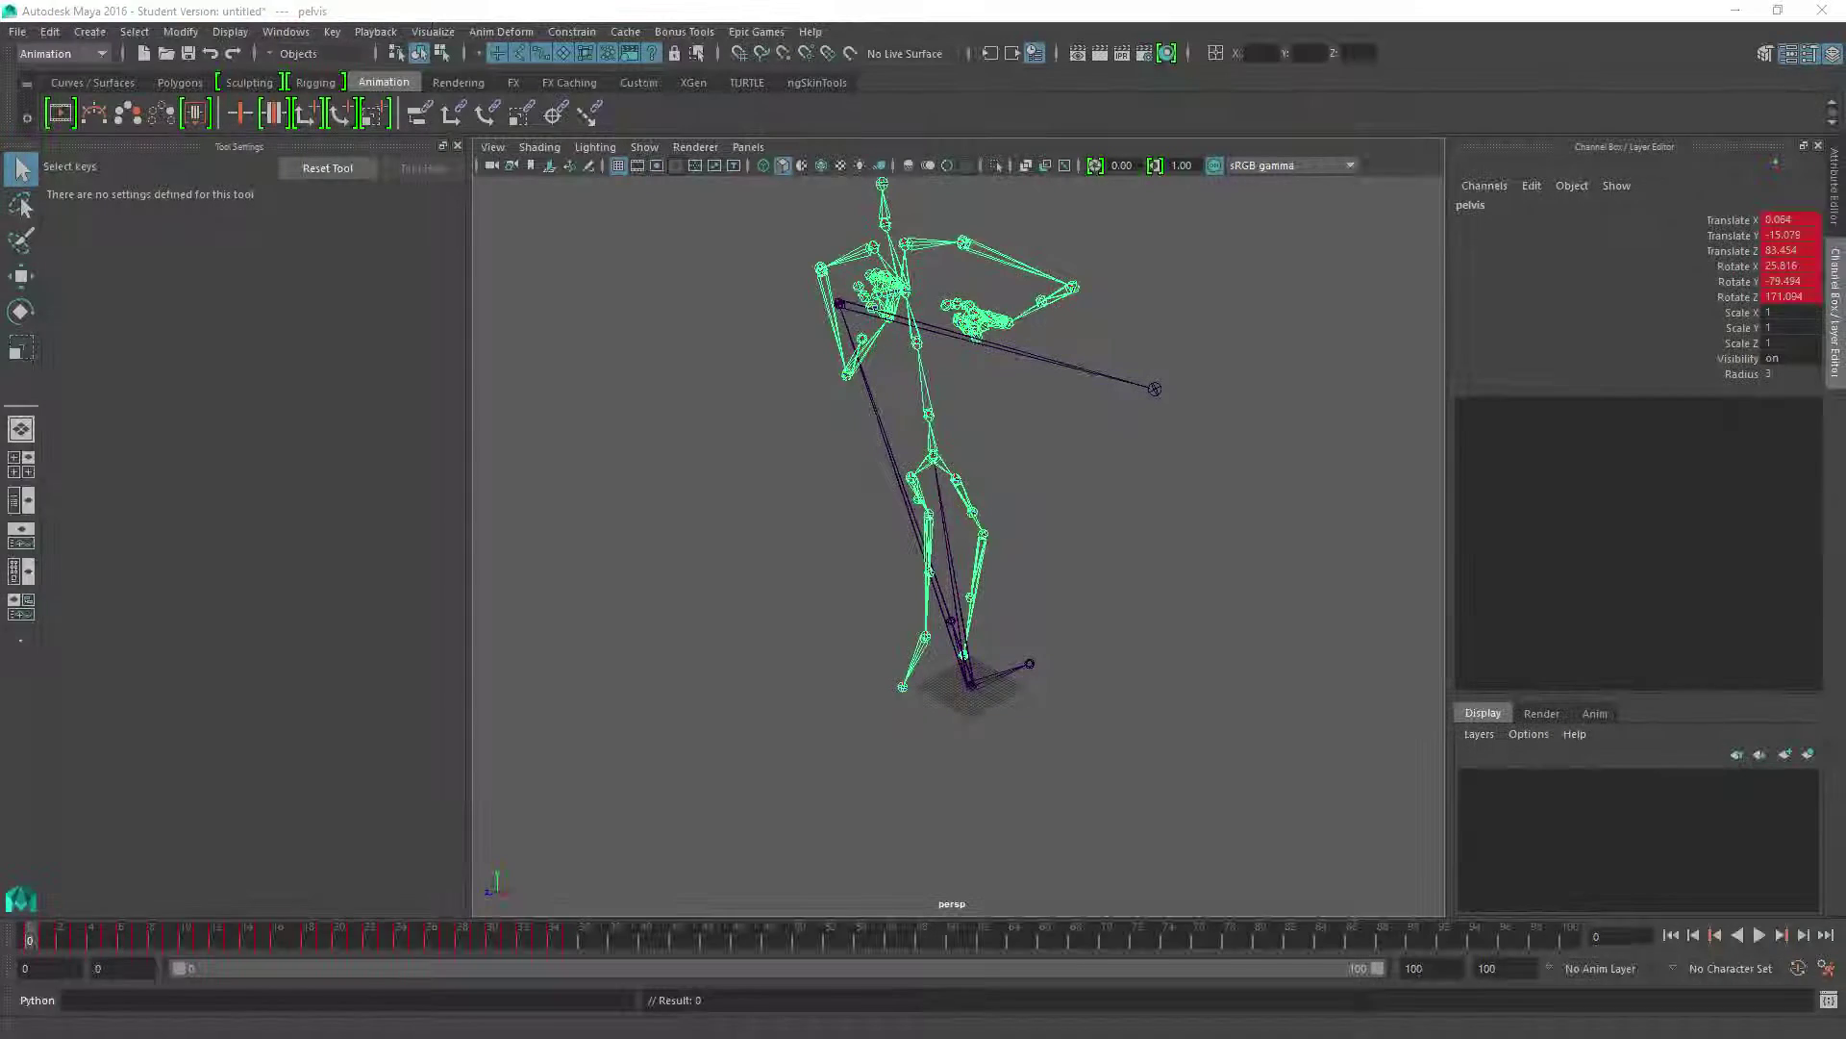
{"action": "key", "text": "alt+Tab"}
{"action": "left_click", "coordinate": [308, 12]}
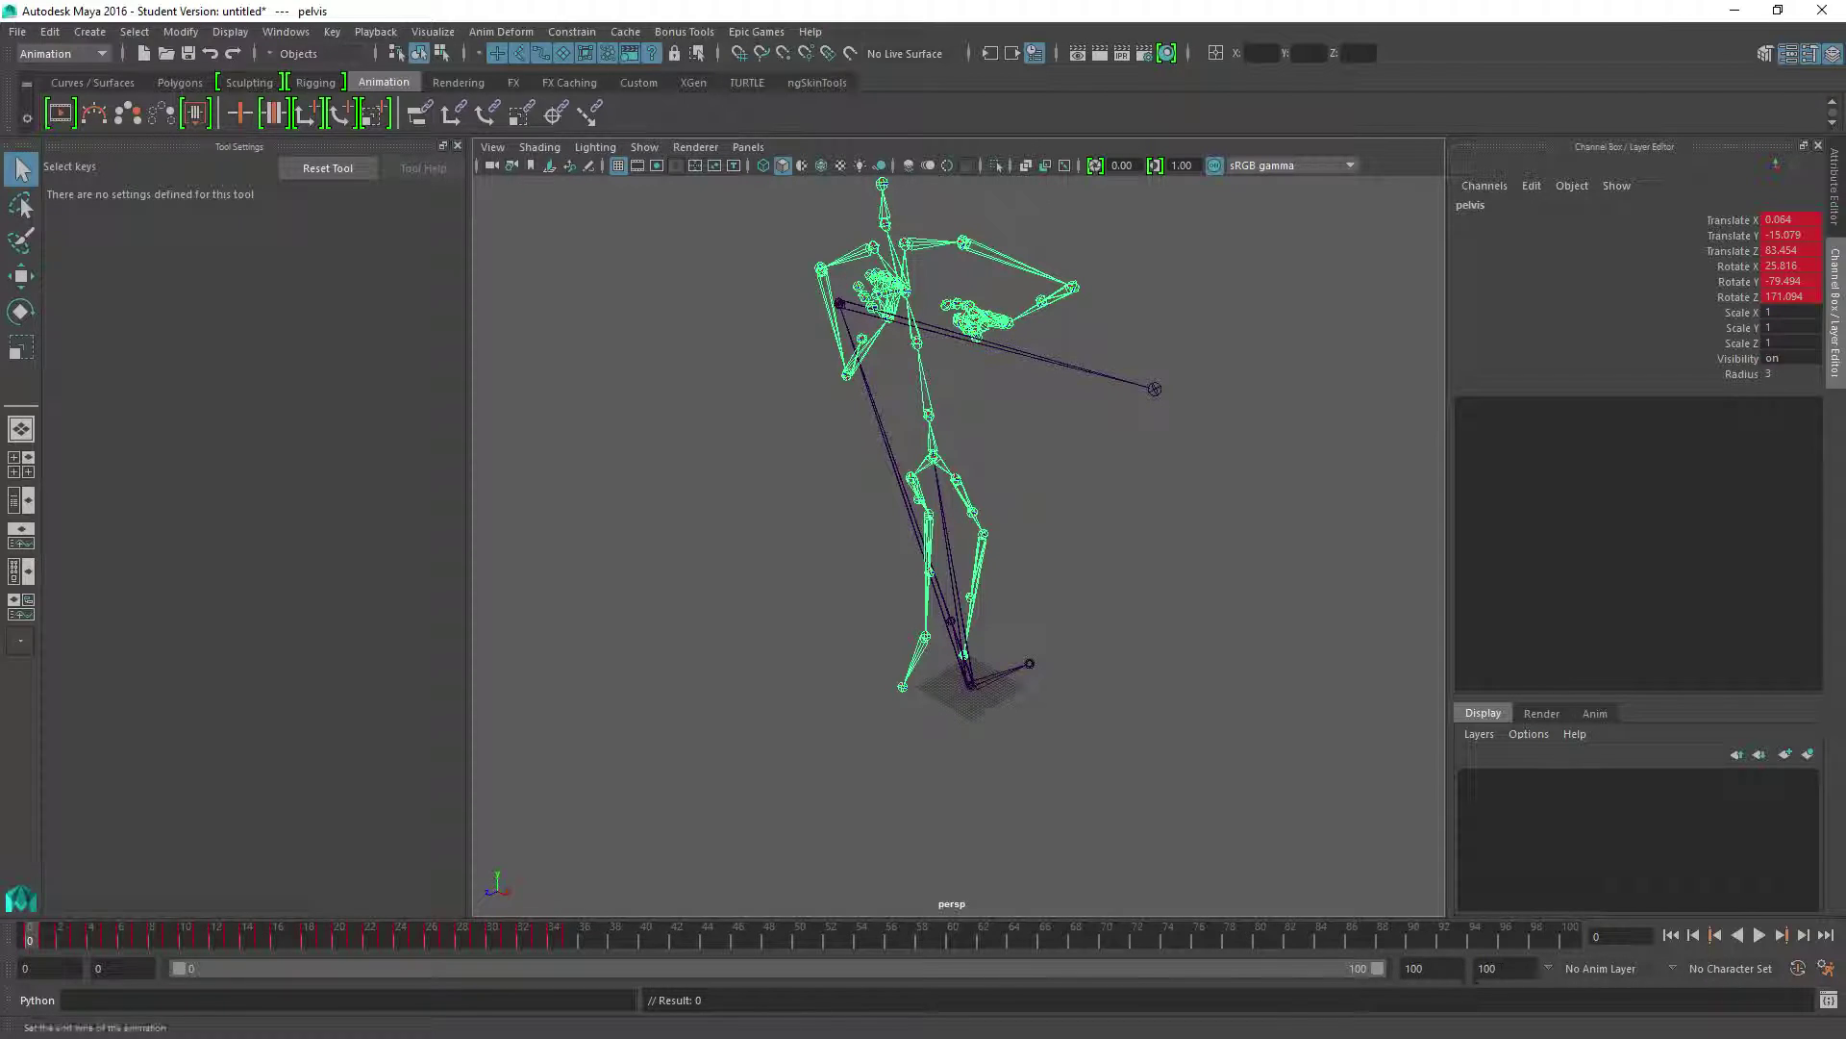
- Switch to Maya, set the animation end time to 35, and play the animation briefly
{"action": "type", "text": "35"}
{"action": "key", "text": "Return"}
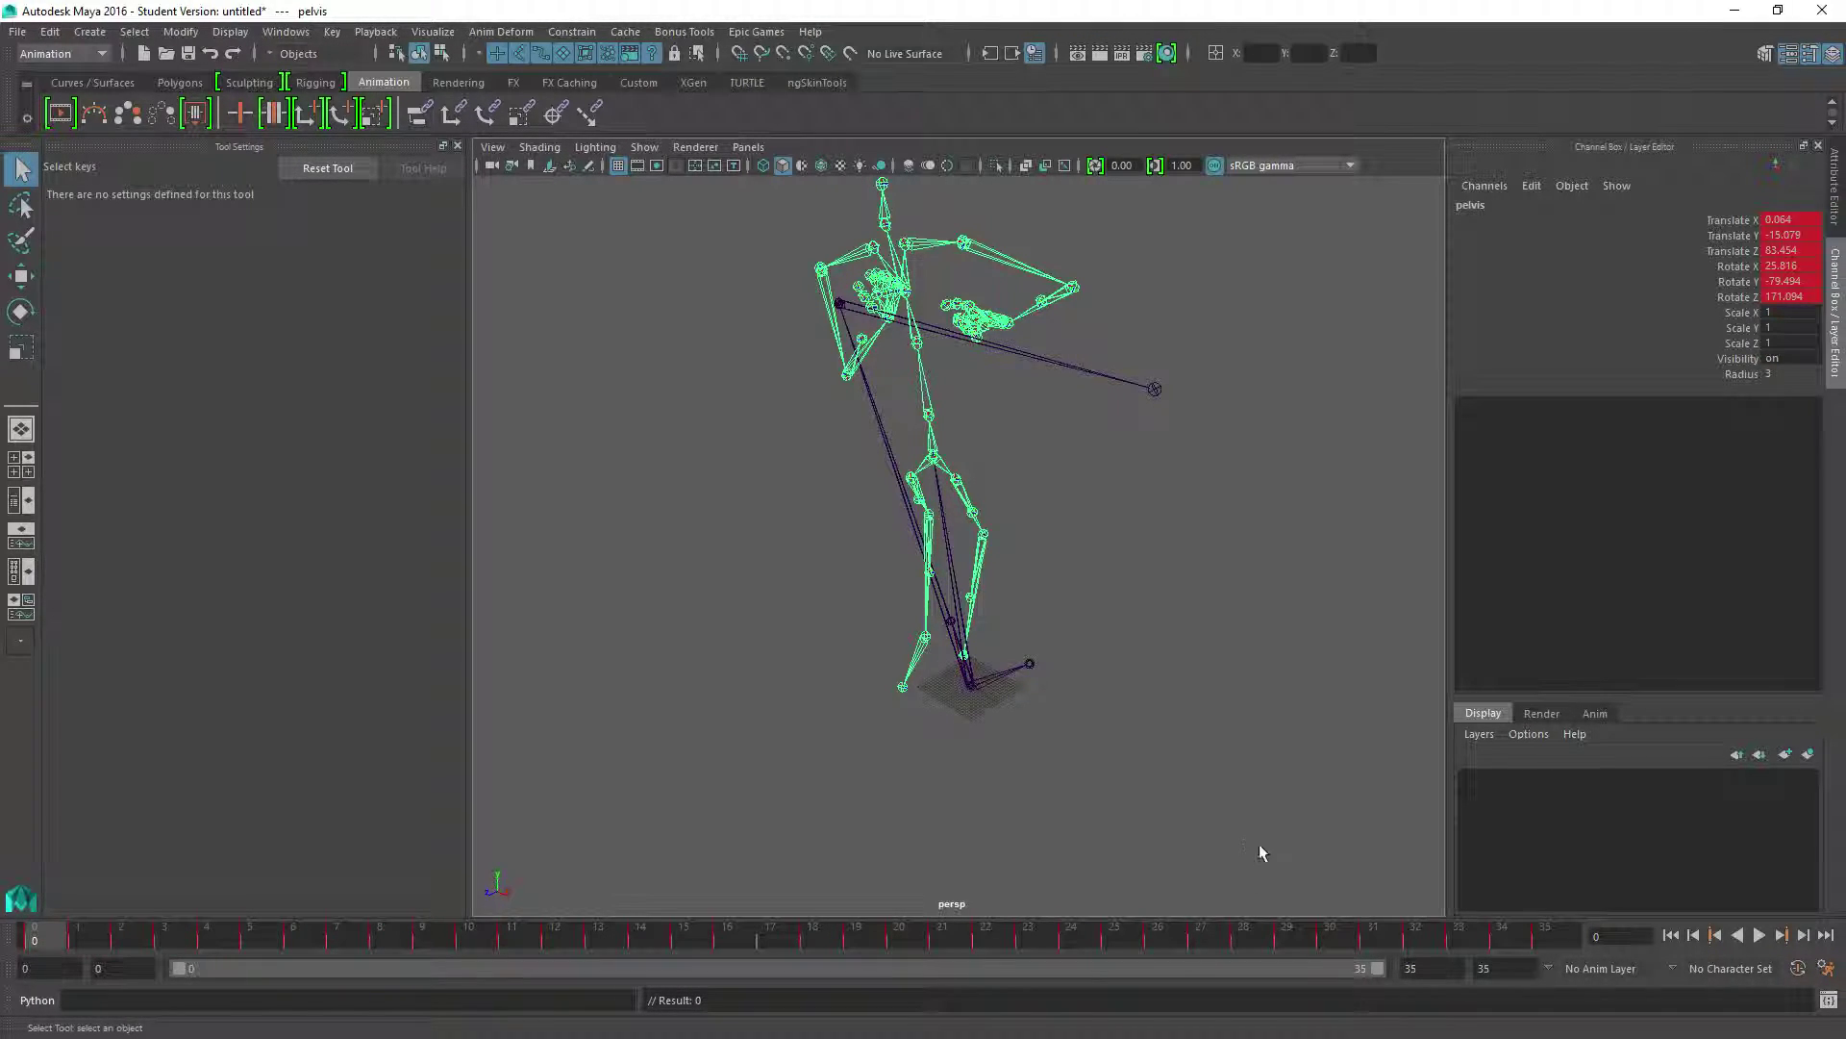
{"action": "left_click", "coordinate": [1762, 934]}
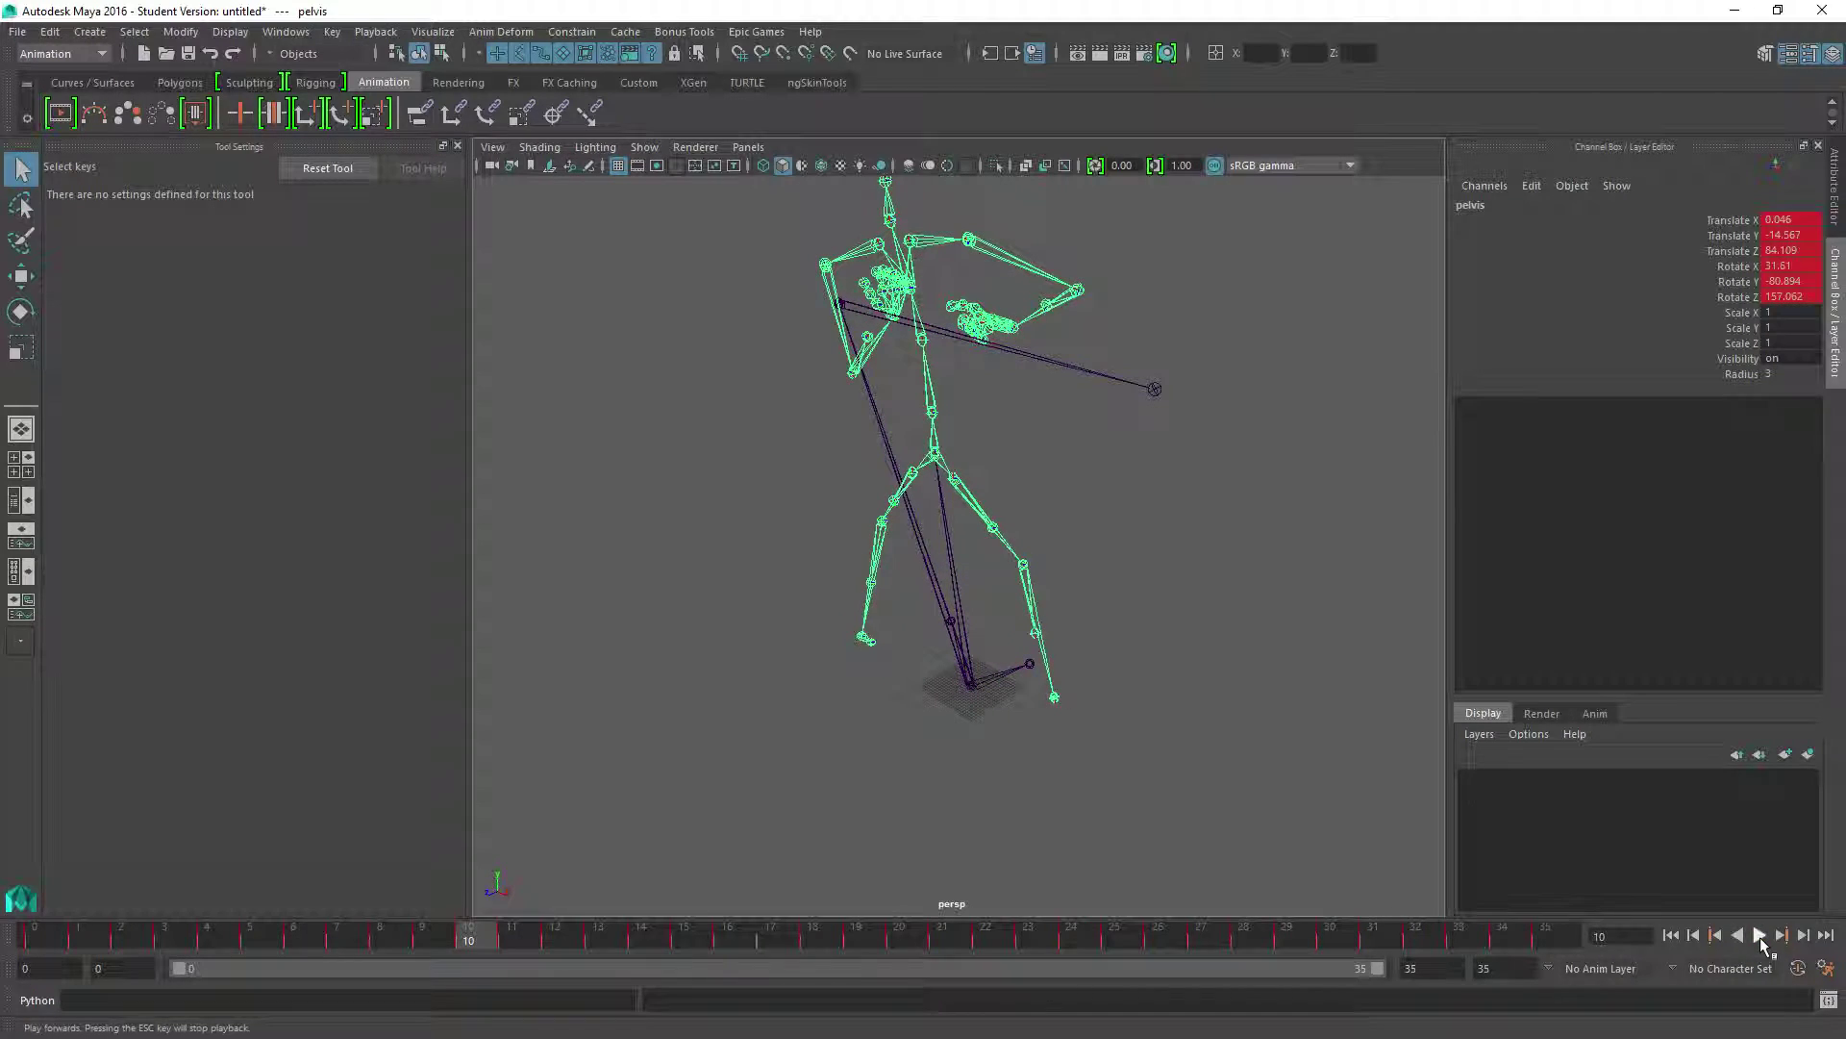
{"action": "left_click", "coordinate": [1762, 934]}
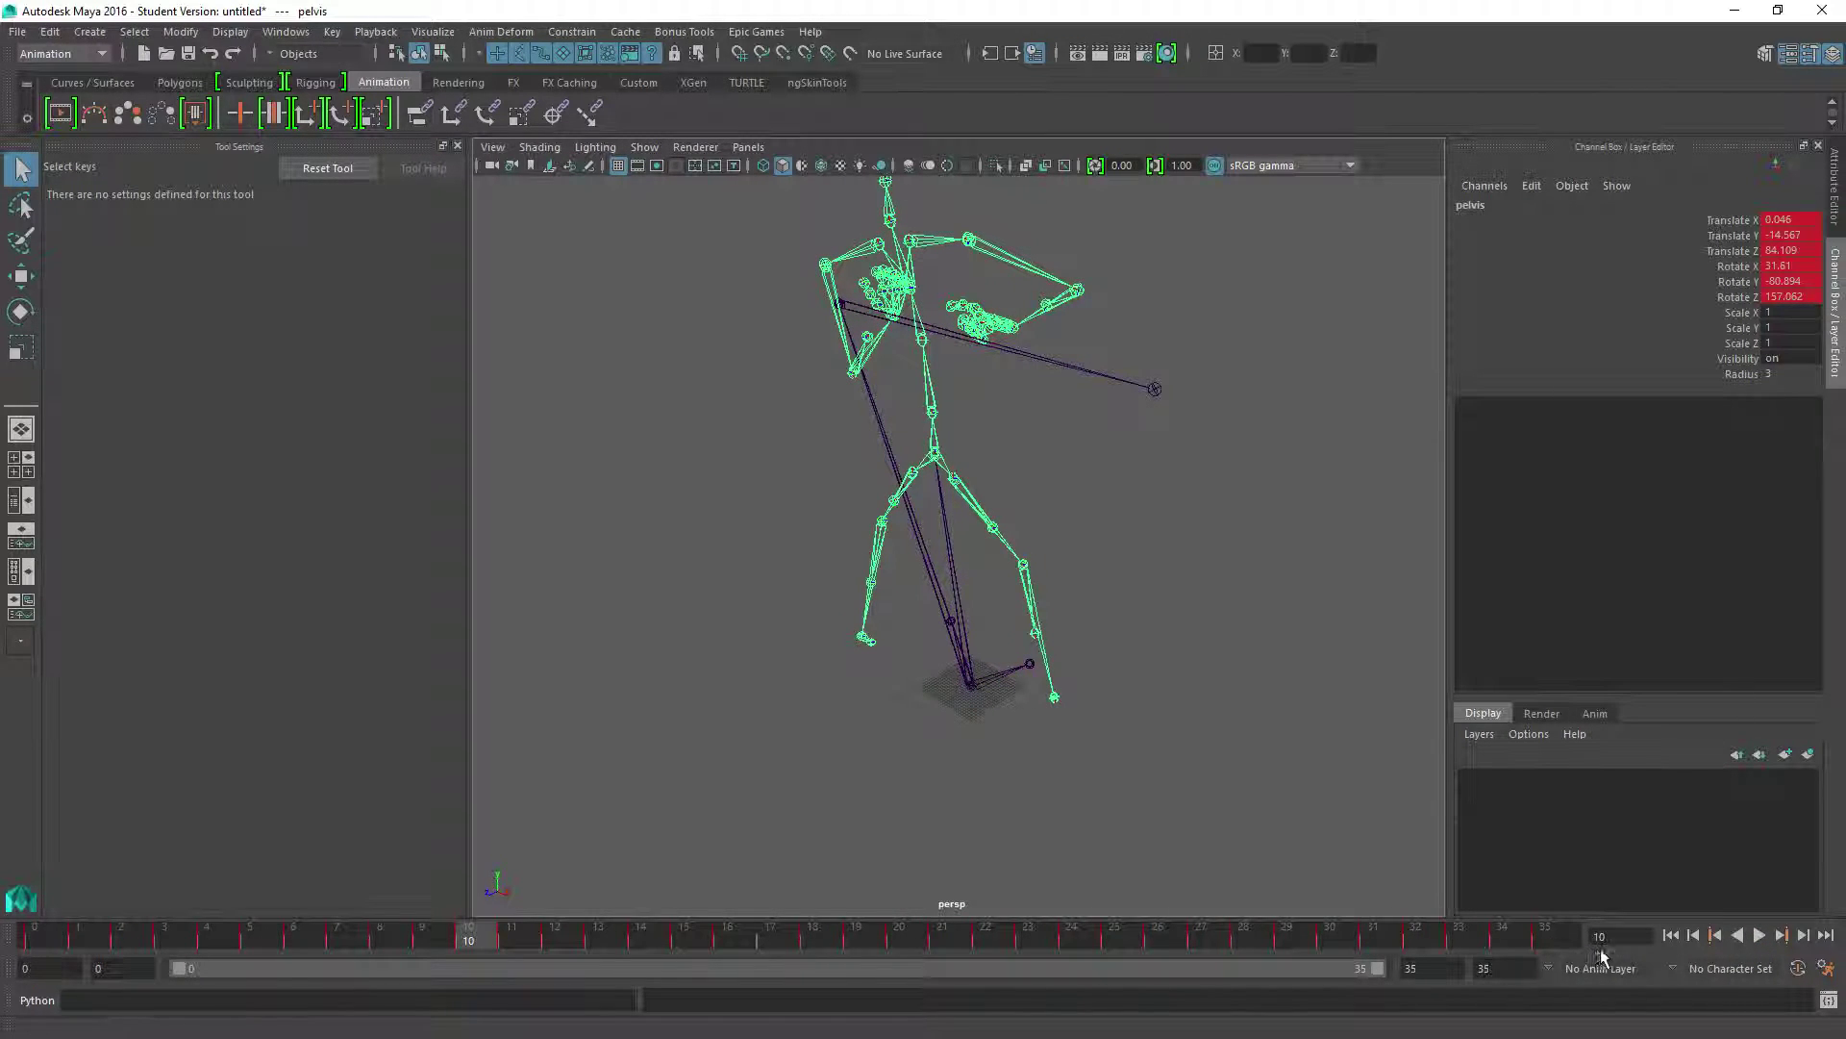
- Set the animation end time to 34 and play the shortened range to check the loop
{"action": "type", "text": "34"}
{"action": "key", "text": "Return"}
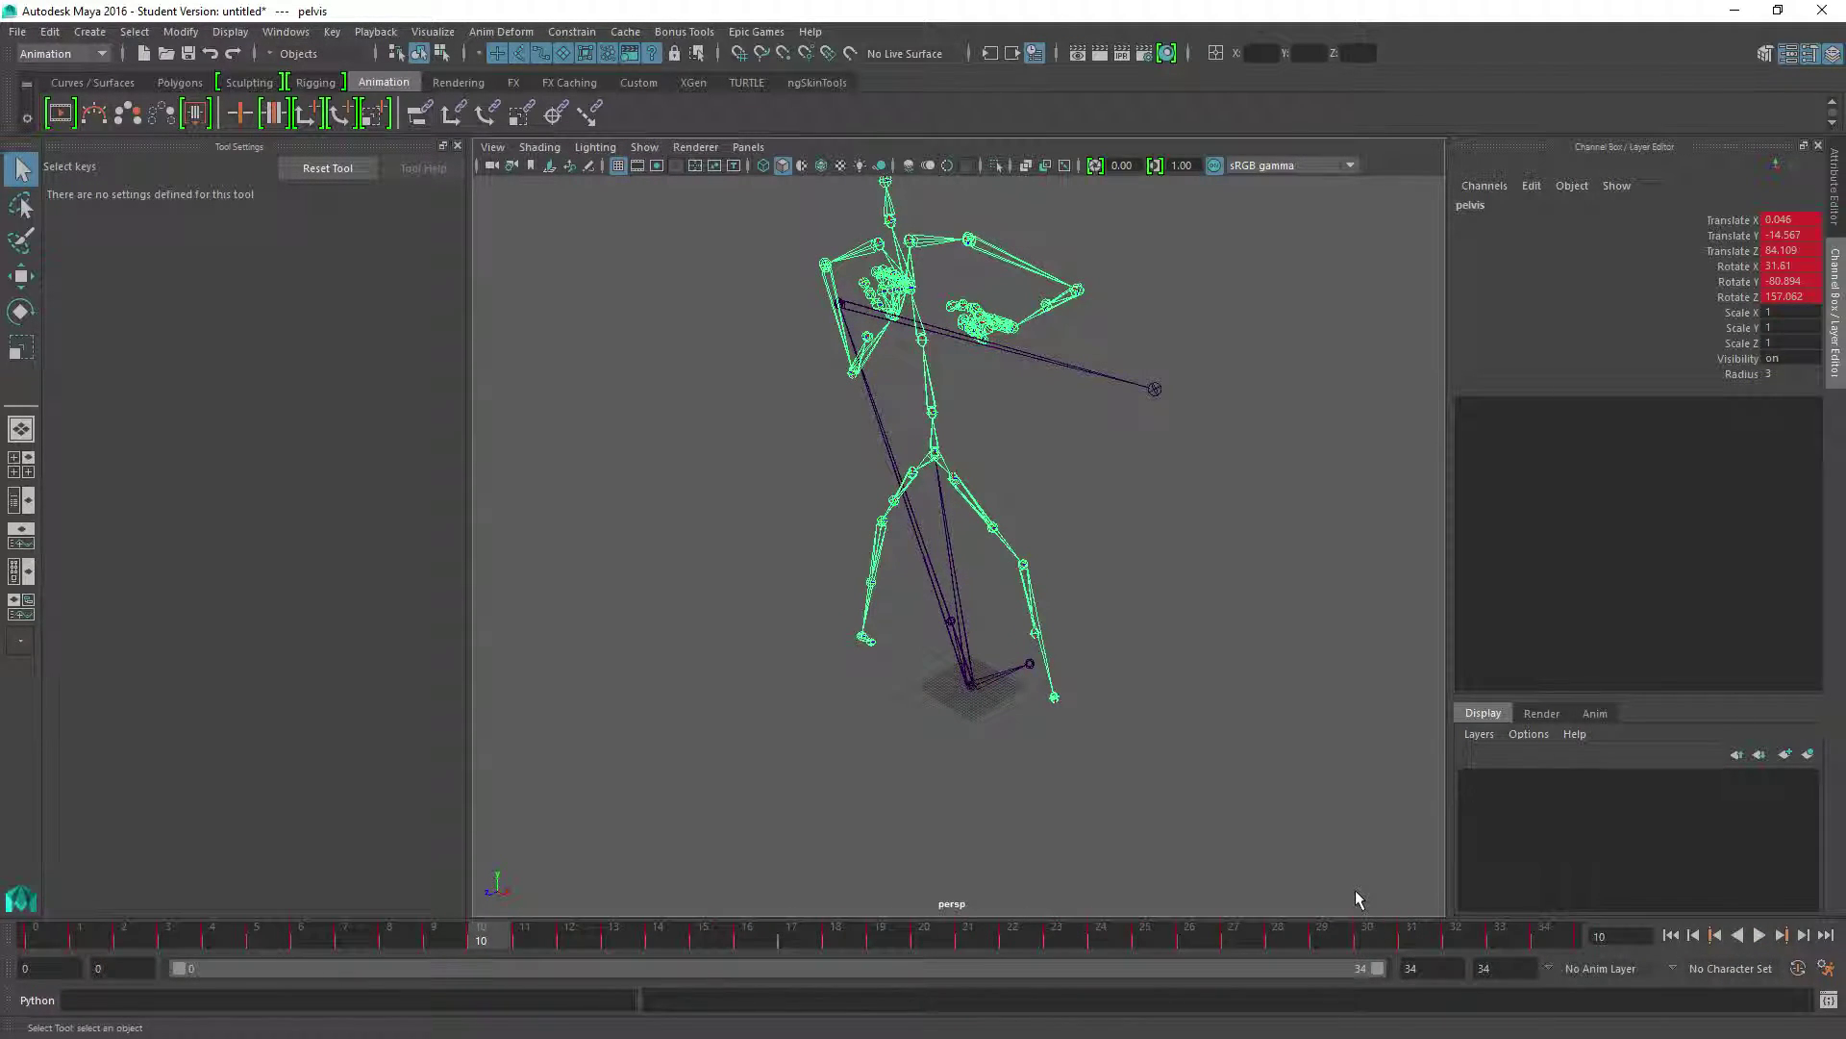
{"action": "left_click", "coordinate": [1759, 934]}
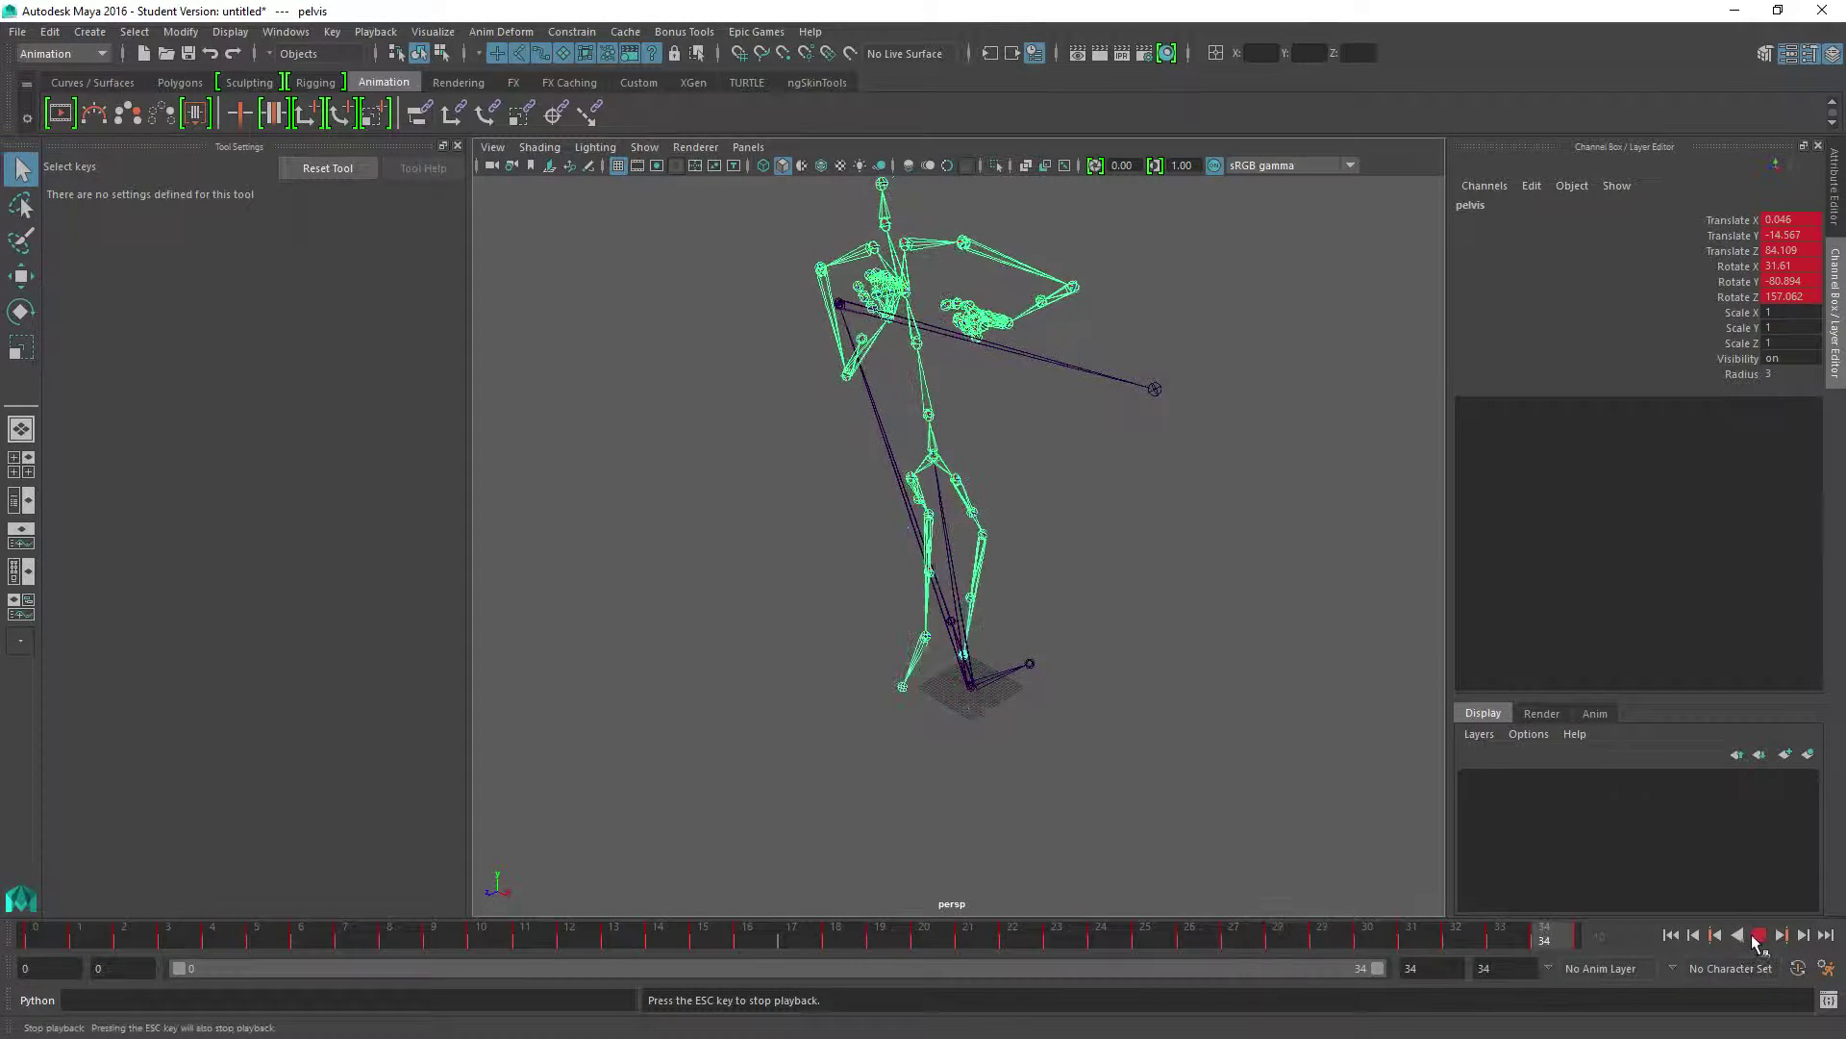
{"action": "left_click", "coordinate": [1760, 935]}
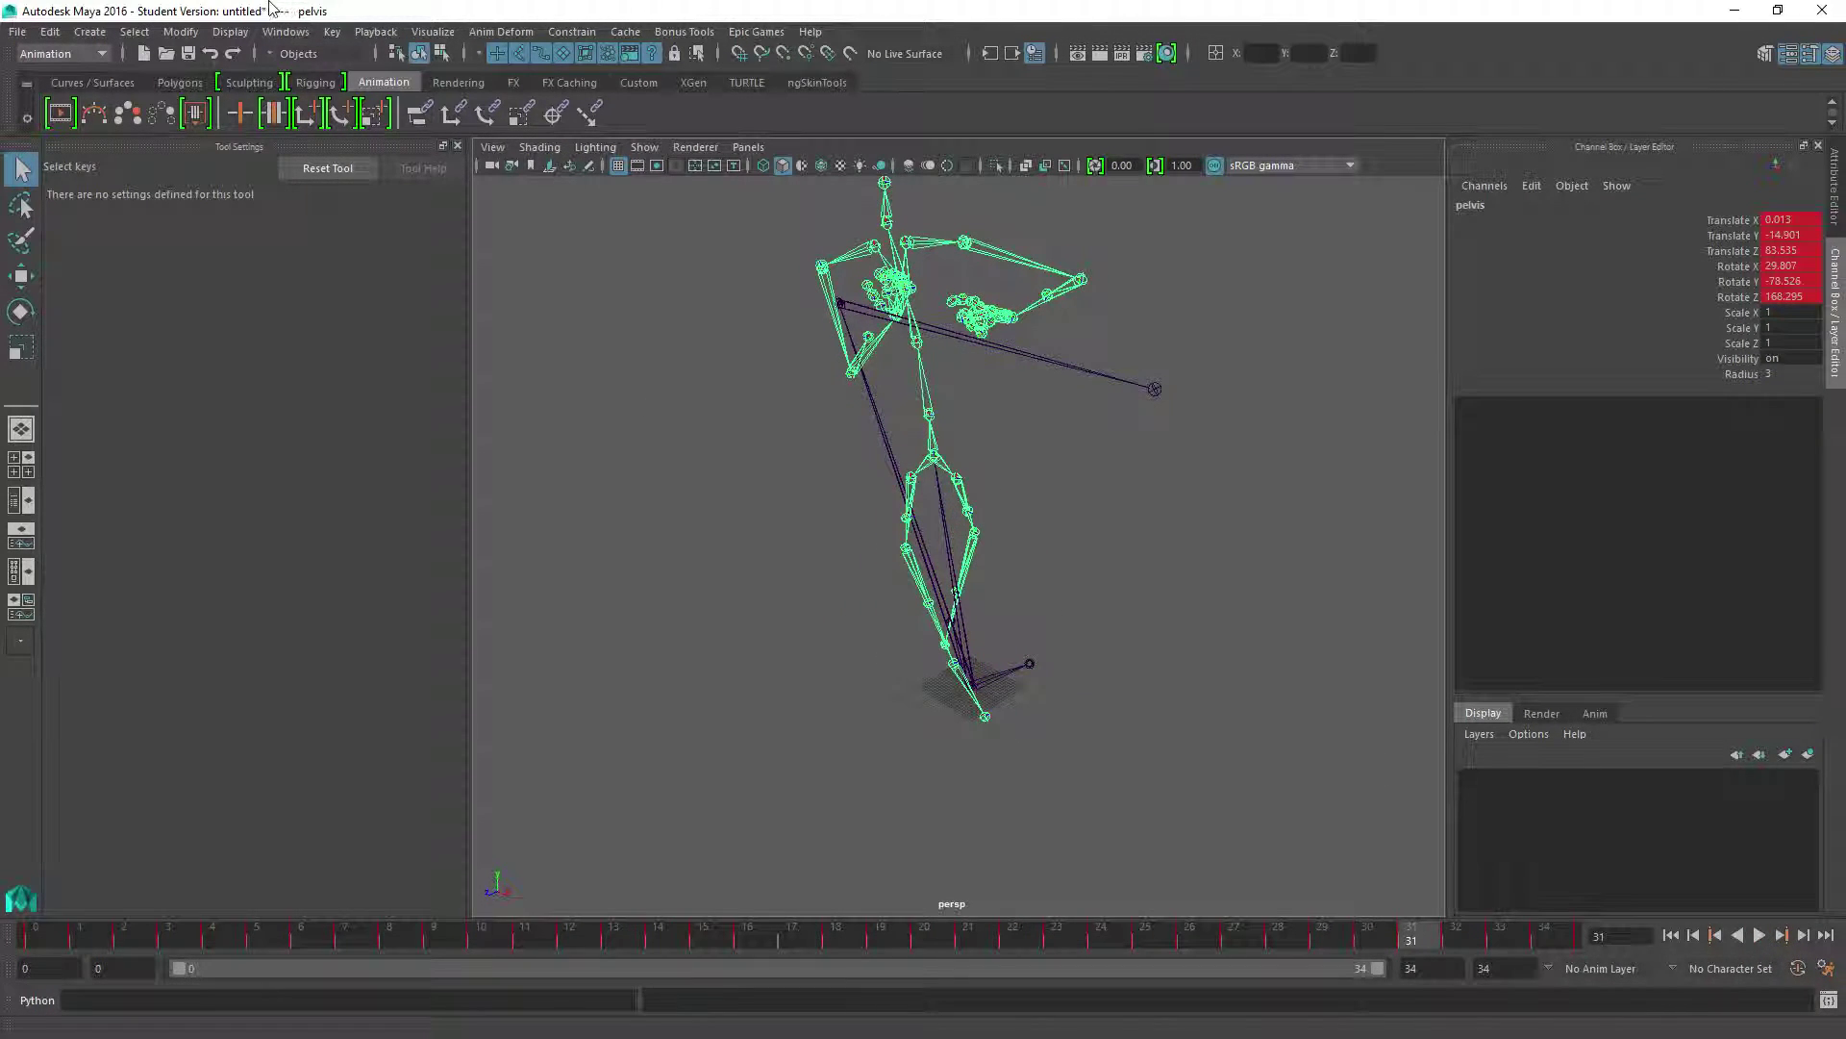
- Export the whole scene as FBX named CoverLeft_Rifle3_framesnapped in the framerateproblem folder
{"action": "left_click", "coordinate": [18, 31]}
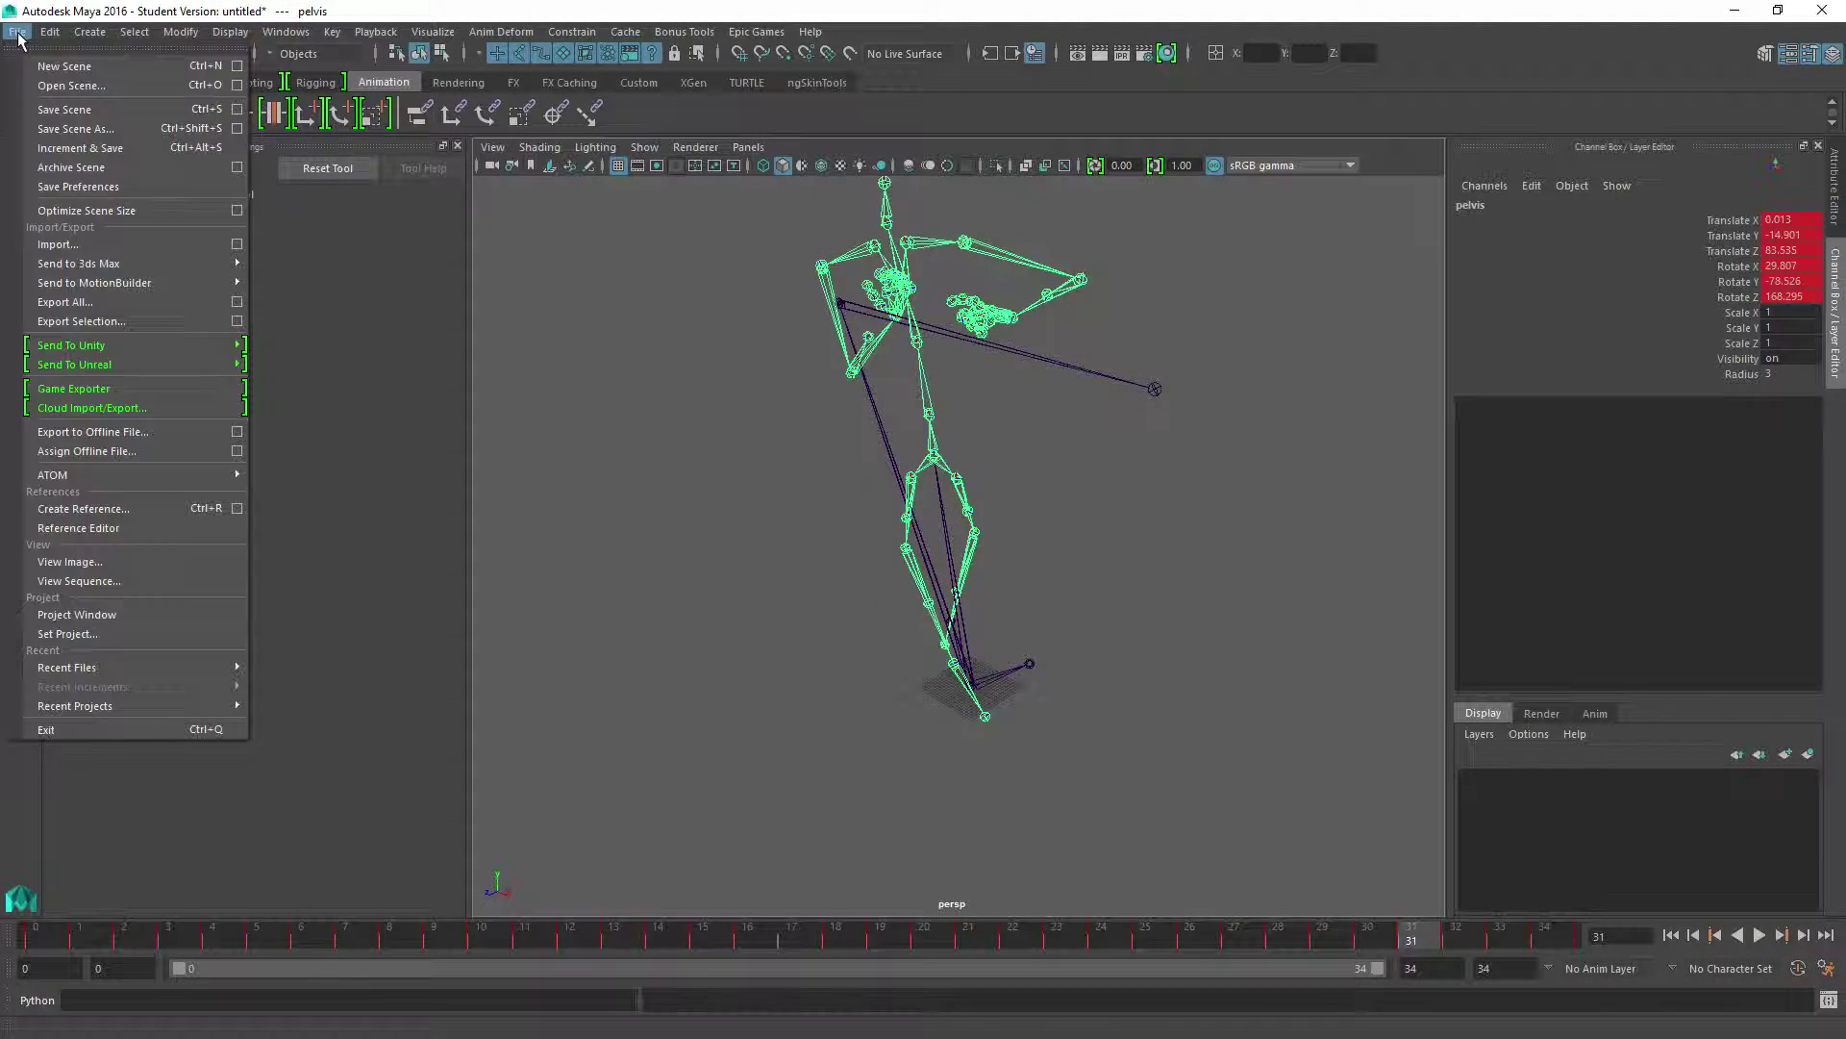
{"action": "left_click", "coordinate": [77, 302]}
{"action": "left_click", "coordinate": [563, 276]}
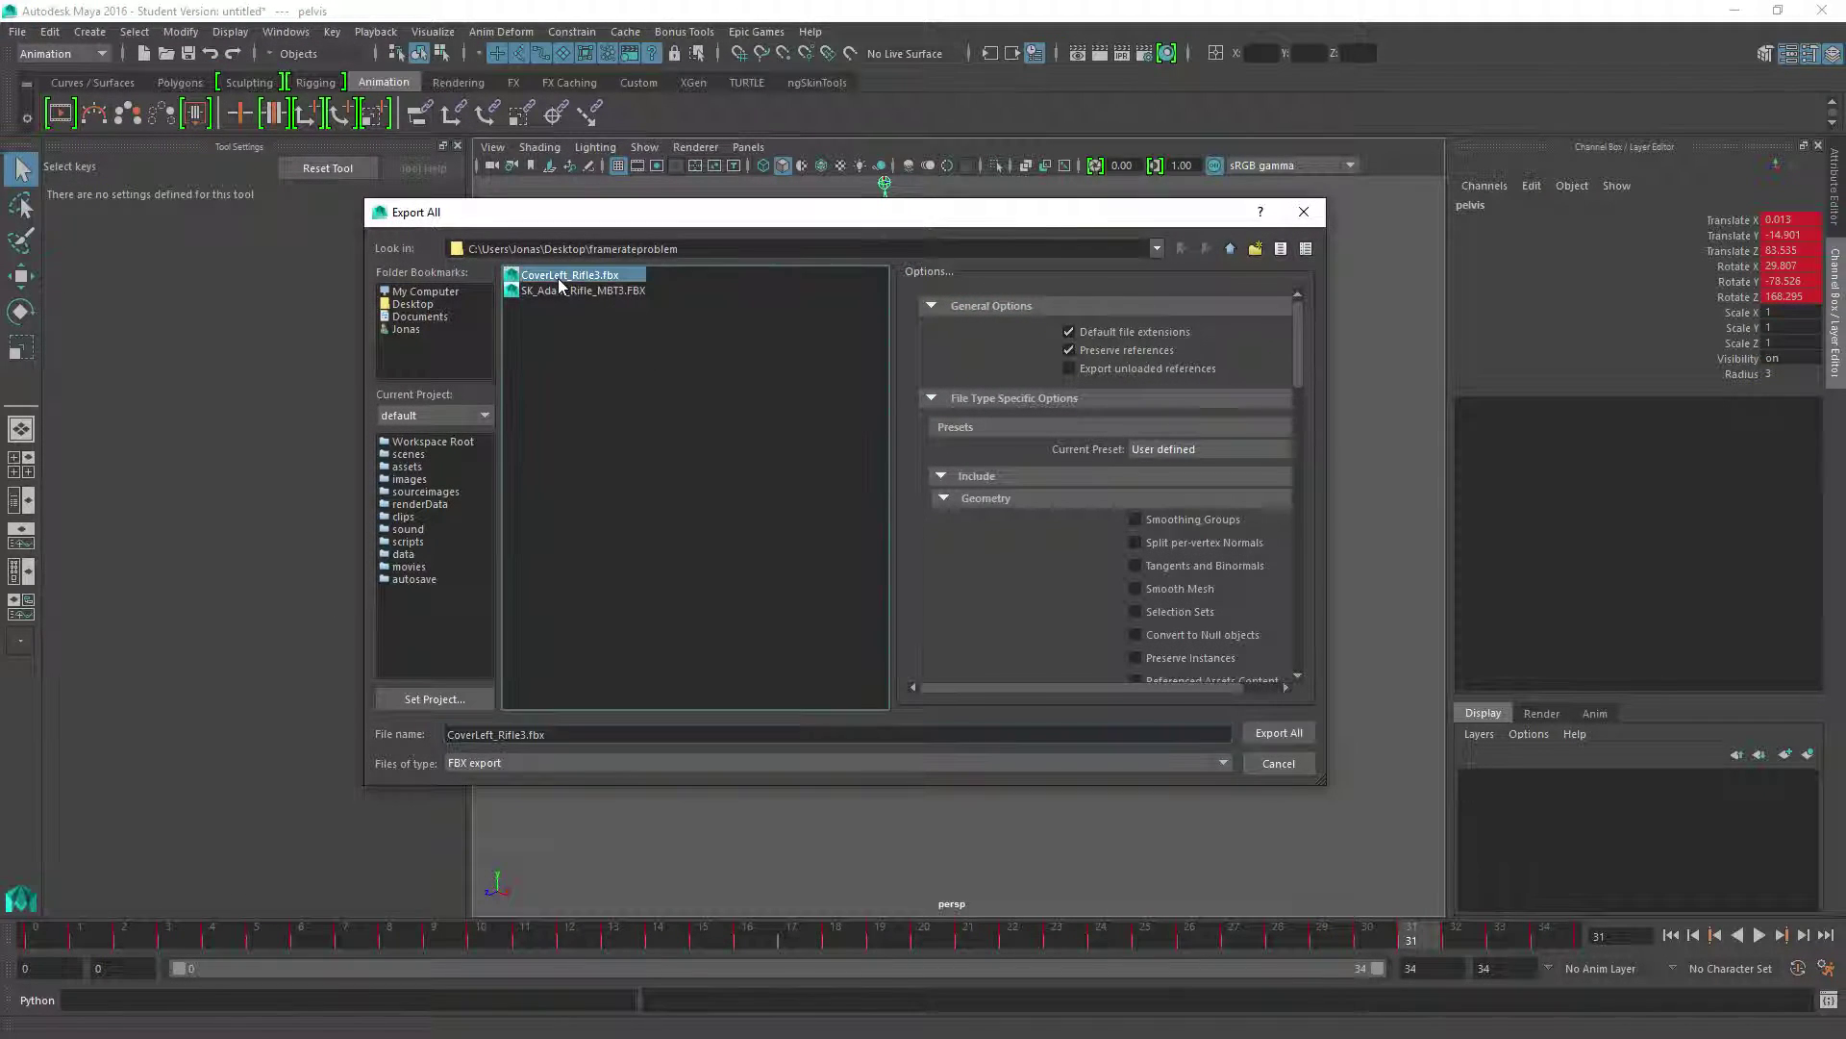
{"action": "left_click", "coordinate": [520, 736]}
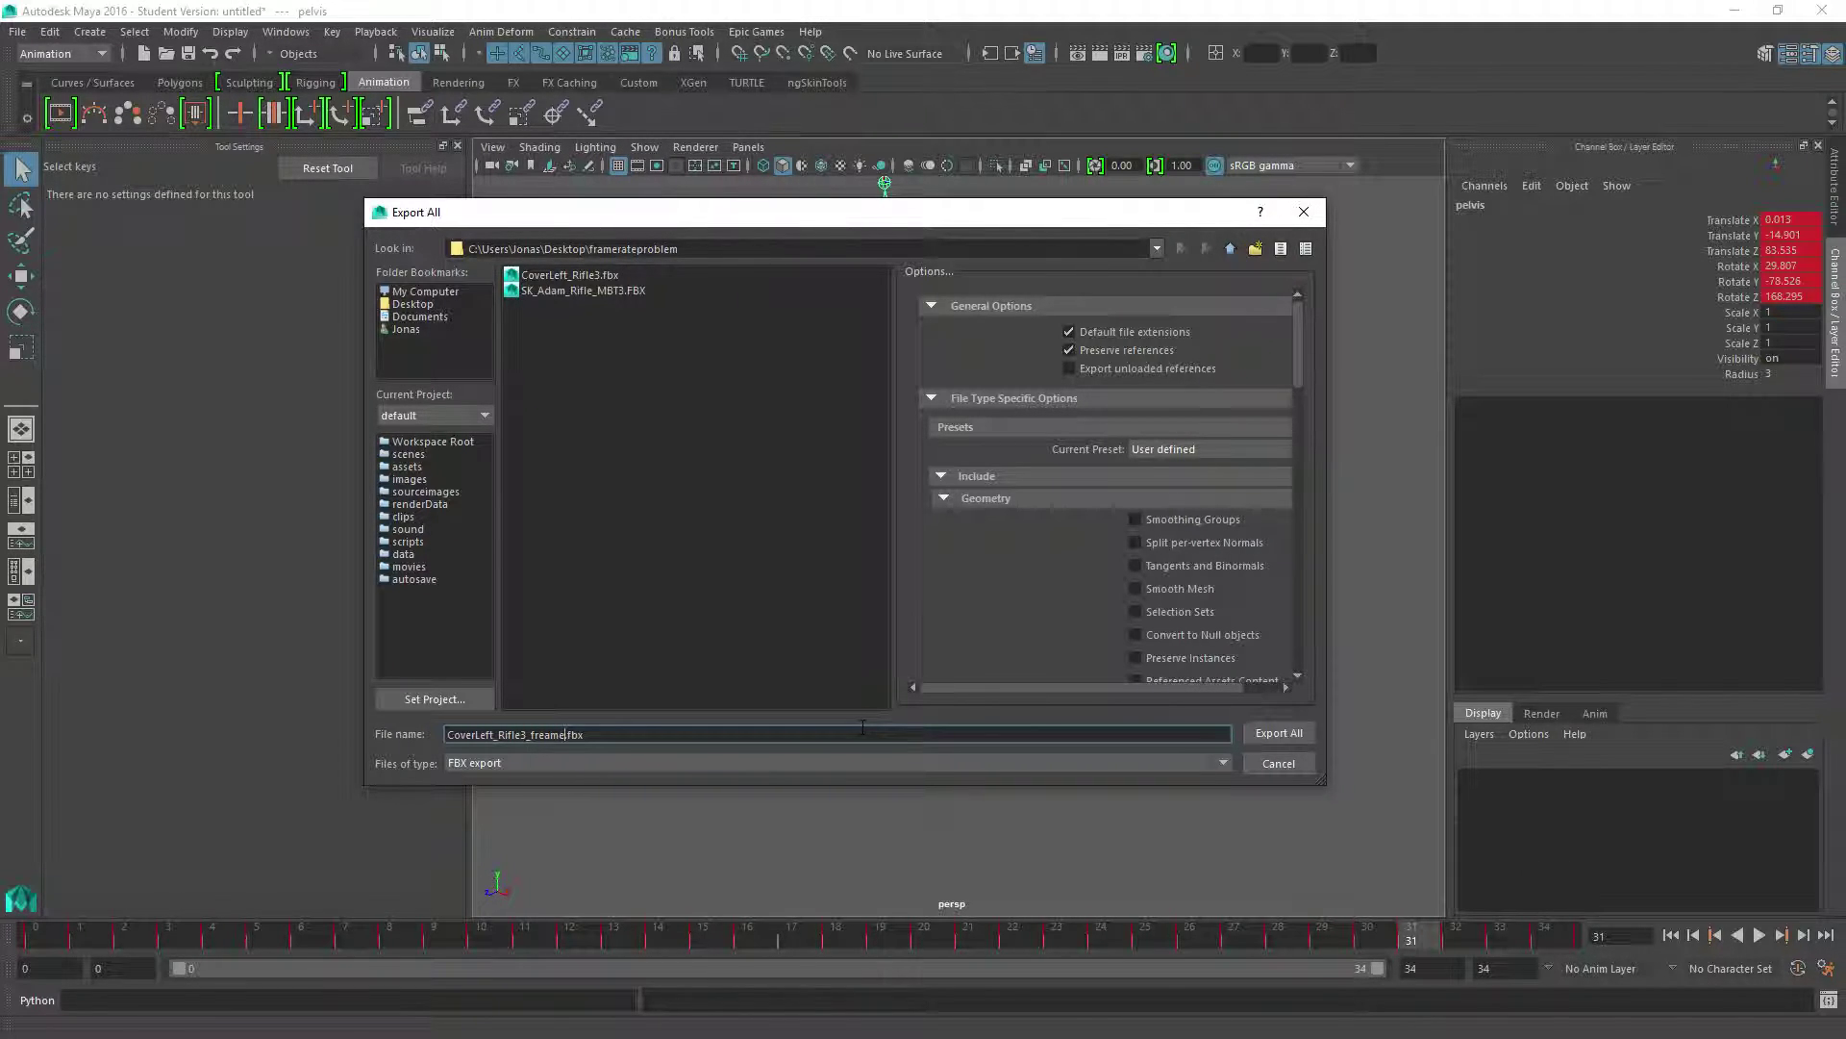
{"action": "key", "text": "BackSpace"}
{"action": "type", "text": "amesnapped"}
{"action": "key", "text": "Return"}
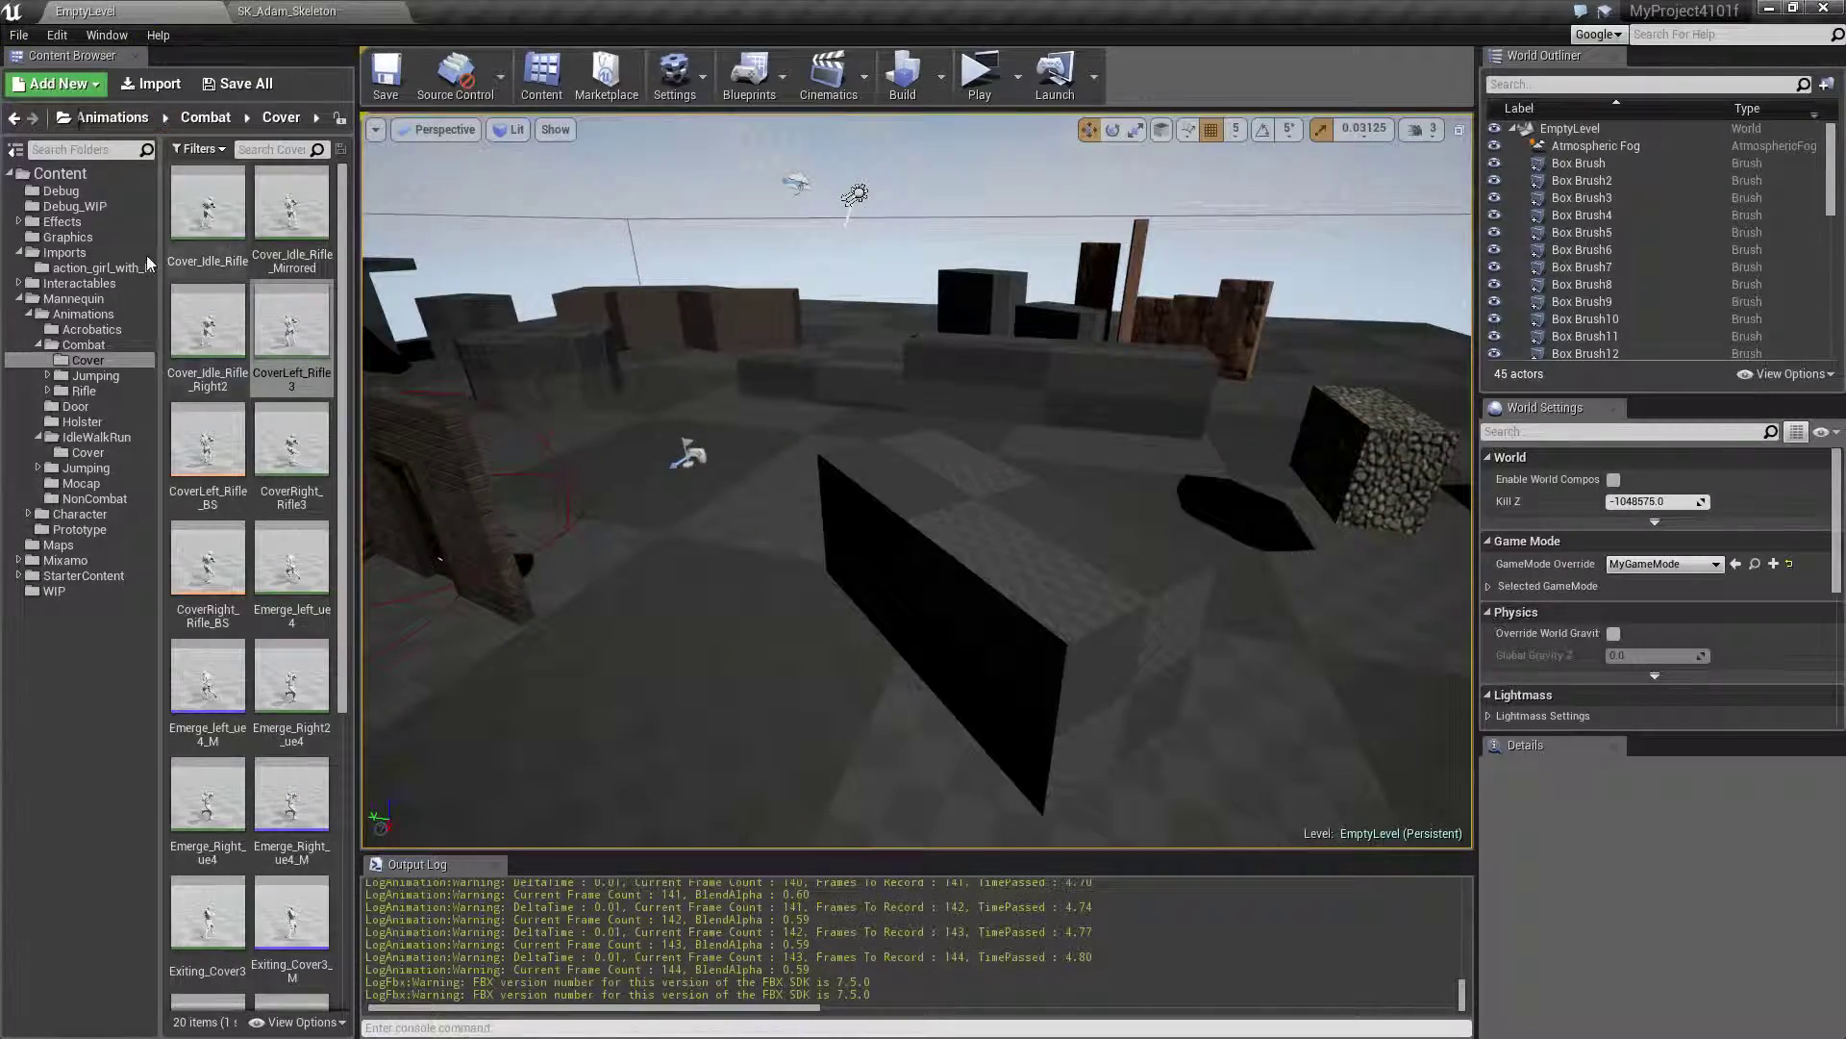
- Switch to Unreal Editor and import CoverLeft_Rifle3_framesnapped into the Debug_WIP folder using SK_Adam_Skeleton
{"action": "left_click", "coordinate": [82, 206]}
{"action": "left_click", "coordinate": [150, 84]}
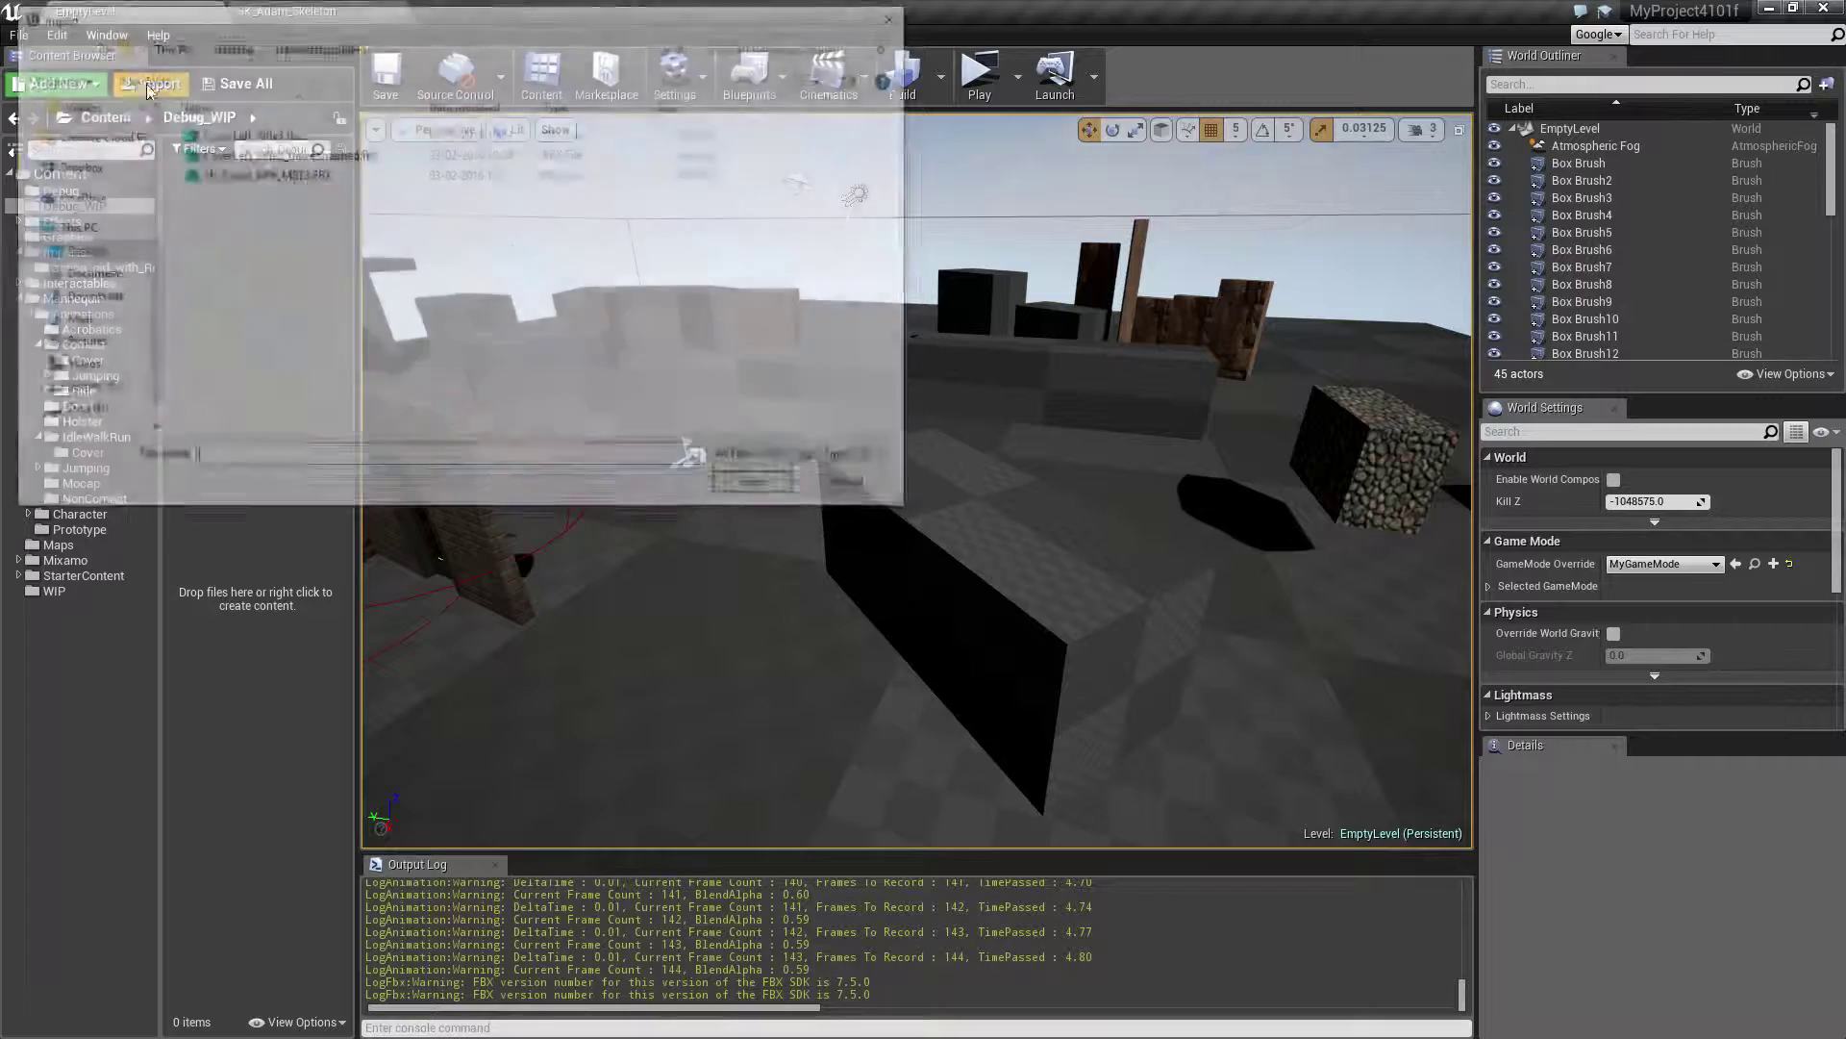
{"action": "double_click", "coordinate": [281, 154]}
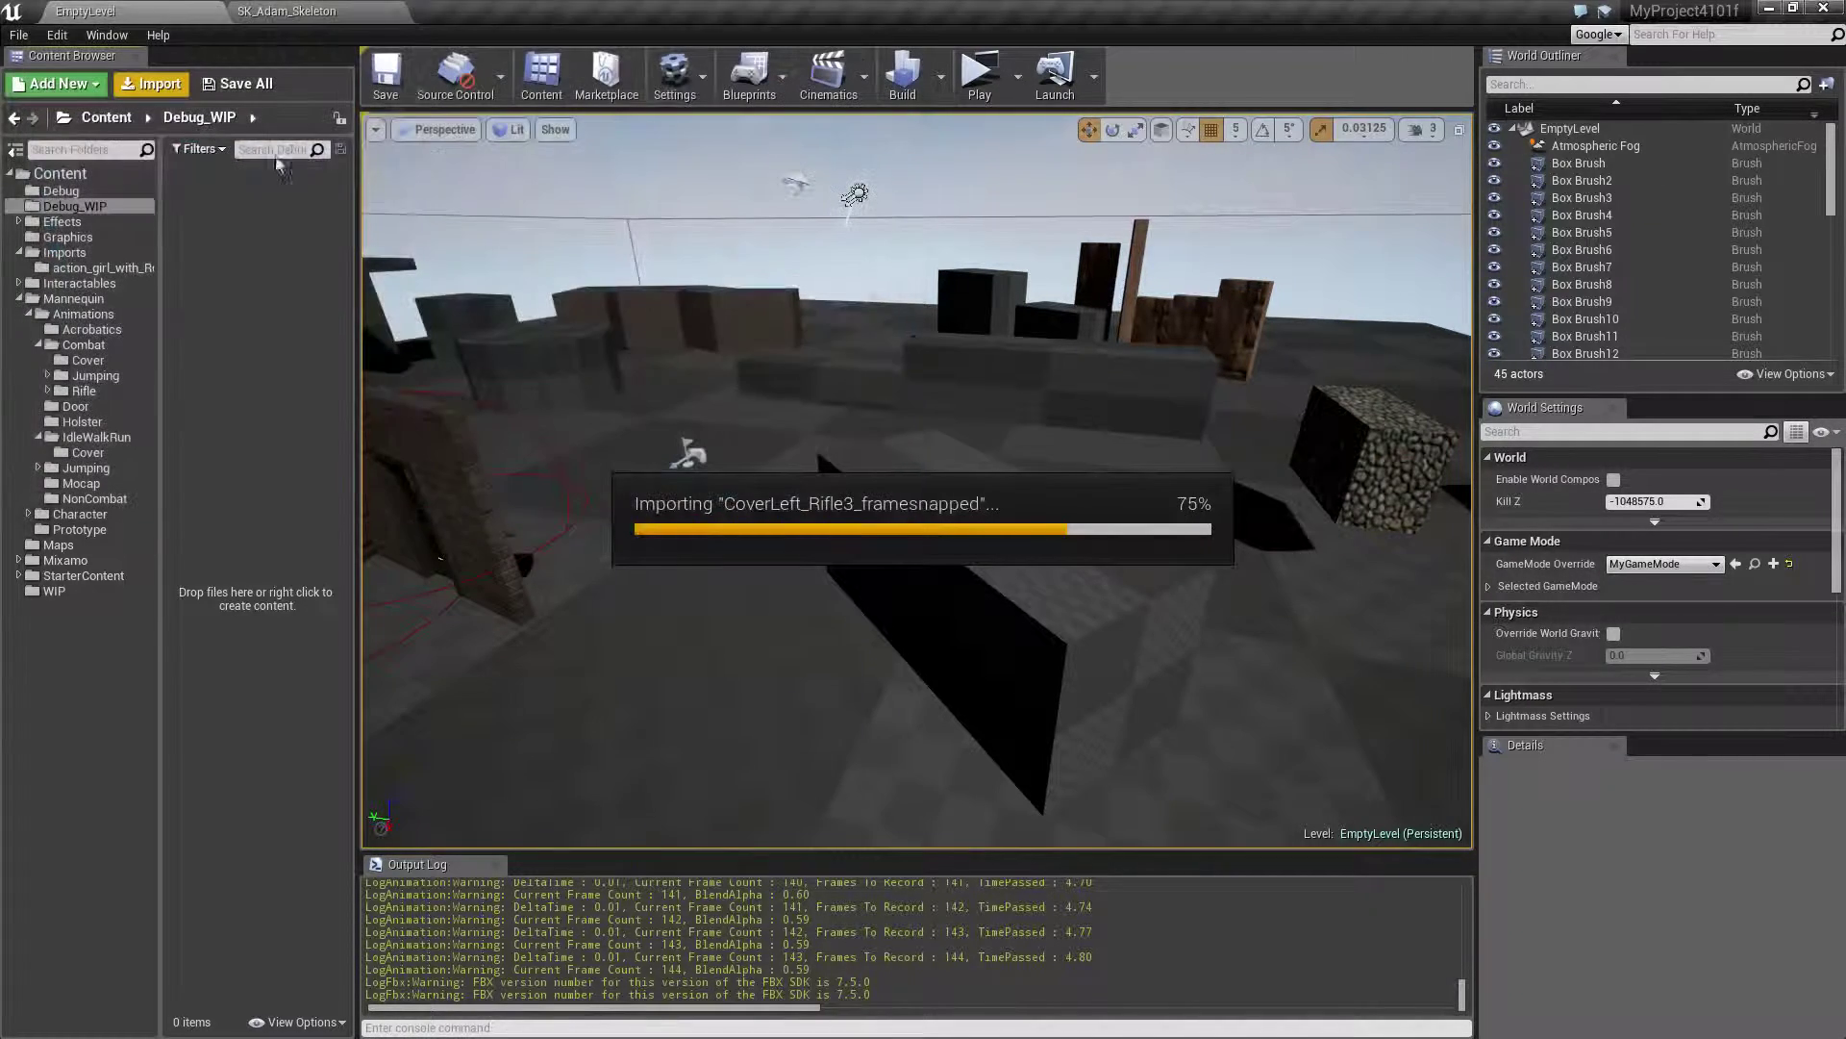
{"action": "left_click", "coordinate": [945, 528]}
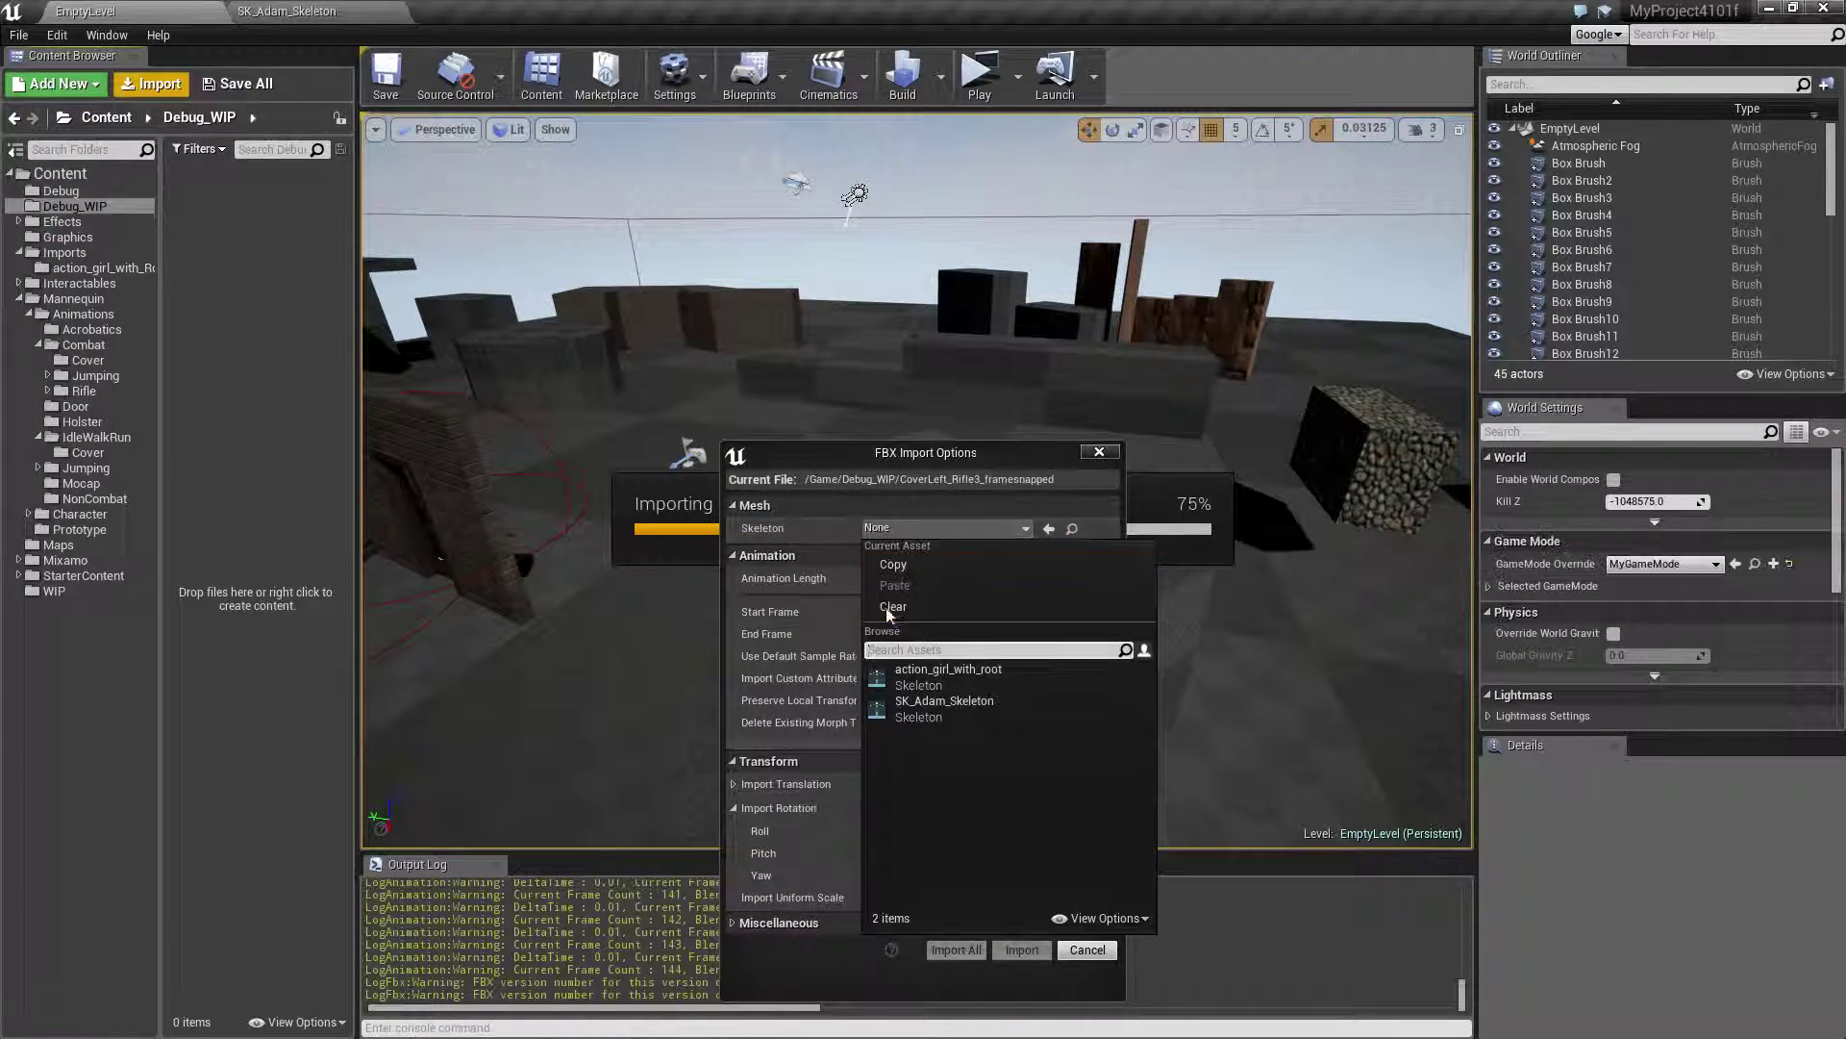
{"action": "left_click", "coordinate": [927, 706]}
{"action": "left_click", "coordinate": [1018, 948]}
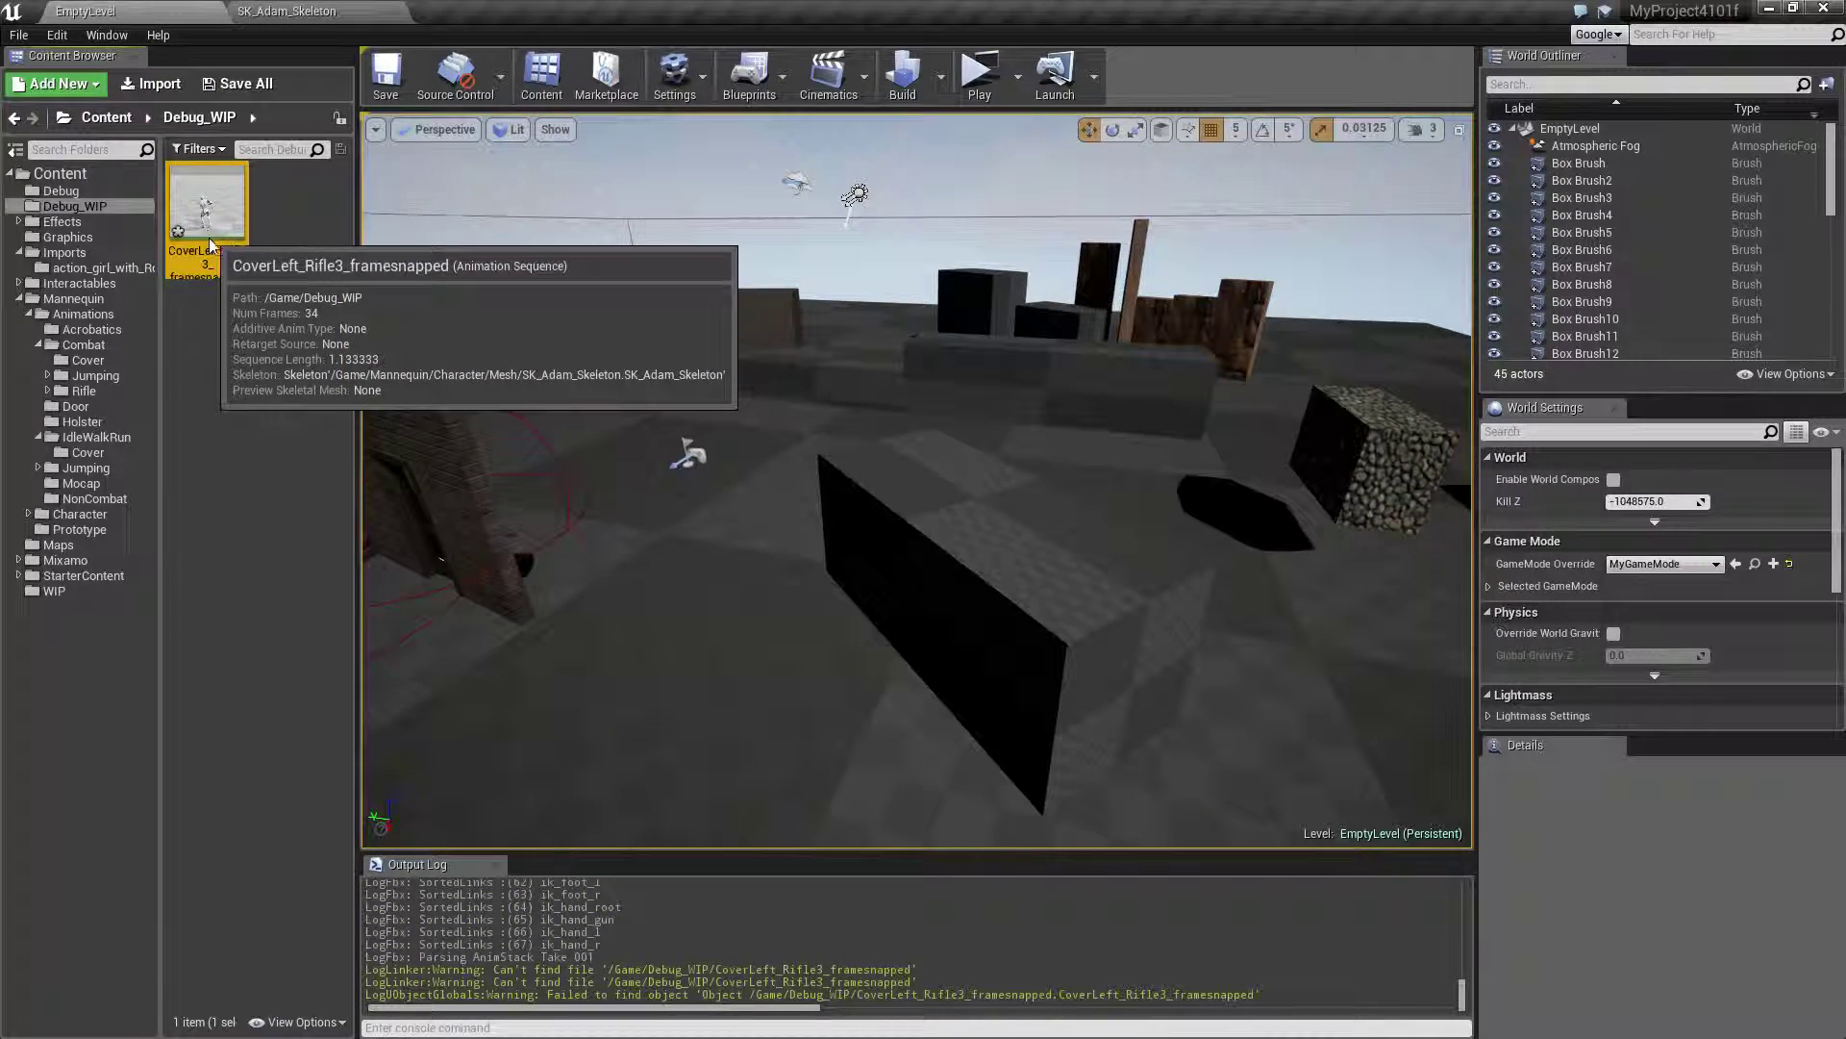
- Open the CoverLeft_Rifle3_framesnapped animation and play it, viewing the character's legs up close
{"action": "double_click", "coordinate": [211, 246]}
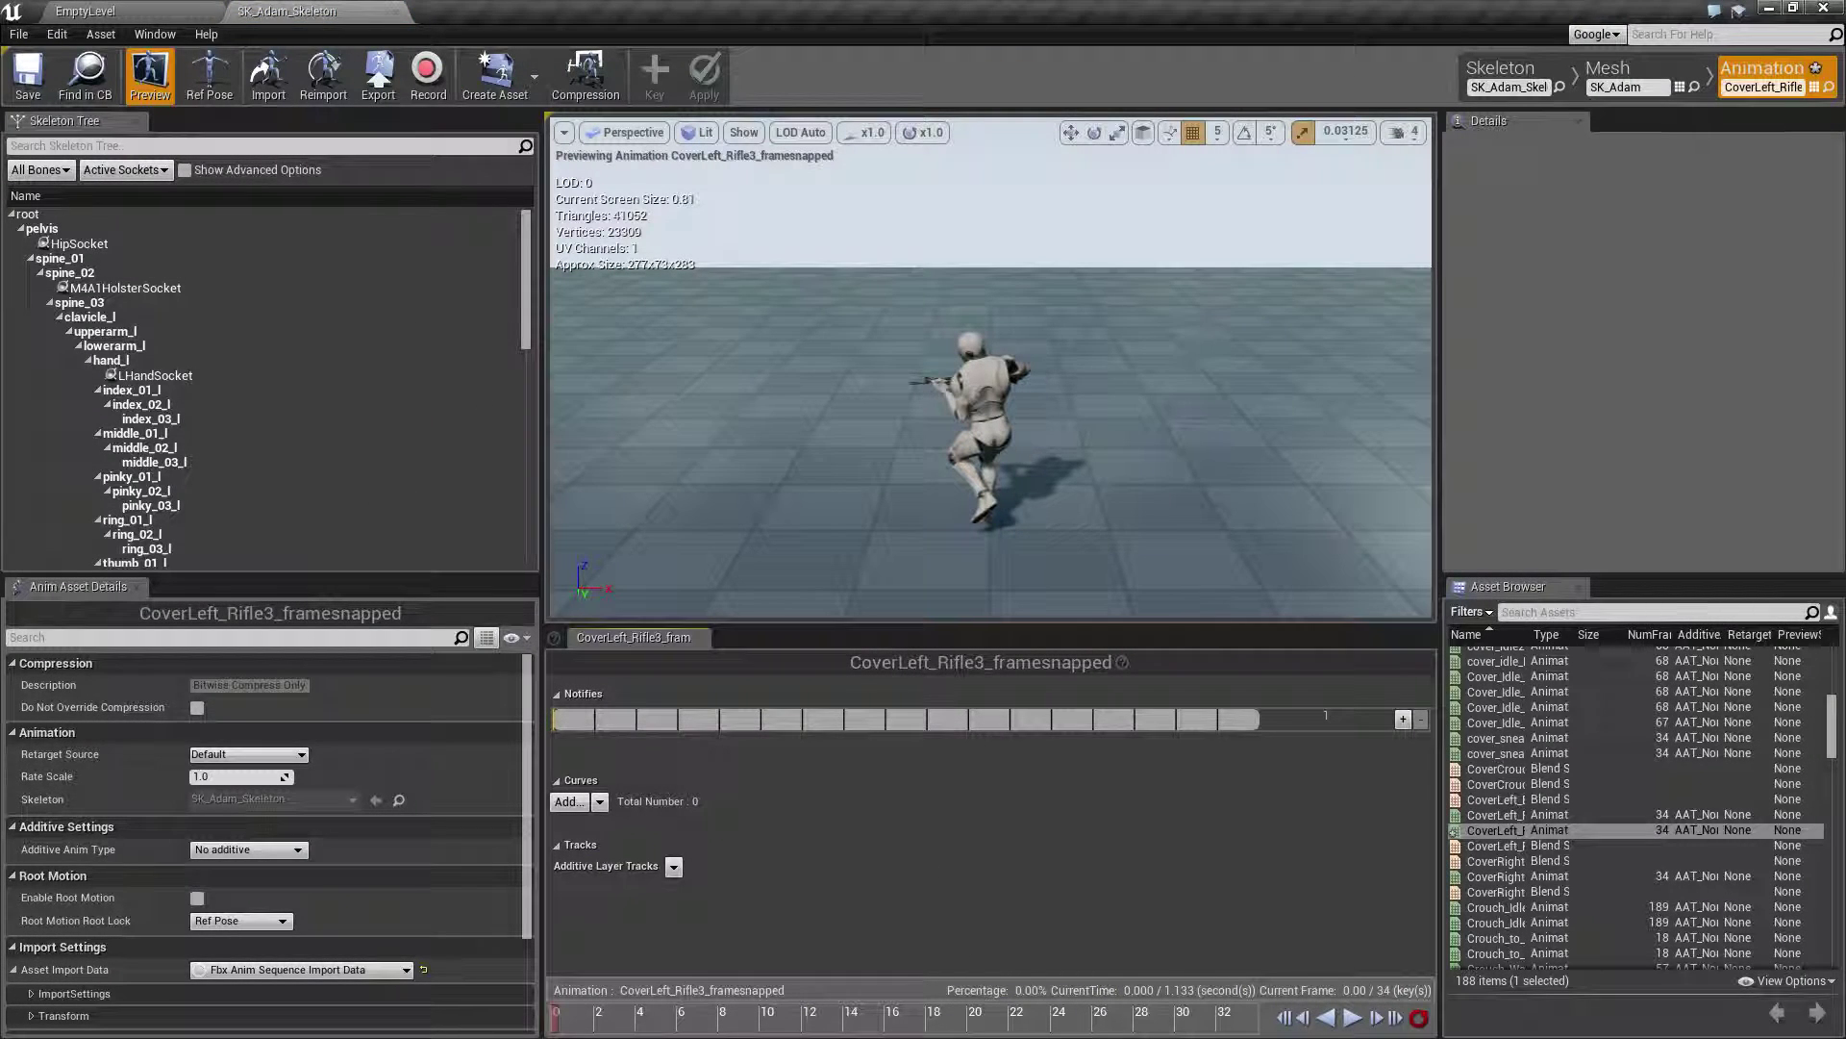
{"action": "left_click", "coordinate": [1351, 1019]}
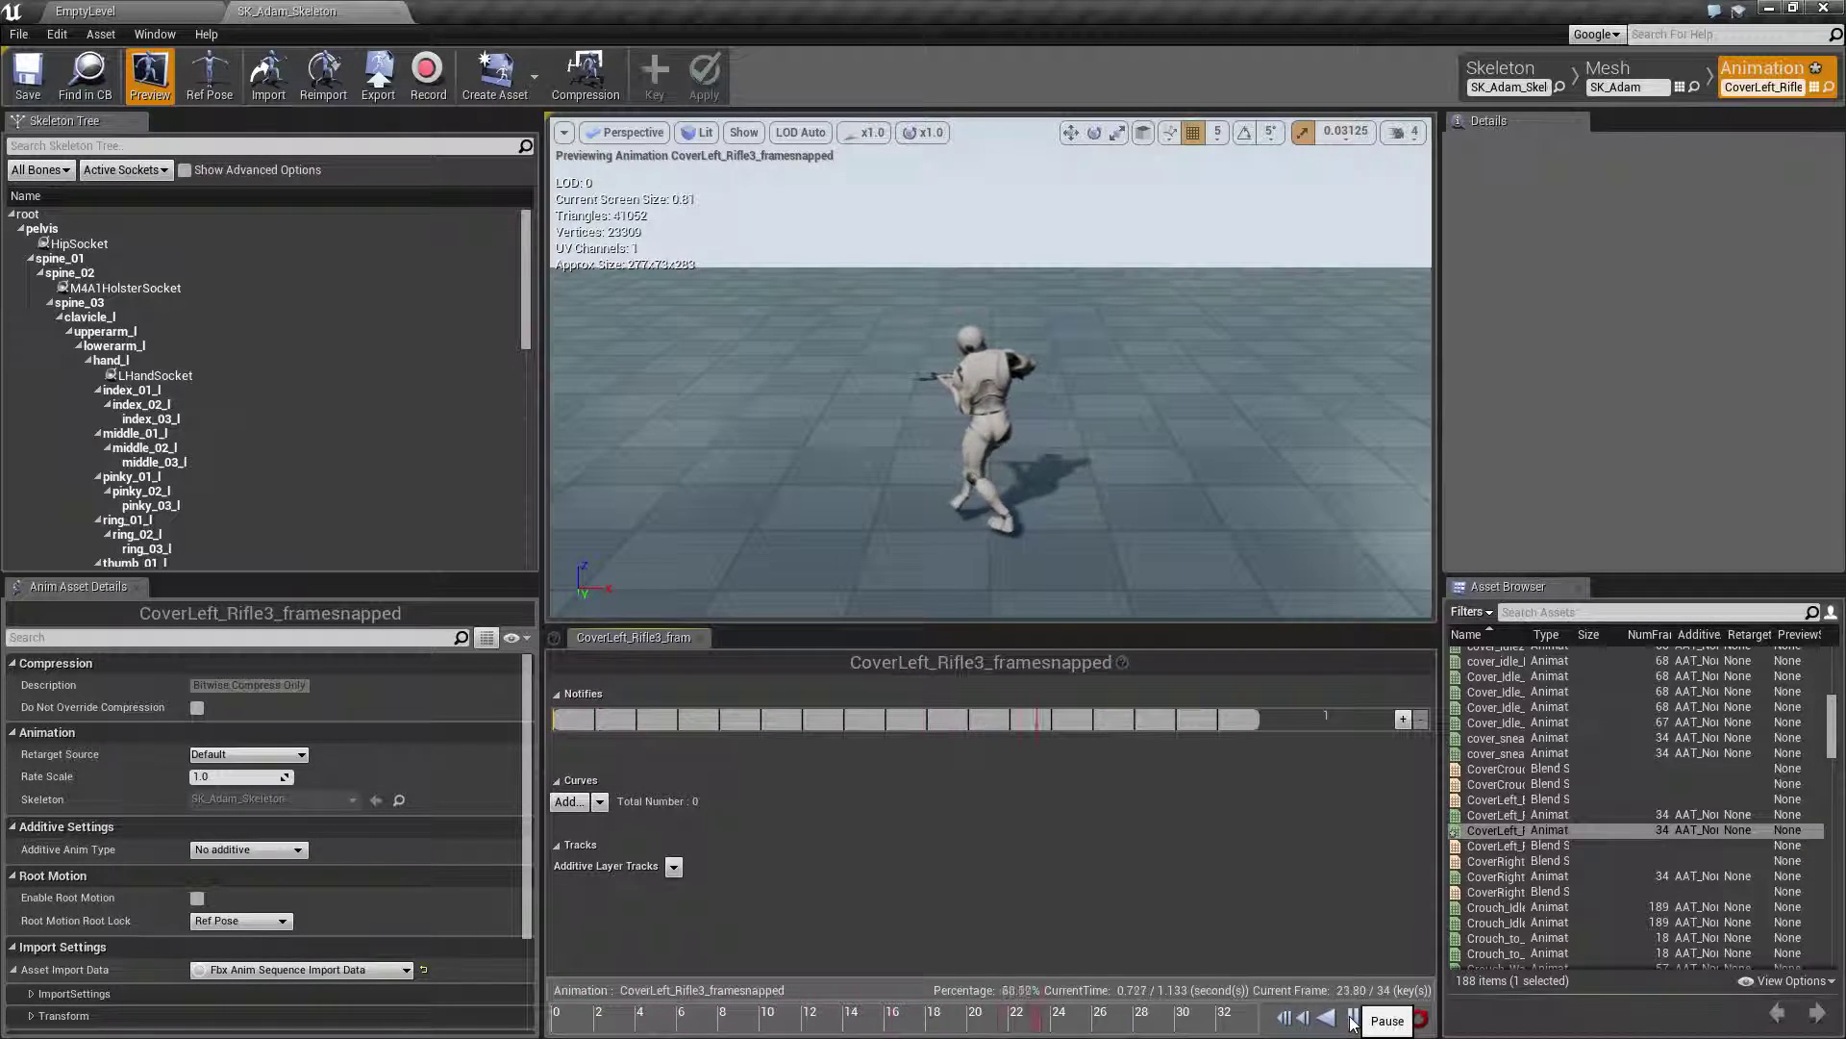
{"action": "scroll", "coordinate": [977, 471], "scroll_direction": "up", "scroll_amount": 5}
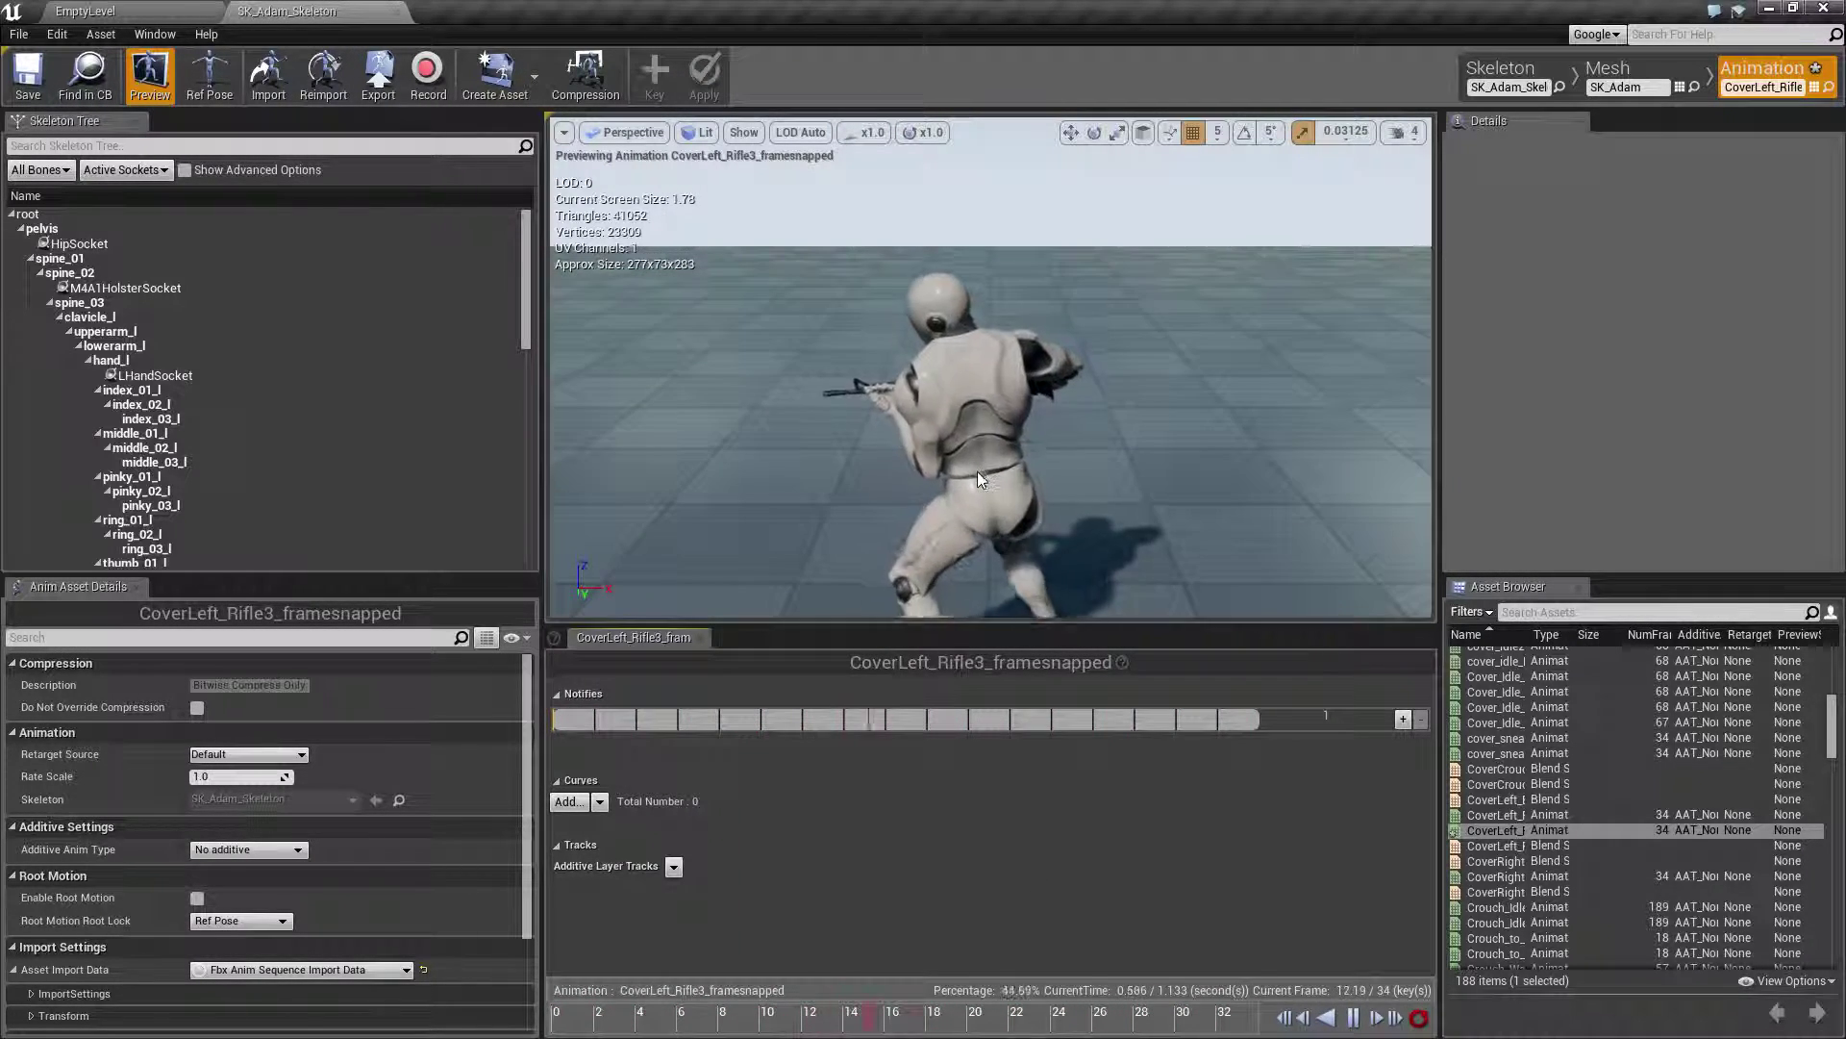
{"action": "right_click_drag", "start_coordinate": [890, 433], "coordinate": [989, 382]}
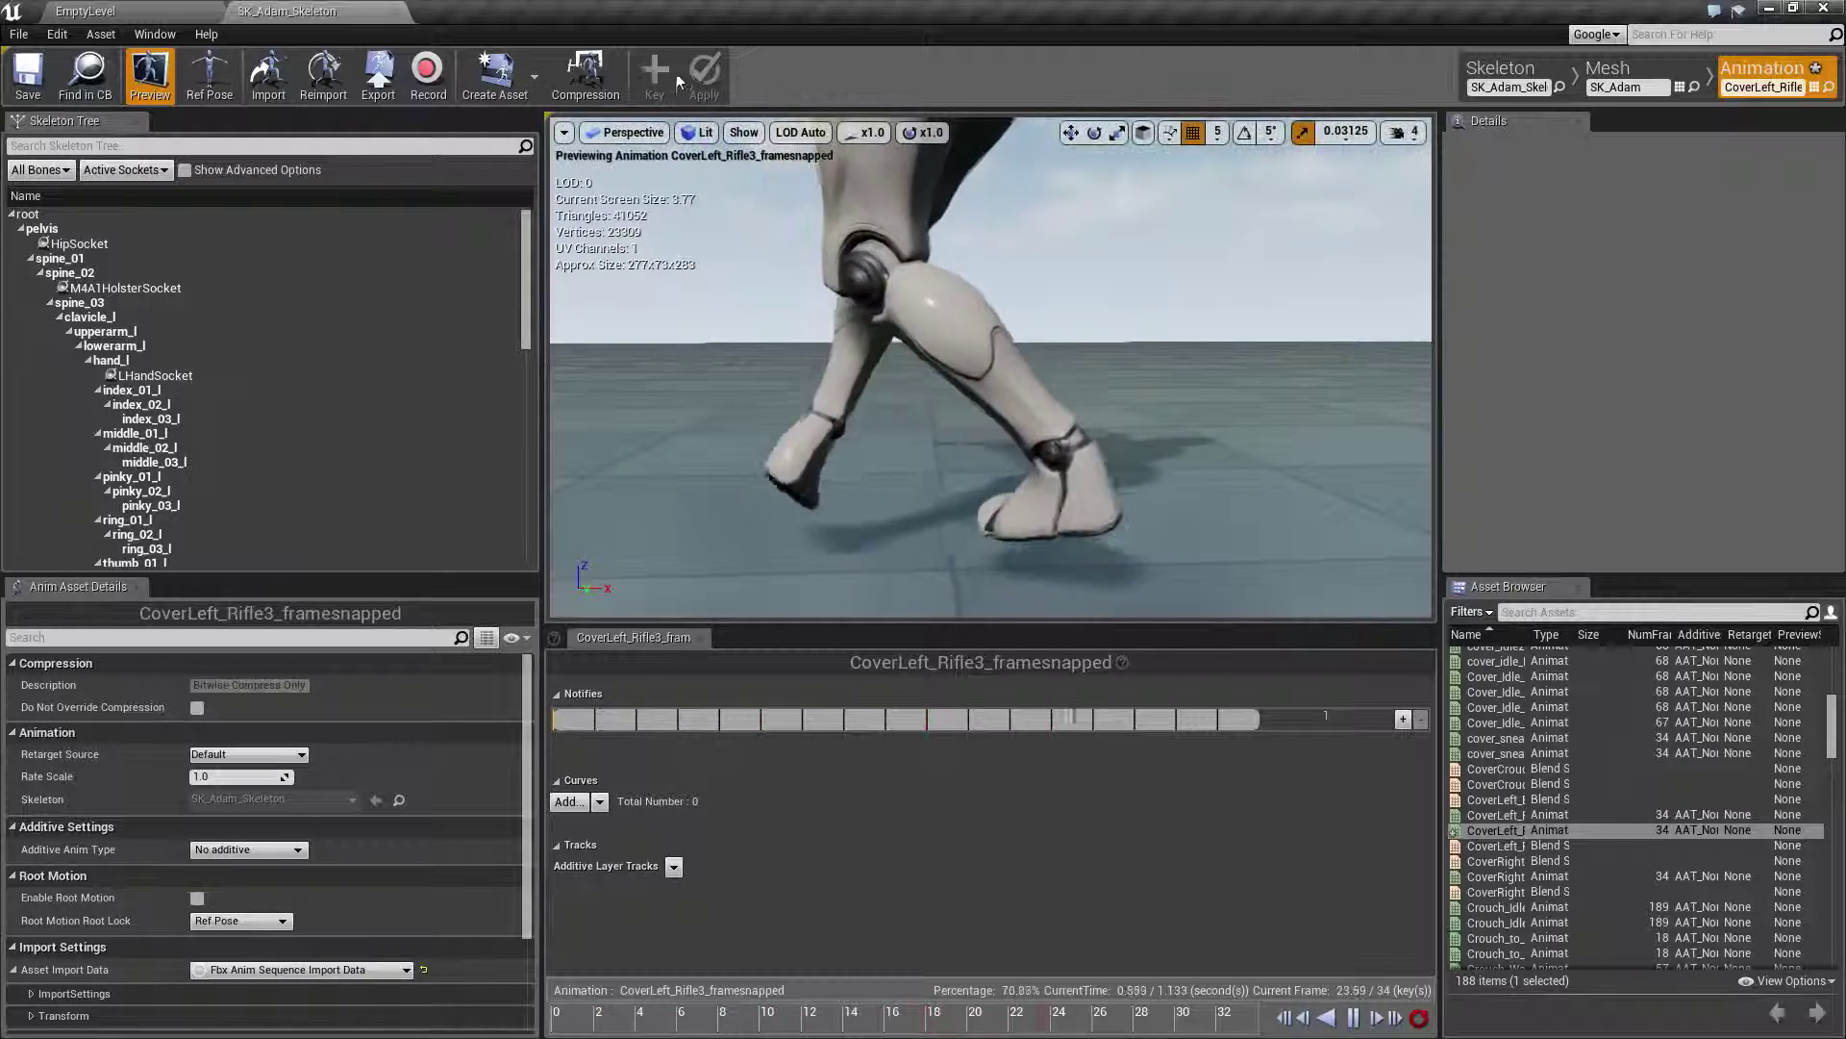
- Examine the leg motion at x0.25 playback speed, restore x1.0 speed, and pause with the full character in view
{"action": "left_click", "coordinate": [866, 132]}
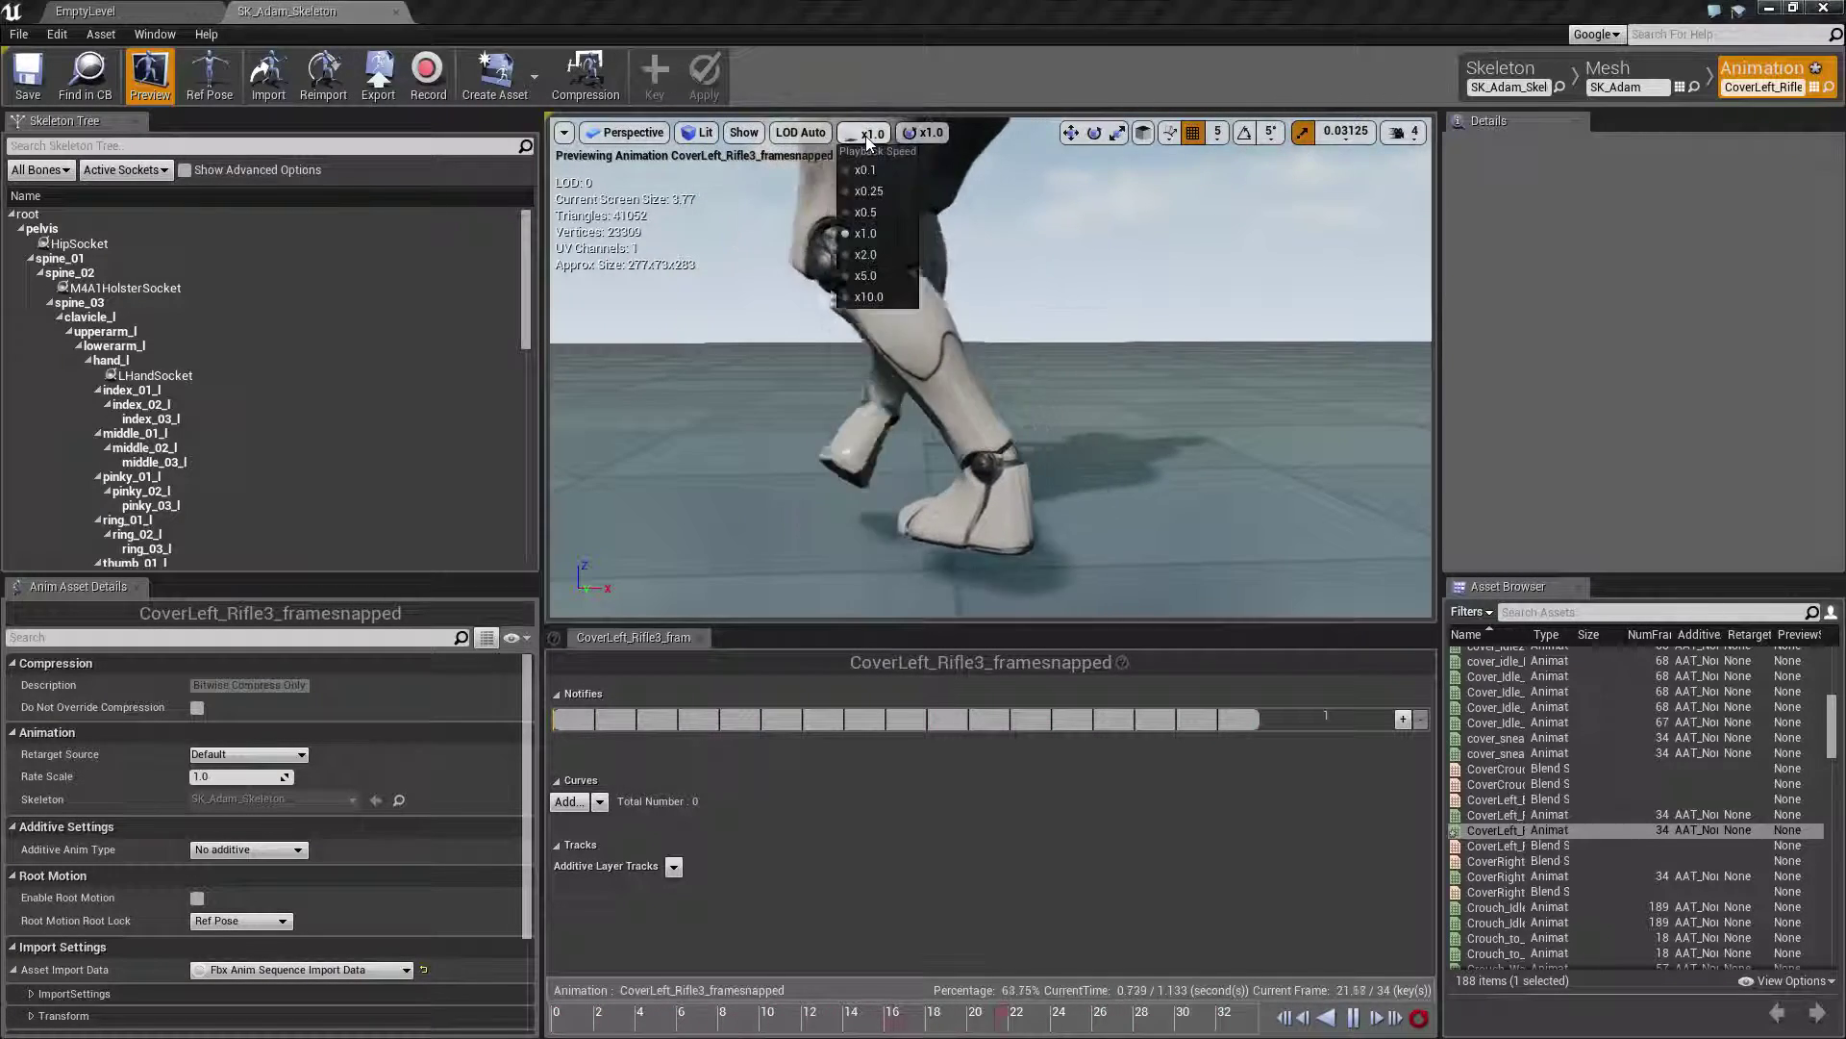
{"action": "left_click", "coordinate": [887, 198]}
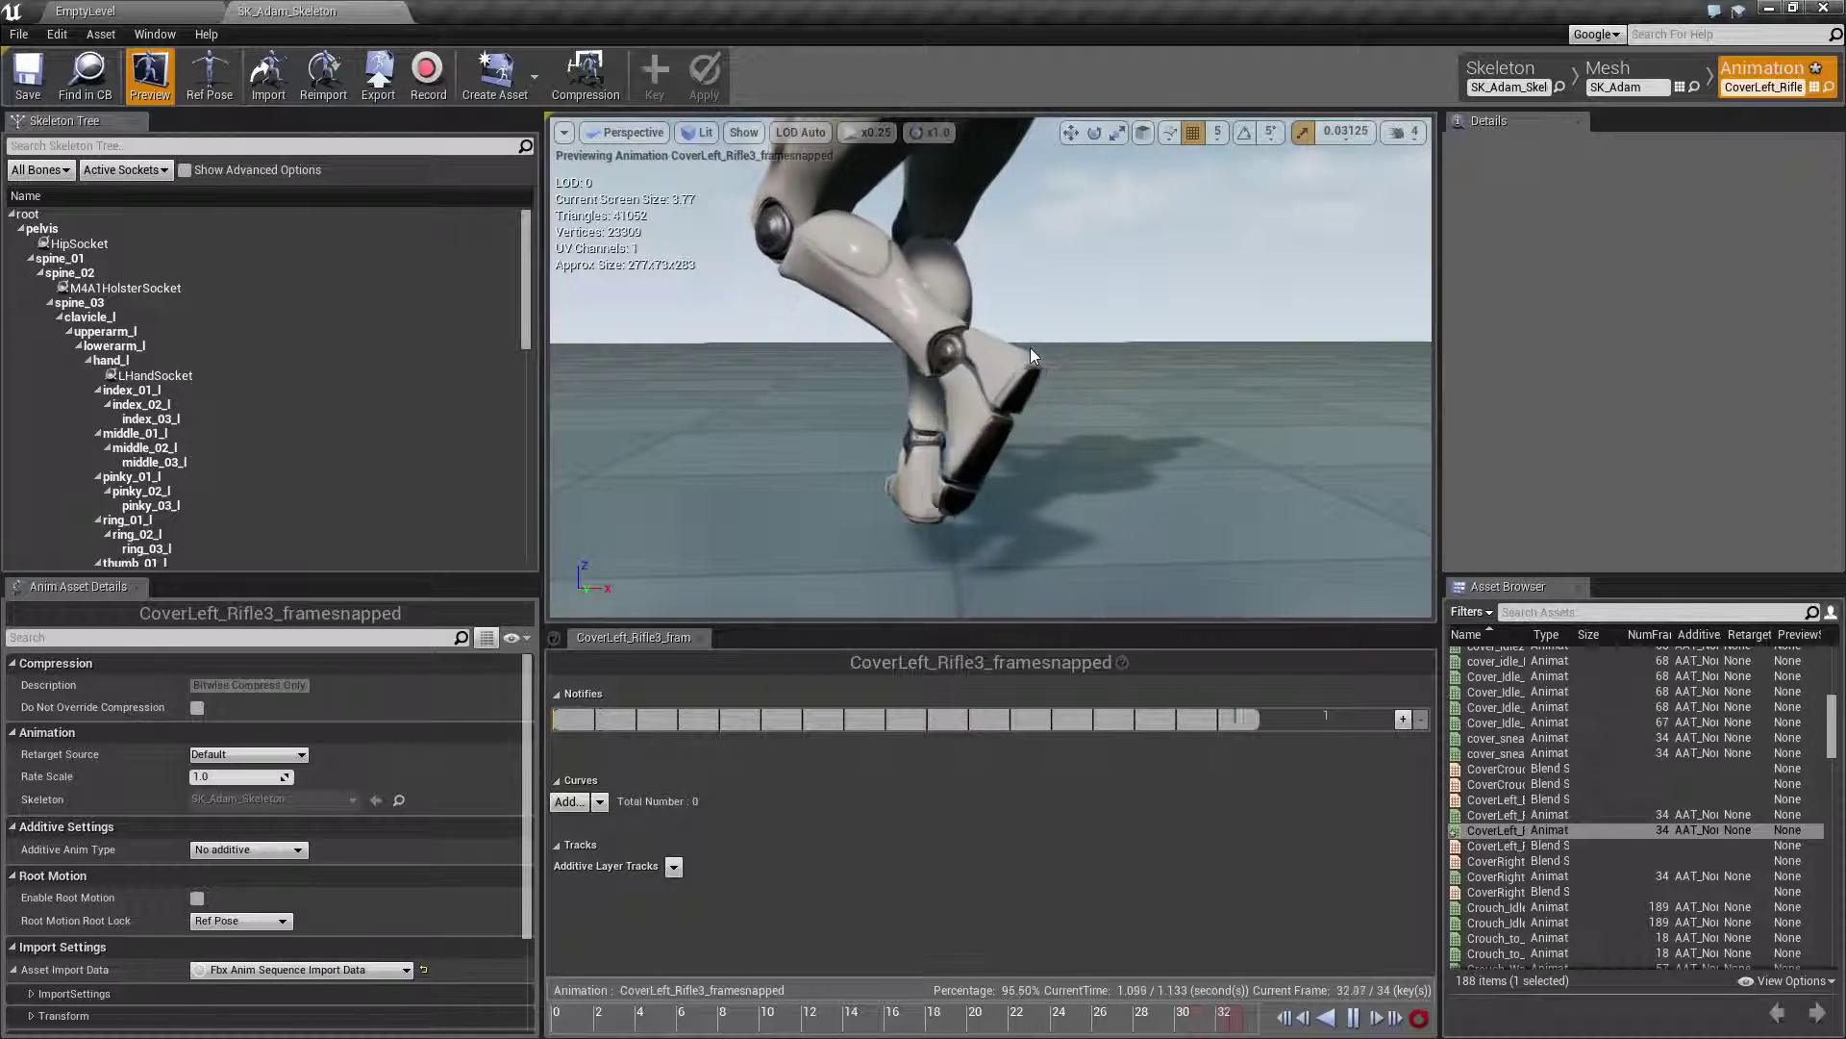
{"action": "left_click", "coordinate": [868, 131]}
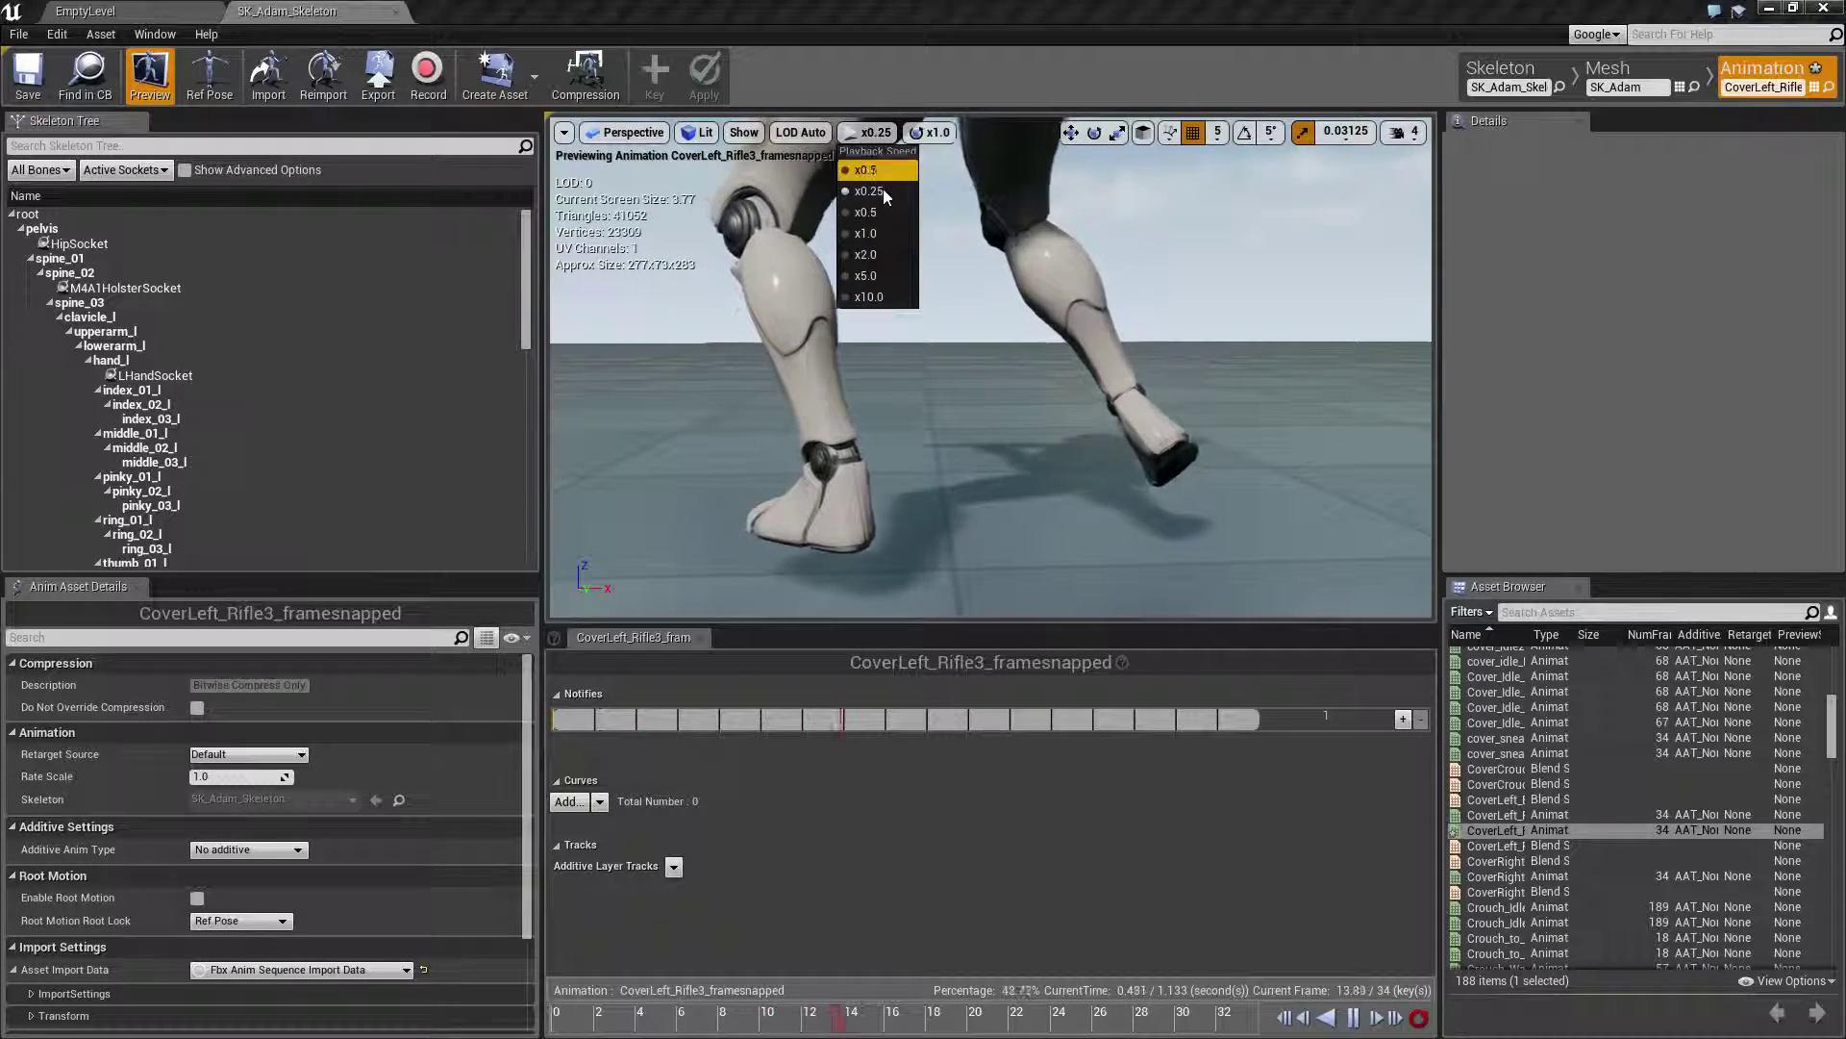
{"action": "left_click", "coordinate": [881, 237]}
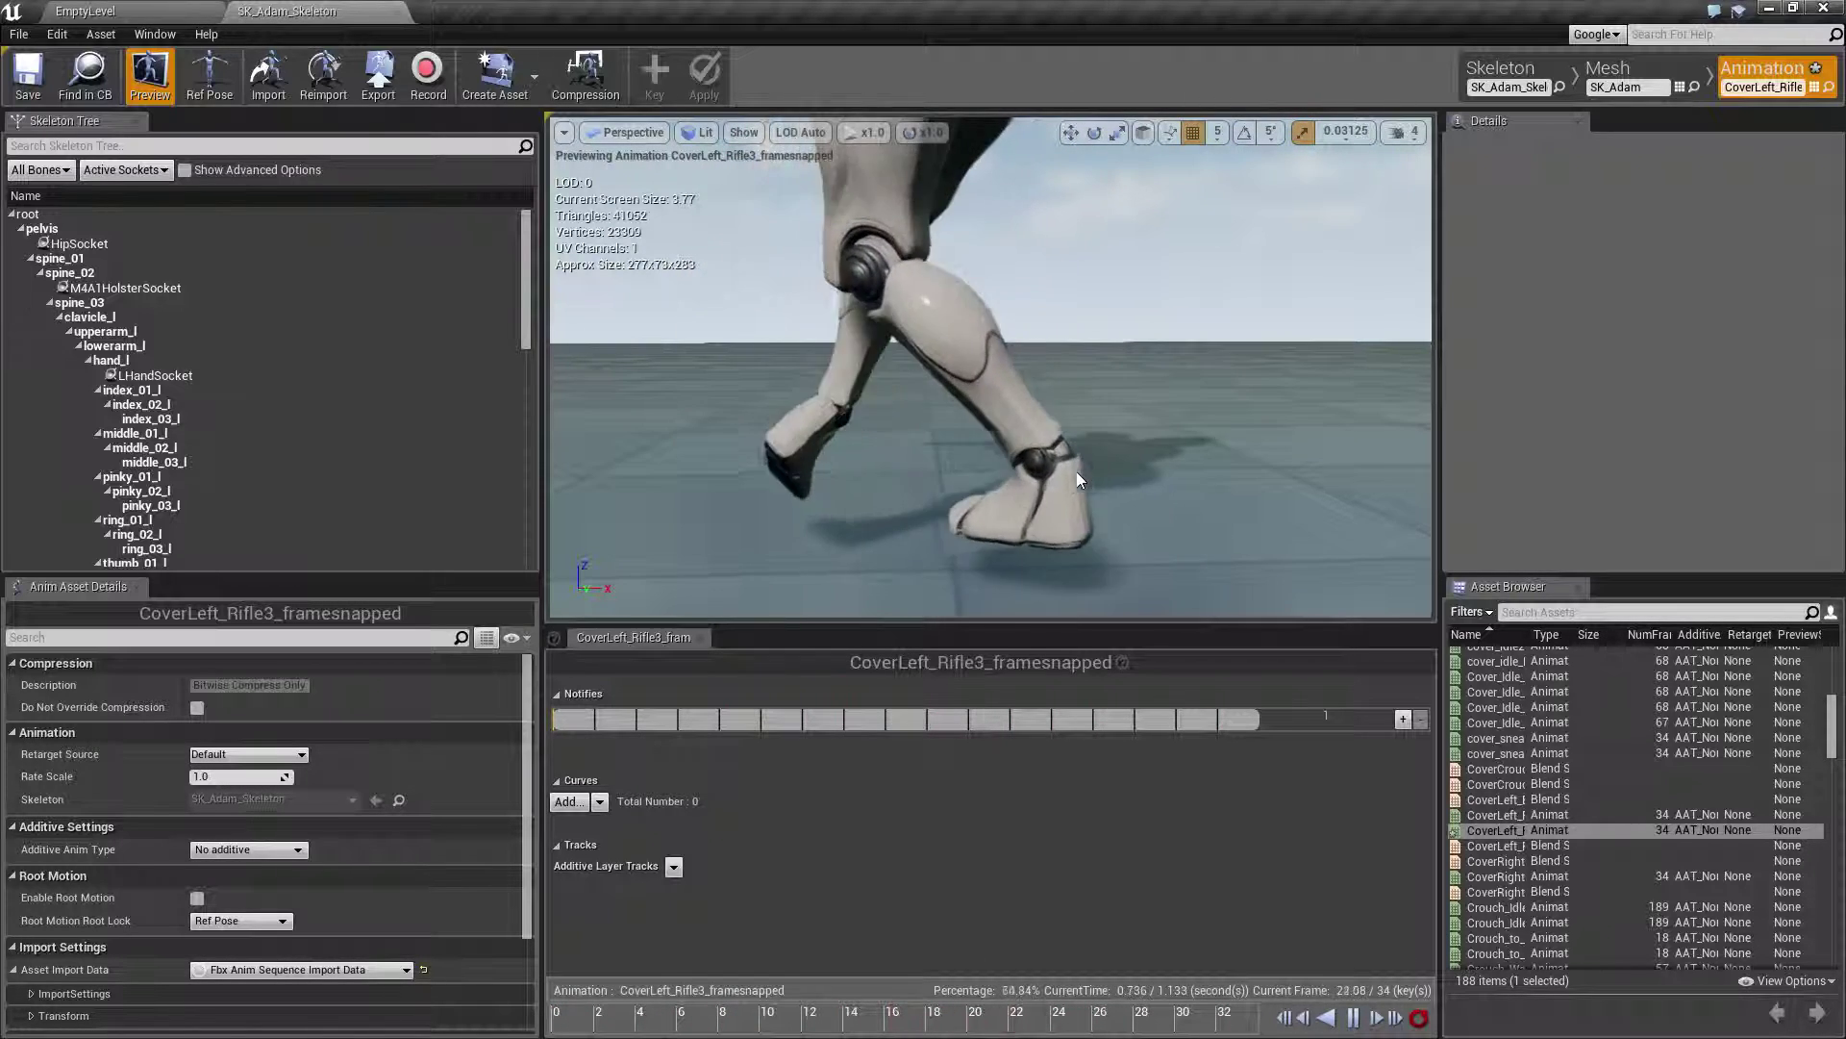
{"action": "scroll", "coordinate": [1076, 471], "scroll_direction": "down", "scroll_amount": 5}
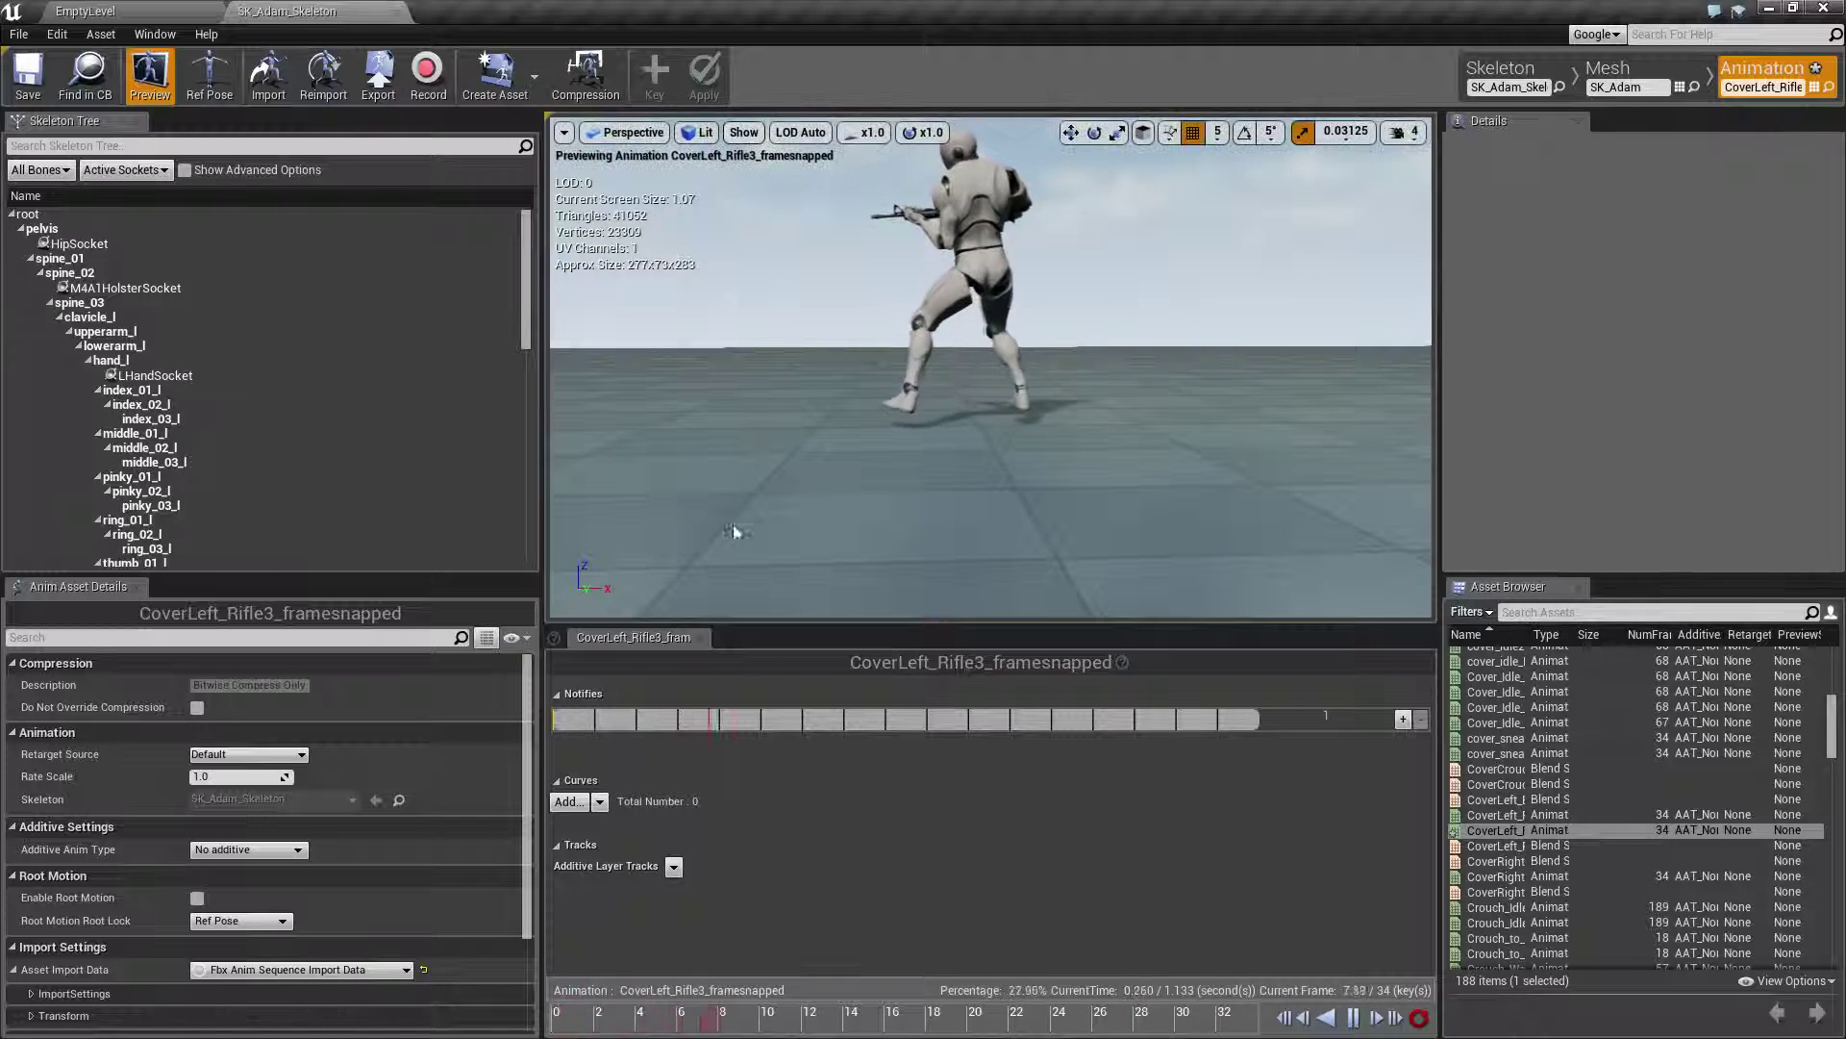
{"action": "left_click", "coordinate": [1353, 1017]}
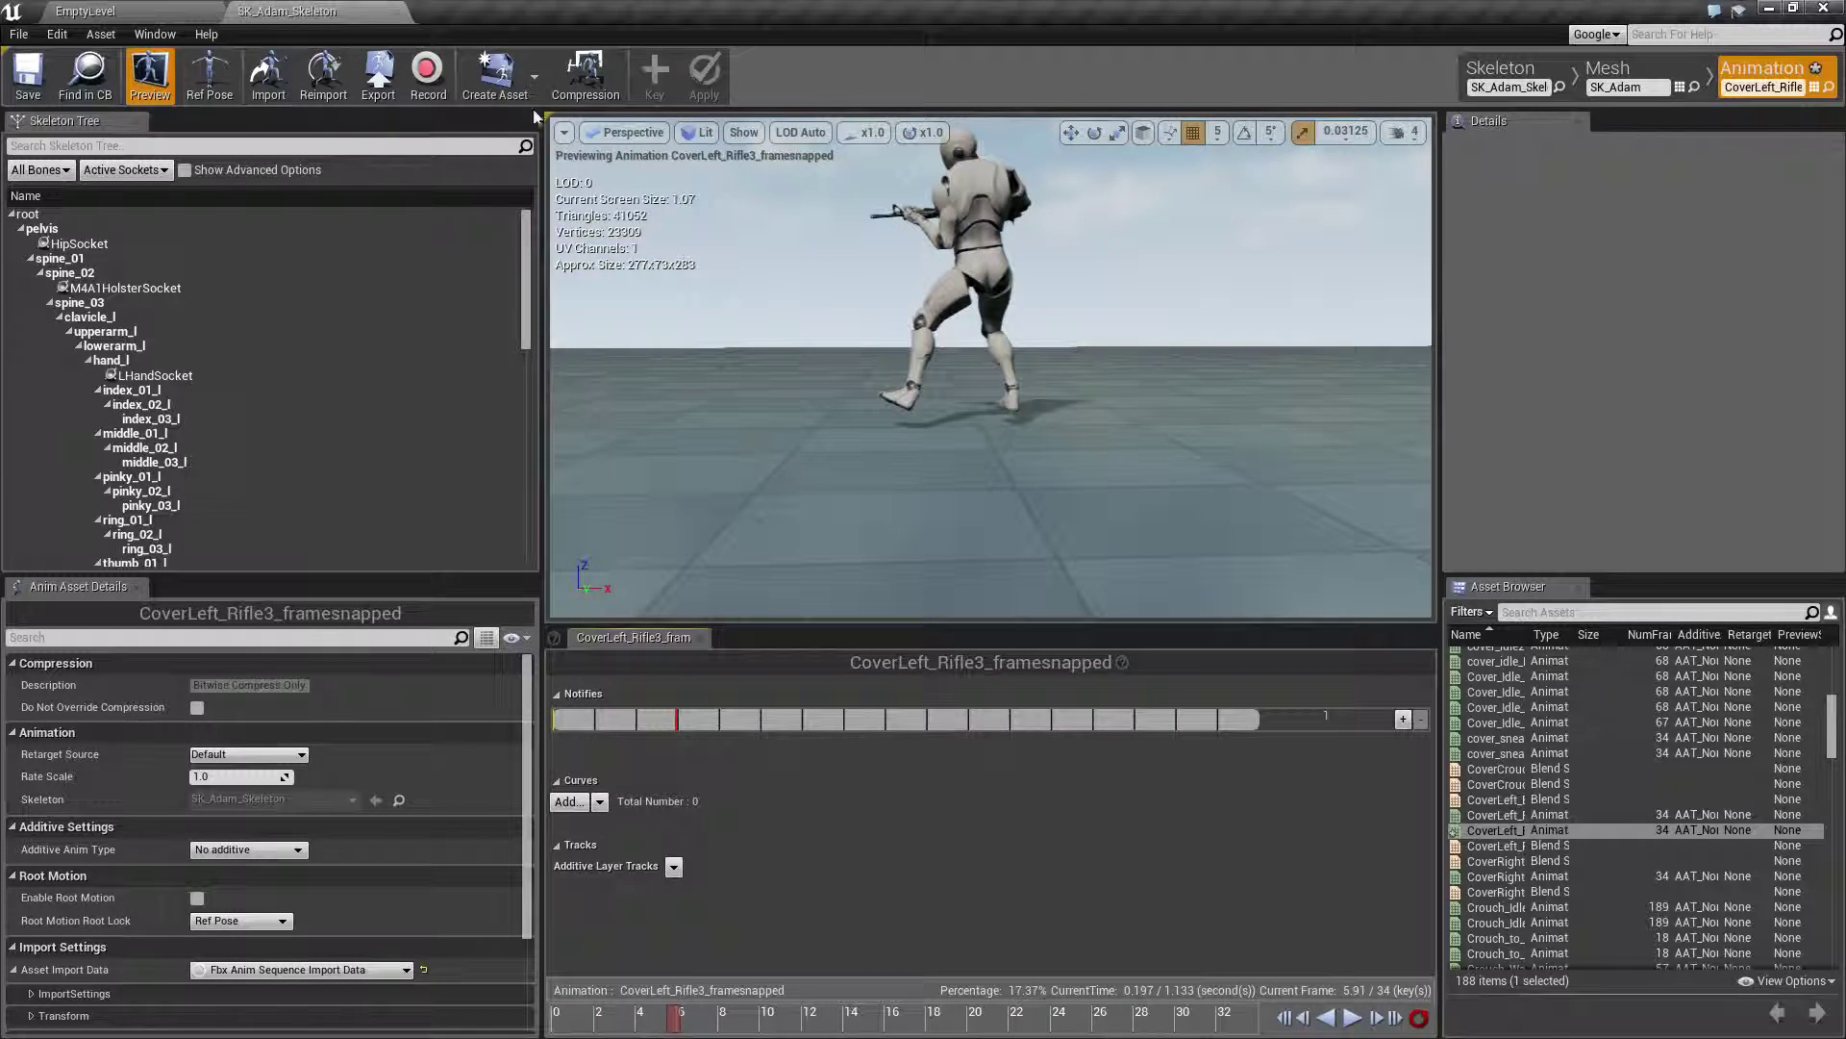
- Force delete the CoverLeft_Rifle3_framesnapped animation from the Debug_WIP folder
{"action": "left_click", "coordinate": [120, 15]}
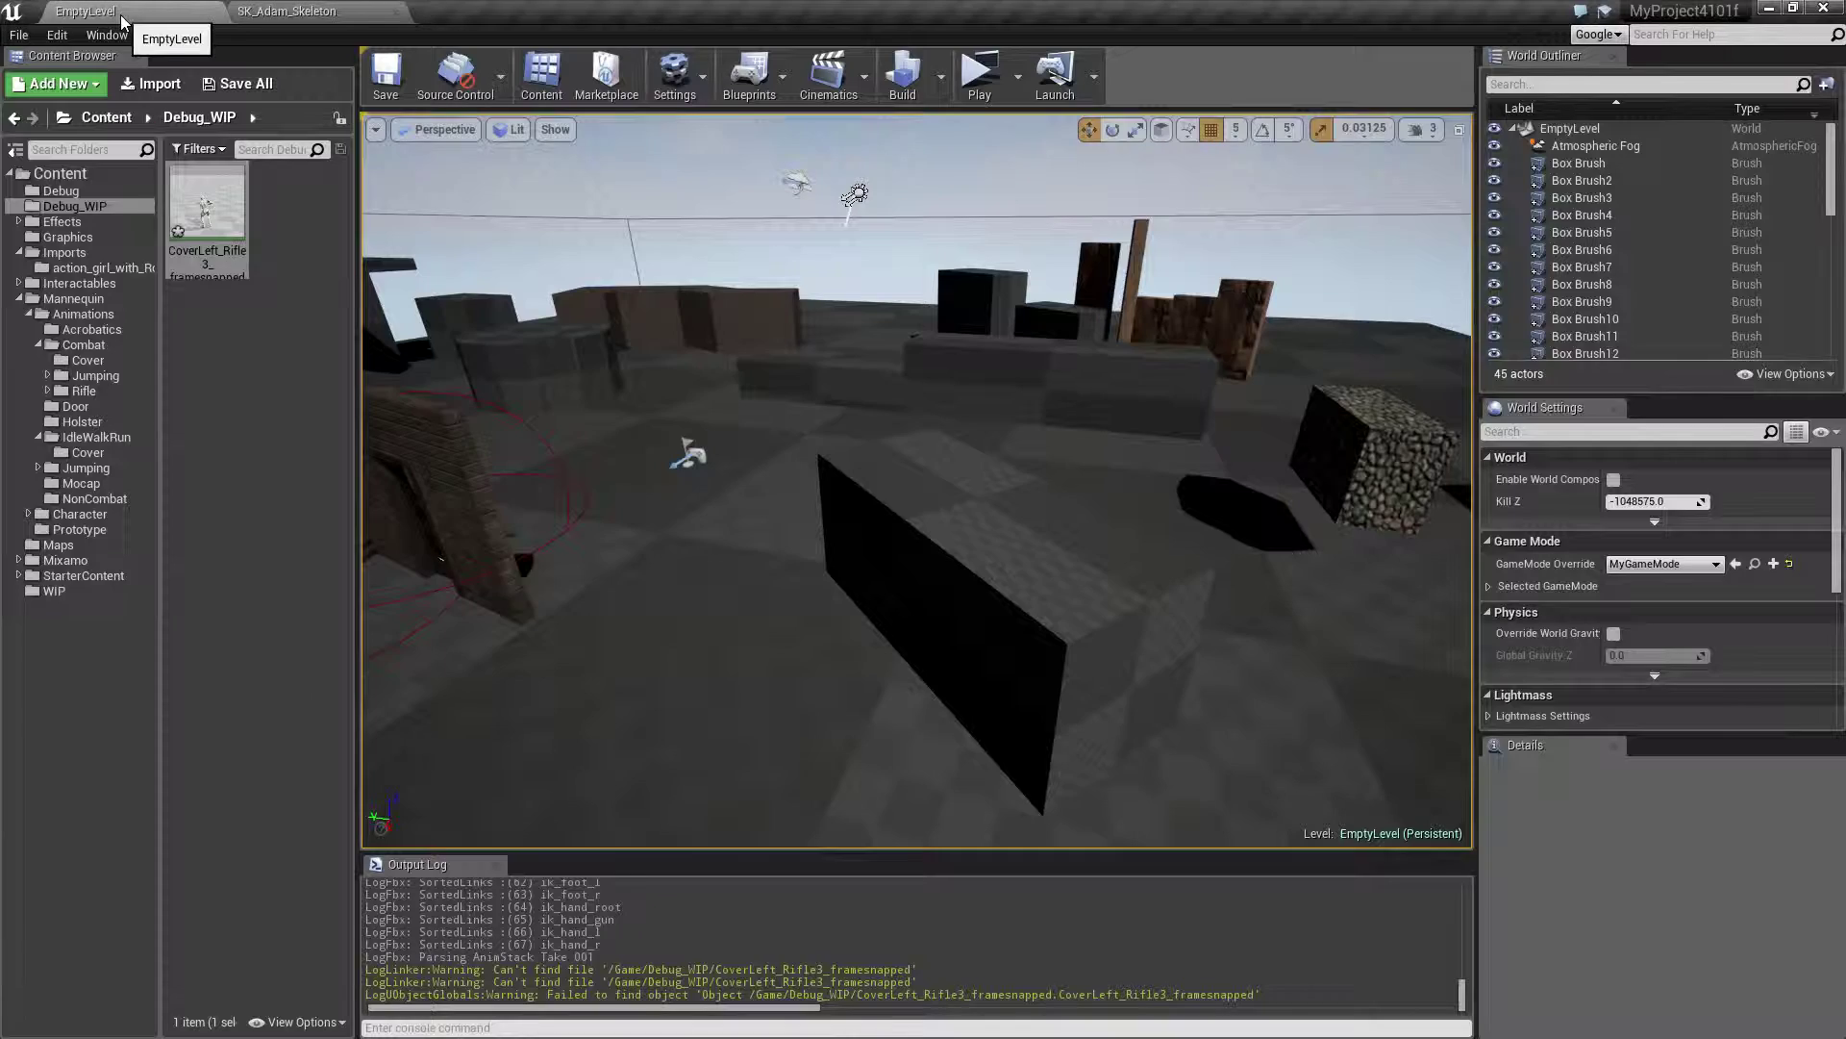
{"action": "left_click", "coordinate": [215, 336]}
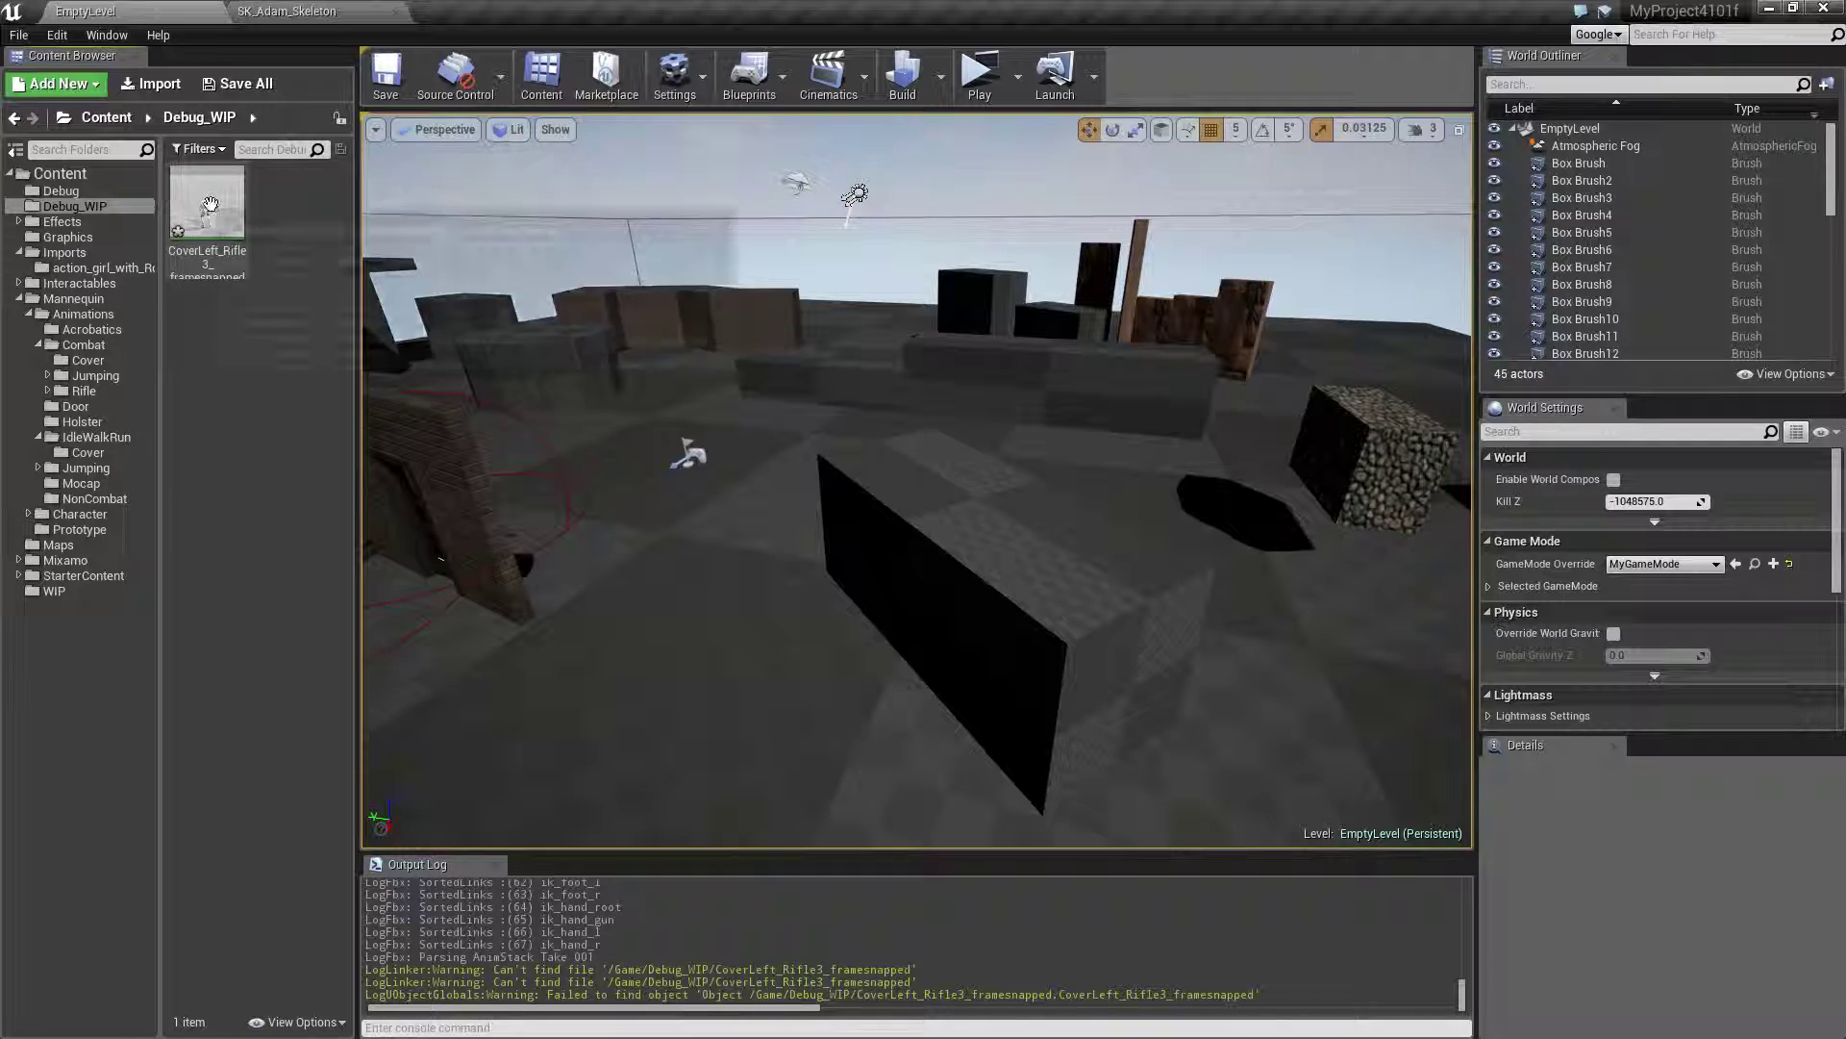
{"action": "mouse_move", "coordinate": [185, 274]}
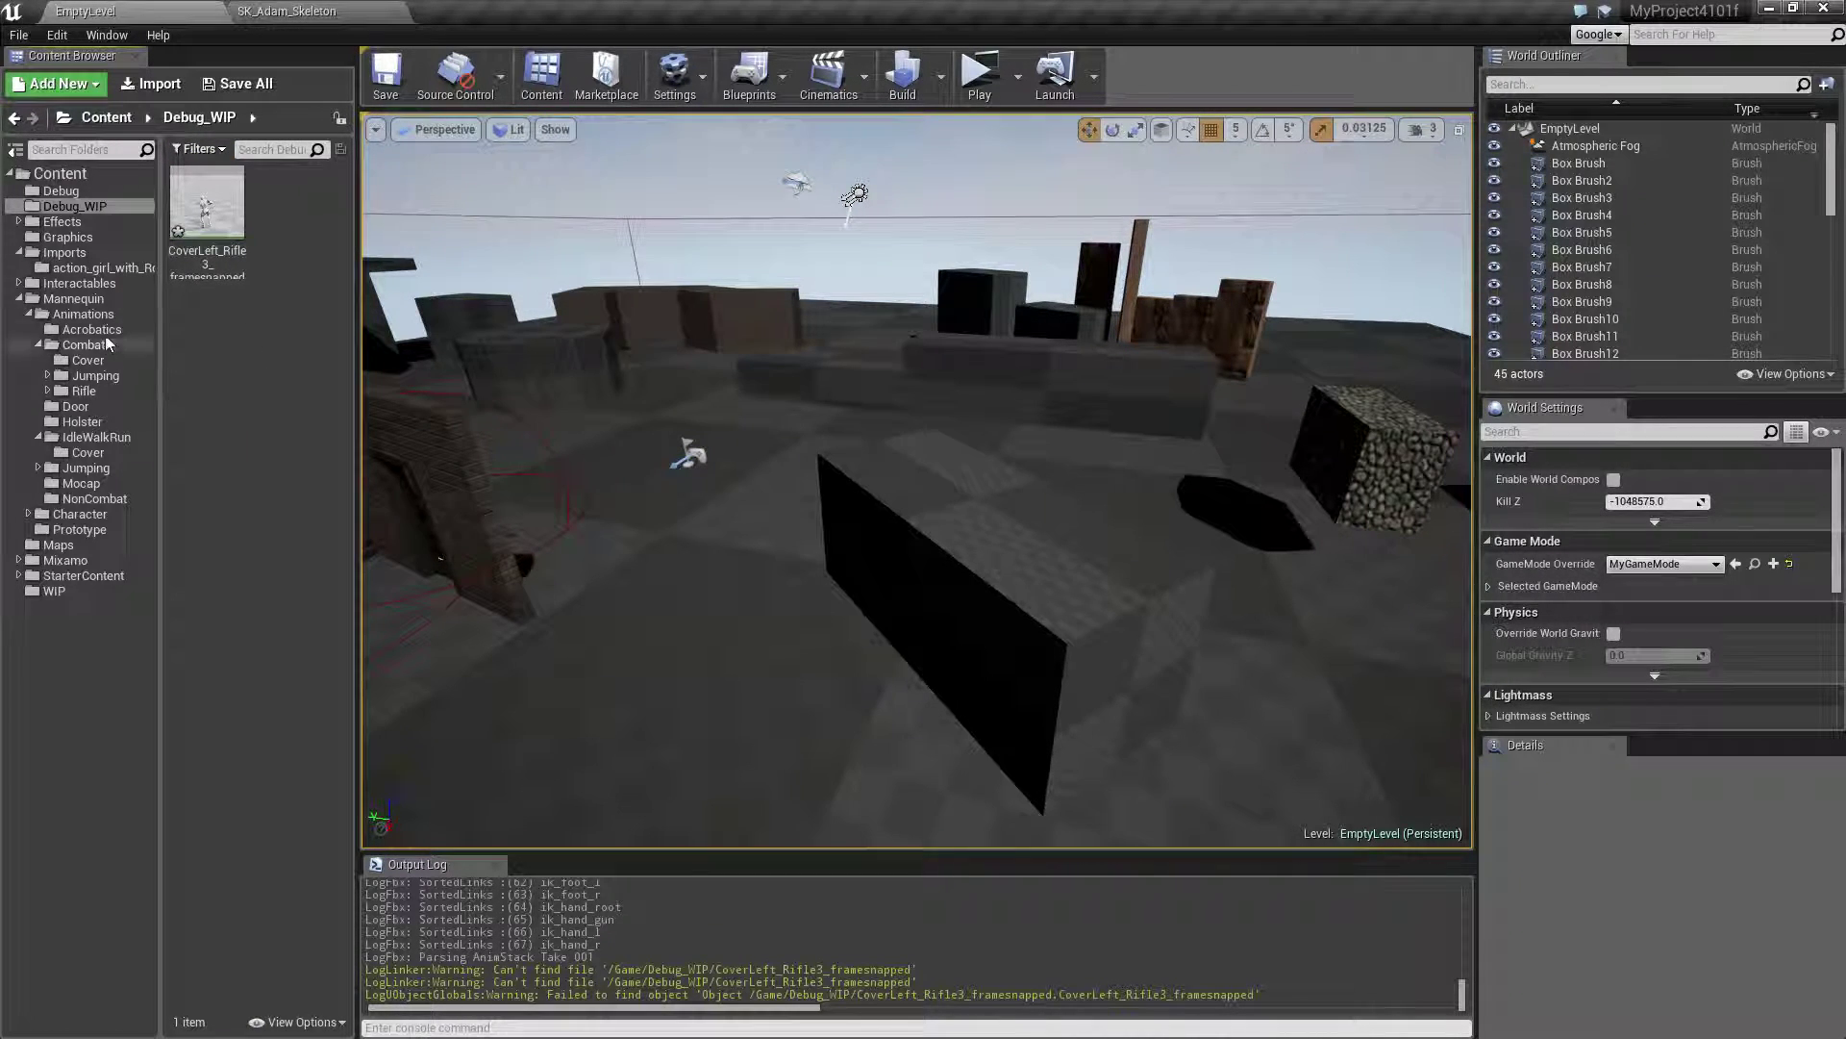
{"action": "left_click", "coordinate": [207, 207]}
{"action": "key", "text": "Delete"}
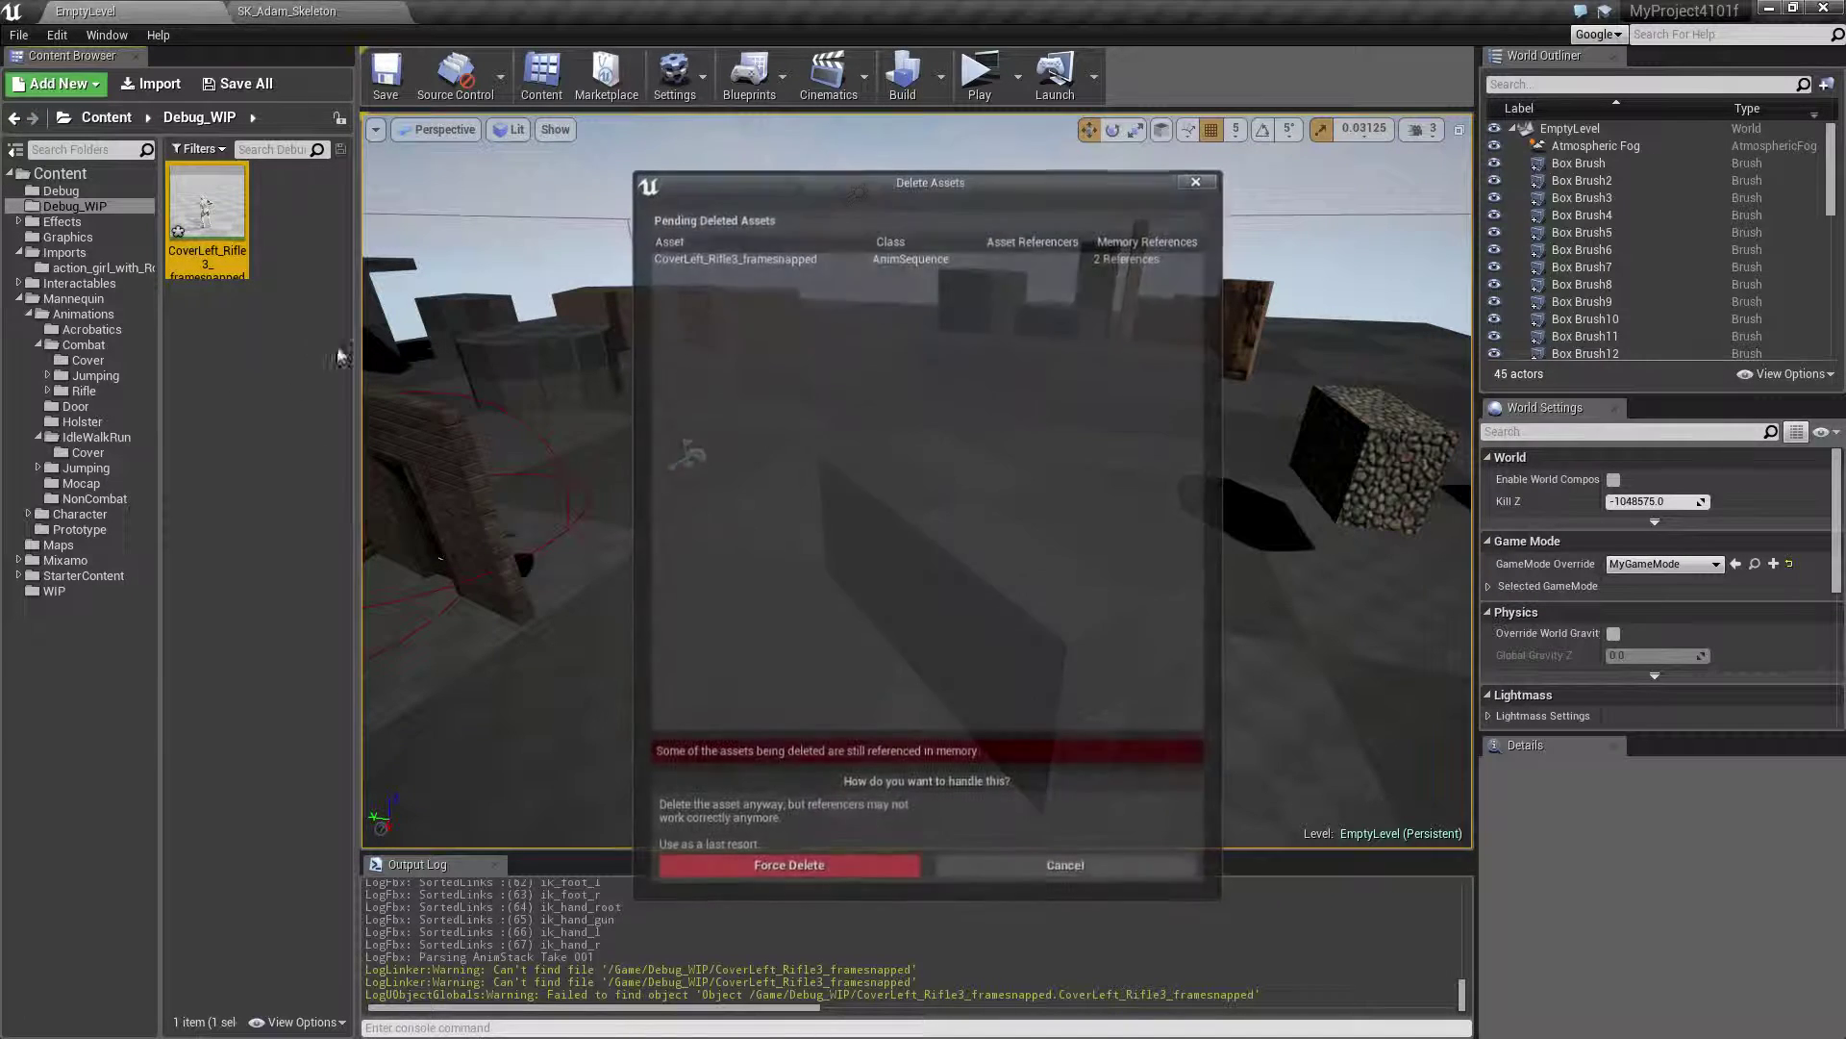
{"action": "left_click", "coordinate": [784, 871]}
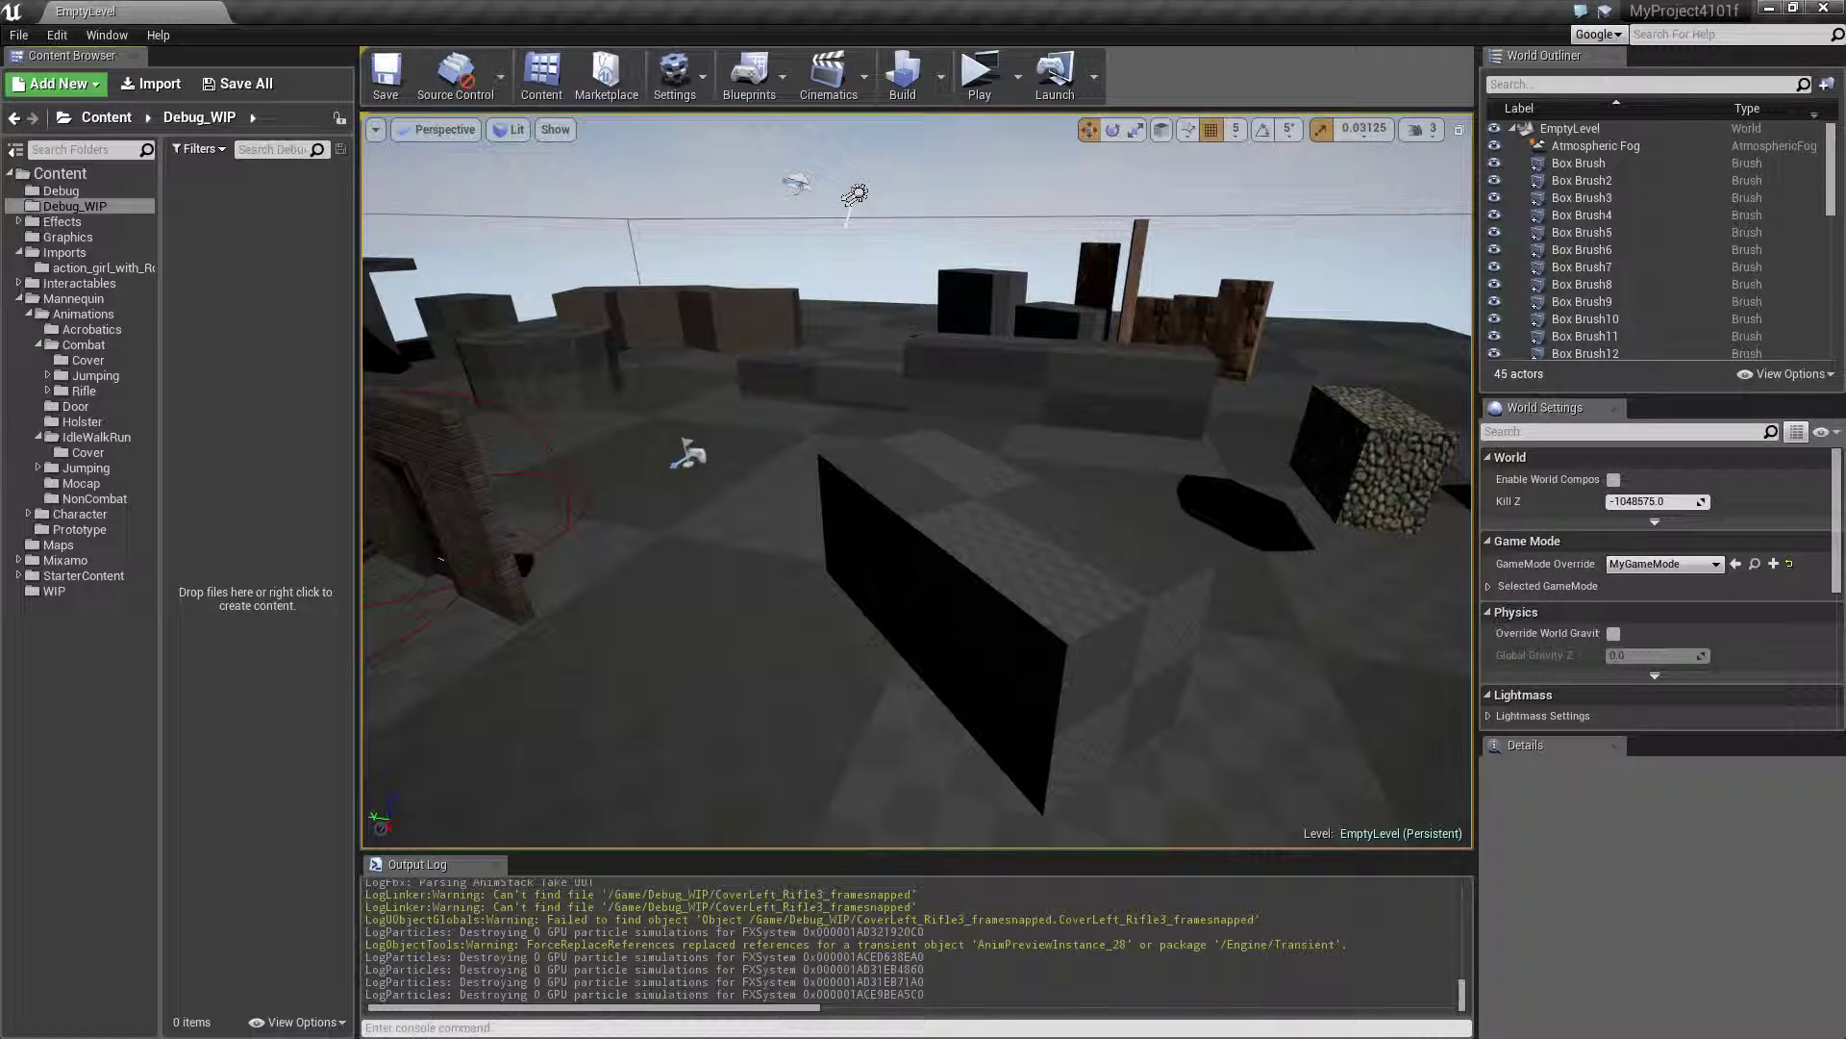
- Preview CoverLeft_Rifle3 from the Combat/Cover folder and open cover_crouch_sneak_left from the IdleWalkRun/Cover folder
{"action": "left_click", "coordinate": [84, 359]}
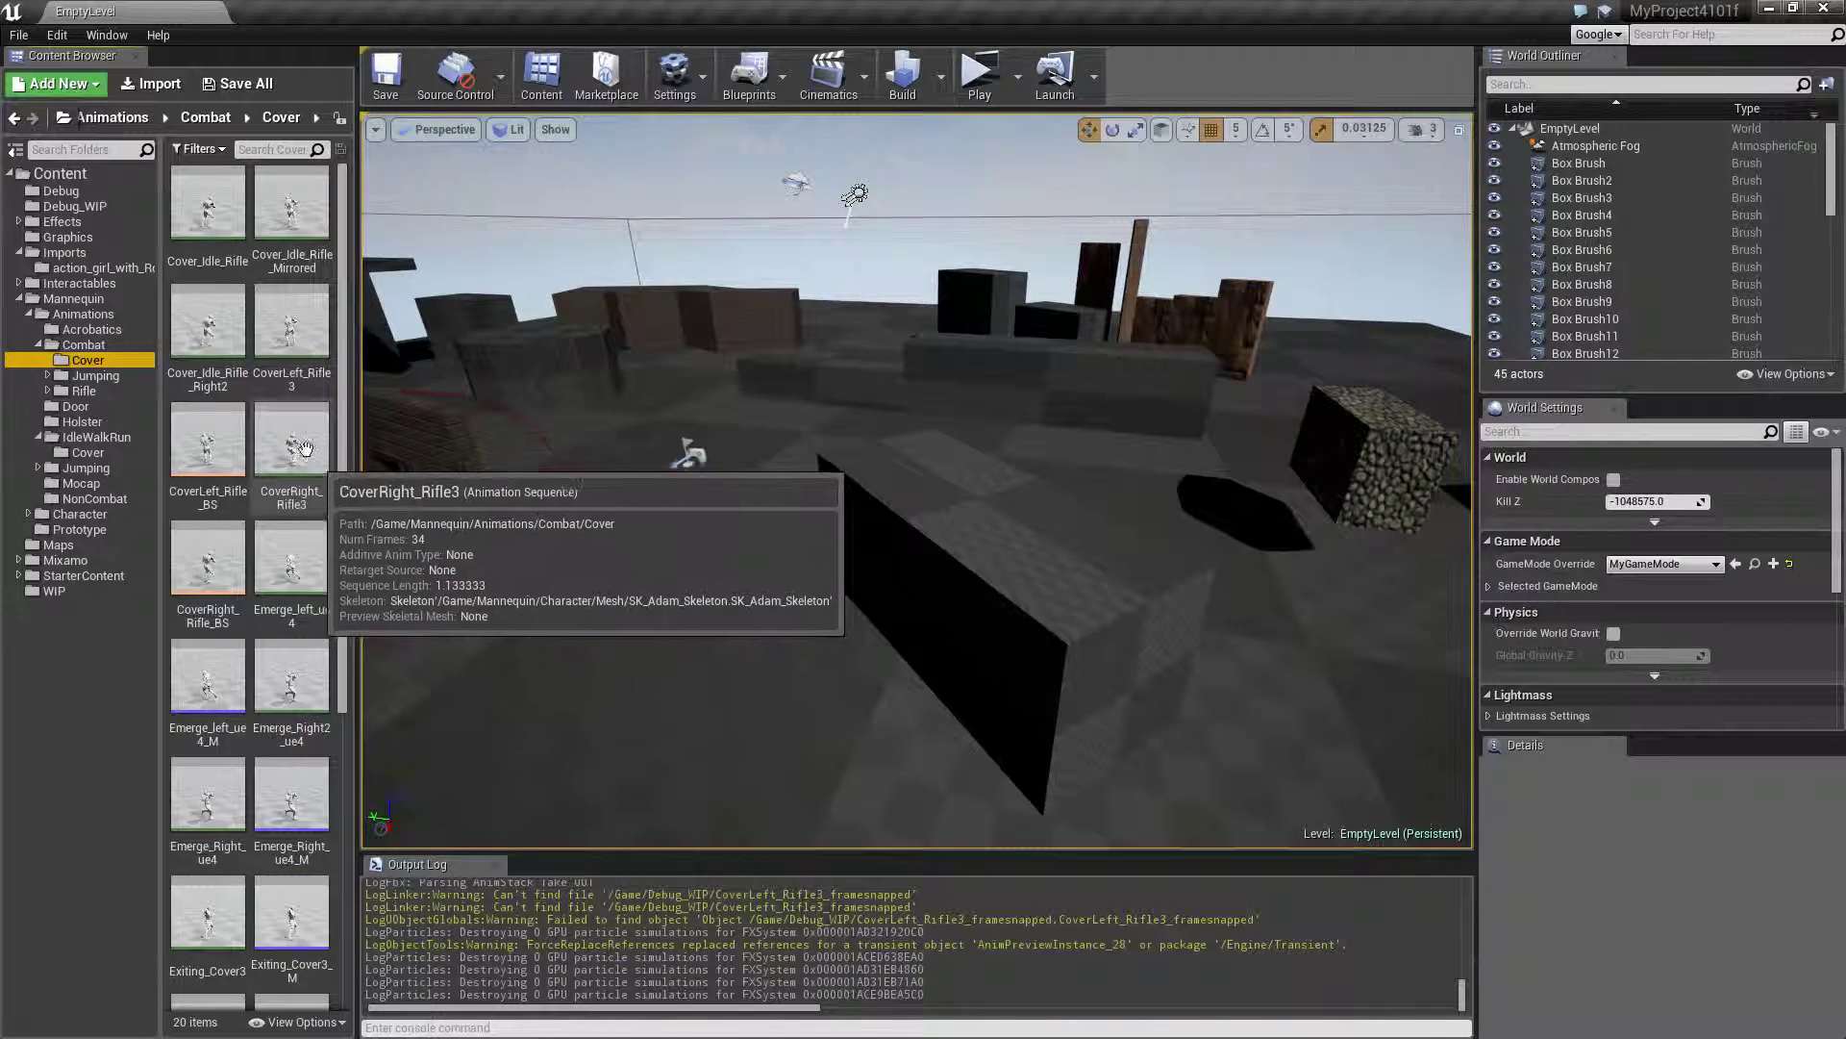
{"action": "double_click", "coordinate": [293, 337]}
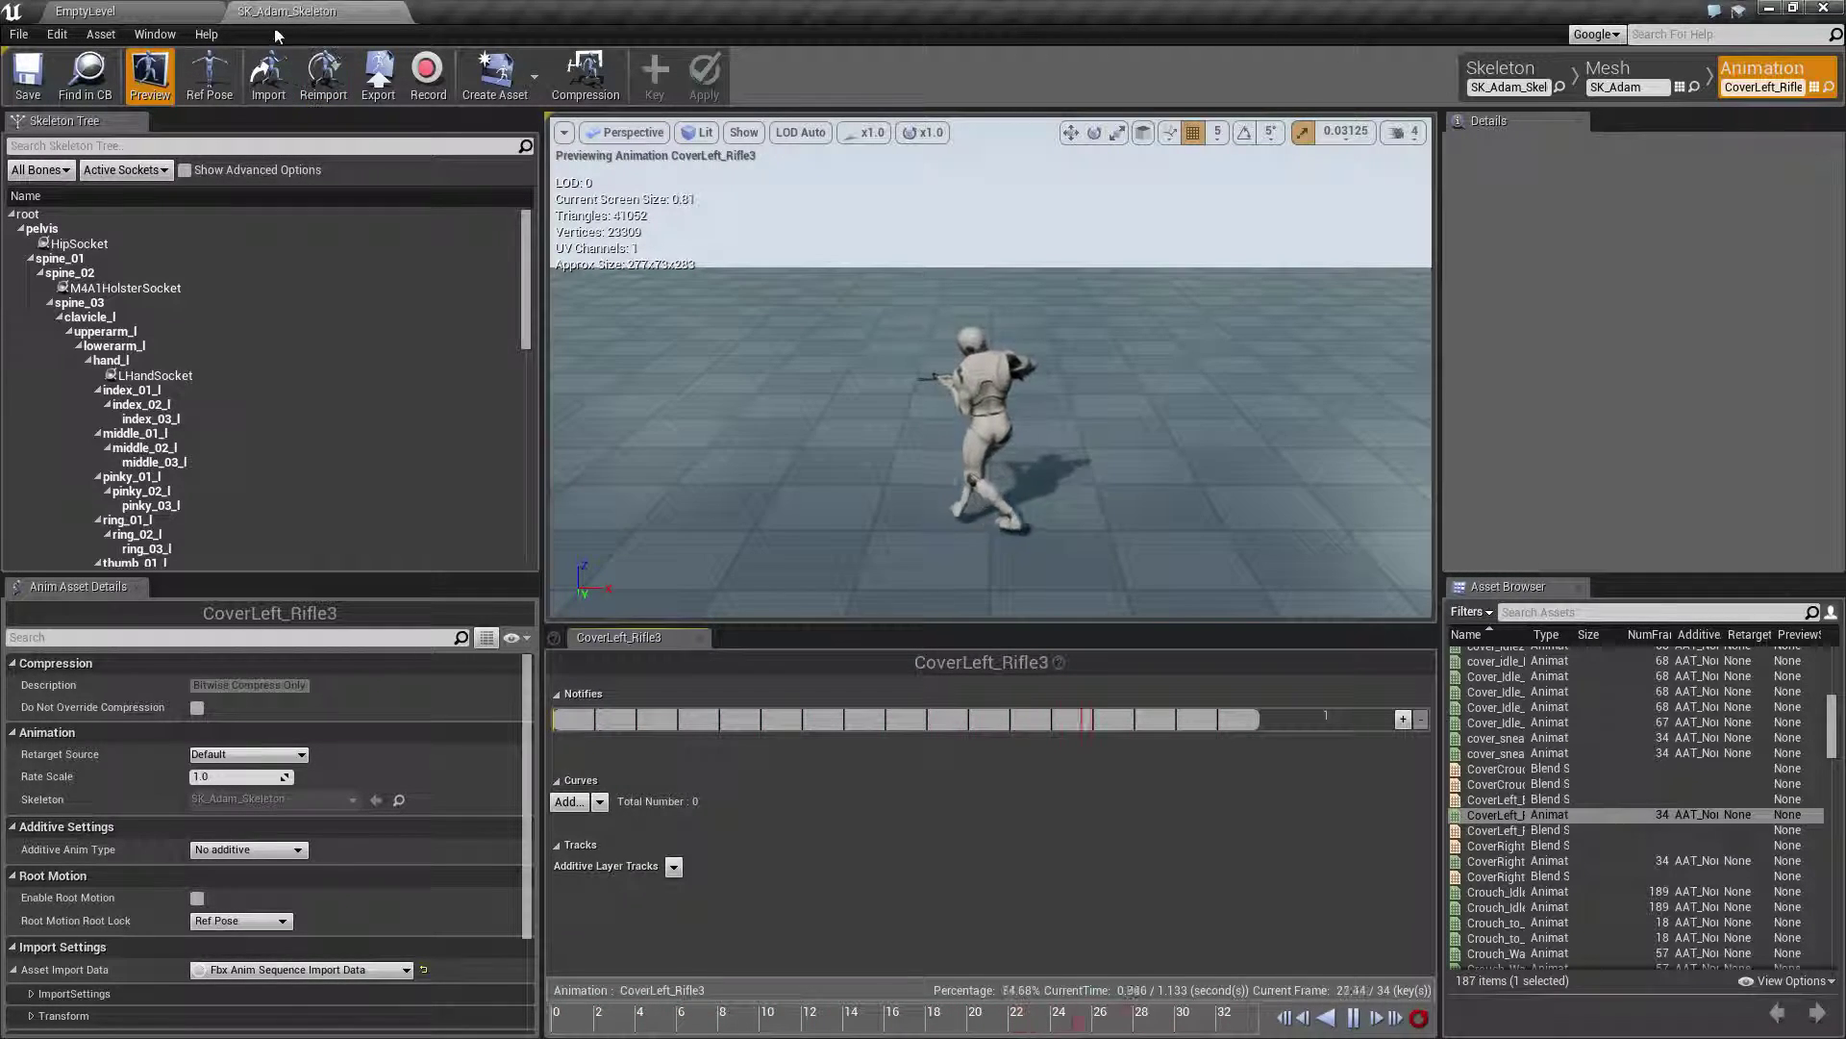
{"action": "left_click", "coordinate": [128, 11]}
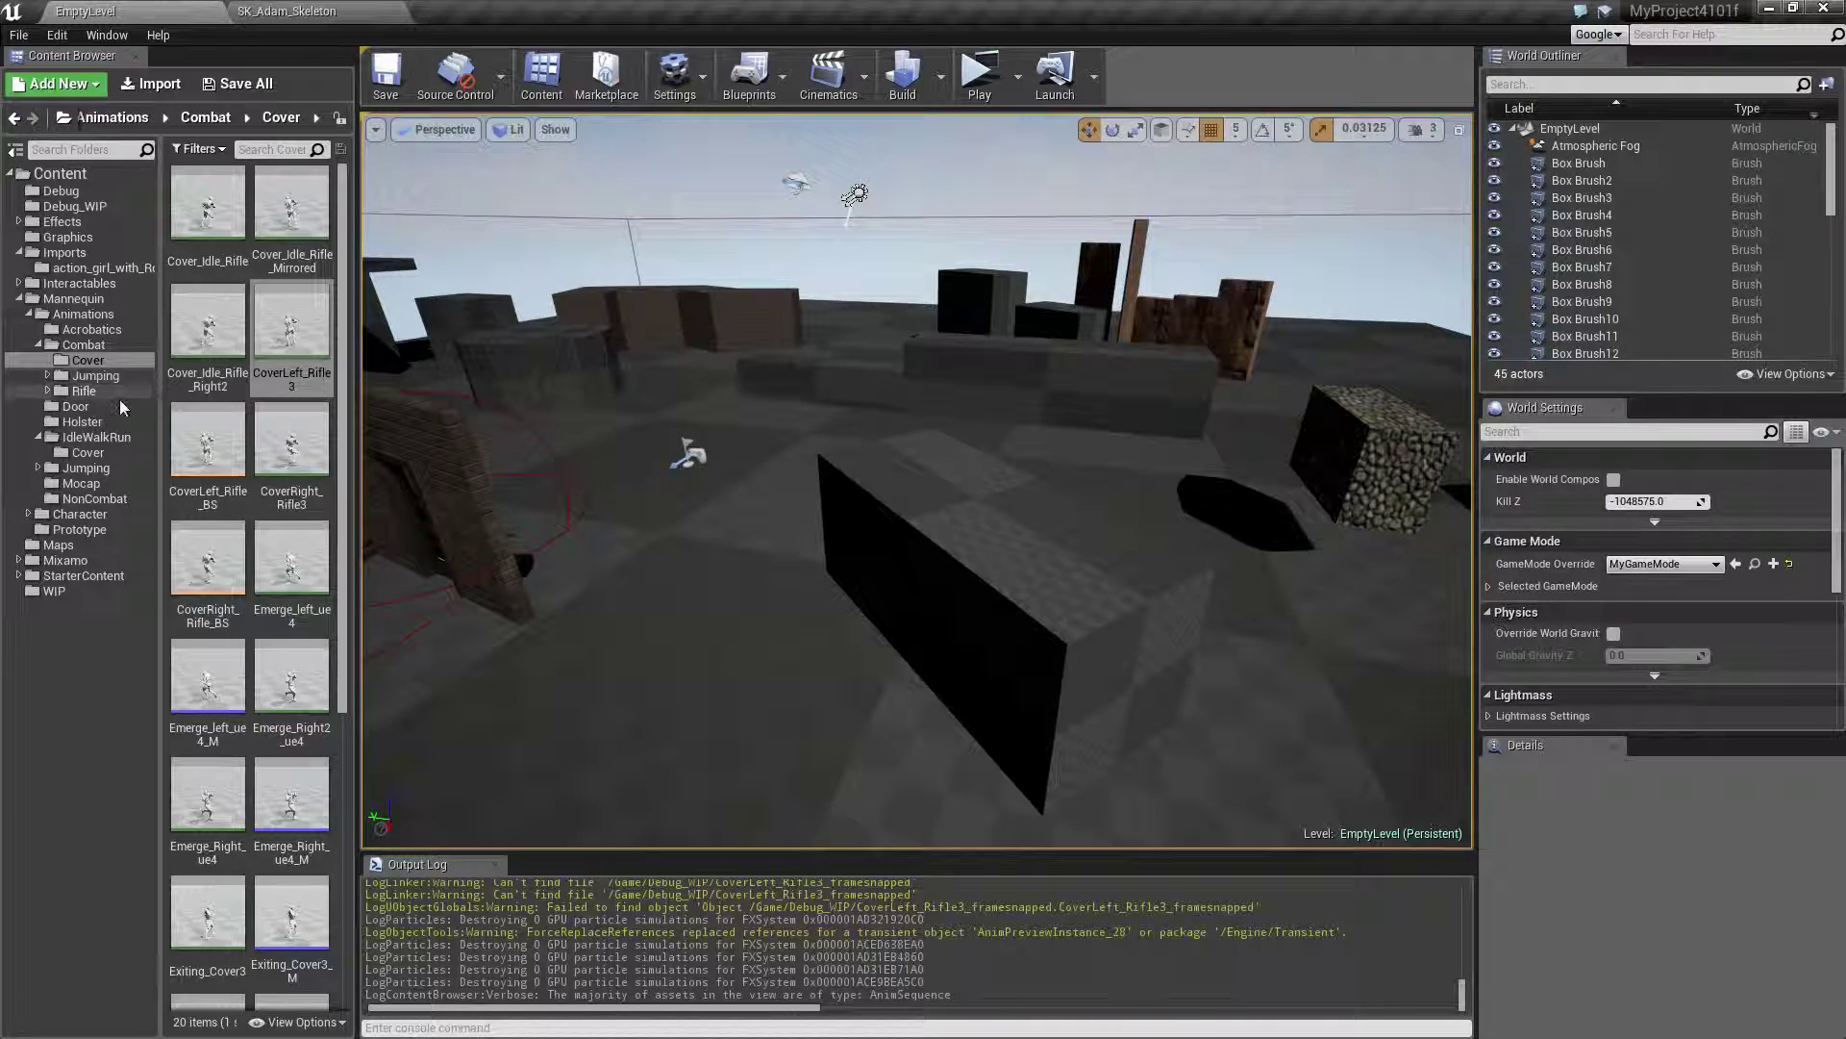
{"action": "left_click", "coordinate": [101, 455]}
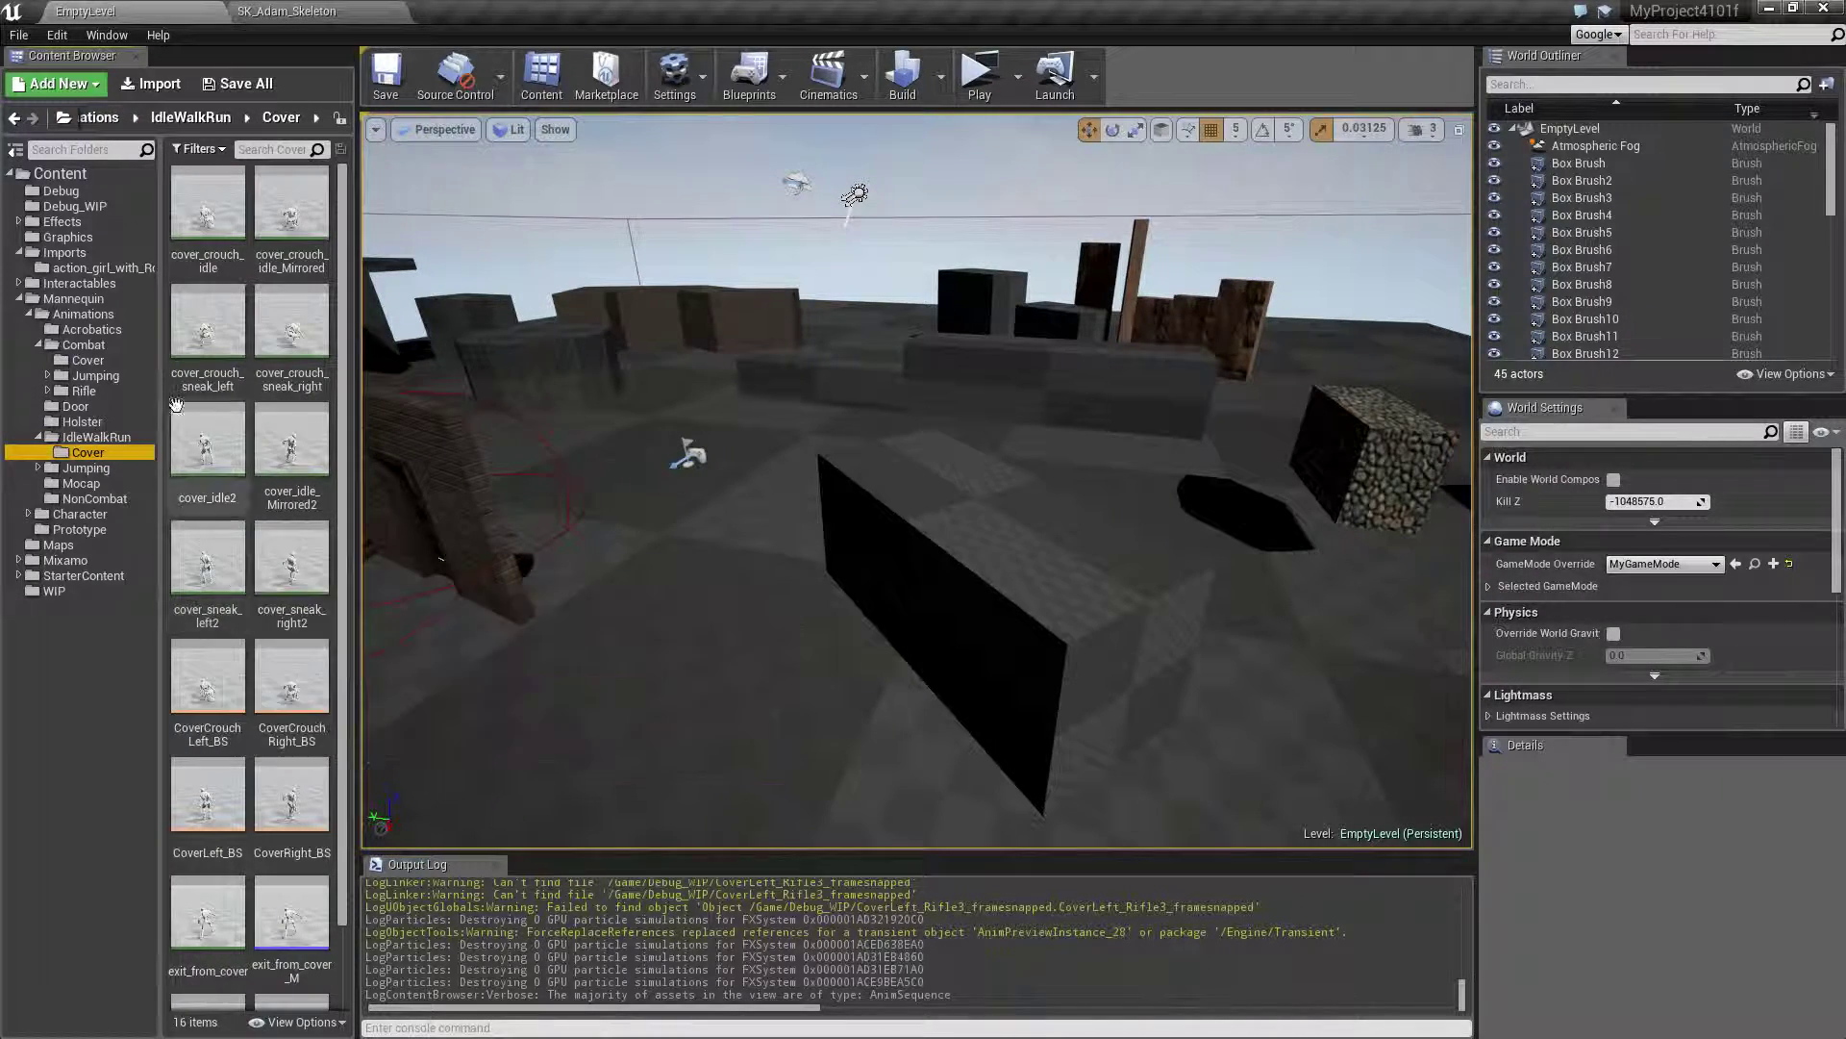
{"action": "double_click", "coordinate": [202, 359]}
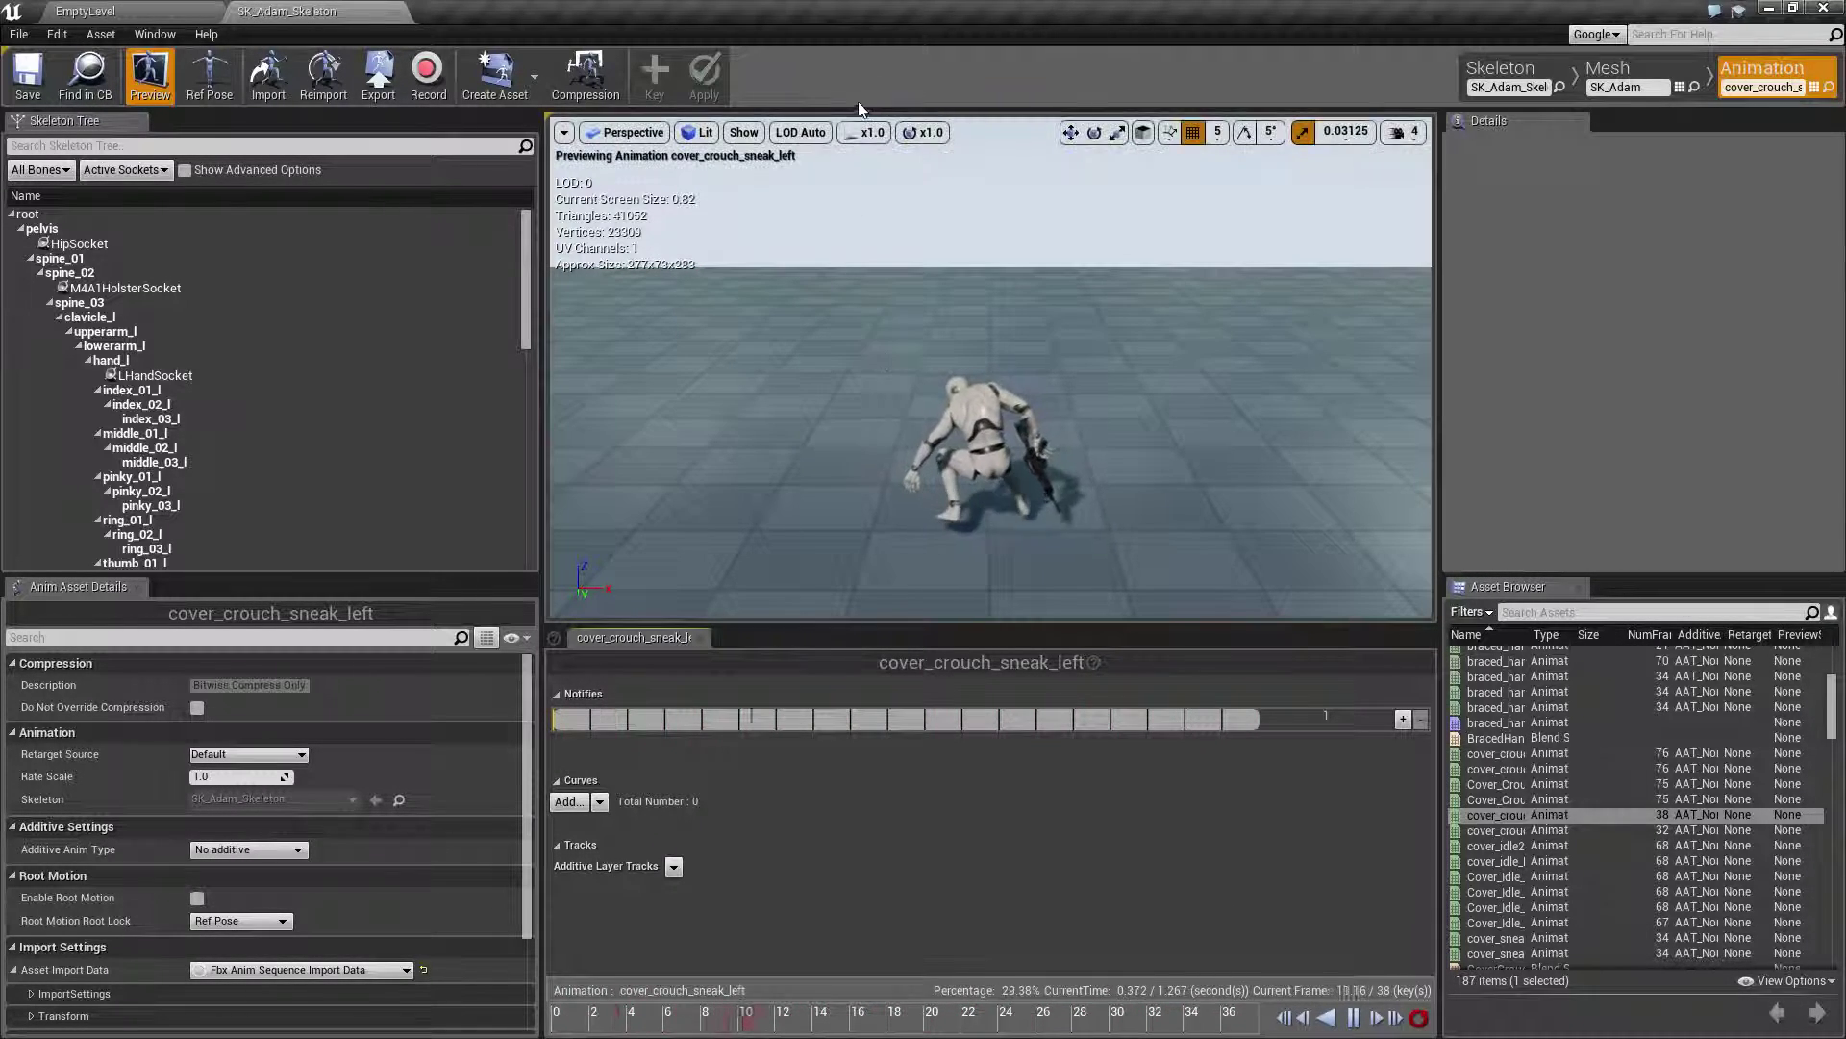
- Examine the crouching character's legs up close at x0.25 playback speed and restore x1.0 speed
{"action": "left_click", "coordinate": [865, 132]}
{"action": "left_click", "coordinate": [869, 191]}
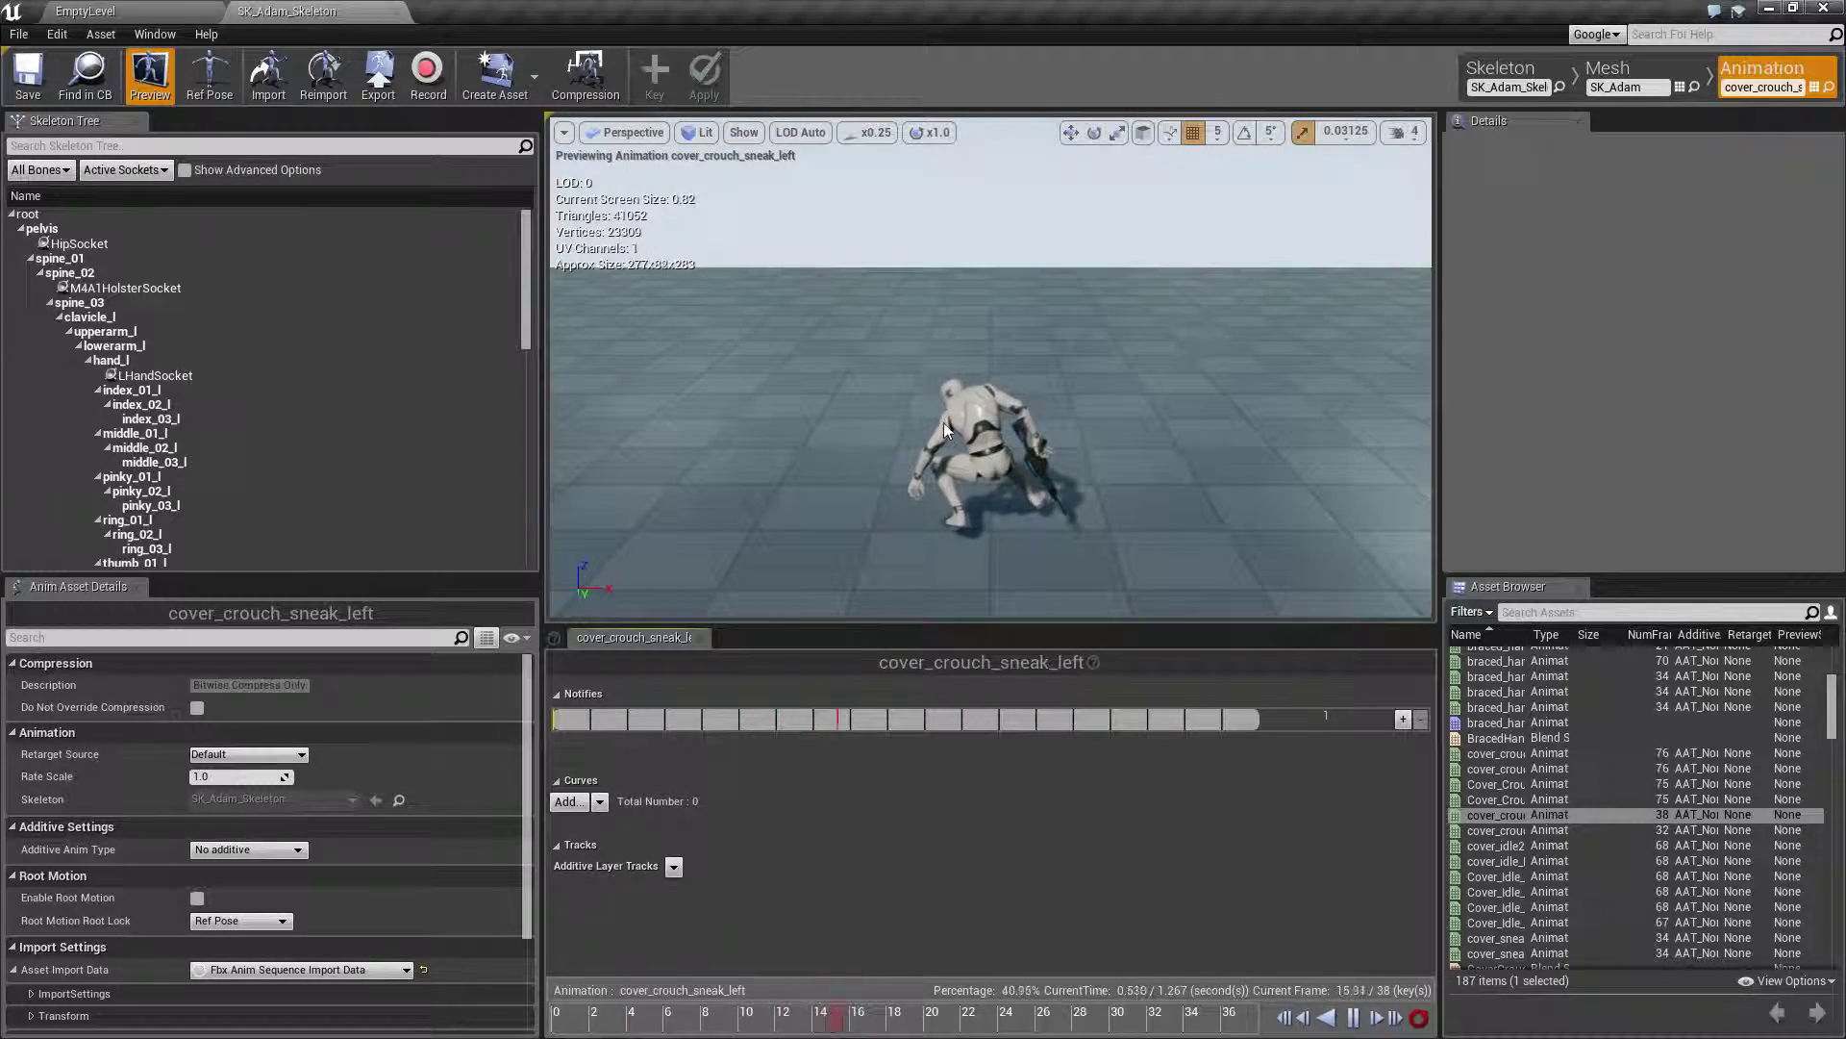
{"action": "scroll", "coordinate": [991, 365], "scroll_direction": "up", "scroll_amount": 10}
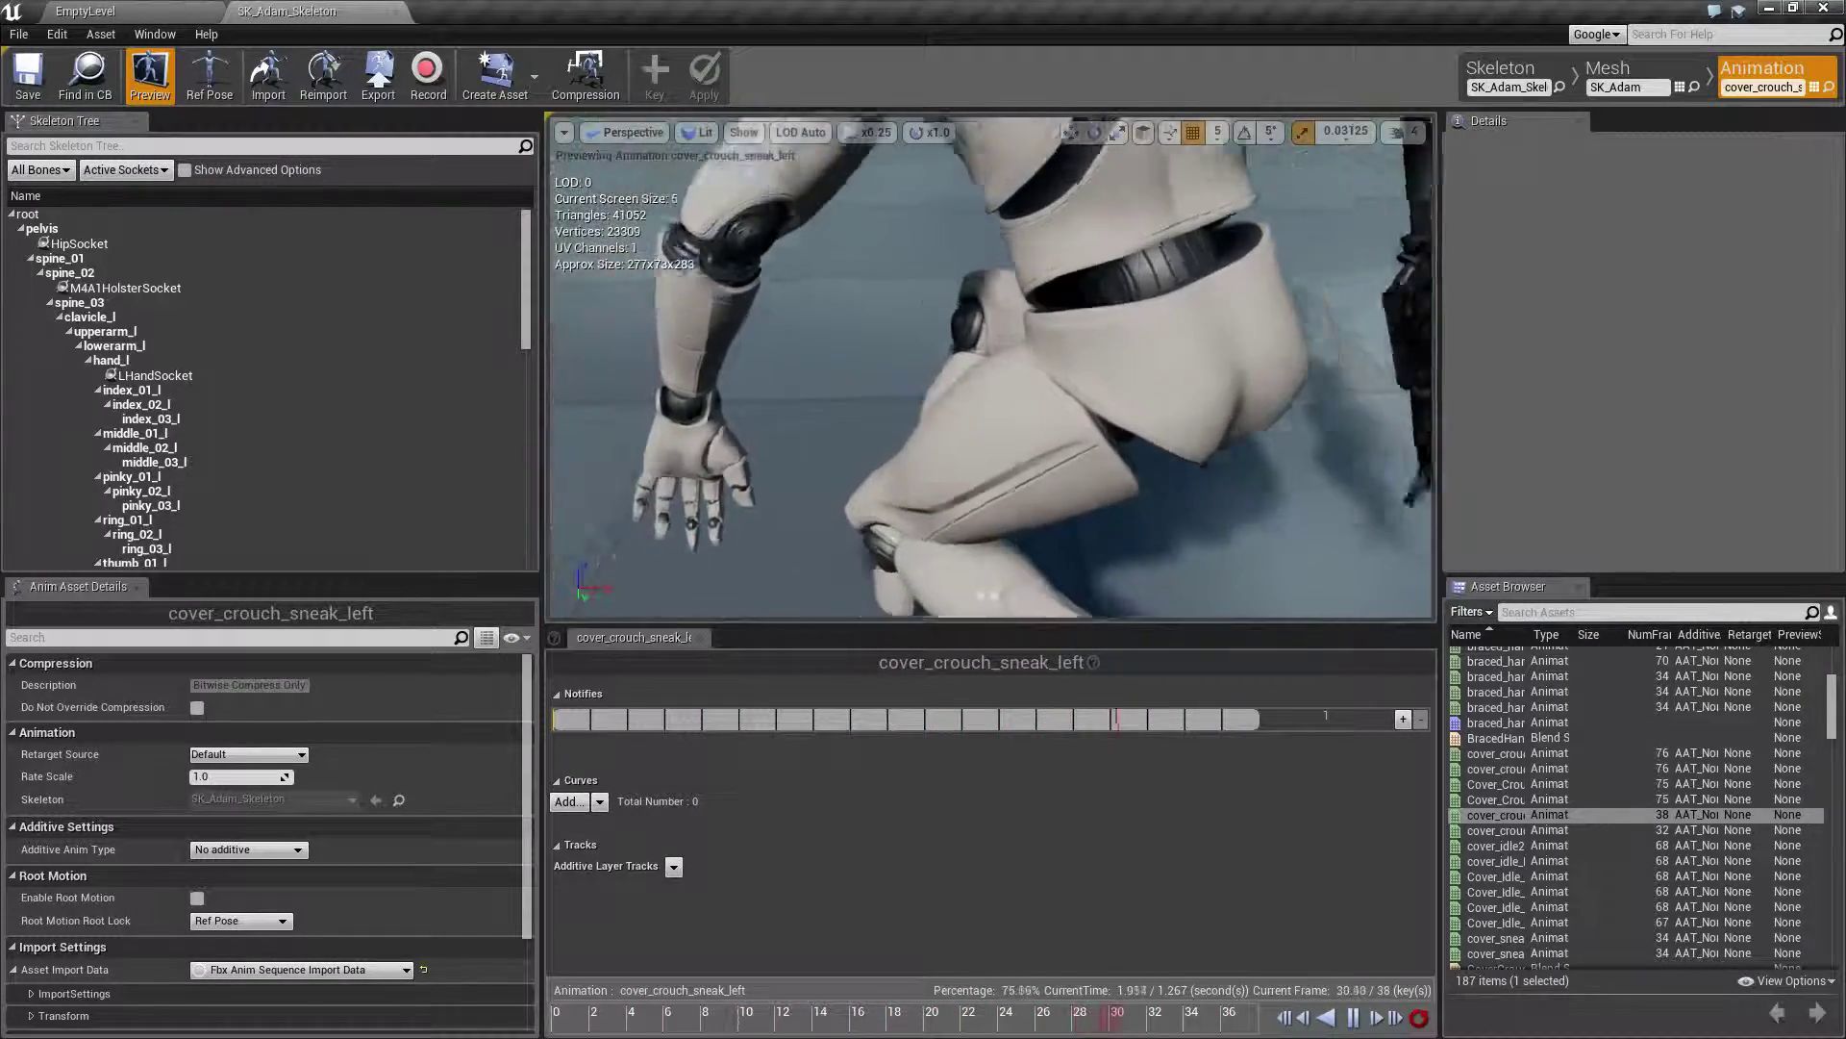
{"action": "right_click_drag", "start_coordinate": [979, 454], "coordinate": [978, 453]}
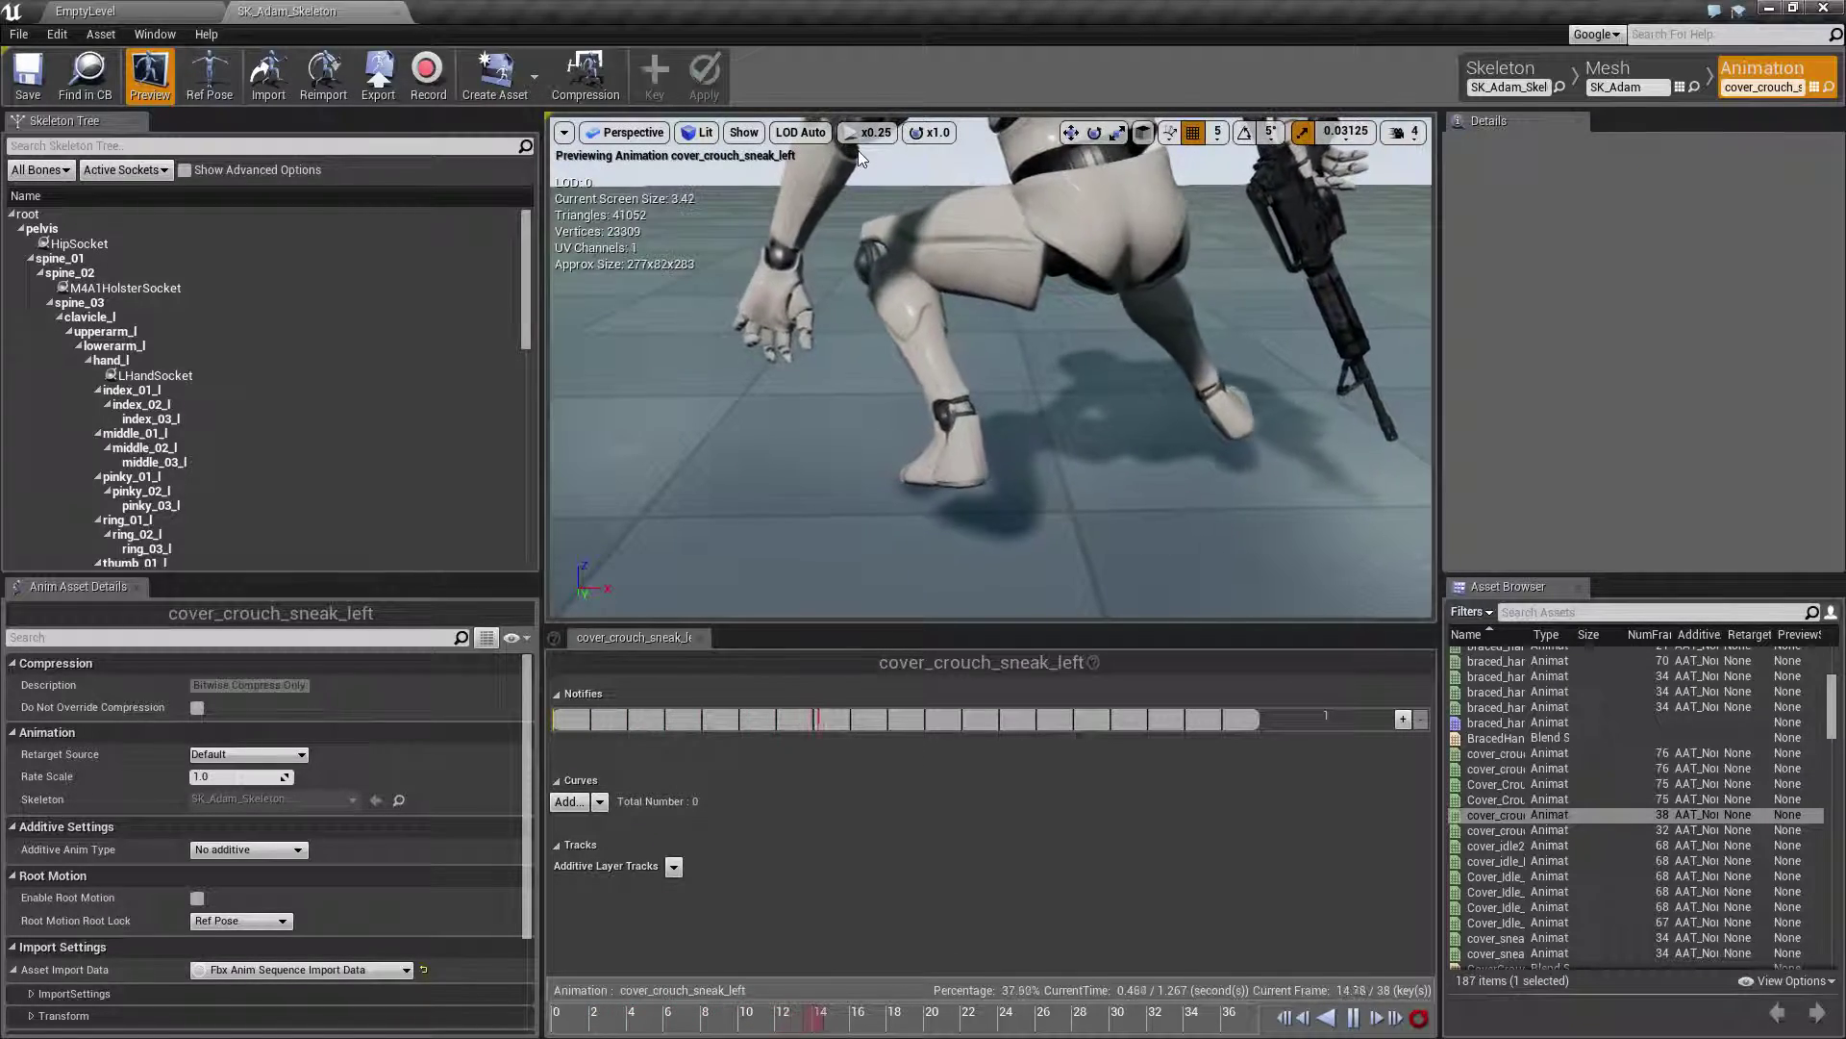
{"action": "left_click", "coordinate": [857, 140]}
{"action": "left_click", "coordinate": [868, 233]}
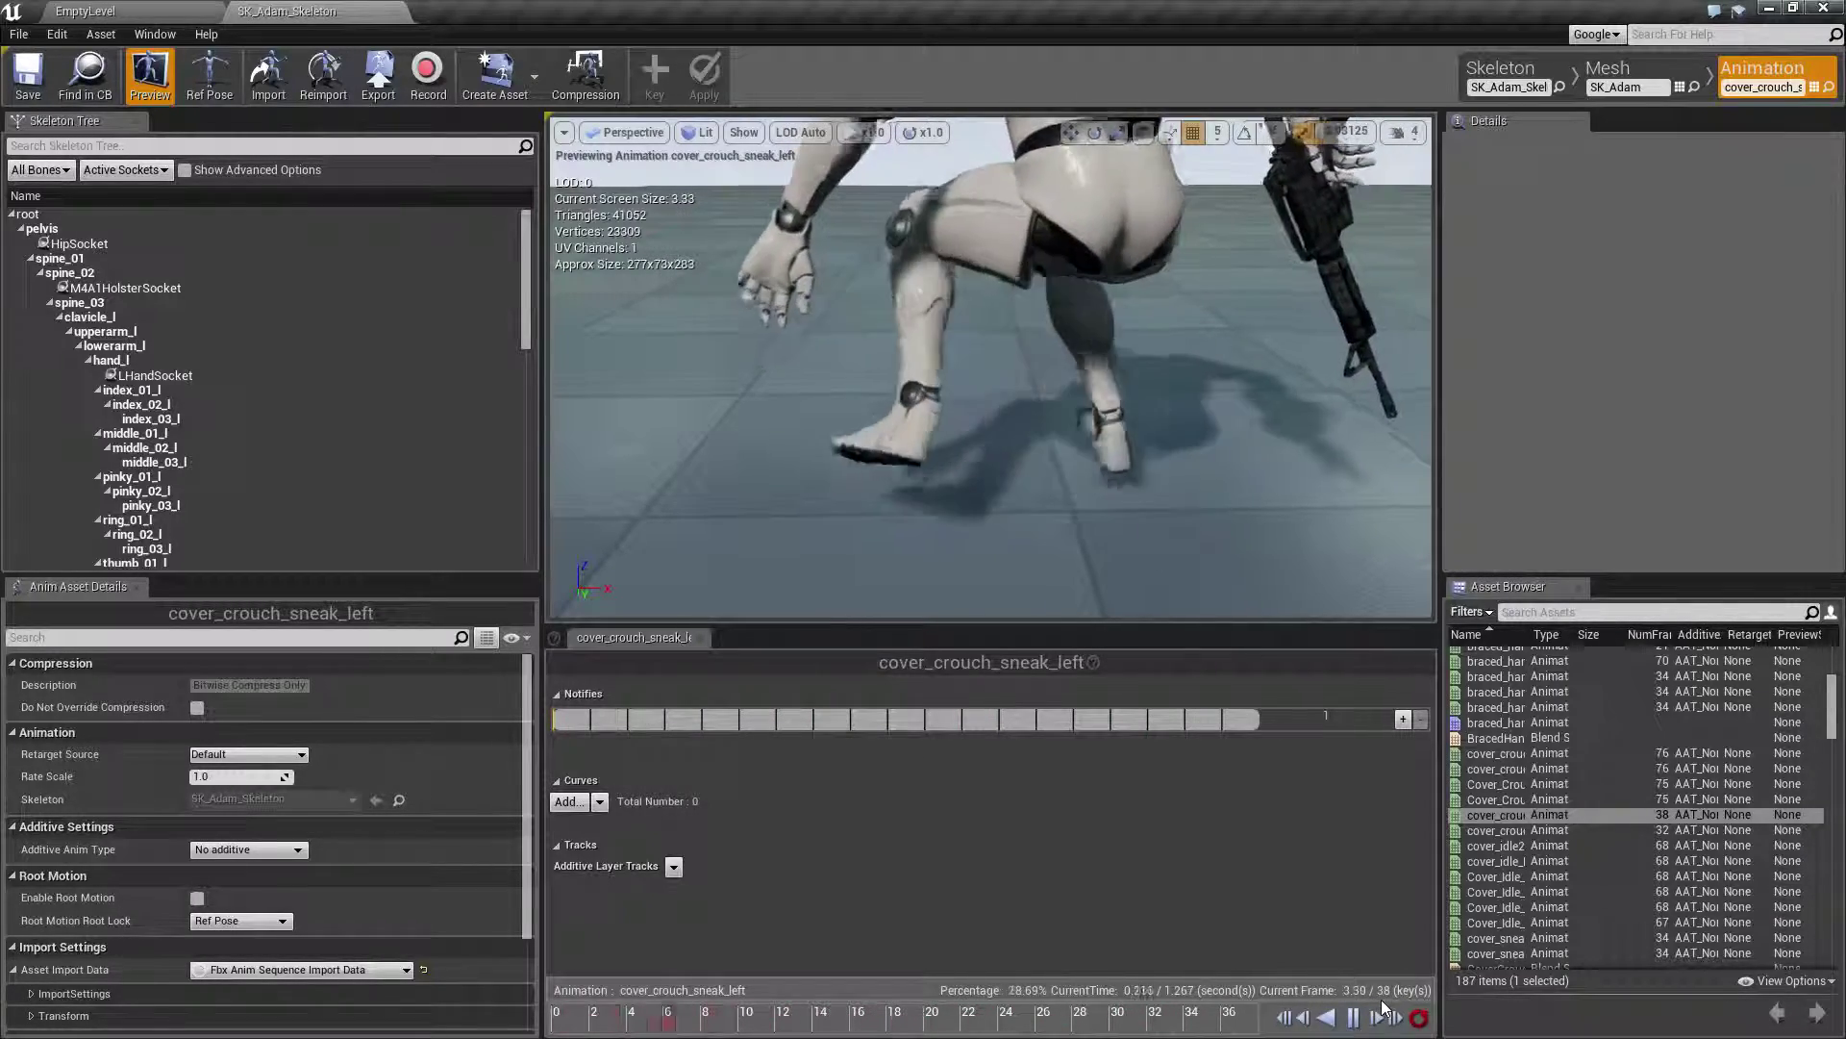
- Reopen CoverLeft_Rifle3 from the Combat/Cover folder and examine the character's hands and rifle up close
{"action": "left_click", "coordinate": [171, 9]}
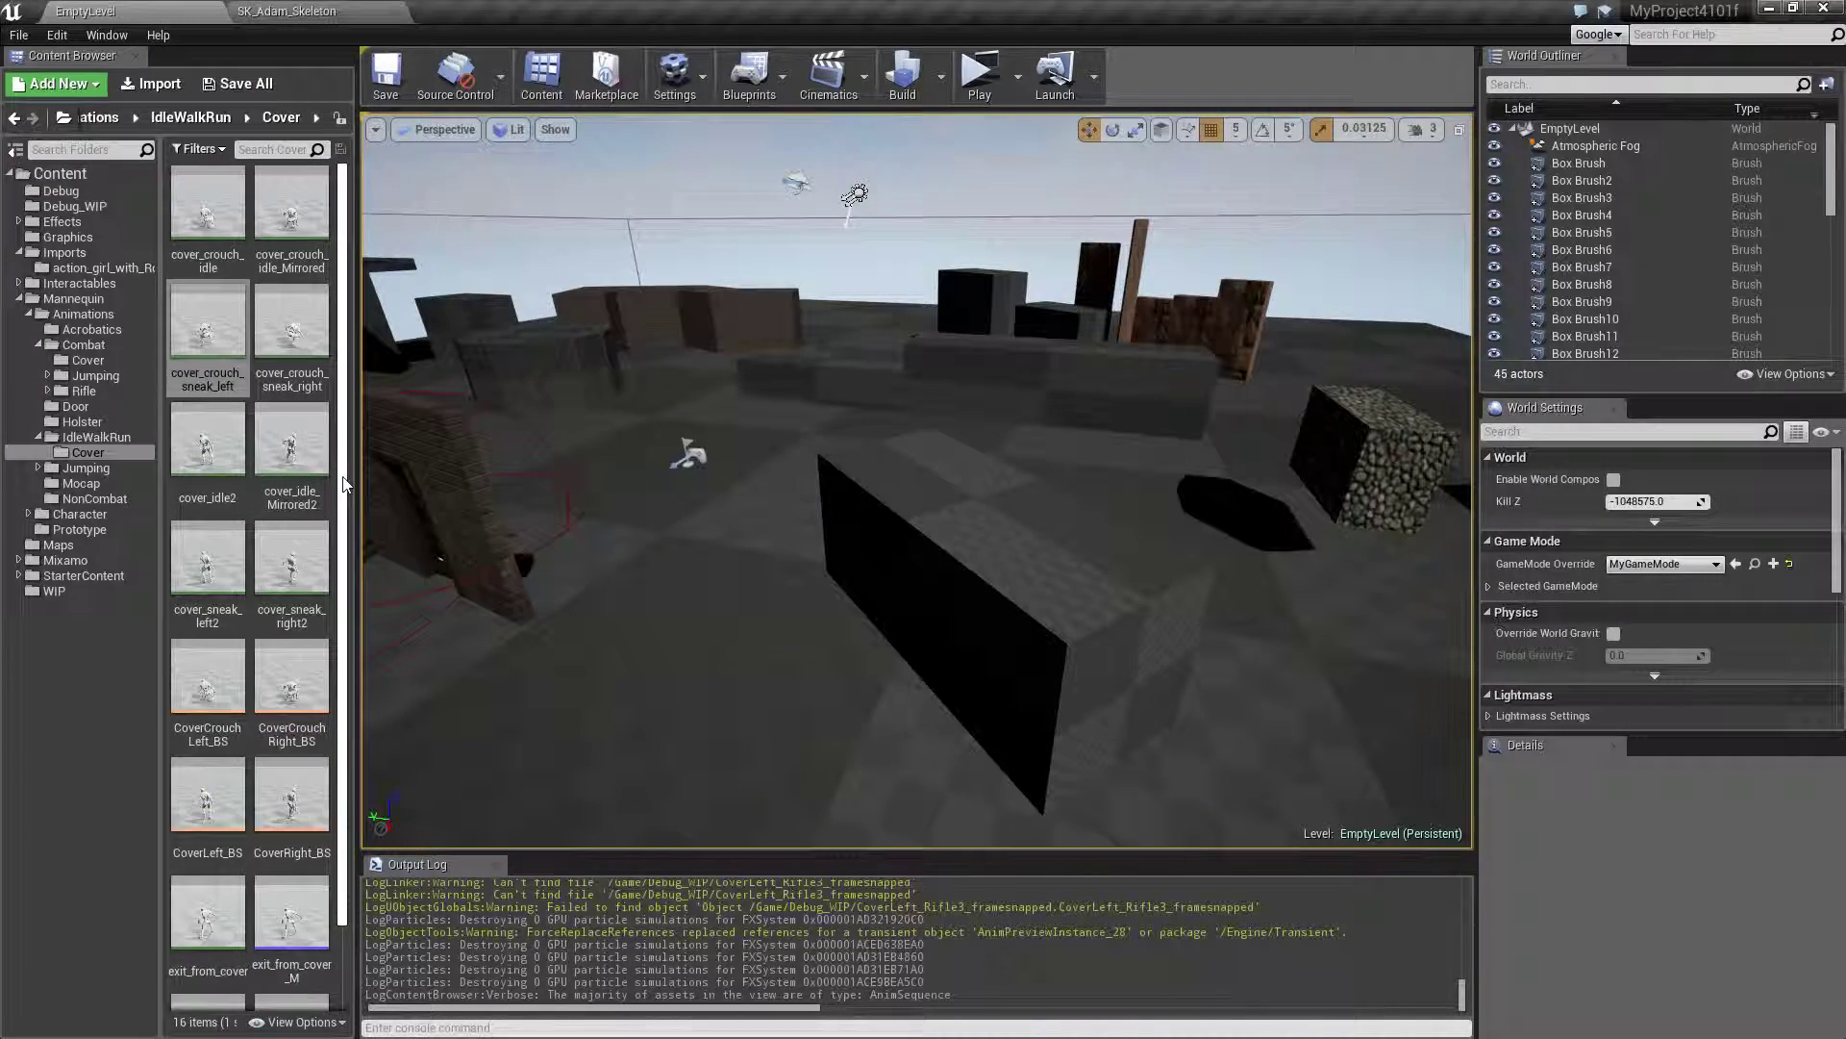
{"action": "mouse_move", "coordinate": [224, 310]}
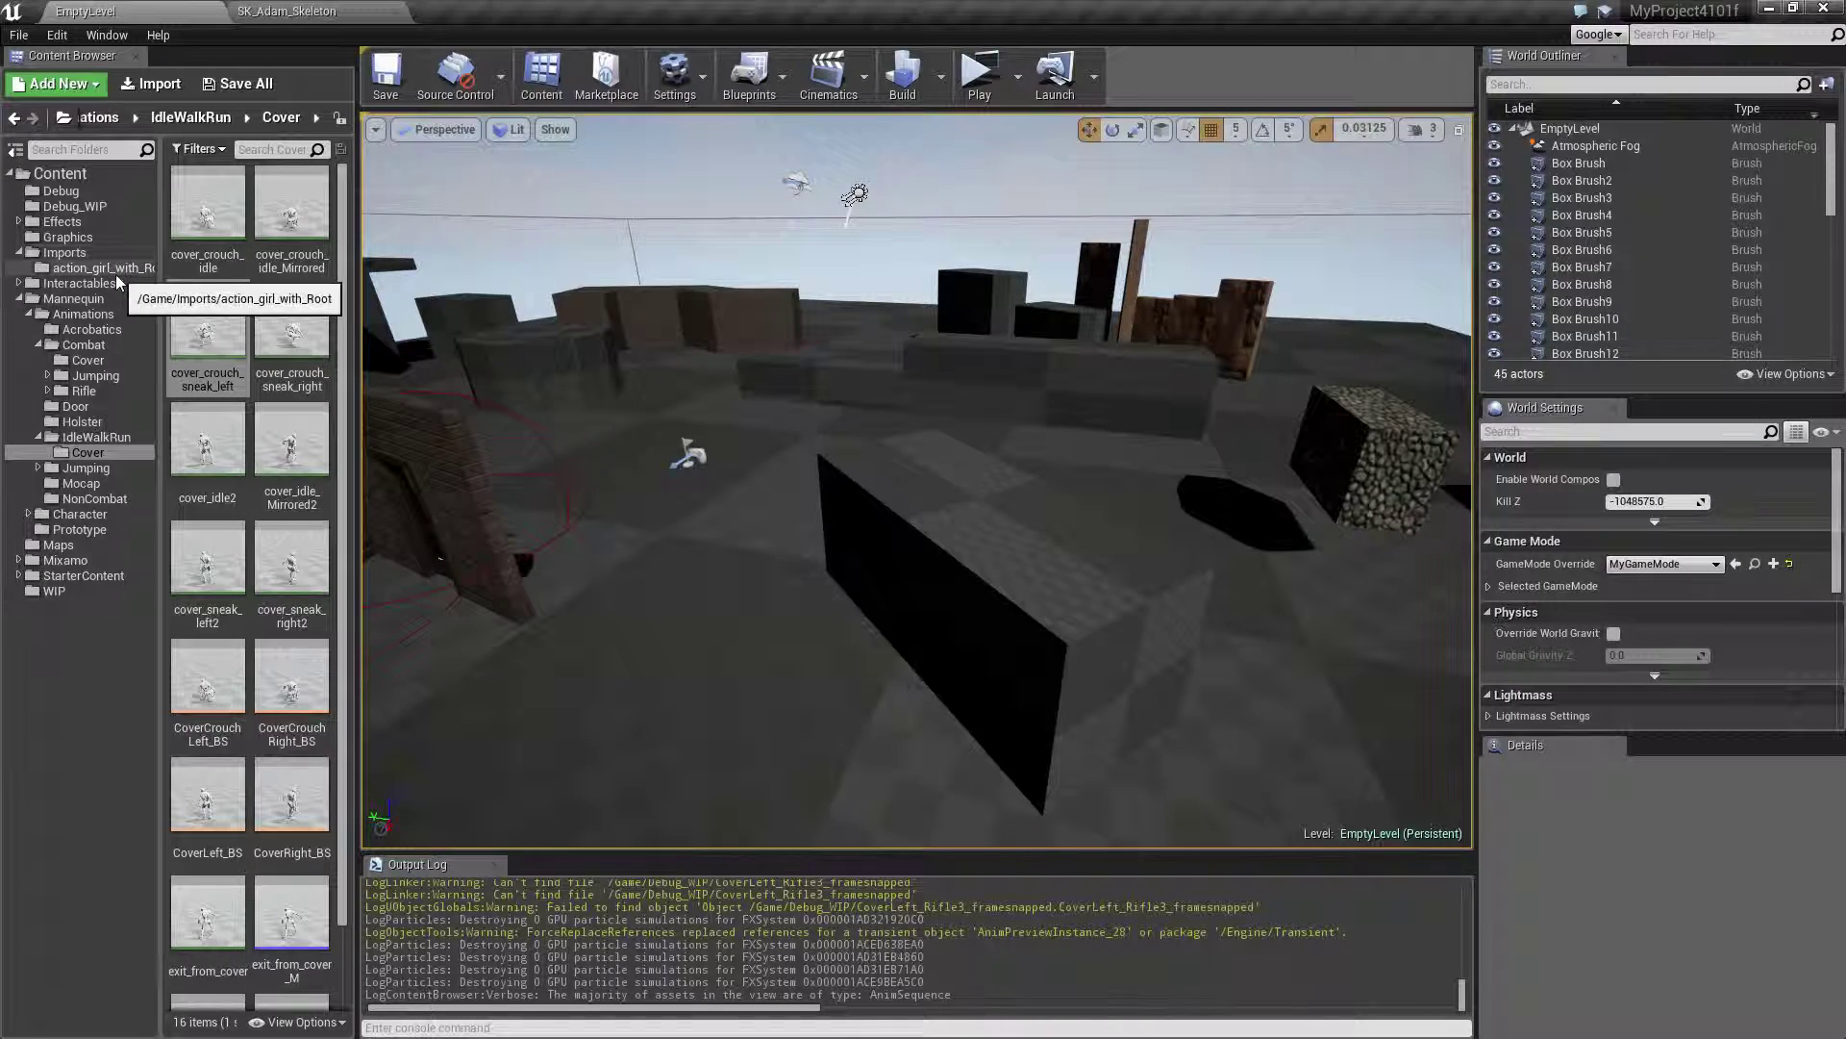
{"action": "left_click", "coordinate": [88, 360]}
{"action": "mouse_move", "coordinate": [251, 483]}
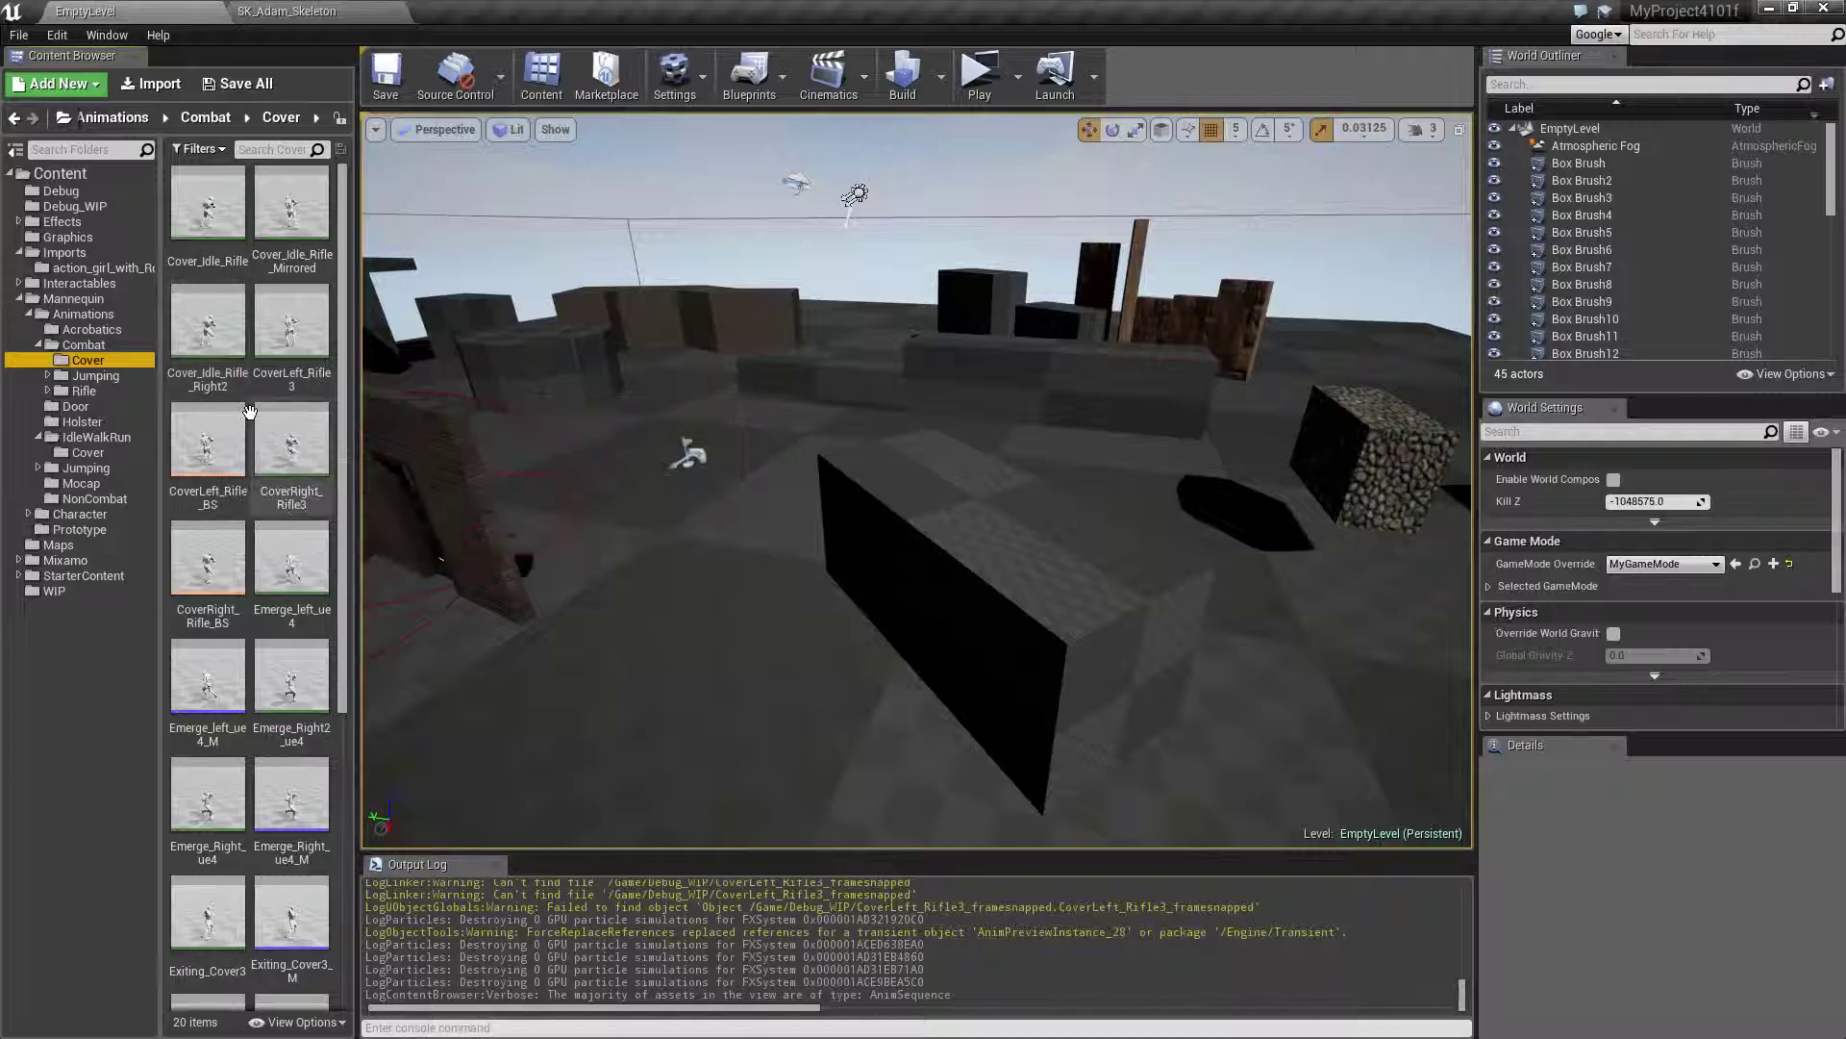
{"action": "double_click", "coordinate": [306, 335]}
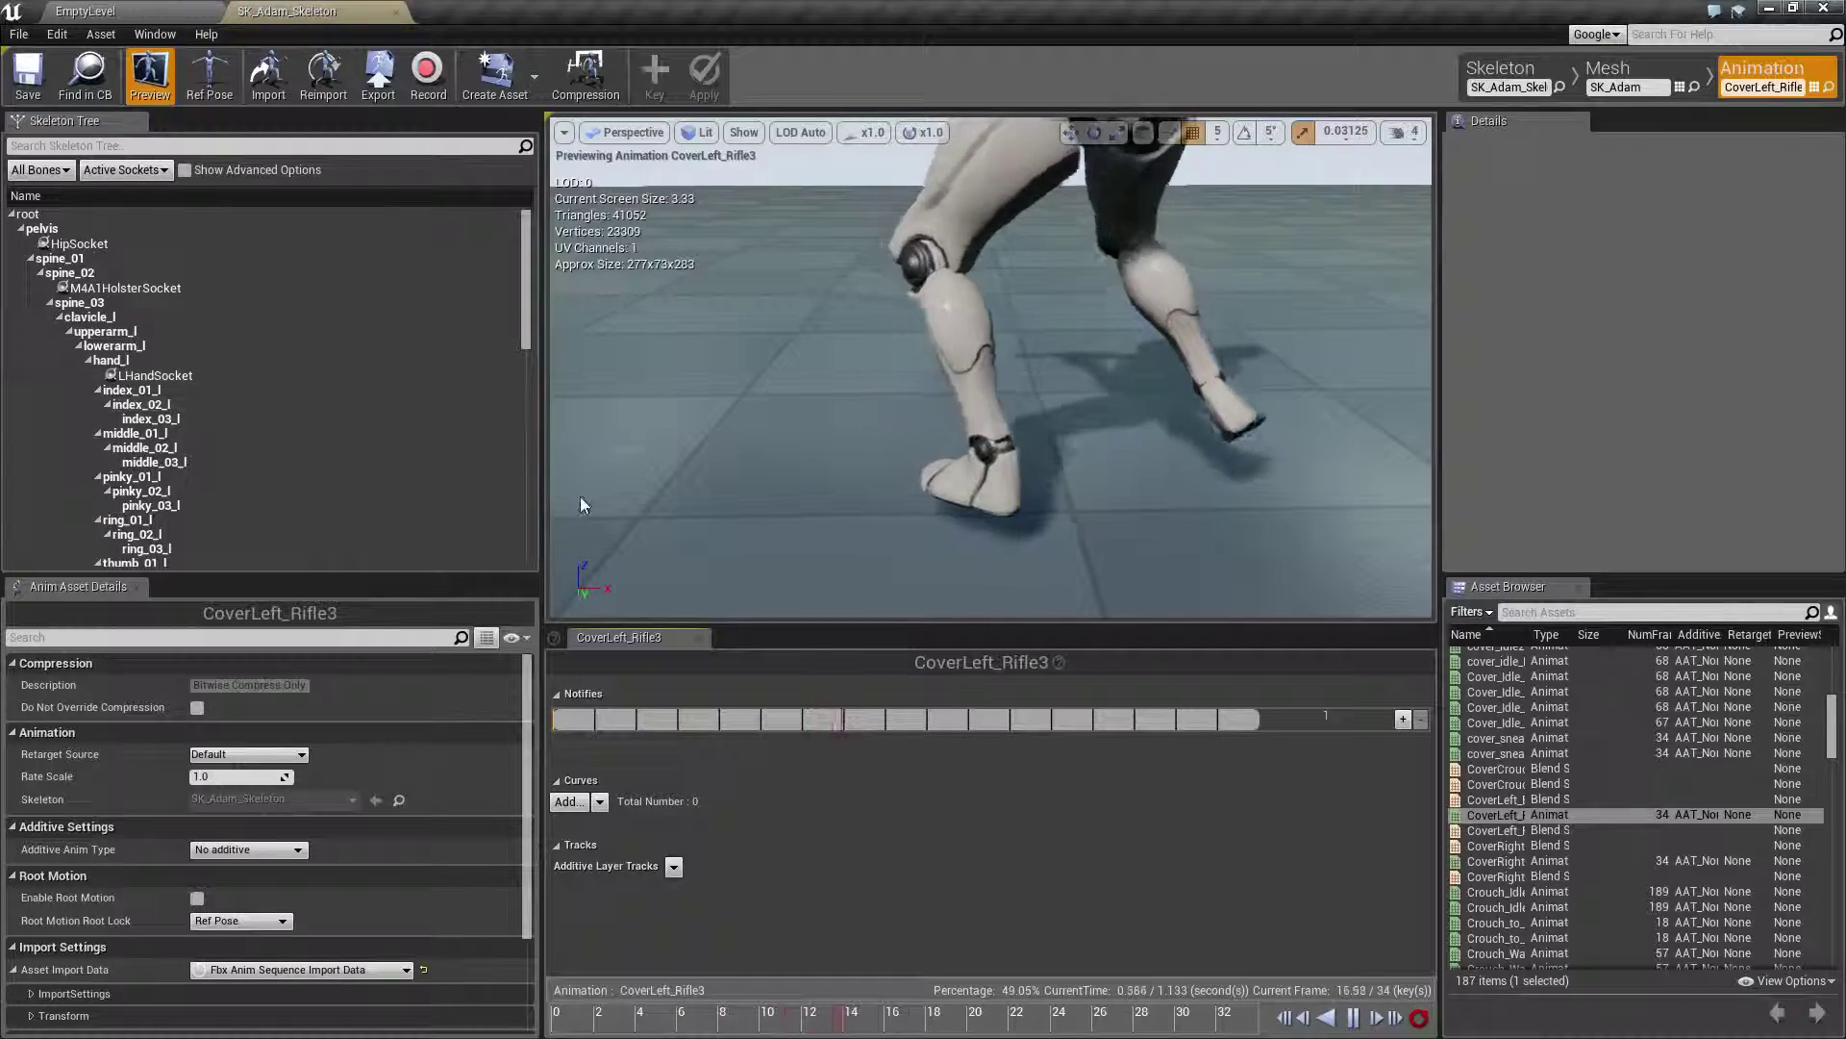
{"action": "right_click_drag", "start_coordinate": [911, 397], "coordinate": [1096, 351]}
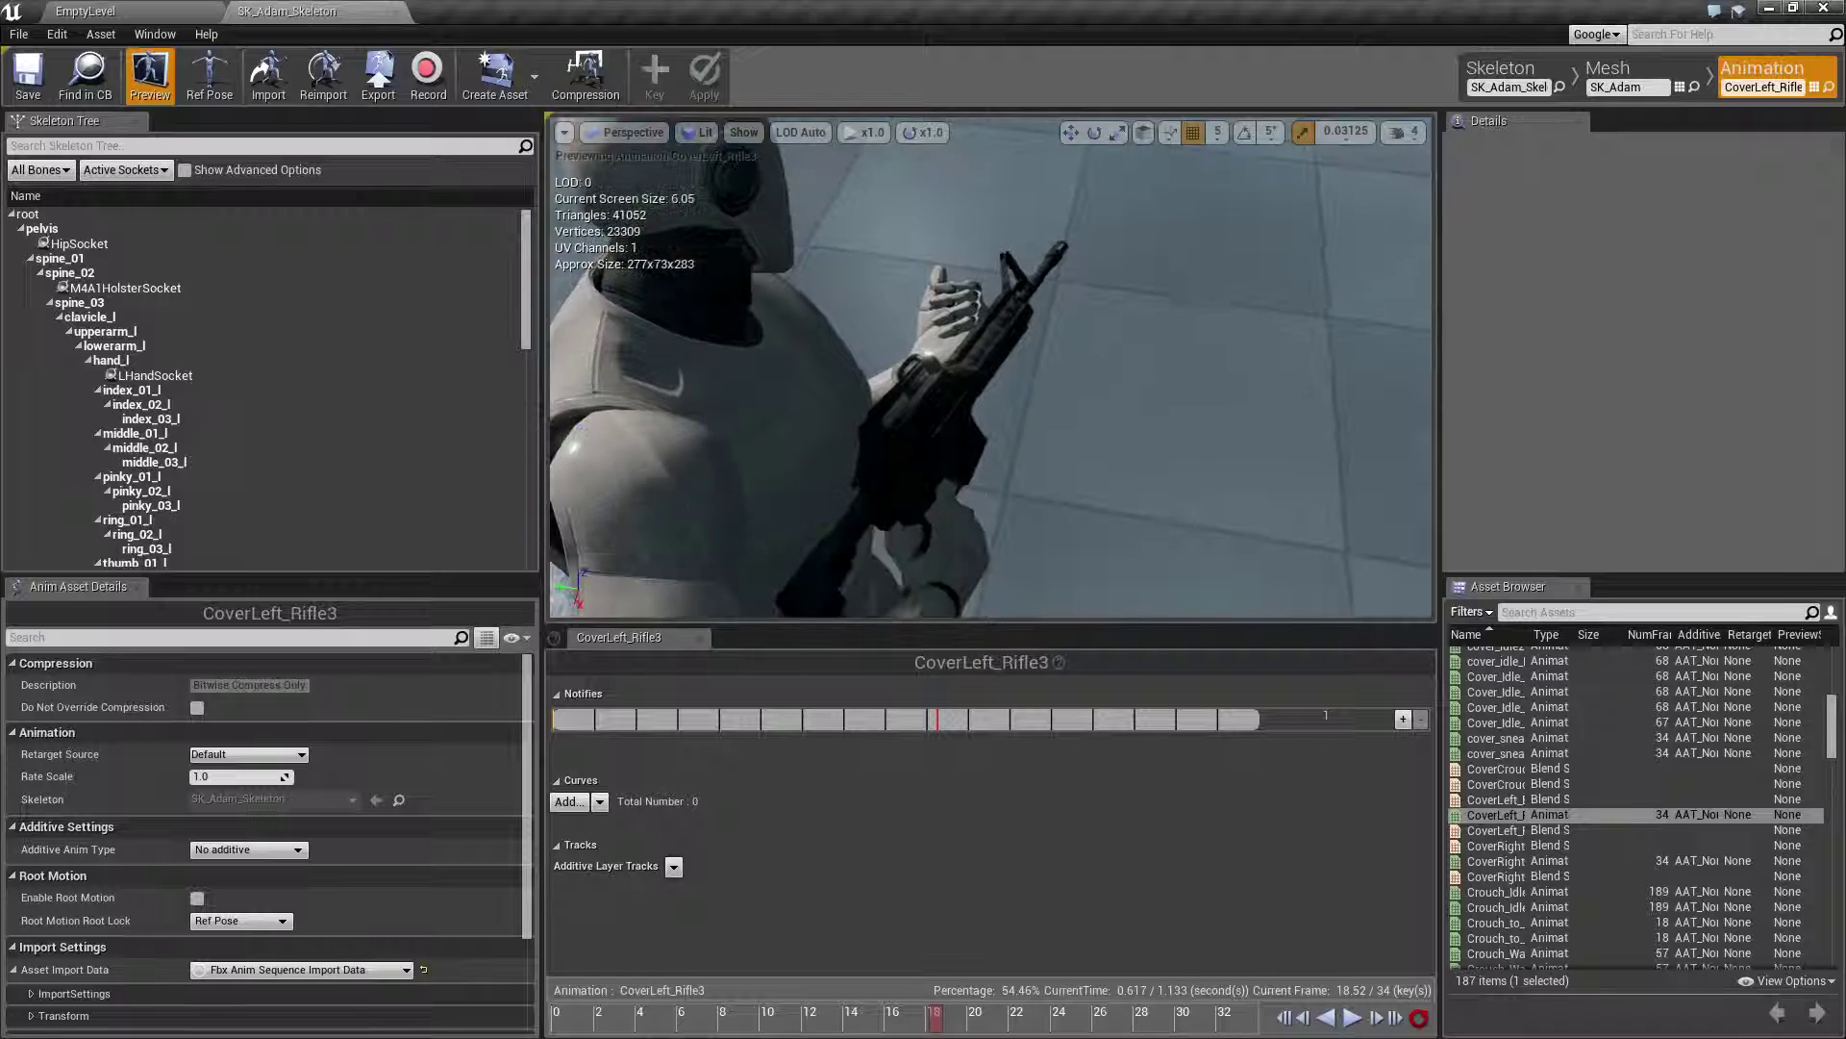
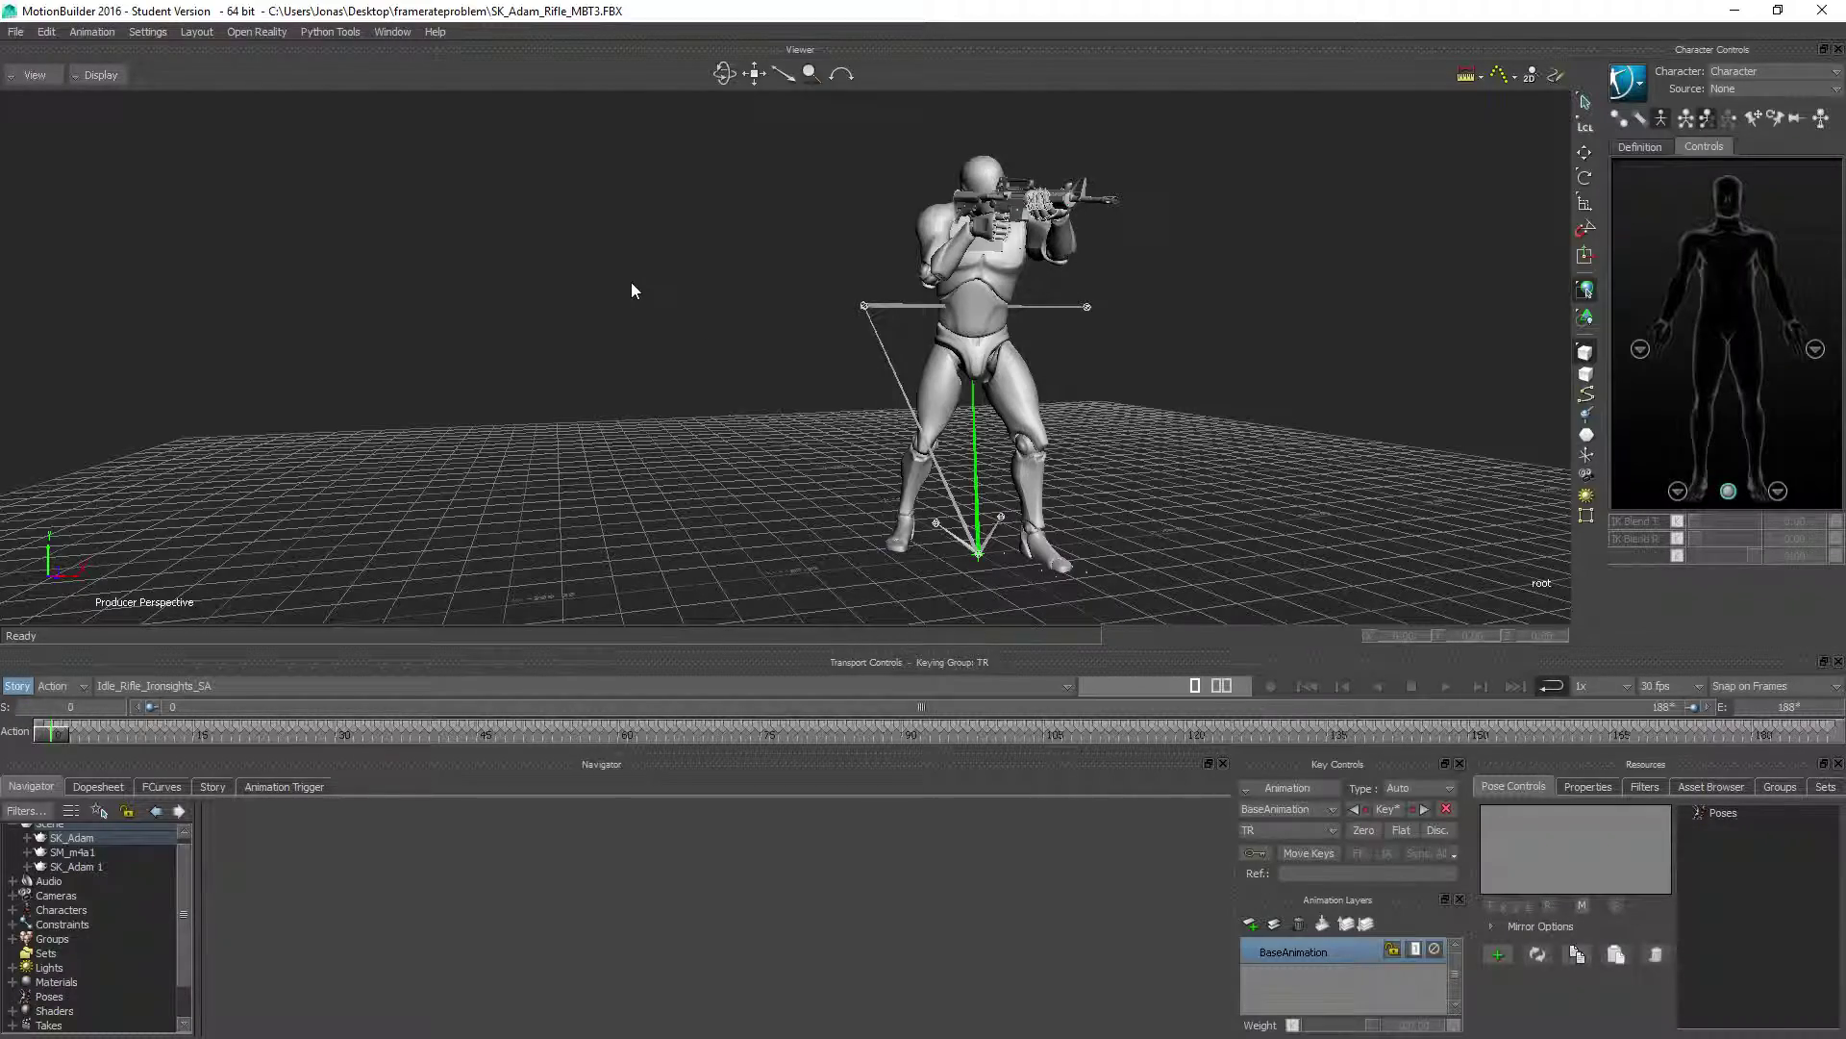
- In MotionBuilder, play the Idle_Rifle_Ironsights_SA take and unparent the root joint from SK_Adam
{"action": "left_click_drag", "start_coordinate": [688, 250], "coordinate": [985, 475], "text": "shift"}
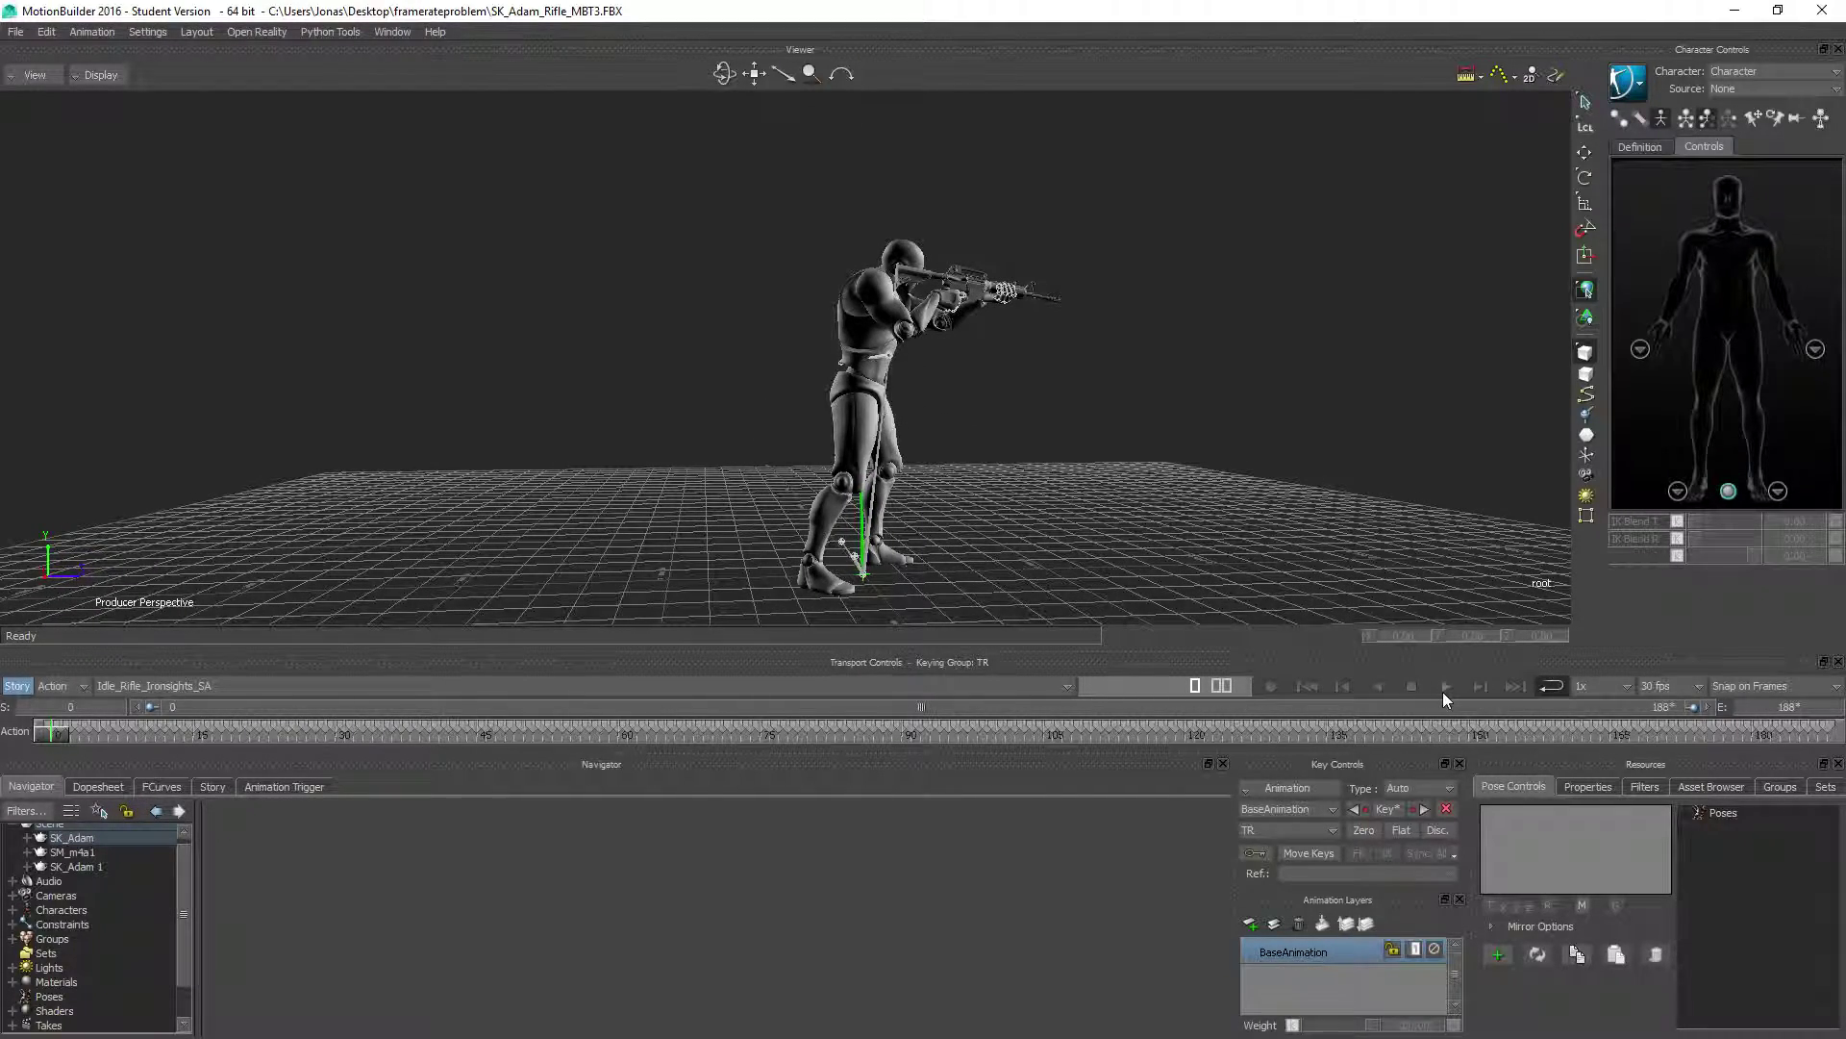
{"action": "left_click", "coordinate": [1445, 687]}
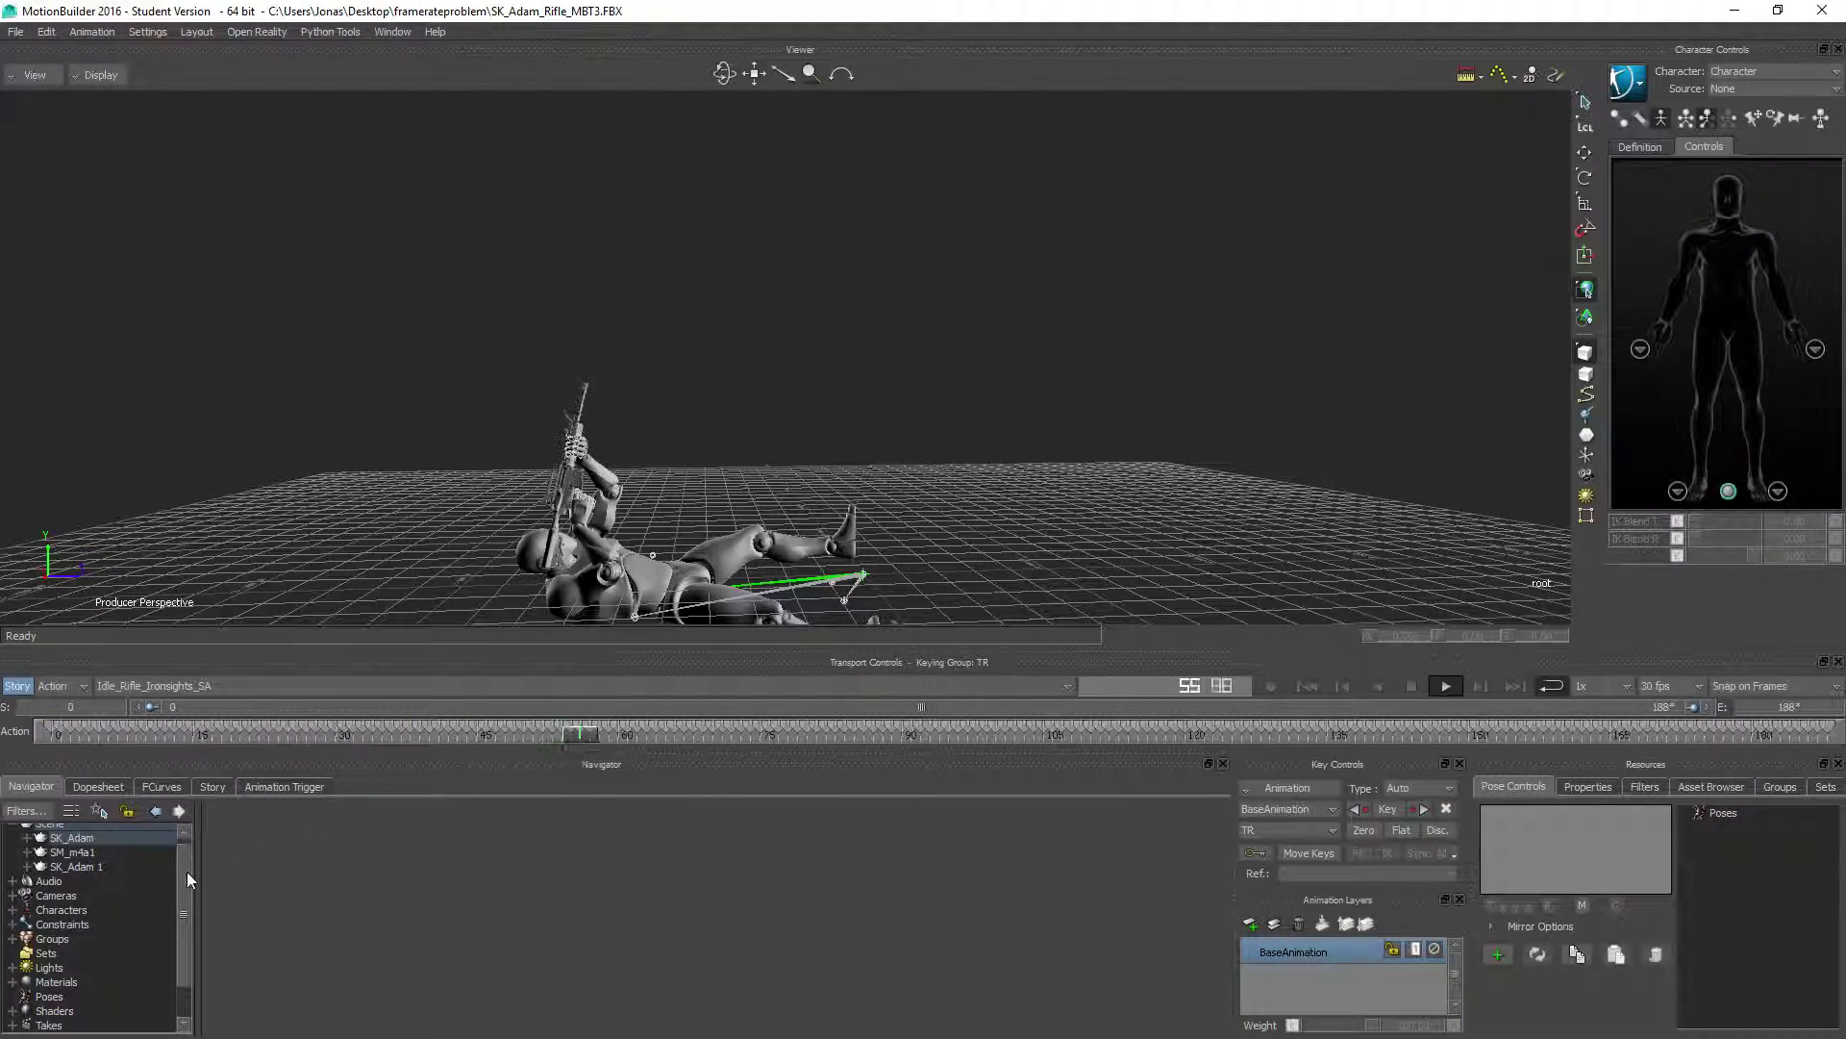
{"action": "scroll", "coordinate": [71, 869], "scroll_direction": "up", "scroll_amount": 1}
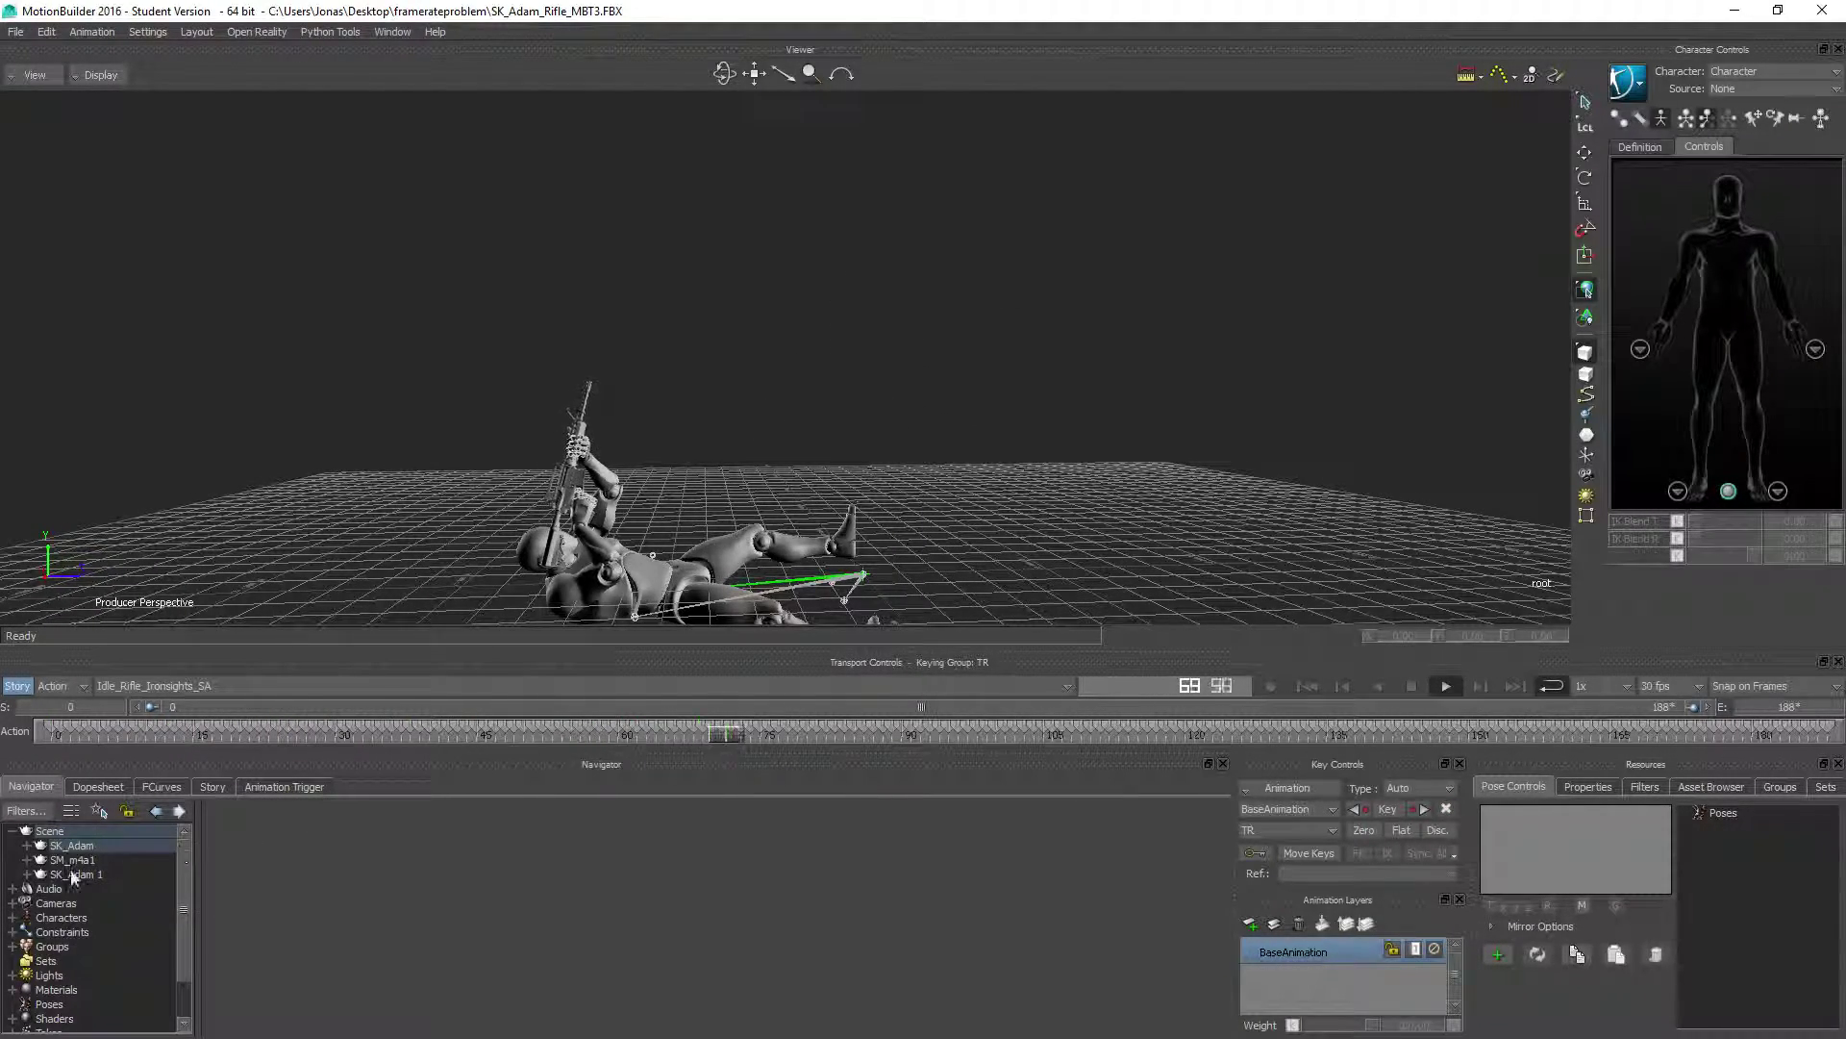
{"action": "left_click", "coordinate": [27, 847]}
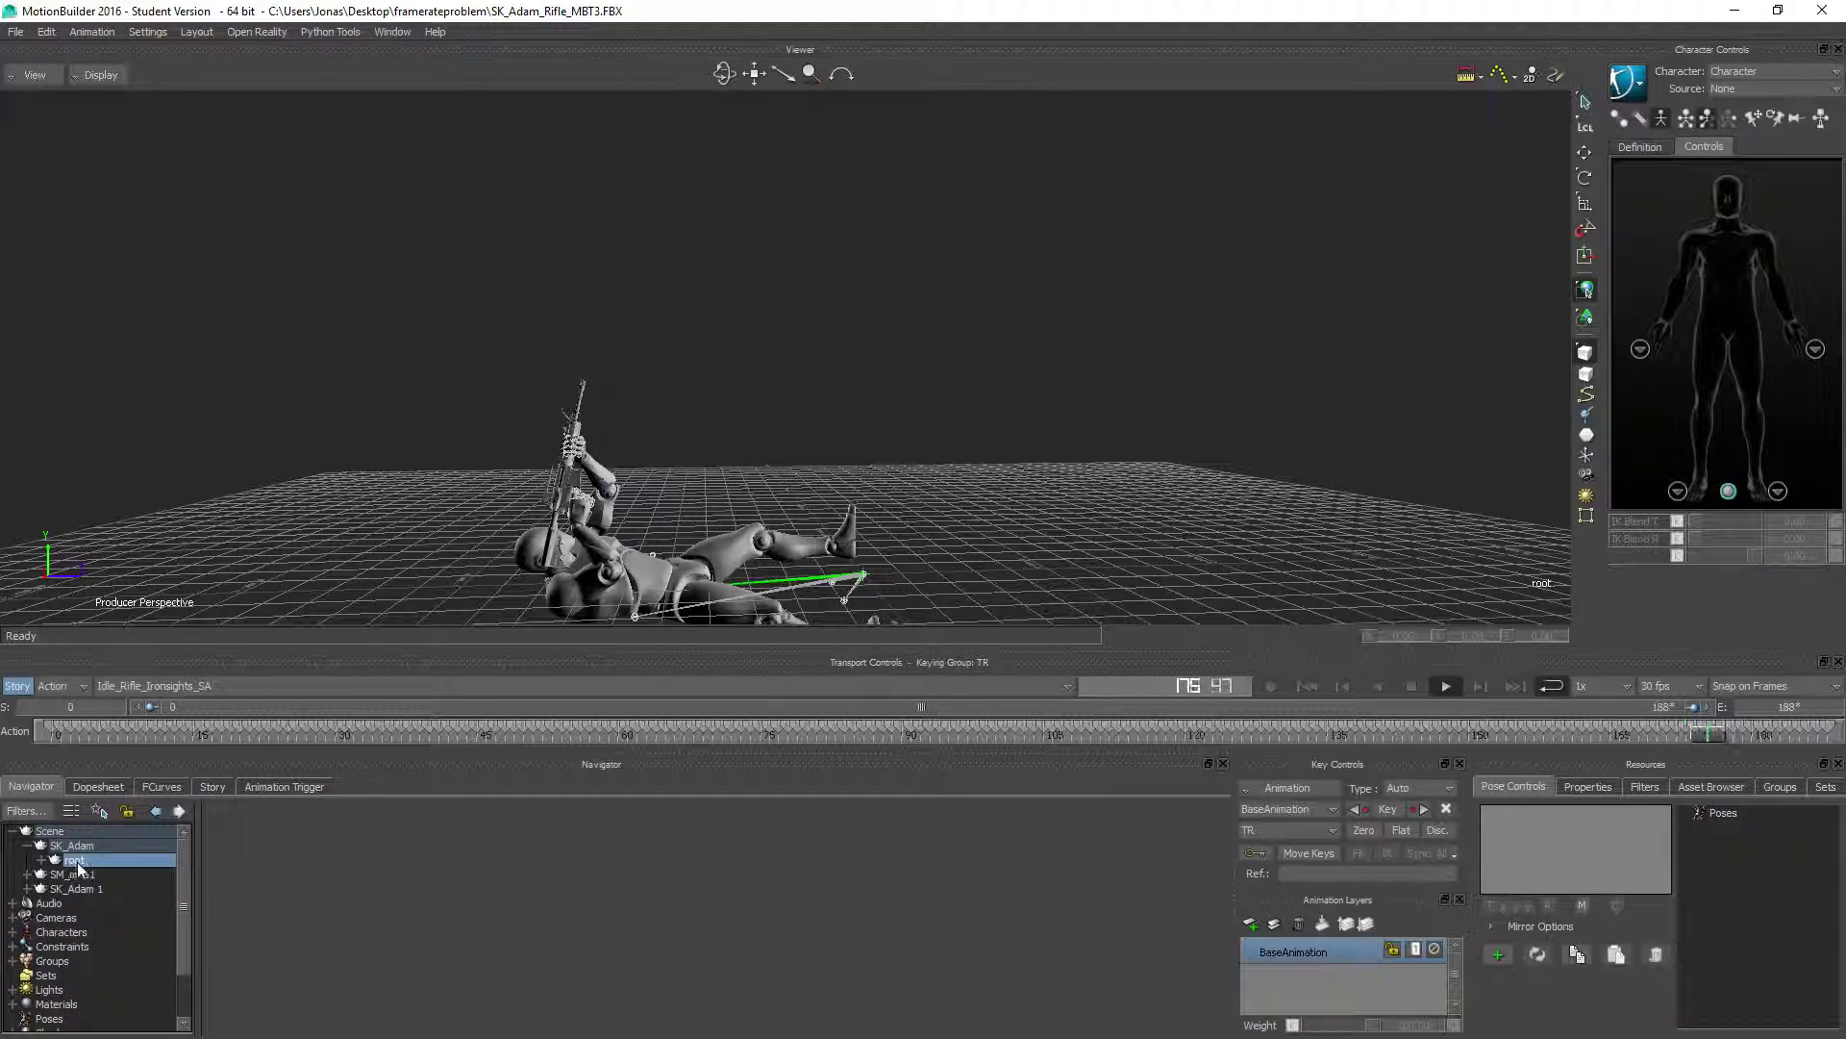
{"action": "right_click", "coordinate": [76, 860]}
{"action": "mouse_move", "coordinate": [175, 633]}
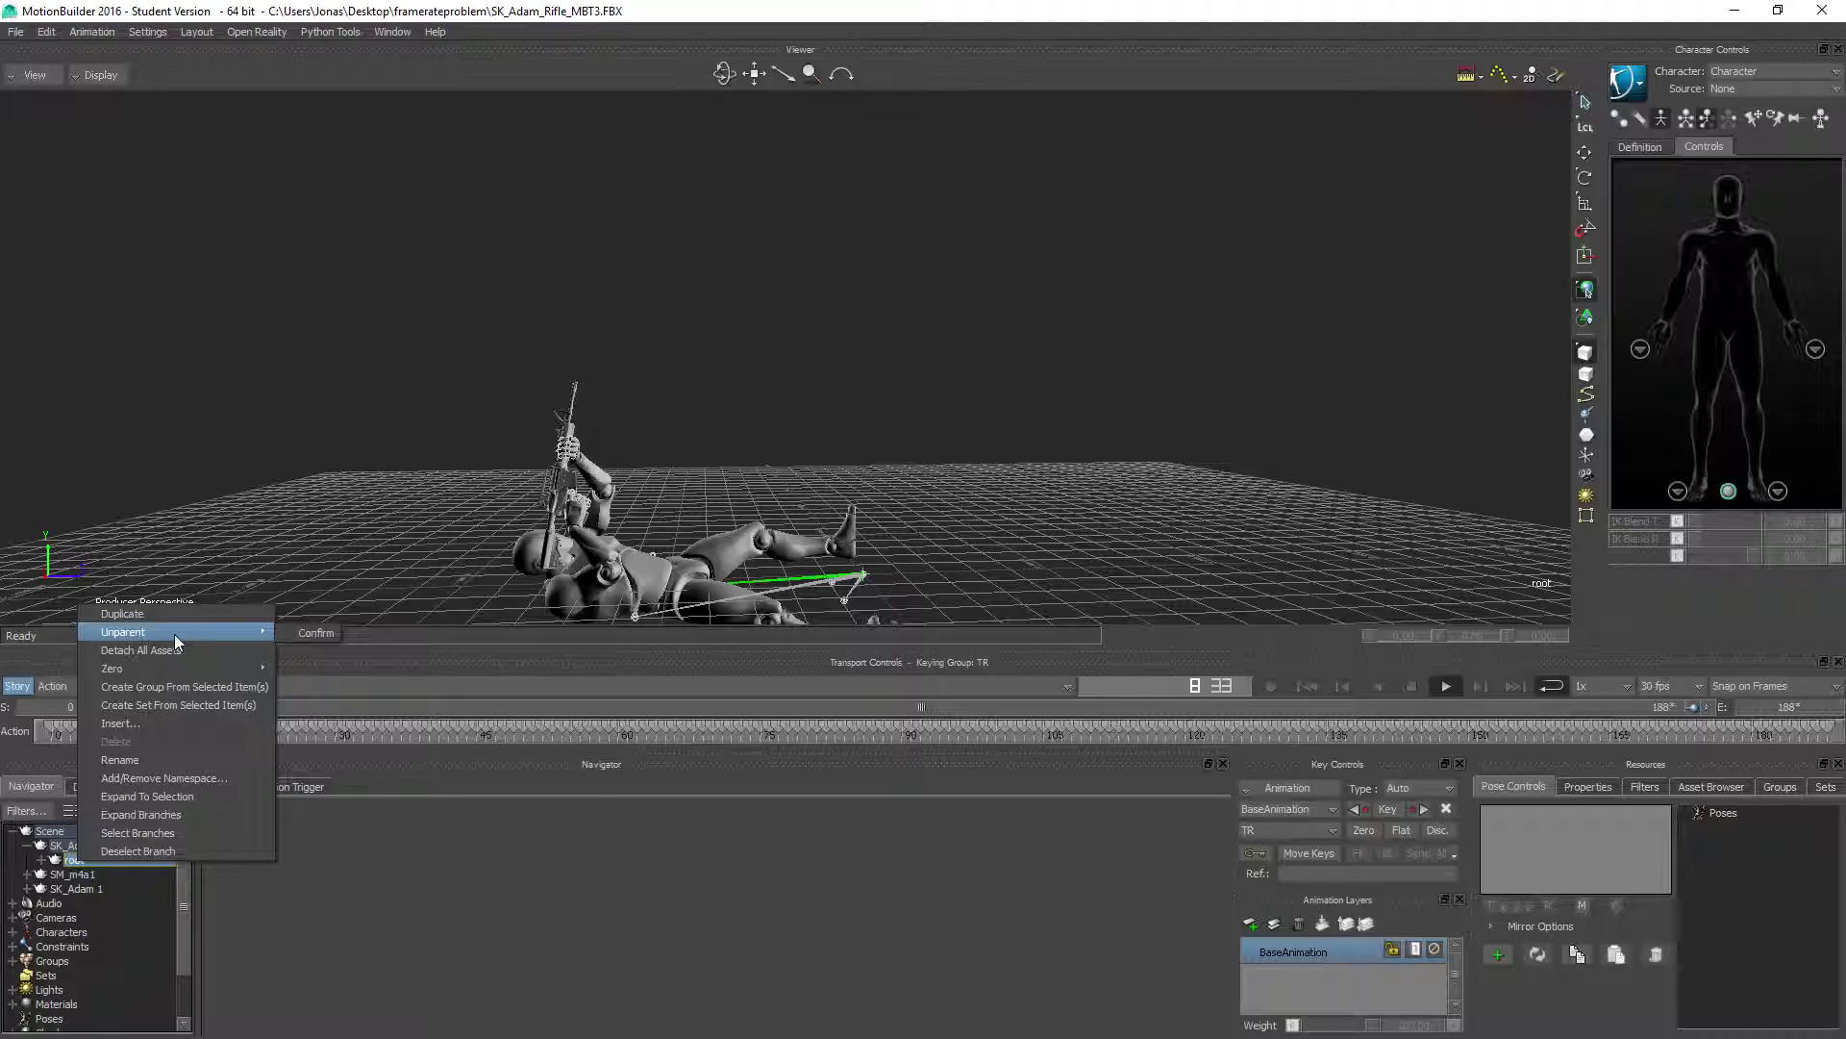
{"action": "left_click", "coordinate": [313, 631]}
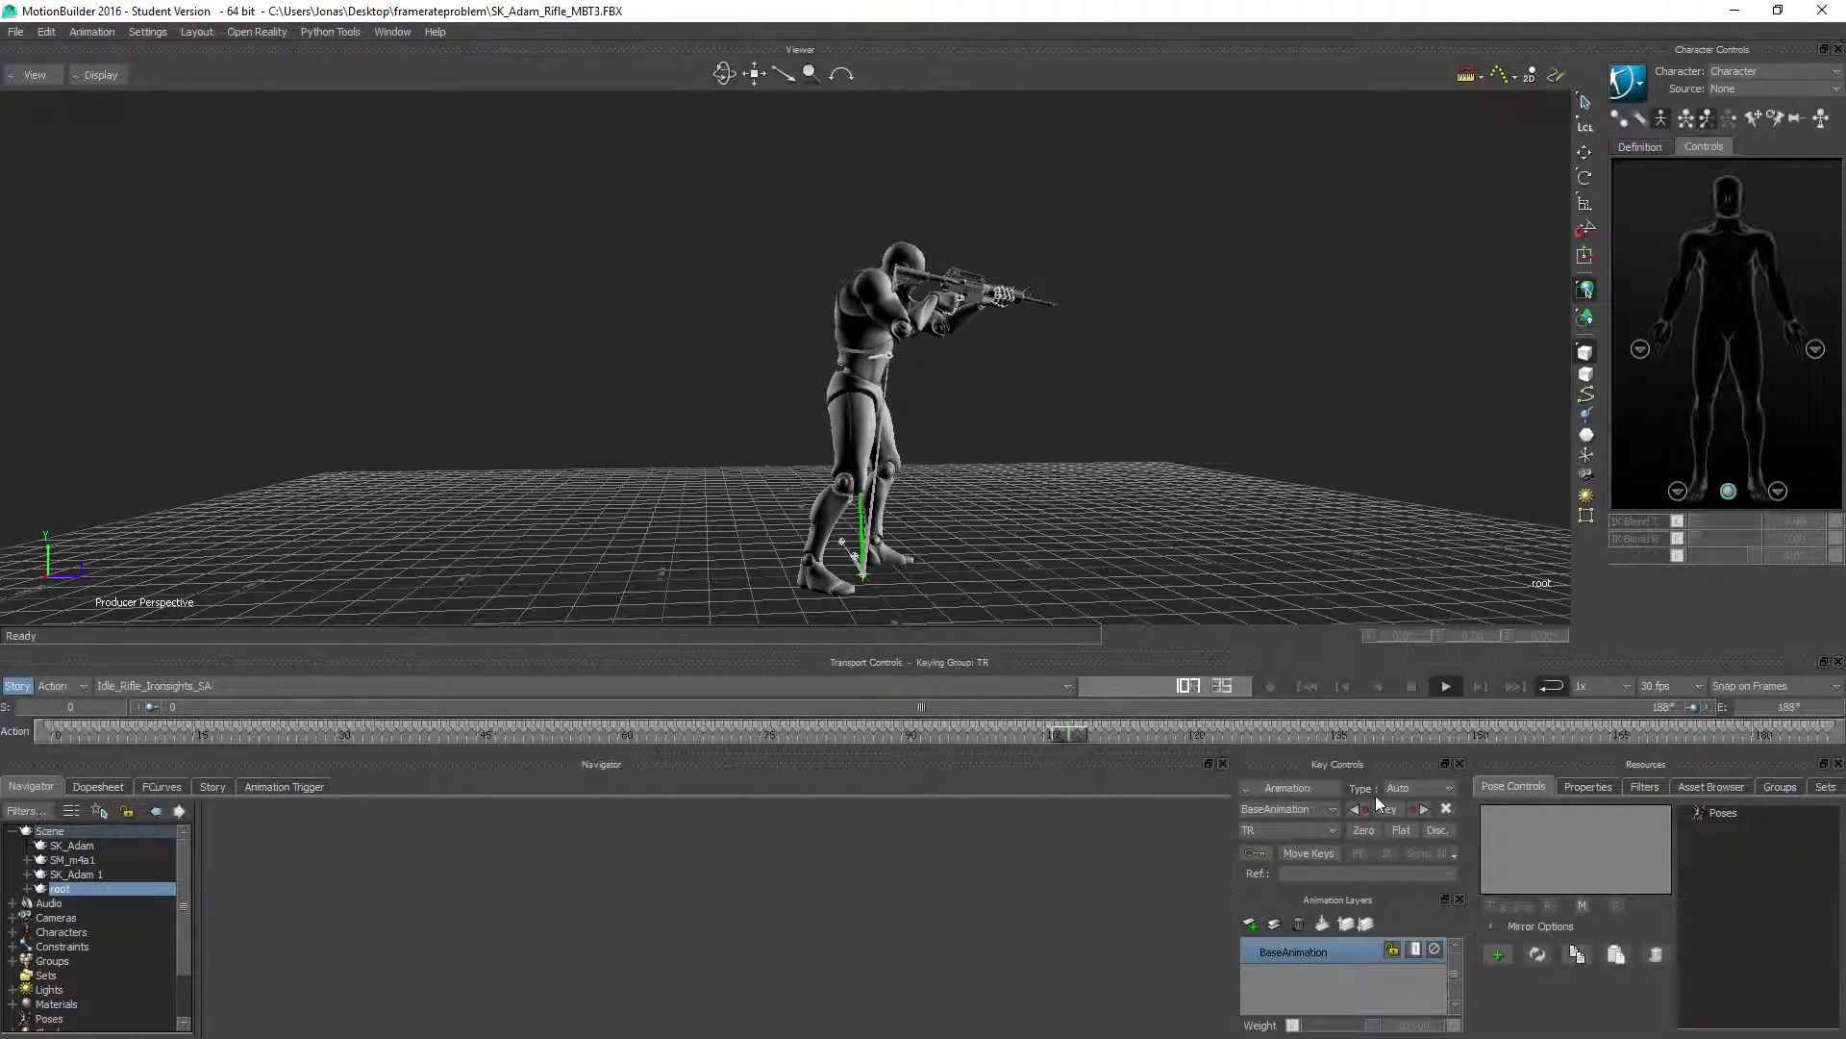
- Examine the hands and rifle up close during playback, stop it, and bring the whole character into view
{"action": "scroll", "coordinate": [889, 348], "scroll_direction": "up", "scroll_amount": 2}
{"action": "left_click_drag", "start_coordinate": [889, 347], "coordinate": [1076, 423], "text": "ctrl+shift"}
{"action": "mouse_move", "coordinate": [1035, 362]}
{"action": "left_mouse_down", "text": "ctrl+shift"}
{"action": "mouse_move", "coordinate": [1002, 505]}
{"action": "mouse_move", "coordinate": [857, 464]}
{"action": "mouse_move", "coordinate": [709, 536]}
{"action": "mouse_move", "coordinate": [731, 537]}
{"action": "mouse_move", "coordinate": [754, 495]}
{"action": "mouse_move", "coordinate": [1099, 378]}
{"action": "left_mouse_up", "text": "ctrl+shift"}
{"action": "scroll", "coordinate": [857, 465], "scroll_direction": "up", "scroll_amount": 2}
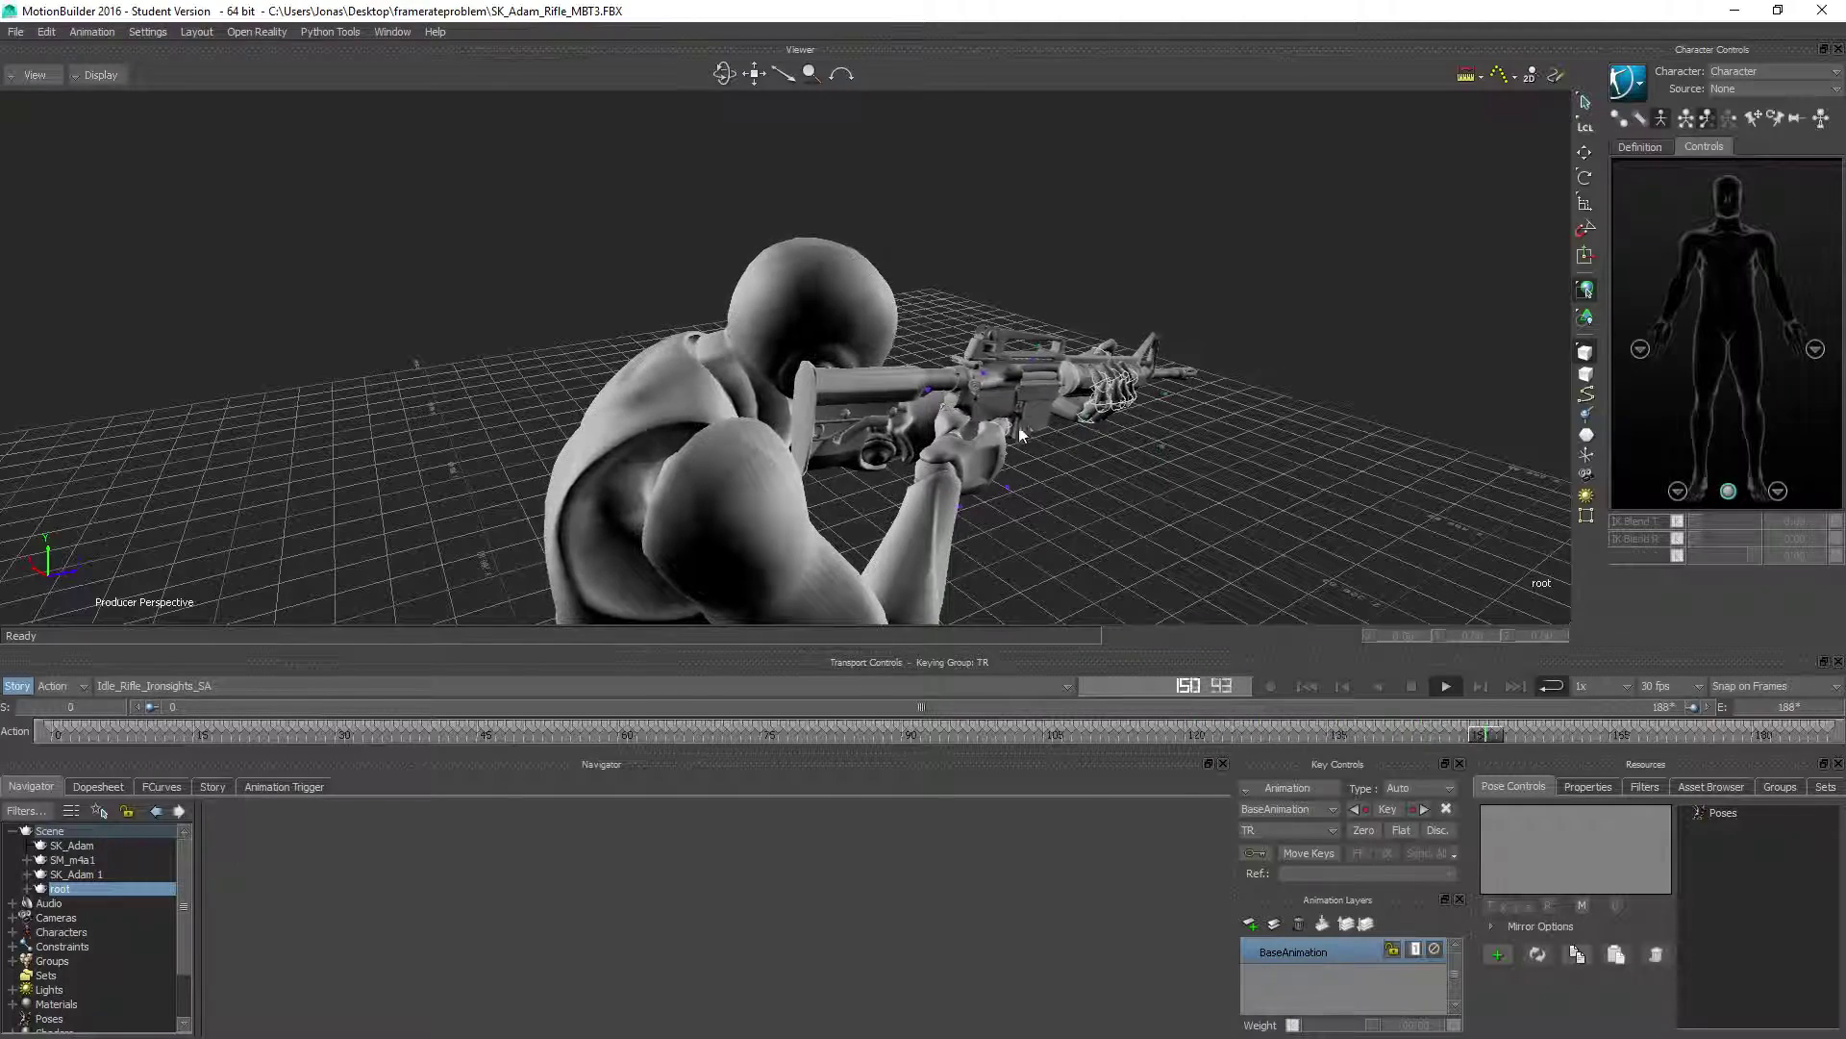
{"action": "left_click", "coordinate": [1411, 686]}
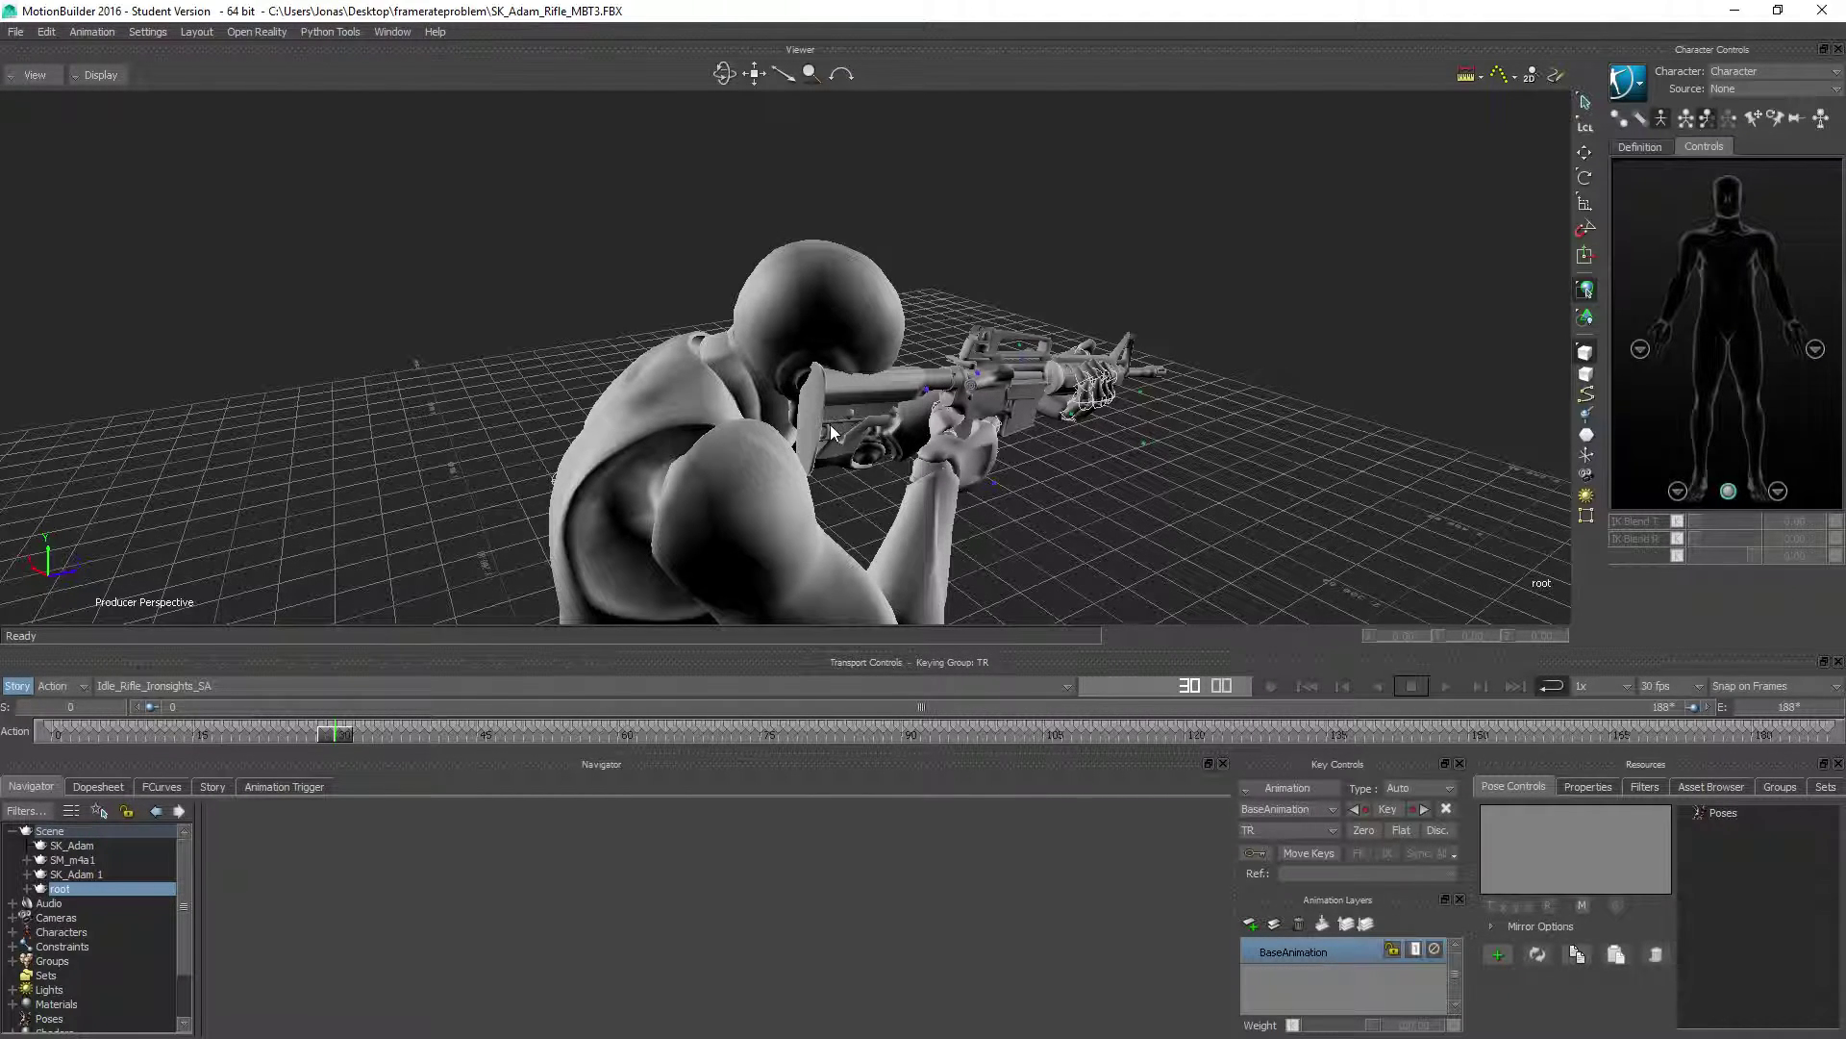
{"action": "left_click_drag", "start_coordinate": [829, 424], "coordinate": [758, 407], "text": "ctrl+shift"}
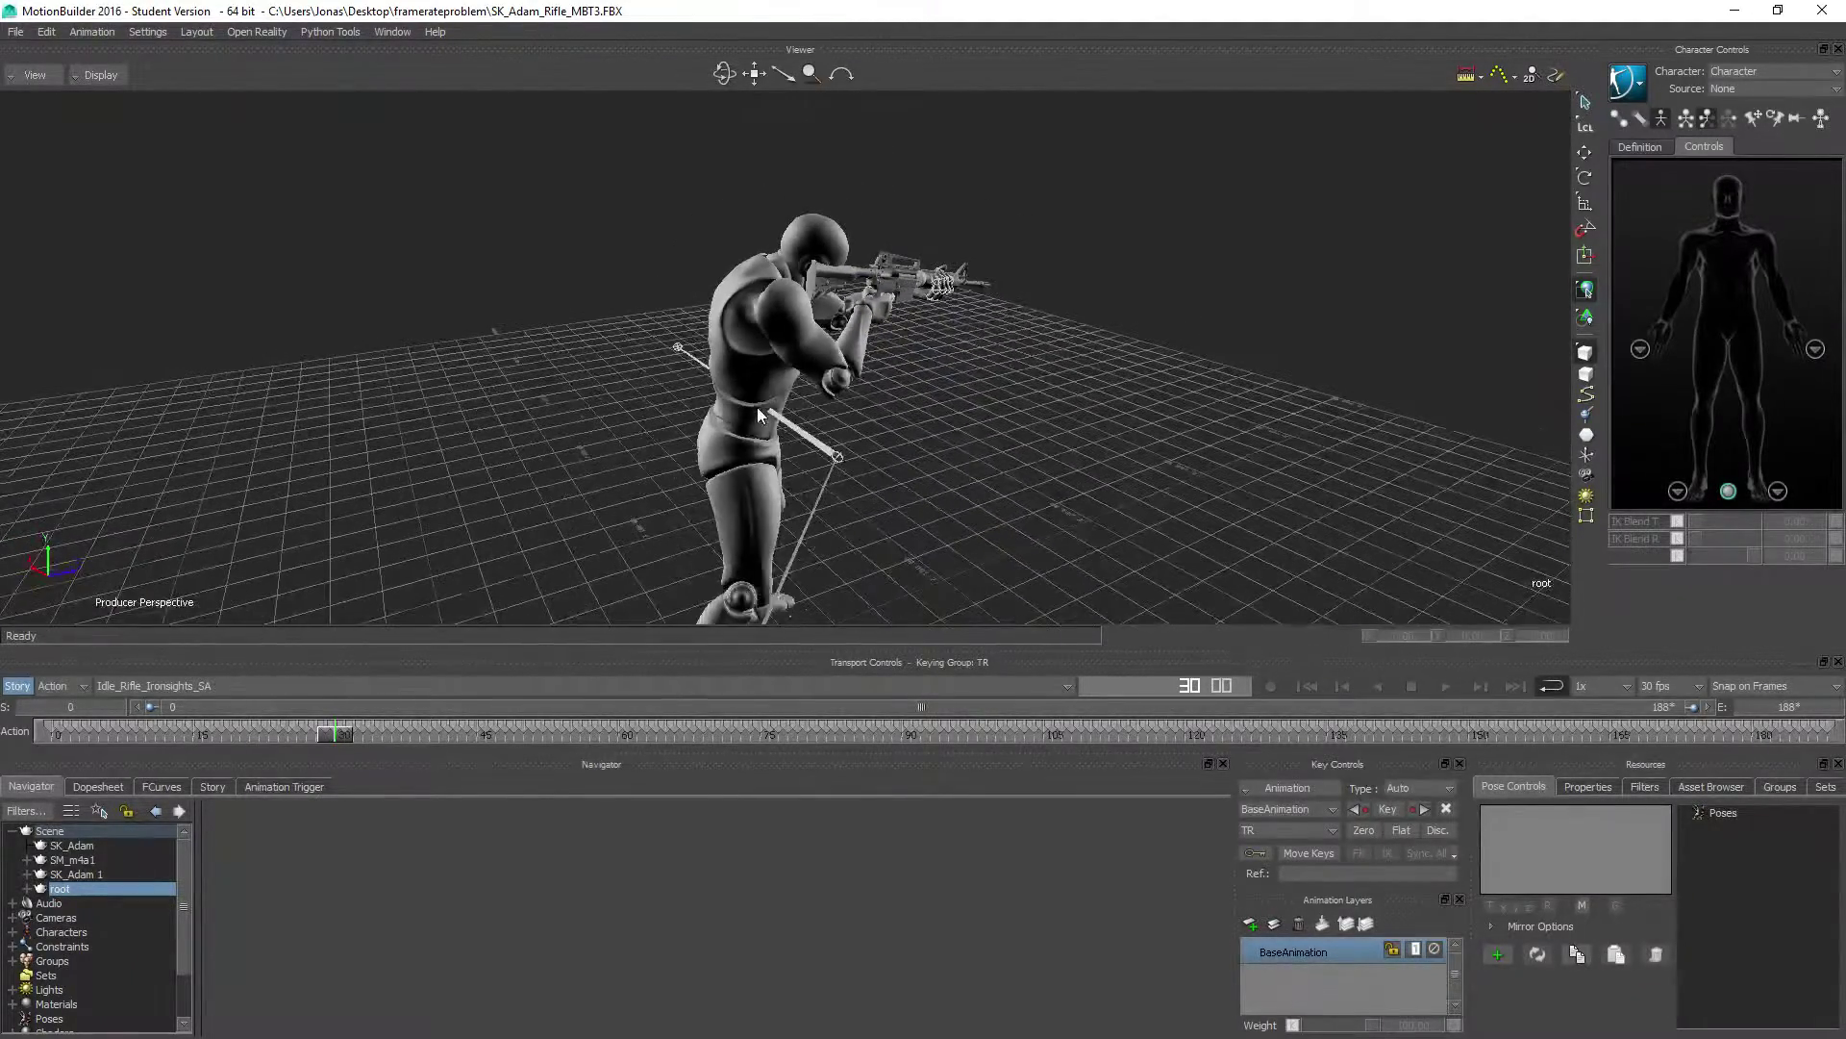
{"action": "left_click_drag", "start_coordinate": [685, 466], "coordinate": [610, 437], "text": "ctrl+shift"}
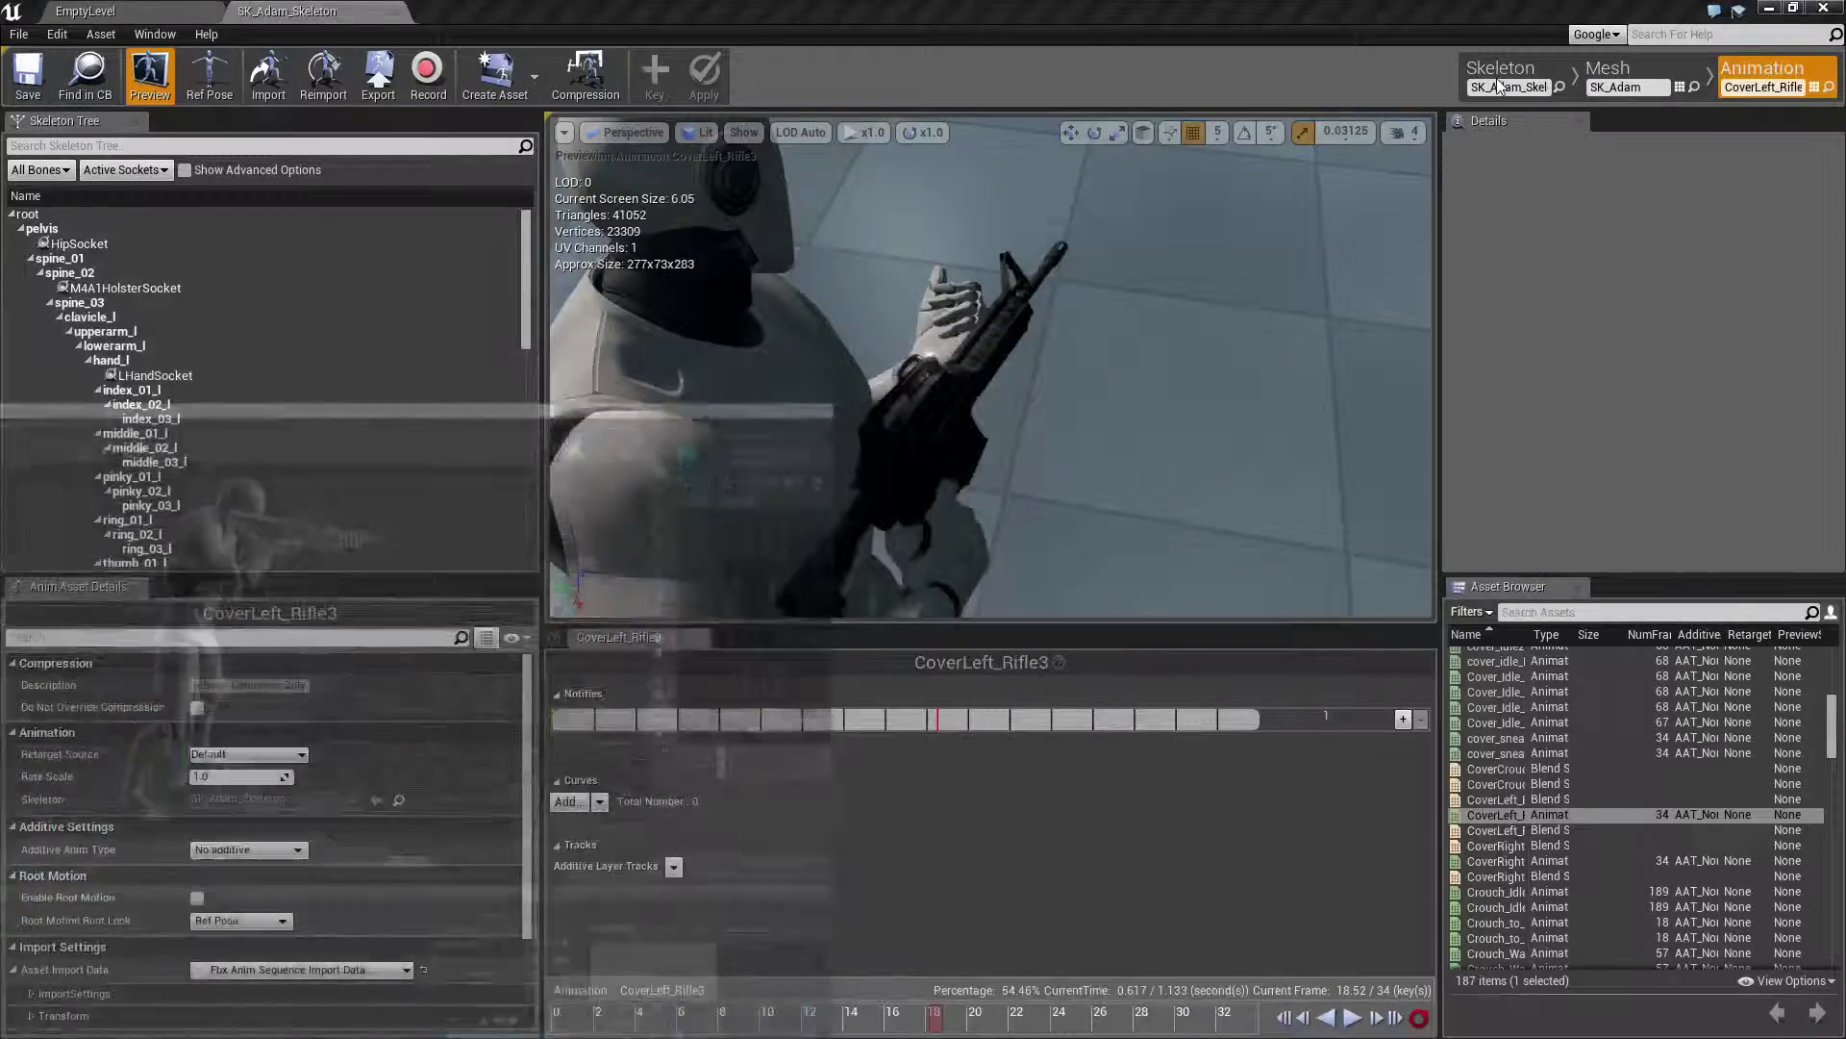
{"action": "left_click", "coordinate": [1731, 11]}
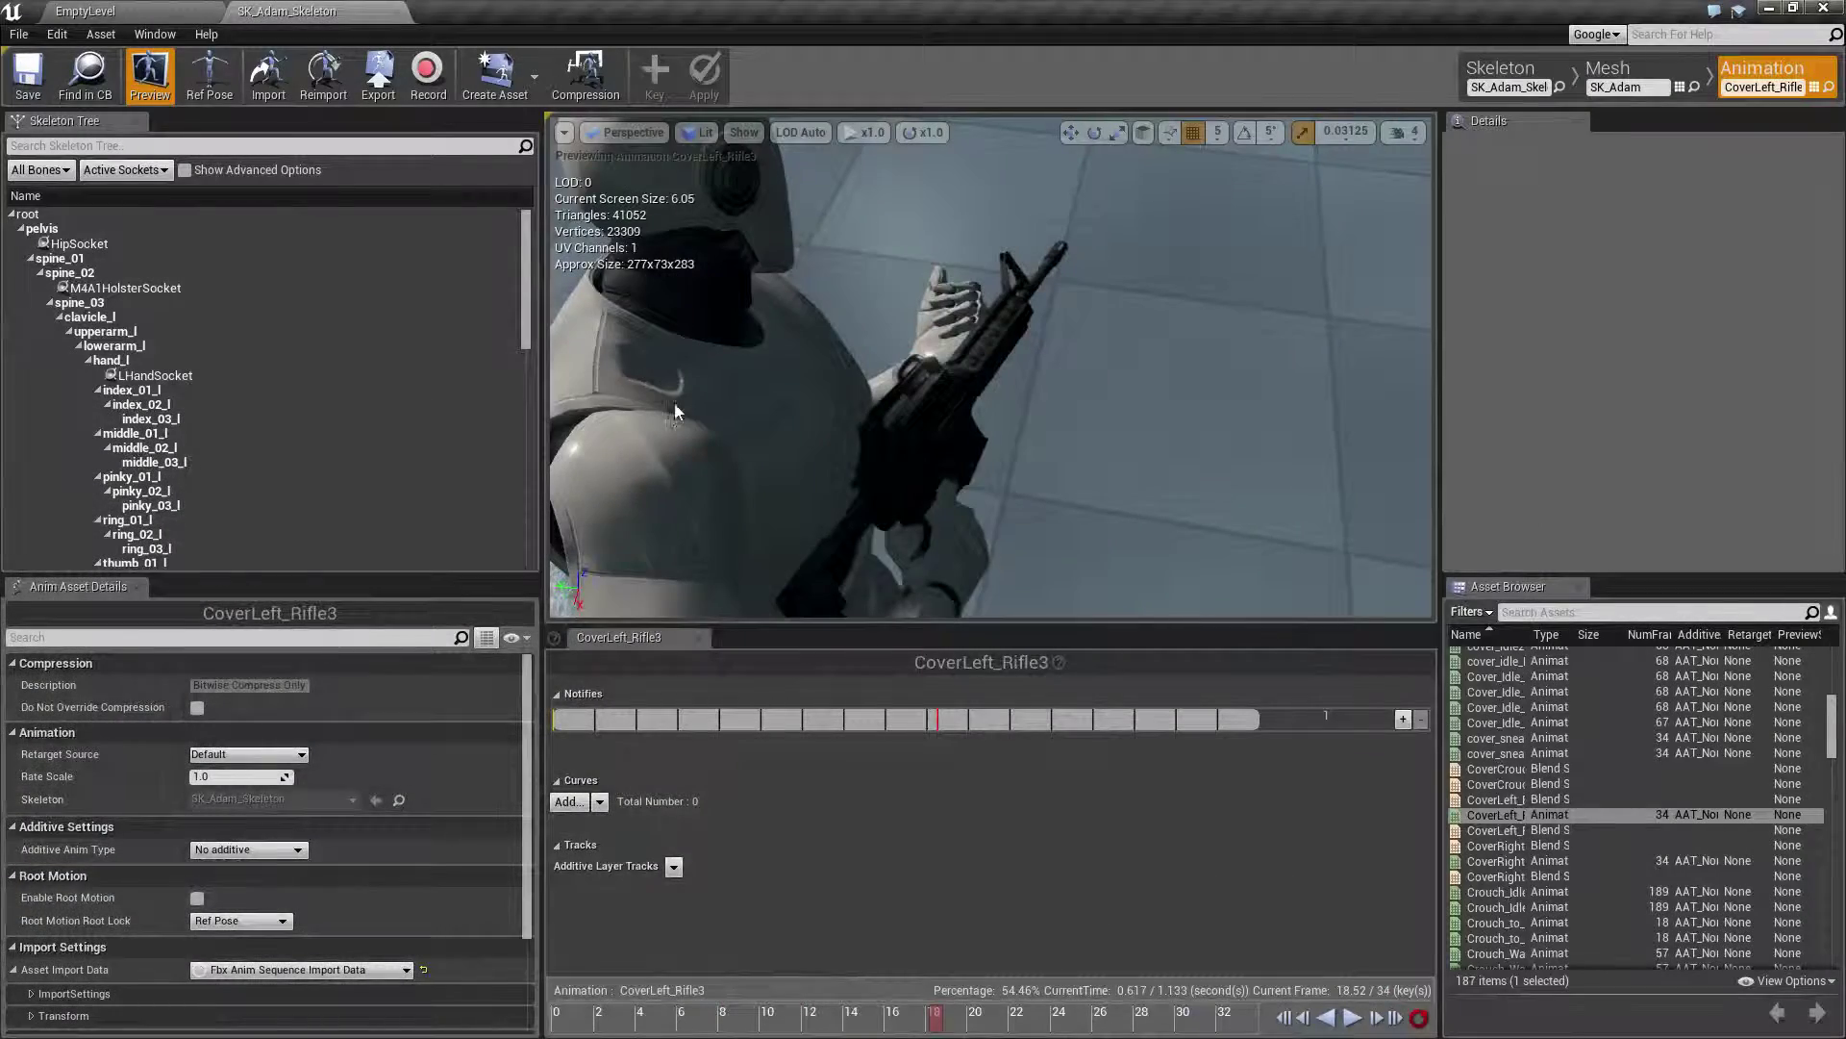
{"action": "left_click", "coordinate": [86, 11]}
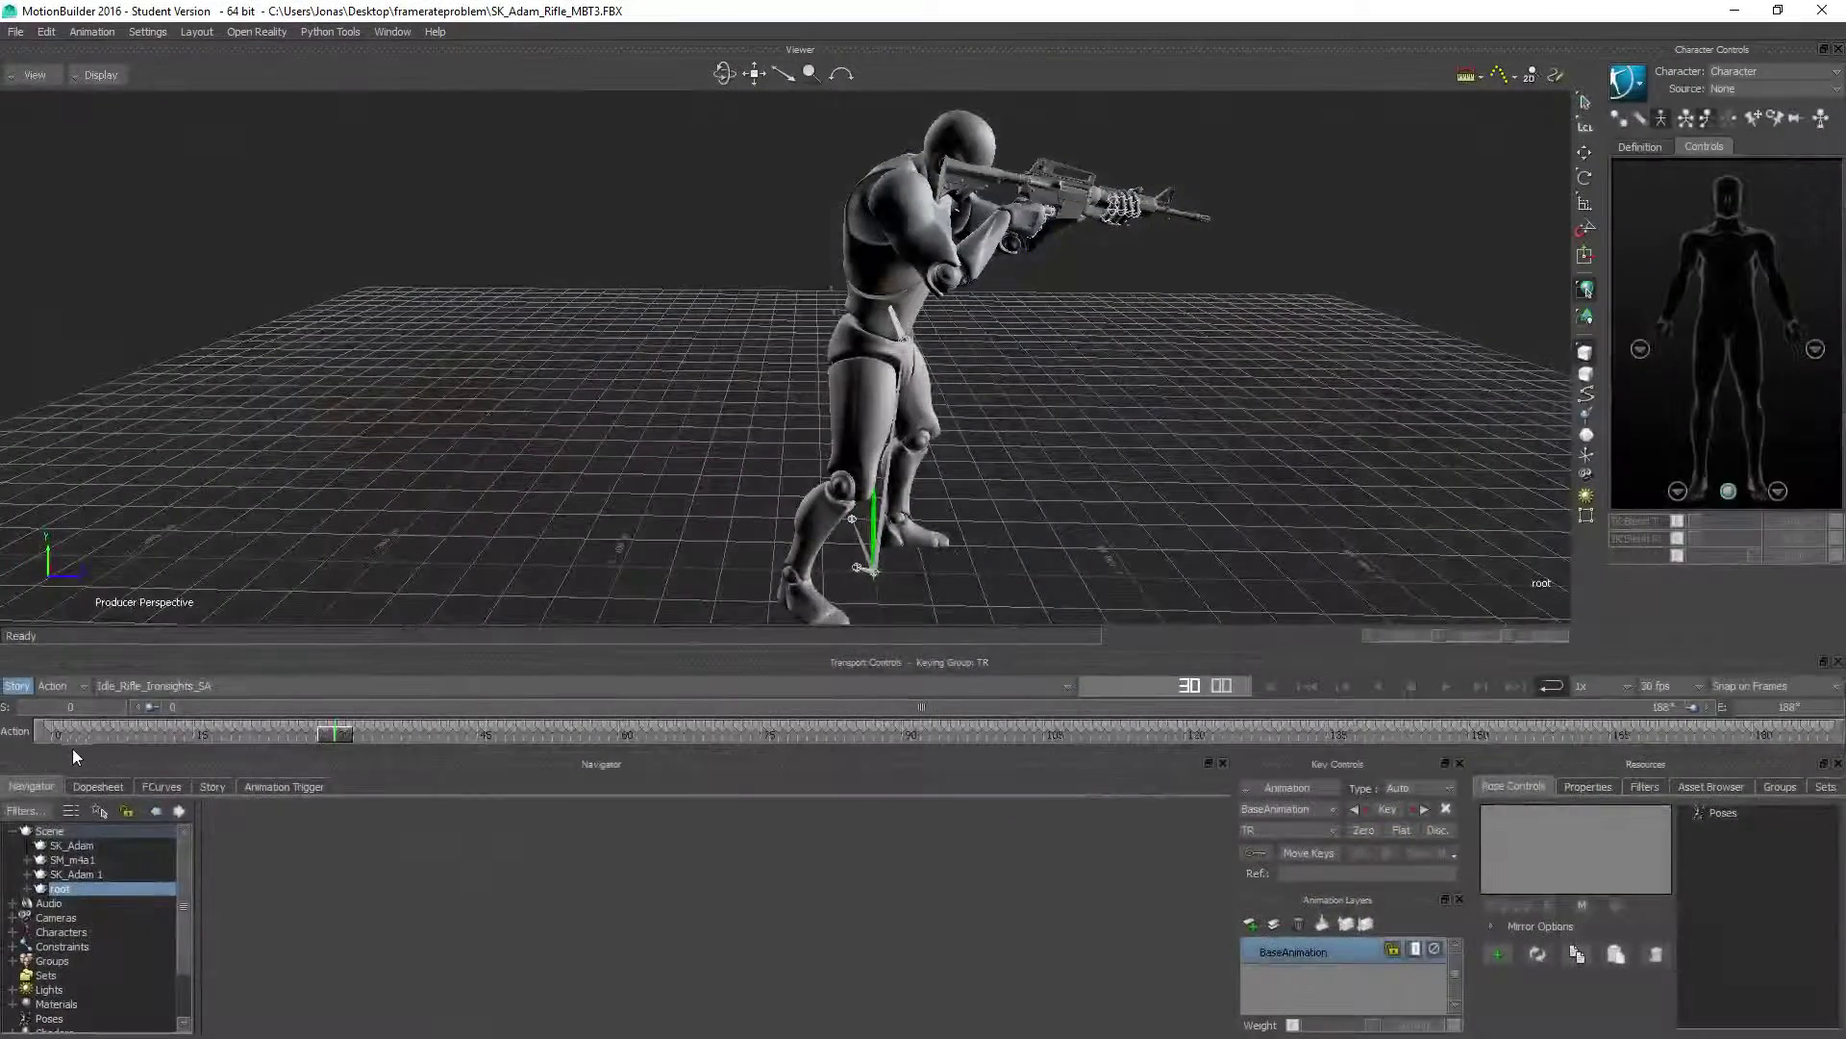
{"action": "left_click", "coordinate": [1735, 13]}
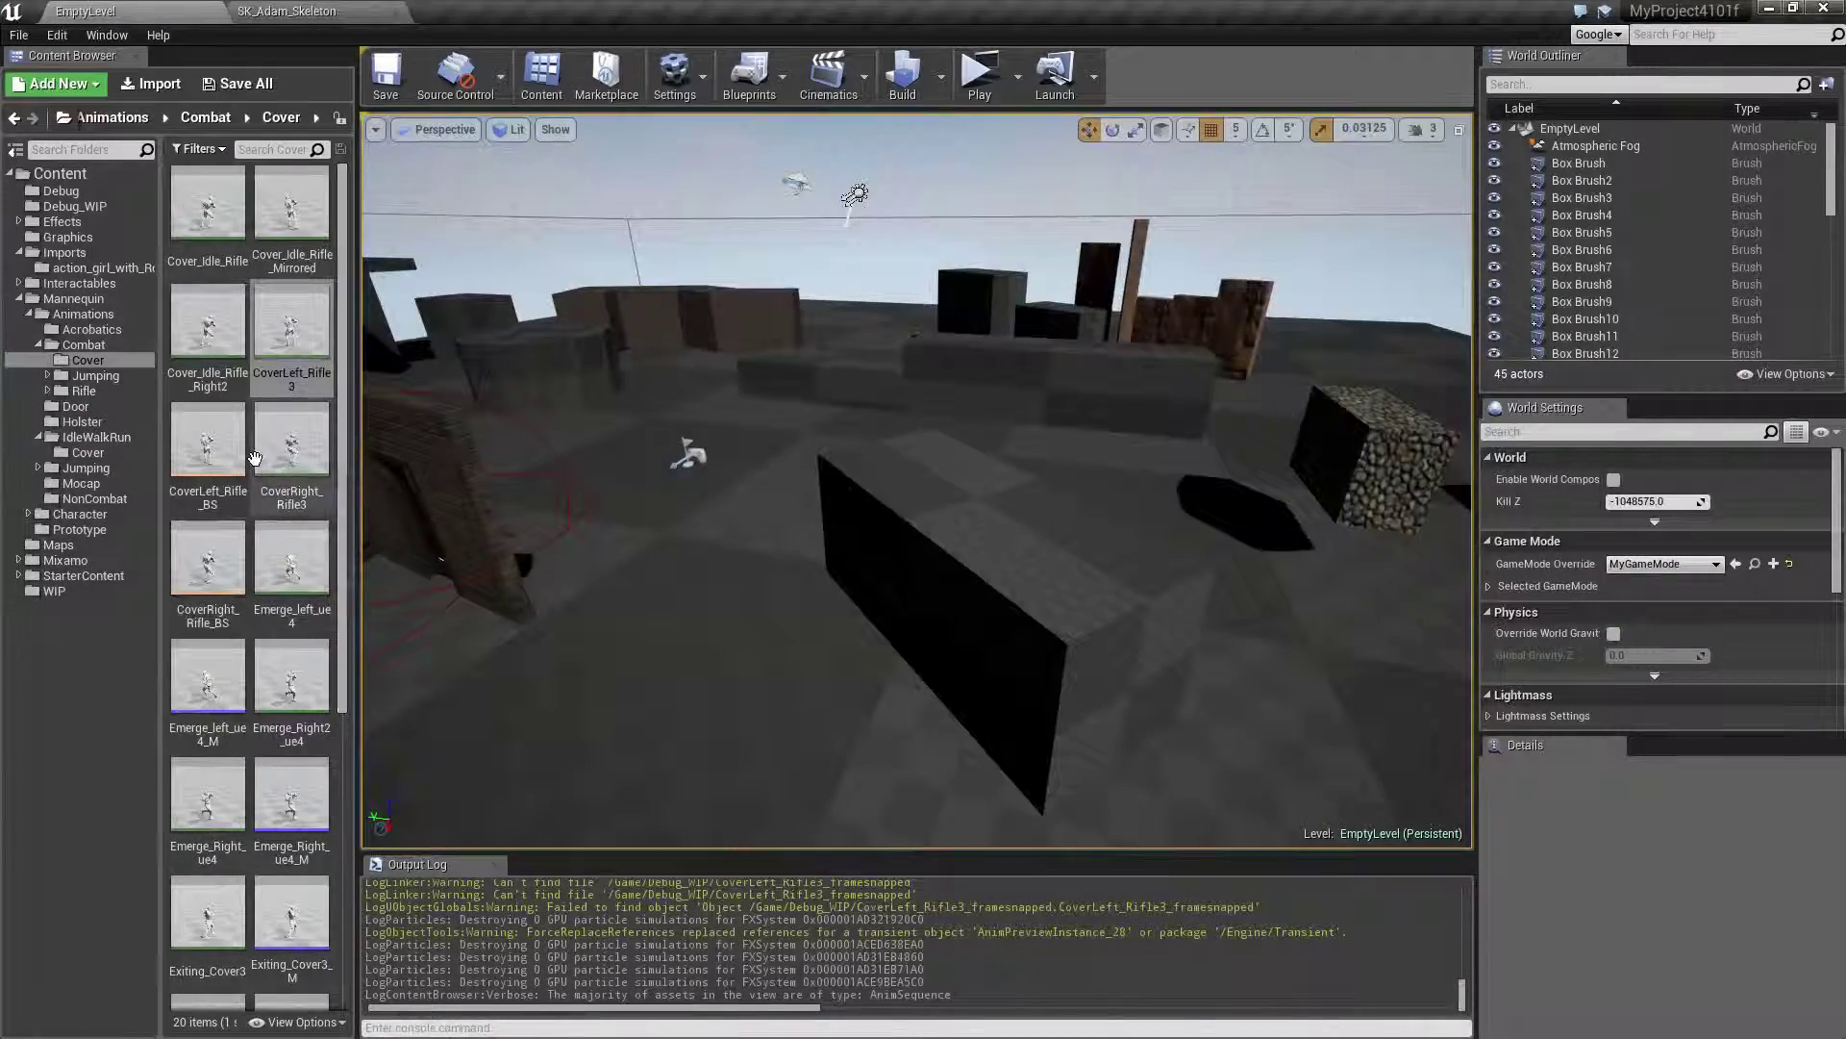
{"action": "right_click", "coordinate": [300, 338]}
{"action": "mouse_move", "coordinate": [373, 660]}
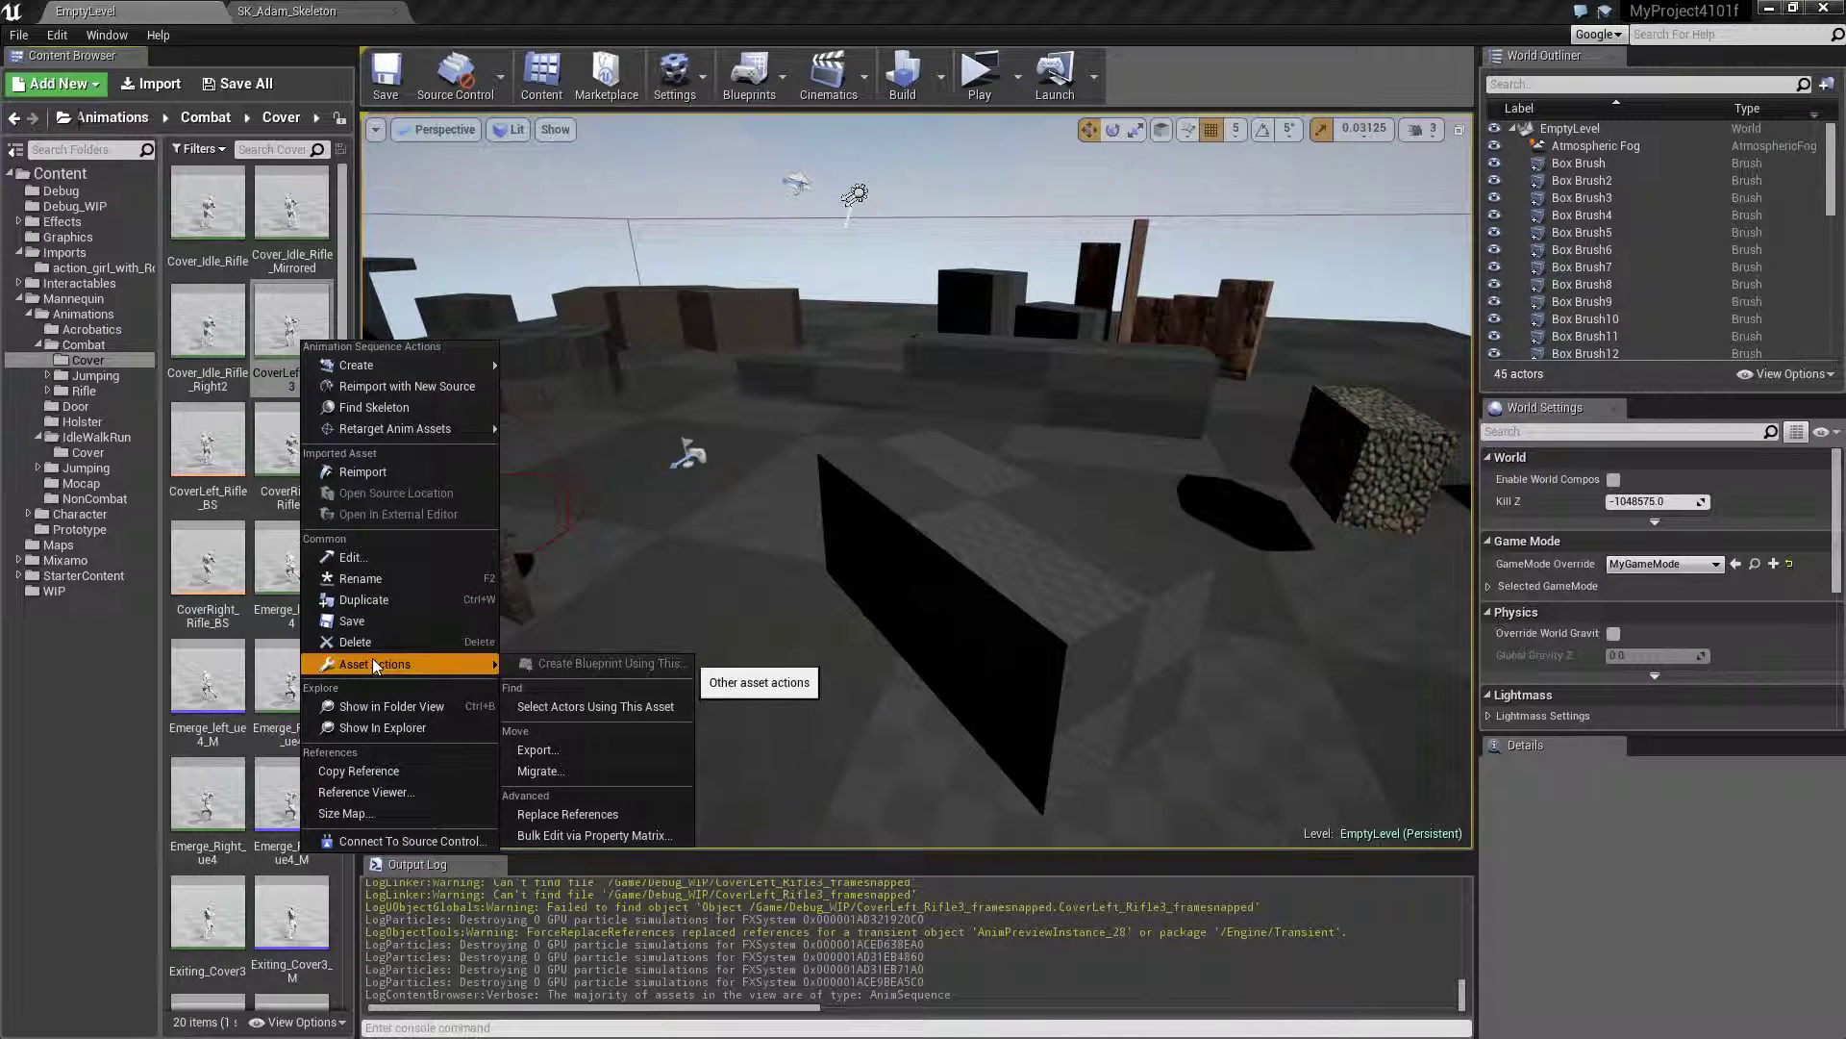
{"action": "left_click", "coordinate": [539, 750]}
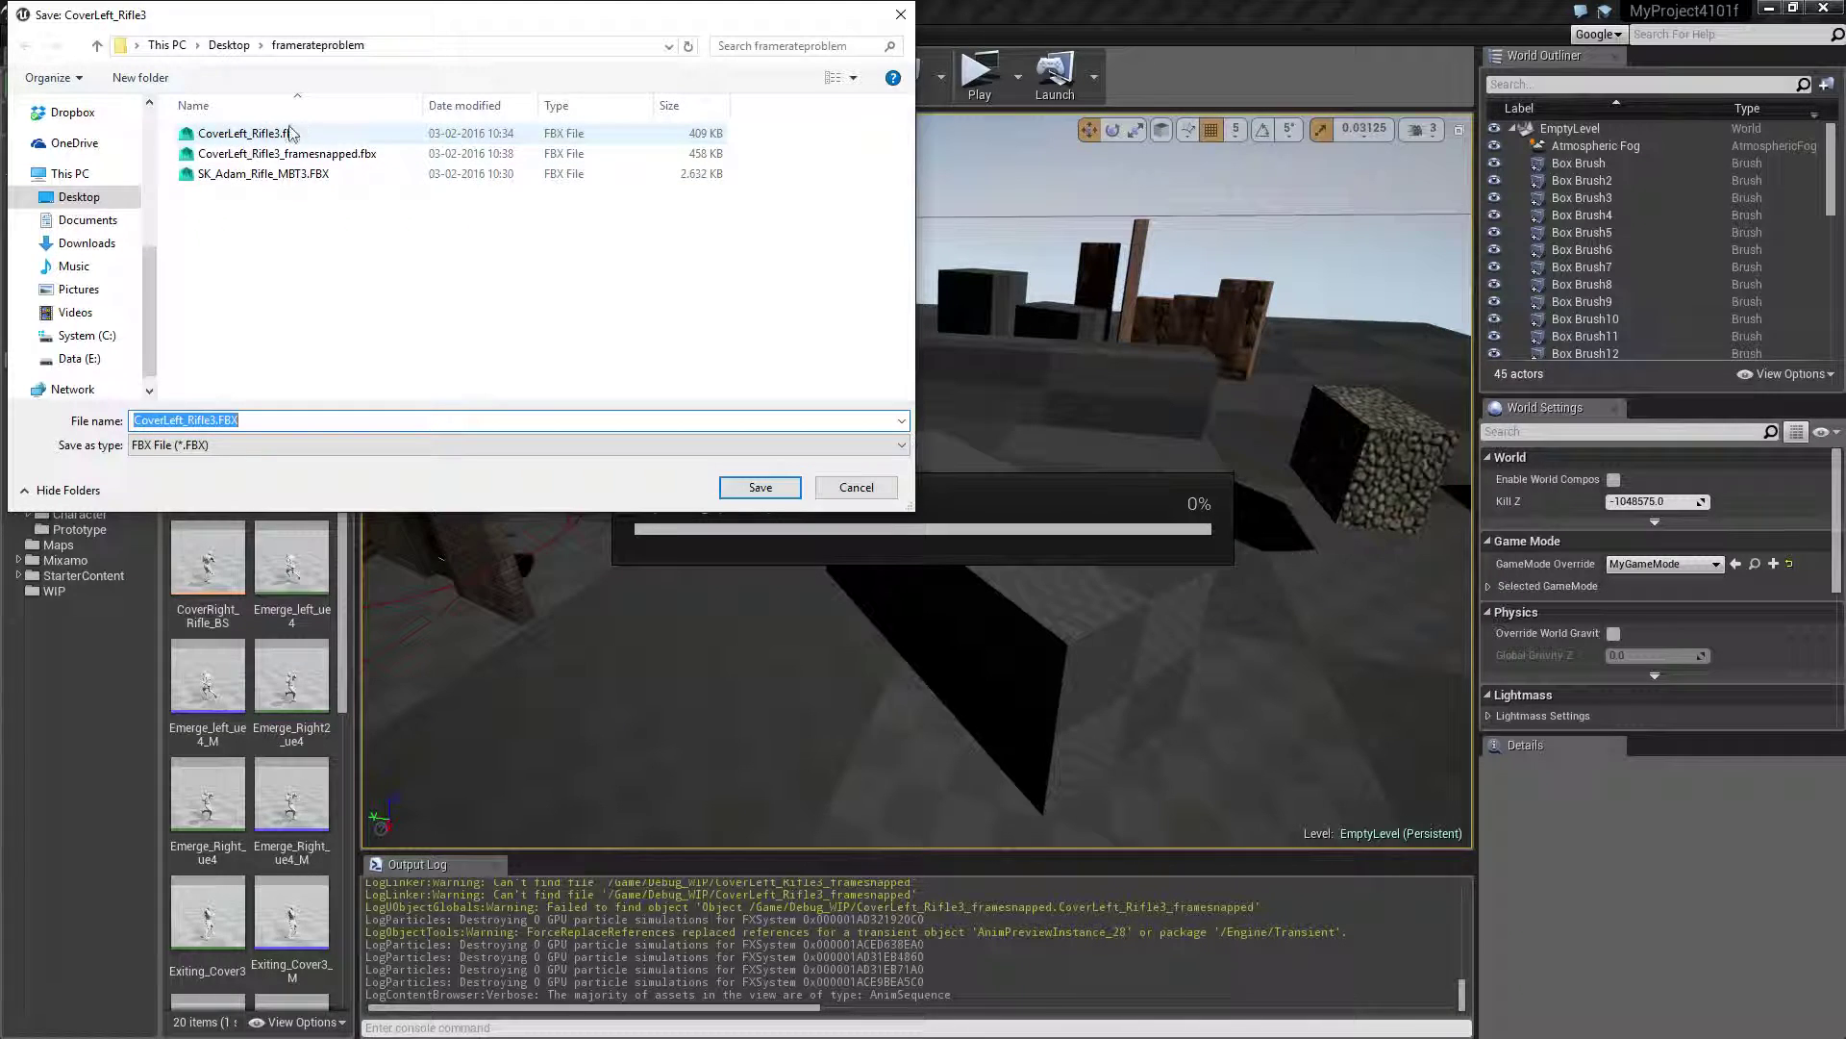
{"action": "left_click", "coordinate": [856, 487]}
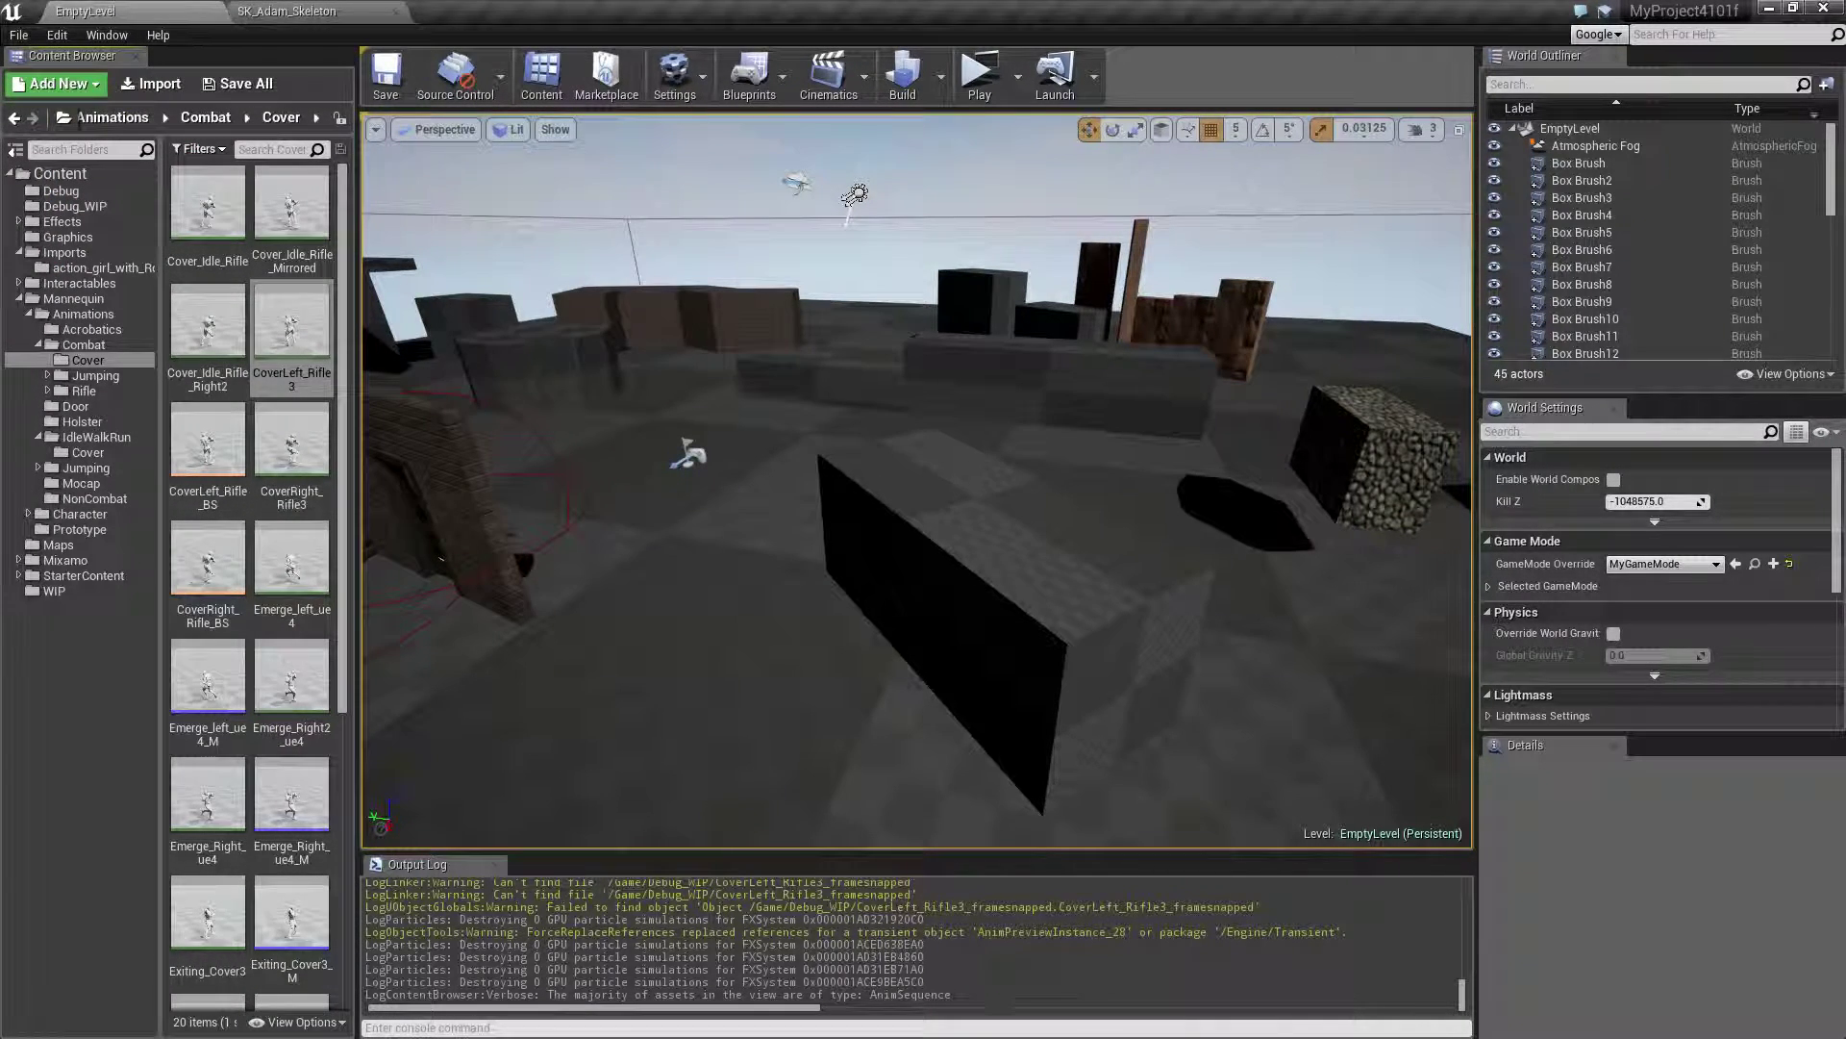
- Switch to MotionBuilder and import the motion file CoverLeft_Rifle3.fbx, merging it in all models as a new Unreal Take
{"action": "key", "text": "alt+Tab"}
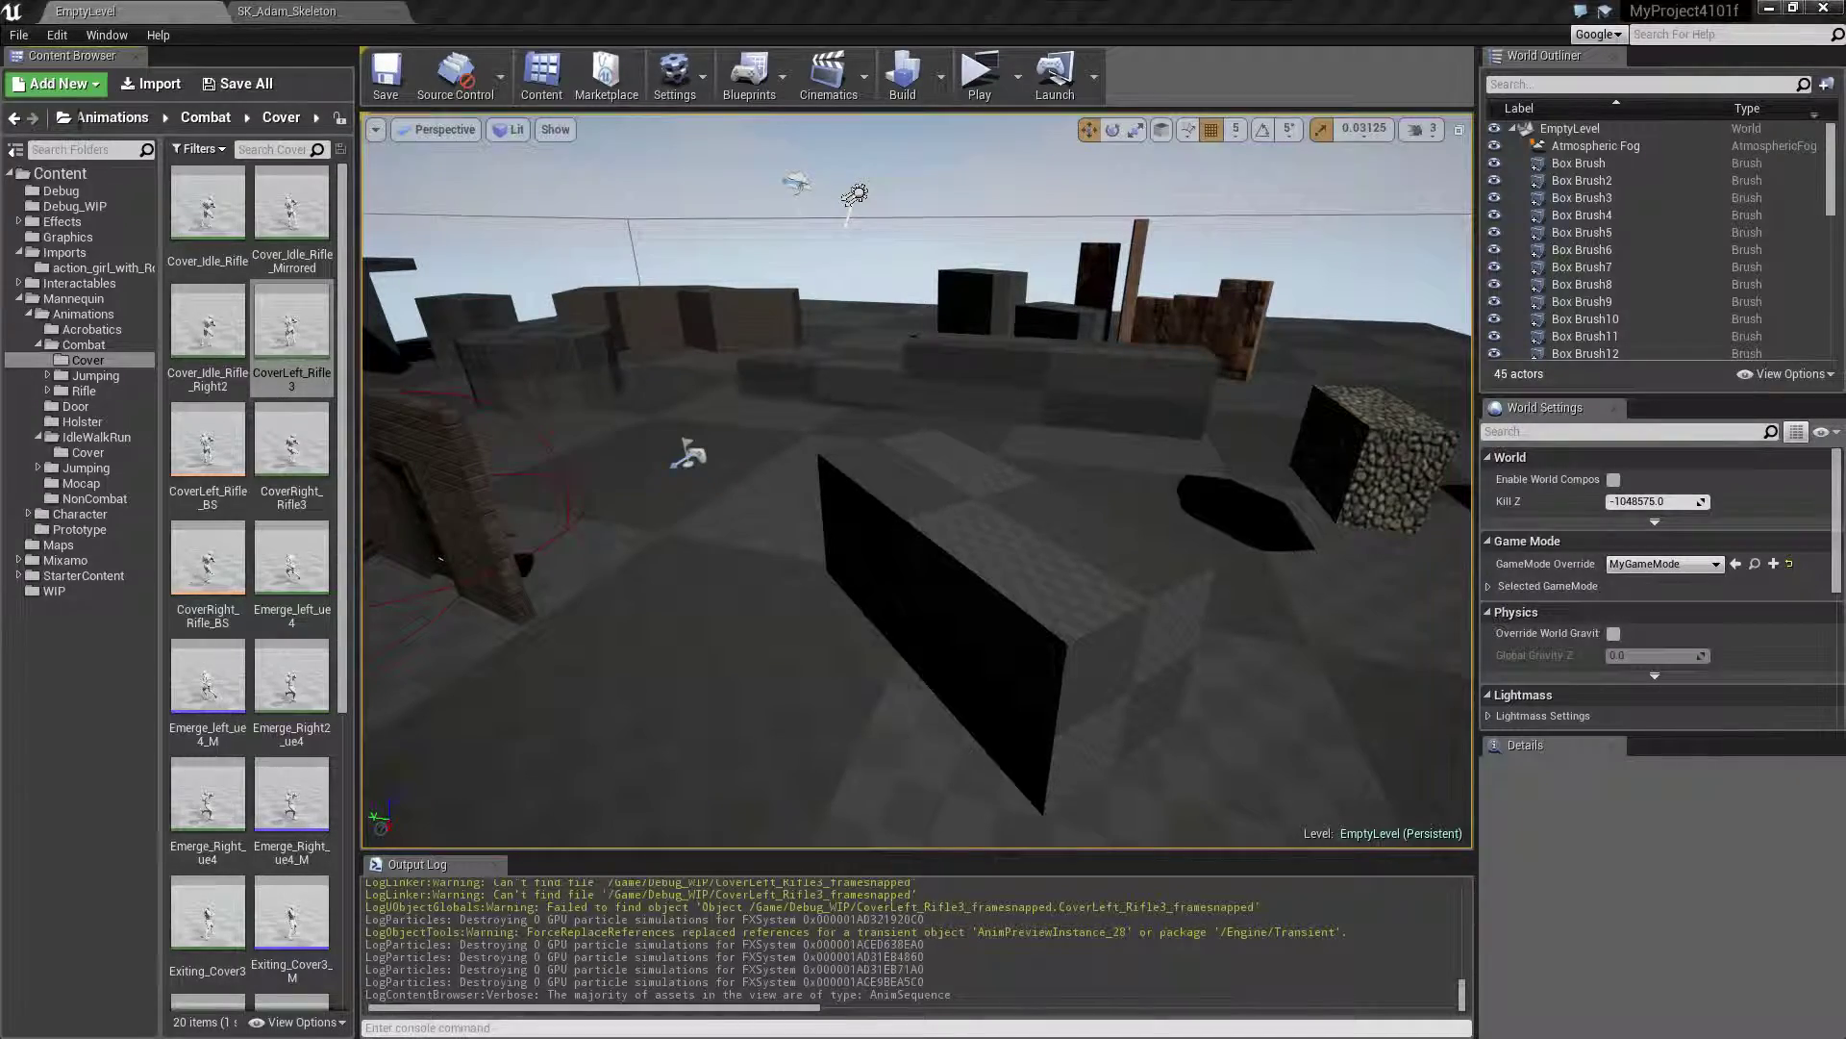
{"action": "left_click", "coordinate": [20, 34]}
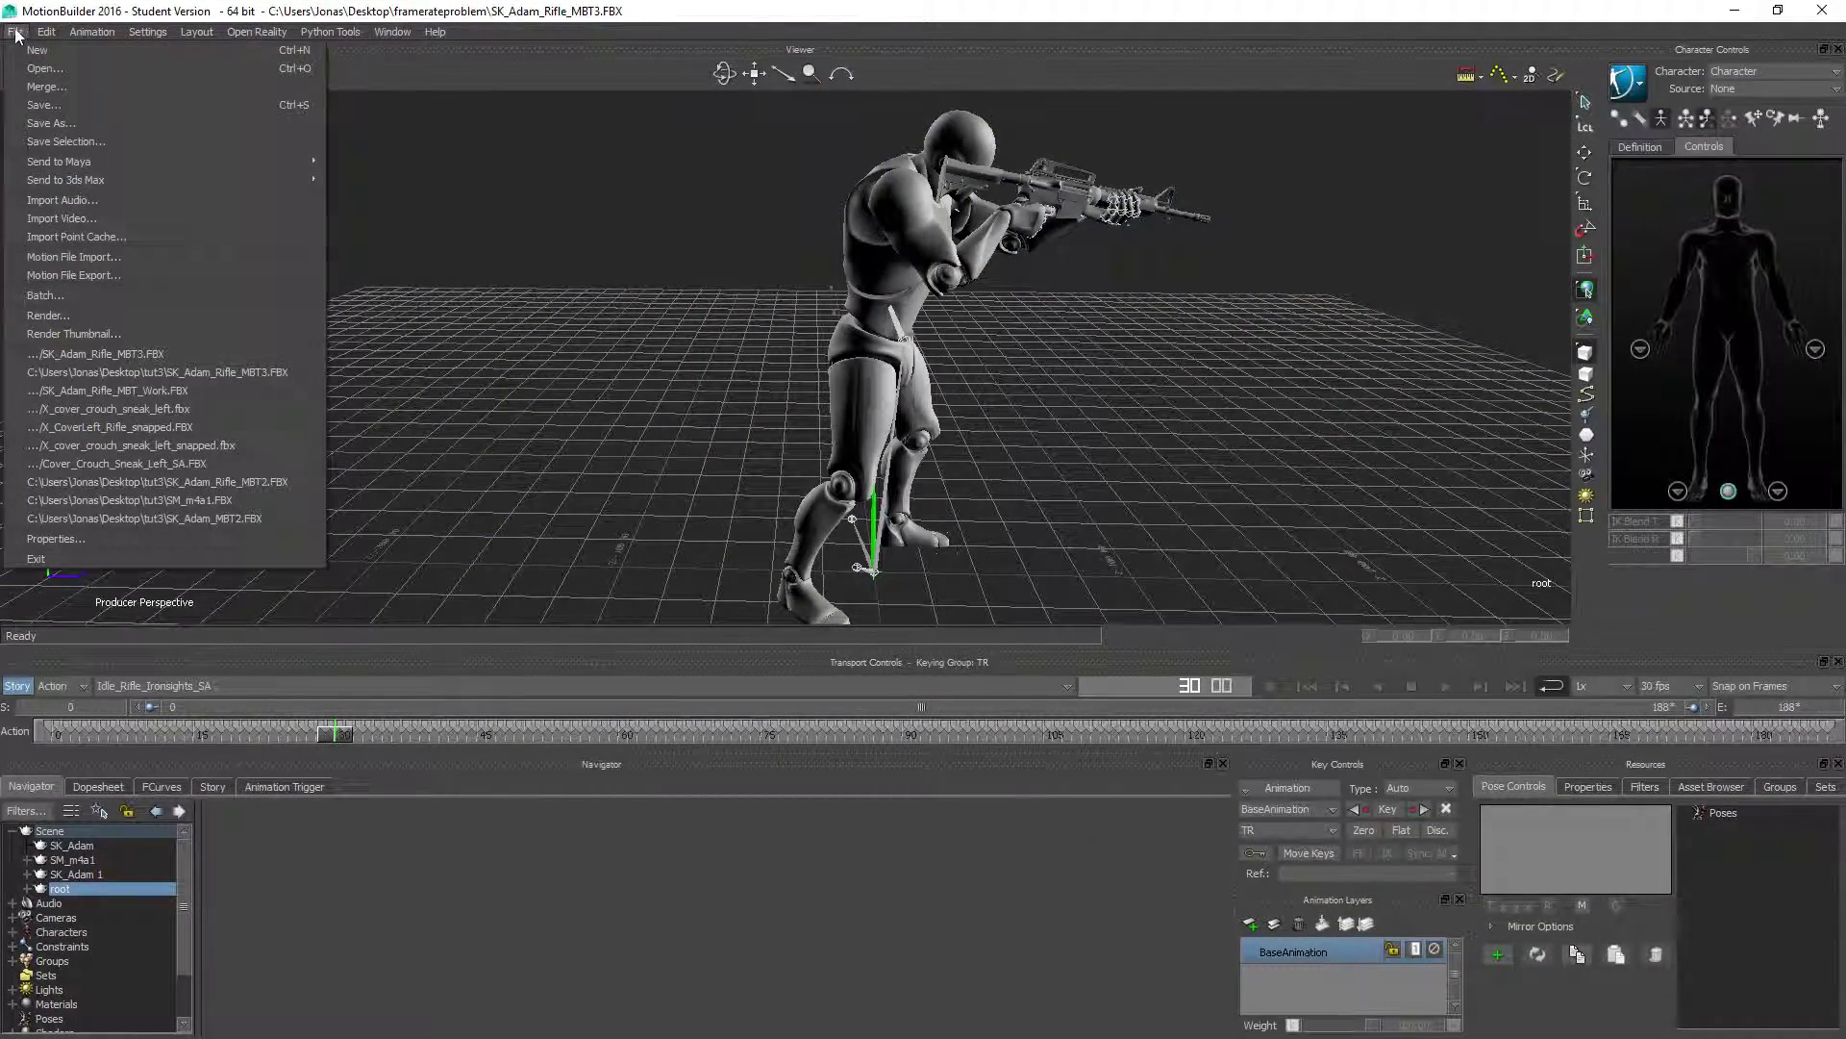
{"action": "left_click", "coordinate": [90, 258]}
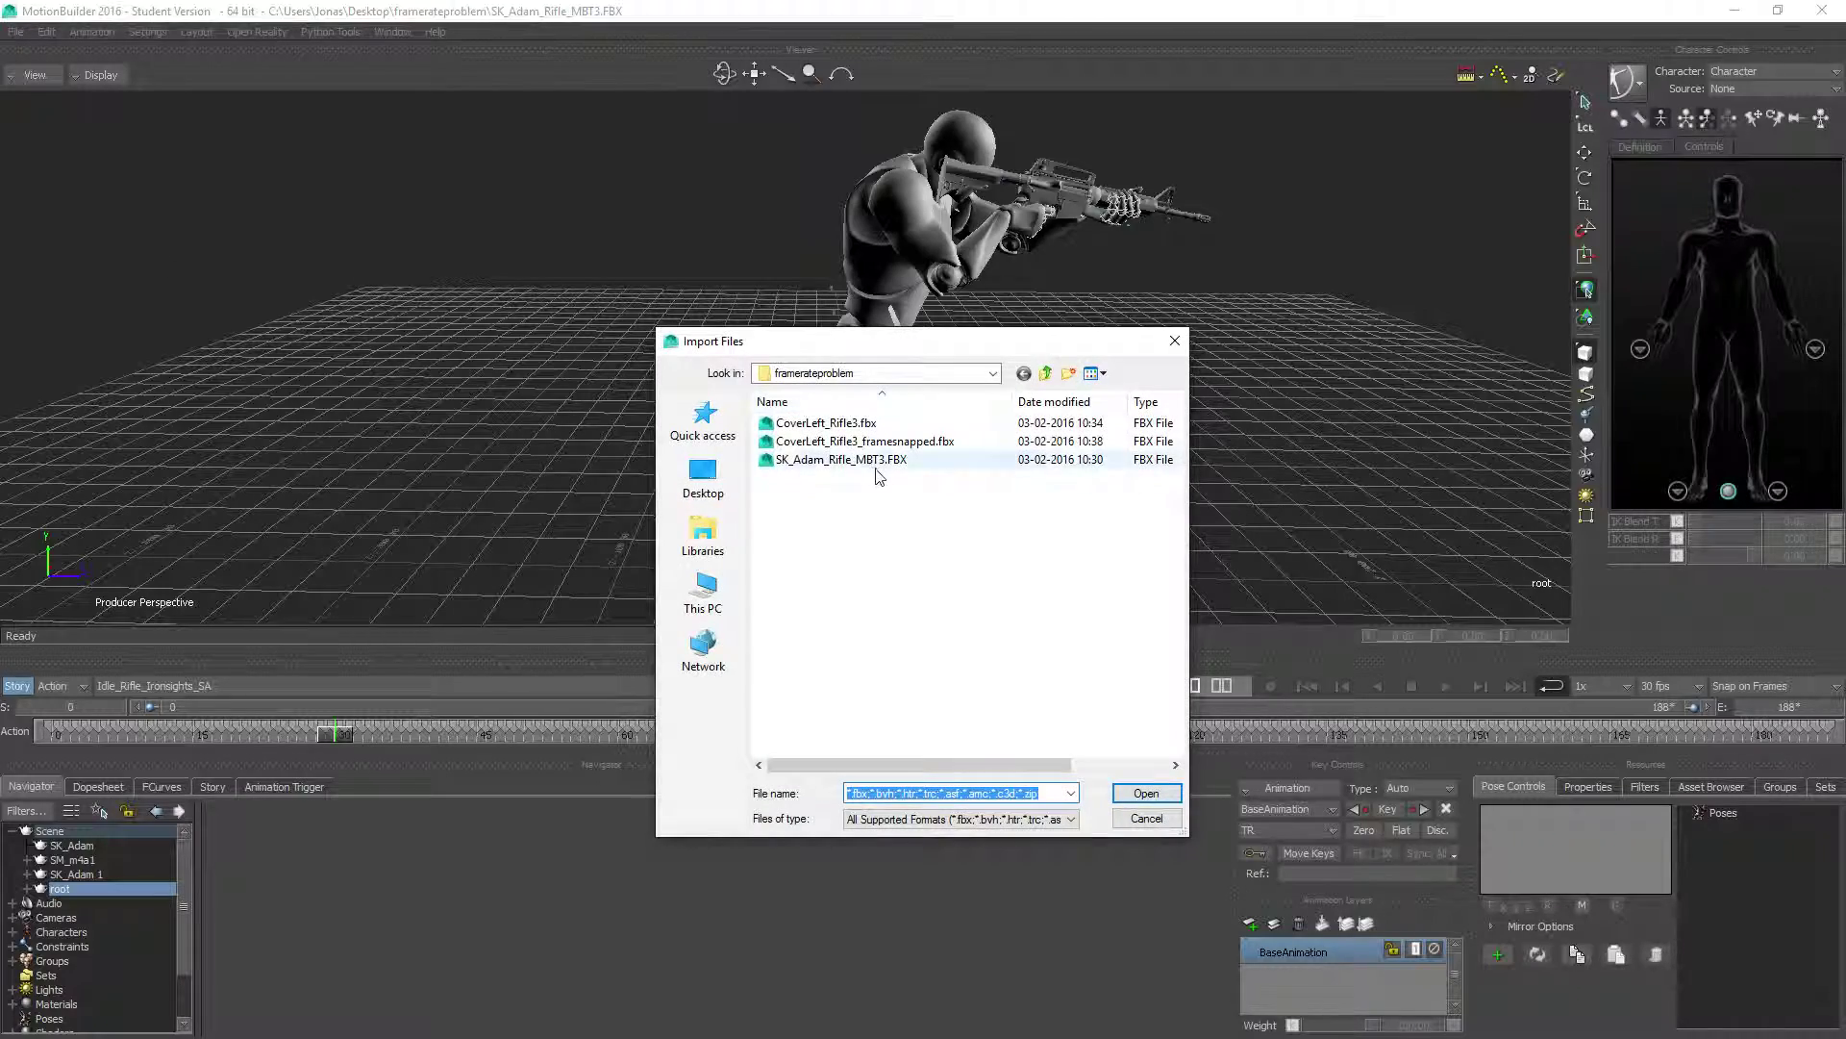
{"action": "double_click", "coordinate": [877, 425]}
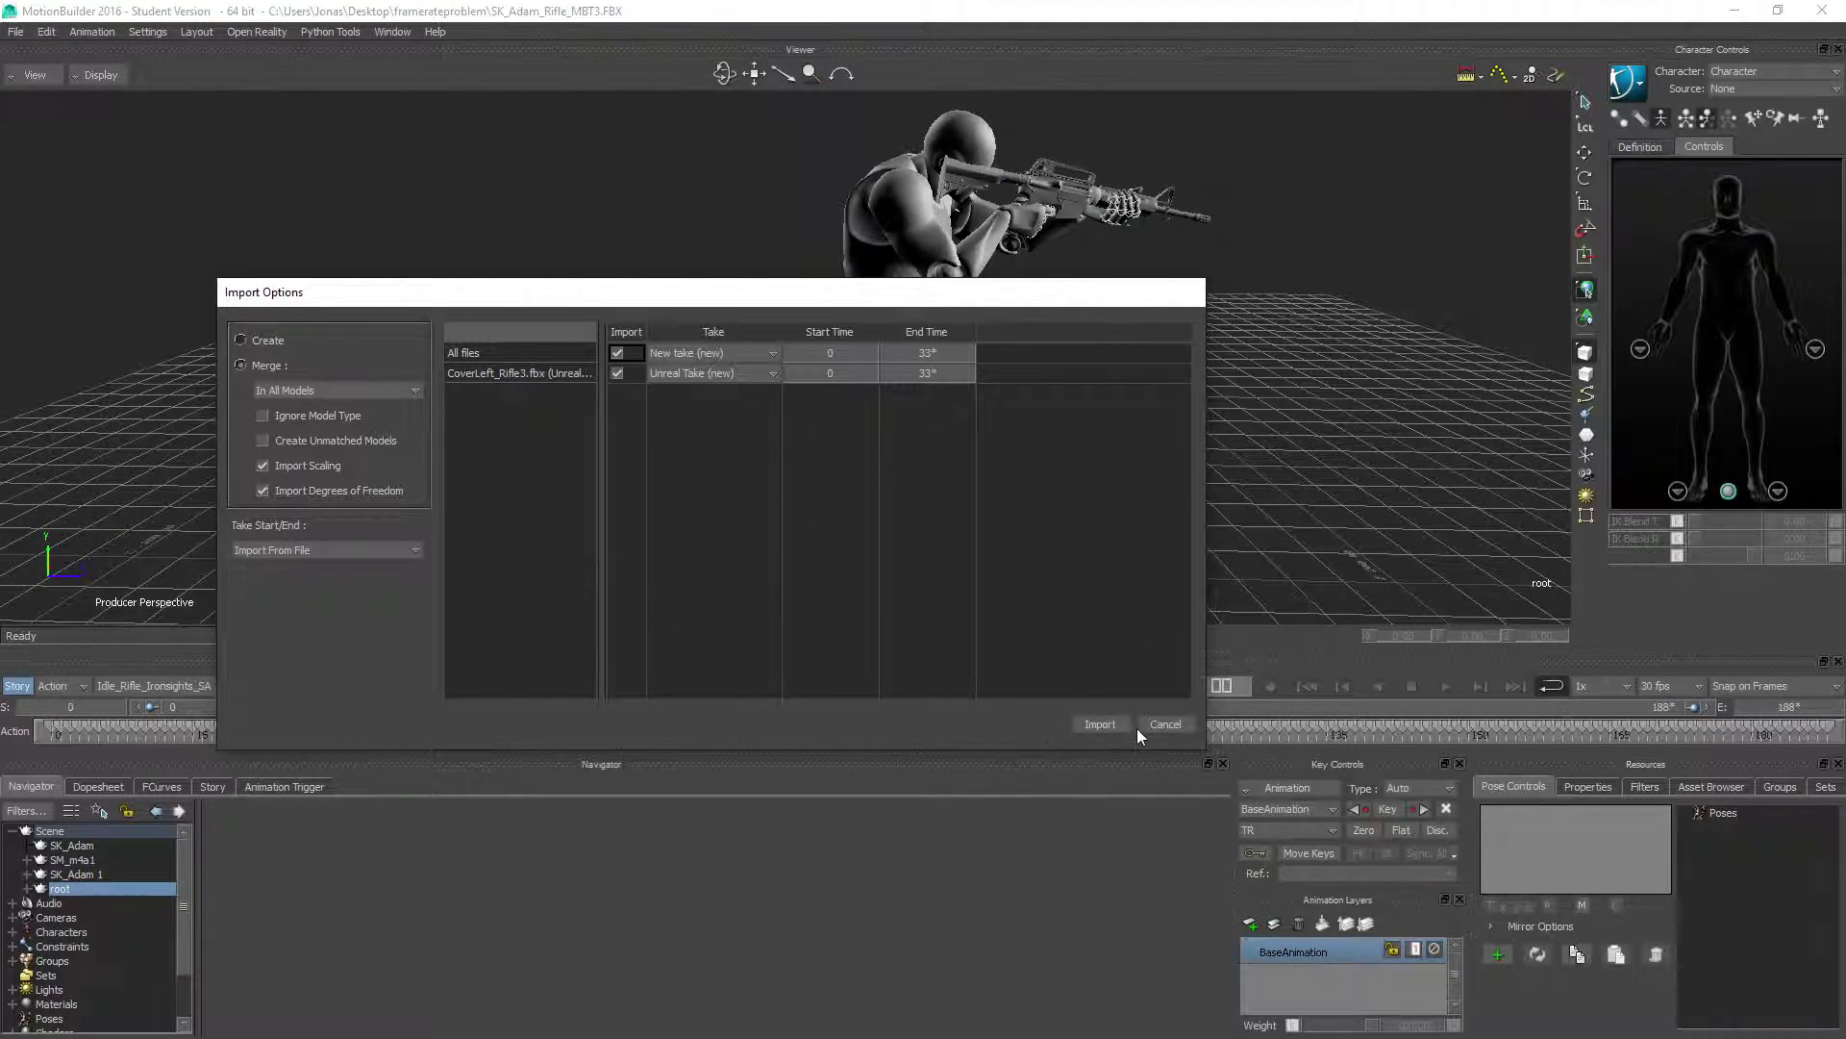
{"action": "left_click", "coordinate": [1098, 725]}
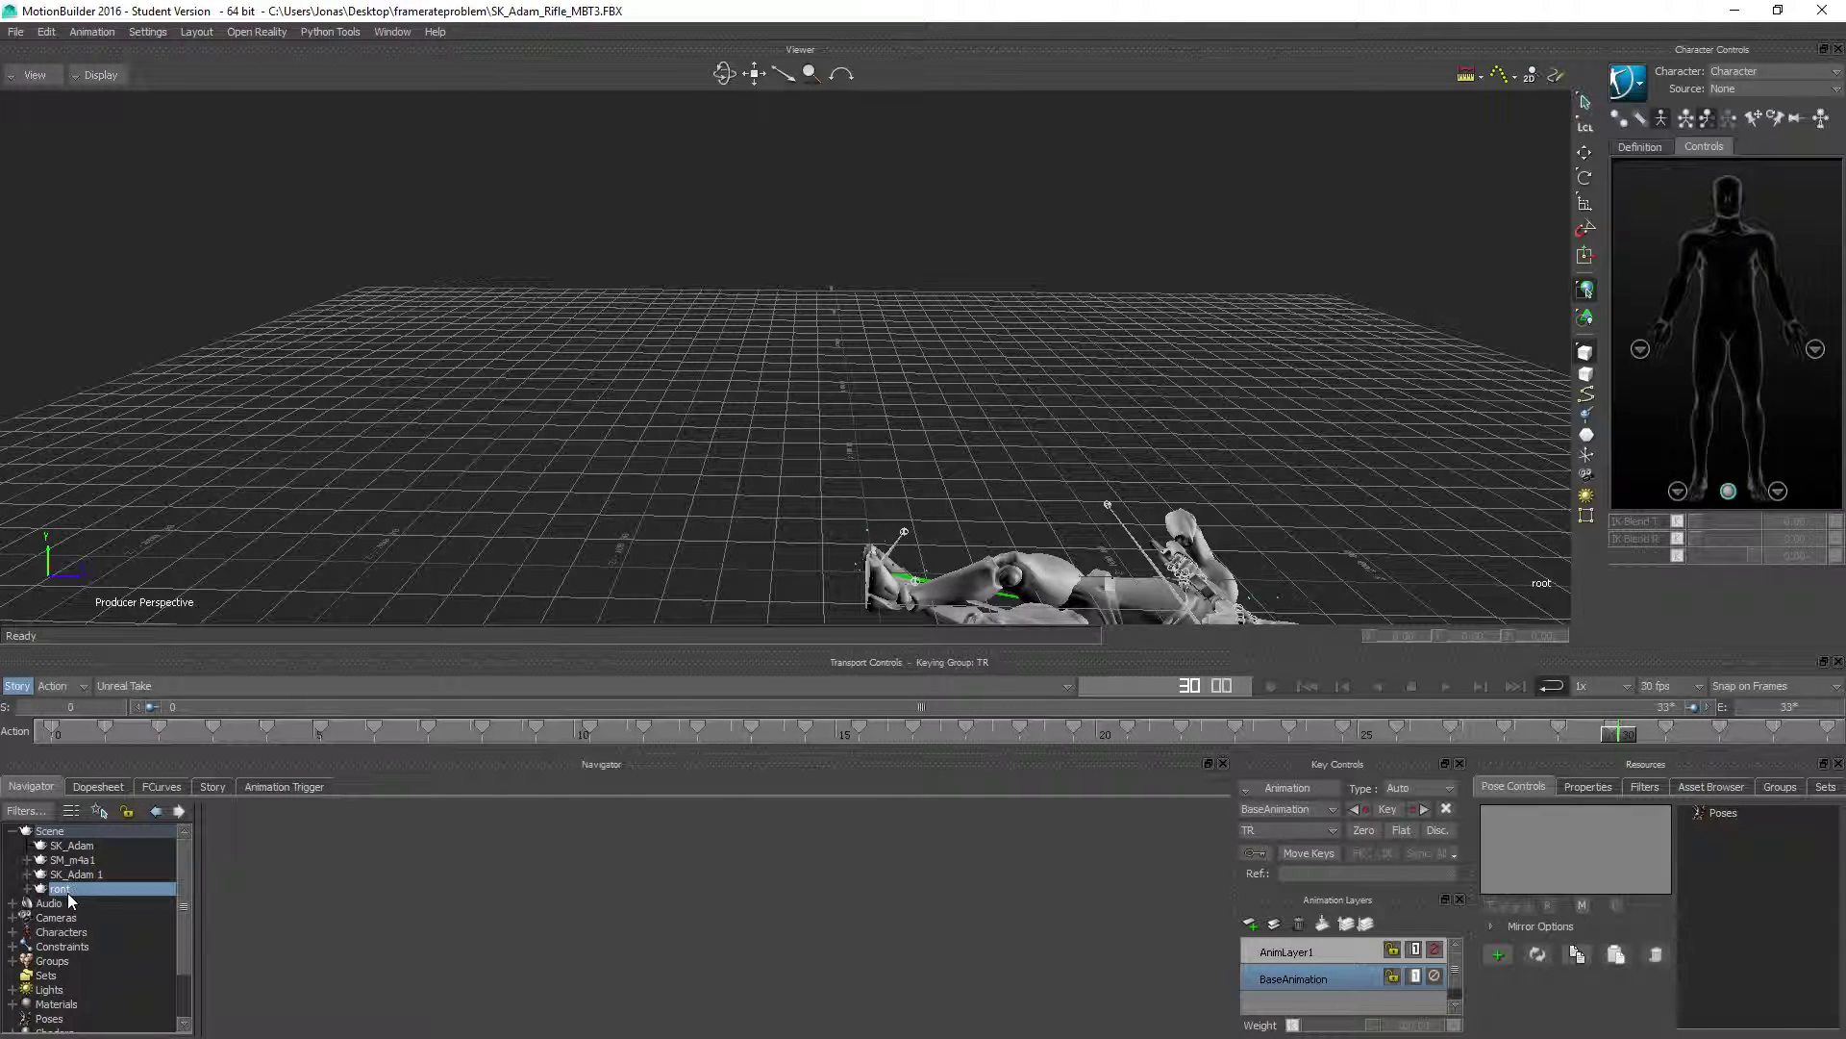
- Parent the root joint to SK_Adam and move the Unreal Take to frame 0
{"action": "left_click_drag", "start_coordinate": [62, 891], "coordinate": [83, 850]}
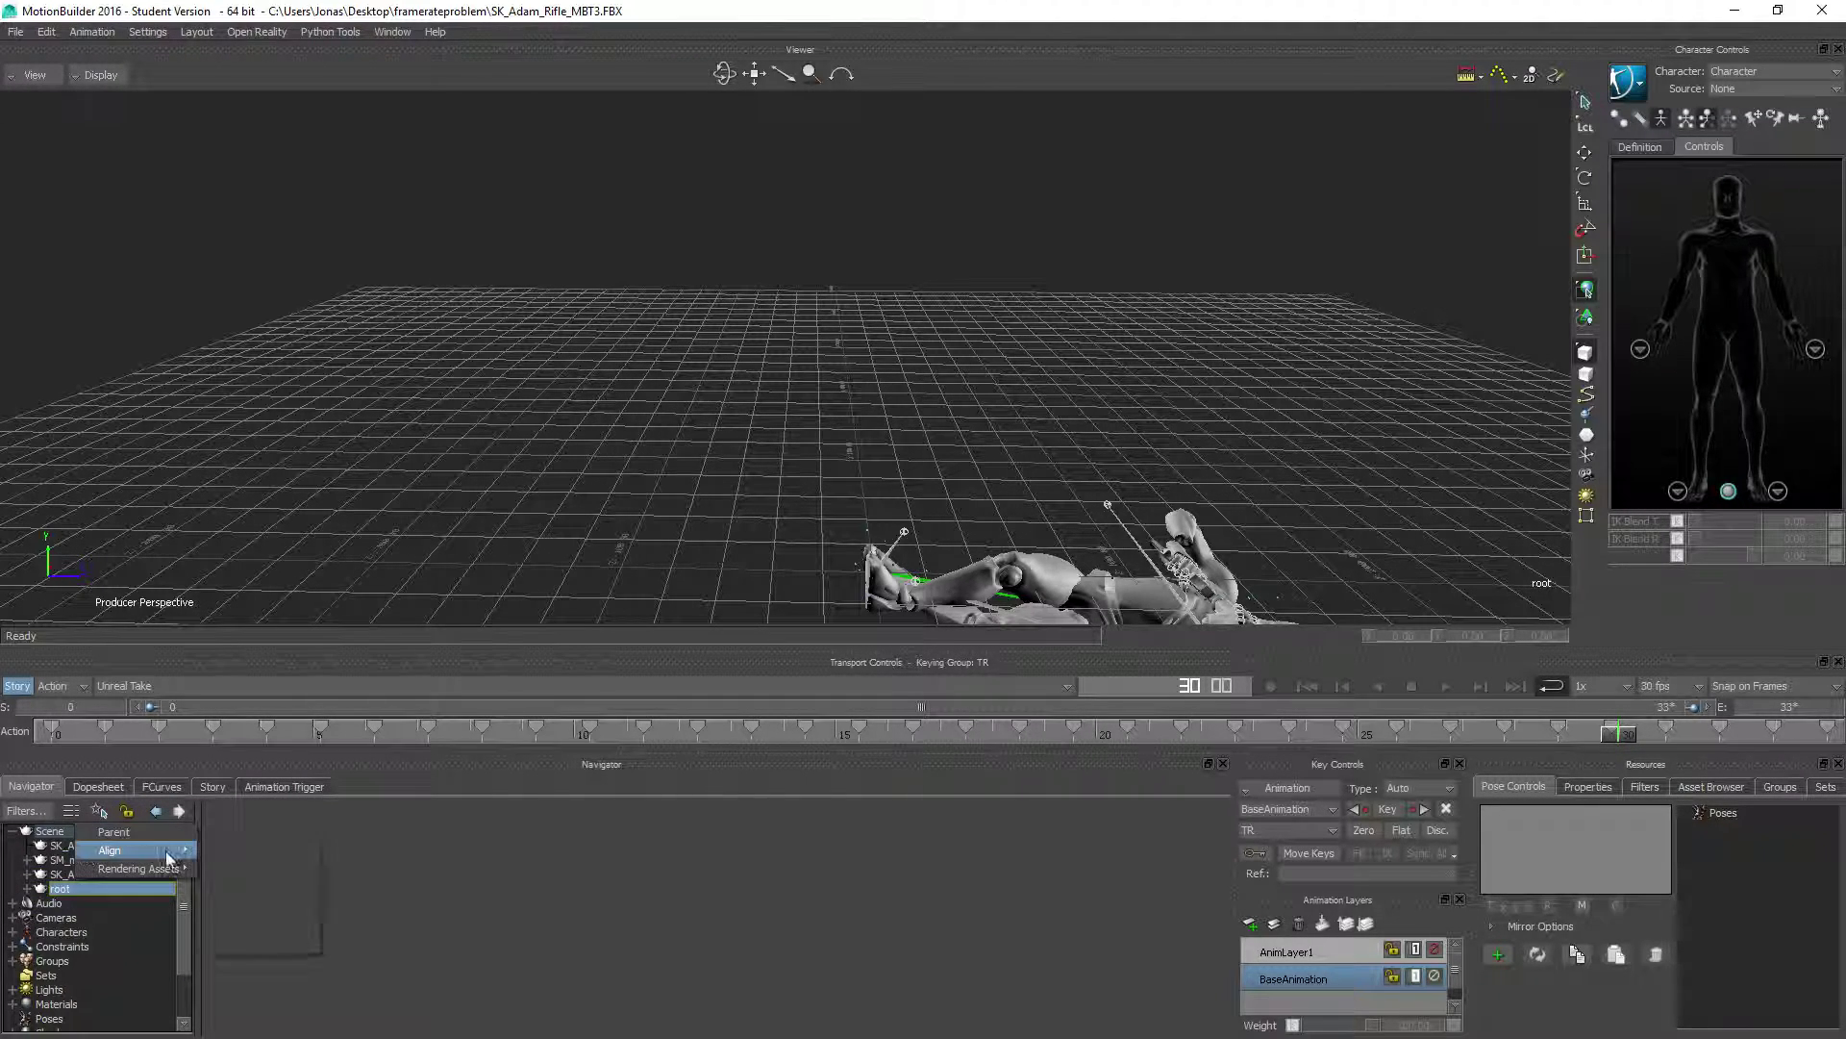
{"action": "left_click", "coordinate": [136, 834]}
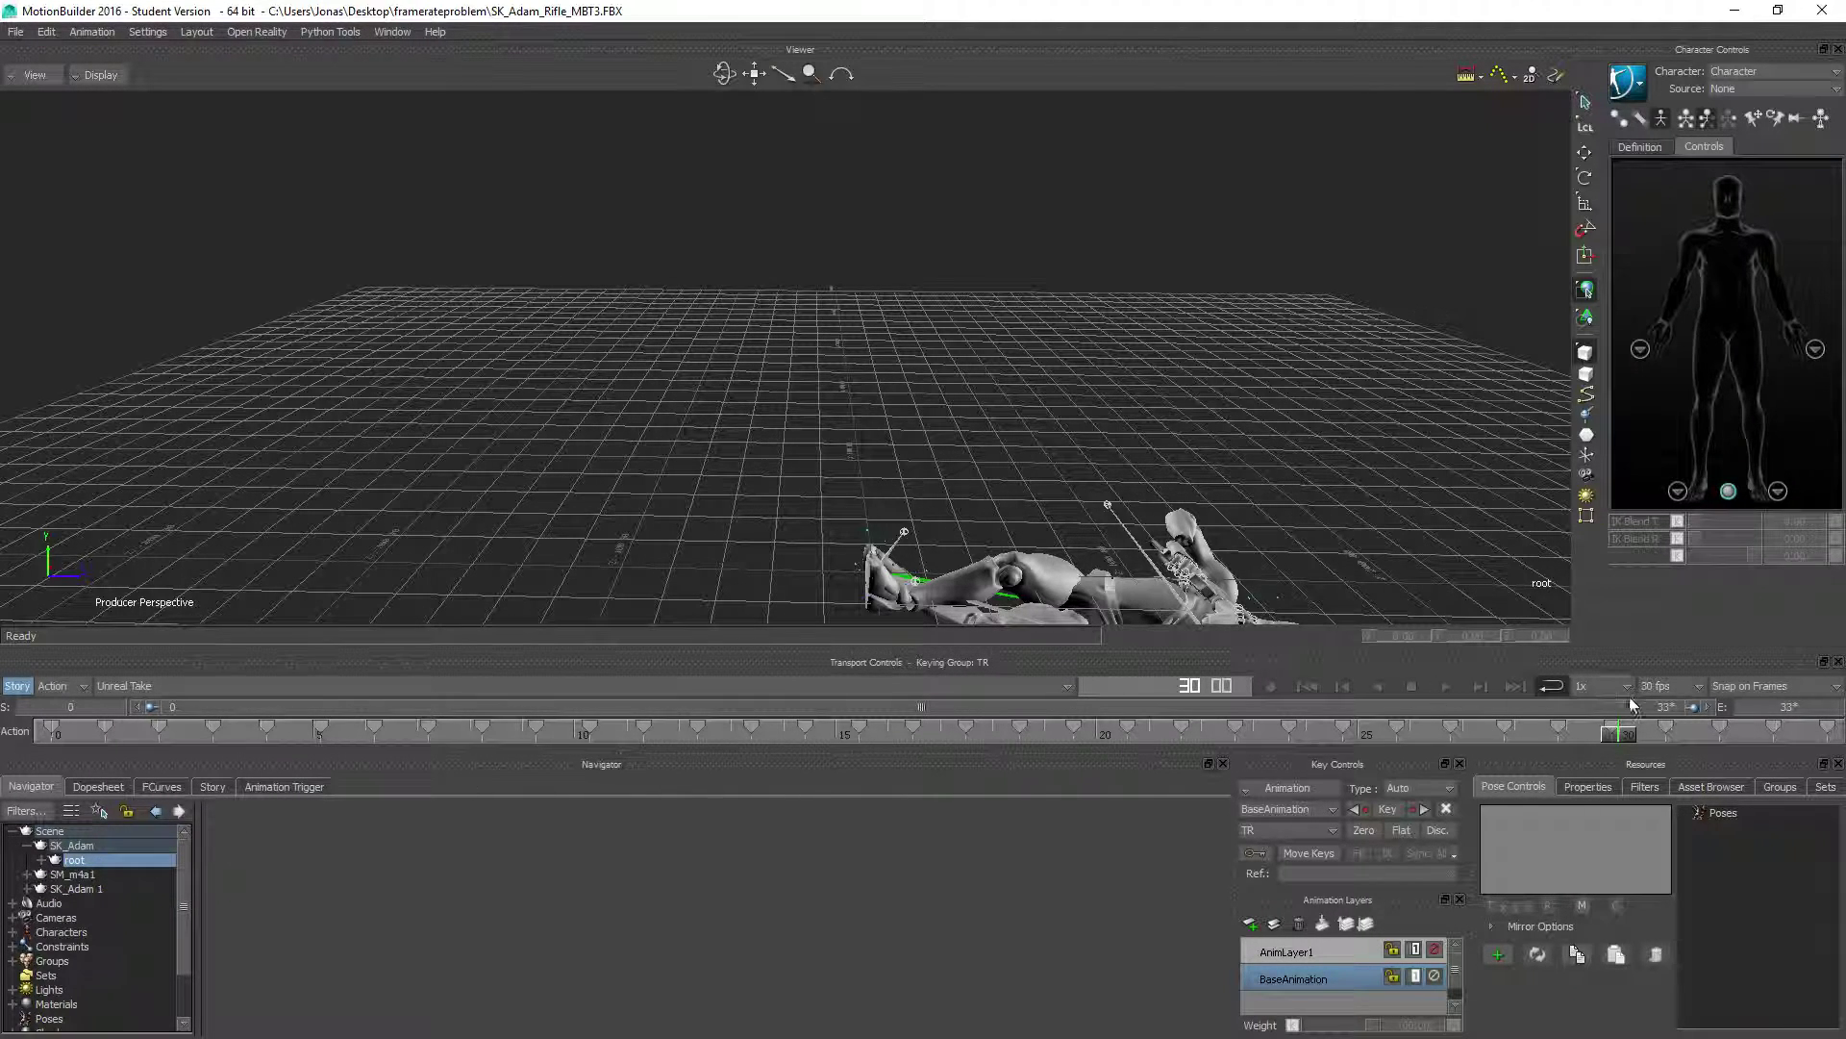
{"action": "left_click_drag", "start_coordinate": [1623, 733], "coordinate": [53, 733]}
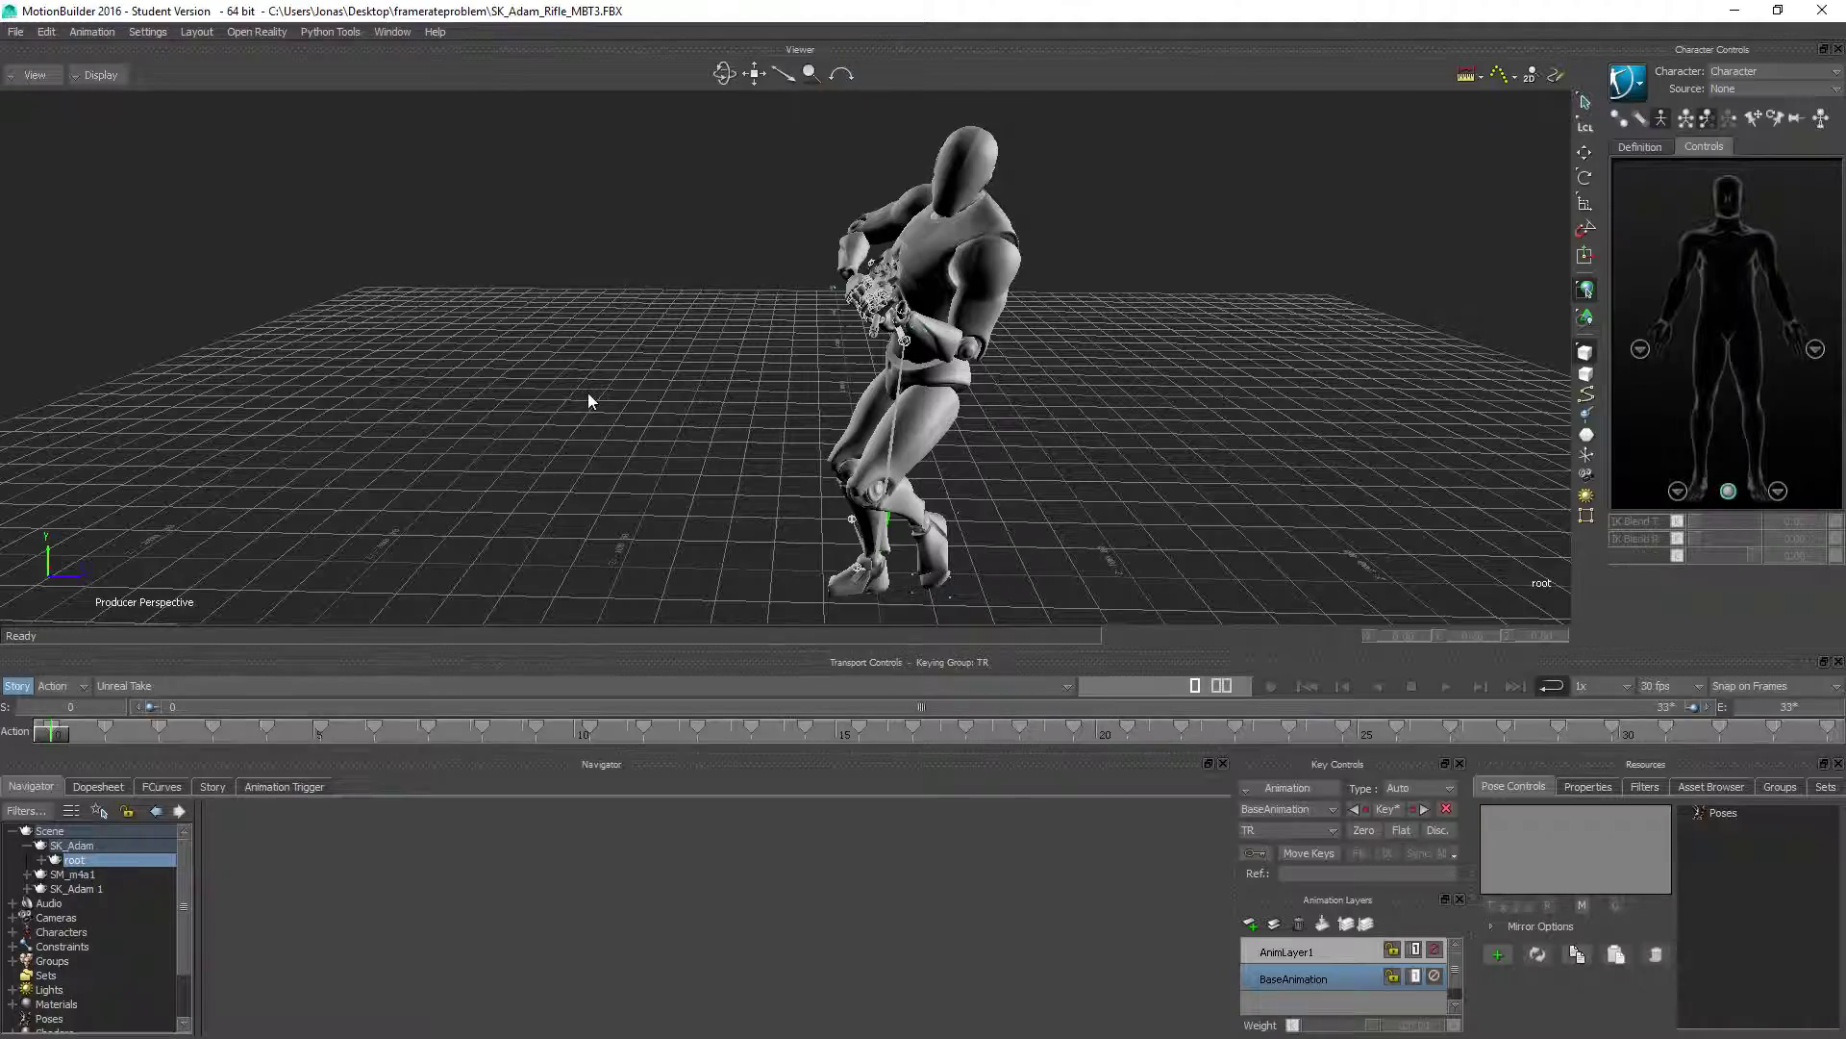
- Examine the character's hand on the rifle and the feet up close at frame 20 of the Unreal Take
{"action": "left_click_drag", "start_coordinate": [588, 400], "coordinate": [698, 394]}
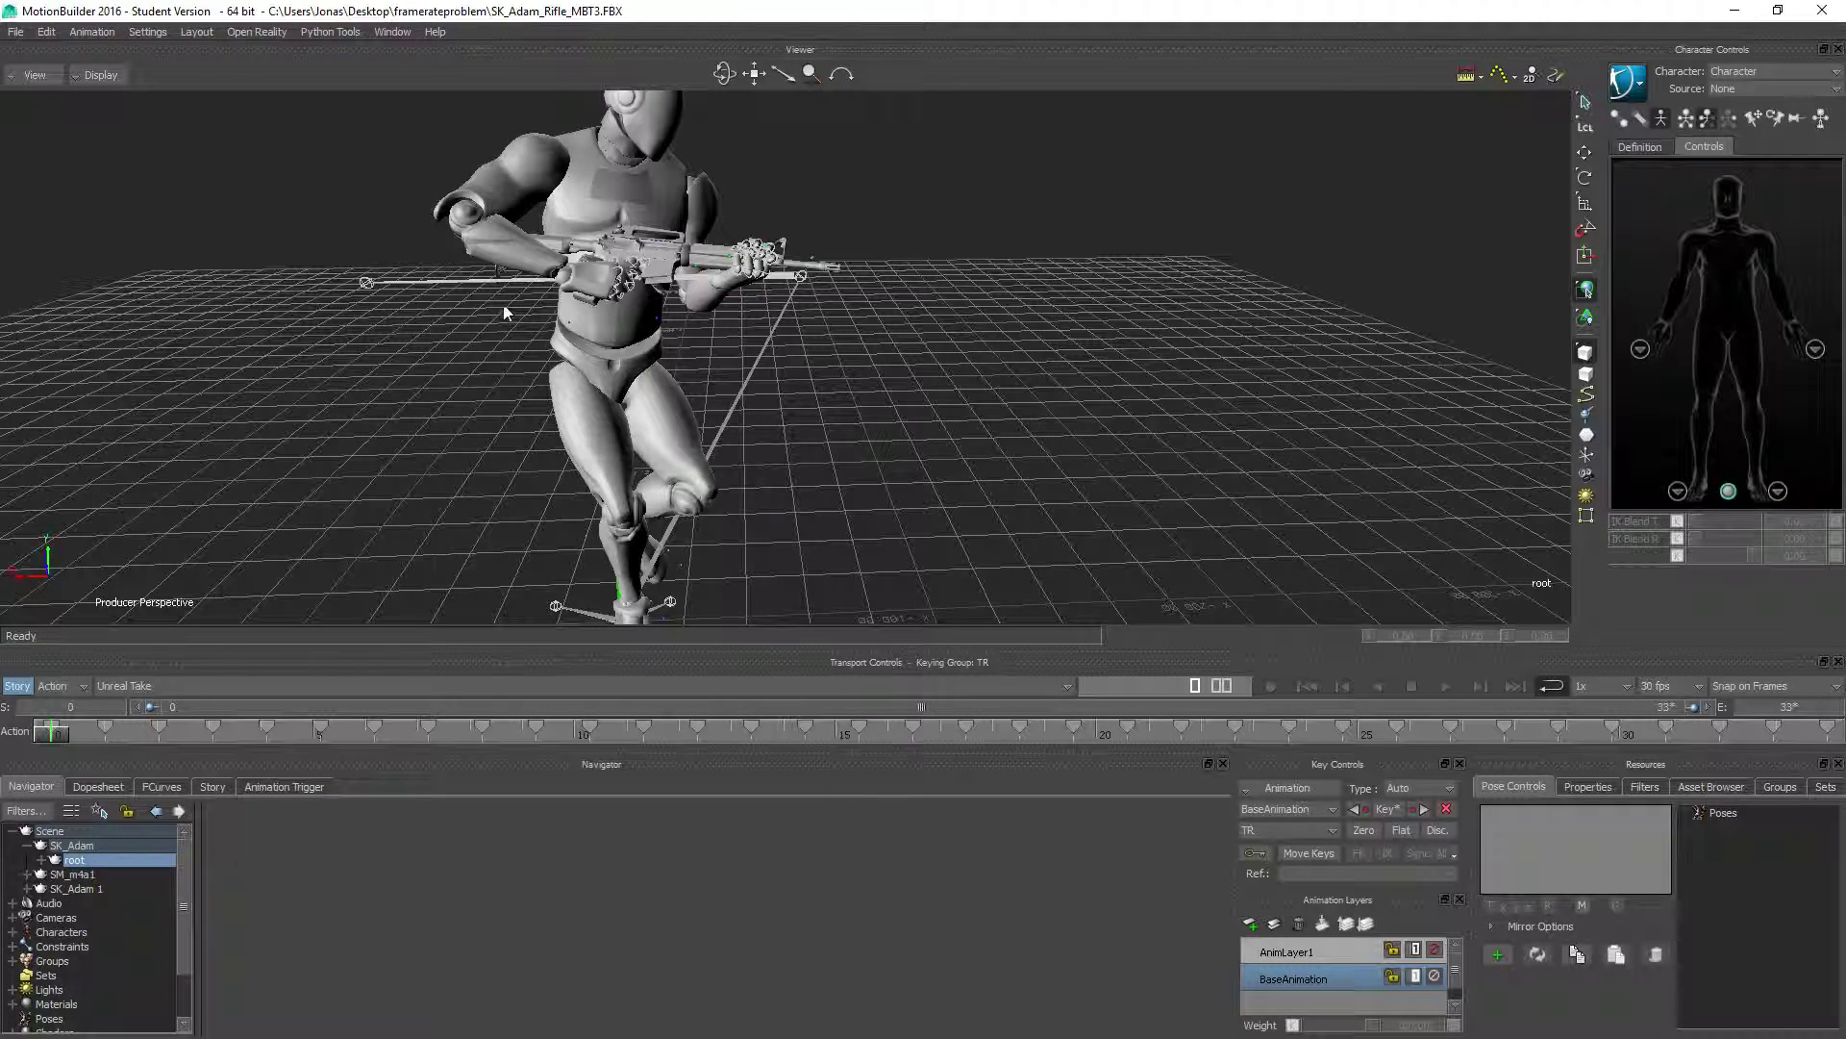
{"action": "left_click_drag", "start_coordinate": [54, 736], "coordinate": [1095, 675]}
{"action": "left_click_drag", "start_coordinate": [481, 339], "coordinate": [643, 392], "text": "alt"}
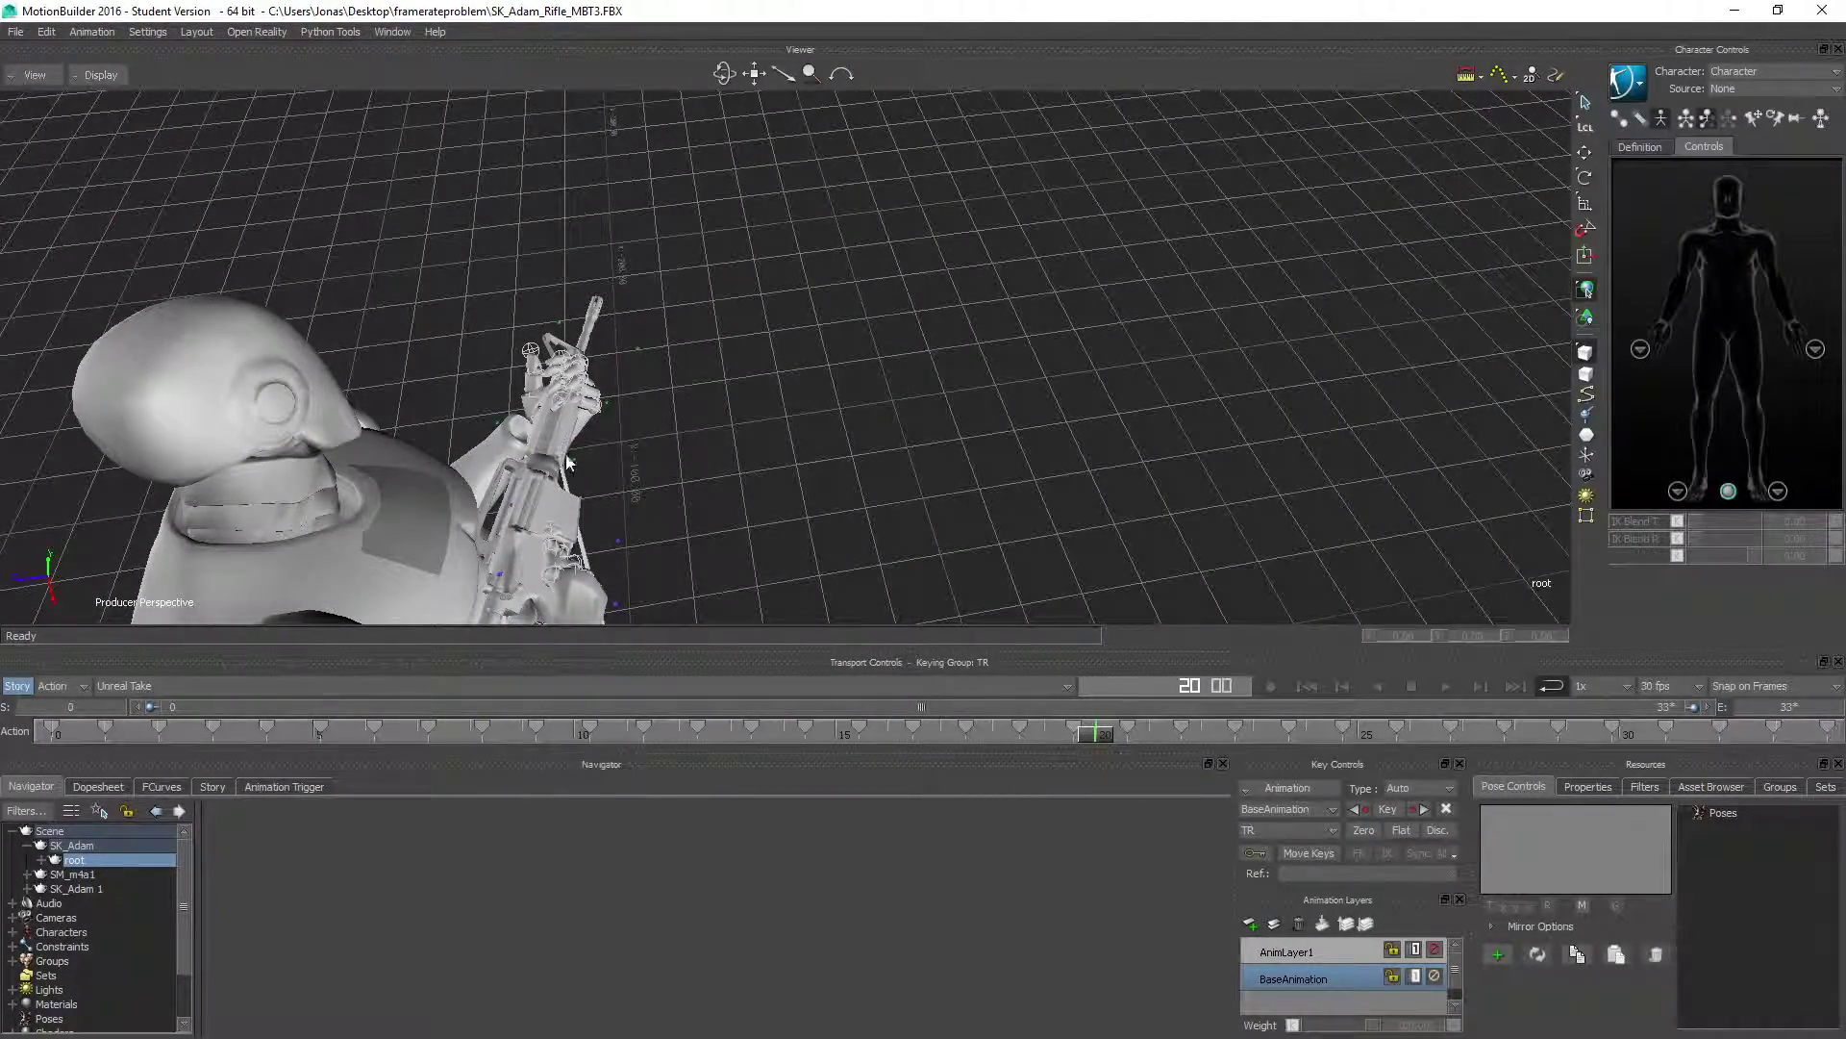
{"action": "left_click_drag", "start_coordinate": [529, 469], "coordinate": [619, 492], "text": "alt"}
{"action": "left_click_drag", "start_coordinate": [504, 352], "coordinate": [642, 342], "text": "alt"}
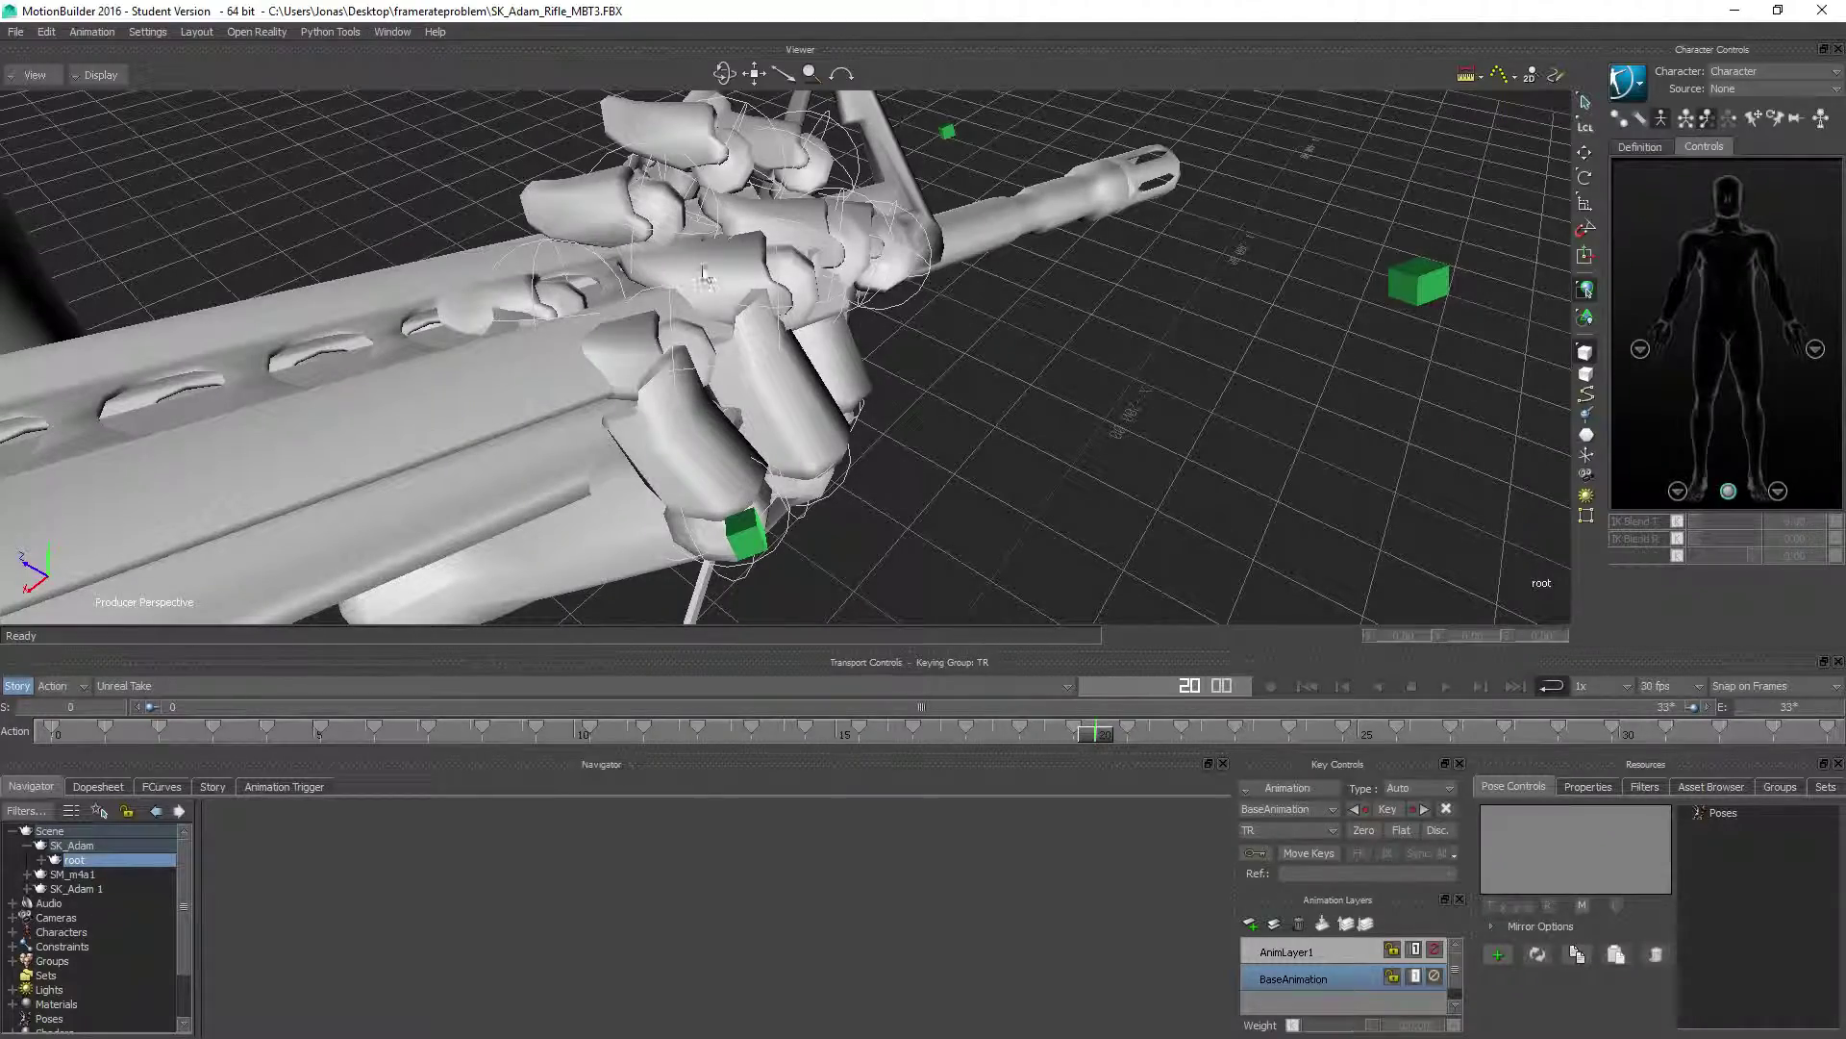
{"action": "left_click_drag", "start_coordinate": [417, 306], "coordinate": [572, 290], "text": "alt"}
{"action": "left_click_drag", "start_coordinate": [713, 388], "coordinate": [452, 411], "text": "alt"}
{"action": "left_click_drag", "start_coordinate": [702, 428], "coordinate": [644, 321], "text": "alt"}
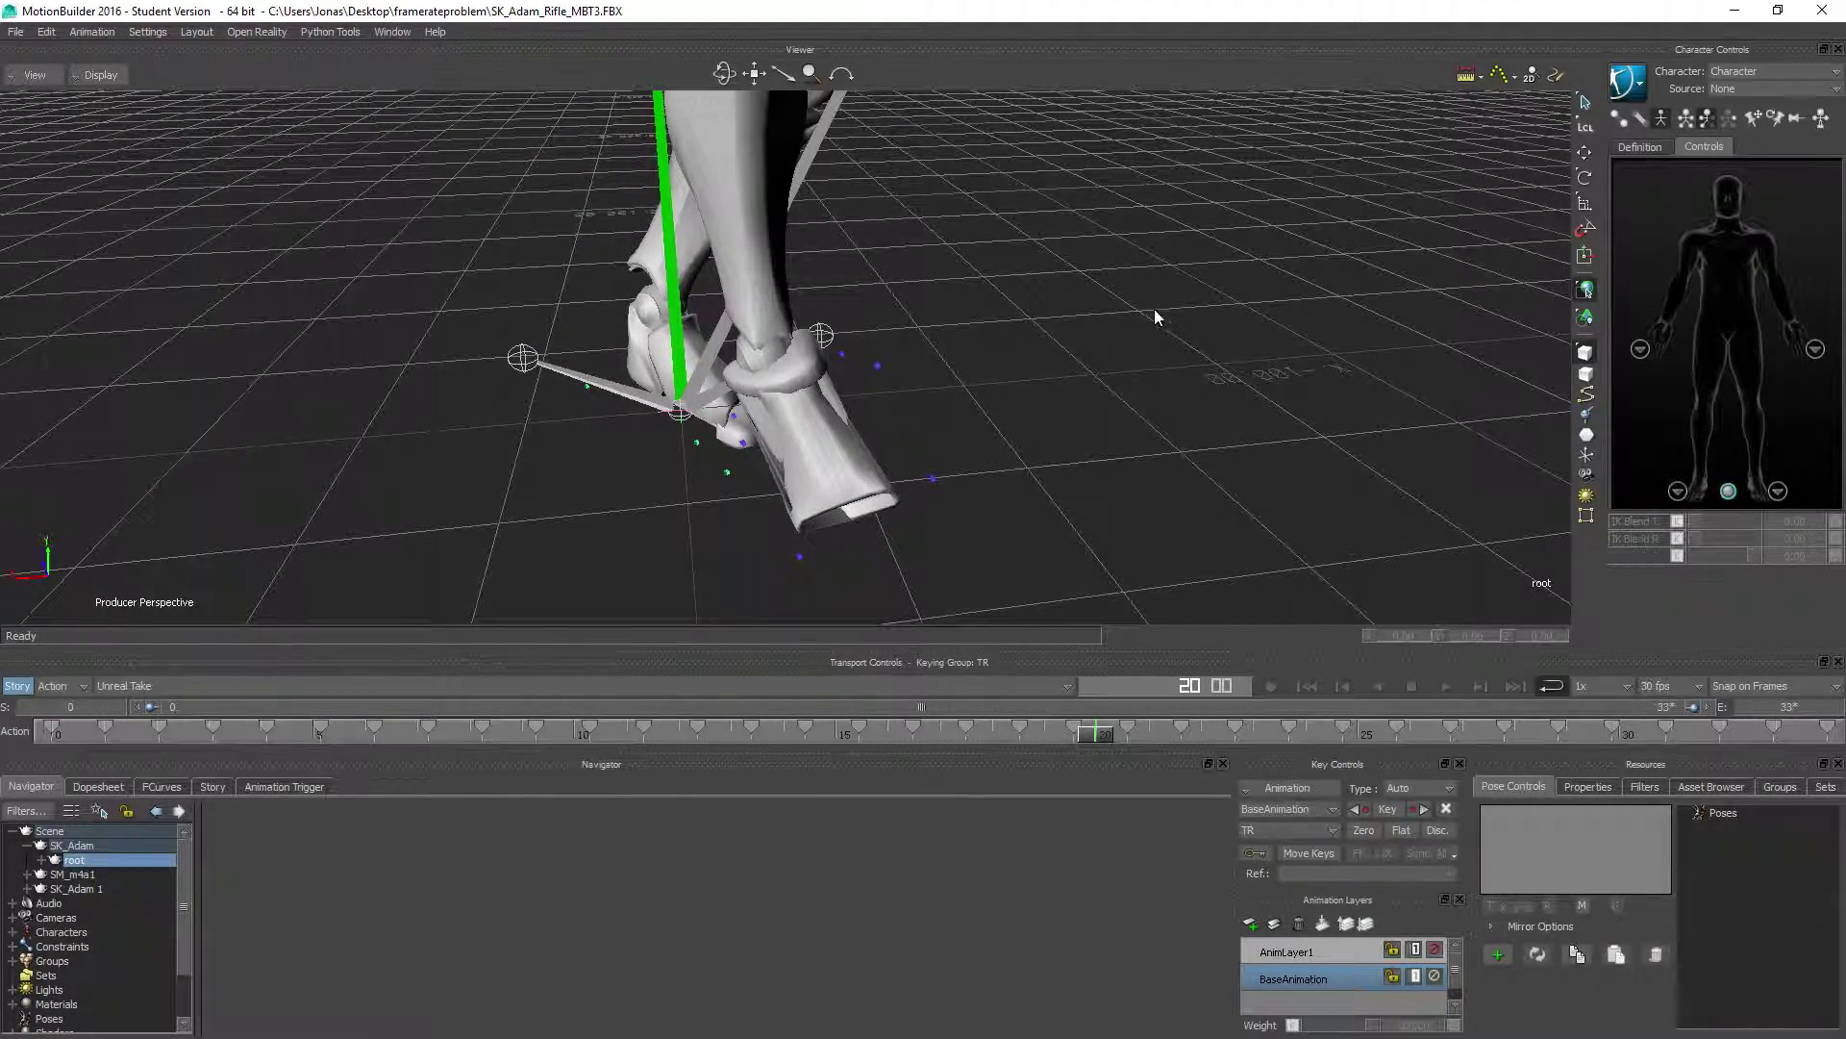
- Return to Unreal Editor, reopen CoverLeft_Rifle3 from the Cover folder and show the skeleton tree's advanced options
{"action": "left_click", "coordinate": [1737, 12]}
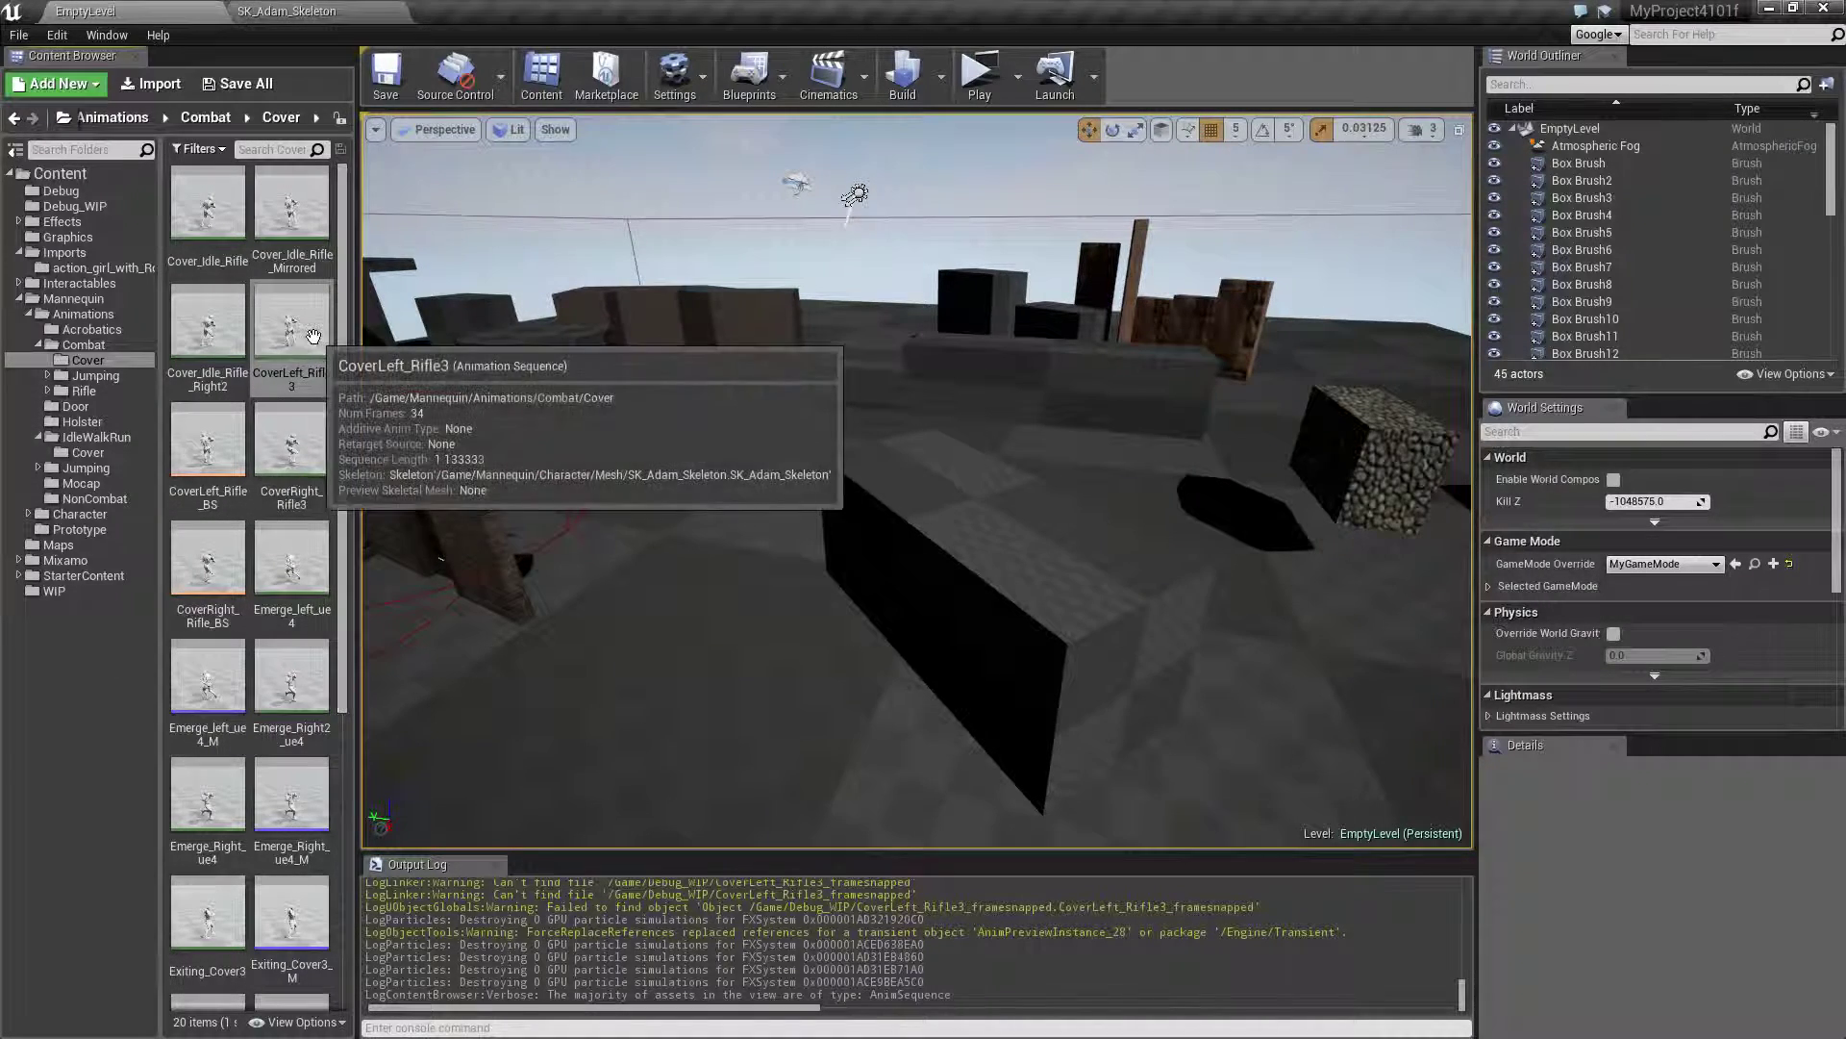
{"action": "double_click", "coordinate": [308, 368]}
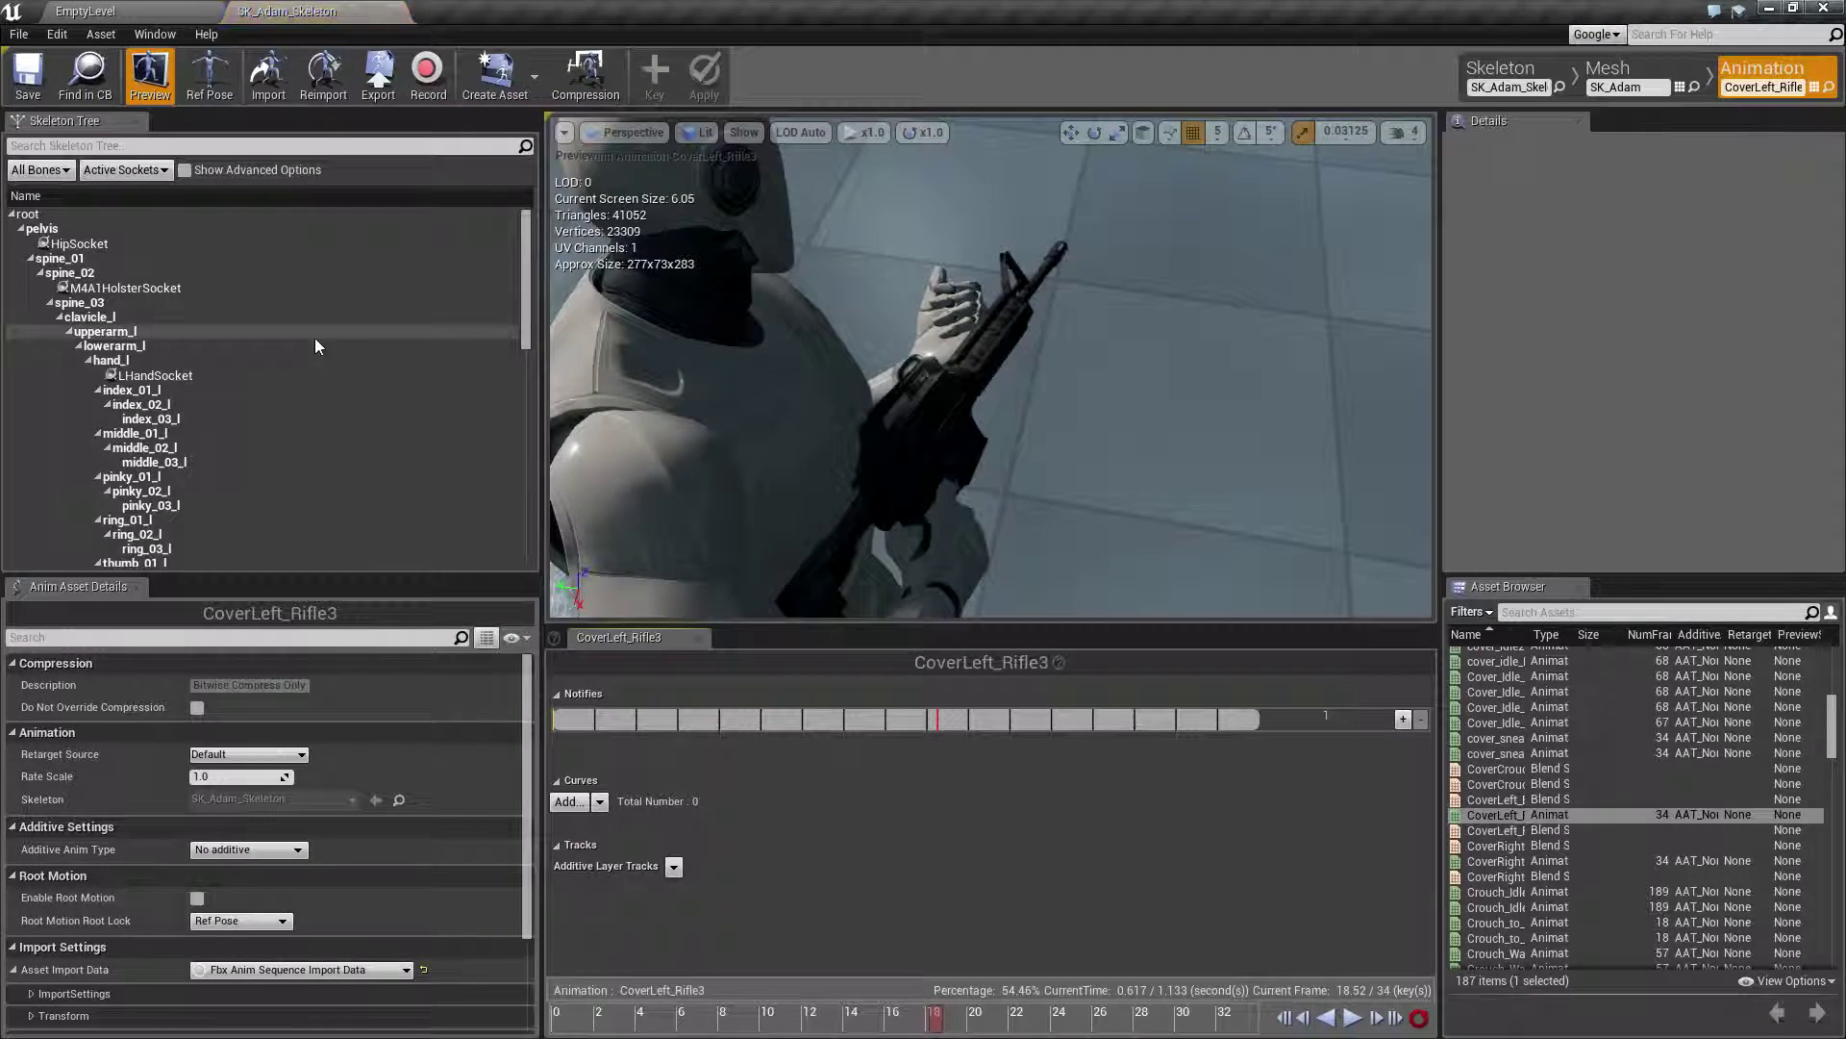
{"action": "left_click", "coordinate": [200, 169]}
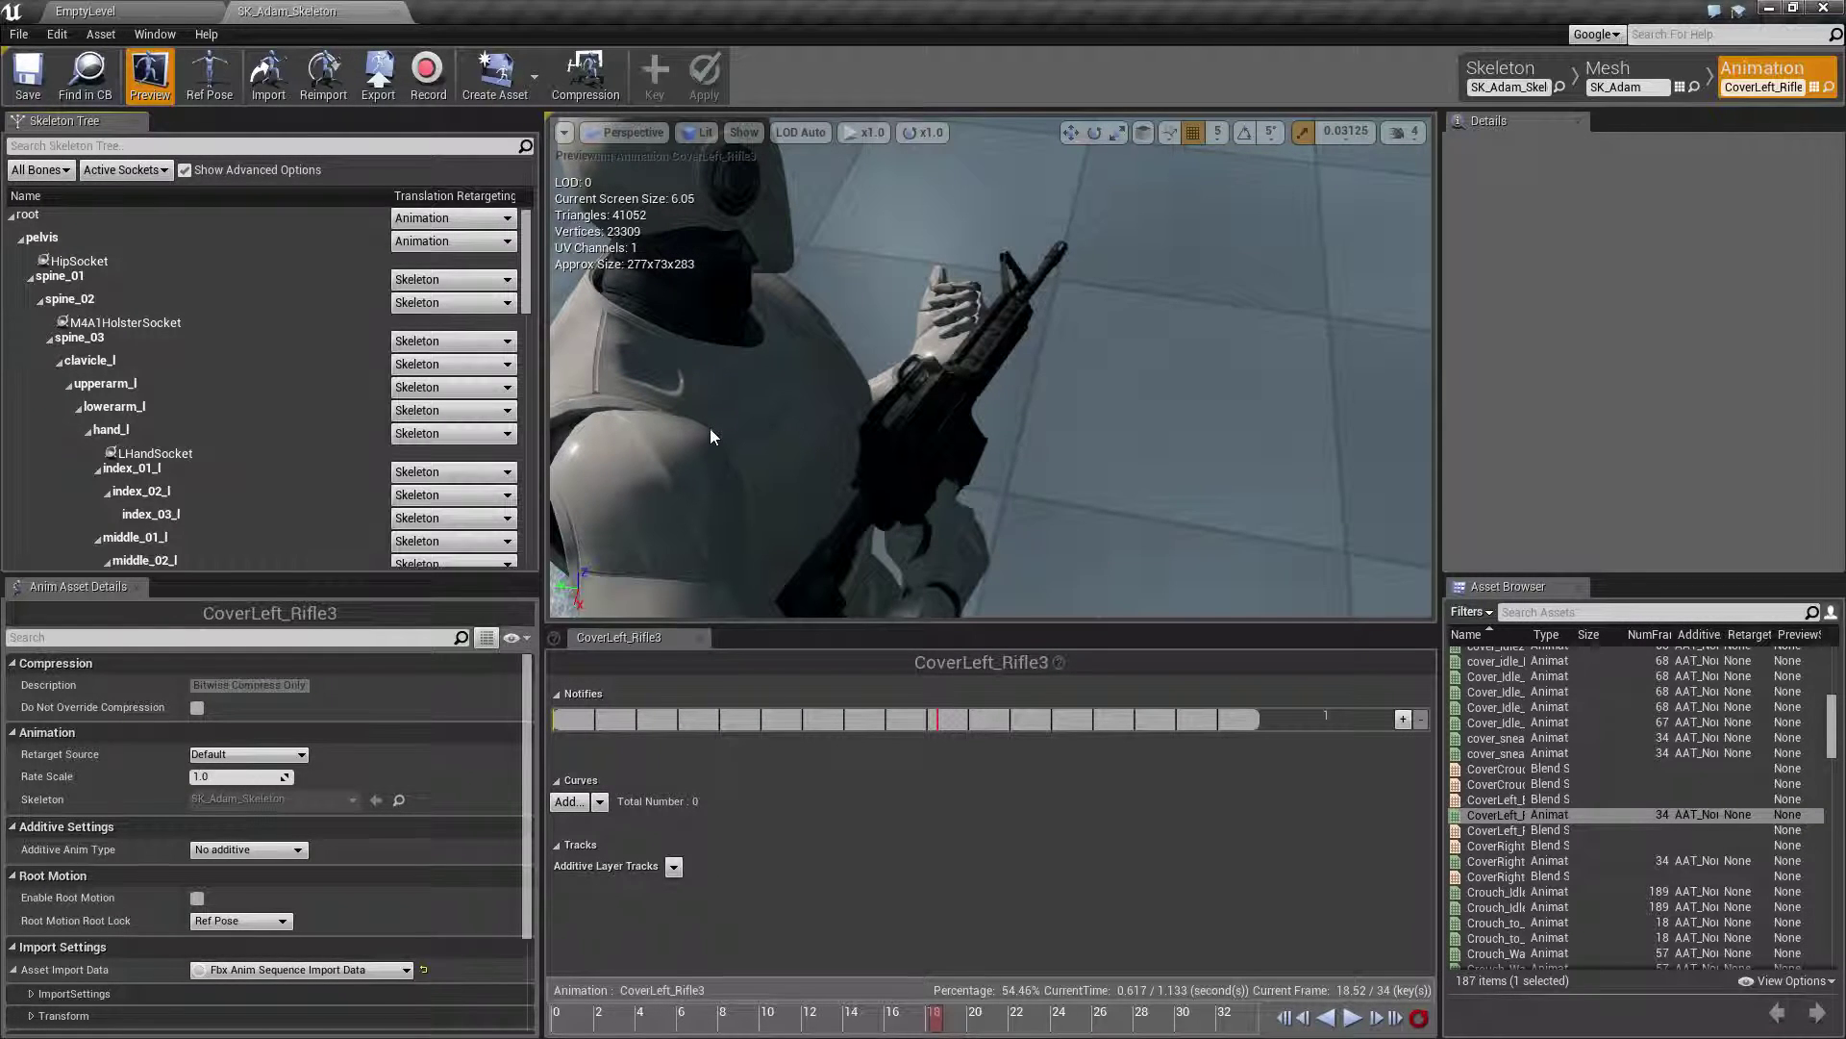
{"action": "mouse_move", "coordinate": [787, 440]}
{"action": "left_mouse_down"}
{"action": "mouse_move", "coordinate": [760, 509]}
{"action": "mouse_move", "coordinate": [731, 519]}
{"action": "mouse_move", "coordinate": [673, 462]}
{"action": "mouse_move", "coordinate": [731, 452]}
{"action": "mouse_move", "coordinate": [663, 462]}
{"action": "mouse_move", "coordinate": [712, 452]}
{"action": "mouse_move", "coordinate": [692, 424]}
{"action": "mouse_move", "coordinate": [765, 433]}
{"action": "left_mouse_up"}
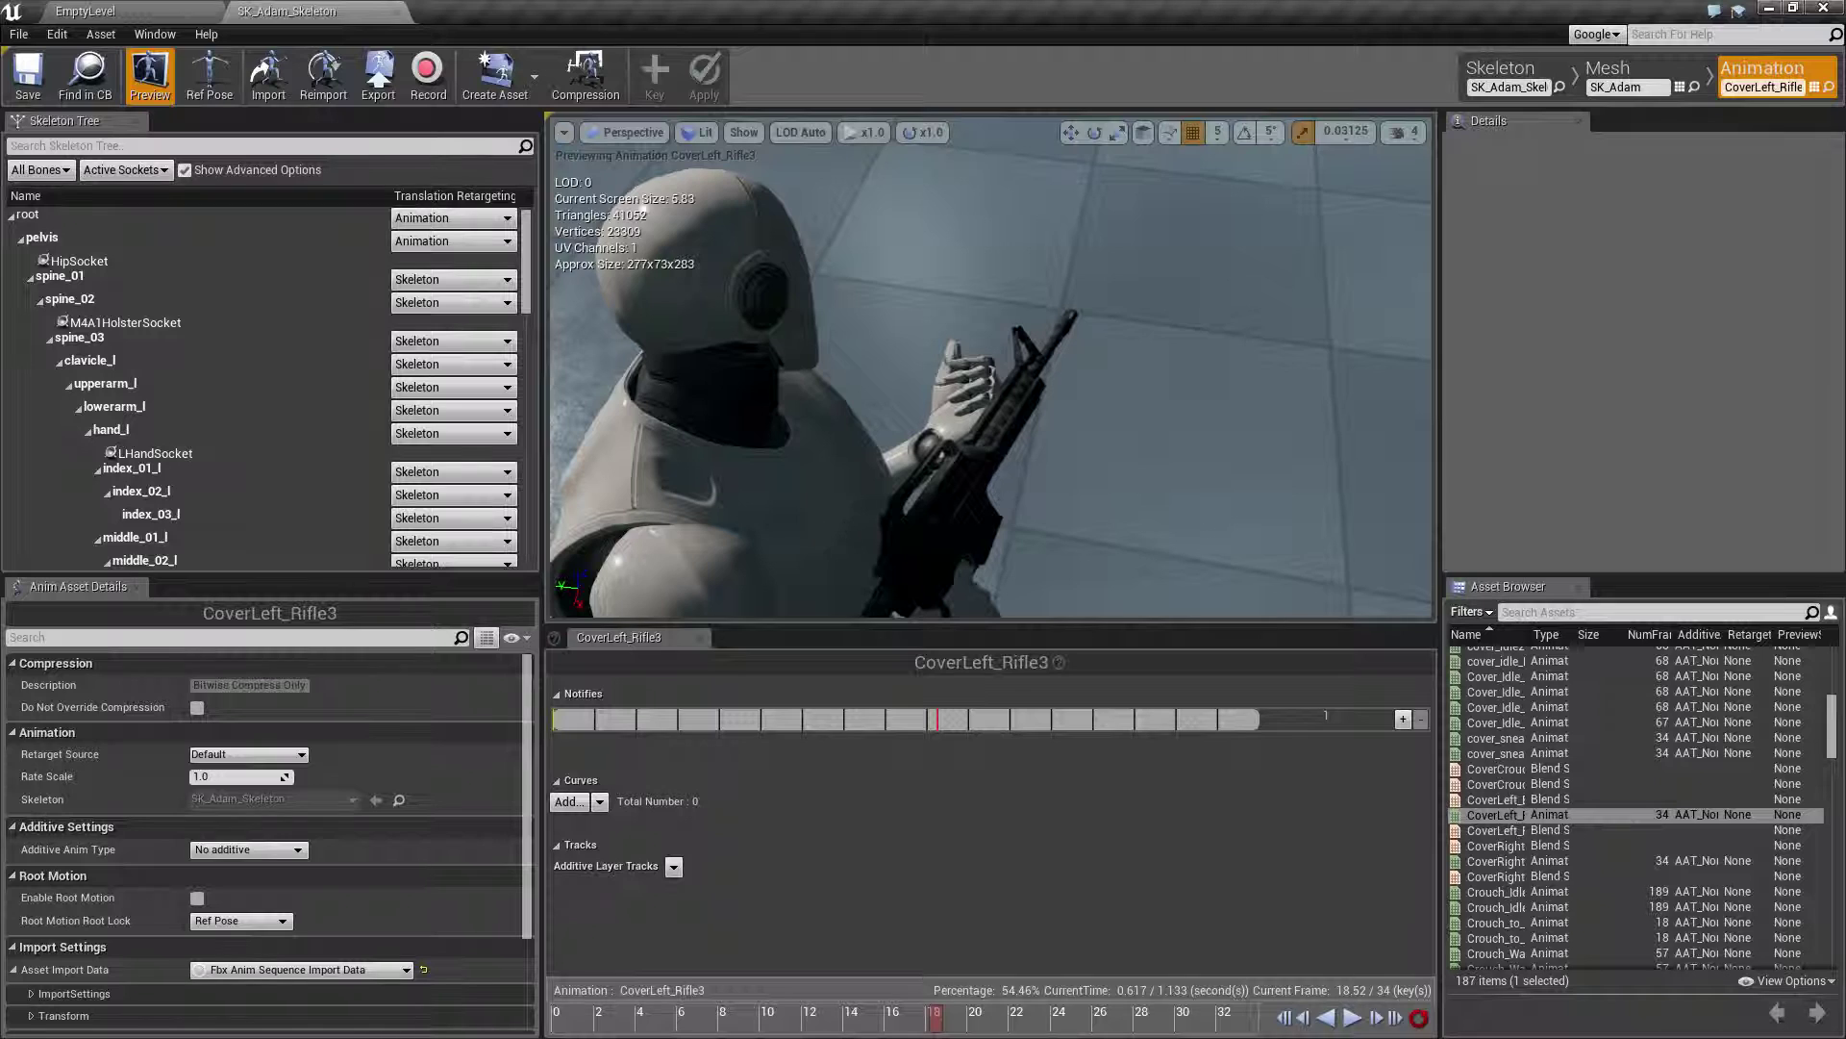
{"action": "mouse_move", "coordinate": [765, 433]}
{"action": "left_mouse_down"}
{"action": "mouse_move", "coordinate": [799, 408]}
{"action": "mouse_move", "coordinate": [759, 418]}
{"action": "left_mouse_up"}
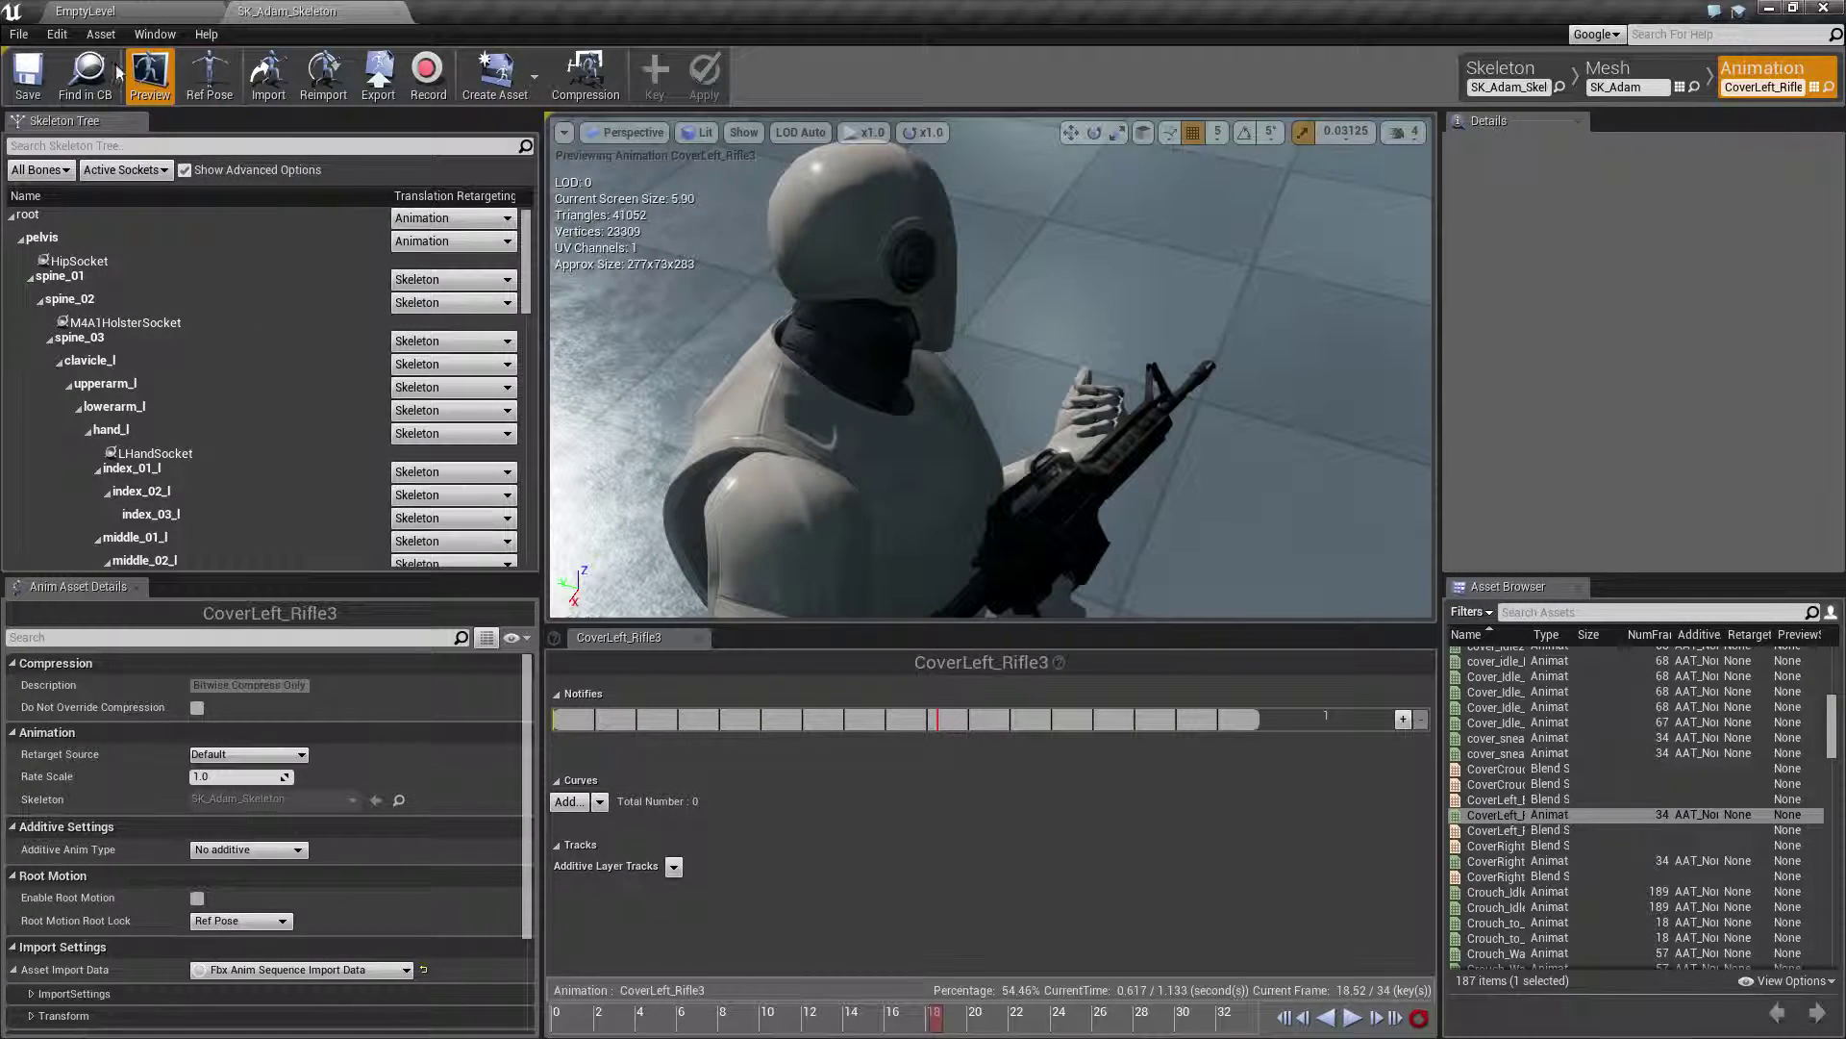
- Rewind CoverLeft_Rifle3 to frame 0 and start recording it as a new animation named X_CoverLeft_Rifle in the Debug_WIP folder
{"action": "left_click_drag", "start_coordinate": [940, 1025], "coordinate": [498, 995]}
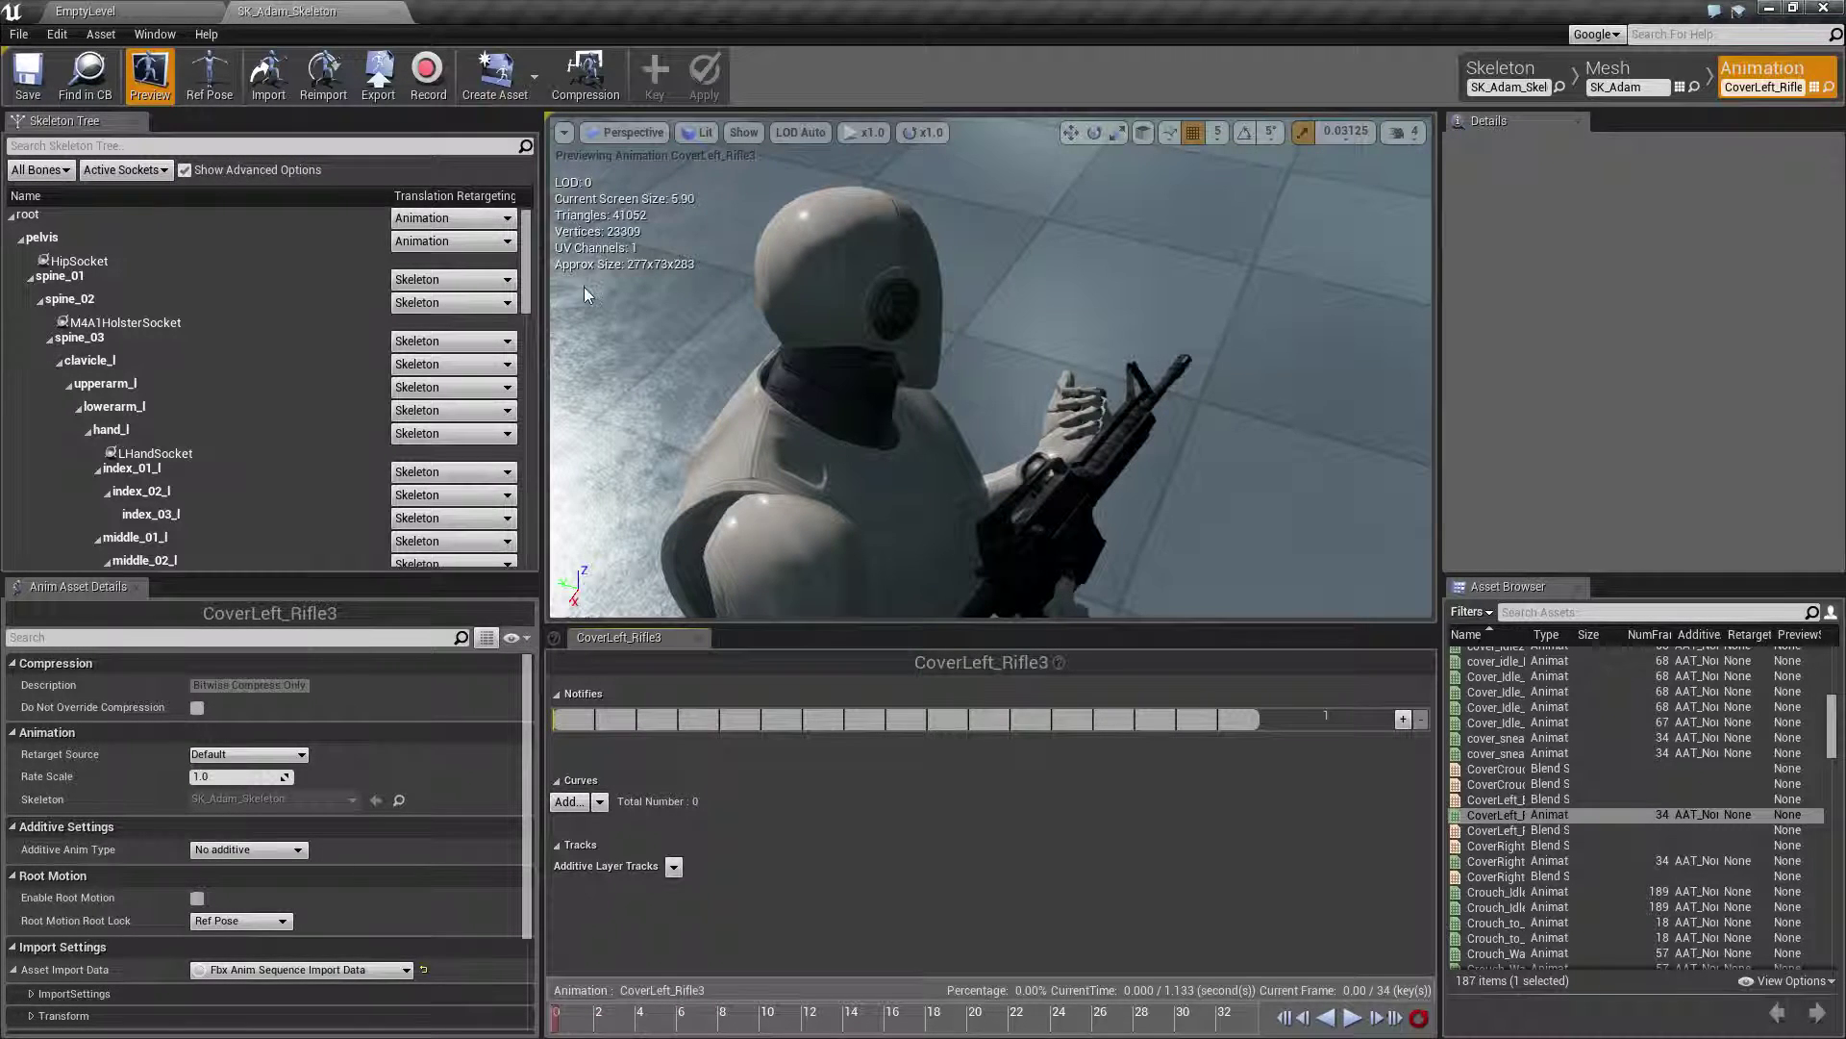
{"action": "left_click", "coordinate": [429, 77]}
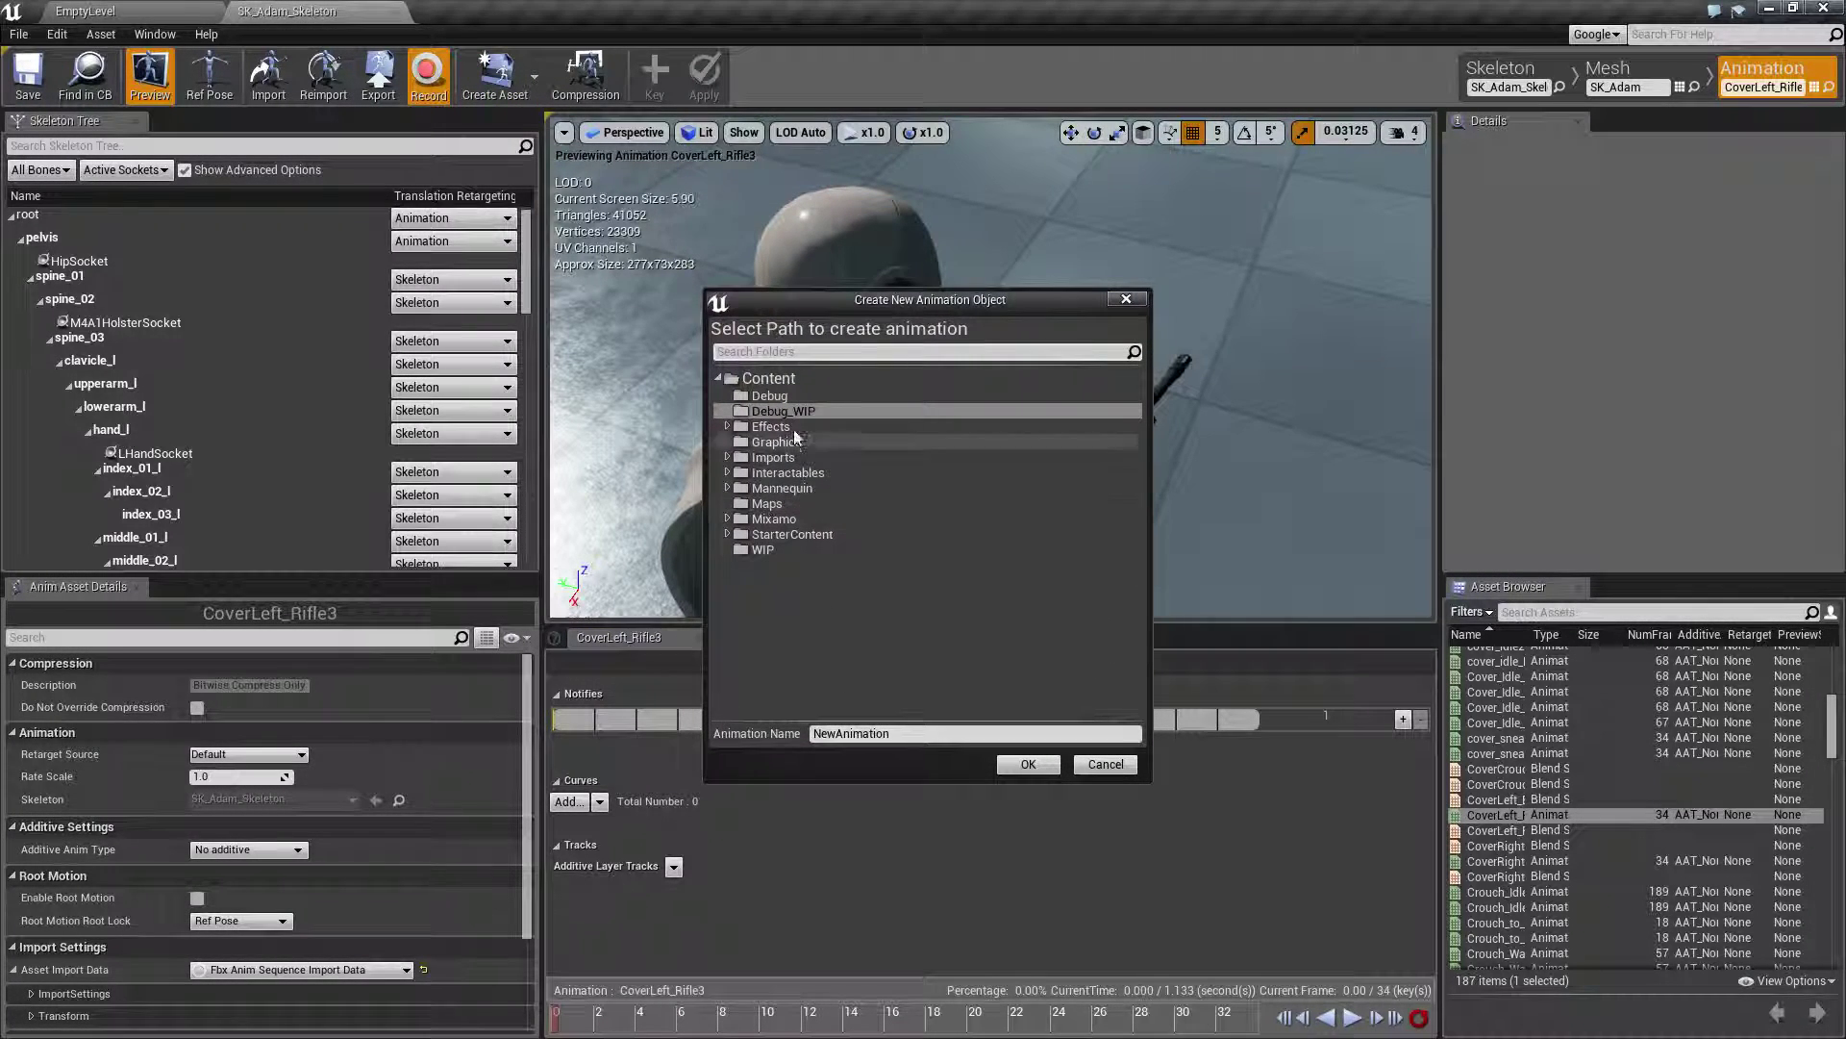
{"action": "left_click", "coordinate": [913, 732]}
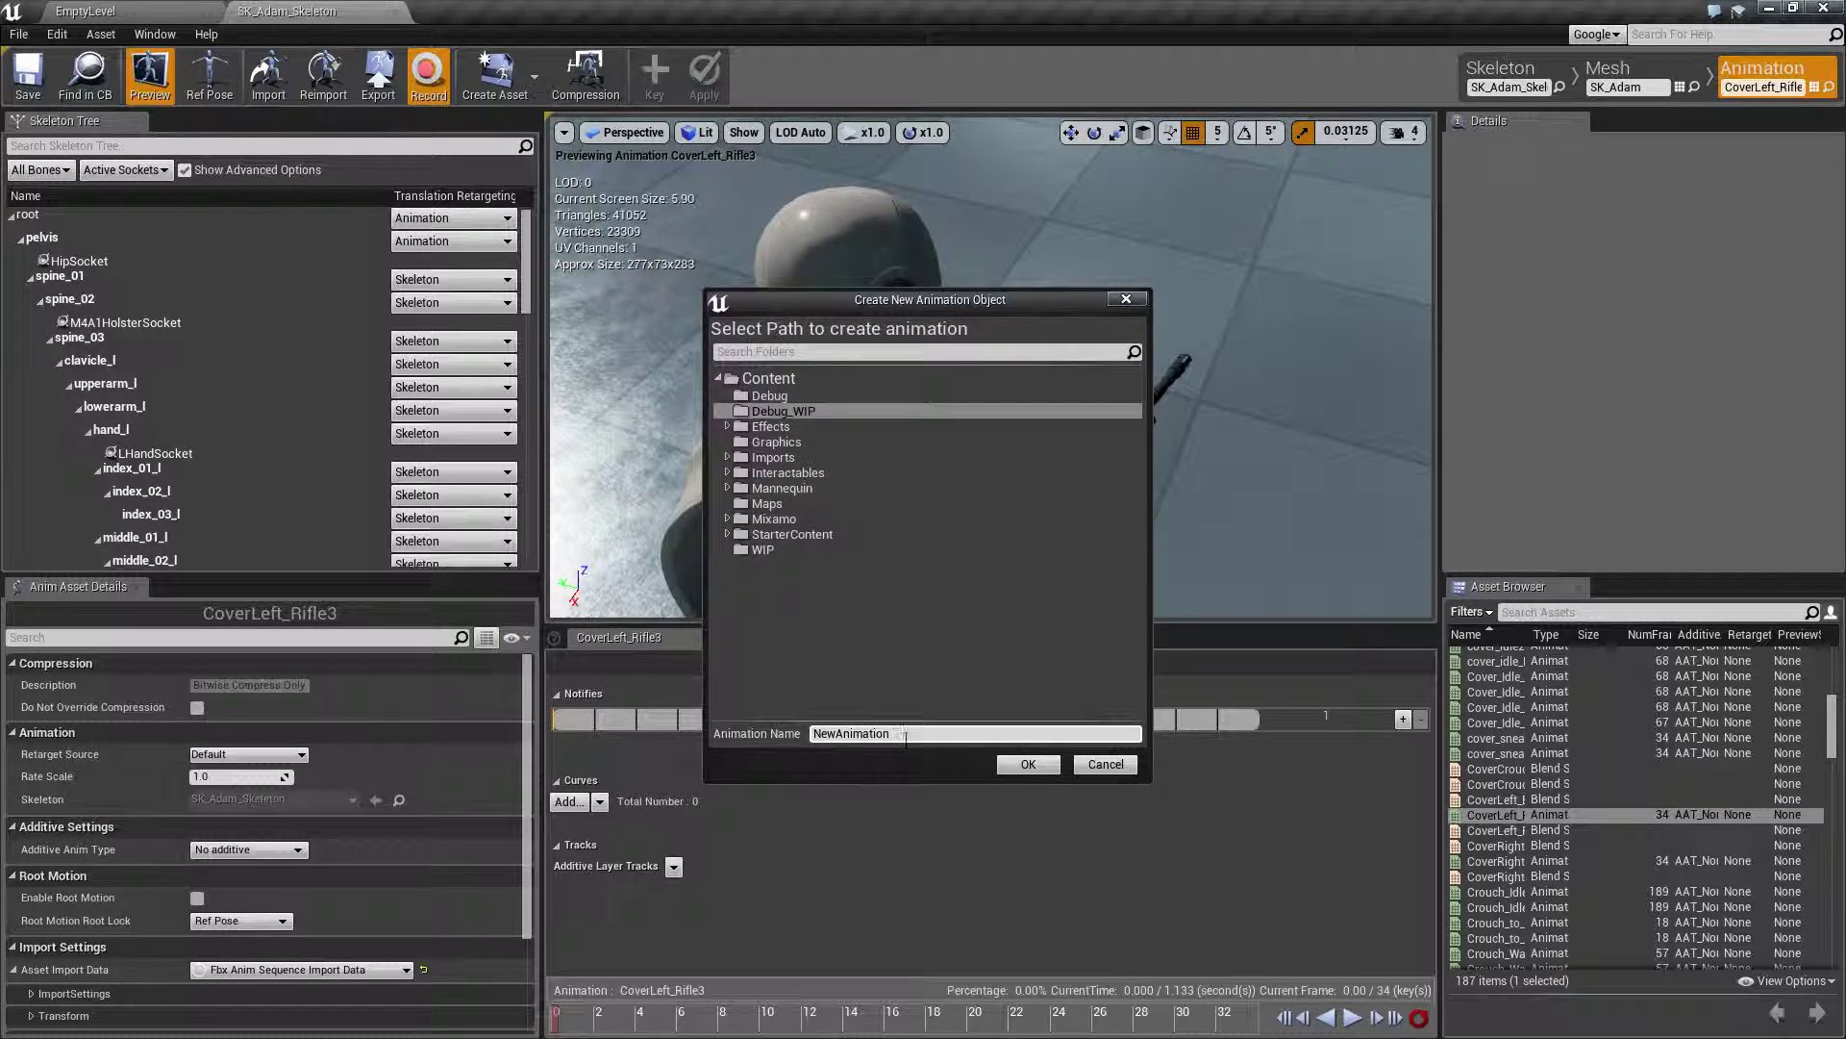
{"action": "double_click", "coordinate": [905, 737]}
{"action": "type", "text": "X_CoverLeft_Rifle"}
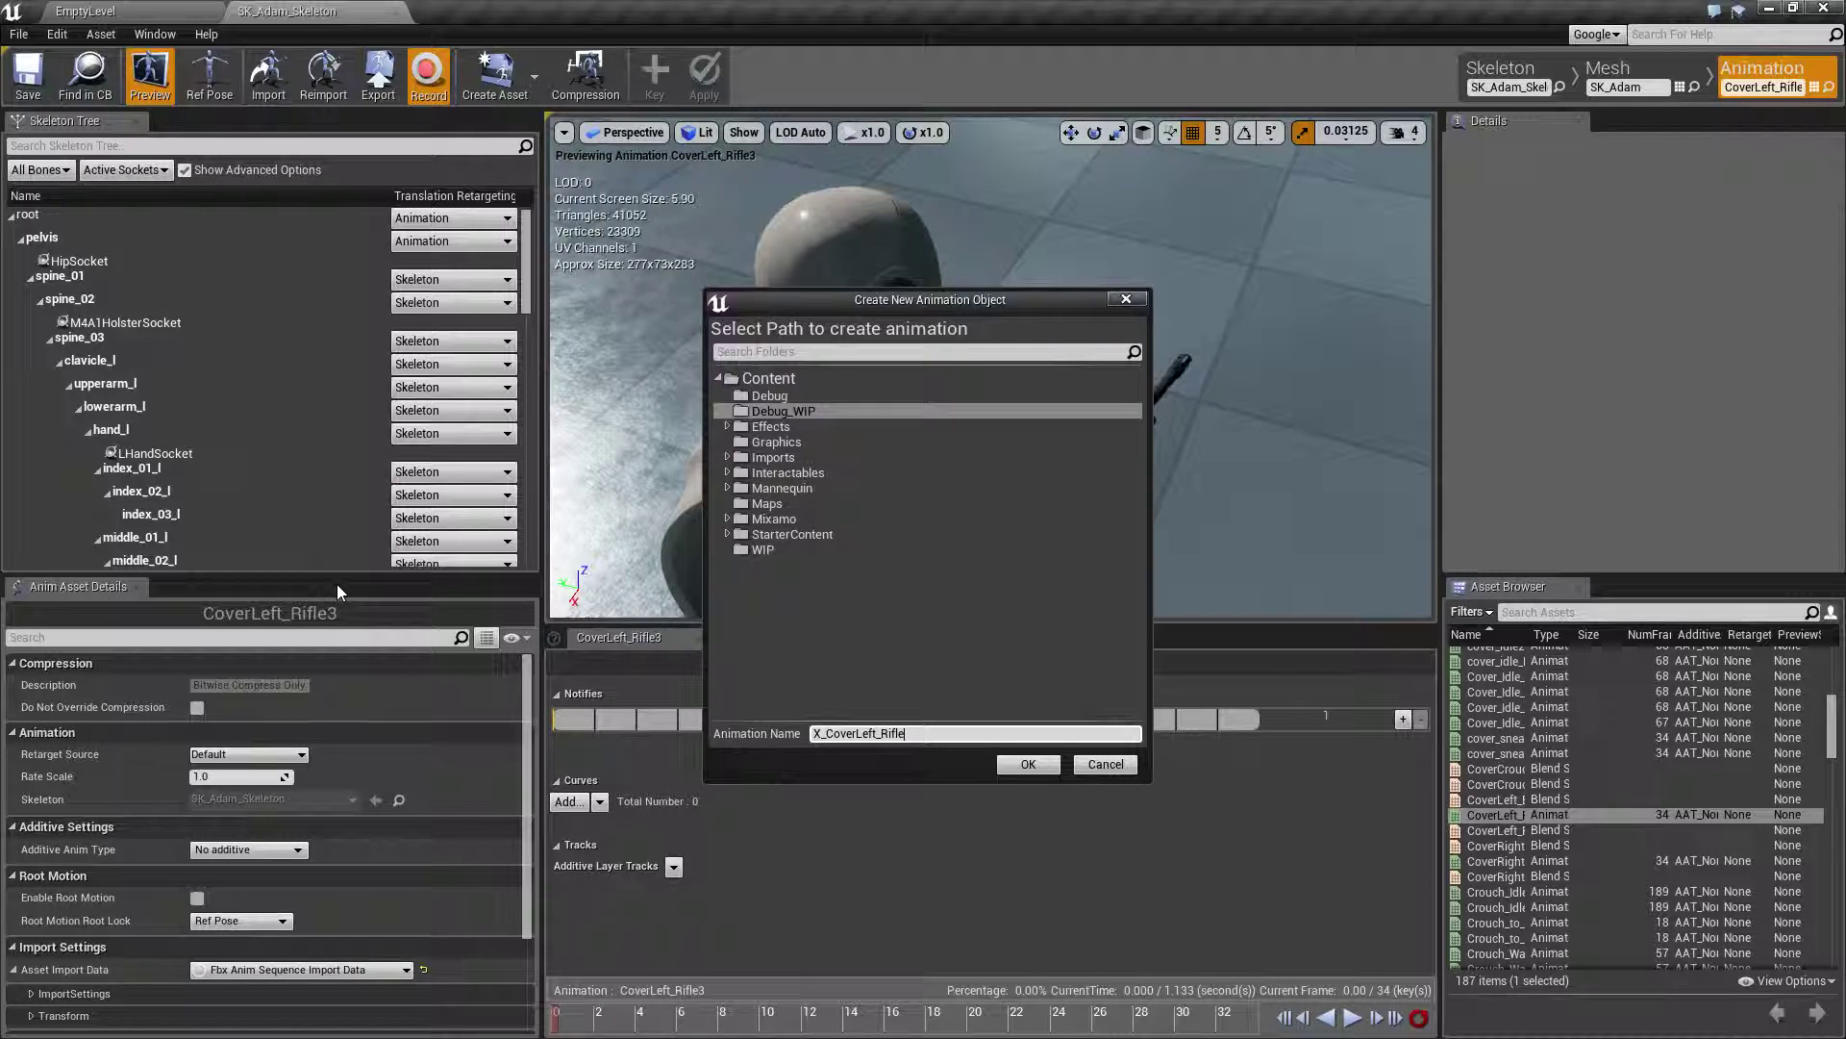
{"action": "left_click", "coordinate": [1028, 764]}
- Play CoverLeft_Rifle3 while recording for about five seconds and stop the recording
{"action": "left_click", "coordinate": [1351, 1018]}
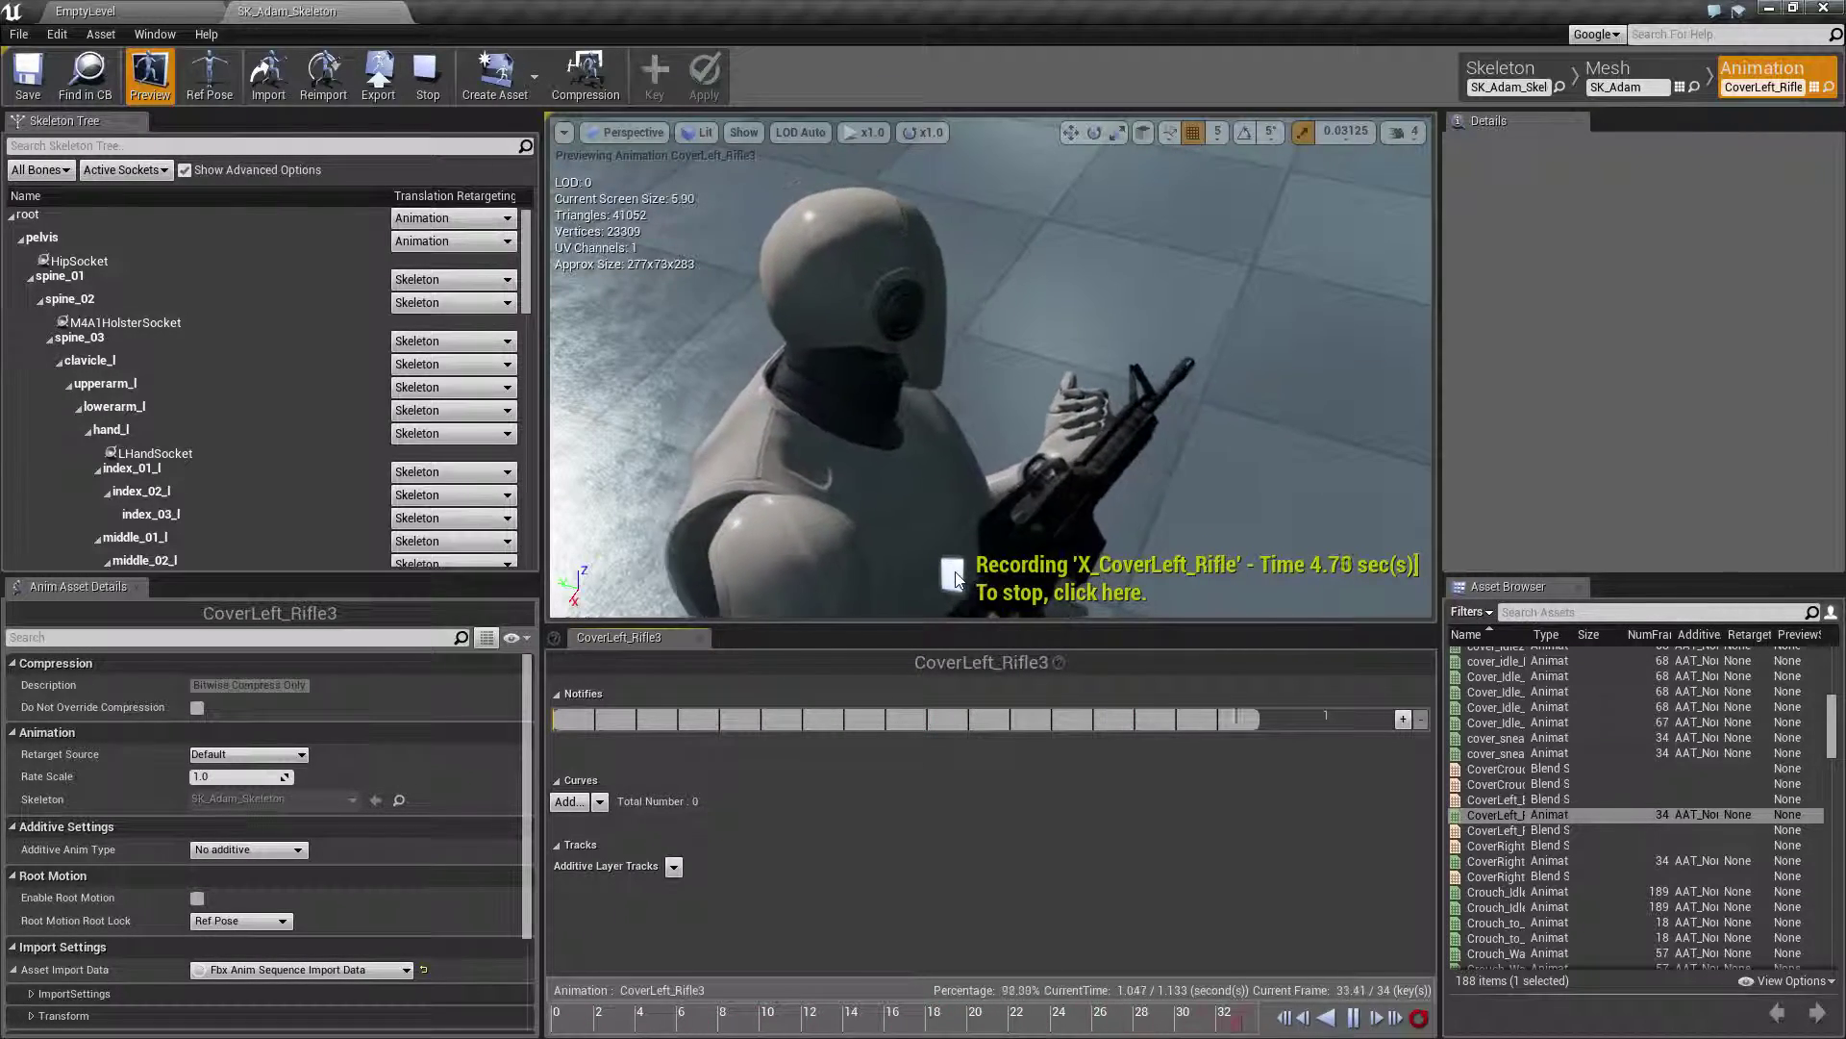
{"action": "left_click", "coordinate": [1058, 587]}
{"action": "left_click", "coordinate": [1131, 581]}
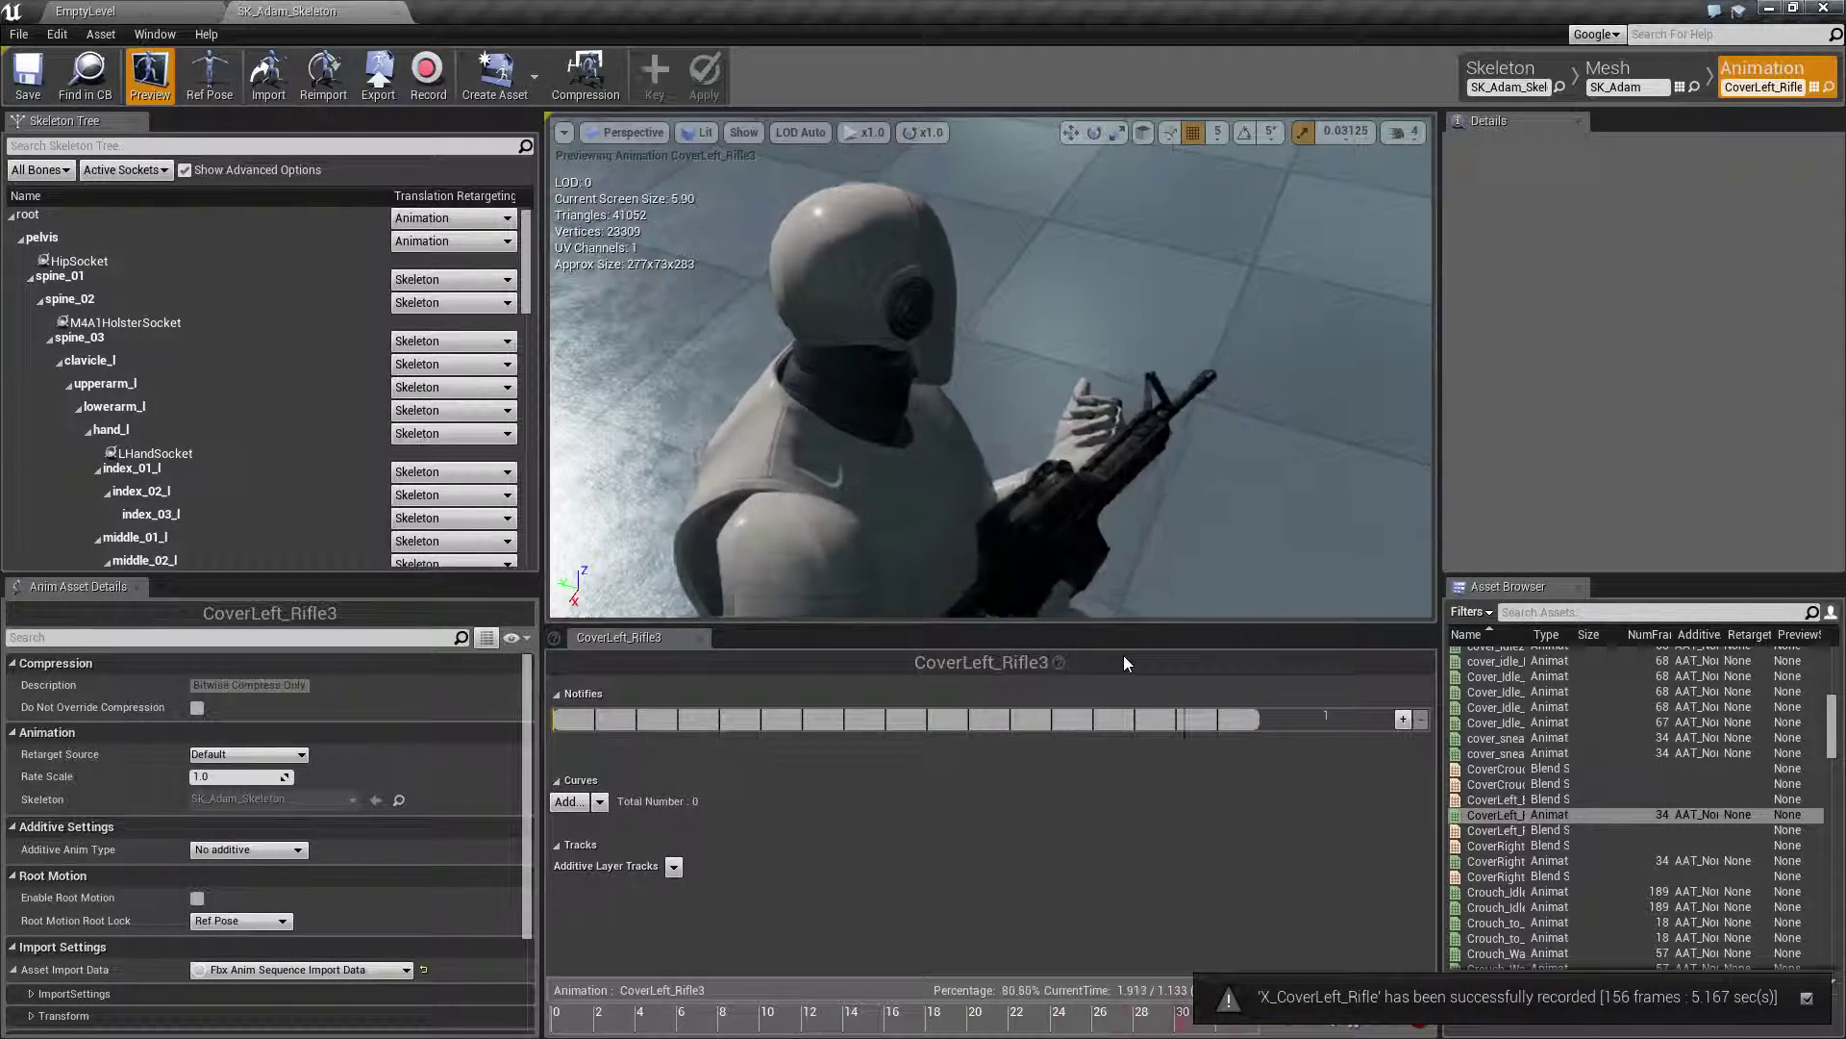
- Open the recorded X_CoverLeft_Rifle from the Debug_WIP folder, watch its playback and pause it
{"action": "left_click", "coordinate": [86, 10]}
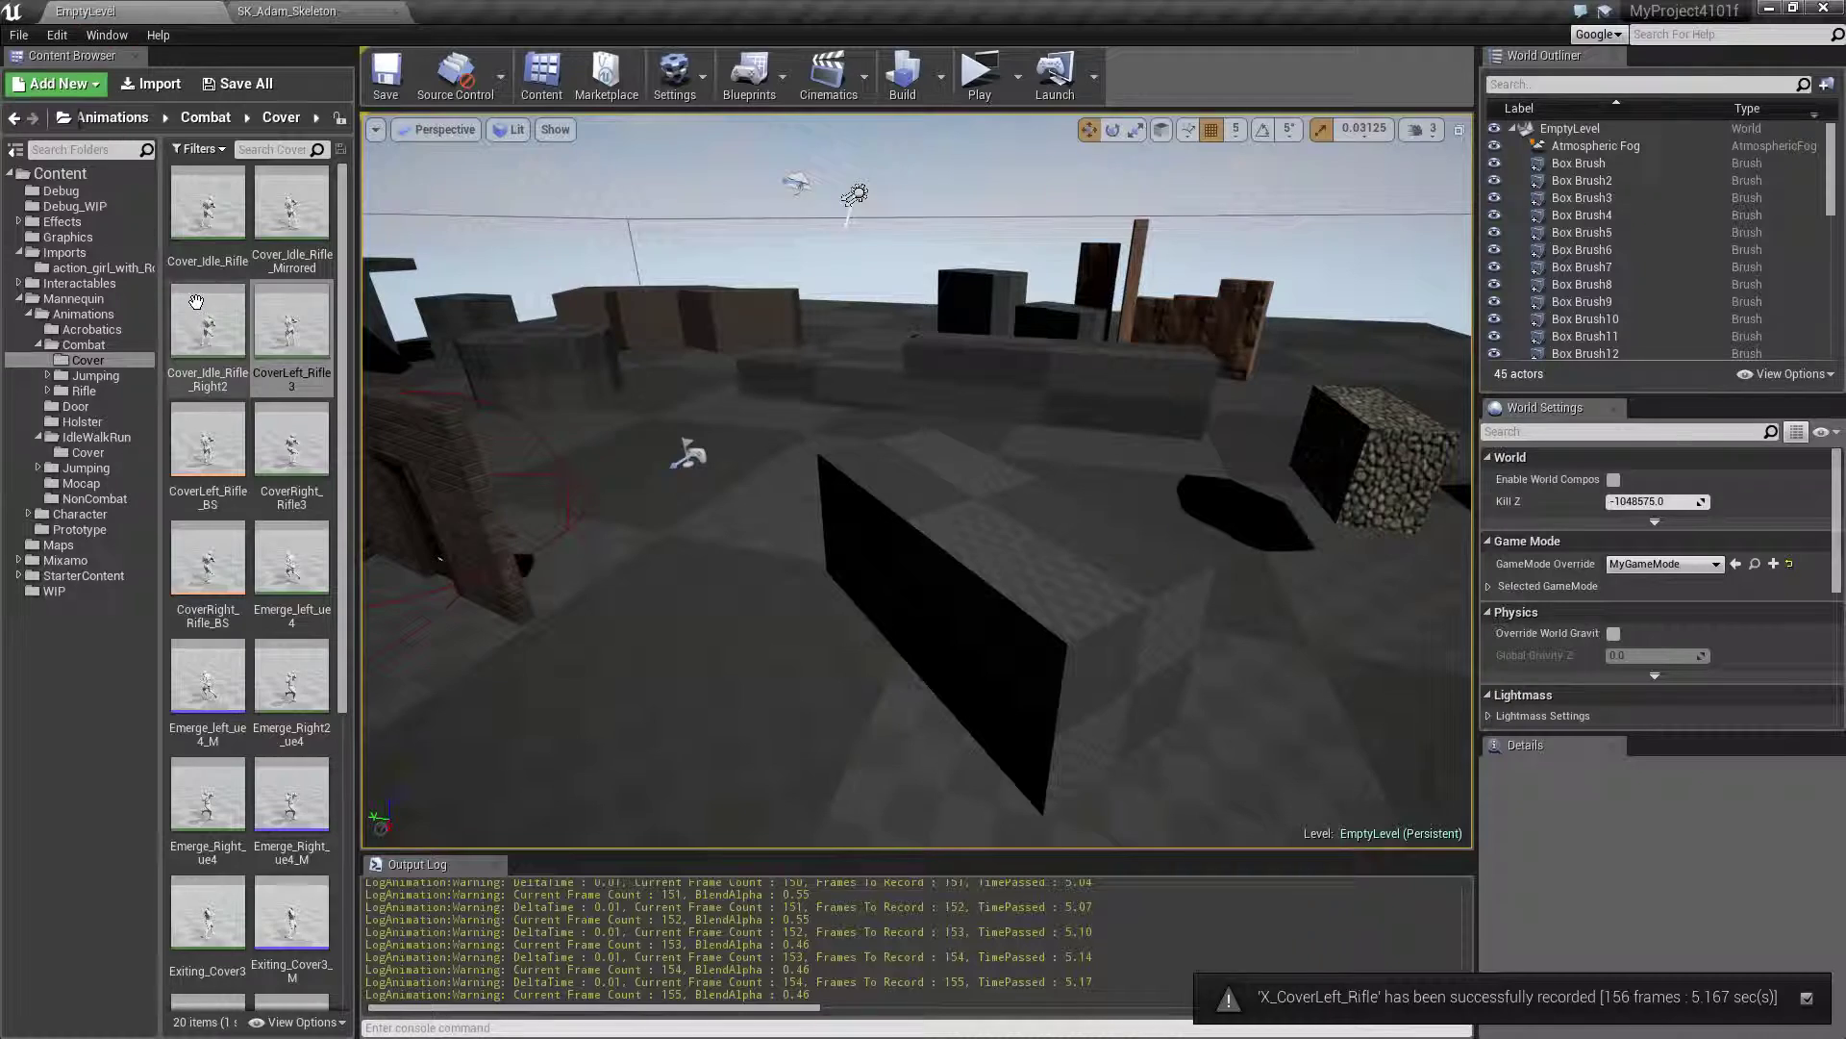
{"action": "left_click", "coordinate": [74, 206]}
{"action": "double_click", "coordinate": [207, 202]}
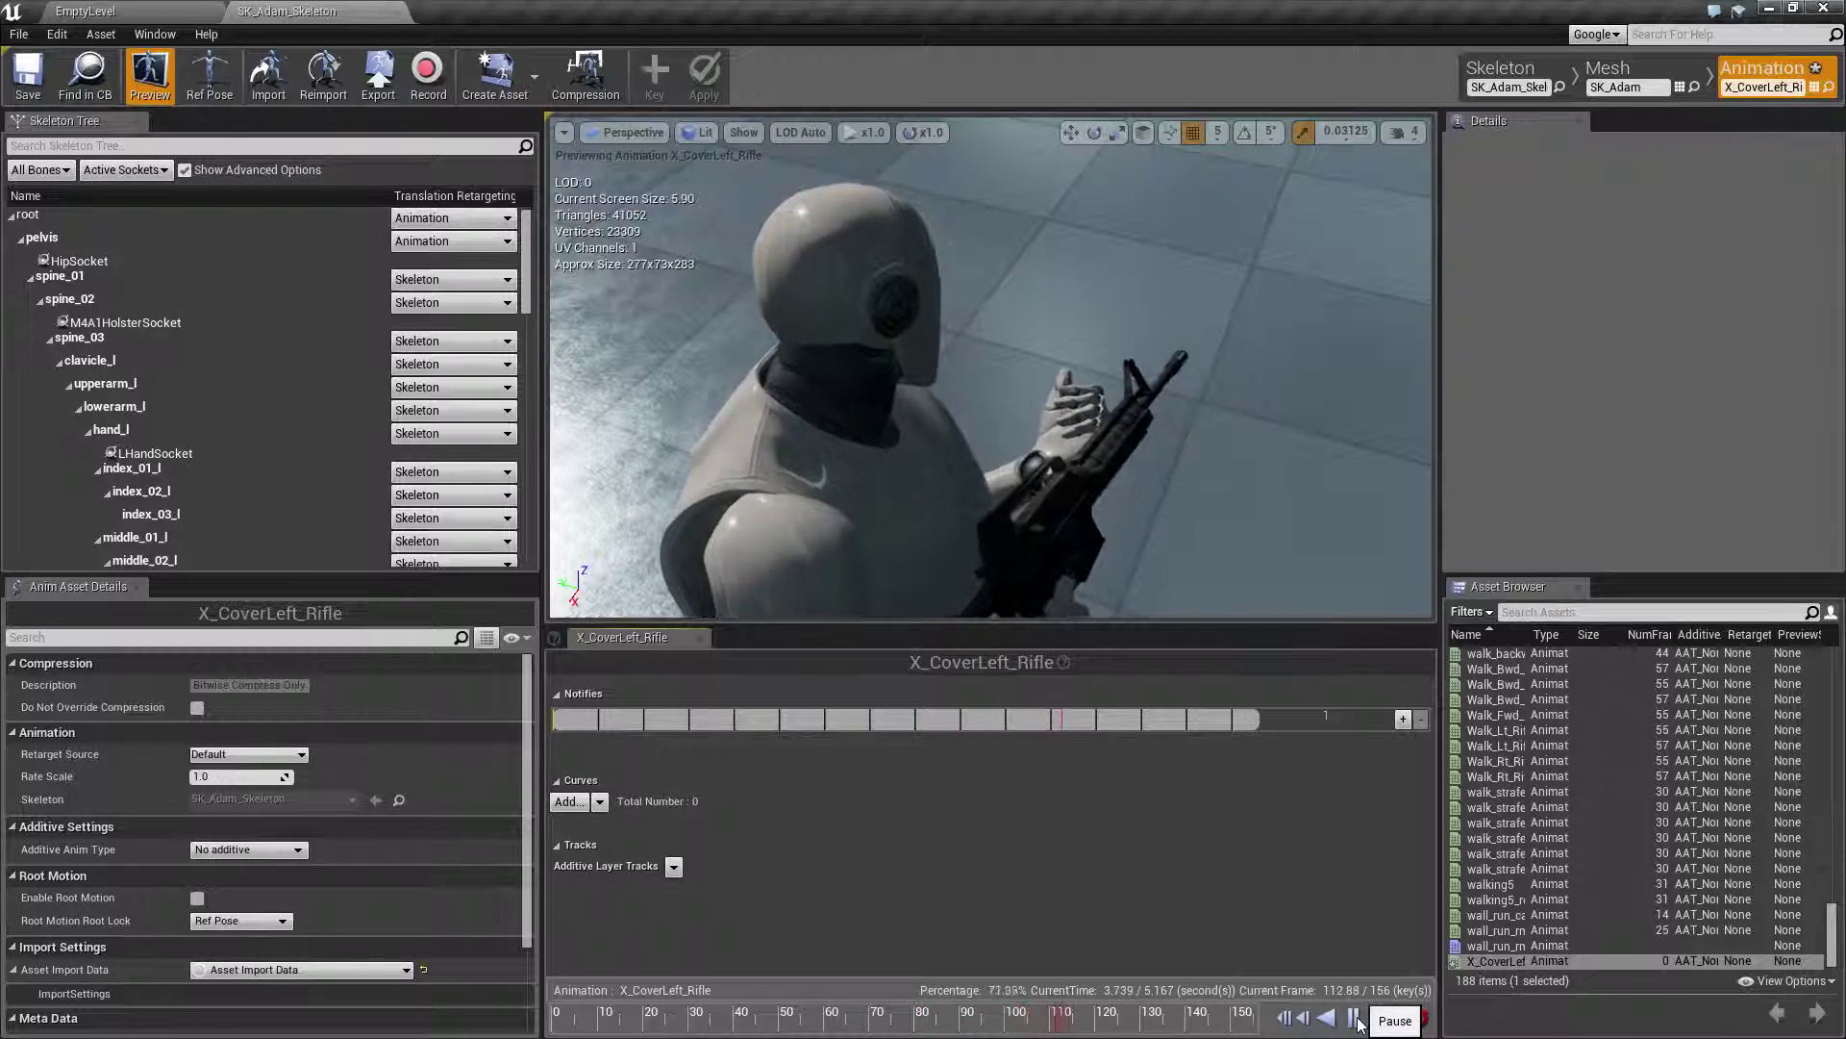
{"action": "left_click", "coordinate": [1354, 1019]}
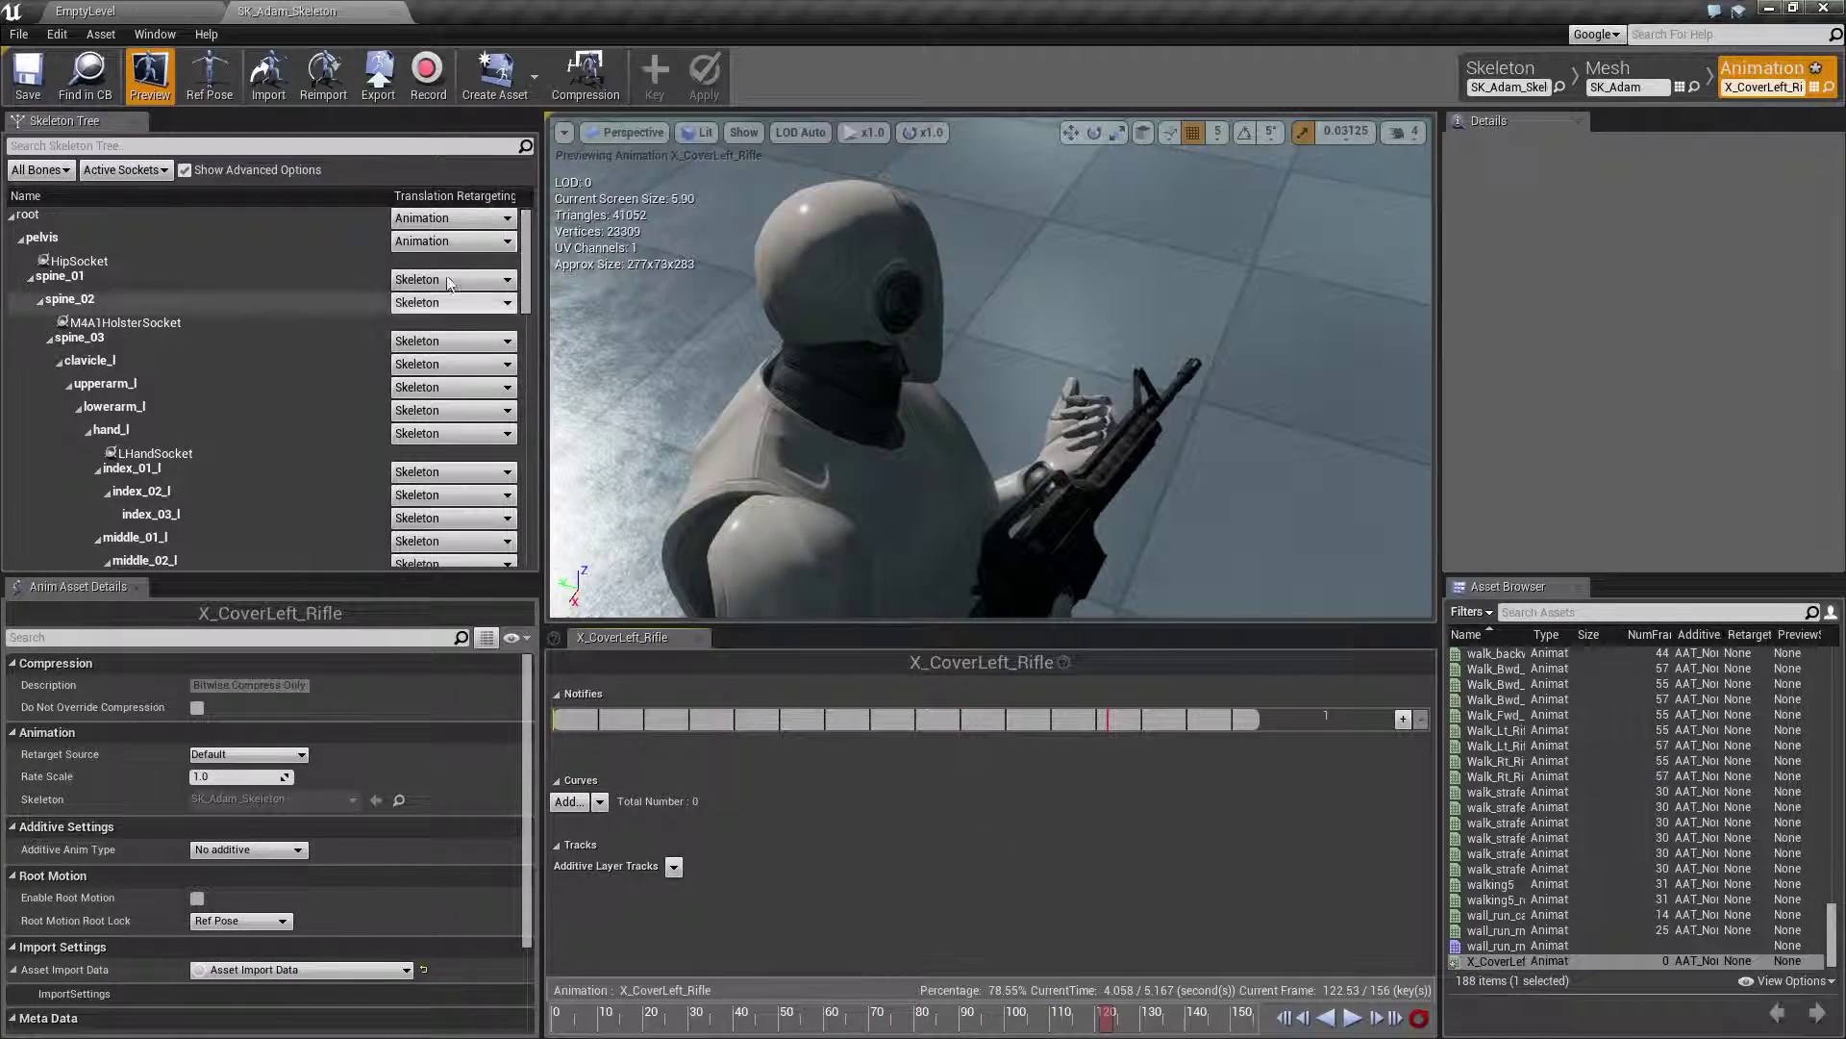
- Export X_CoverLeft_Rifle from the Debug_WIP folder as X_CoverLeft_Rifle.FBX into the framerateproblem folder on the desktop
{"action": "left_click", "coordinate": [145, 12]}
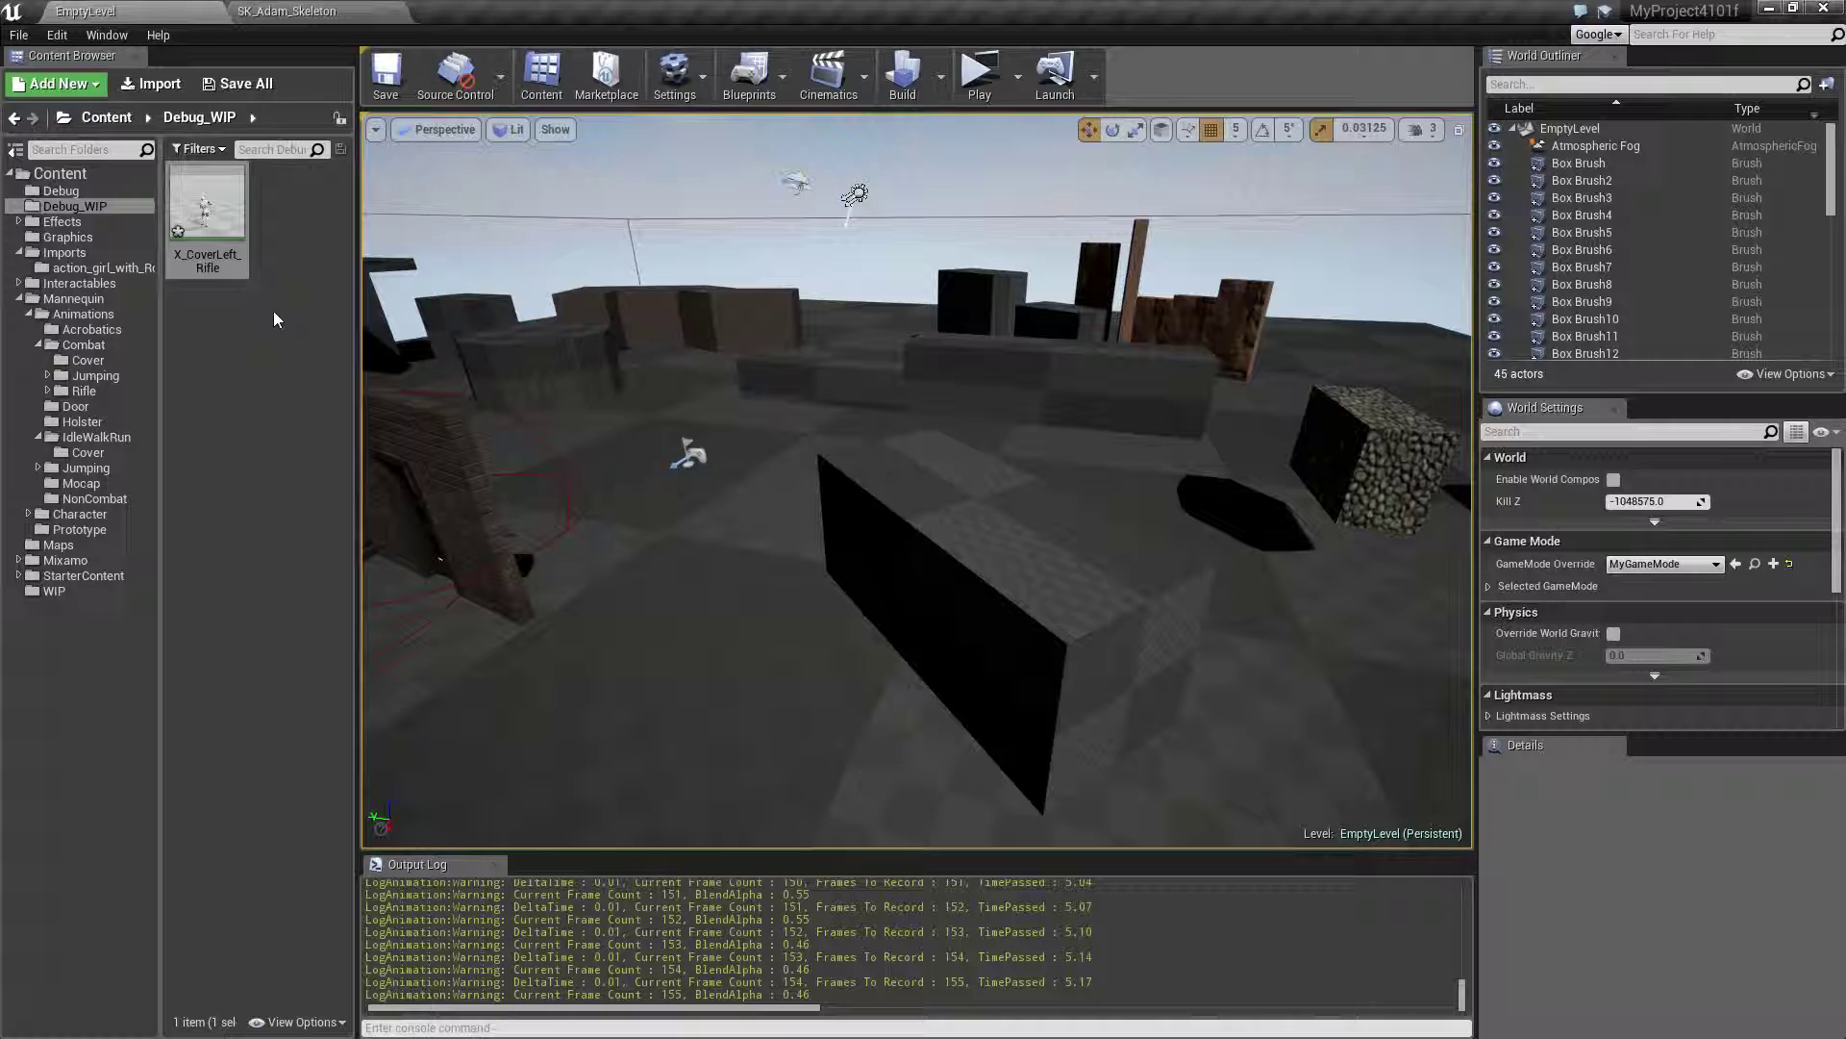
{"action": "right_click", "coordinate": [219, 227]}
{"action": "mouse_move", "coordinate": [330, 252]}
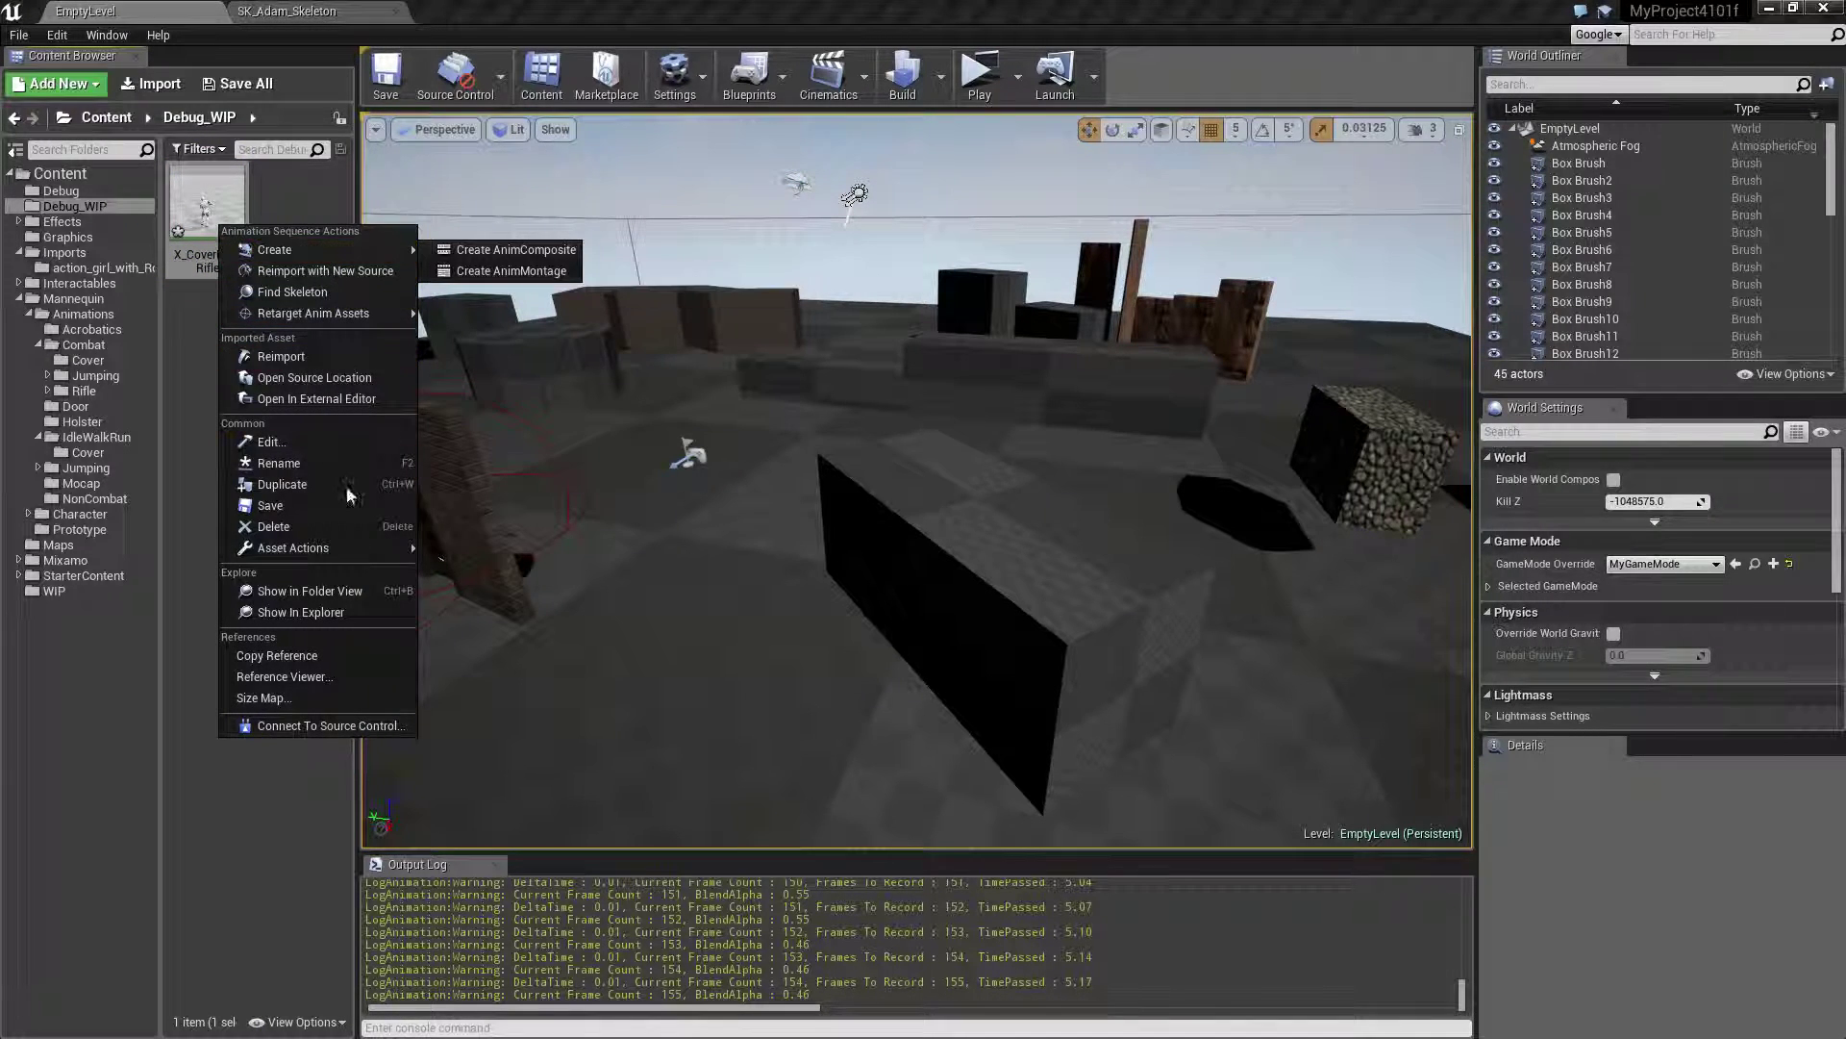
{"action": "mouse_move", "coordinate": [341, 548]}
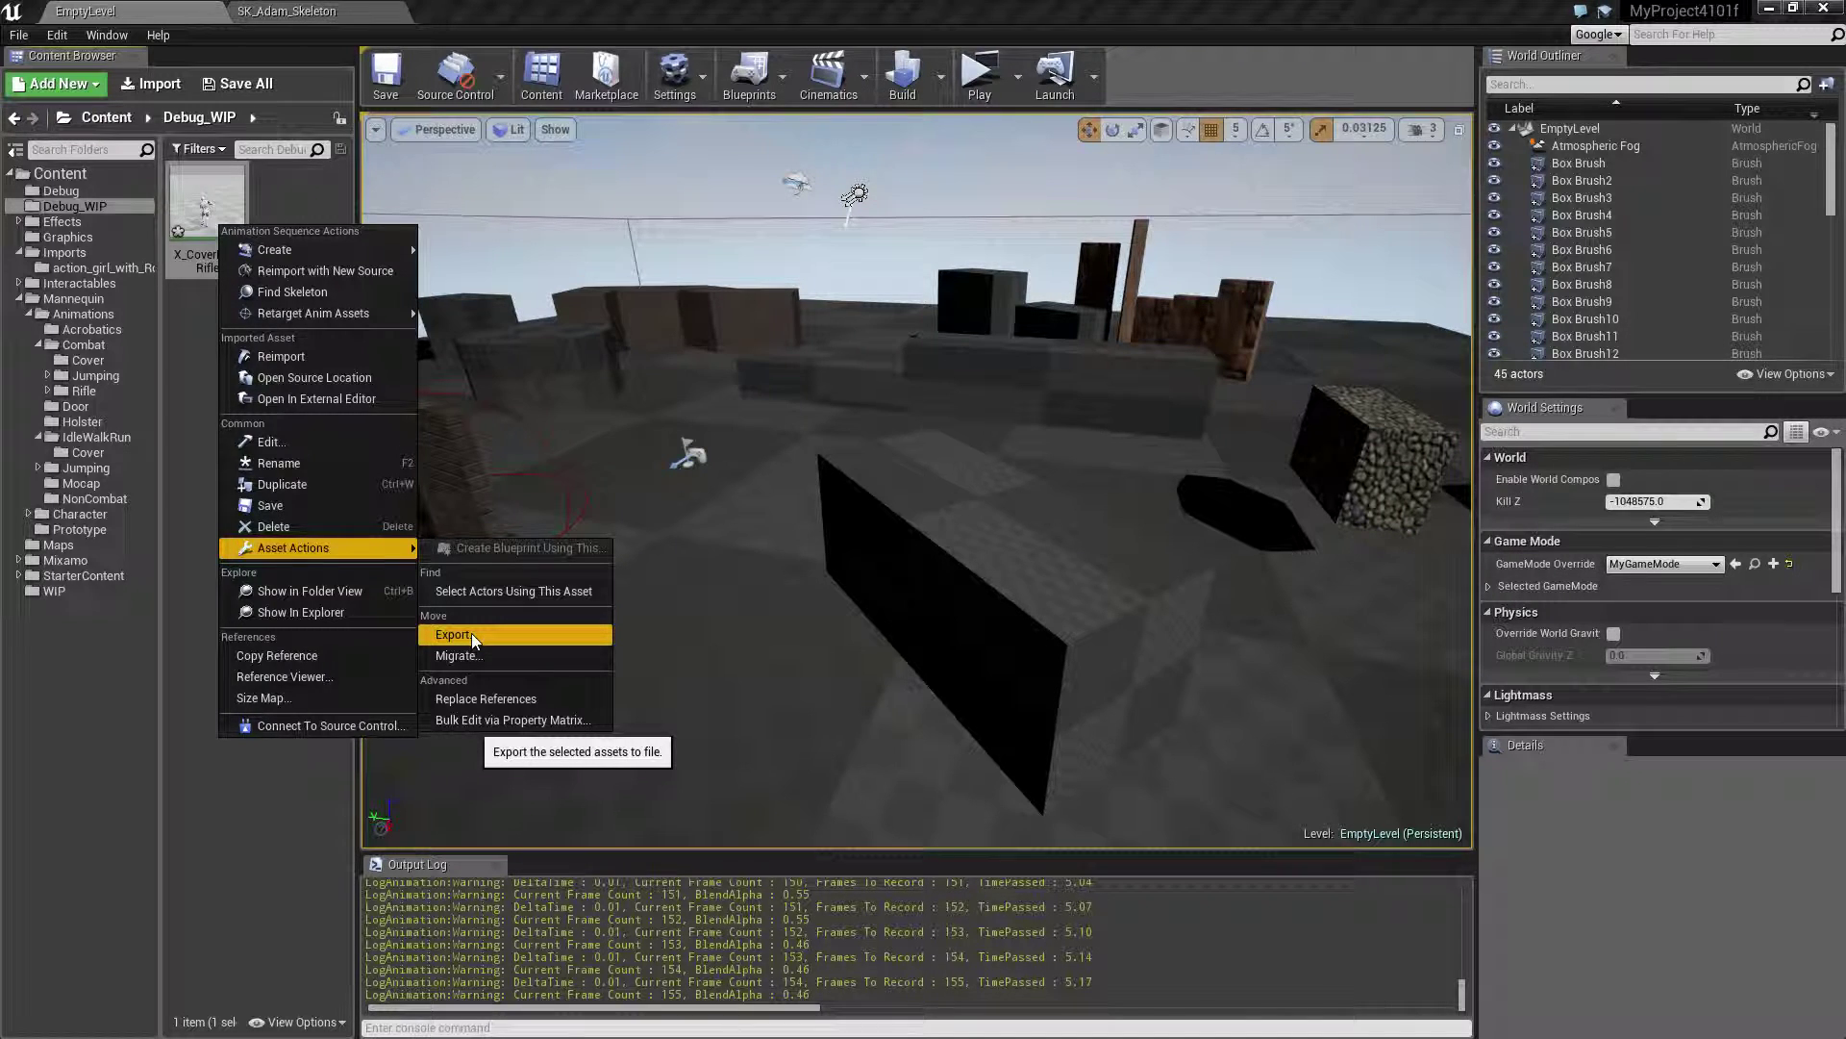
{"action": "left_click", "coordinate": [471, 633]}
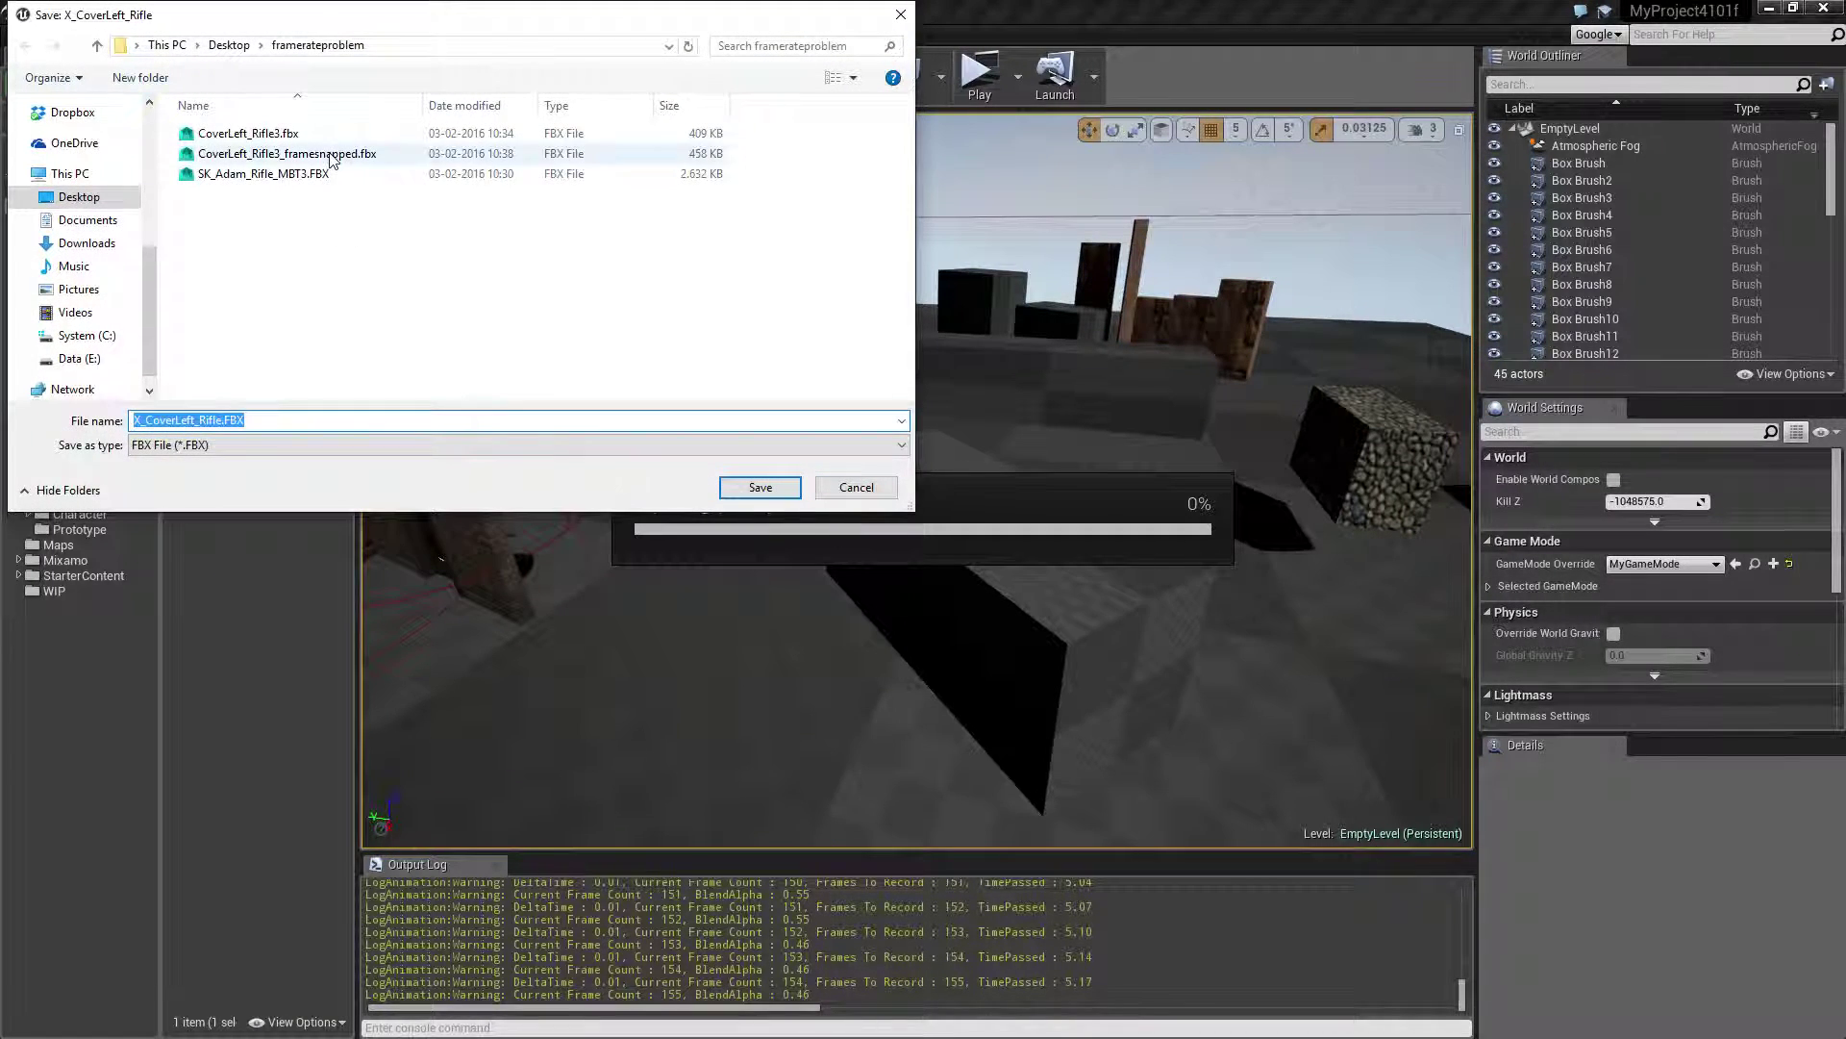
{"action": "left_click", "coordinate": [760, 487]}
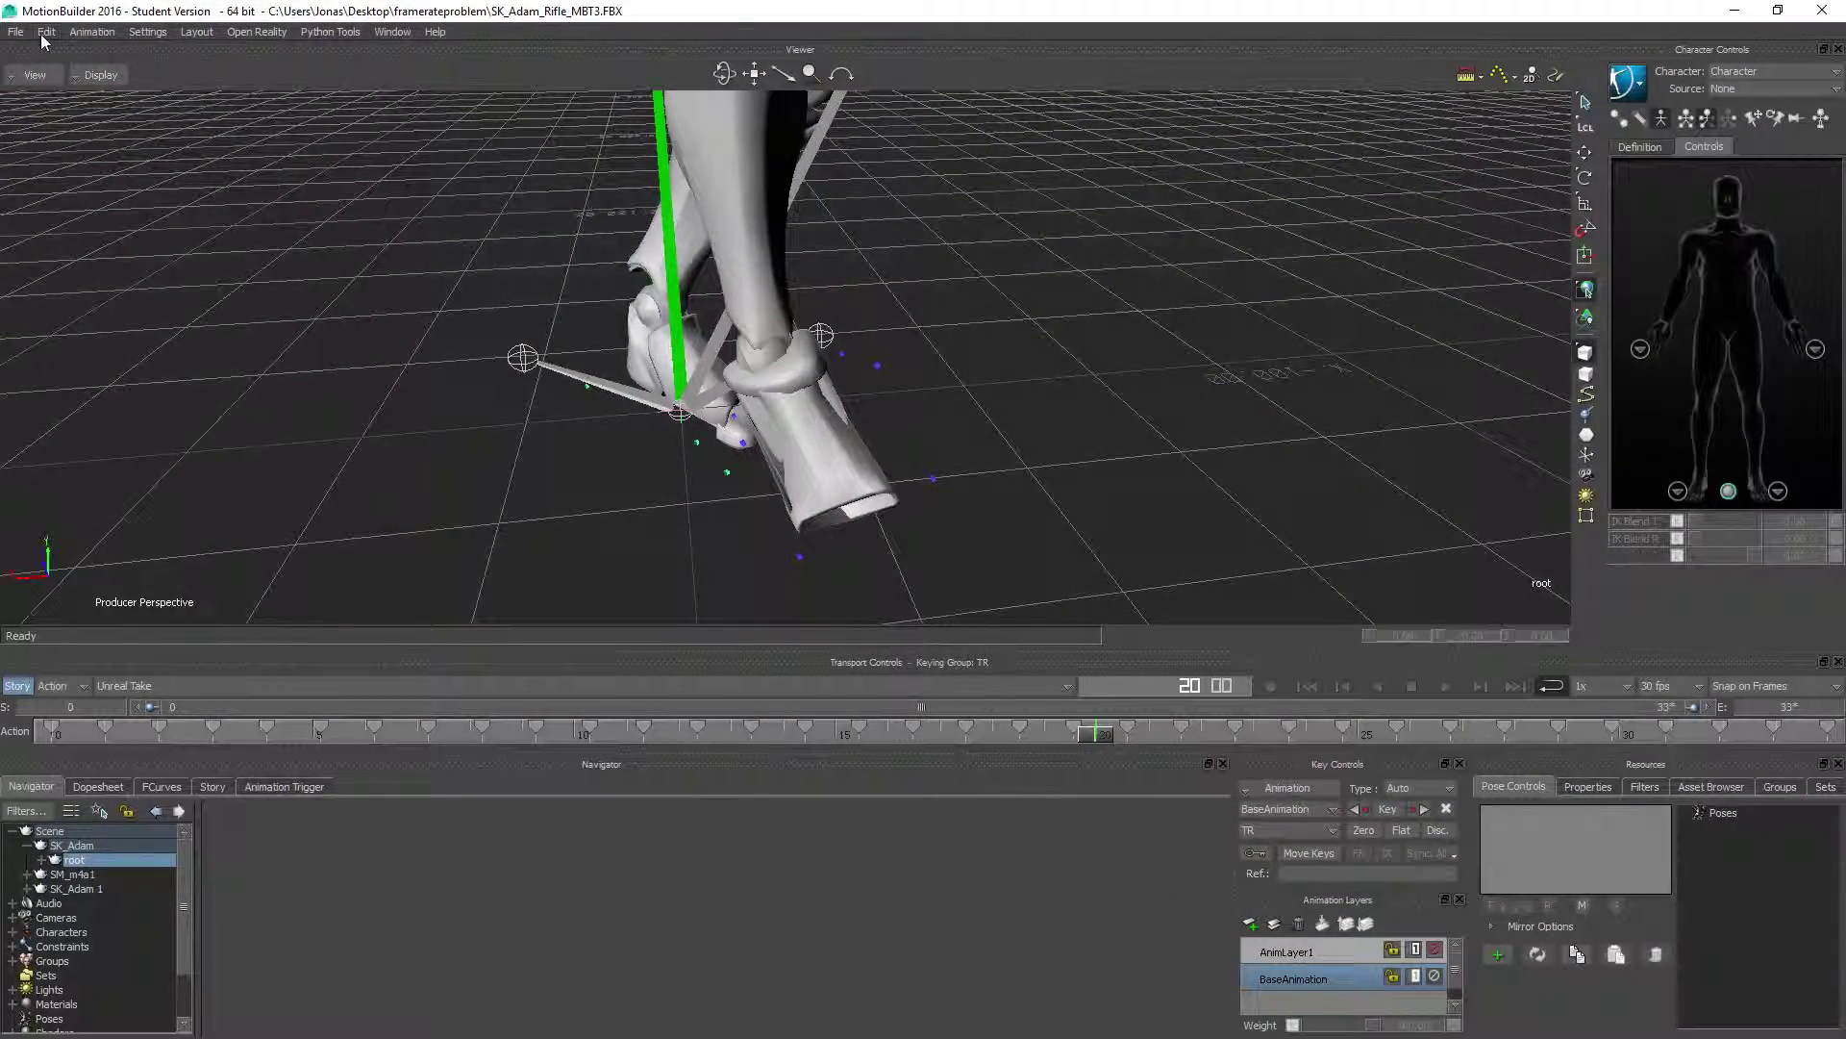
- In MotionBuilder, import the motion file X_CoverLeft_Rifle.FBX into a new take, merging in all models
{"action": "left_click", "coordinate": [26, 40]}
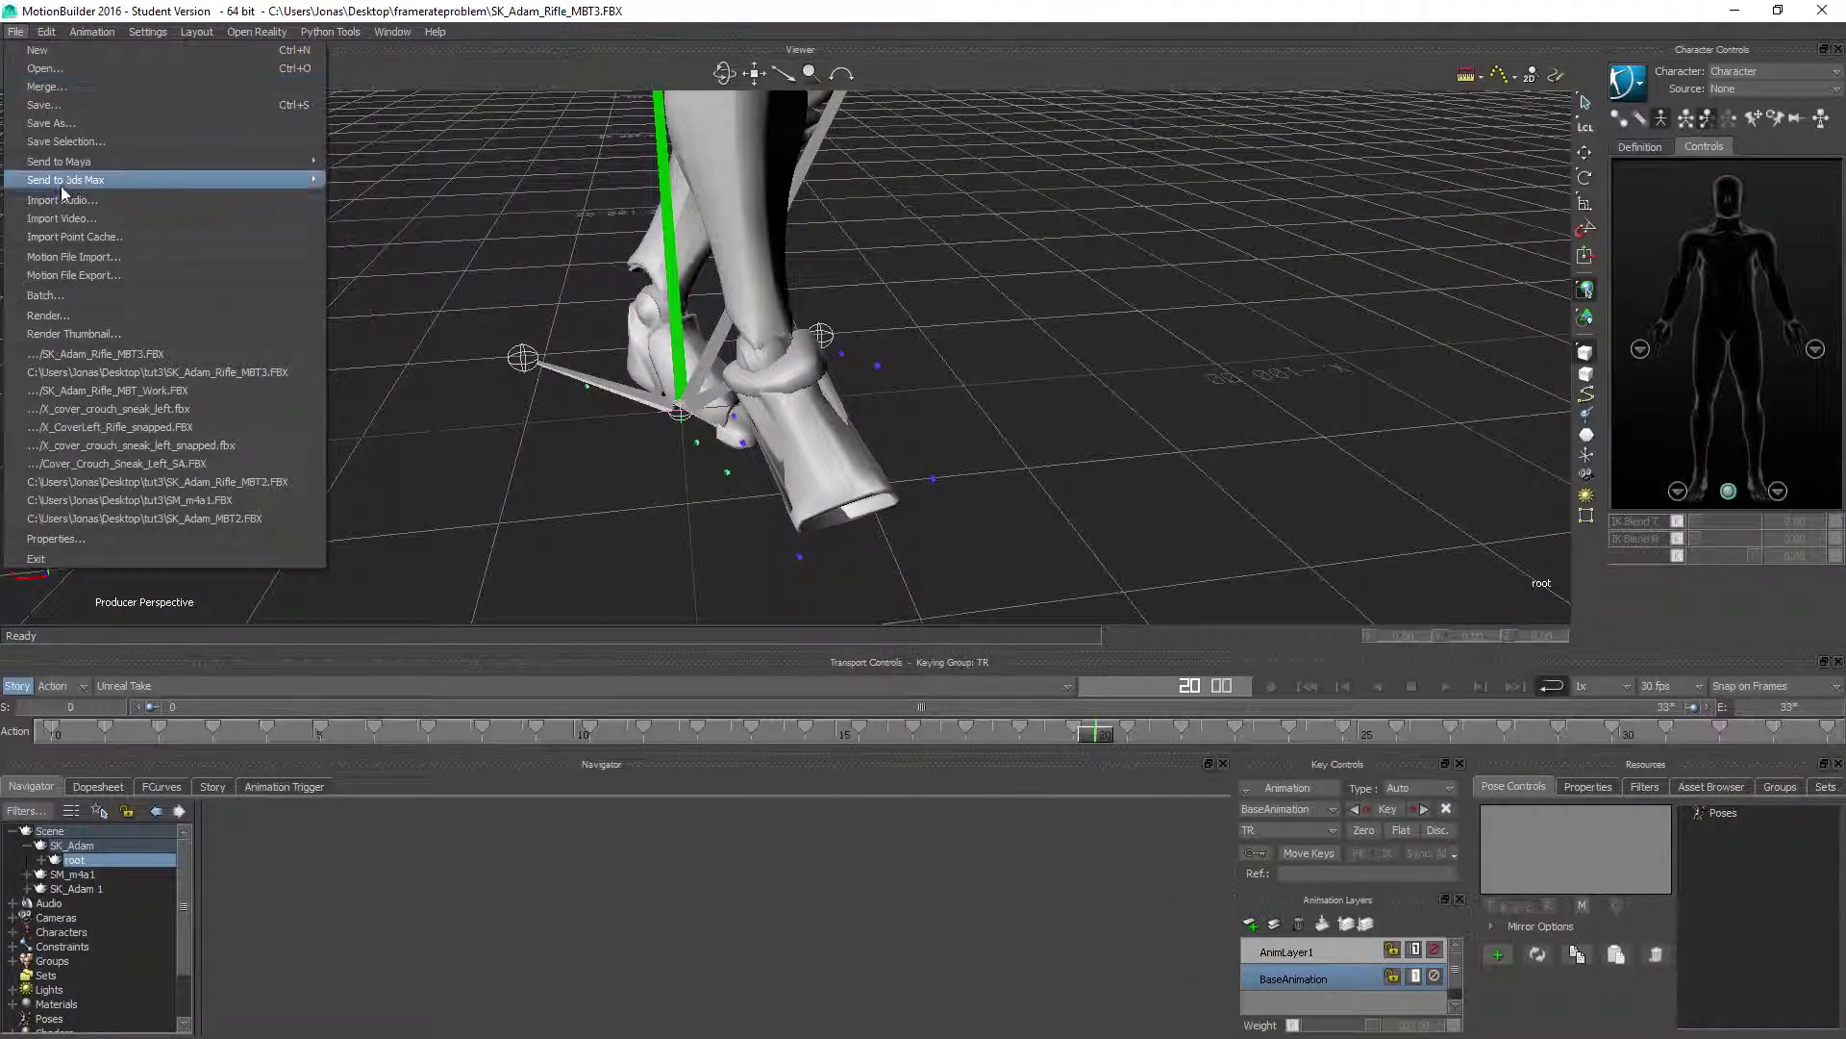
{"action": "left_click", "coordinate": [71, 260]}
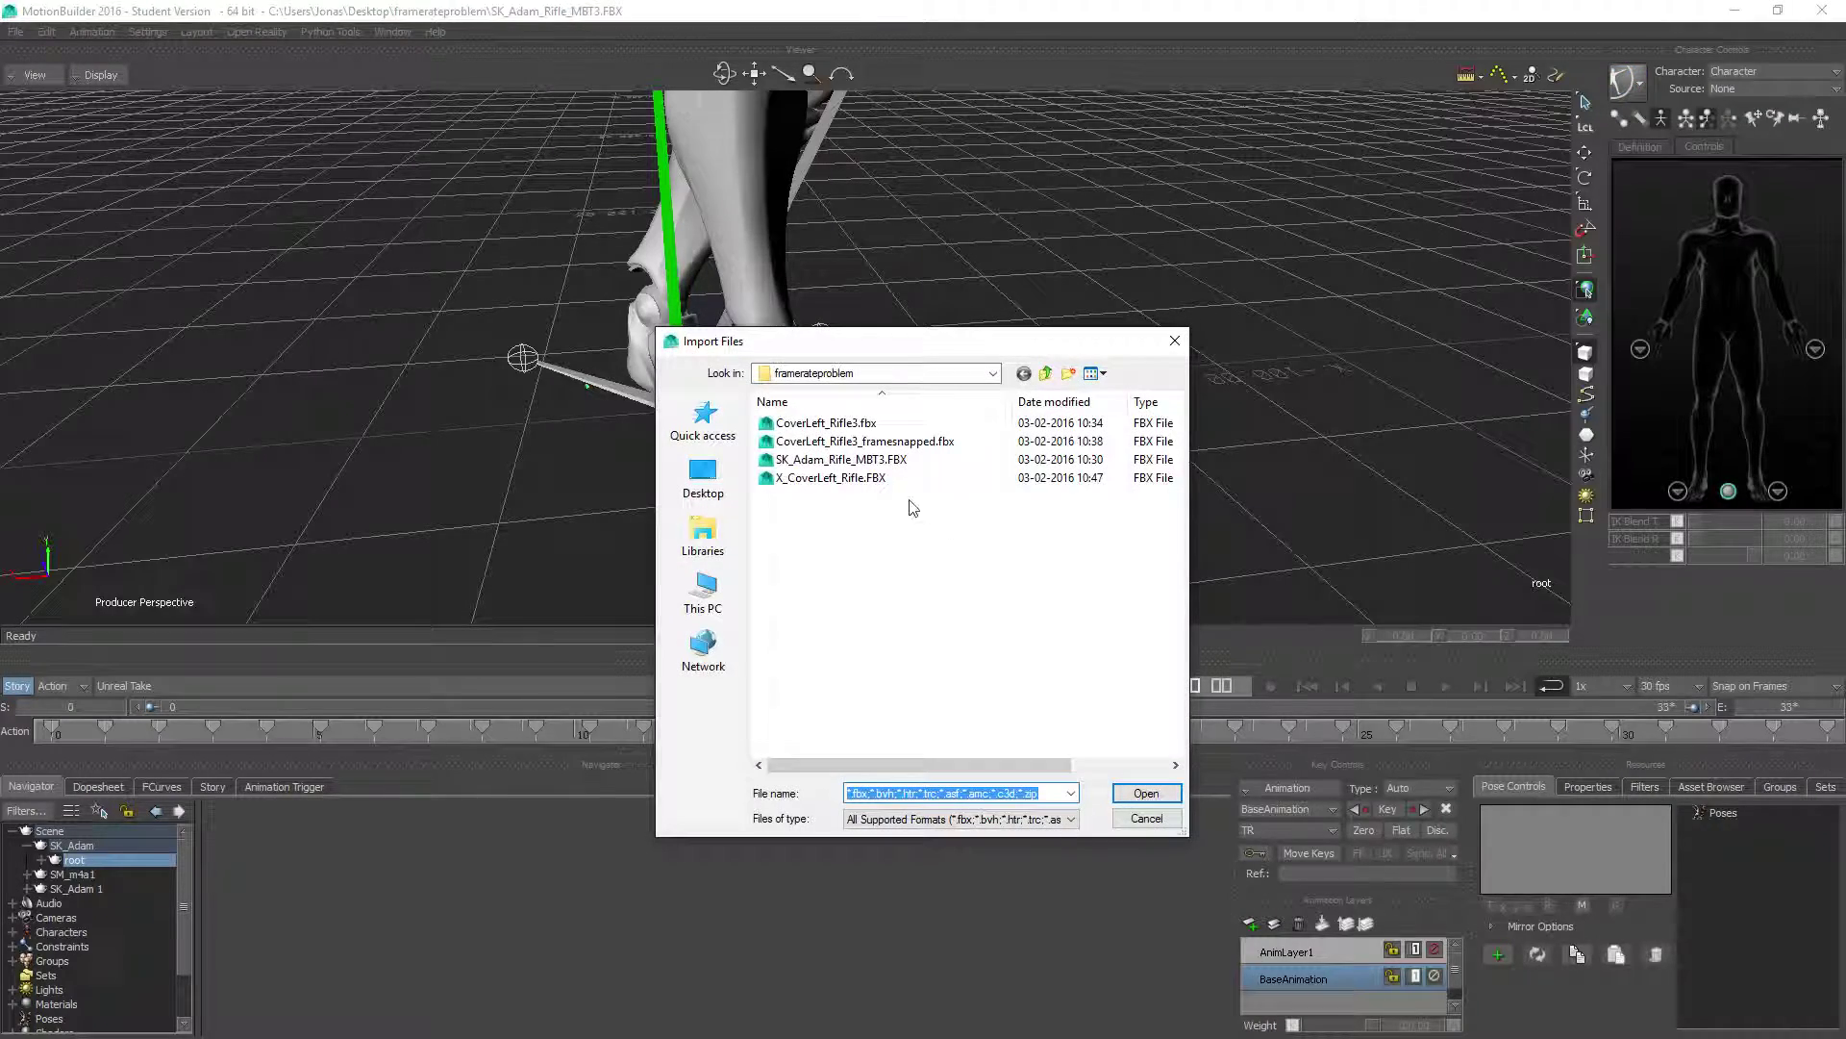
{"action": "double_click", "coordinate": [831, 478]}
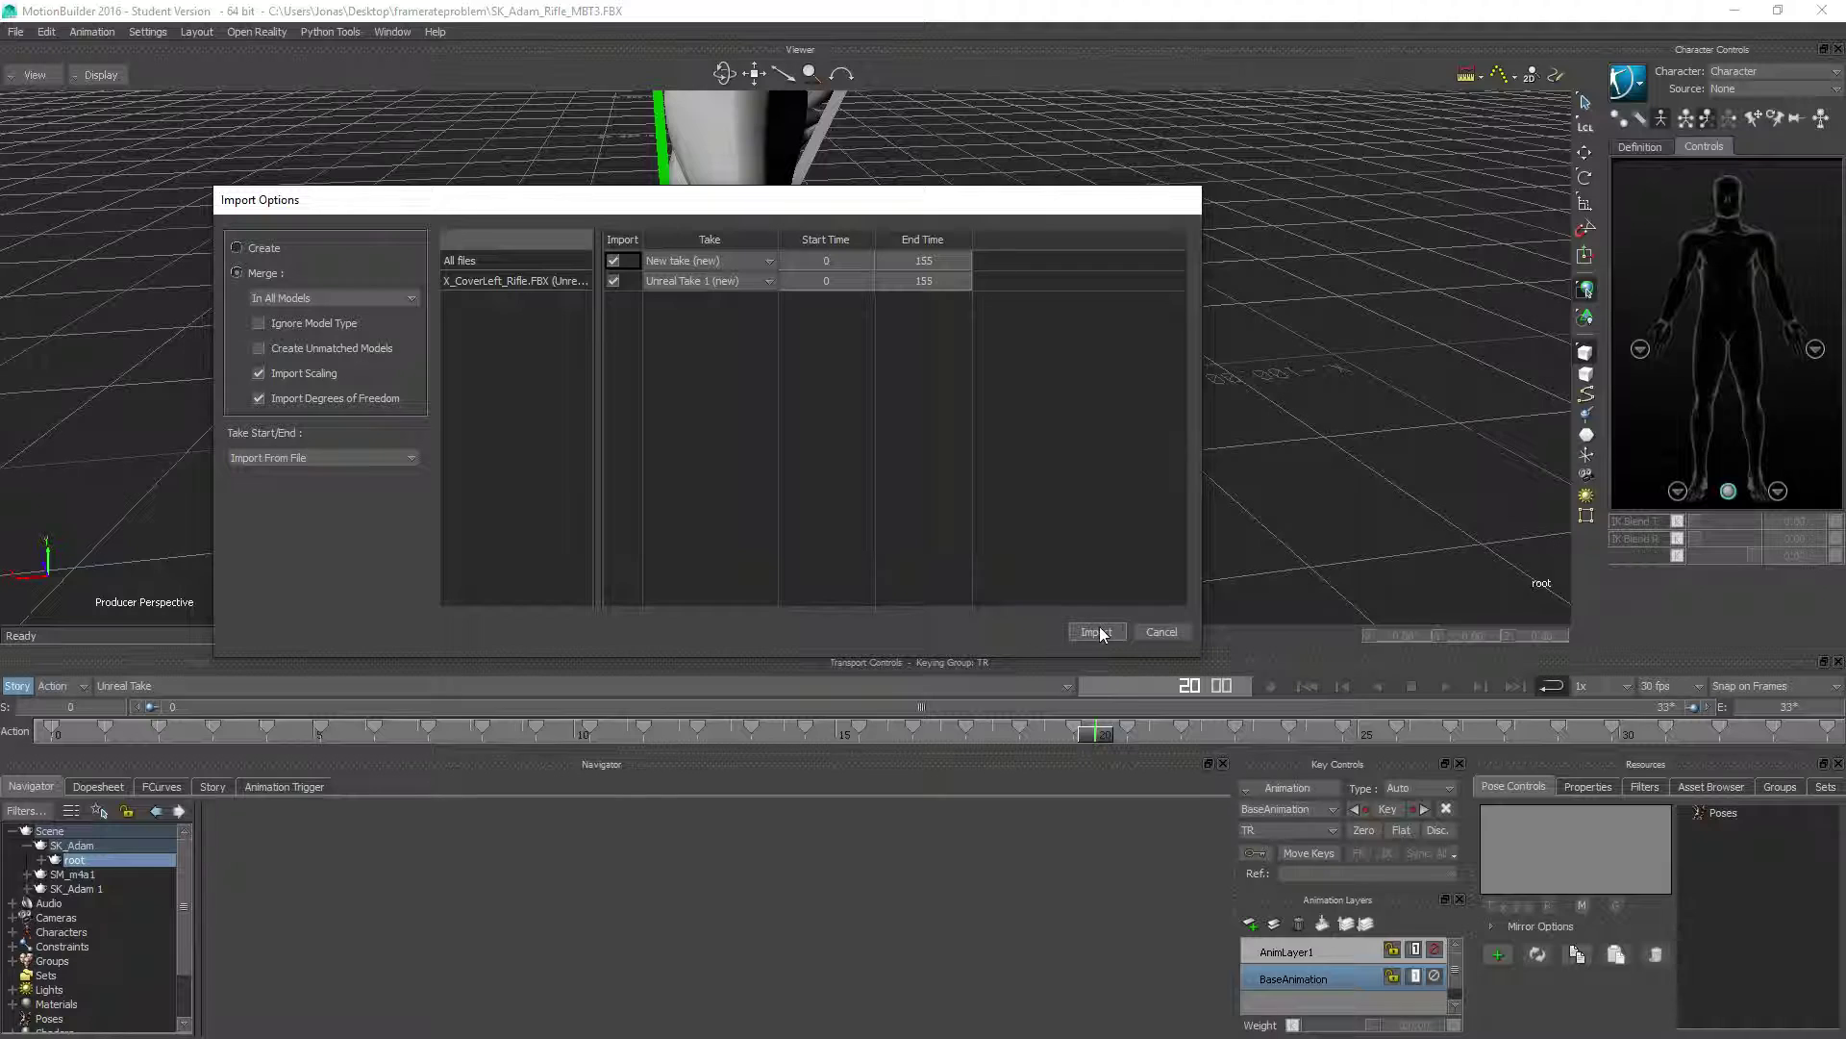
{"action": "left_click", "coordinate": [1097, 632]}
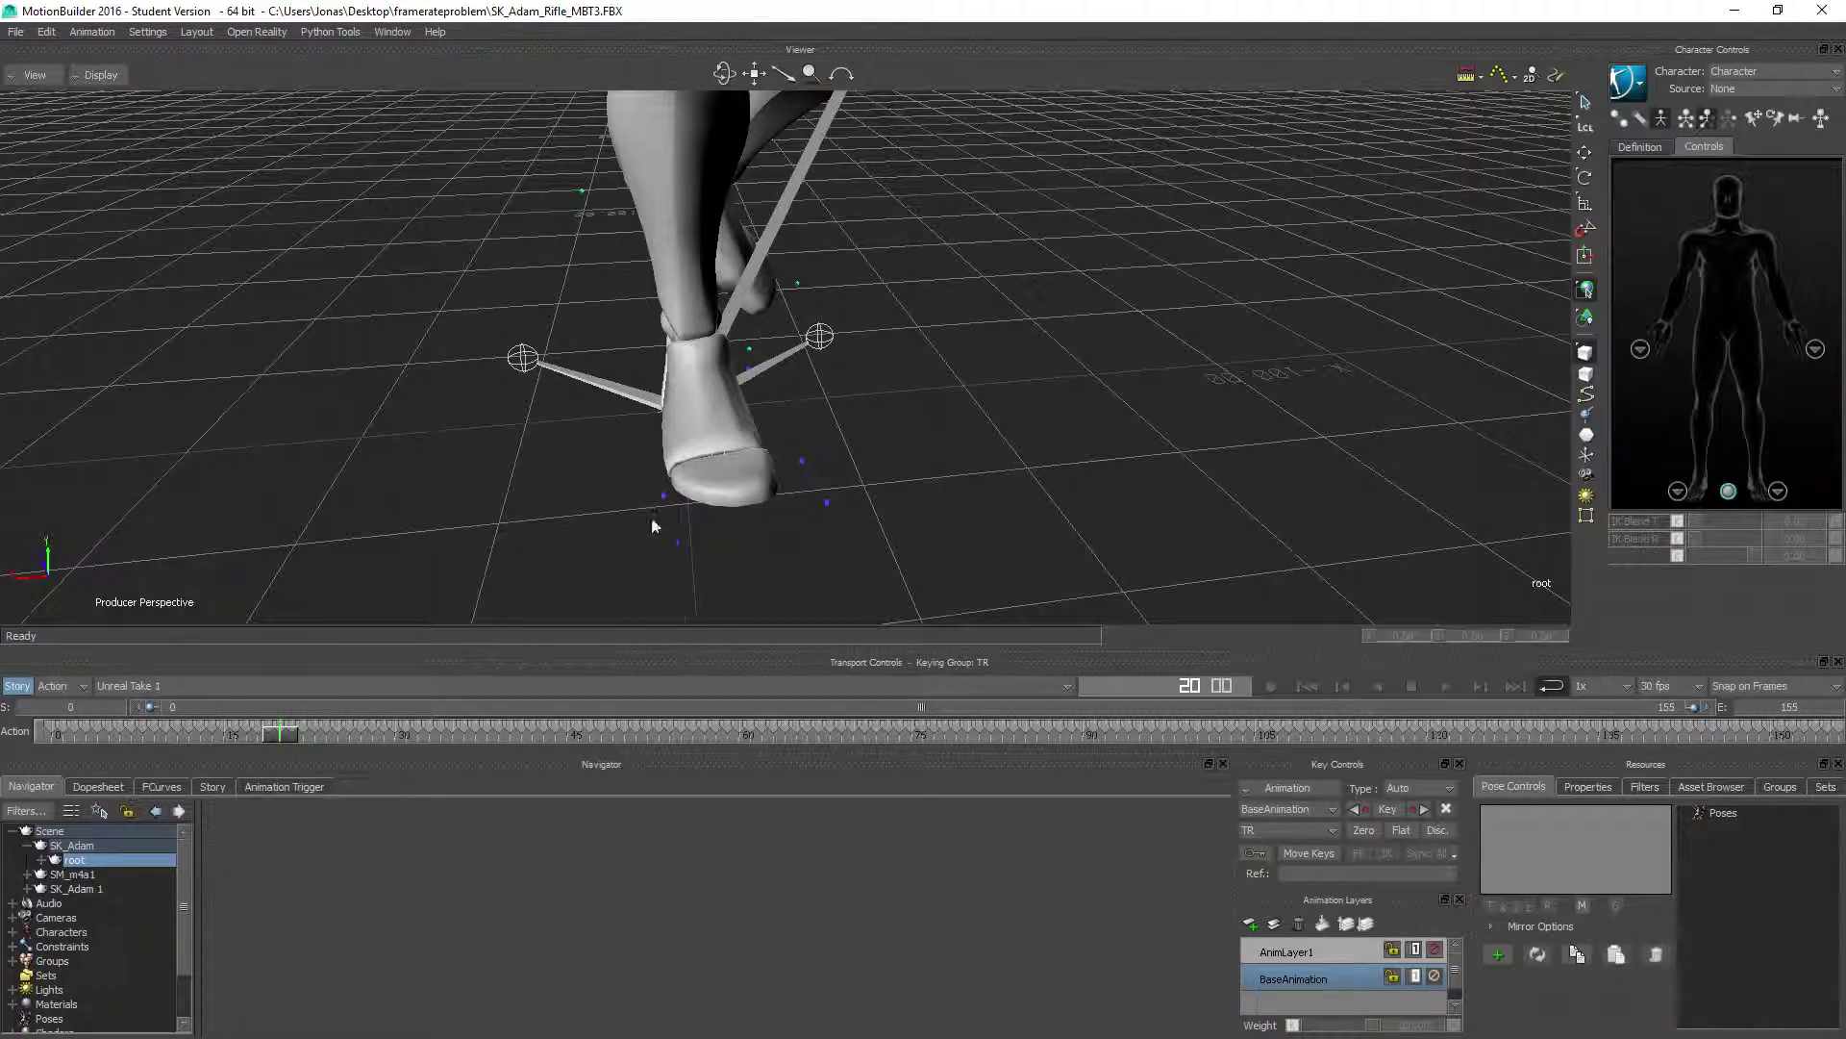
- Examine the imported character's feet and left hand on the rifle, compare with the recording in Unreal Editor, and scrub the take to frame 39
{"action": "scroll", "coordinate": [523, 317], "scroll_direction": "down", "scroll_amount": 5}
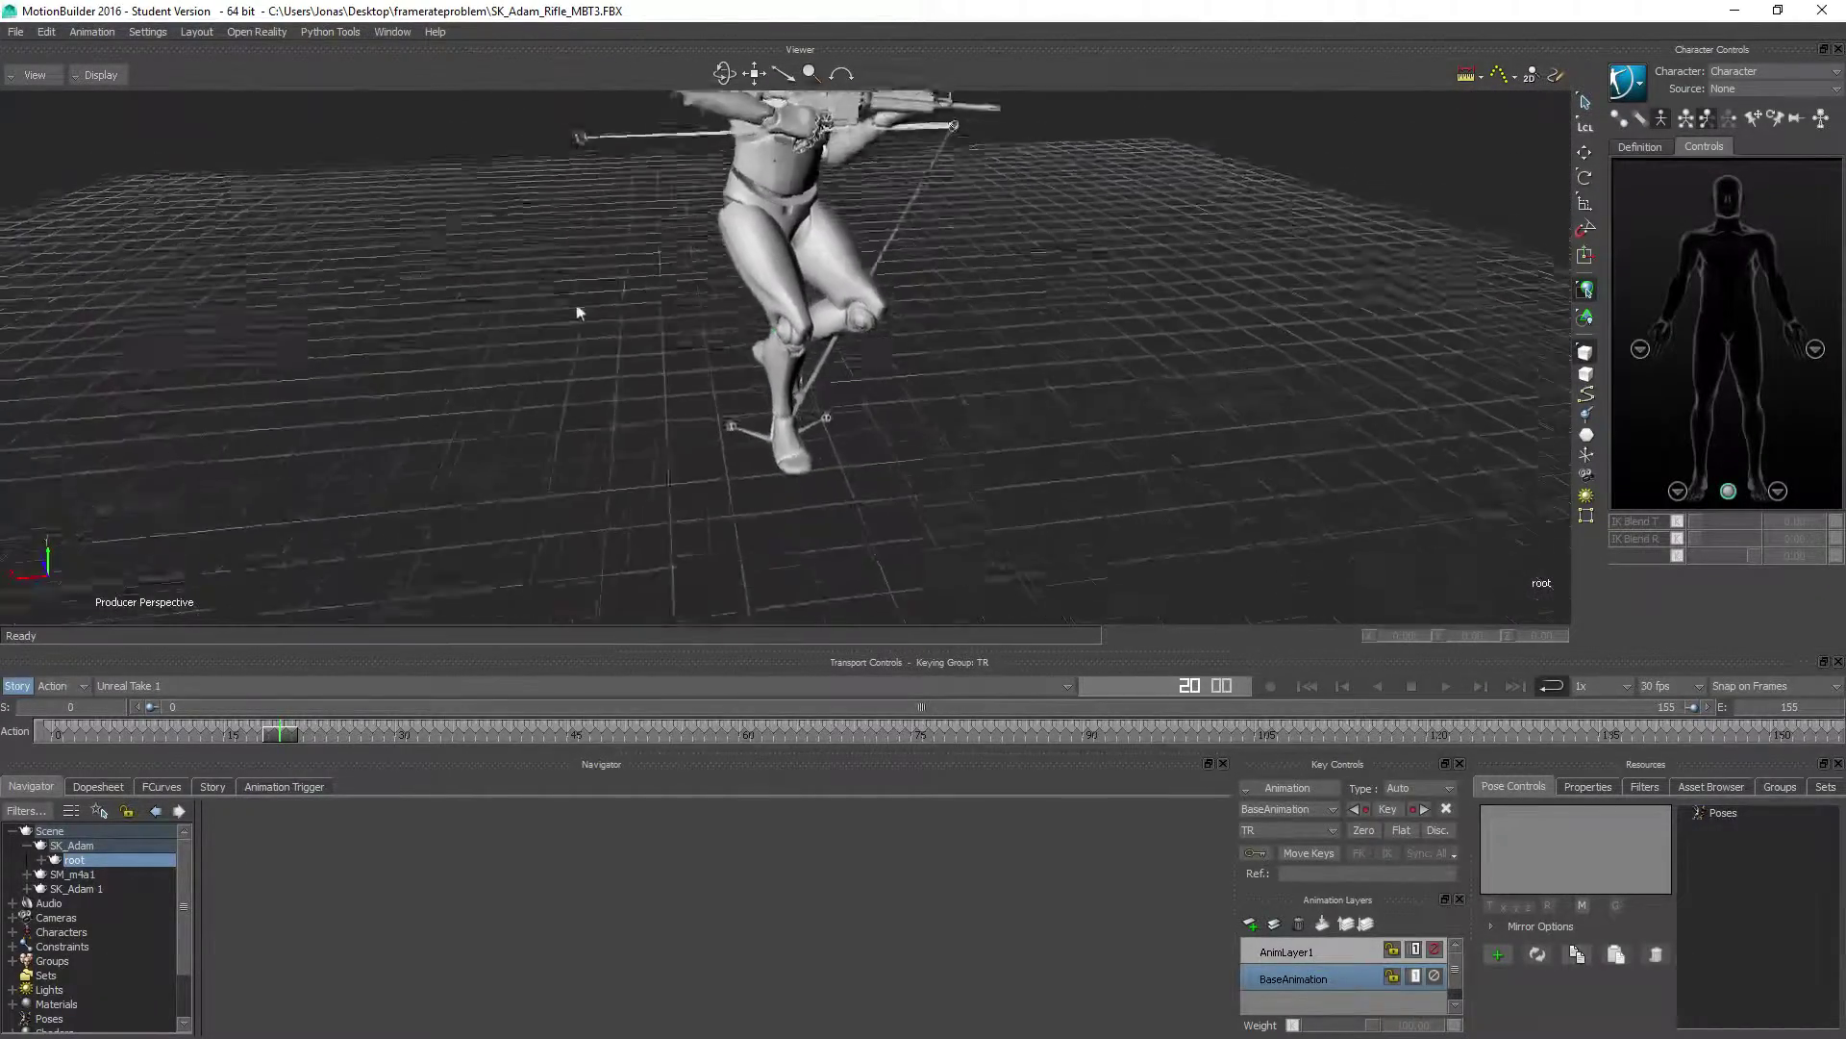
{"action": "scroll", "coordinate": [579, 313], "scroll_direction": "down", "scroll_amount": 2}
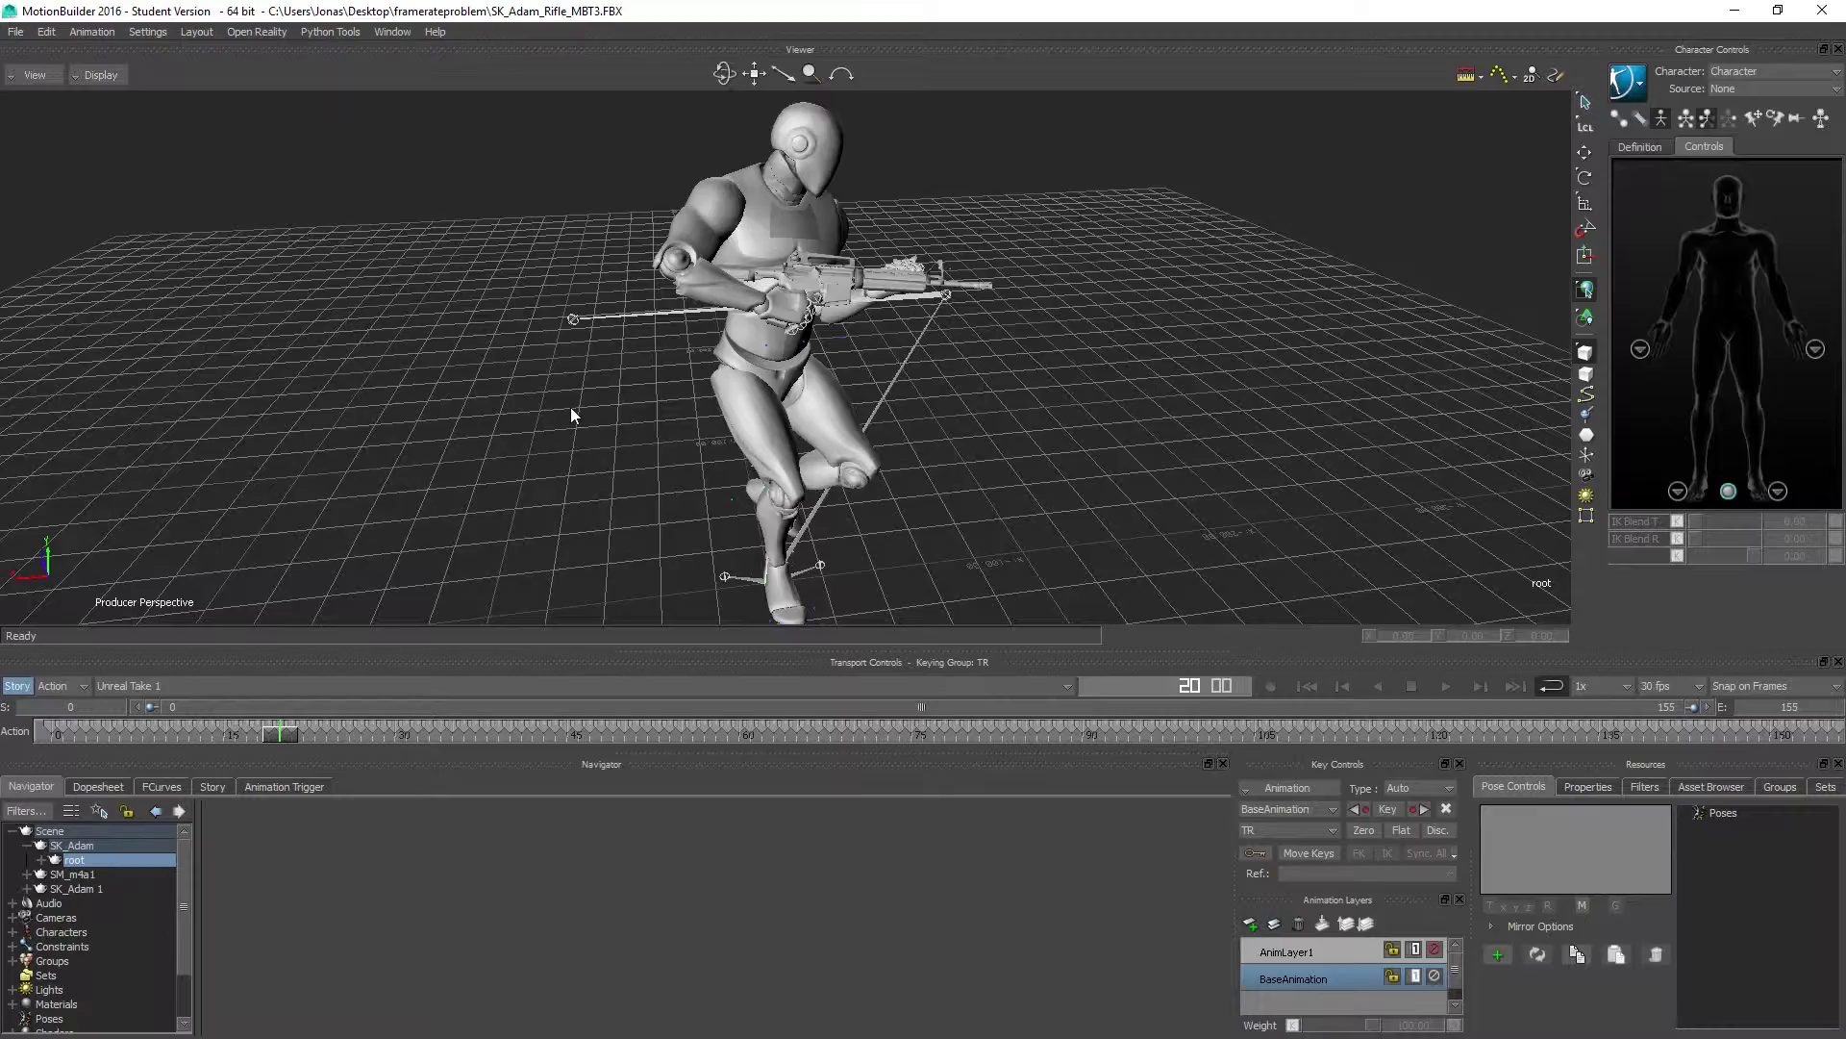
{"action": "left_click_drag", "start_coordinate": [569, 407], "coordinate": [683, 466], "text": "ctrl+shift"}
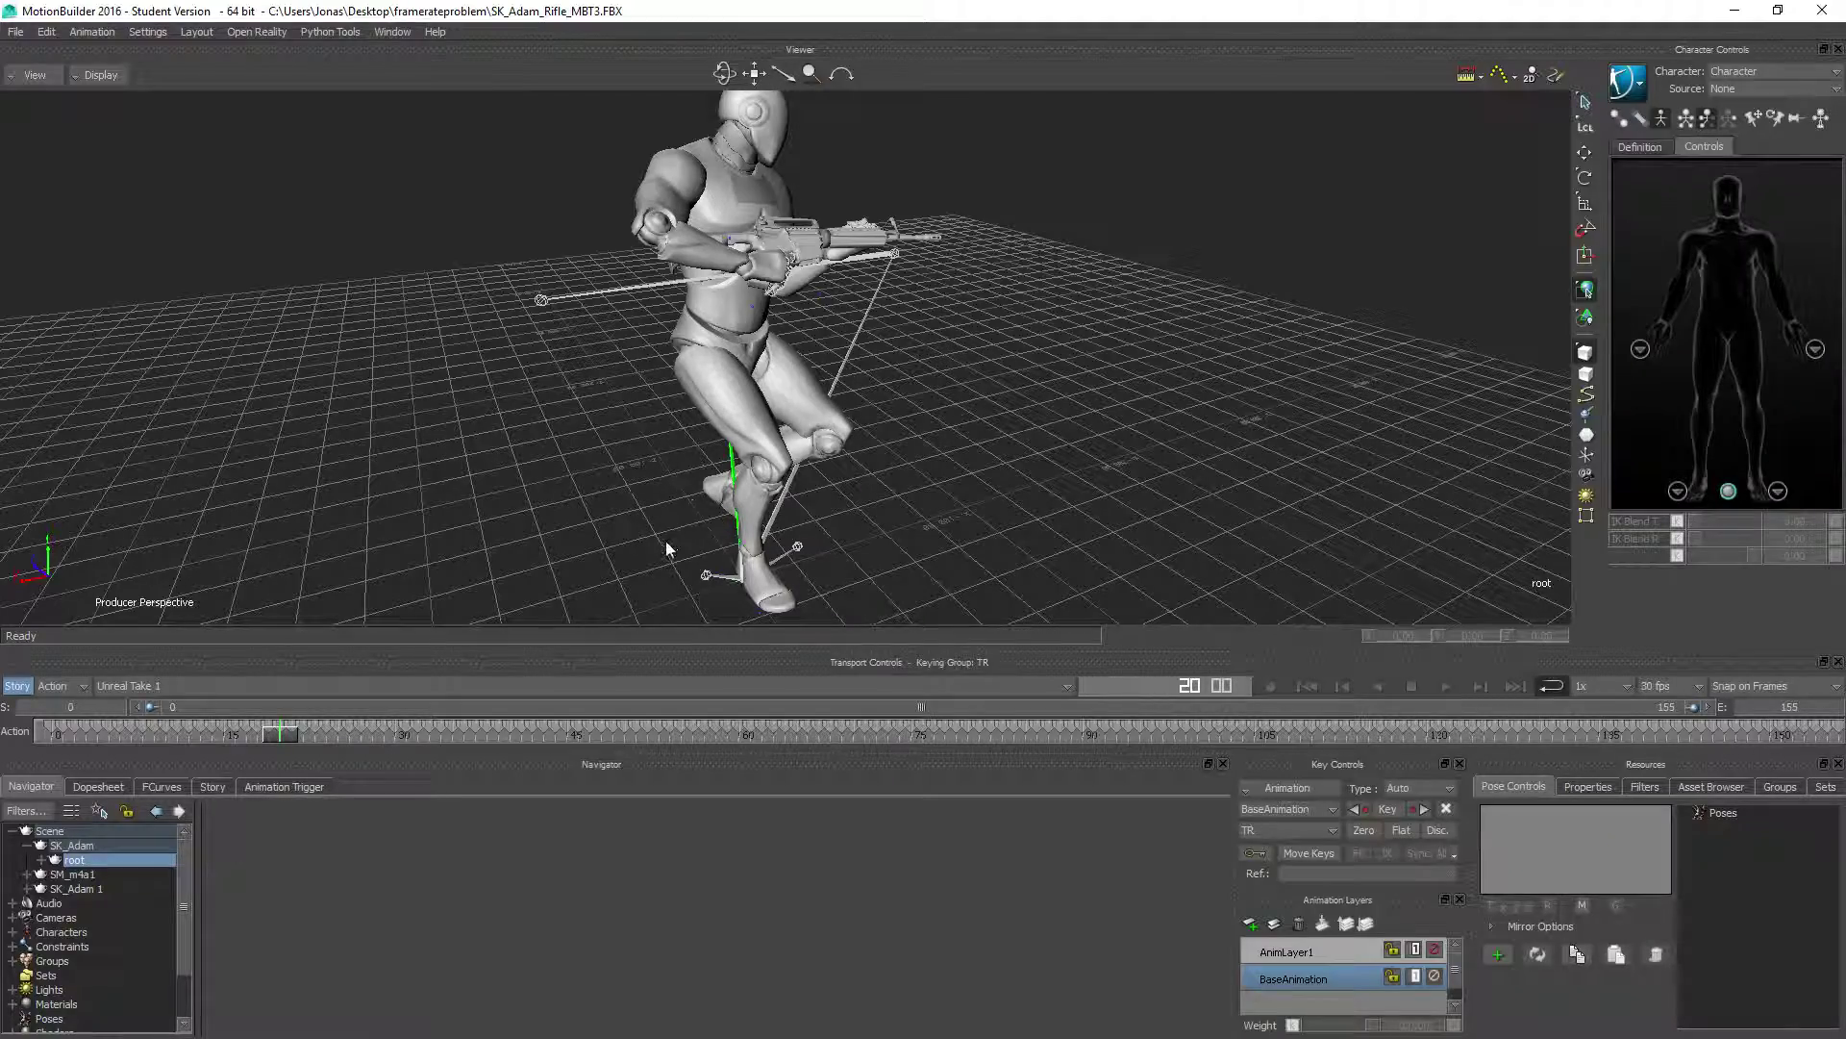
{"action": "left_click_drag", "start_coordinate": [615, 495], "coordinate": [704, 394], "text": "ctrl"}
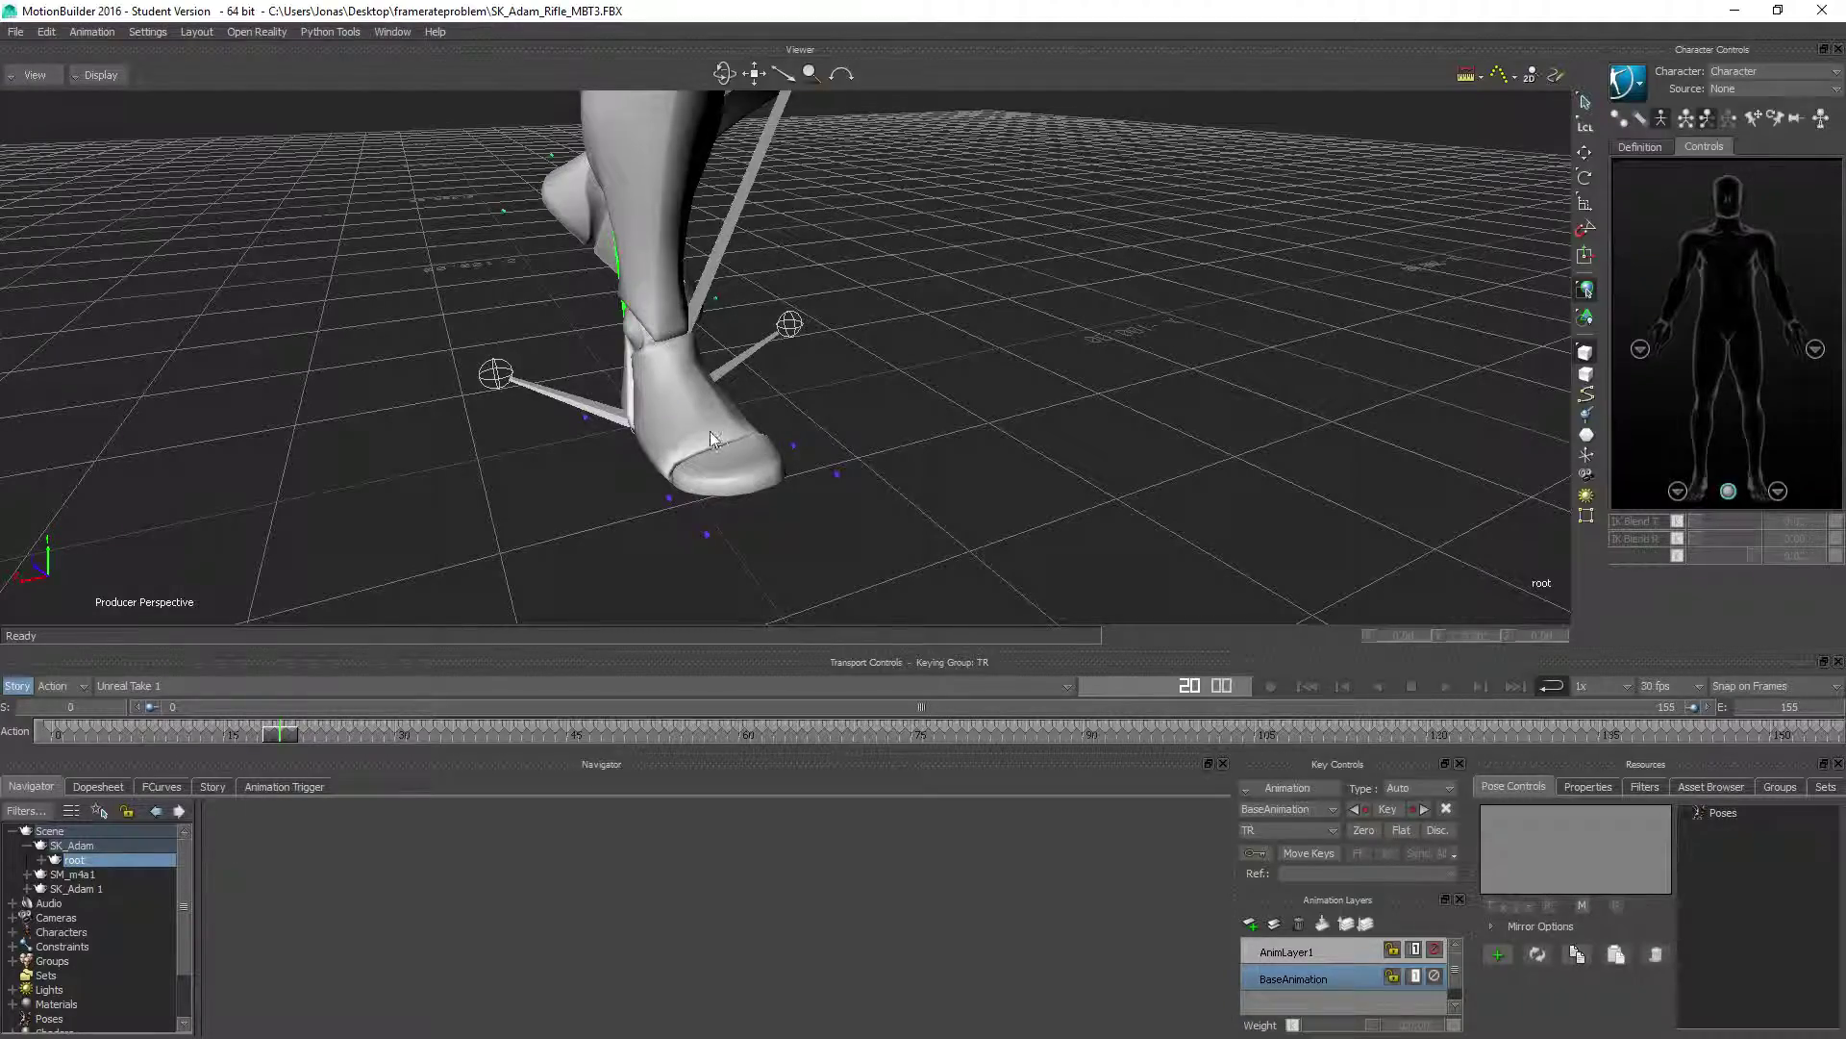
{"action": "left_click_drag", "start_coordinate": [610, 417], "coordinate": [589, 323], "text": "ctrl"}
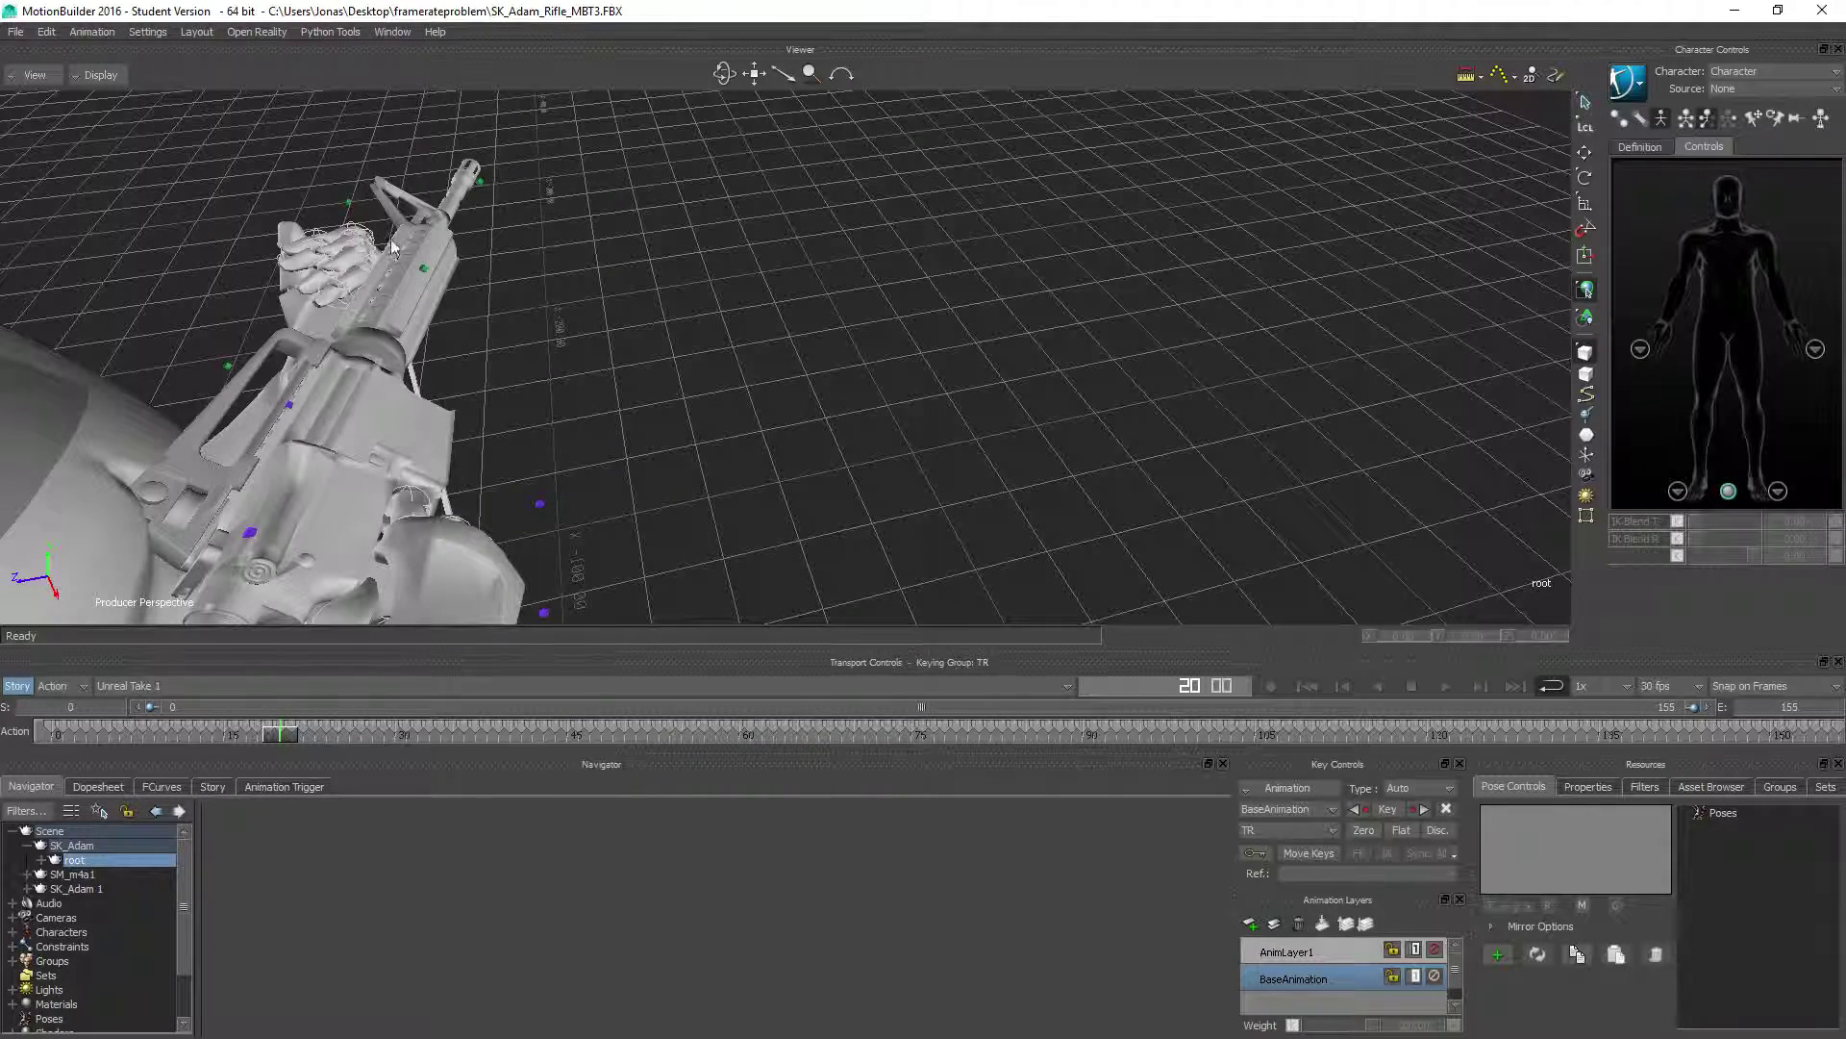
{"action": "key", "text": "alt+Tab"}
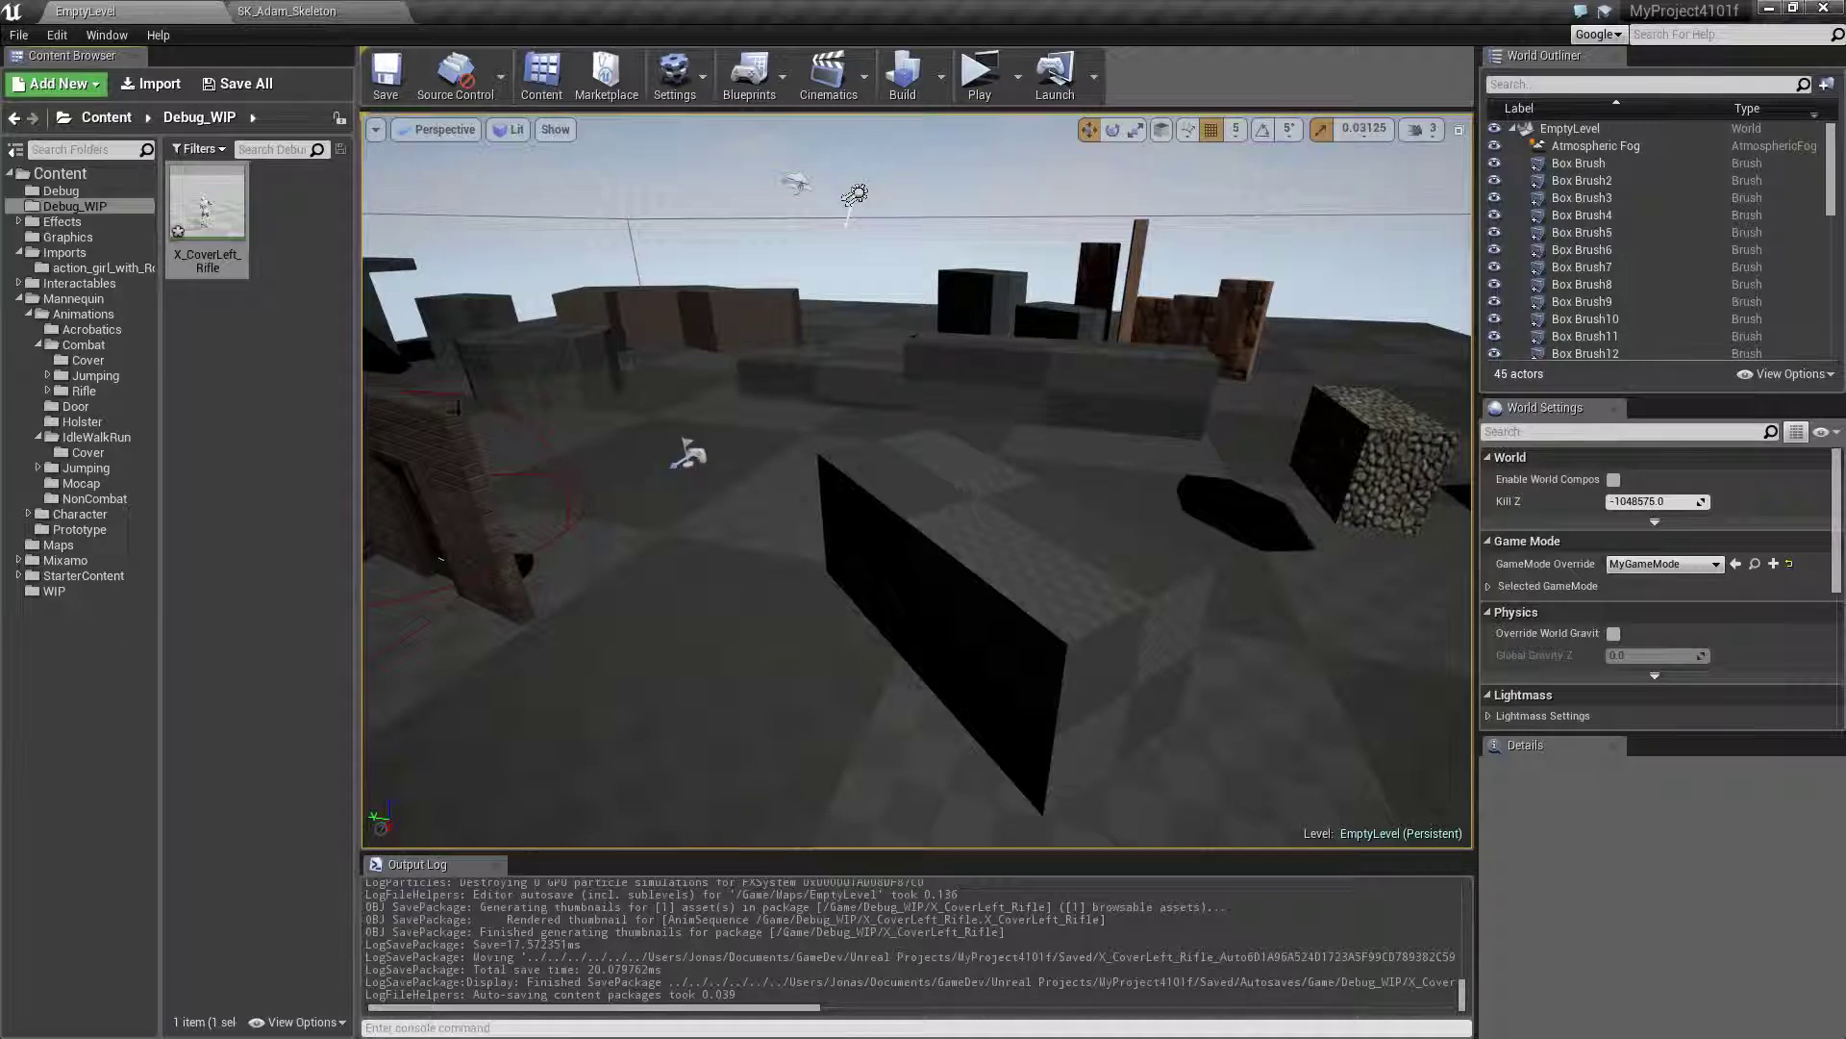
{"action": "double_click", "coordinate": [207, 204]}
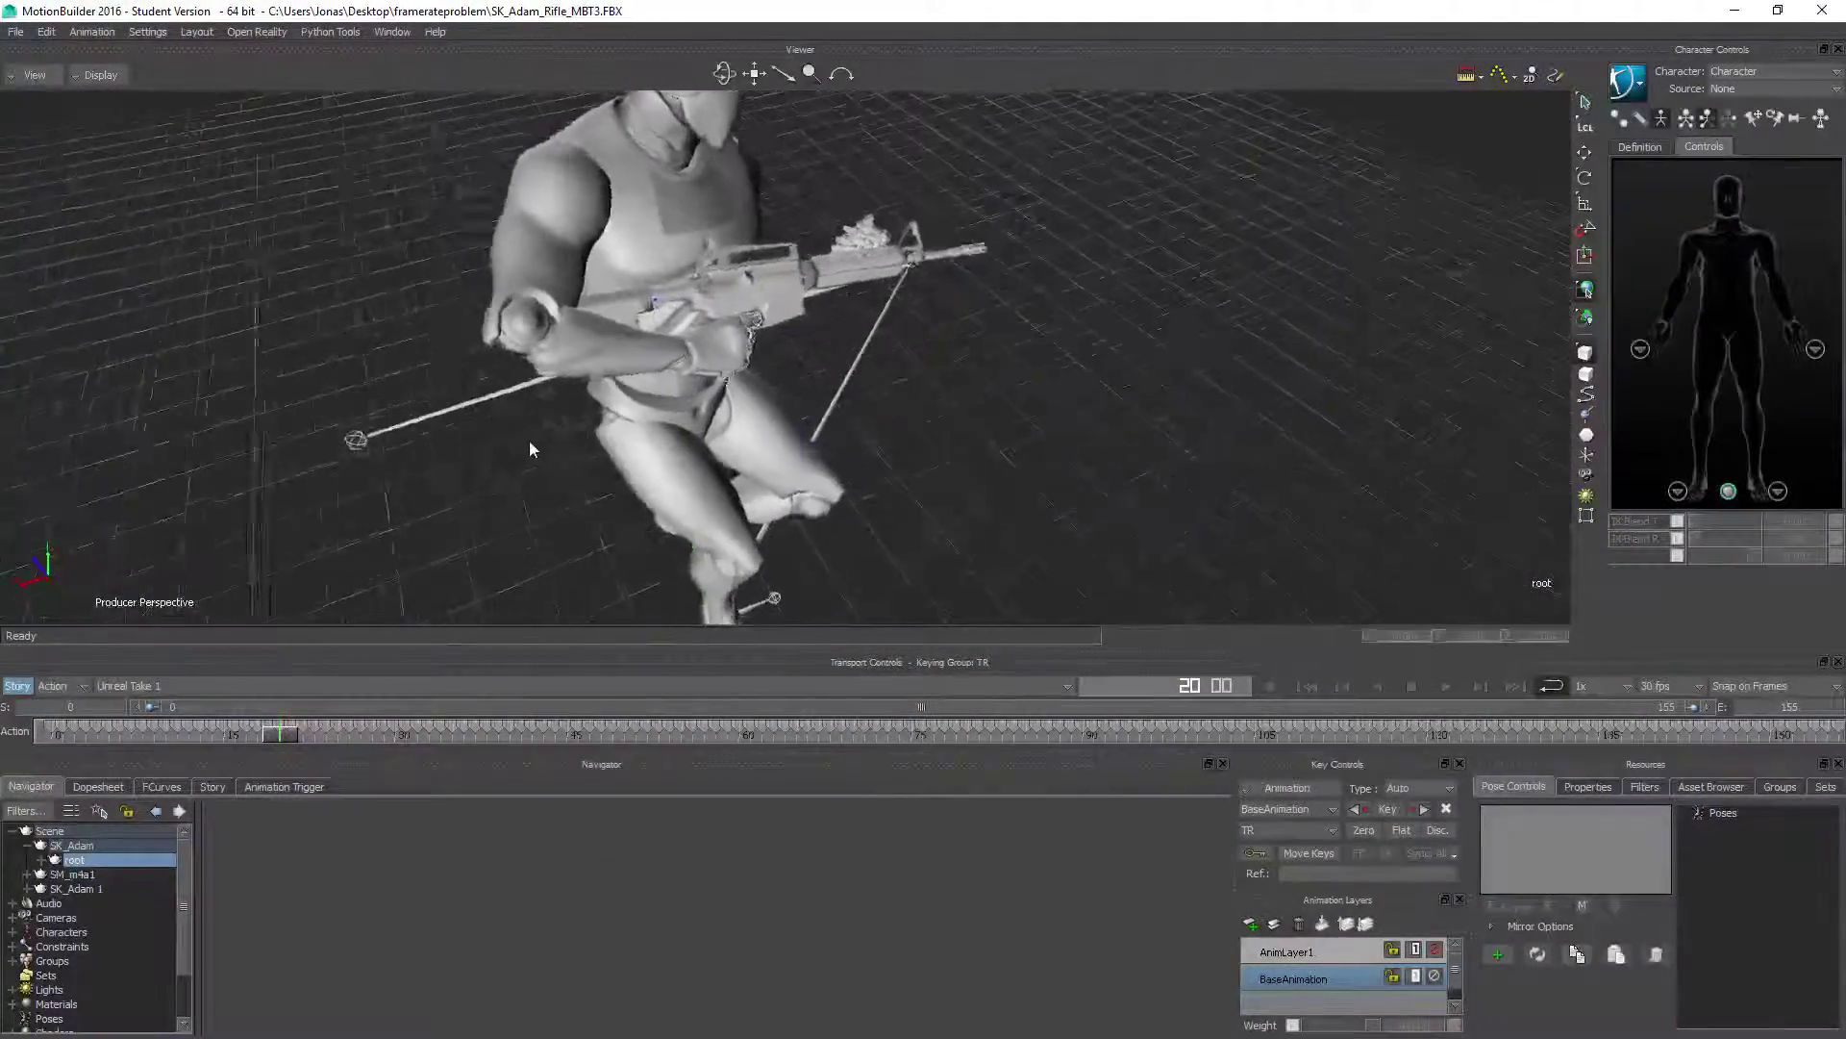
{"action": "left_click_drag", "start_coordinate": [529, 440], "coordinate": [608, 329], "text": "ctrl+shift"}
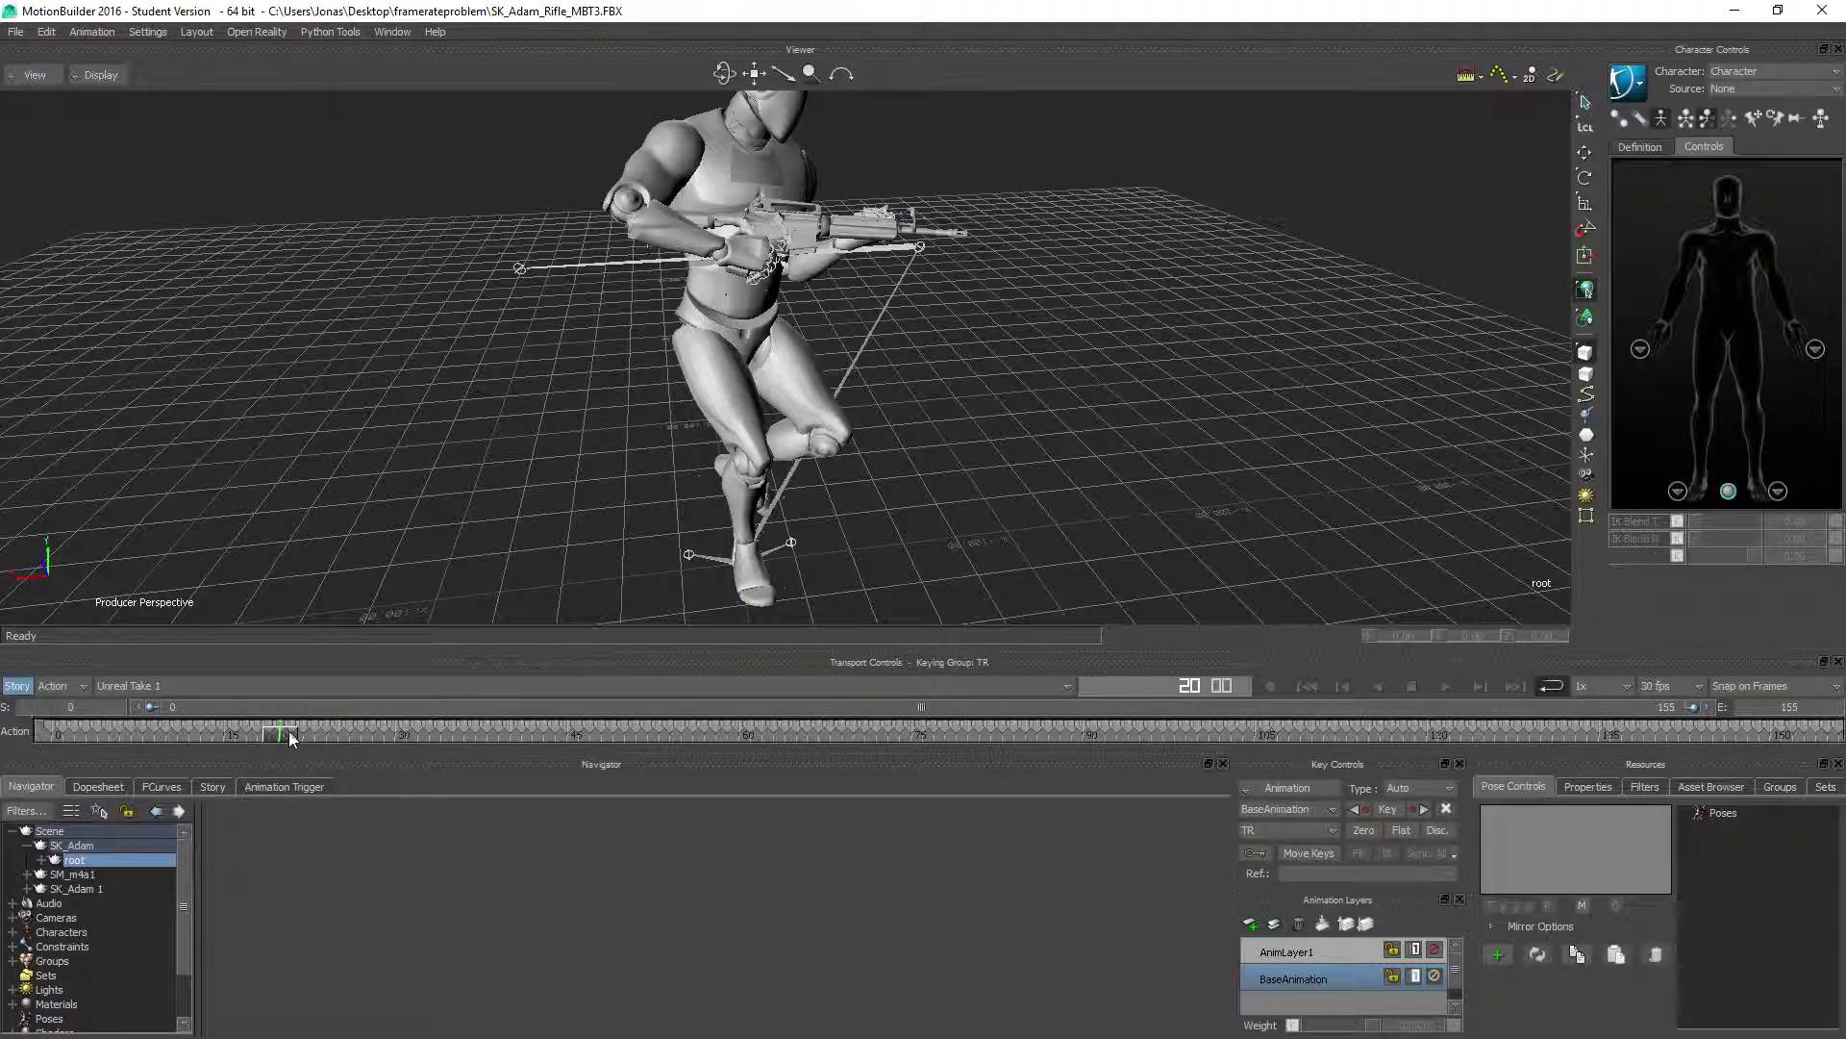
{"action": "left_click_drag", "start_coordinate": [288, 733], "coordinate": [256, 738]}
{"action": "left_click_drag", "start_coordinate": [397, 745], "coordinate": [499, 742]}
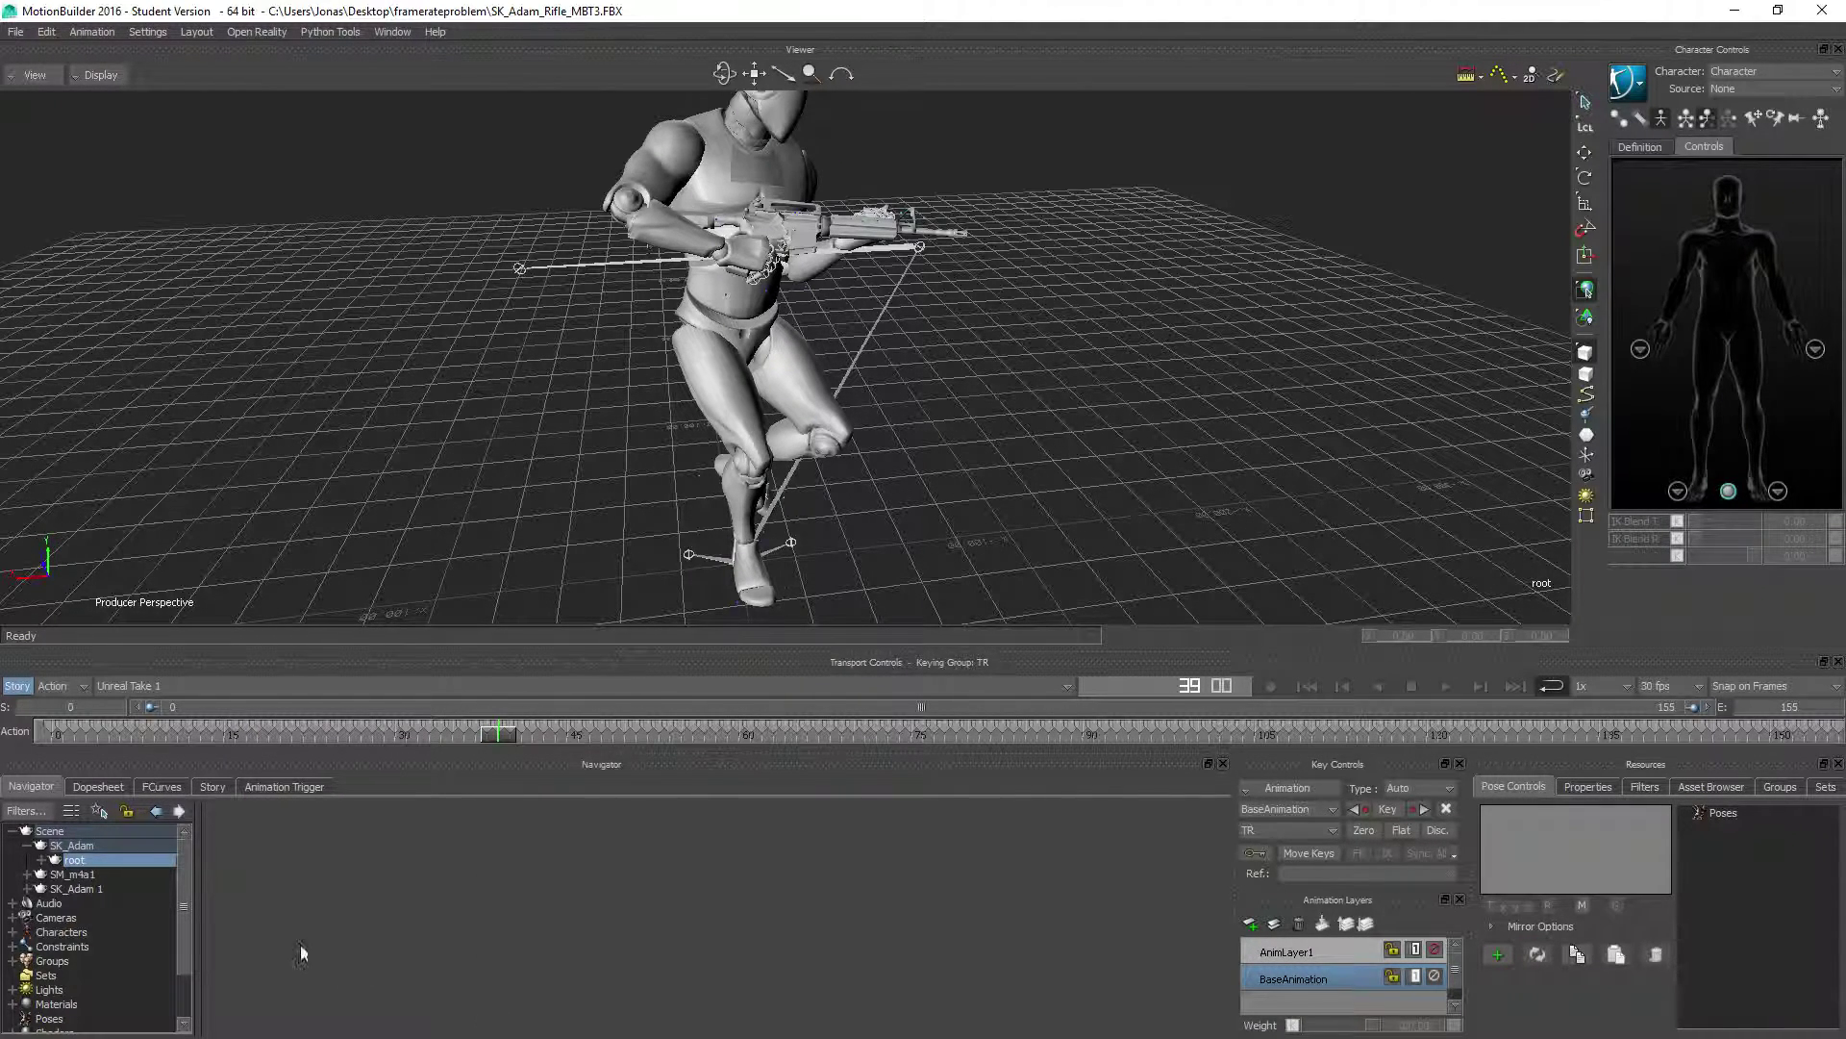
- Add a character animation track to the Story and assign it to Character
{"action": "left_click", "coordinate": [210, 786]}
{"action": "right_click", "coordinate": [169, 896]}
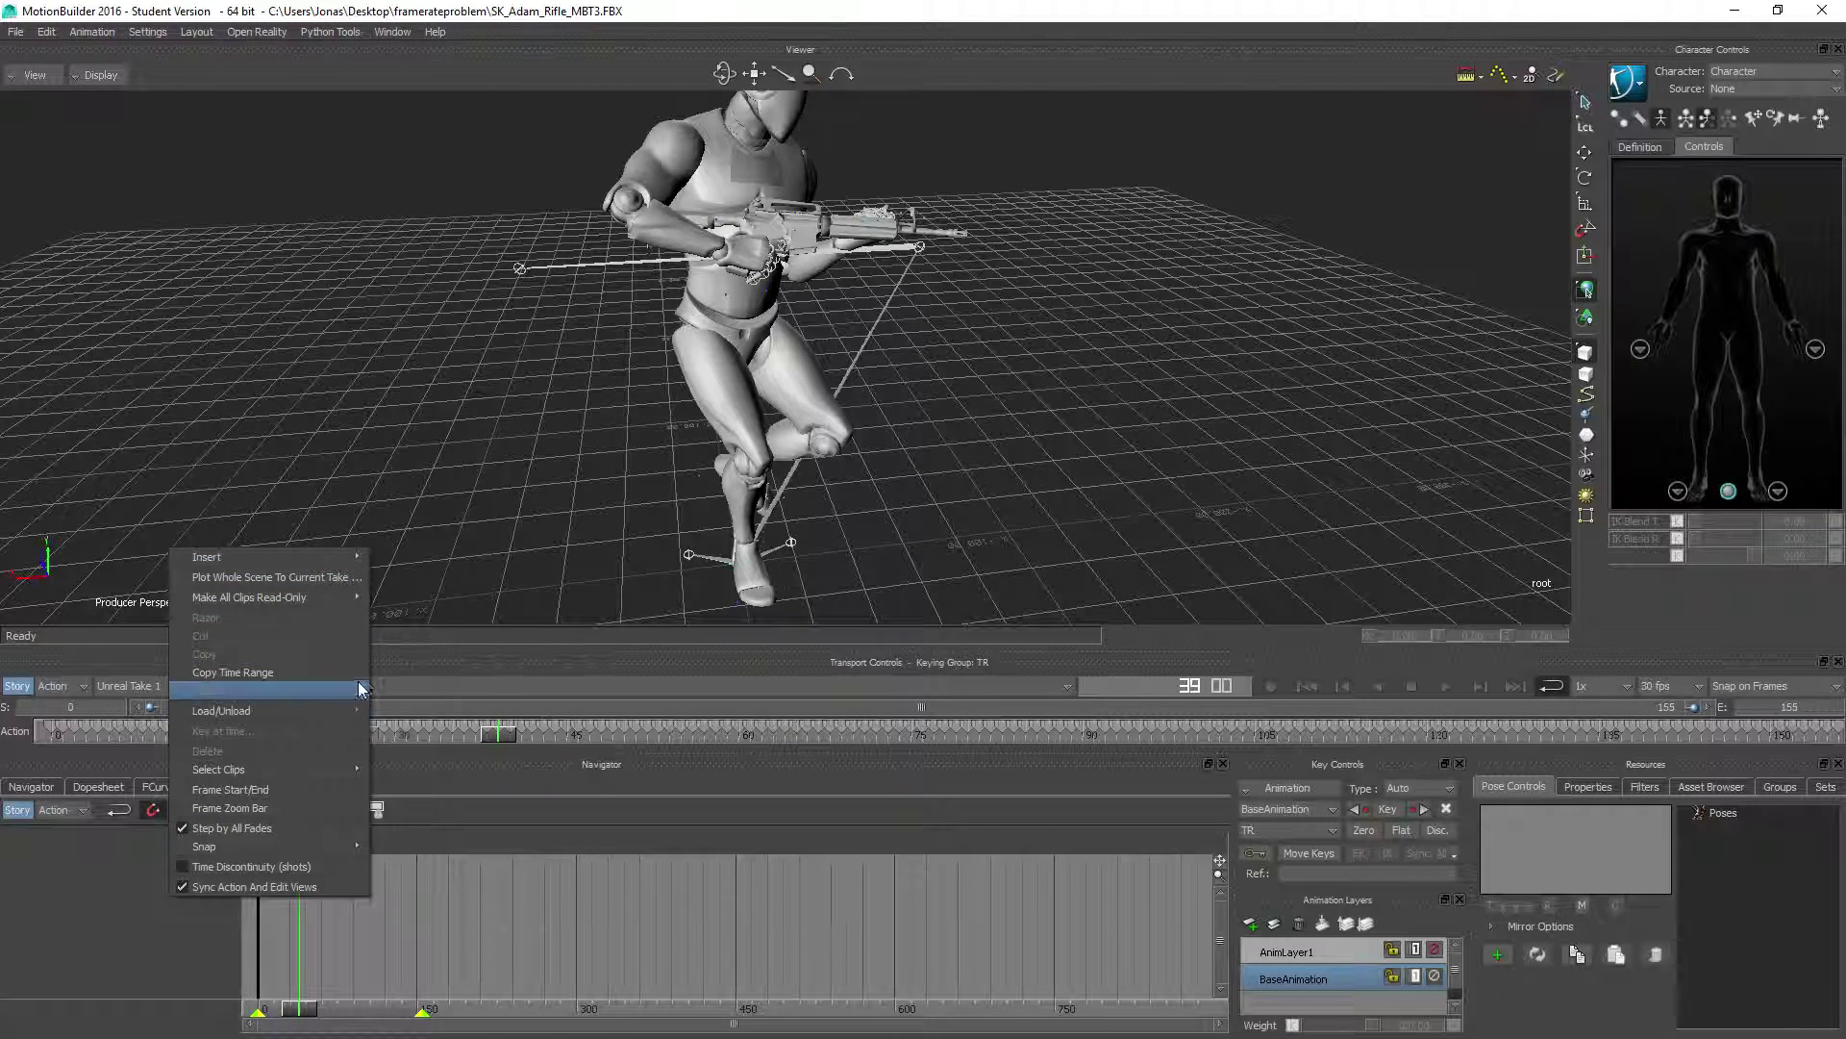
{"action": "mouse_move", "coordinate": [288, 552]}
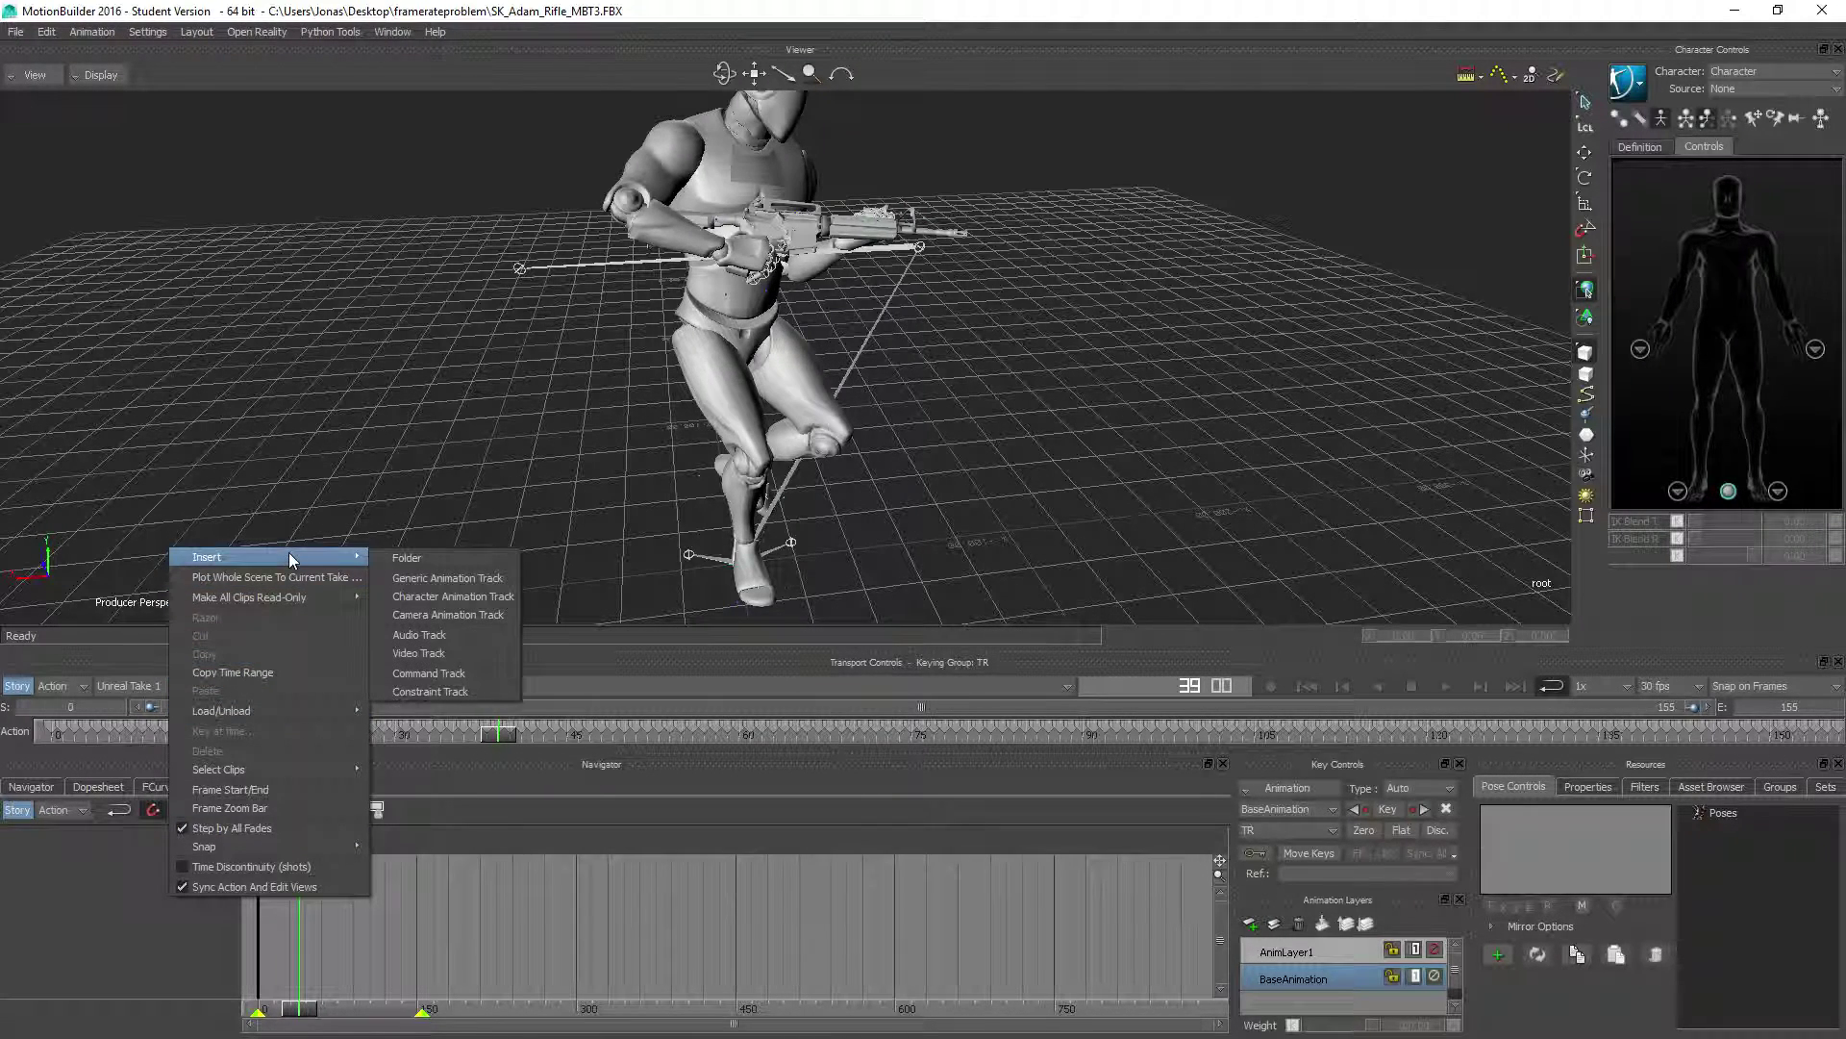
{"action": "left_click", "coordinate": [460, 596]}
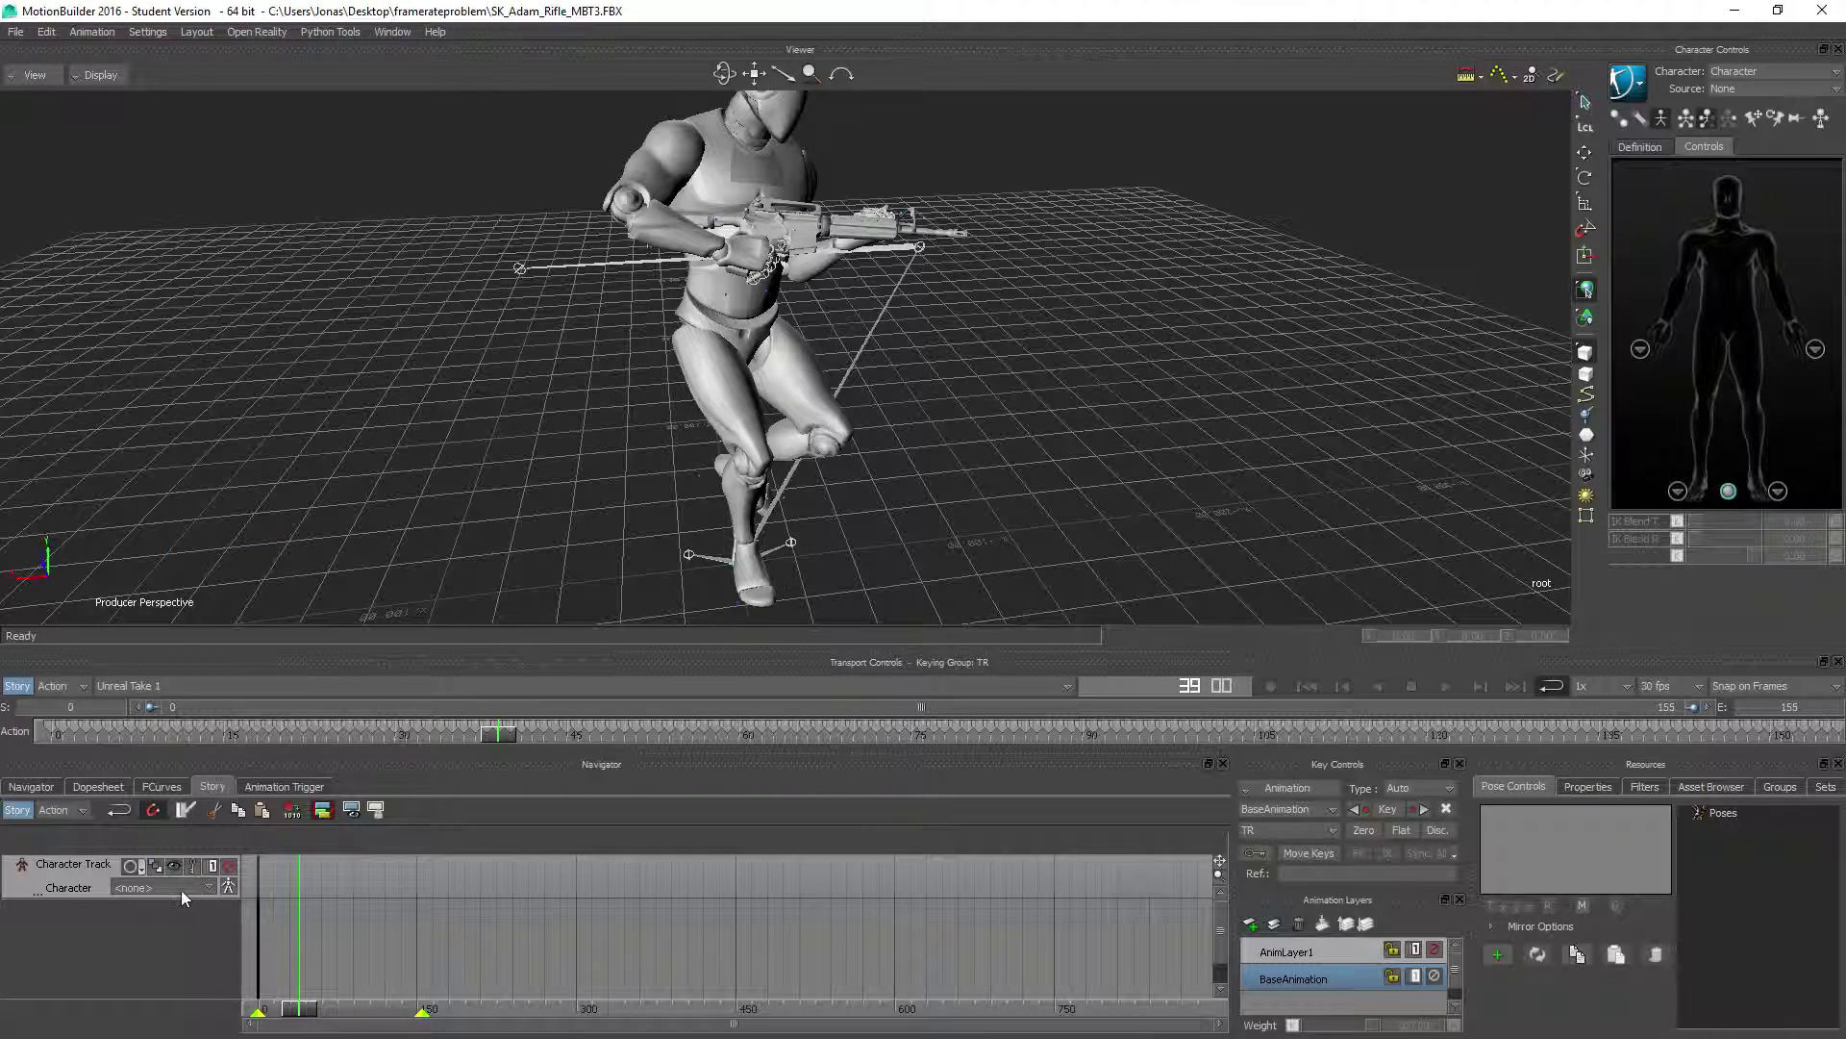
{"action": "left_click", "coordinate": [181, 888]}
{"action": "left_click", "coordinate": [154, 908]}
- Insert the current take as a clip on the character track
{"action": "right_click", "coordinate": [320, 865]}
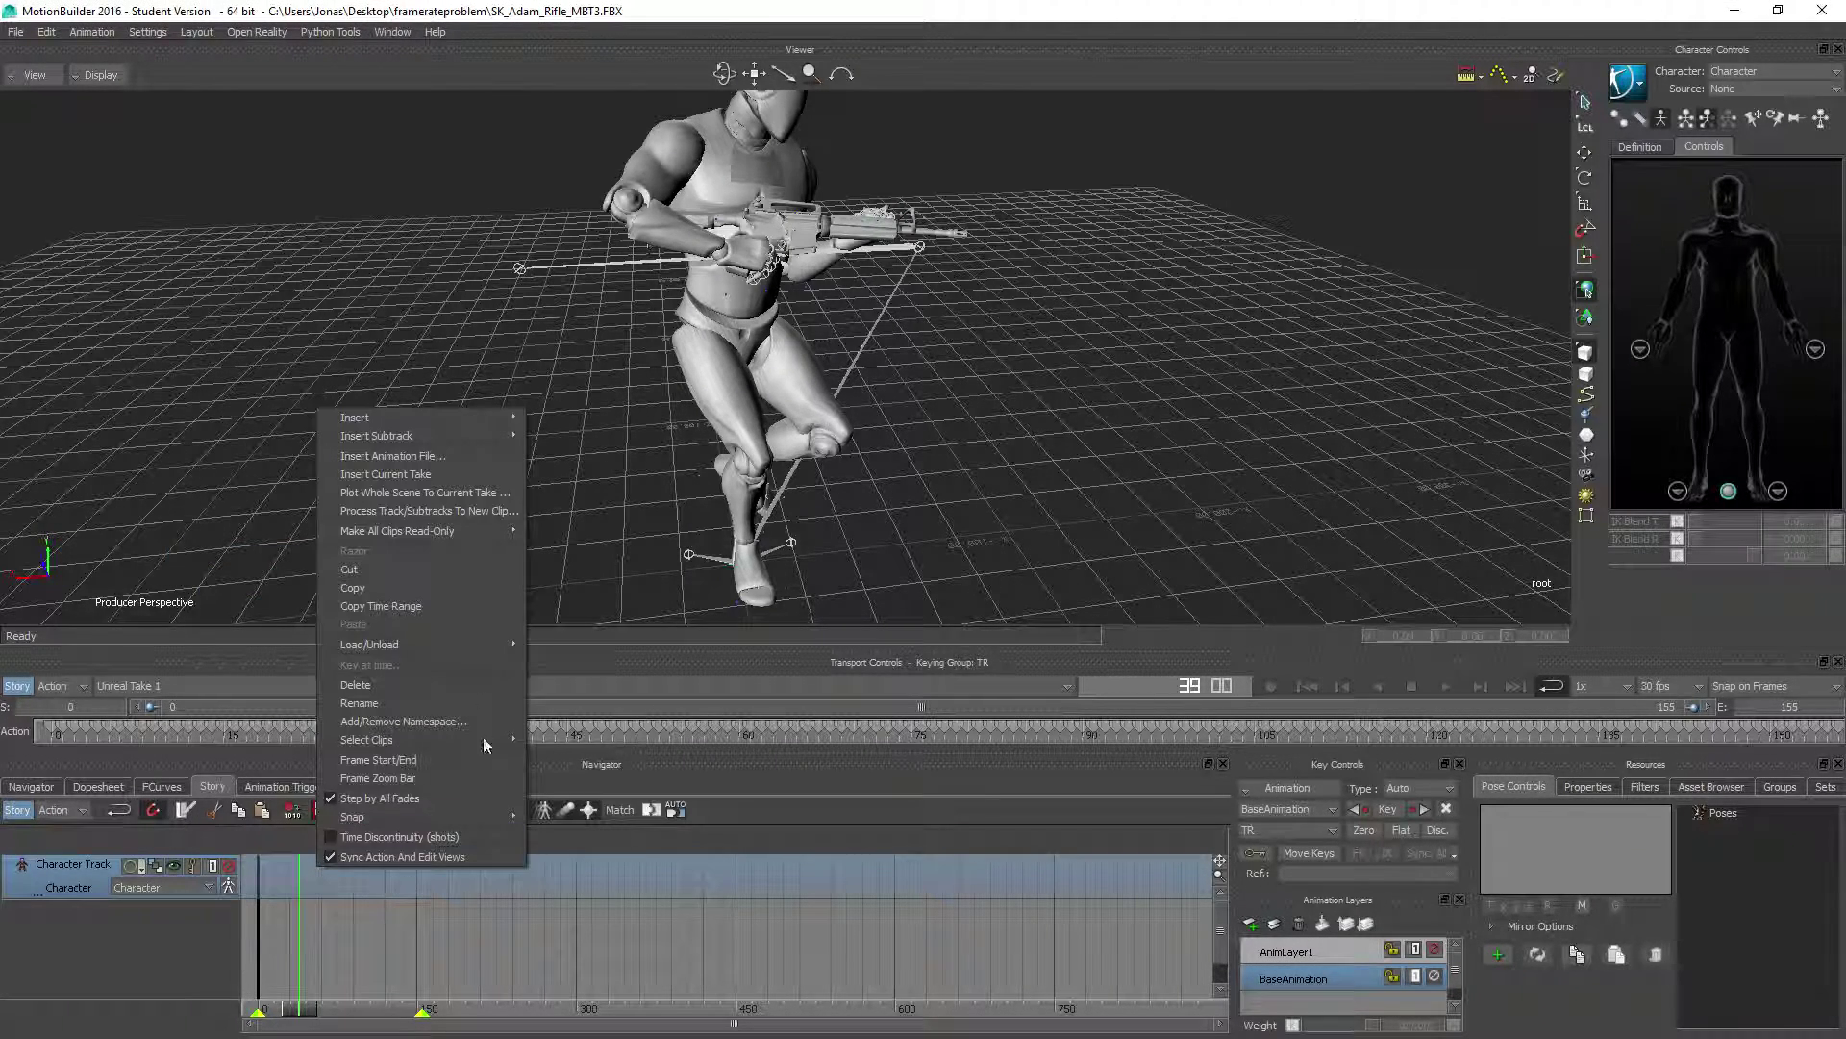
{"action": "mouse_move", "coordinate": [416, 441]}
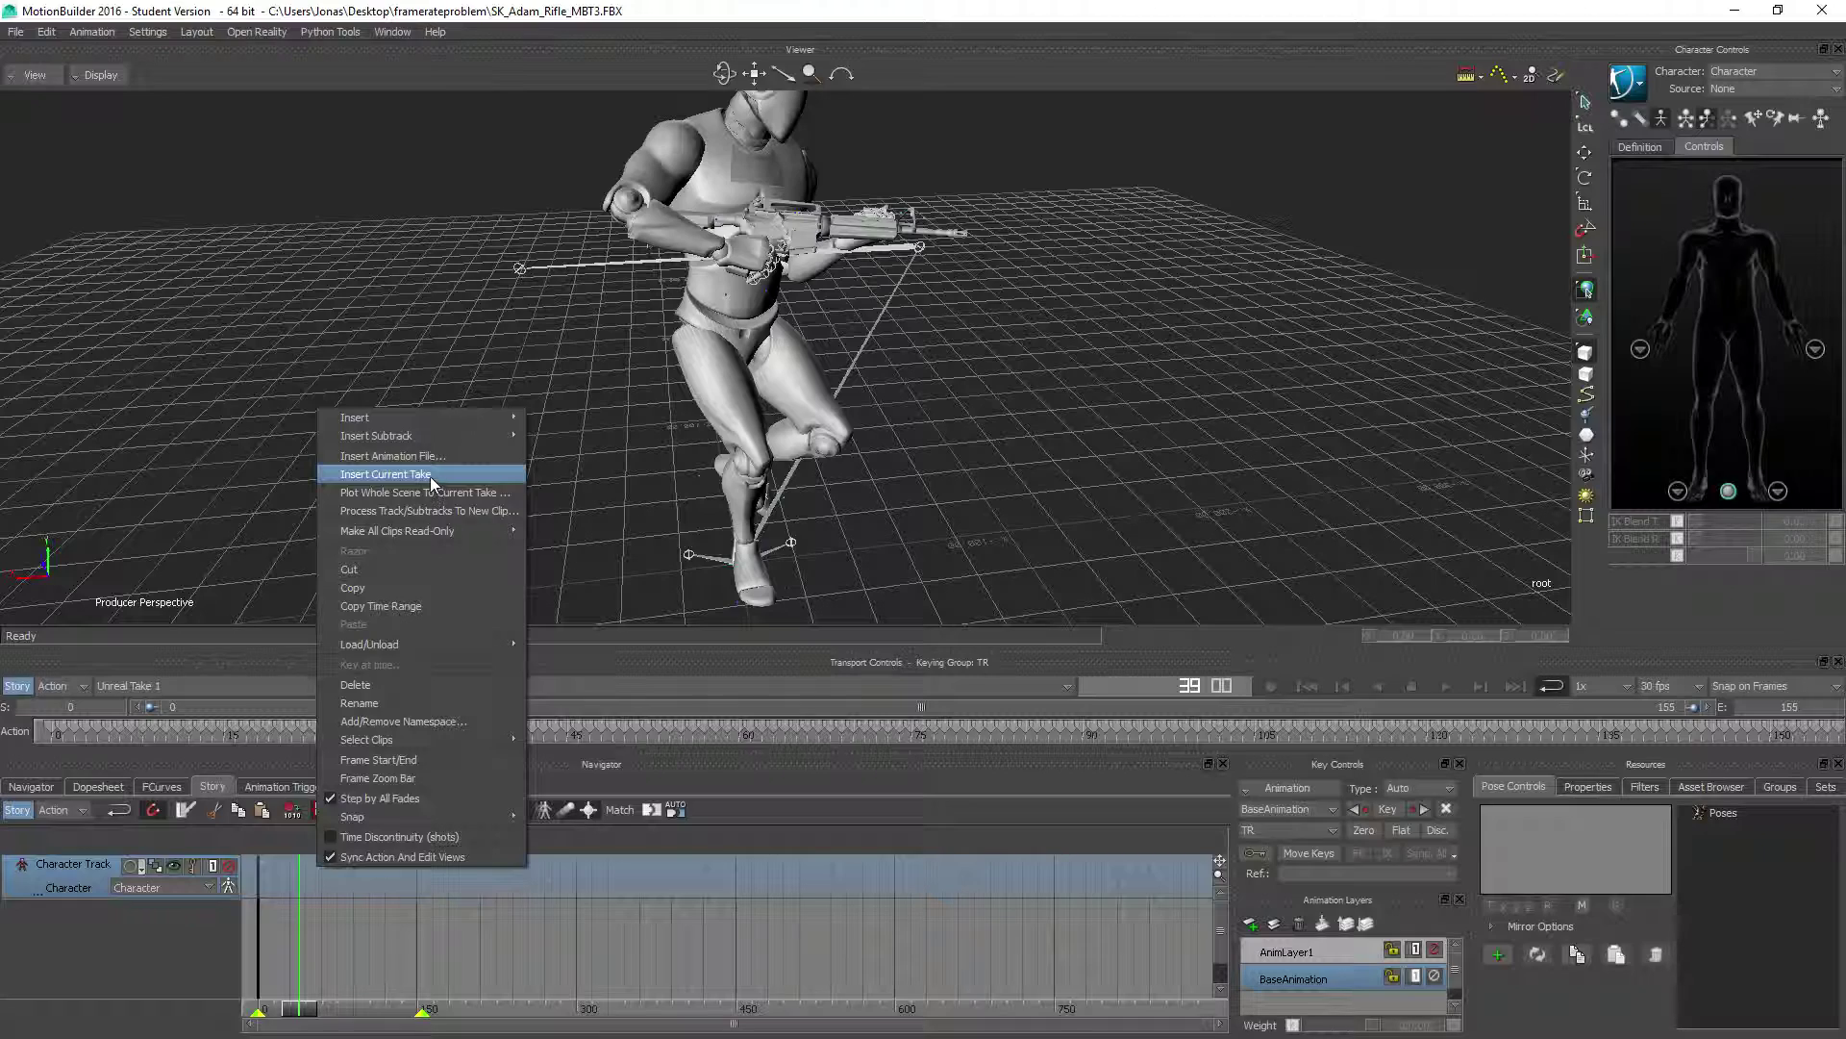
{"action": "left_click", "coordinate": [430, 476]}
- Split the Unreal Take 1 clip on the character track at frame 41 with the Razor
{"action": "scroll", "coordinate": [441, 938], "scroll_direction": "up", "scroll_amount": 5}
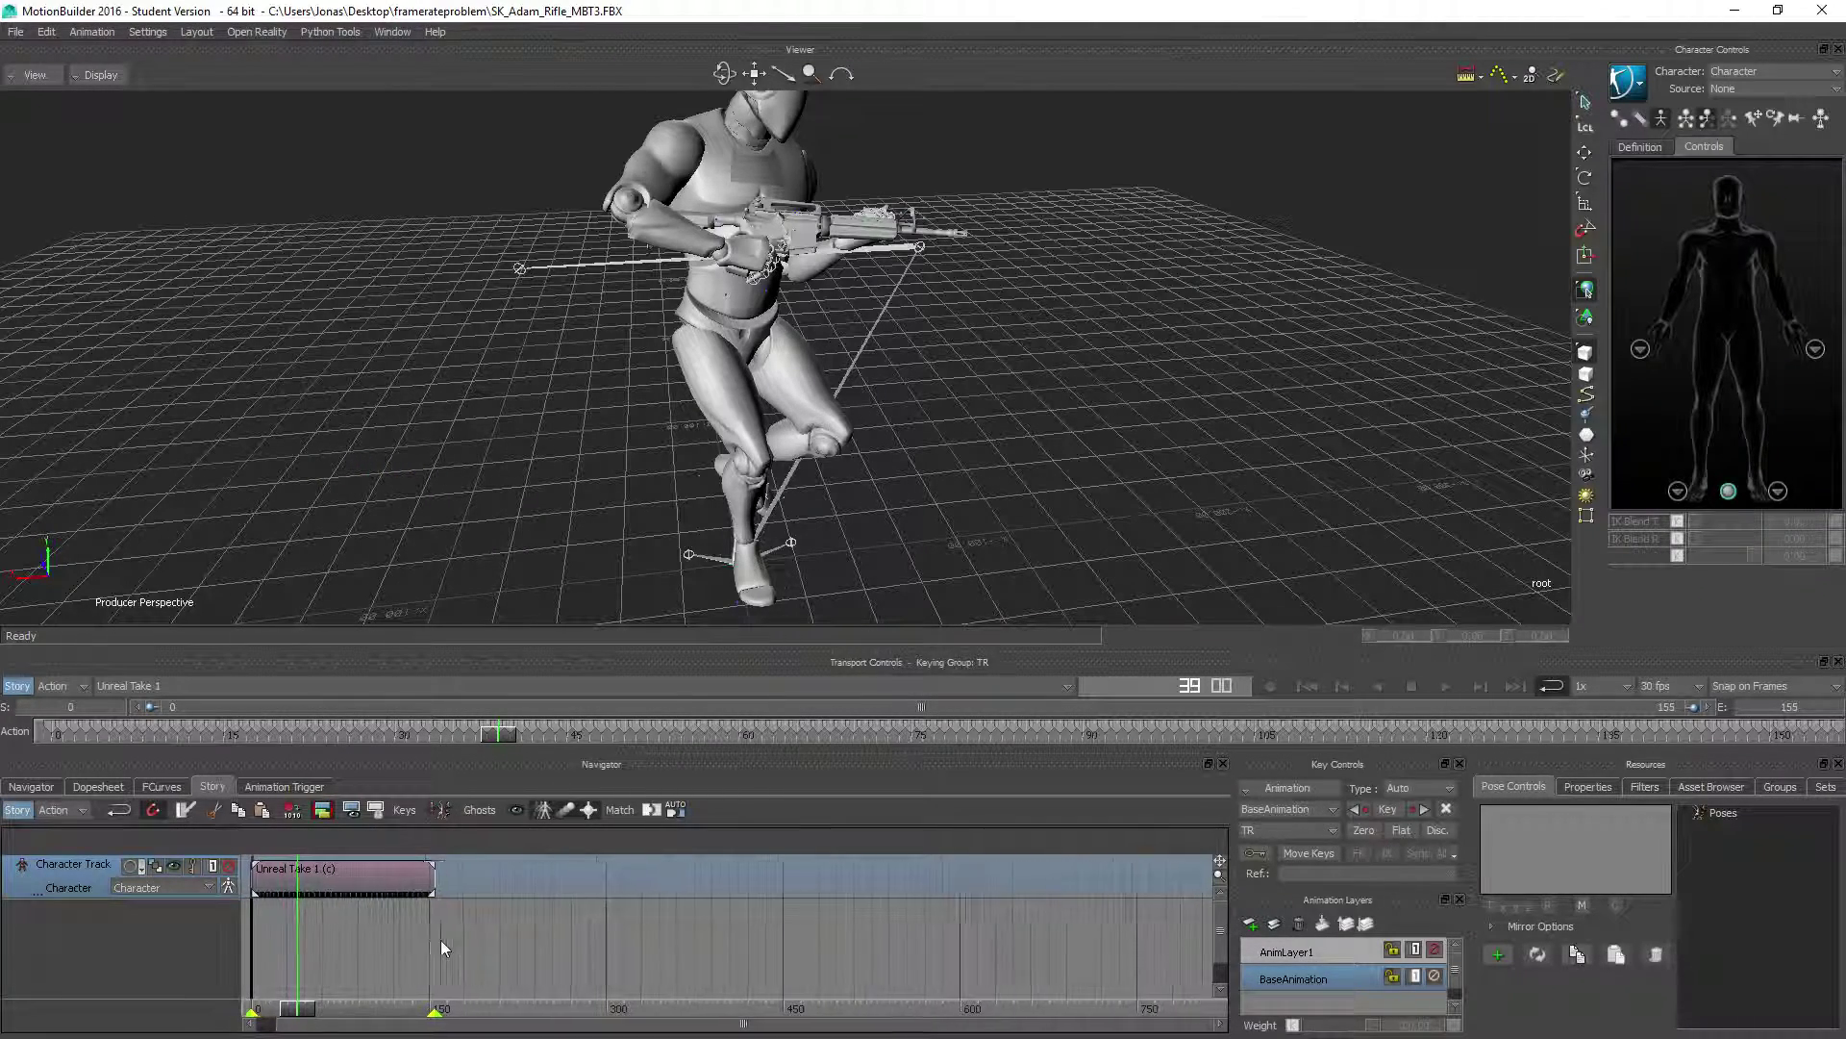
{"action": "scroll", "coordinate": [458, 958], "scroll_direction": "up", "scroll_amount": 5}
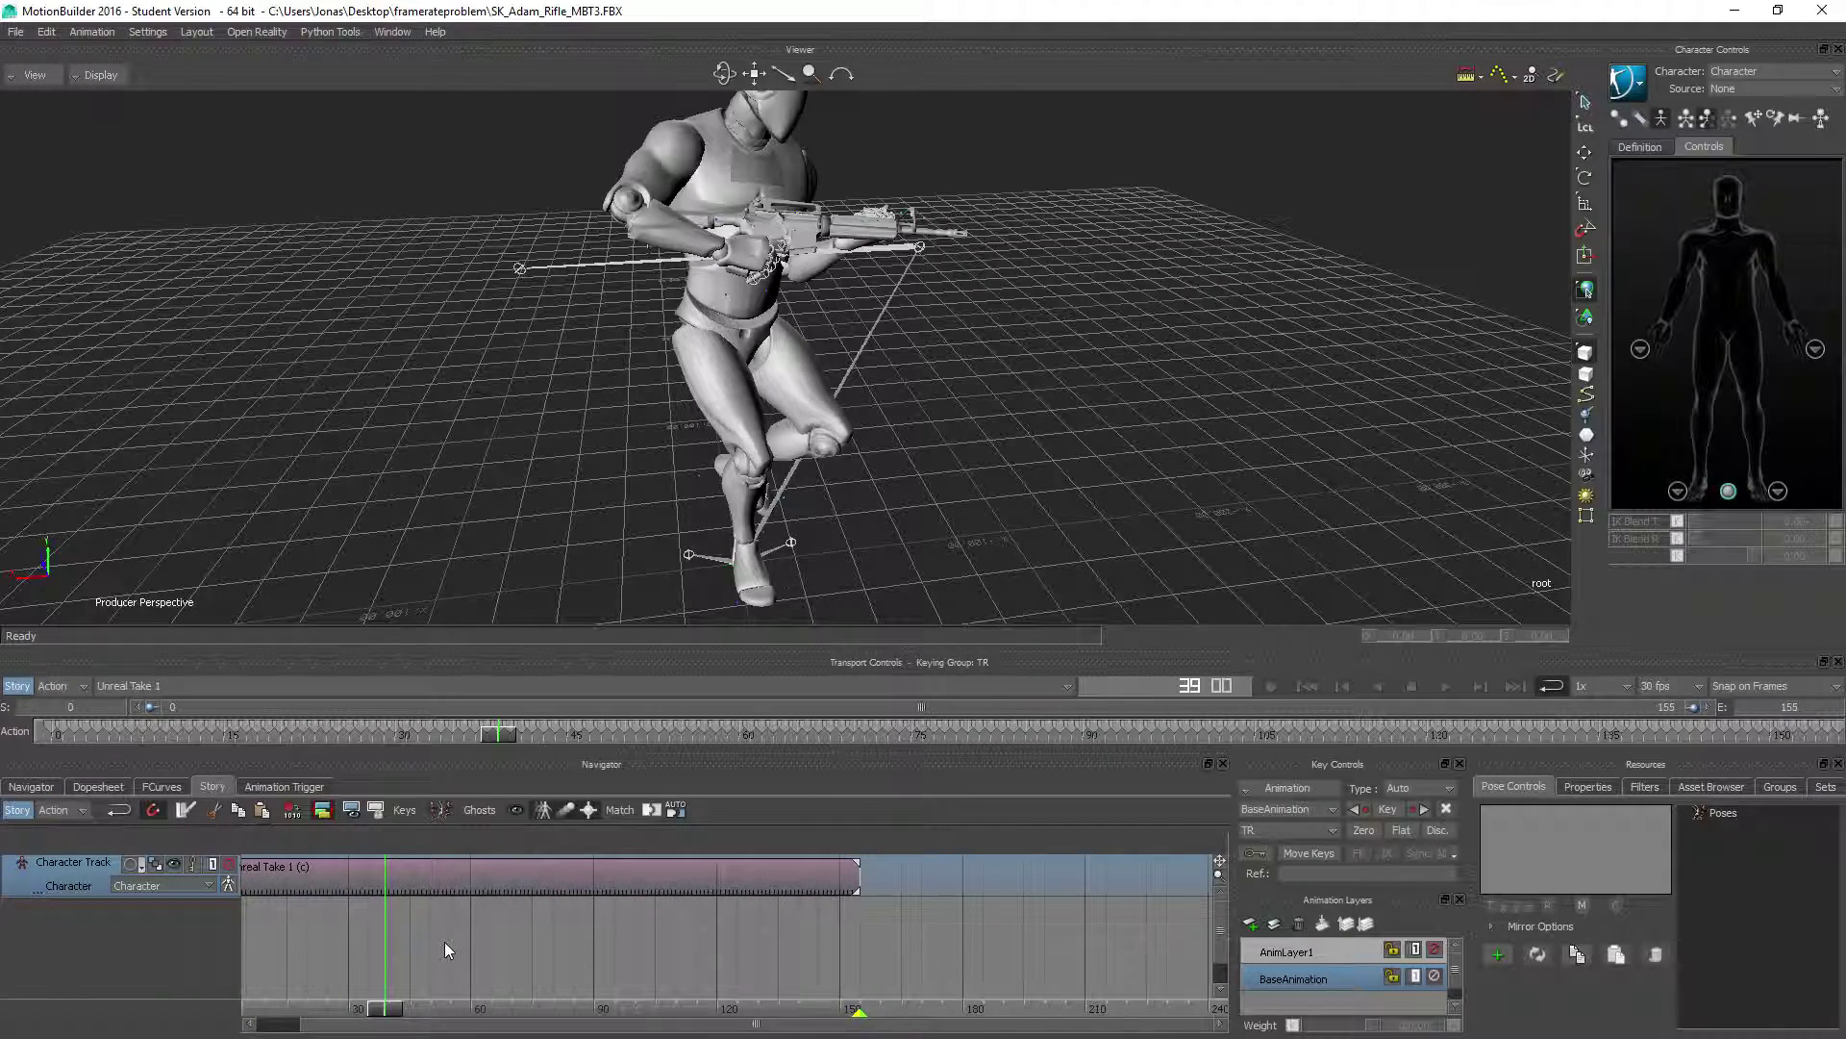
{"action": "scroll", "coordinate": [445, 942], "scroll_direction": "up", "scroll_amount": 3}
{"action": "left_click_drag", "start_coordinate": [505, 946], "coordinate": [577, 960], "text": "shift"}
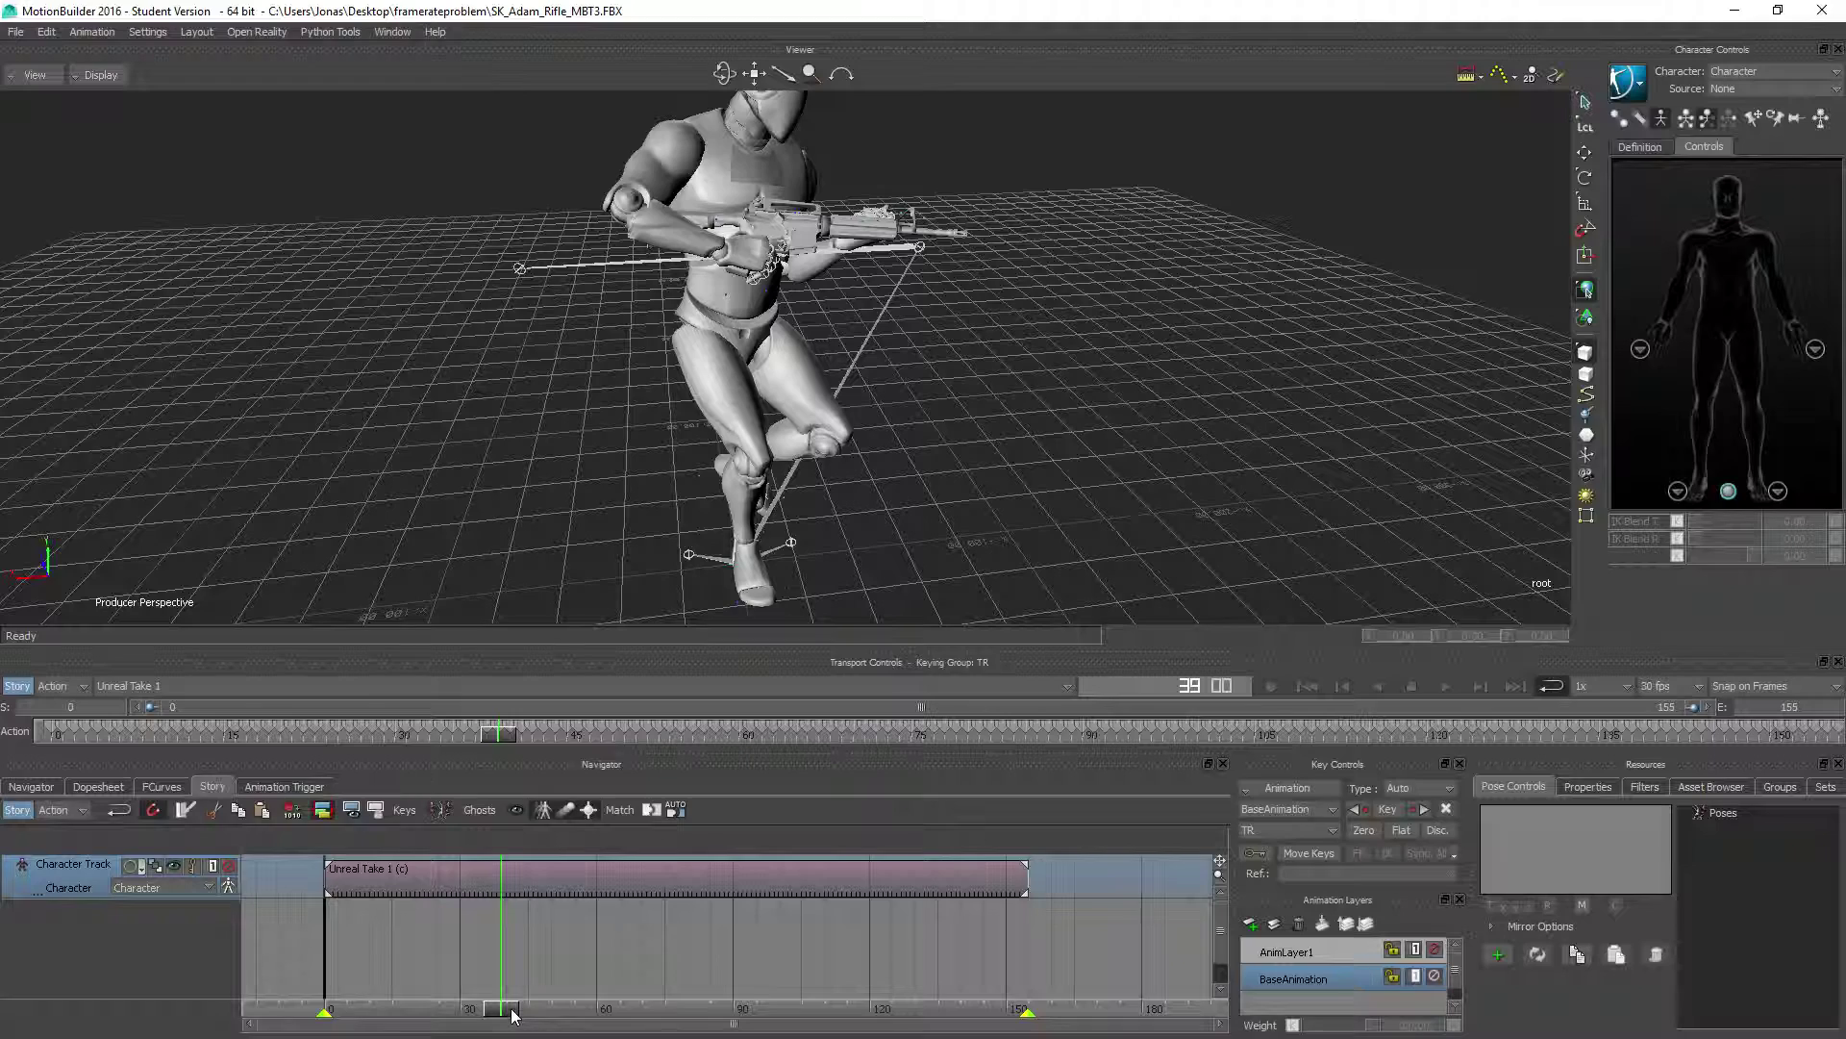
{"action": "mouse_move", "coordinate": [511, 1011]}
{"action": "left_mouse_down"}
{"action": "mouse_move", "coordinate": [384, 1007]}
{"action": "mouse_move", "coordinate": [530, 1009]}
{"action": "mouse_move", "coordinate": [493, 1007]}
{"action": "mouse_move", "coordinate": [510, 1007]}
{"action": "left_mouse_up"}
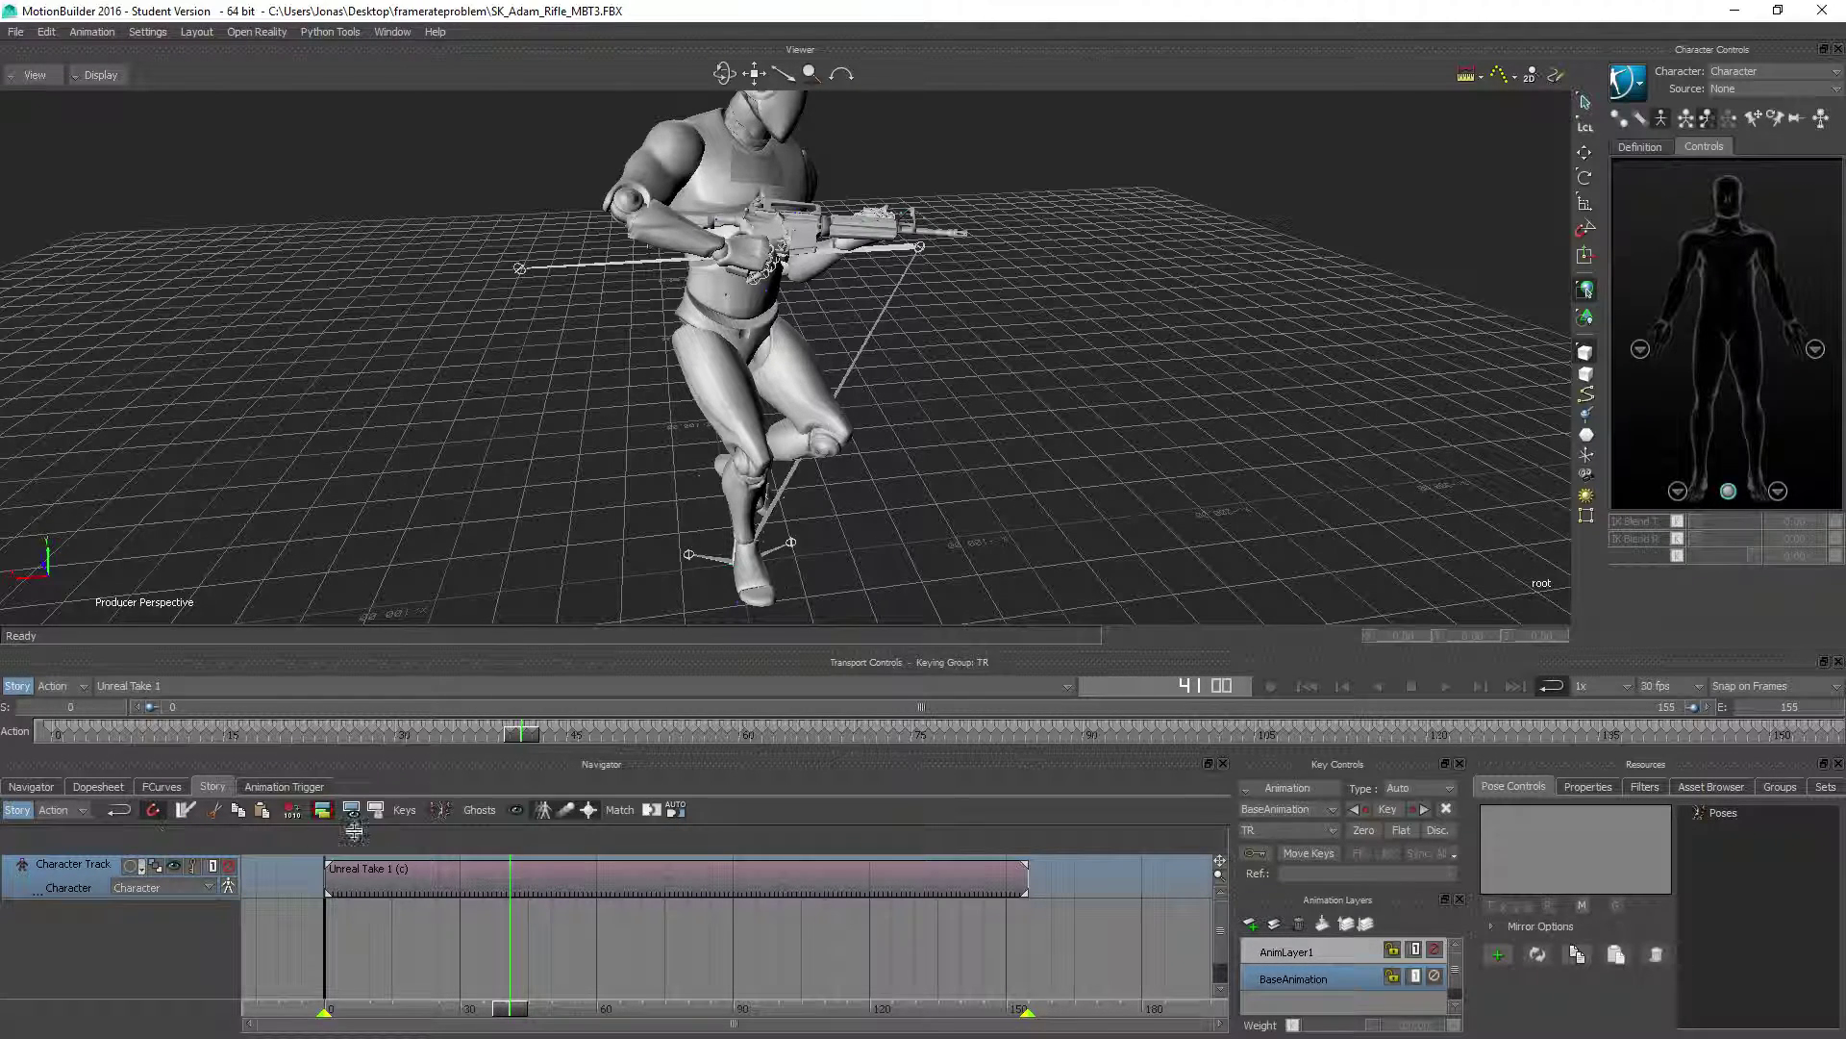
{"action": "left_click", "coordinate": [593, 884]}
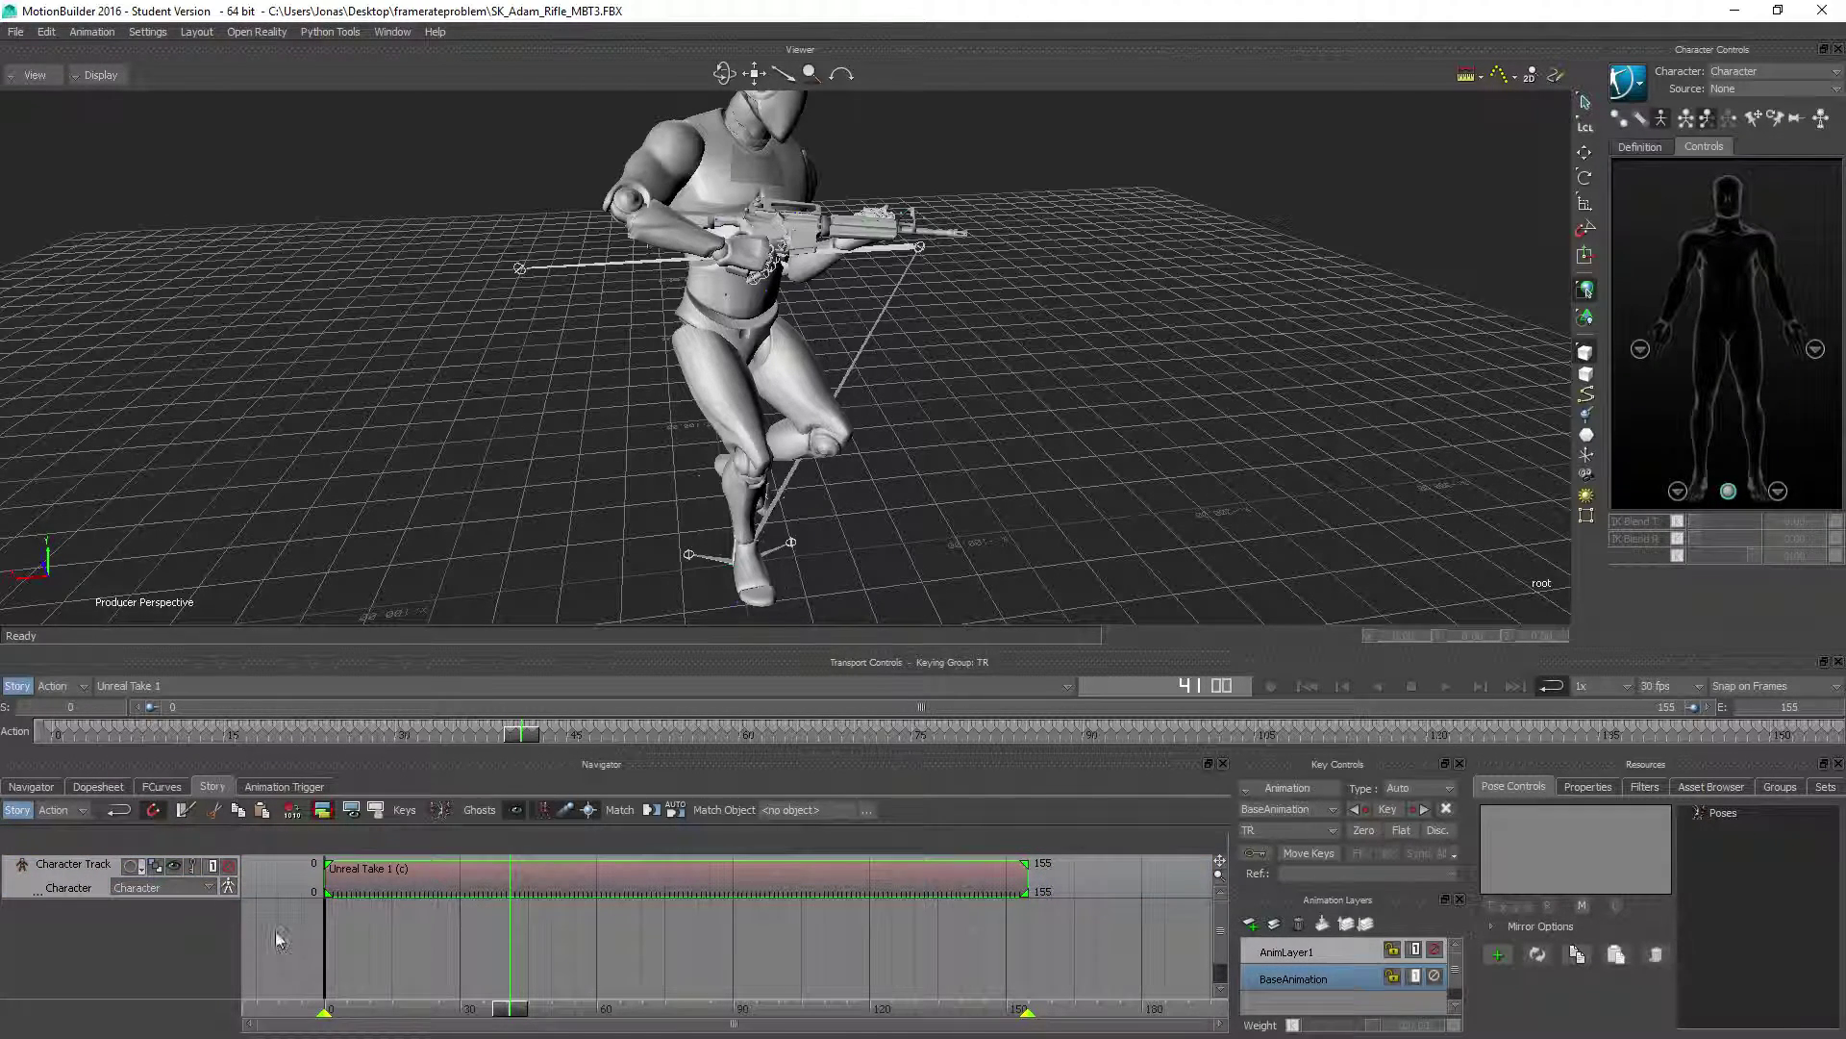
{"action": "left_click", "coordinate": [188, 811]}
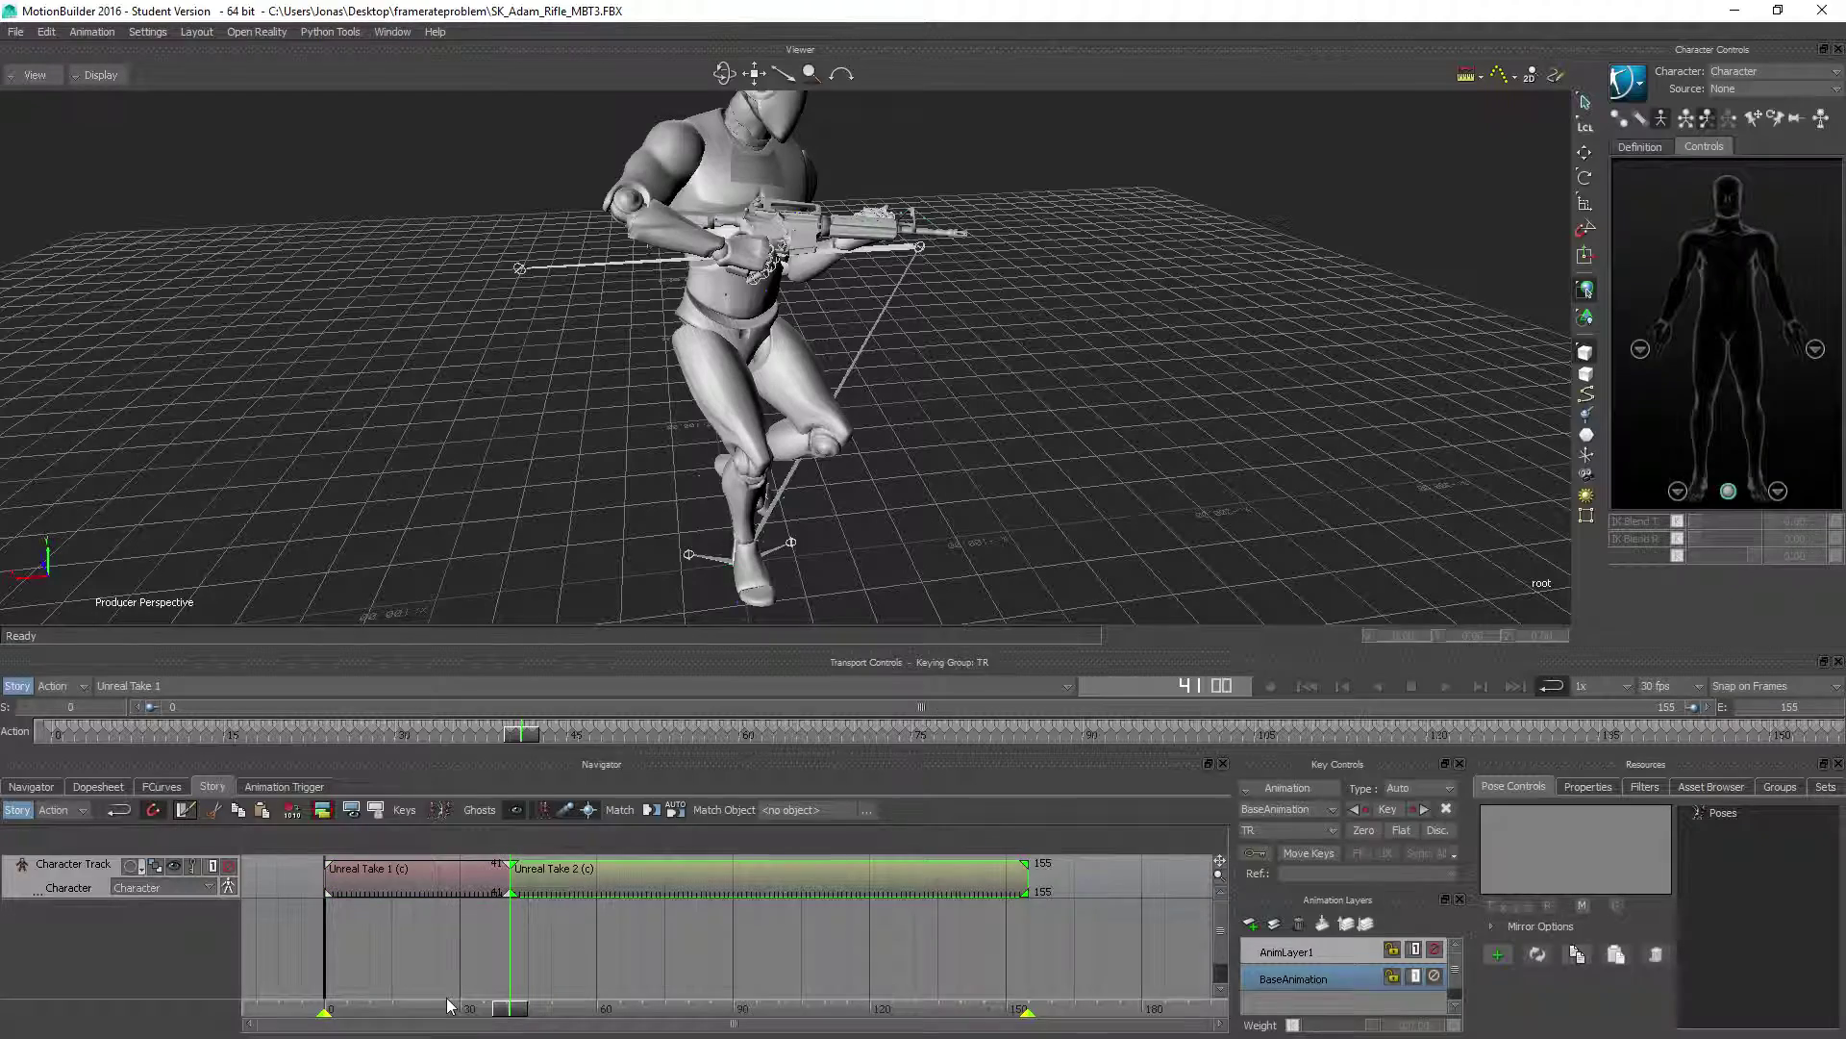
- Delete the clip section before frame 41 and move the remaining clip so it starts at frame 0
{"action": "left_click", "coordinate": [375, 892]}
{"action": "key", "text": "Delete"}
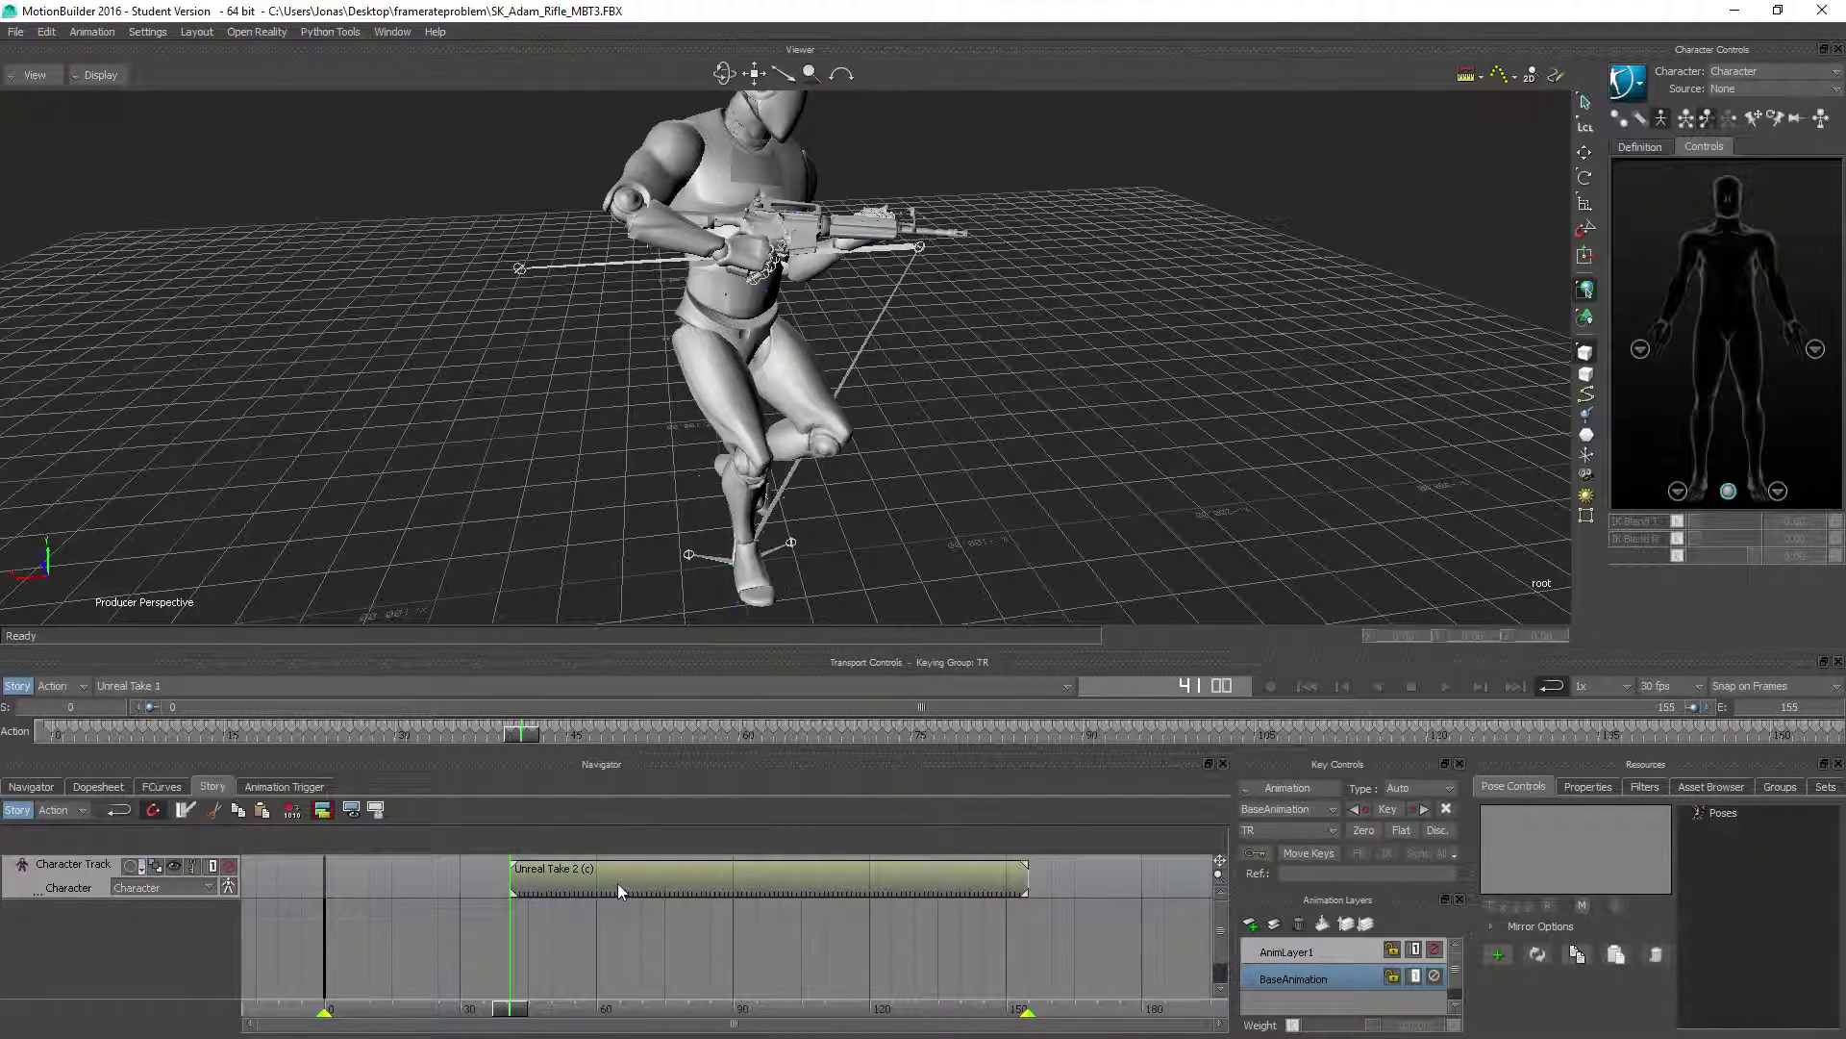
{"action": "left_click_drag", "start_coordinate": [617, 882], "coordinate": [427, 887]}
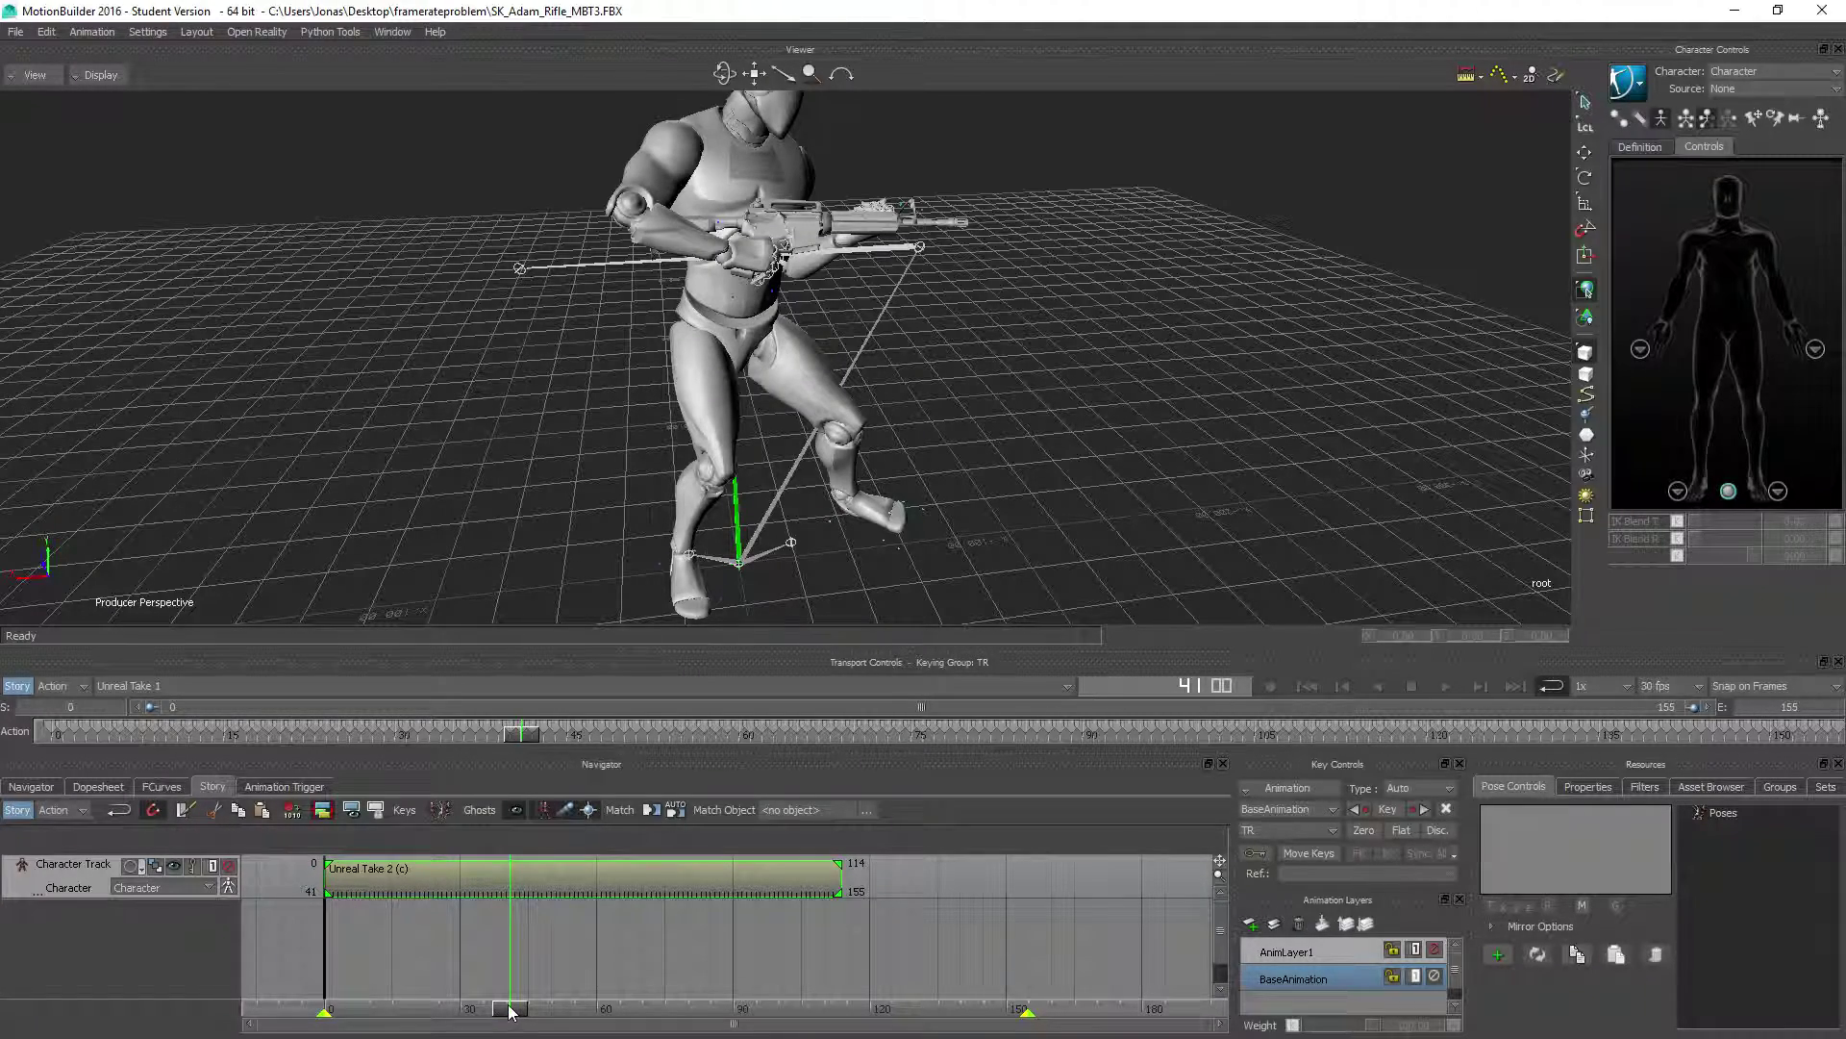
- Set the take's end frame to 34 and play the trimmed animation from frame 0
{"action": "left_click_drag", "start_coordinate": [509, 1009], "coordinate": [325, 1014]}
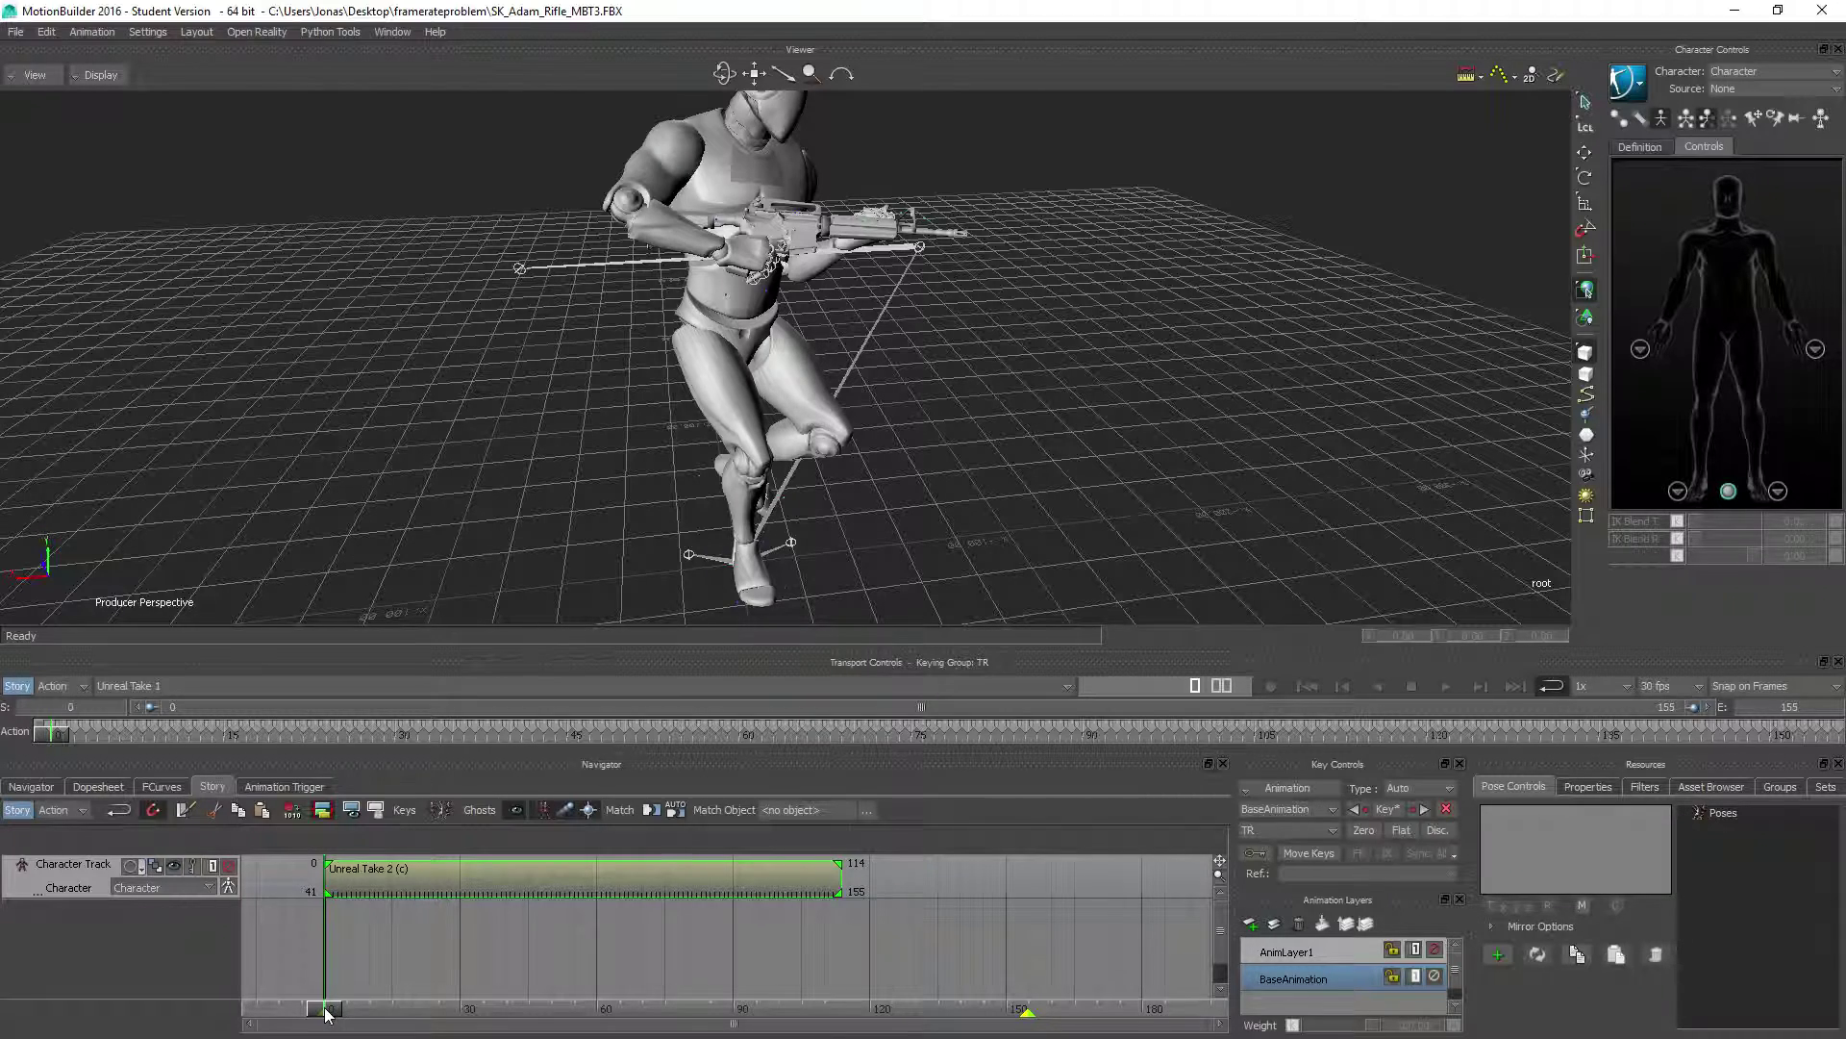
{"action": "double_click", "coordinate": [1765, 707]}
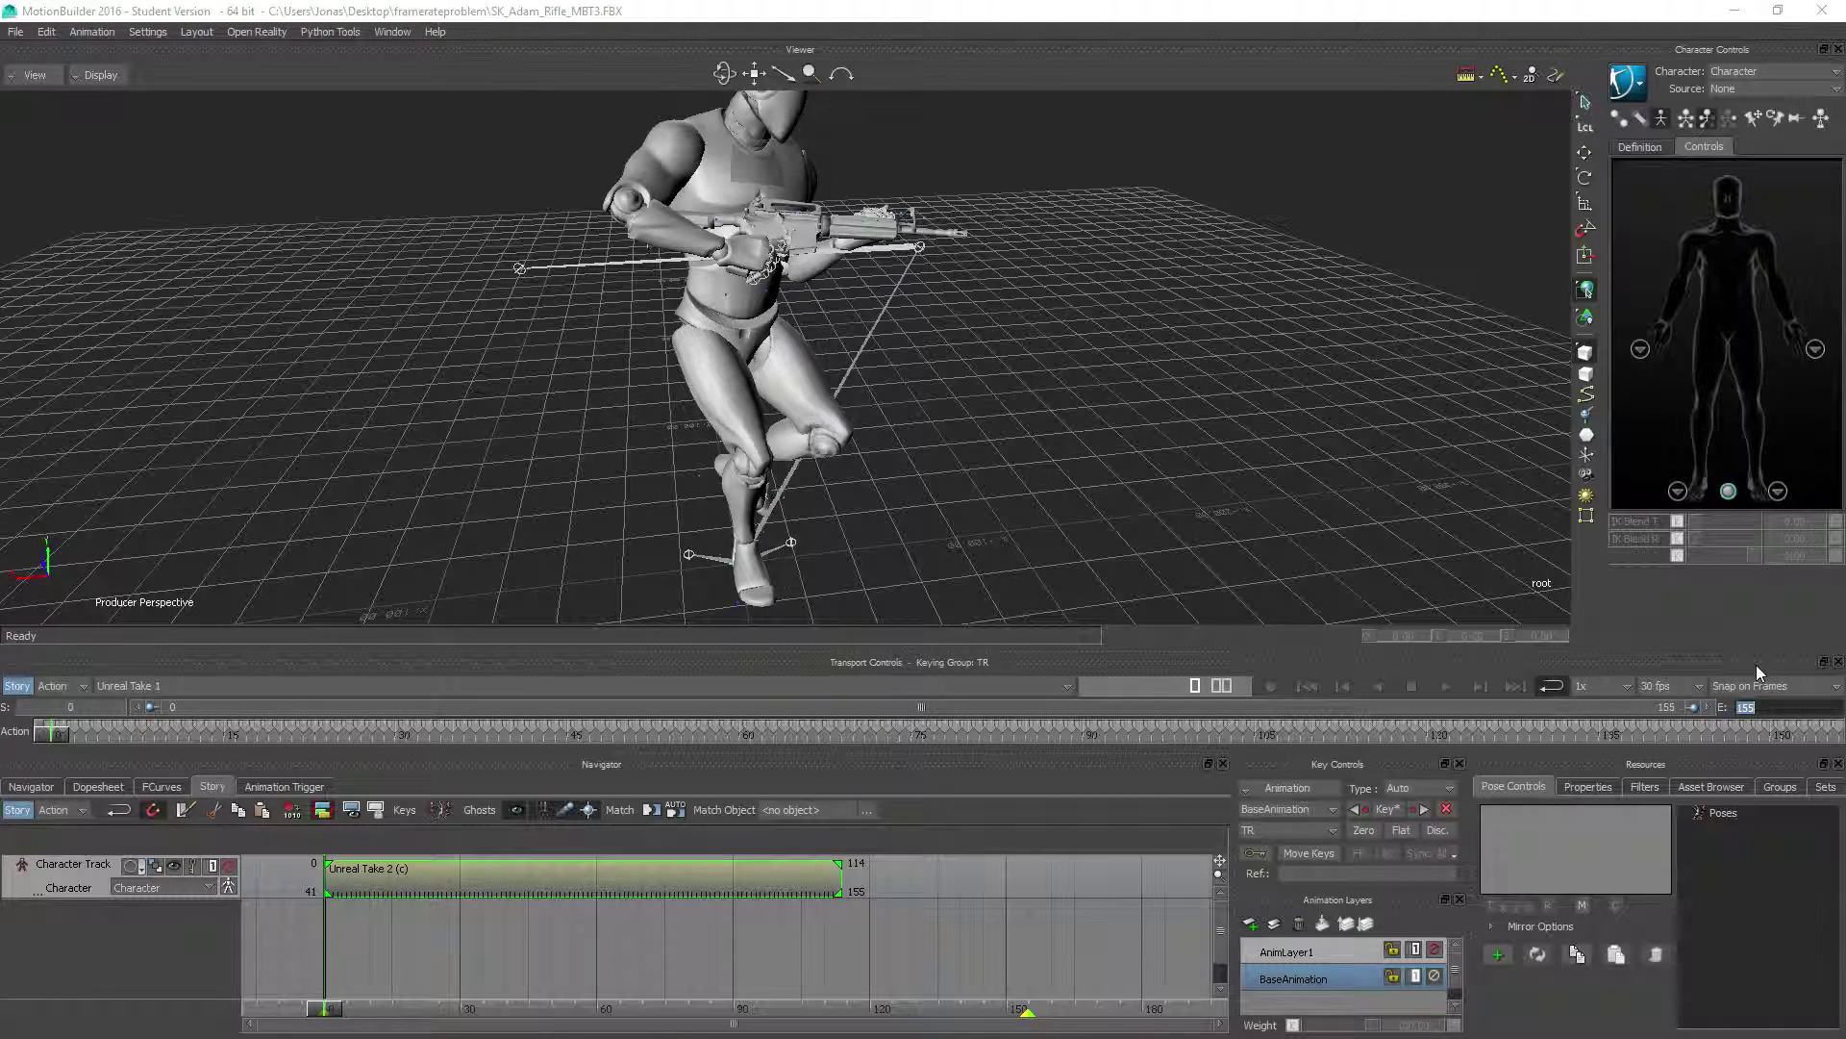
{"action": "type", "text": "34"}
{"action": "key", "text": "Return"}
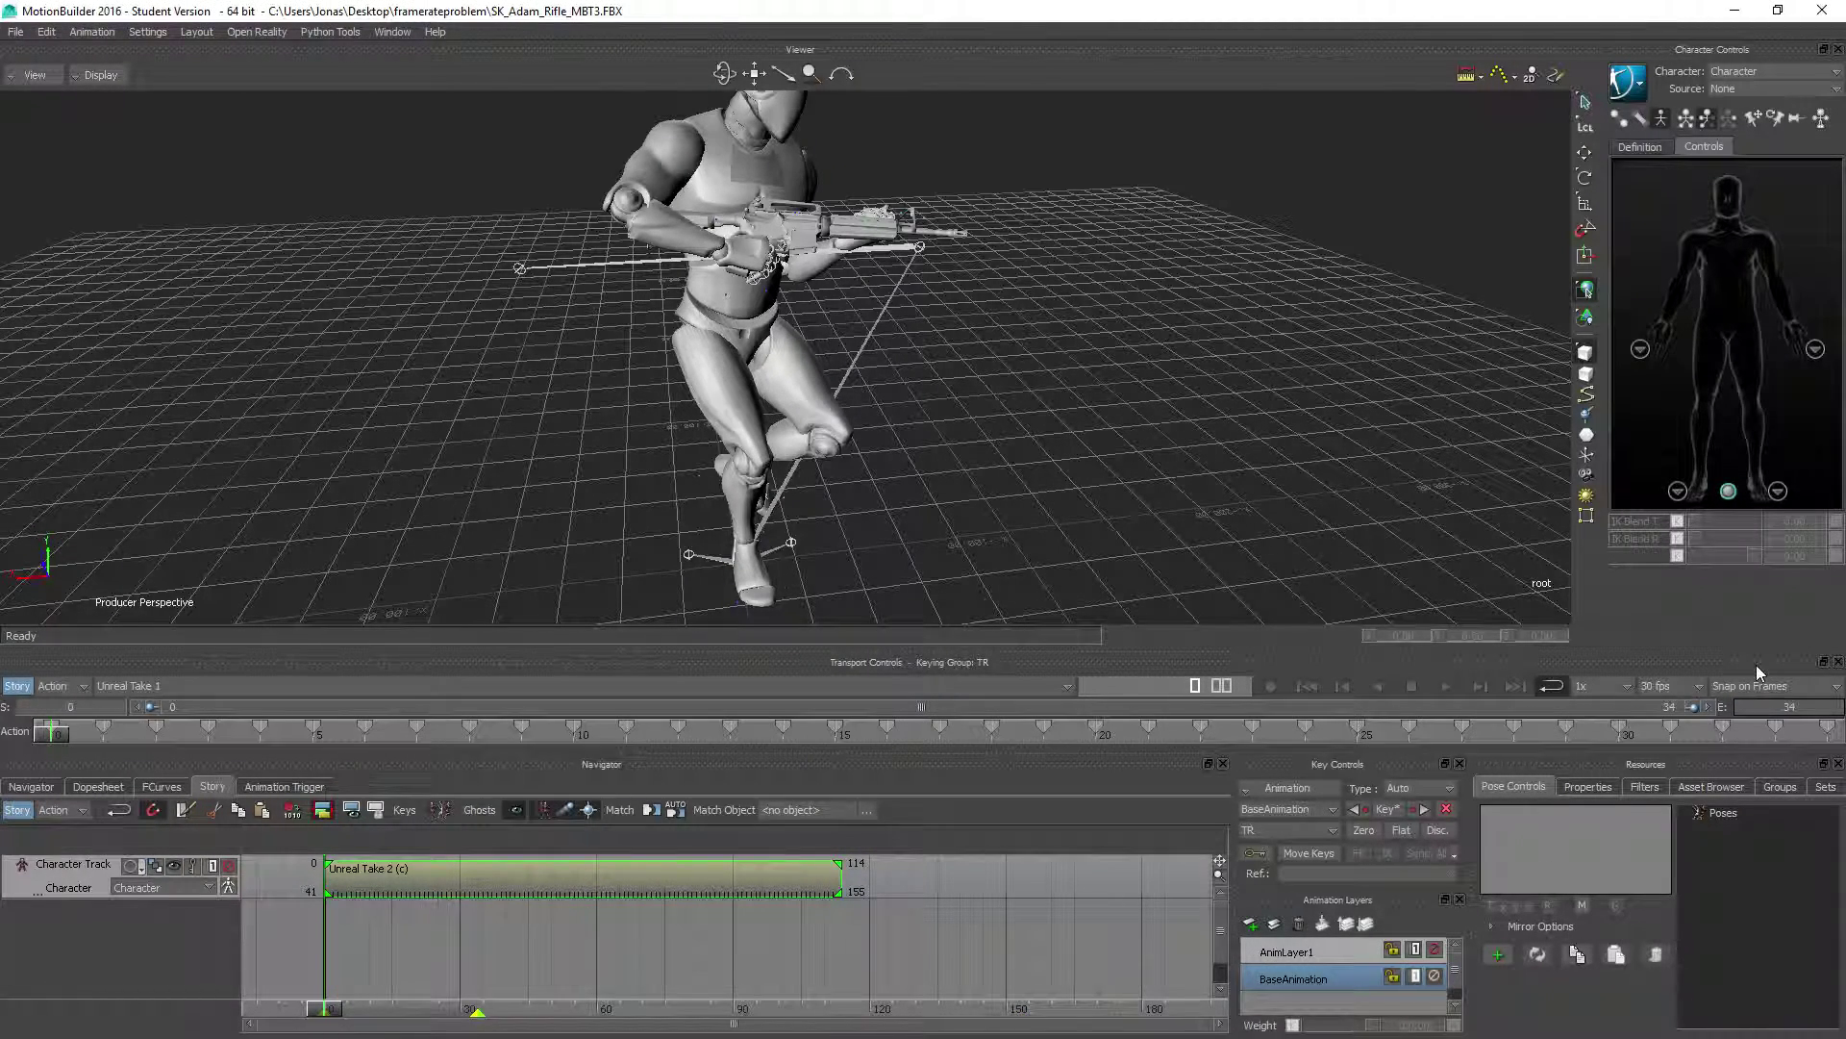
{"action": "left_click", "coordinate": [1448, 685]}
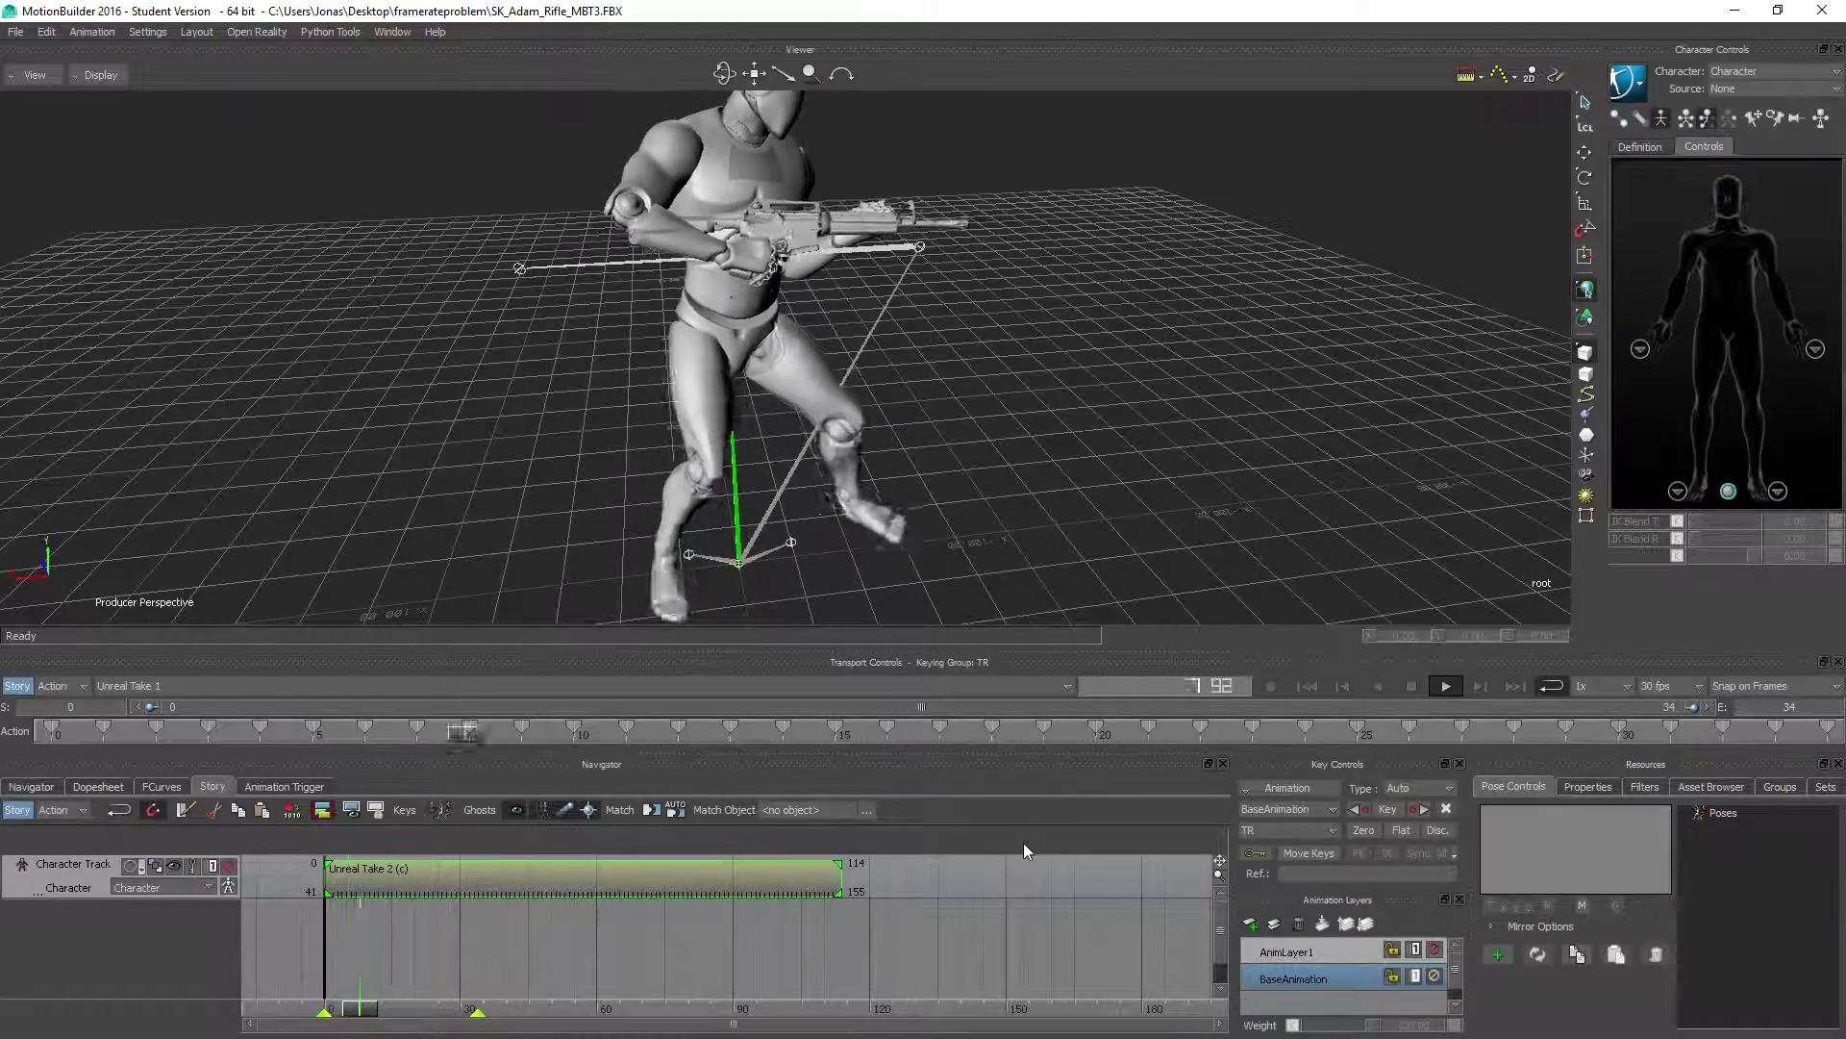
- Set the take's start frame to 1 and end frame to 35, and play the loop to check it
{"action": "left_click", "coordinate": [1412, 686]}
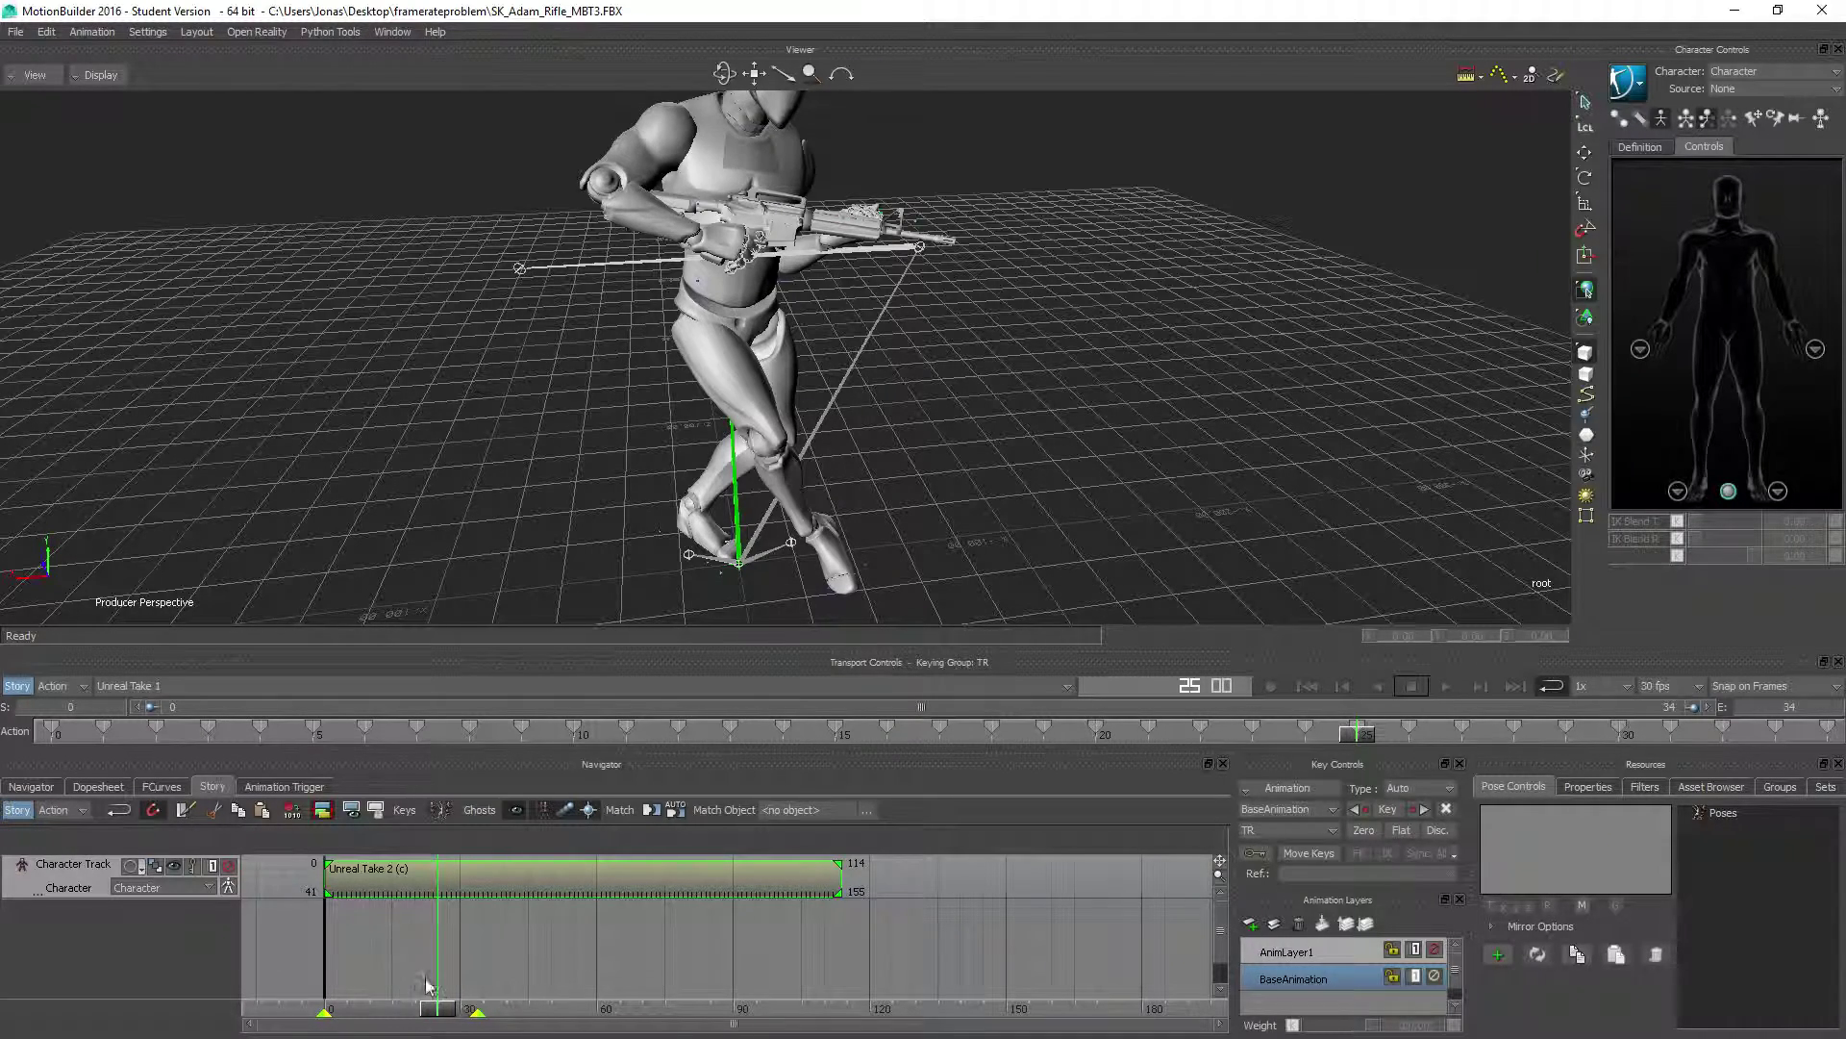
{"action": "left_click_drag", "start_coordinate": [437, 1007], "coordinate": [329, 1005]}
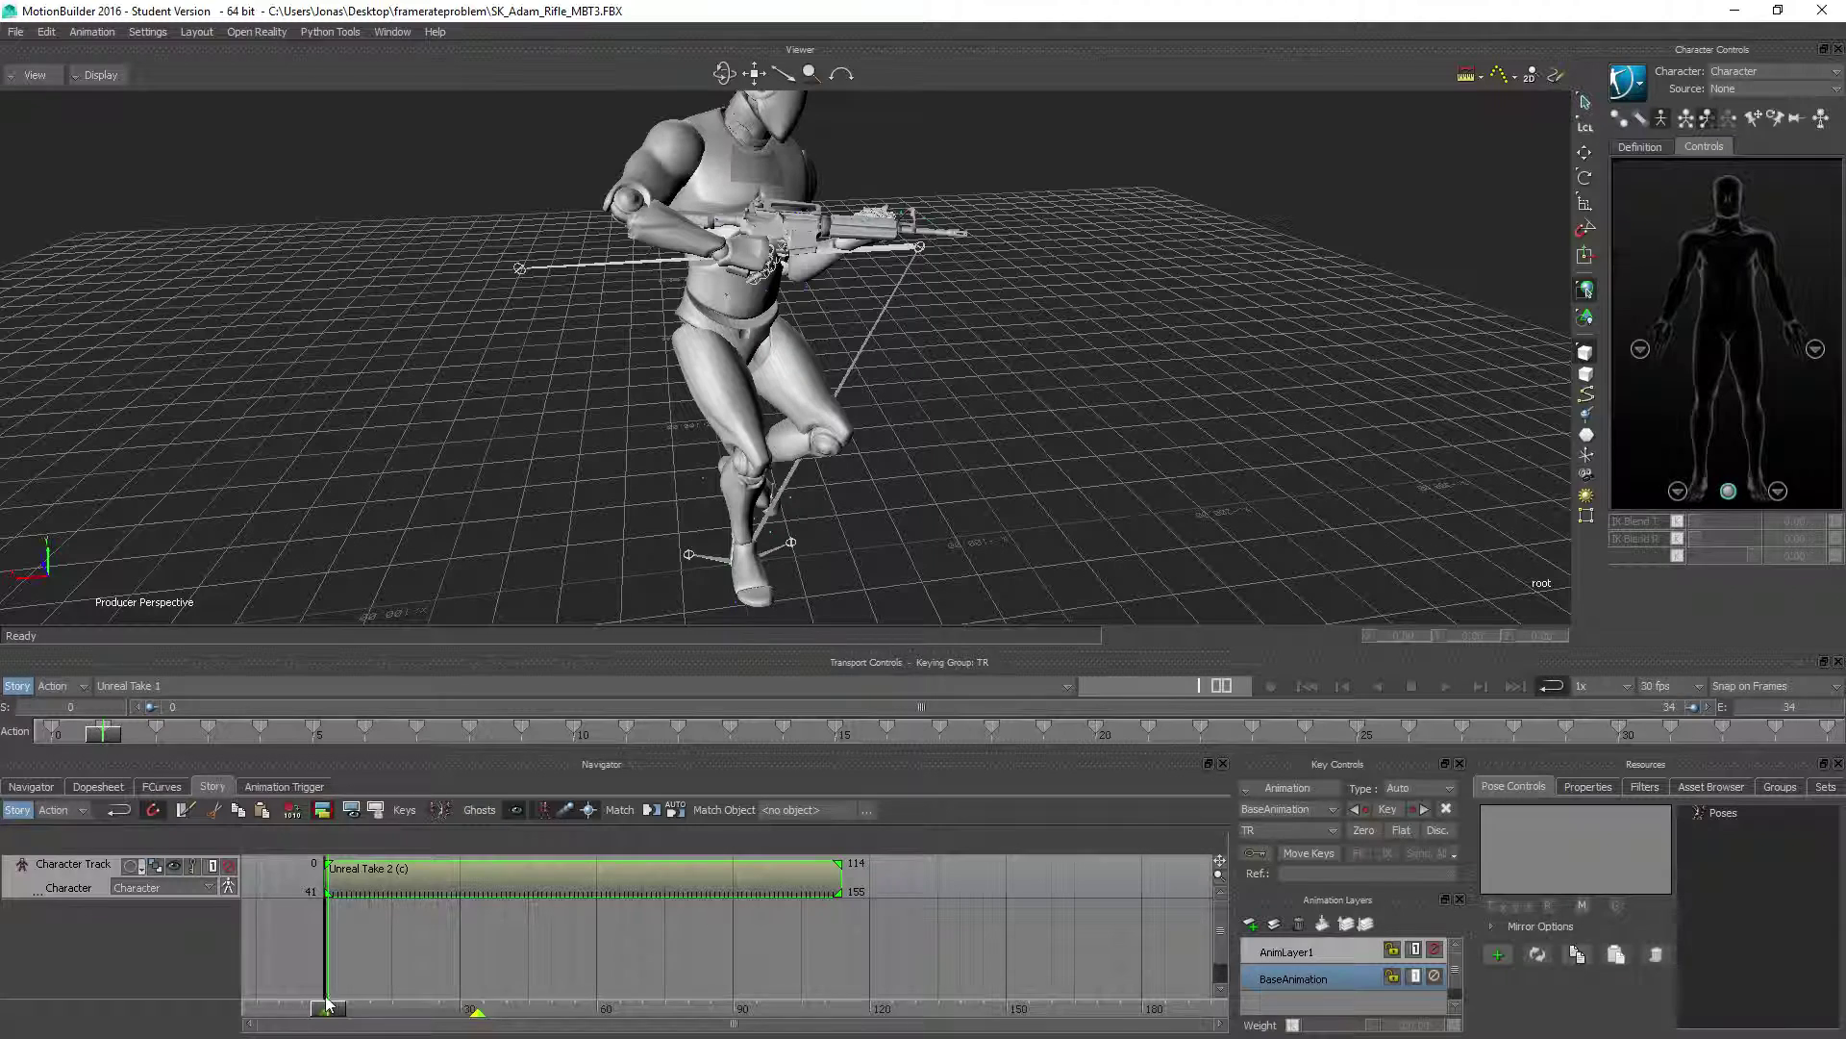
{"action": "left_click", "coordinate": [87, 709]}
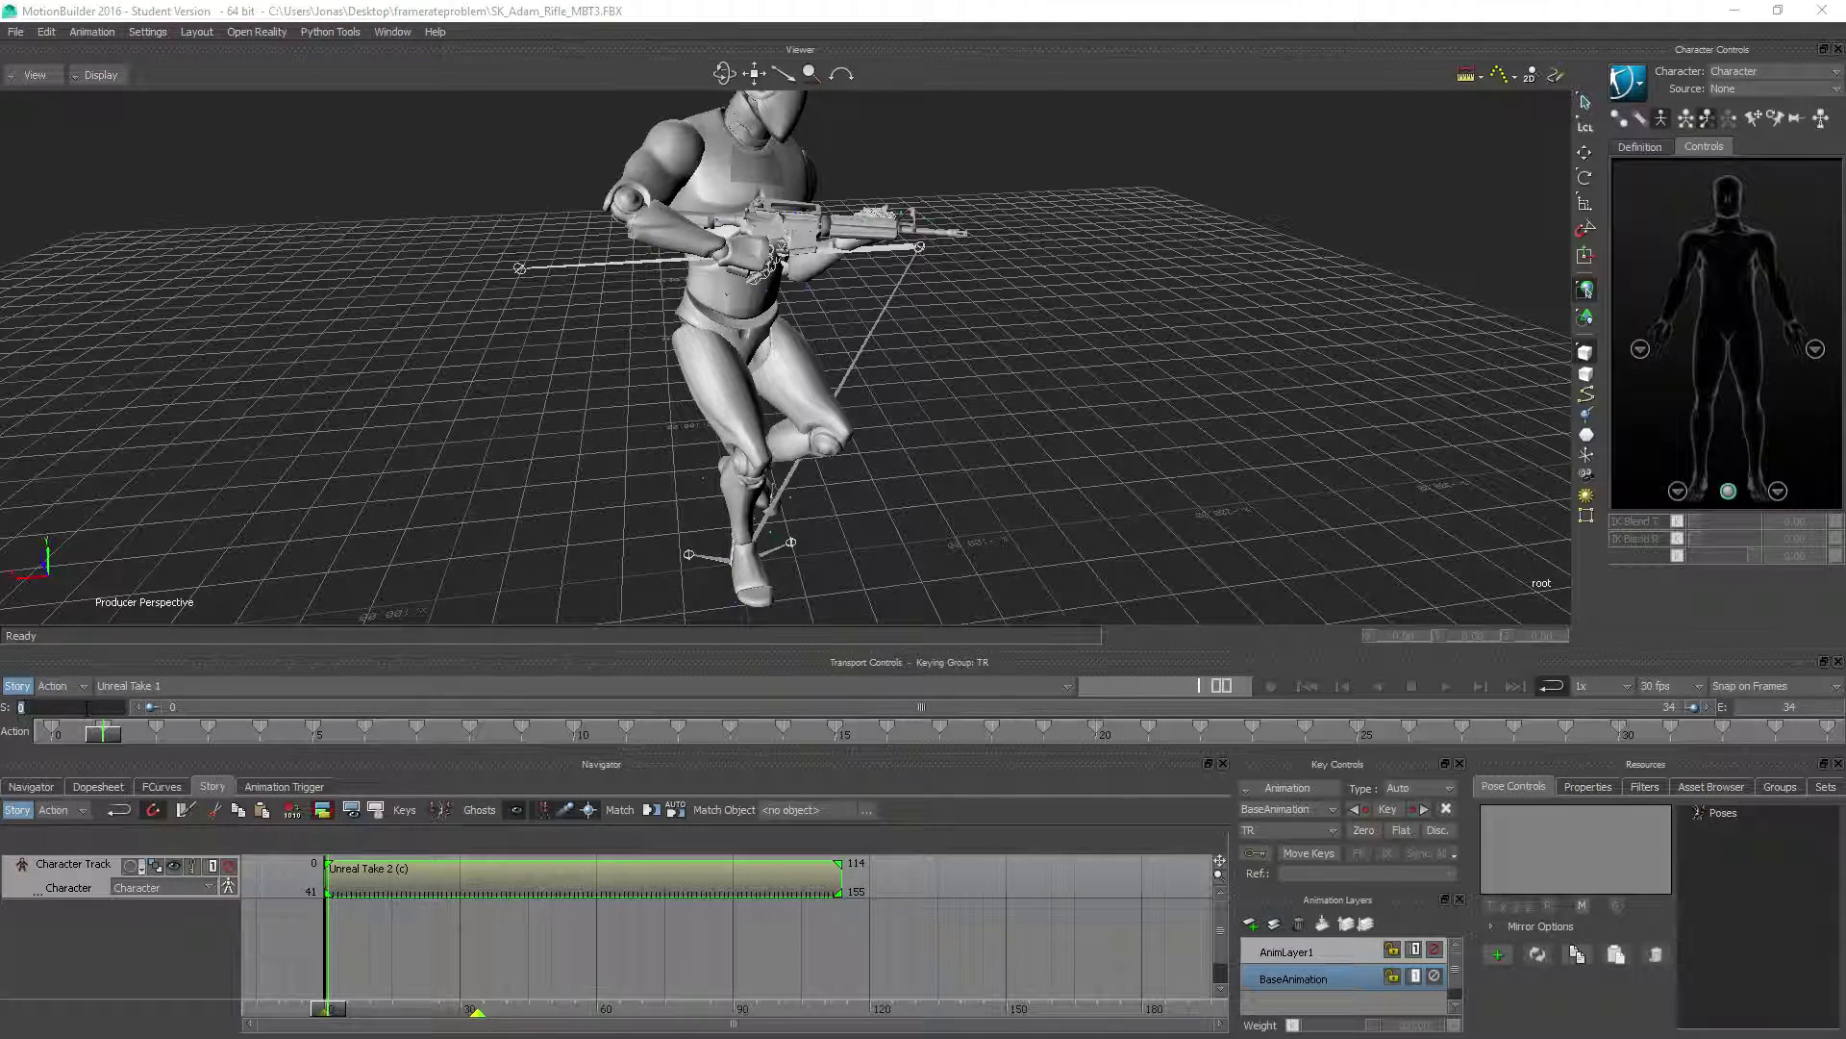
{"action": "key", "text": "Return"}
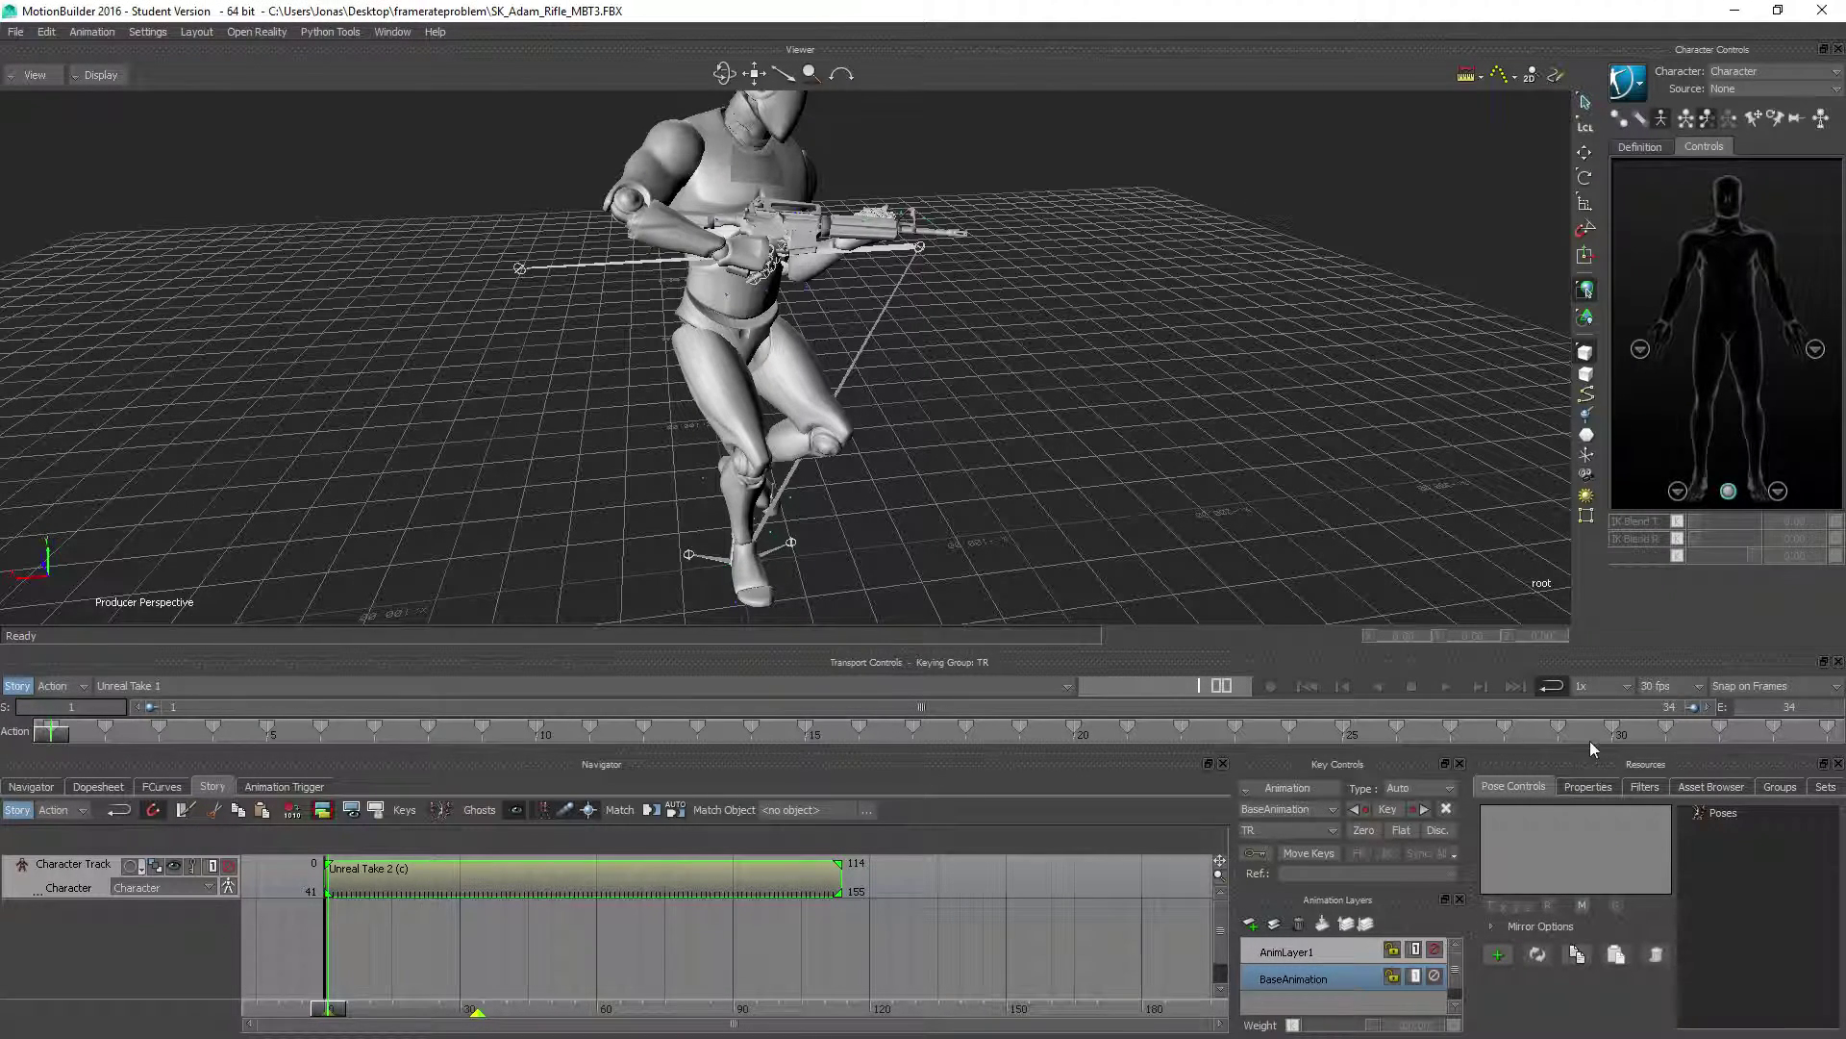
{"action": "left_click", "coordinate": [1811, 709]}
{"action": "left_click", "coordinate": [1811, 710]}
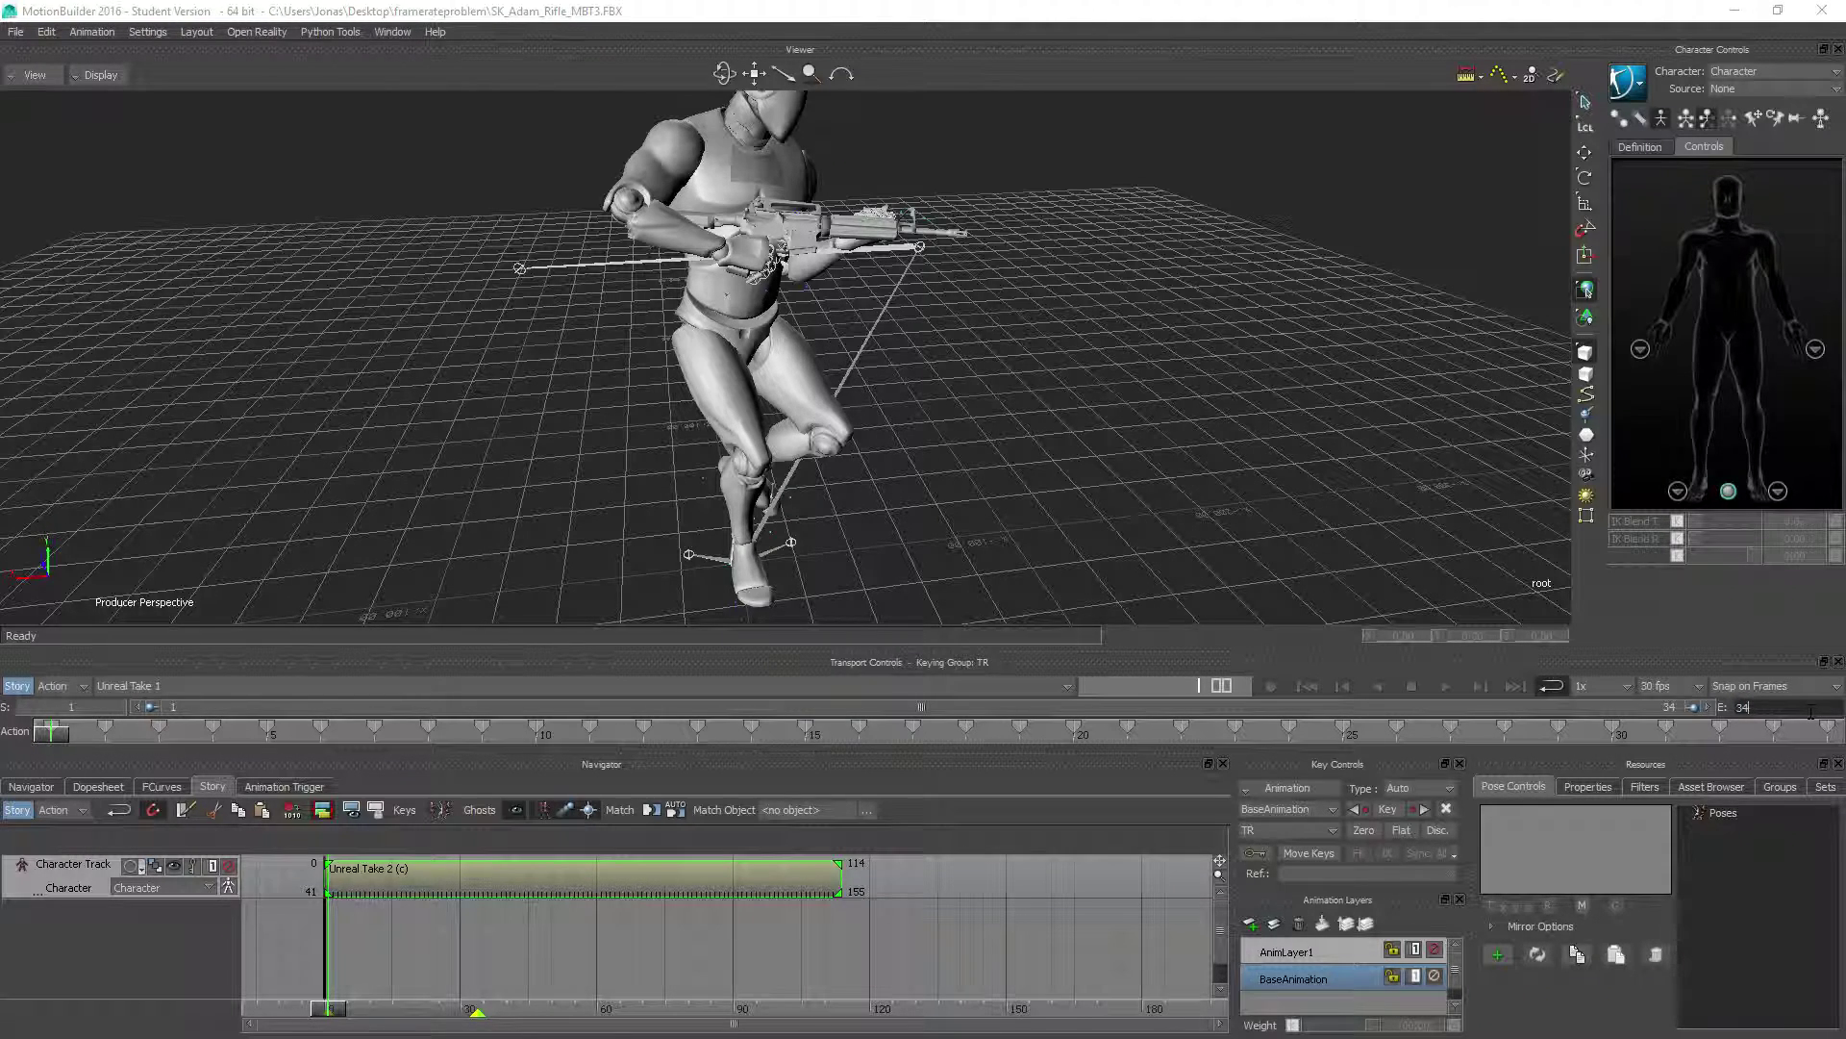
{"action": "key", "text": "Return"}
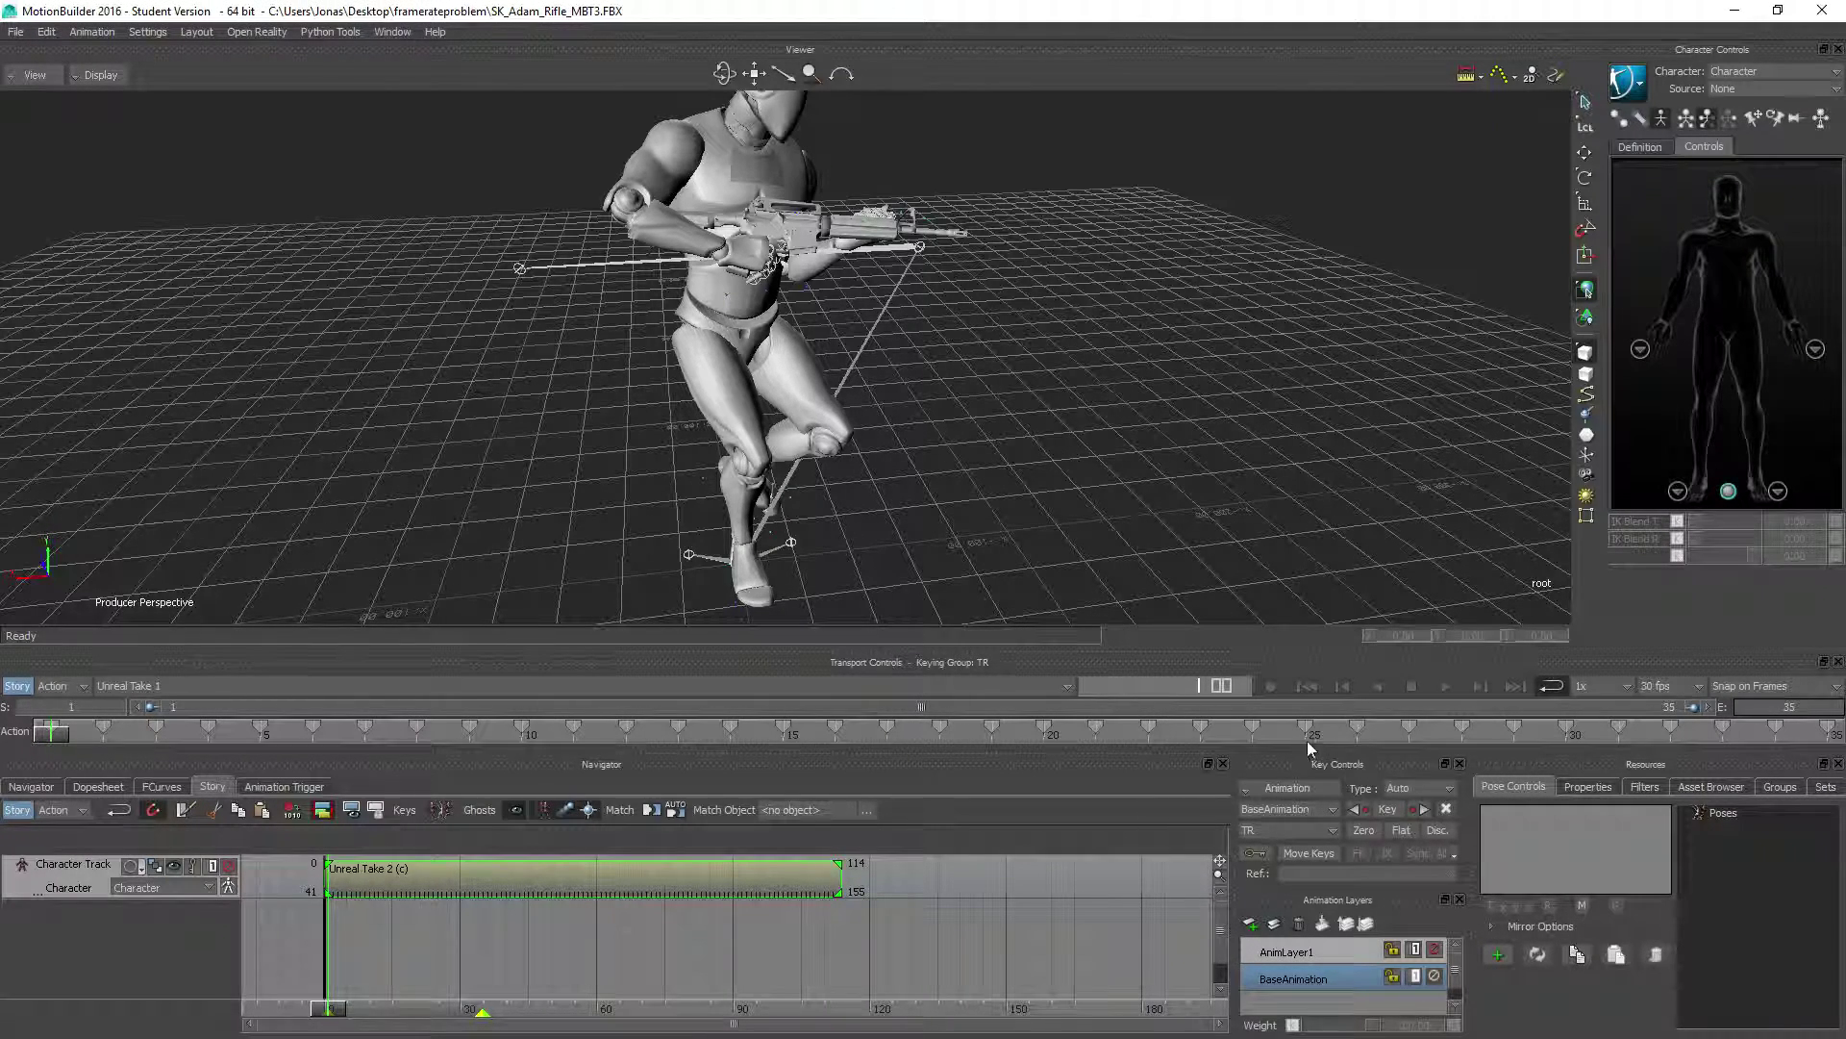
{"action": "left_click", "coordinate": [1443, 685]}
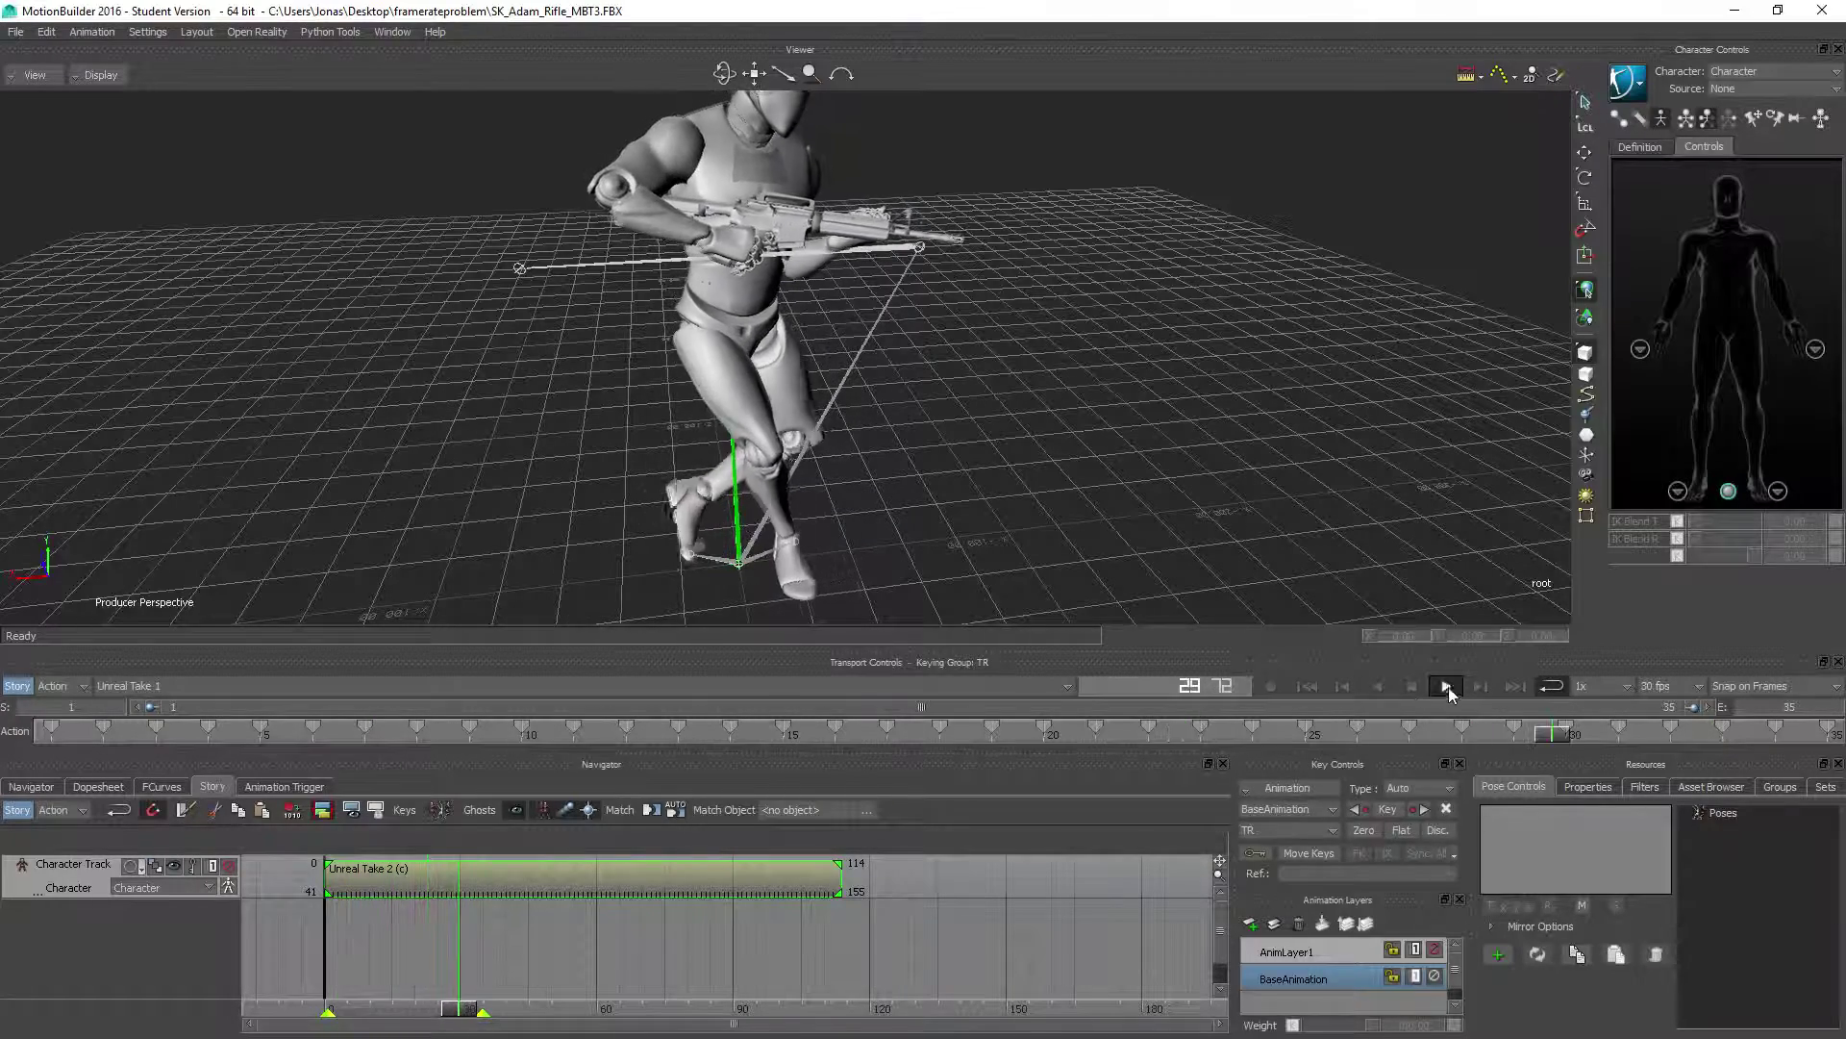
{"action": "left_click", "coordinate": [1416, 685]}
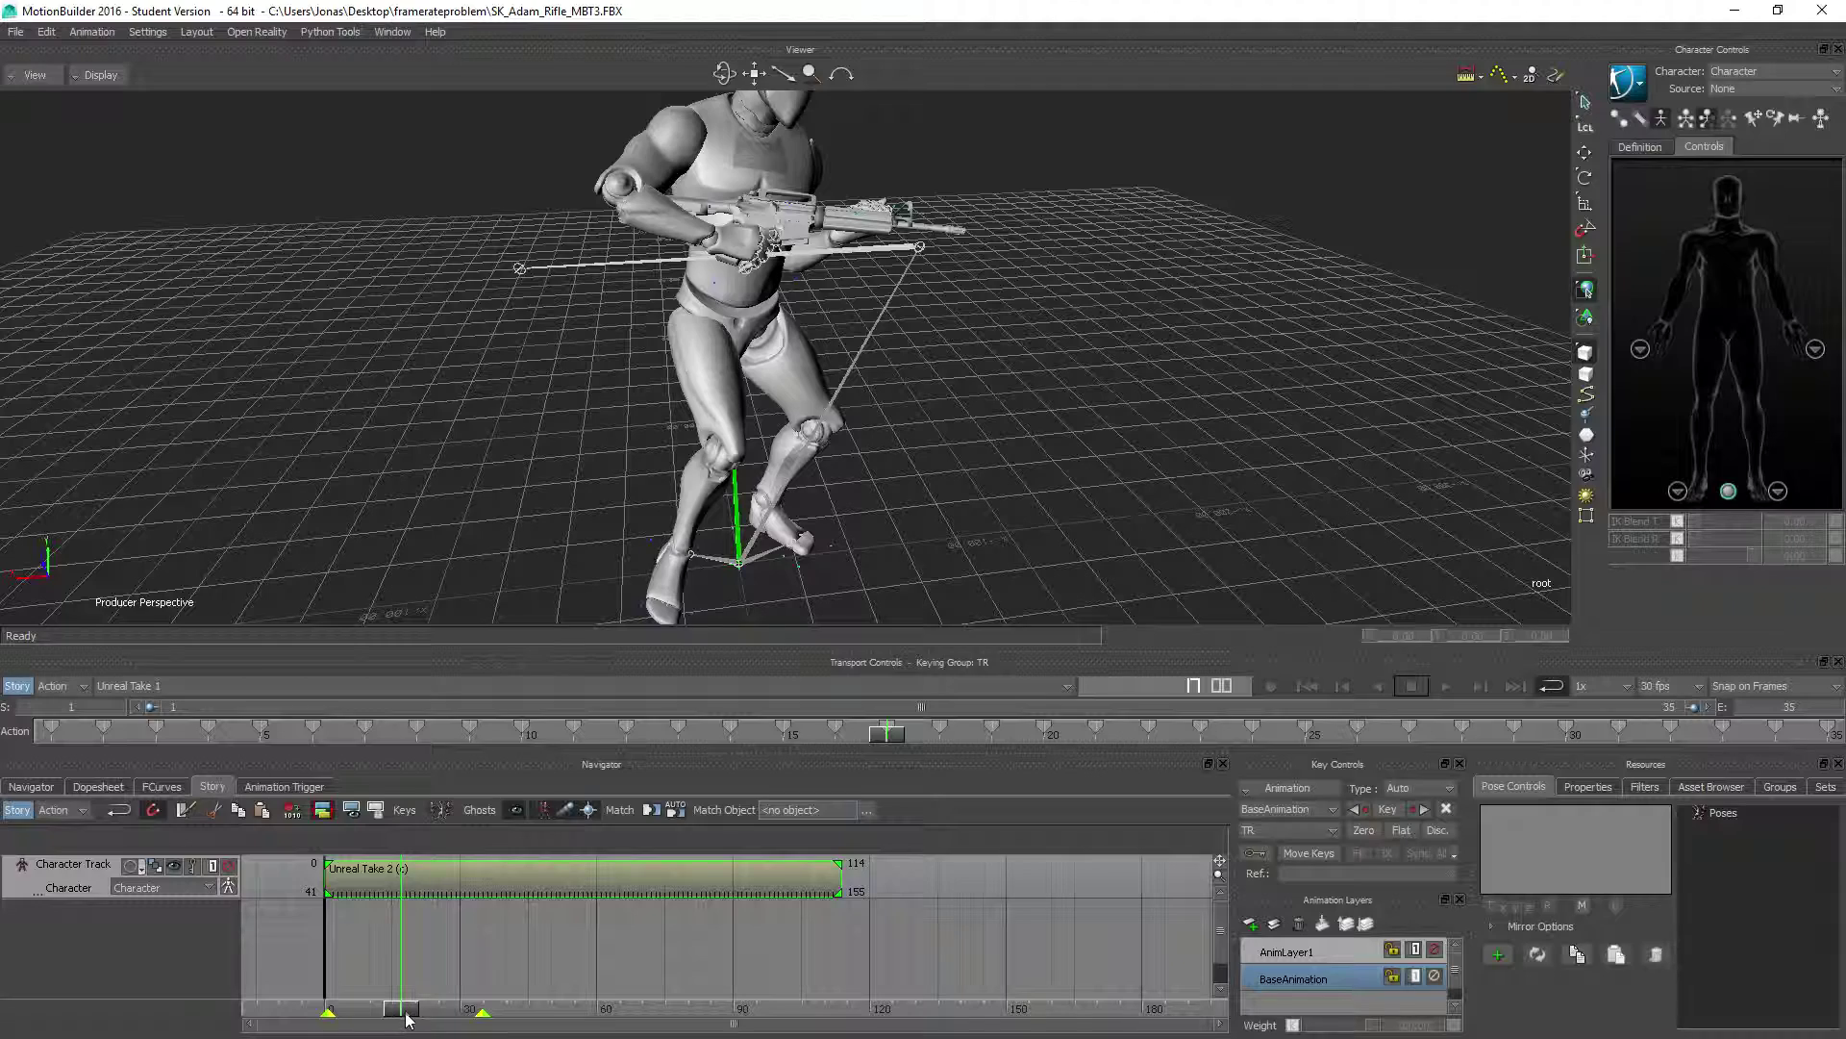
- Shift the Unreal Take 2 clip on the character track to start at frame 1 and play the animation
{"action": "left_click_drag", "start_coordinate": [406, 1017], "coordinate": [326, 1008]}
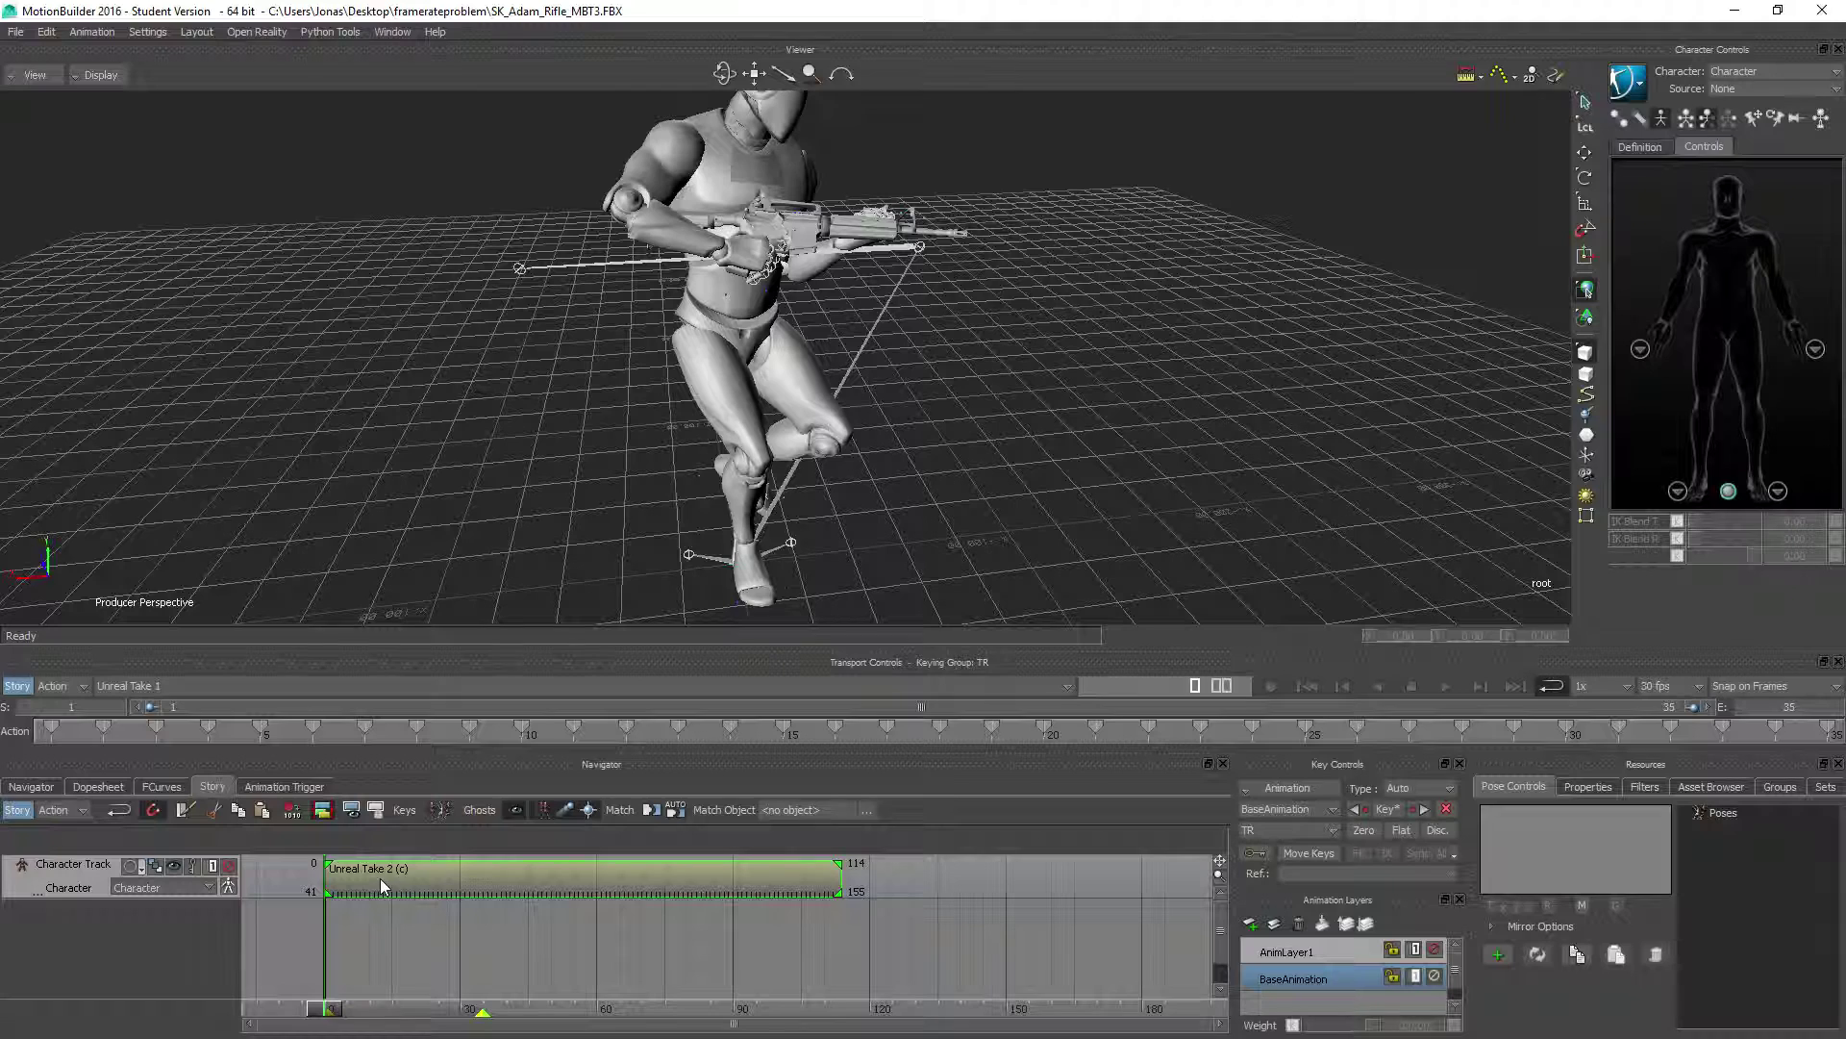
{"action": "left_click_drag", "start_coordinate": [384, 881], "coordinate": [393, 881]}
{"action": "left_click", "coordinate": [1447, 685]}
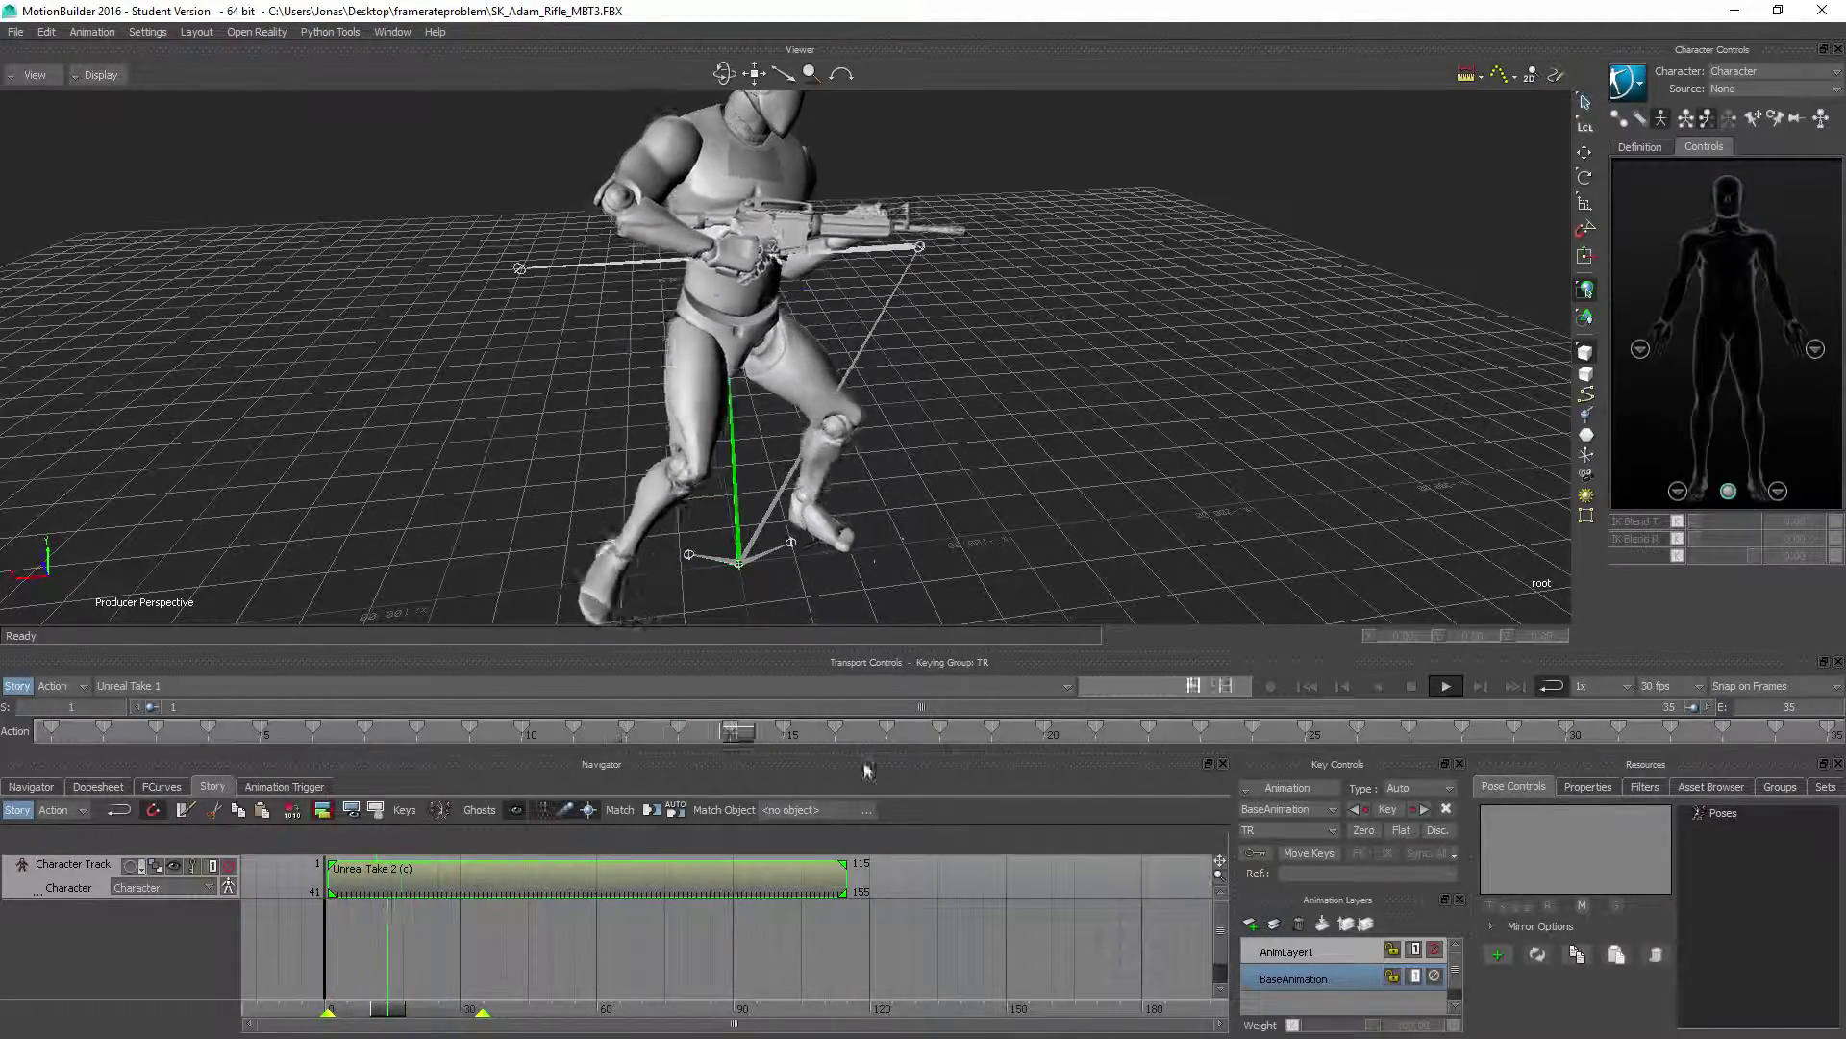
{"action": "left_click", "coordinate": [1410, 685]}
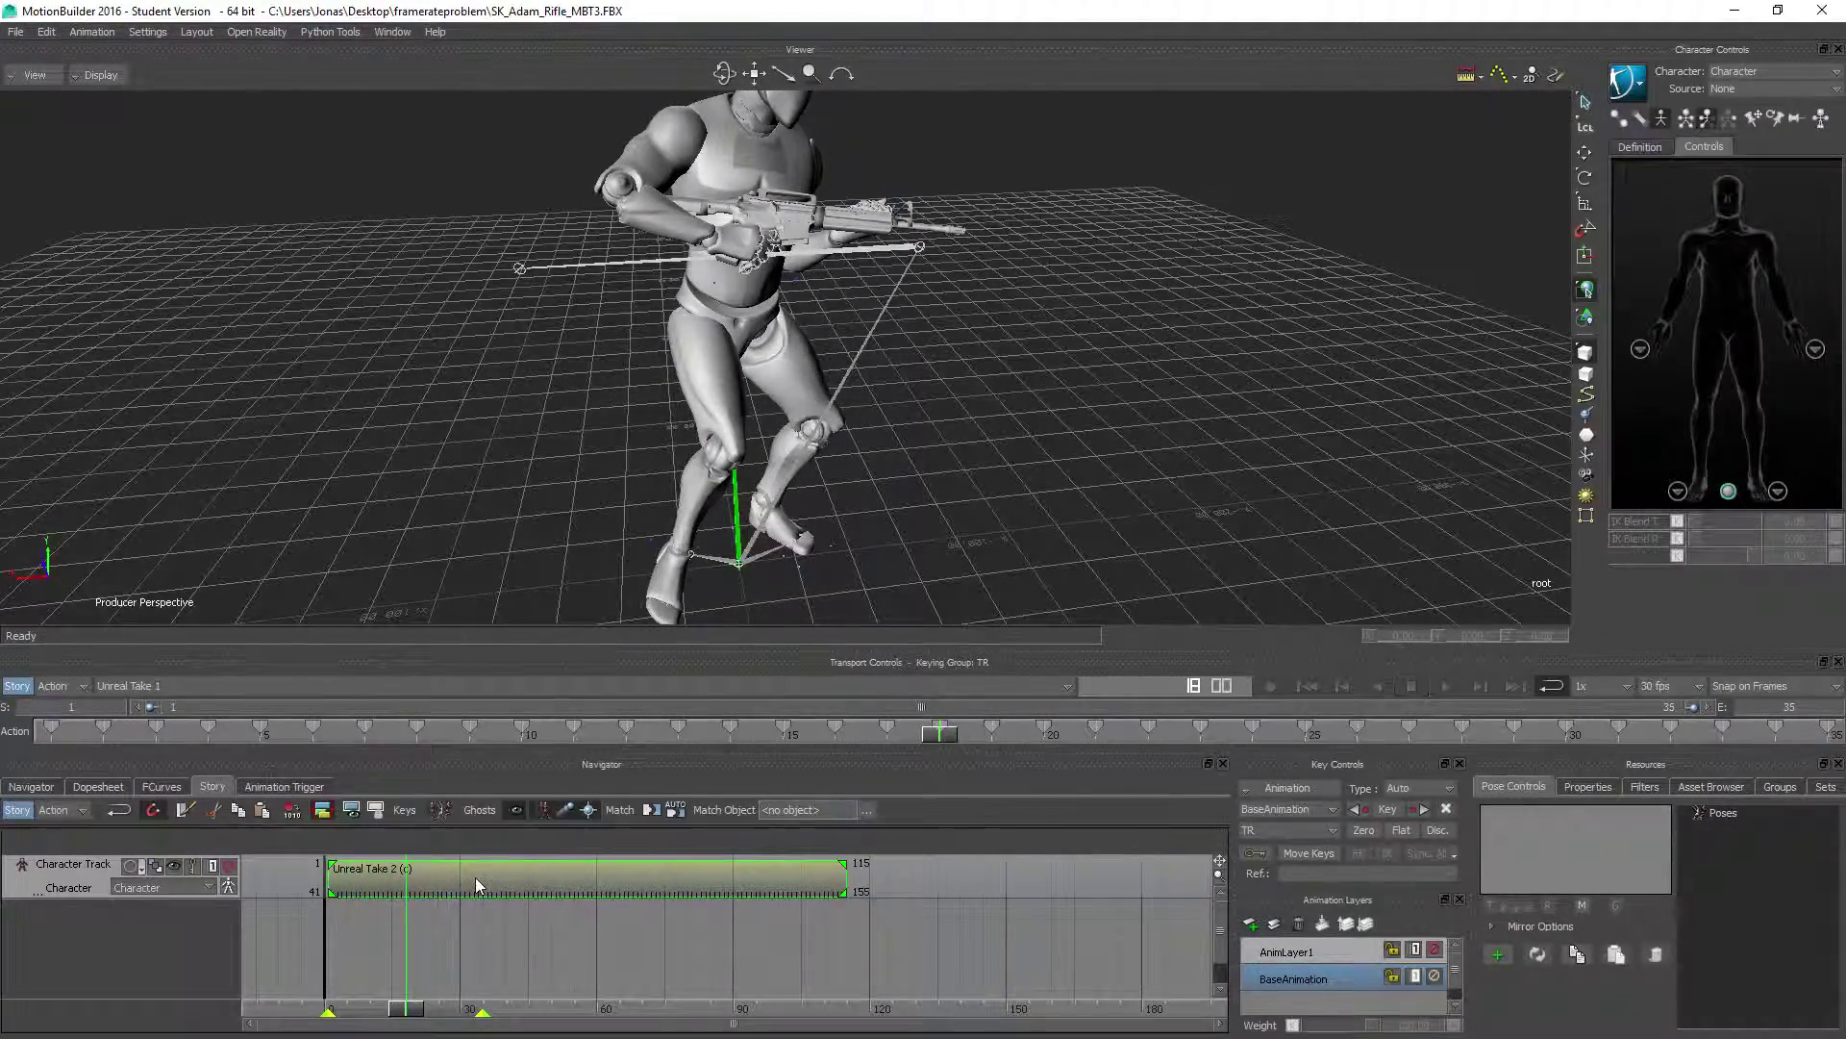
- Move the clip back to frame 0, frame the take's range to the clip, and set the end frame to 35
{"action": "left_click_drag", "start_coordinate": [465, 877], "coordinate": [462, 877]}
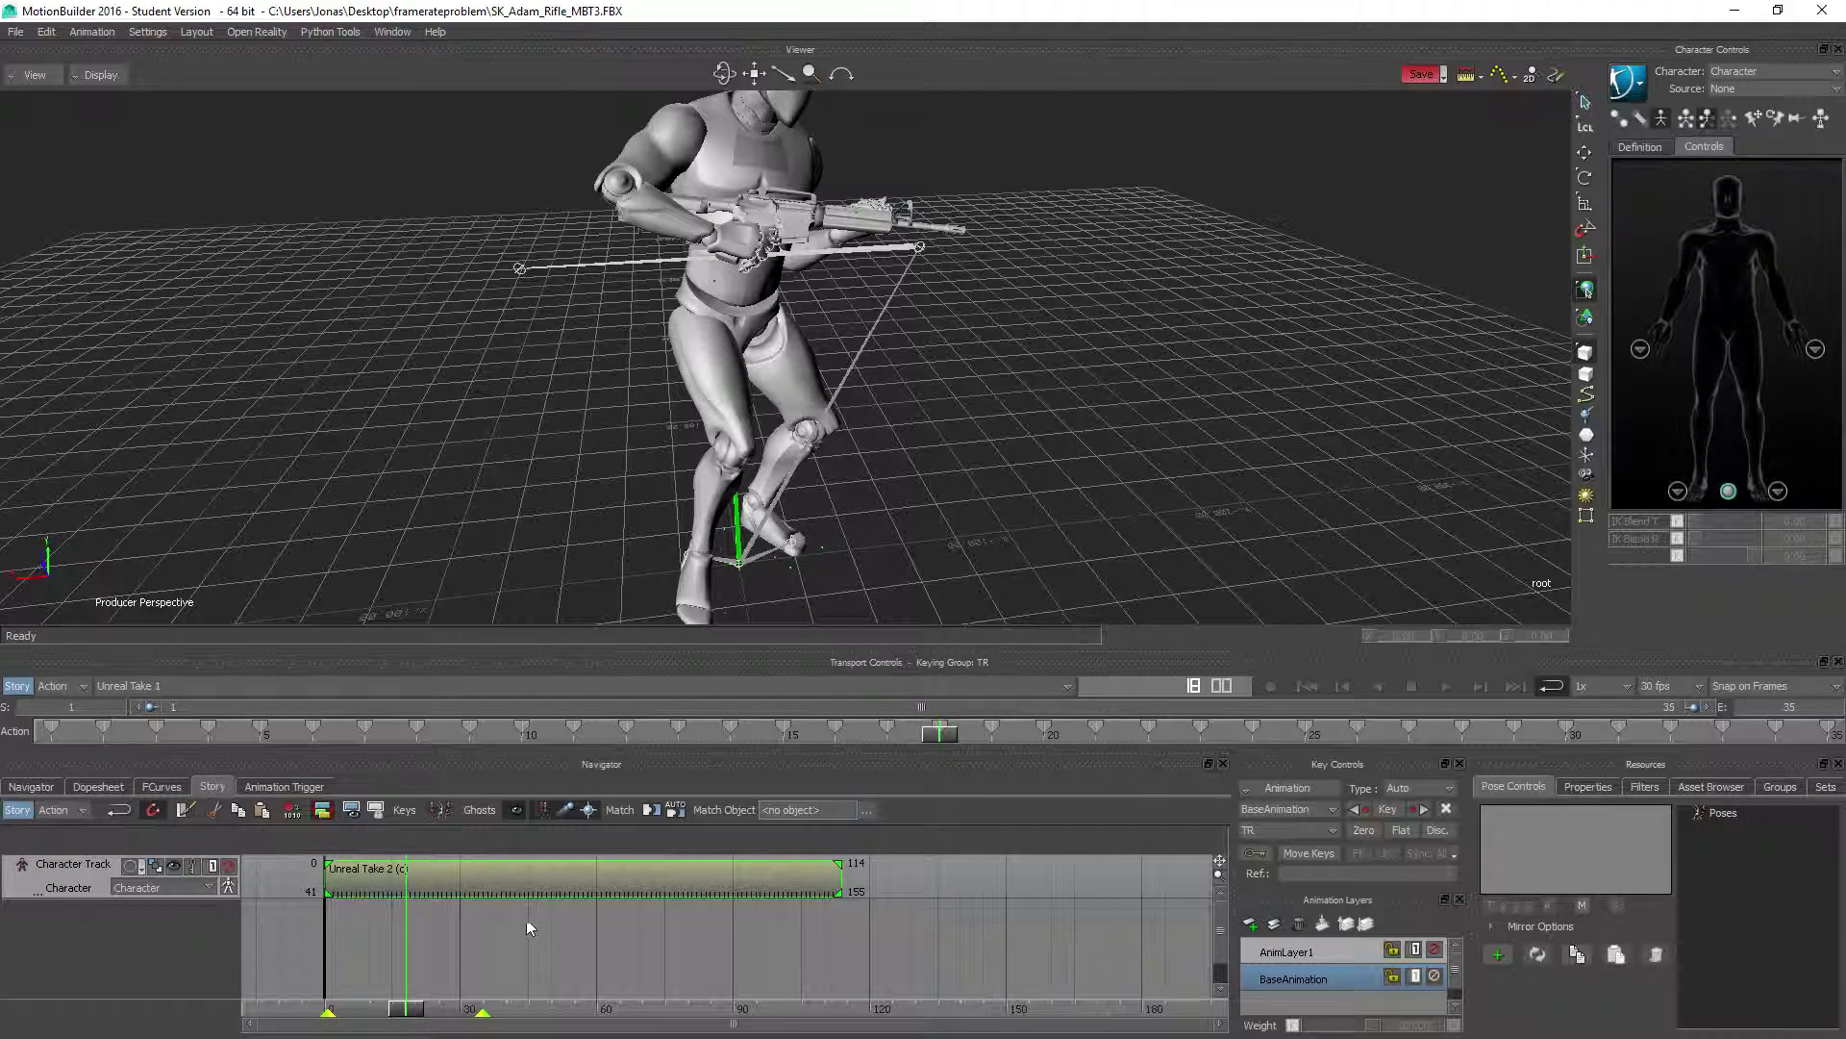
{"action": "right_click", "coordinate": [442, 876]}
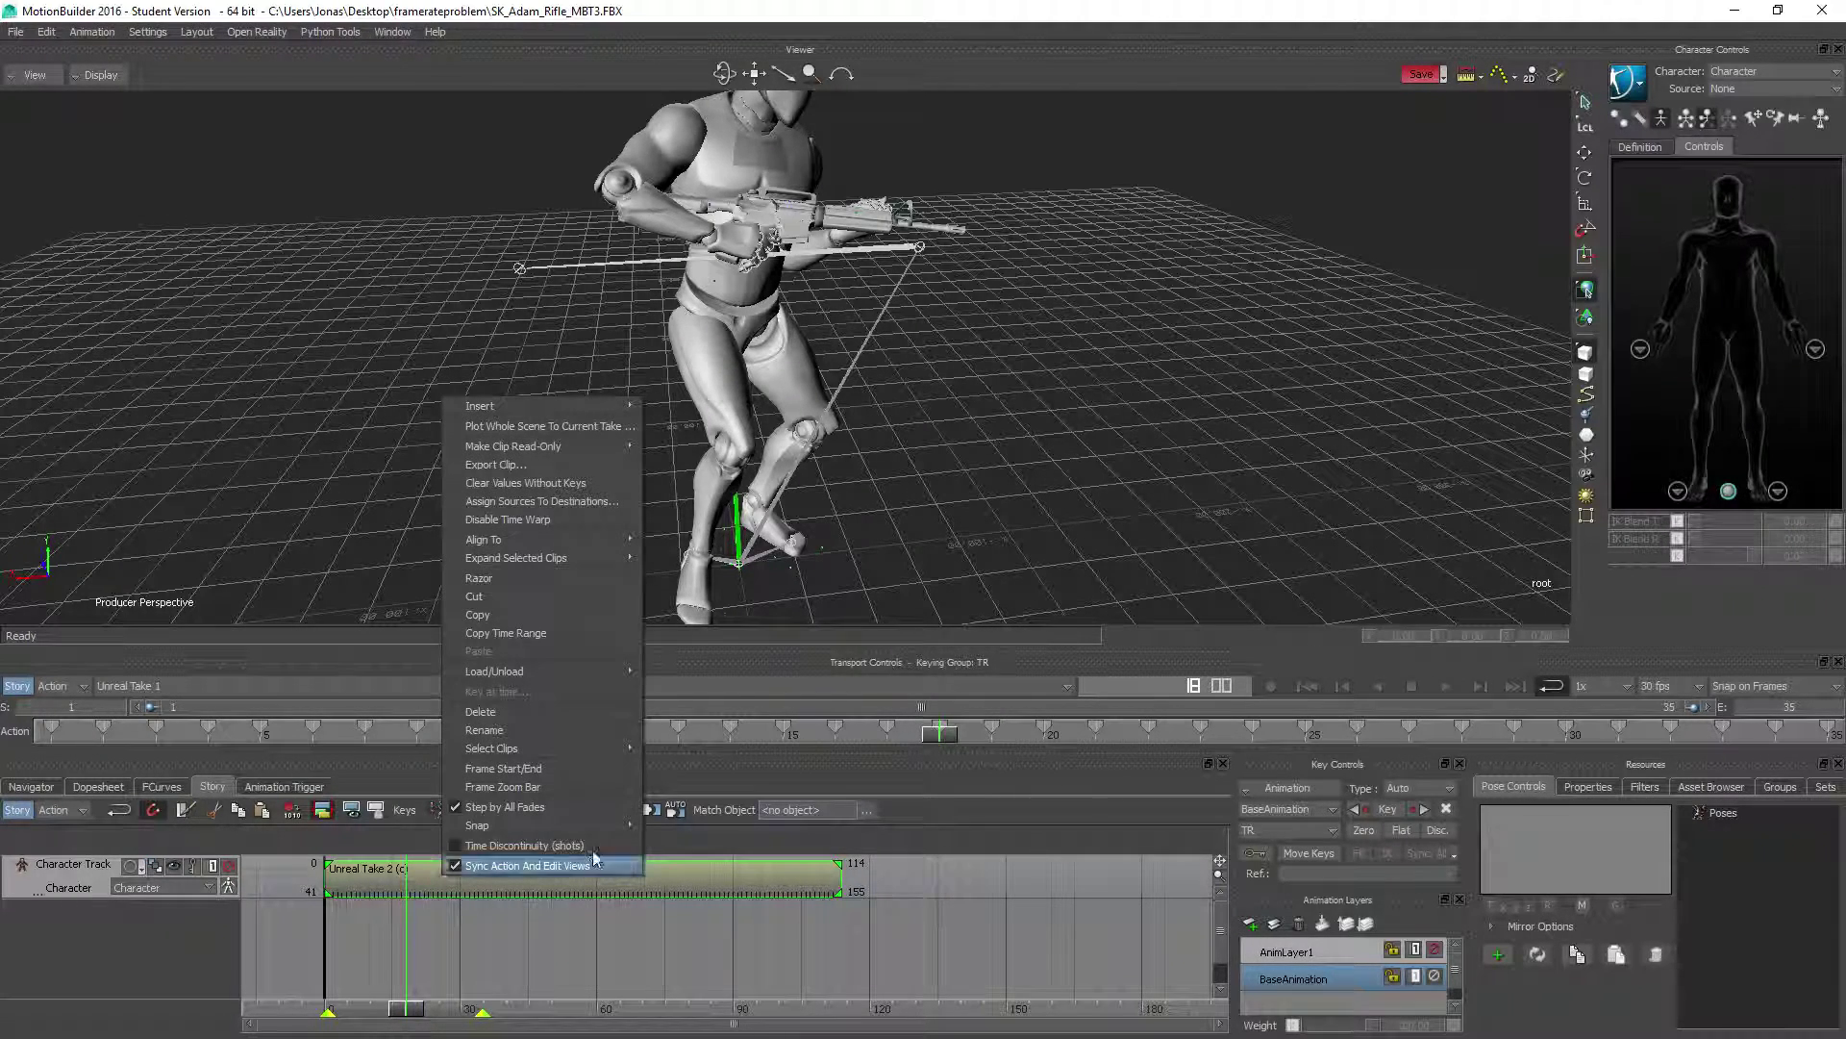
{"action": "left_click", "coordinate": [490, 770]}
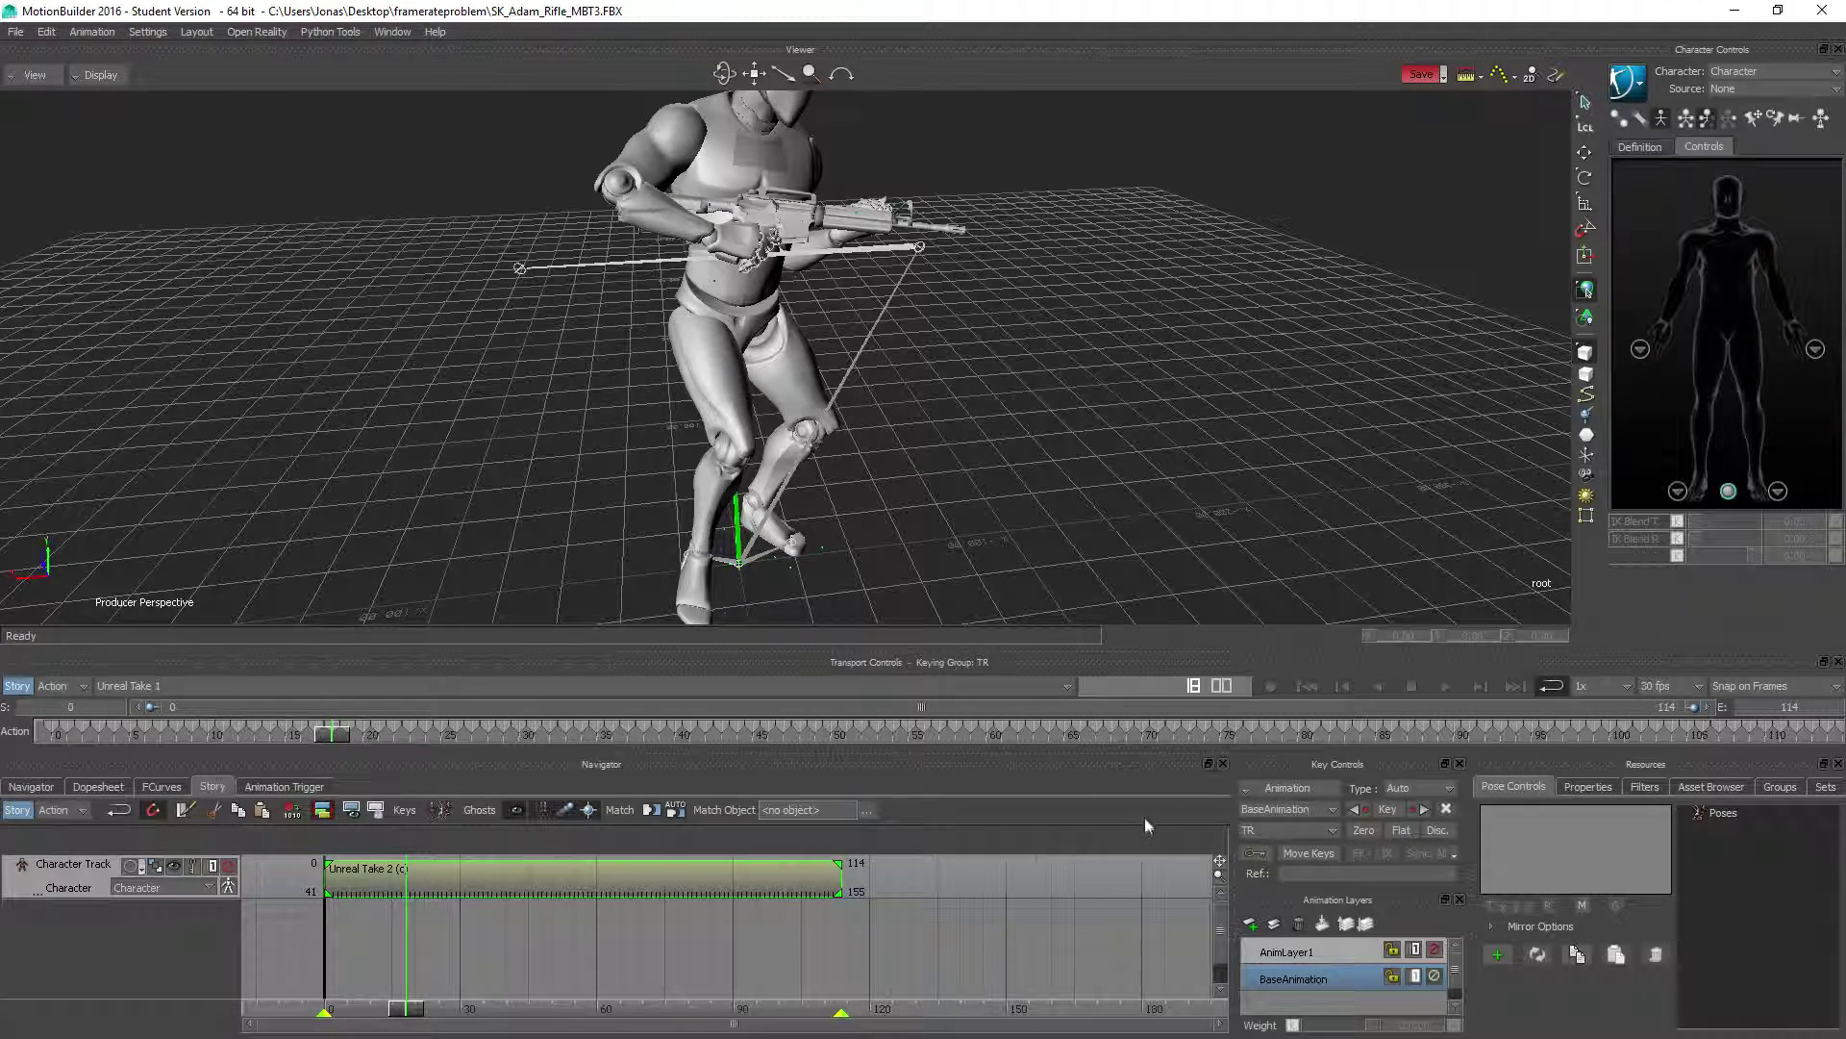
{"action": "left_click", "coordinate": [1794, 706]}
{"action": "key", "text": "Return"}
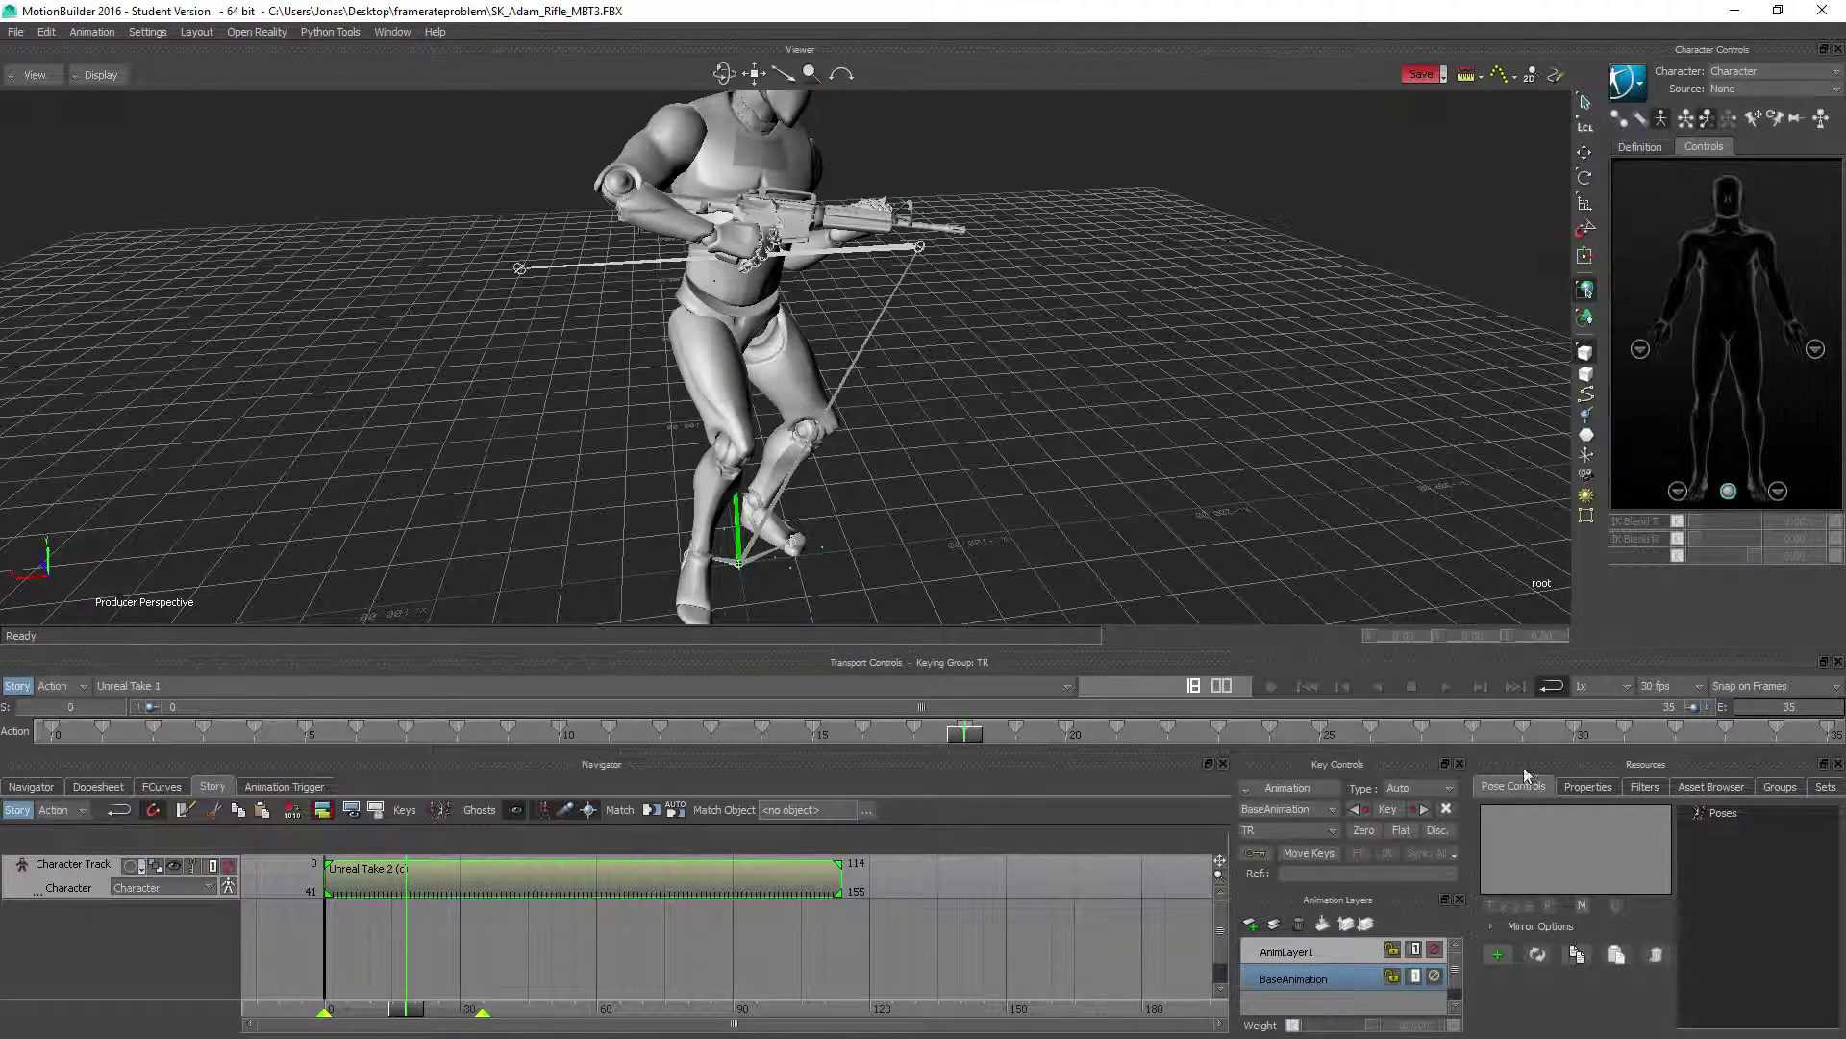
- Play the loop at 0.20x speed and scrub through frames 32 to 36 to compare the poses near its end
{"action": "left_click", "coordinate": [1448, 684]}
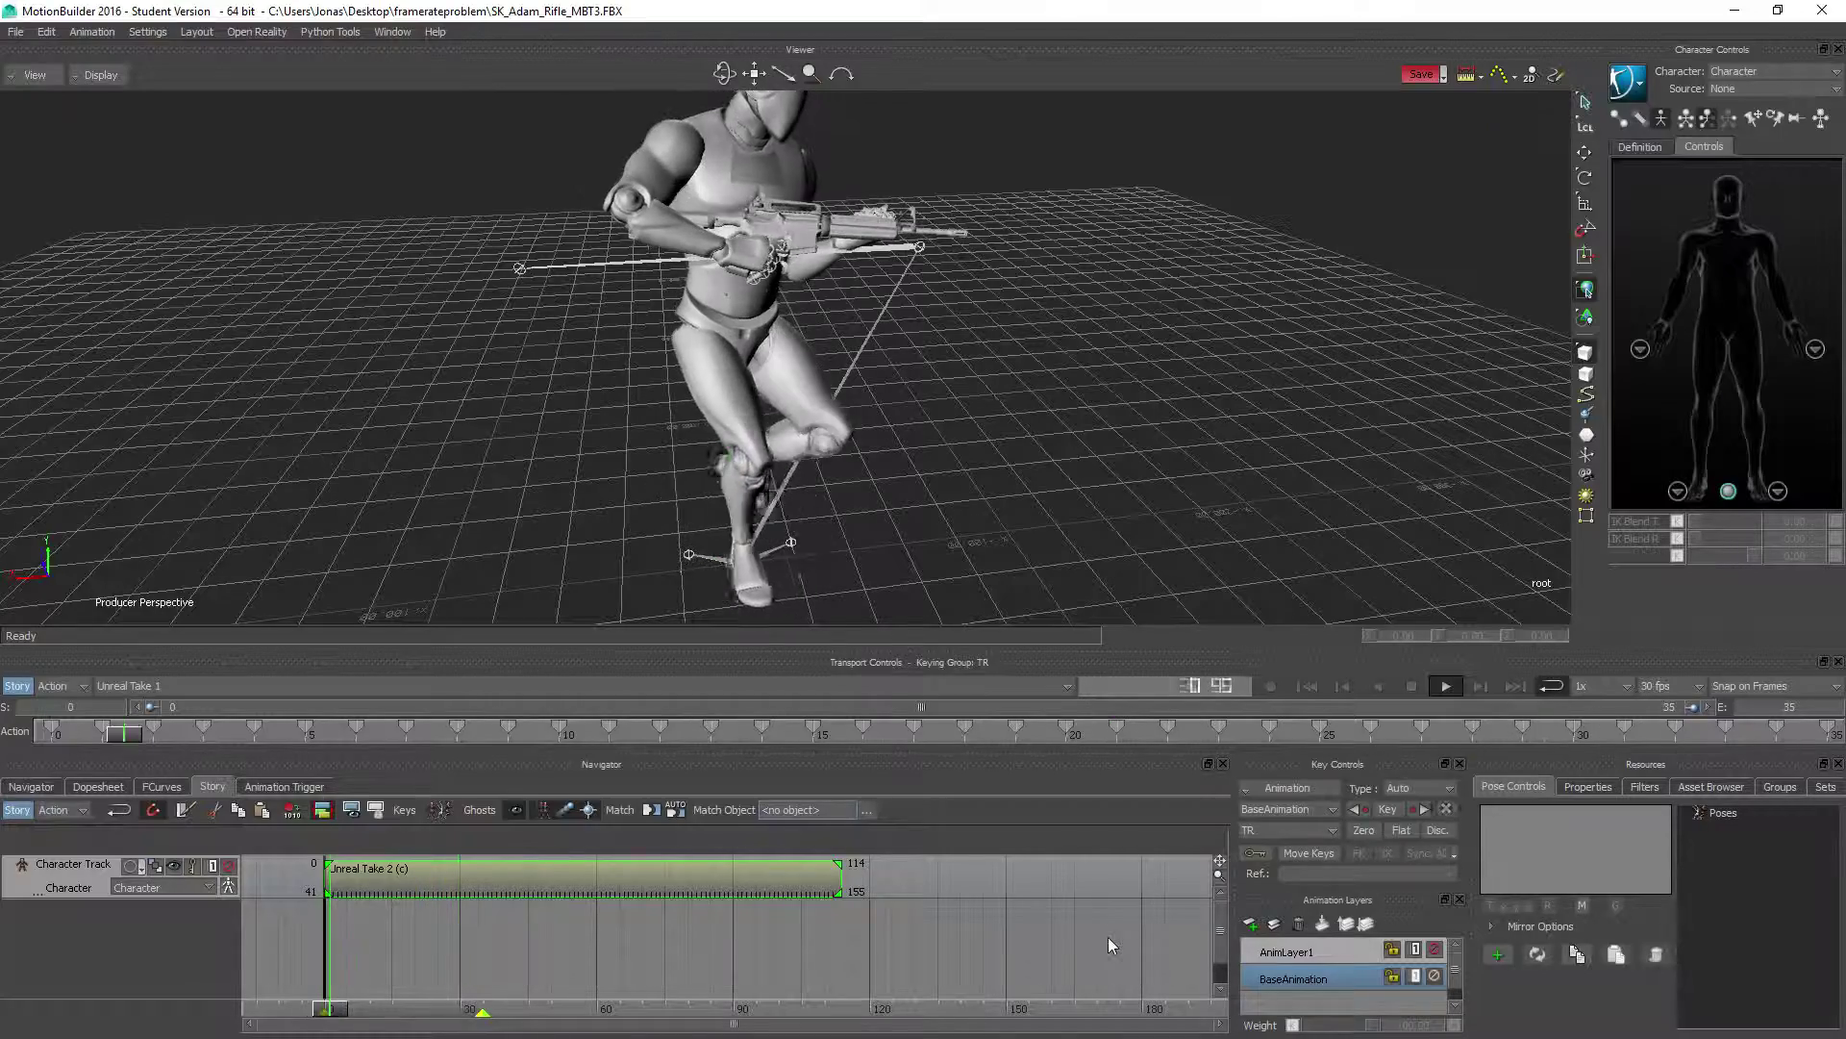
{"action": "left_click", "coordinate": [1582, 686]}
{"action": "left_click", "coordinate": [1592, 720]}
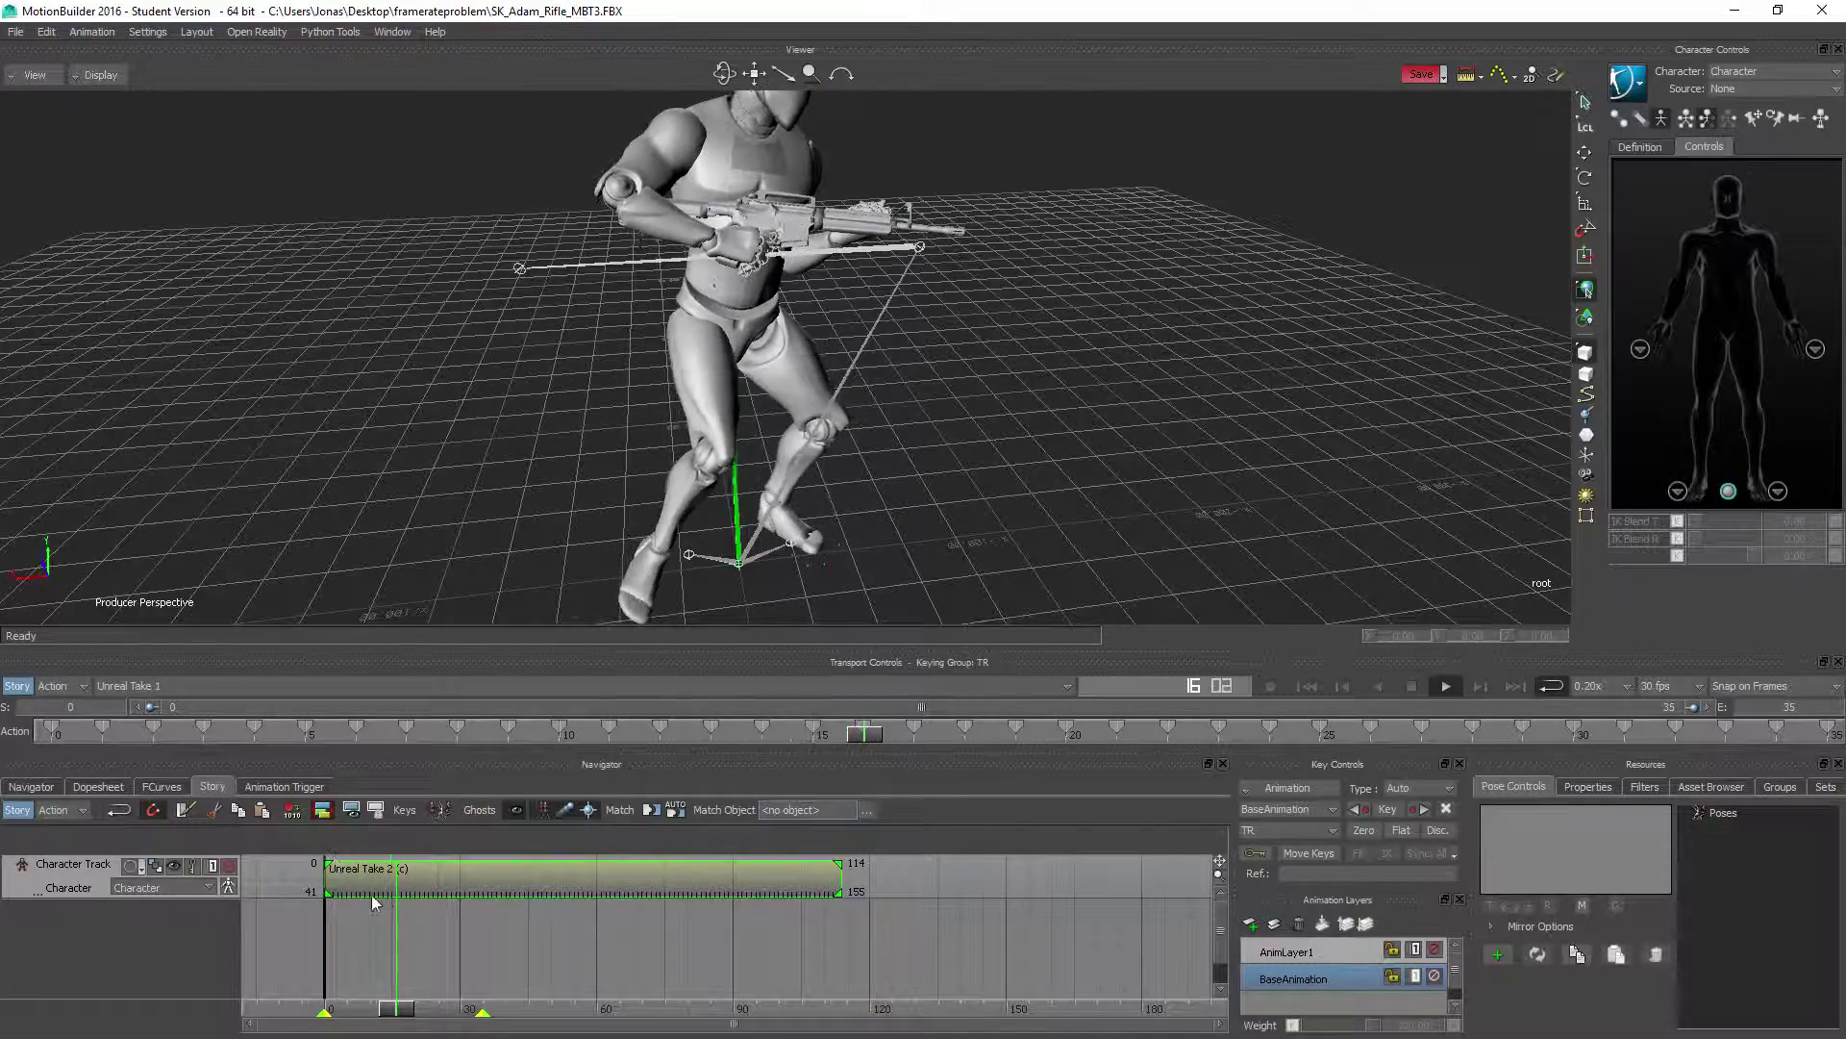
{"action": "key", "text": "space"}
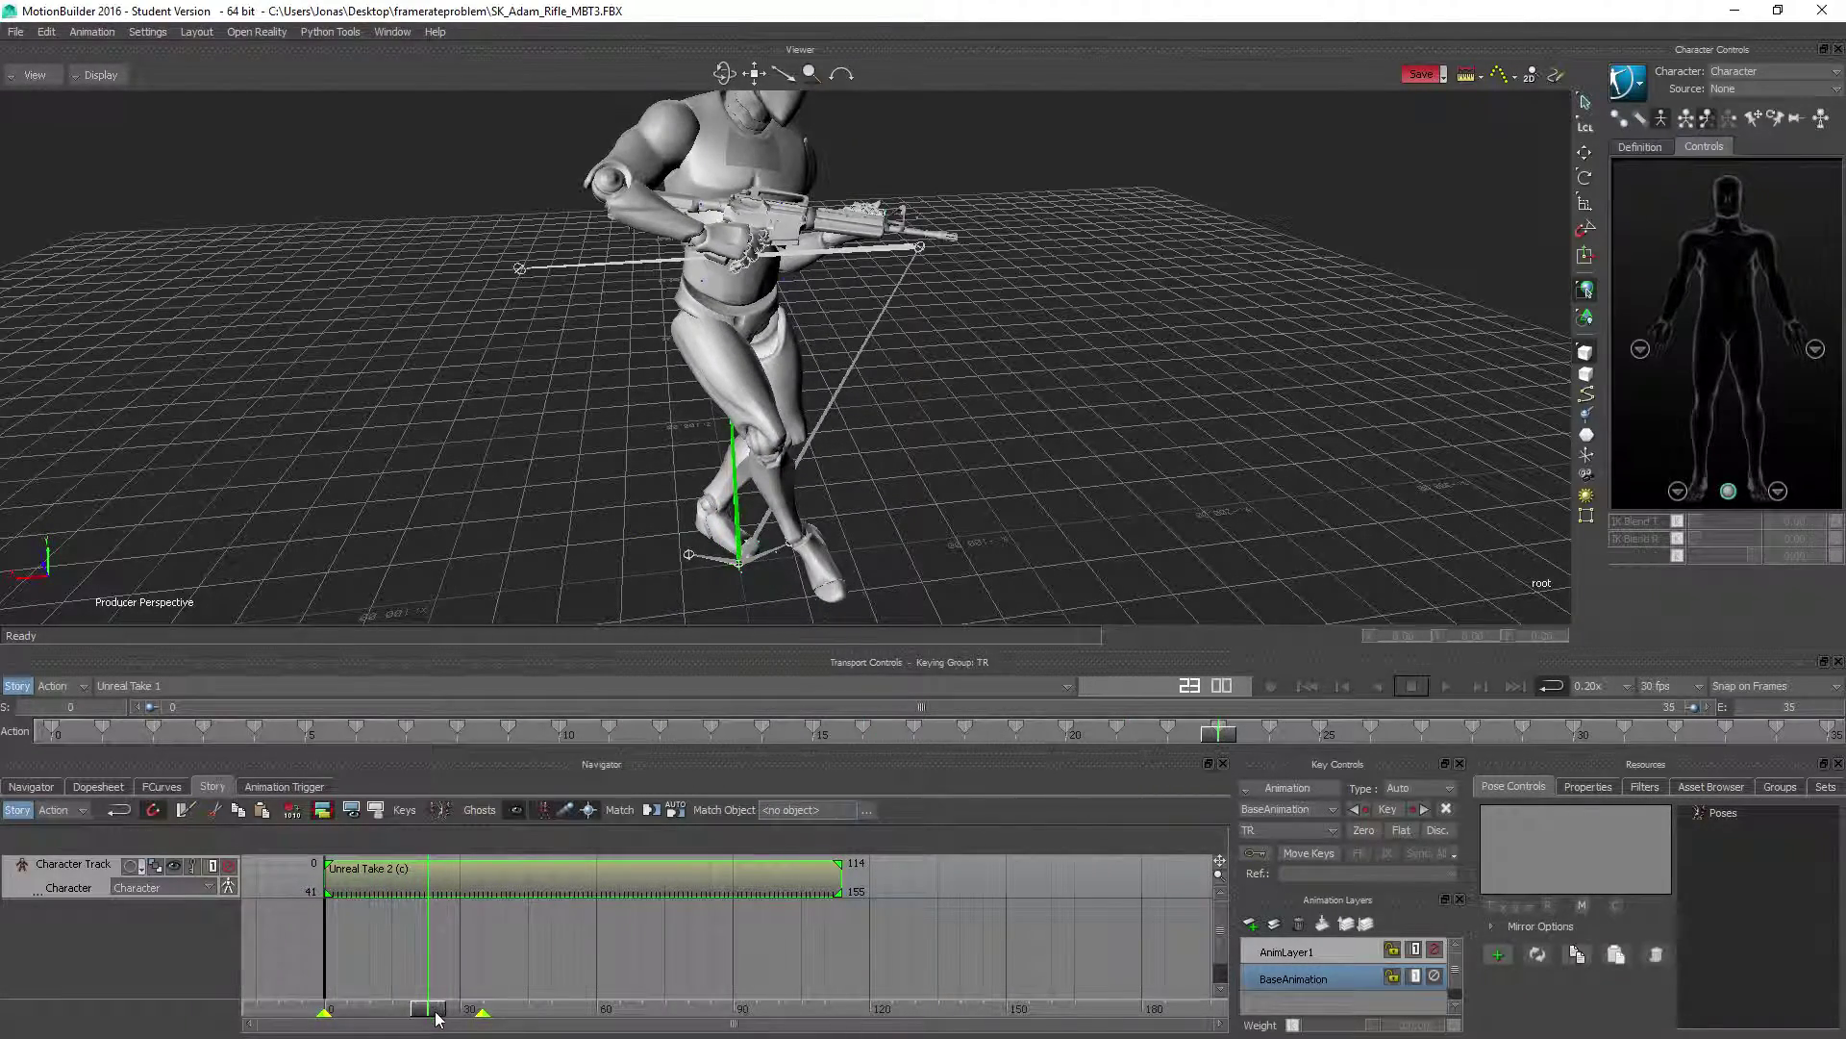
{"action": "mouse_move", "coordinate": [428, 1008]}
{"action": "left_mouse_down"}
{"action": "mouse_move", "coordinate": [309, 1008]}
{"action": "mouse_move", "coordinate": [489, 1000]}
{"action": "left_mouse_up"}
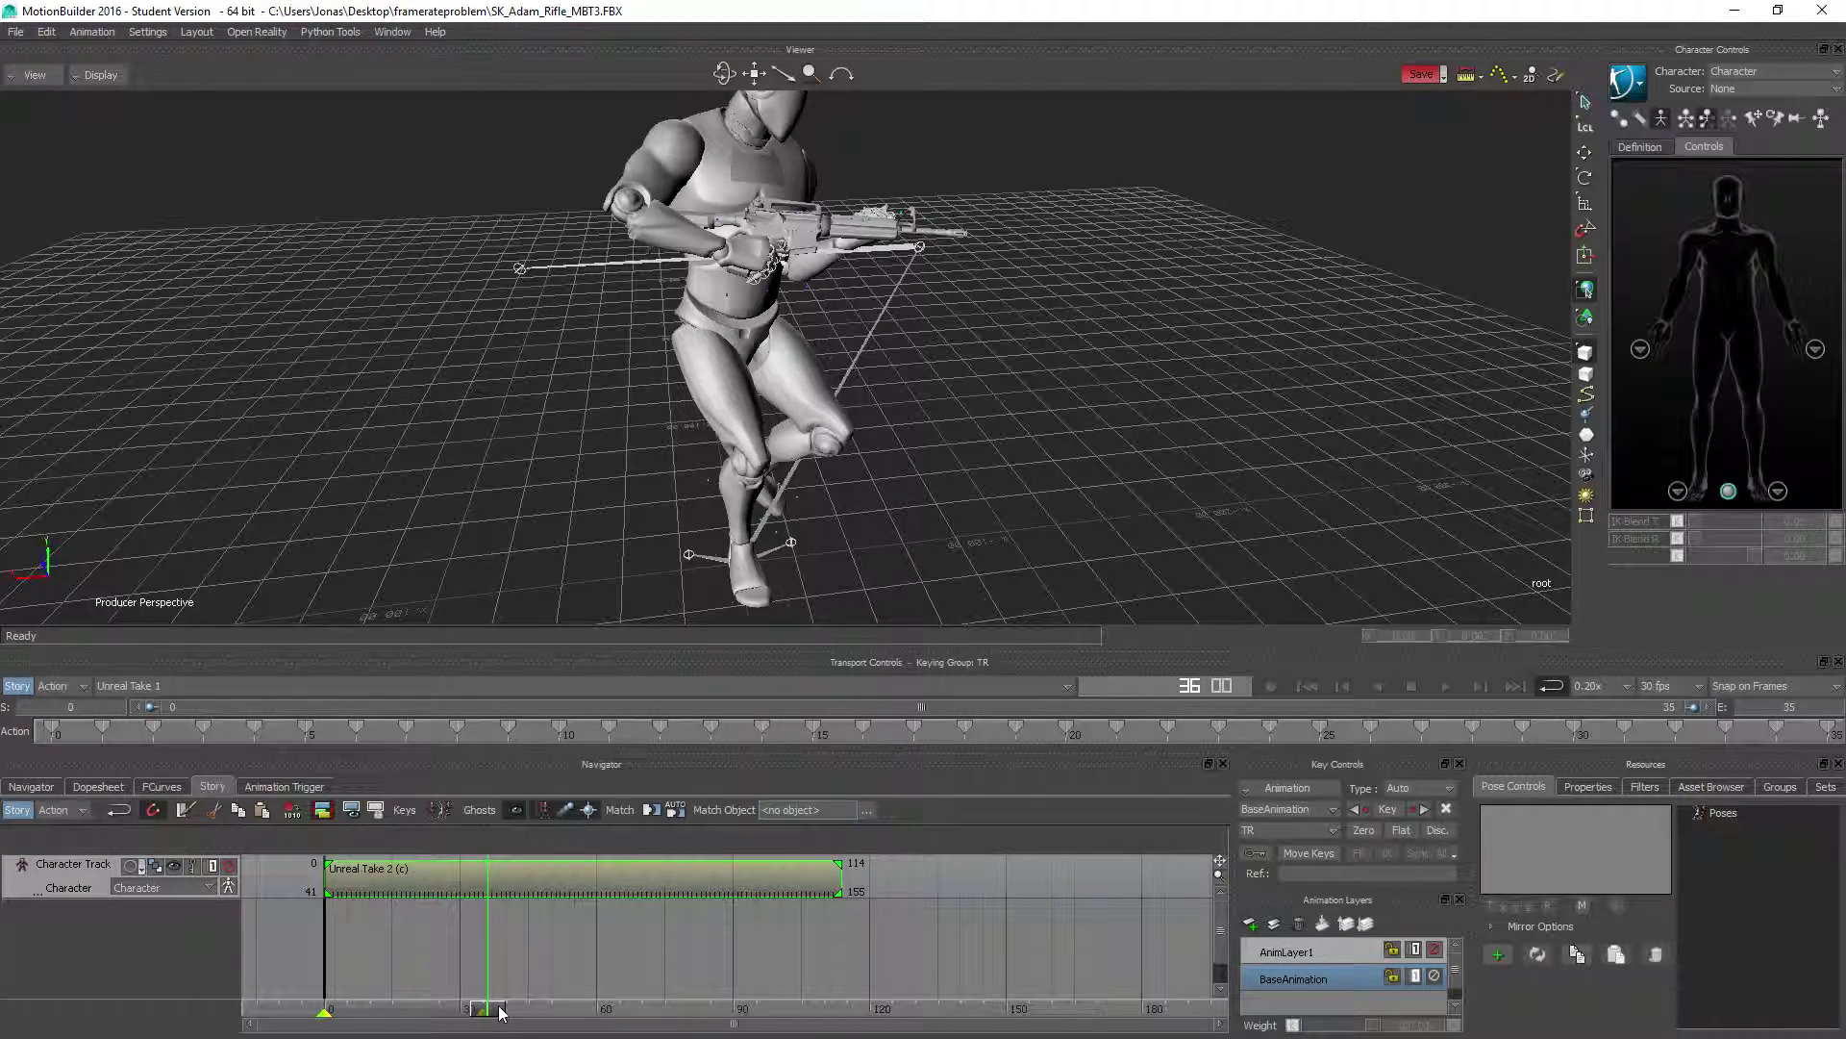
{"action": "mouse_move", "coordinate": [499, 1010]}
{"action": "left_mouse_down"}
{"action": "mouse_move", "coordinate": [612, 1006]}
{"action": "mouse_move", "coordinate": [408, 1006]}
{"action": "mouse_move", "coordinate": [482, 1018]}
{"action": "left_mouse_up"}
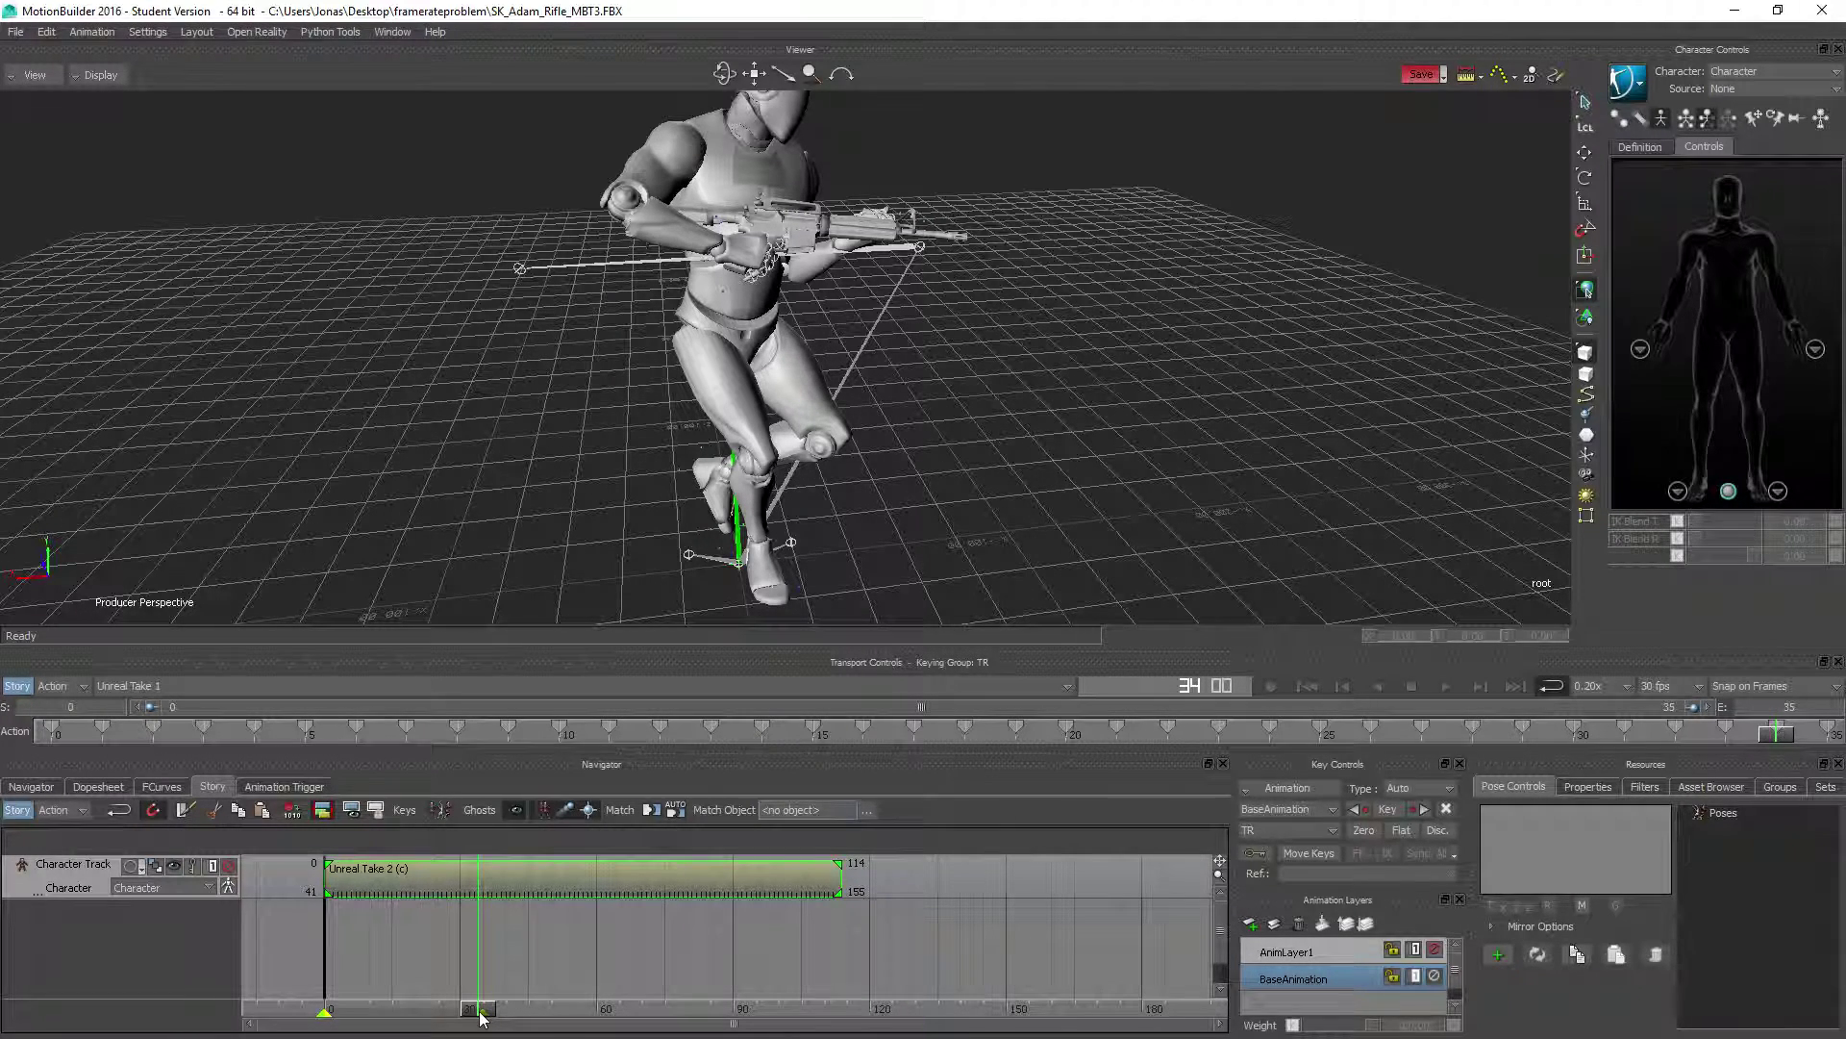
{"action": "left_click_drag", "start_coordinate": [482, 1018], "coordinate": [471, 1017]}
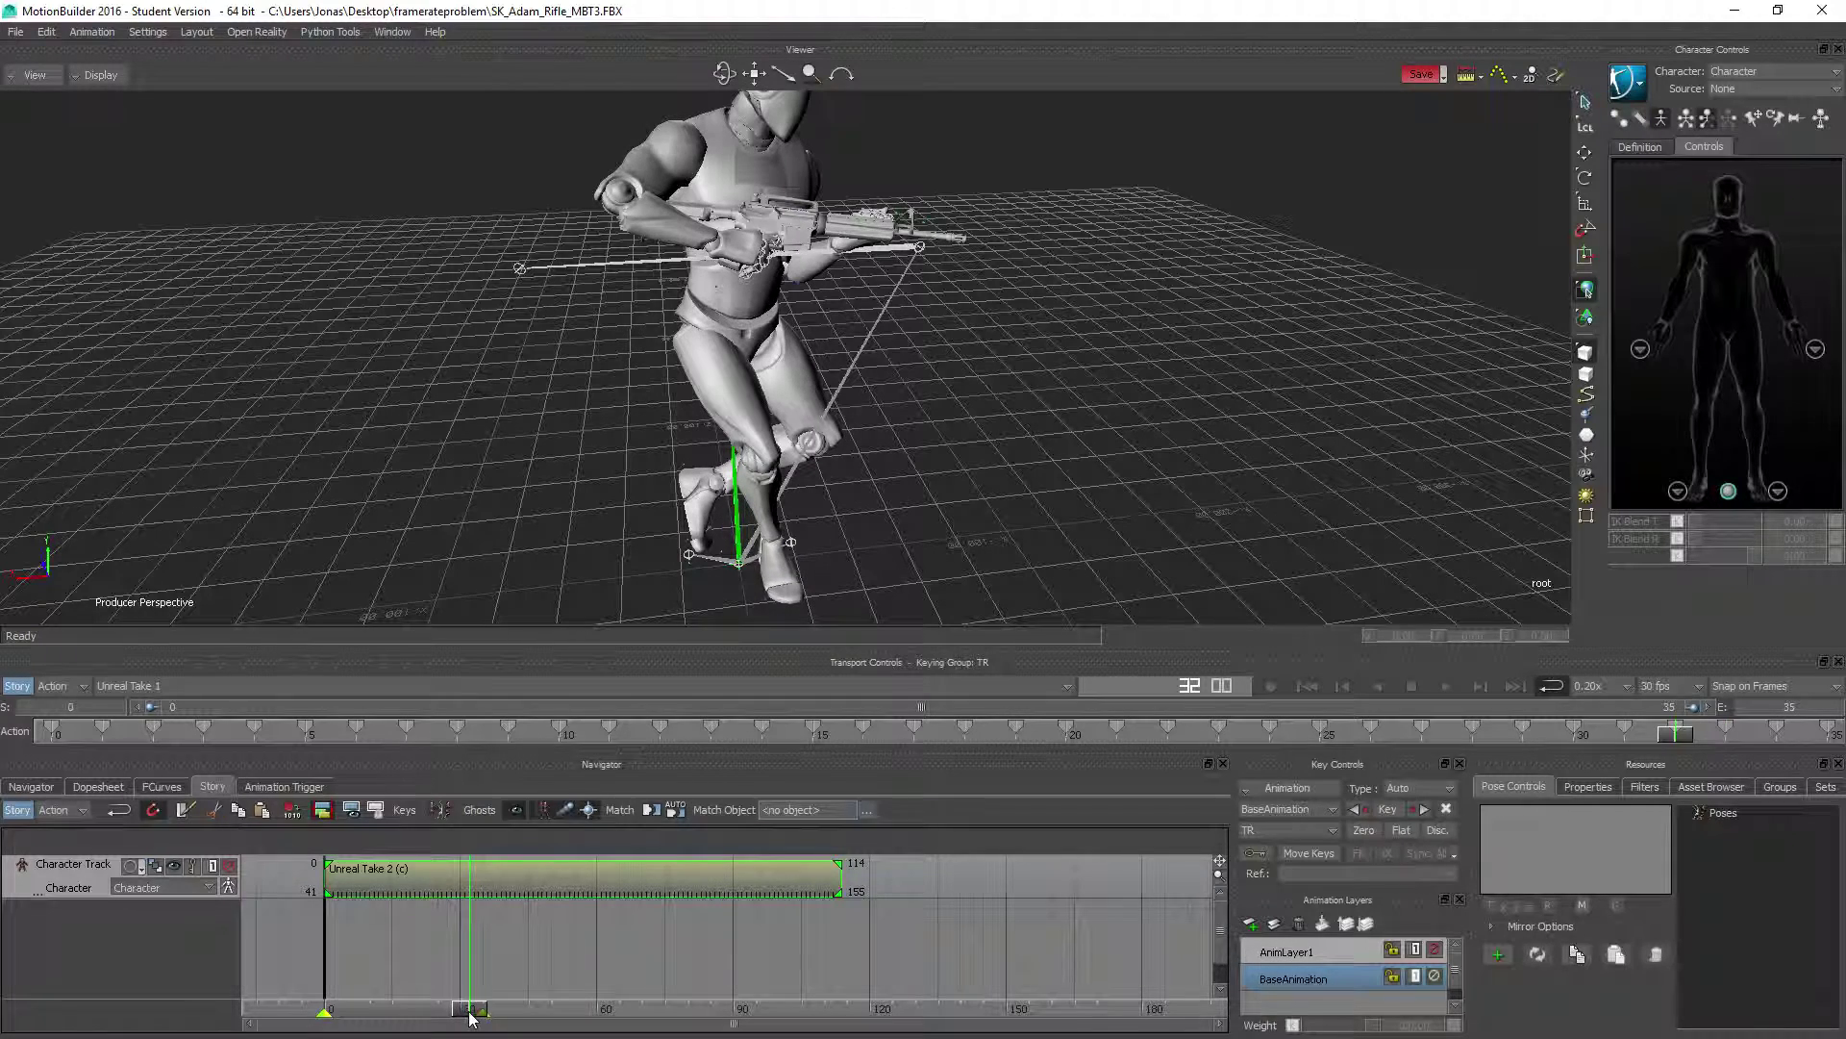
- Set the take's end frame to 34 and split the Unreal Take 2 clip at frame 34 with the Razor
{"action": "double_click", "coordinate": [1812, 708]}
{"action": "key", "text": "Return"}
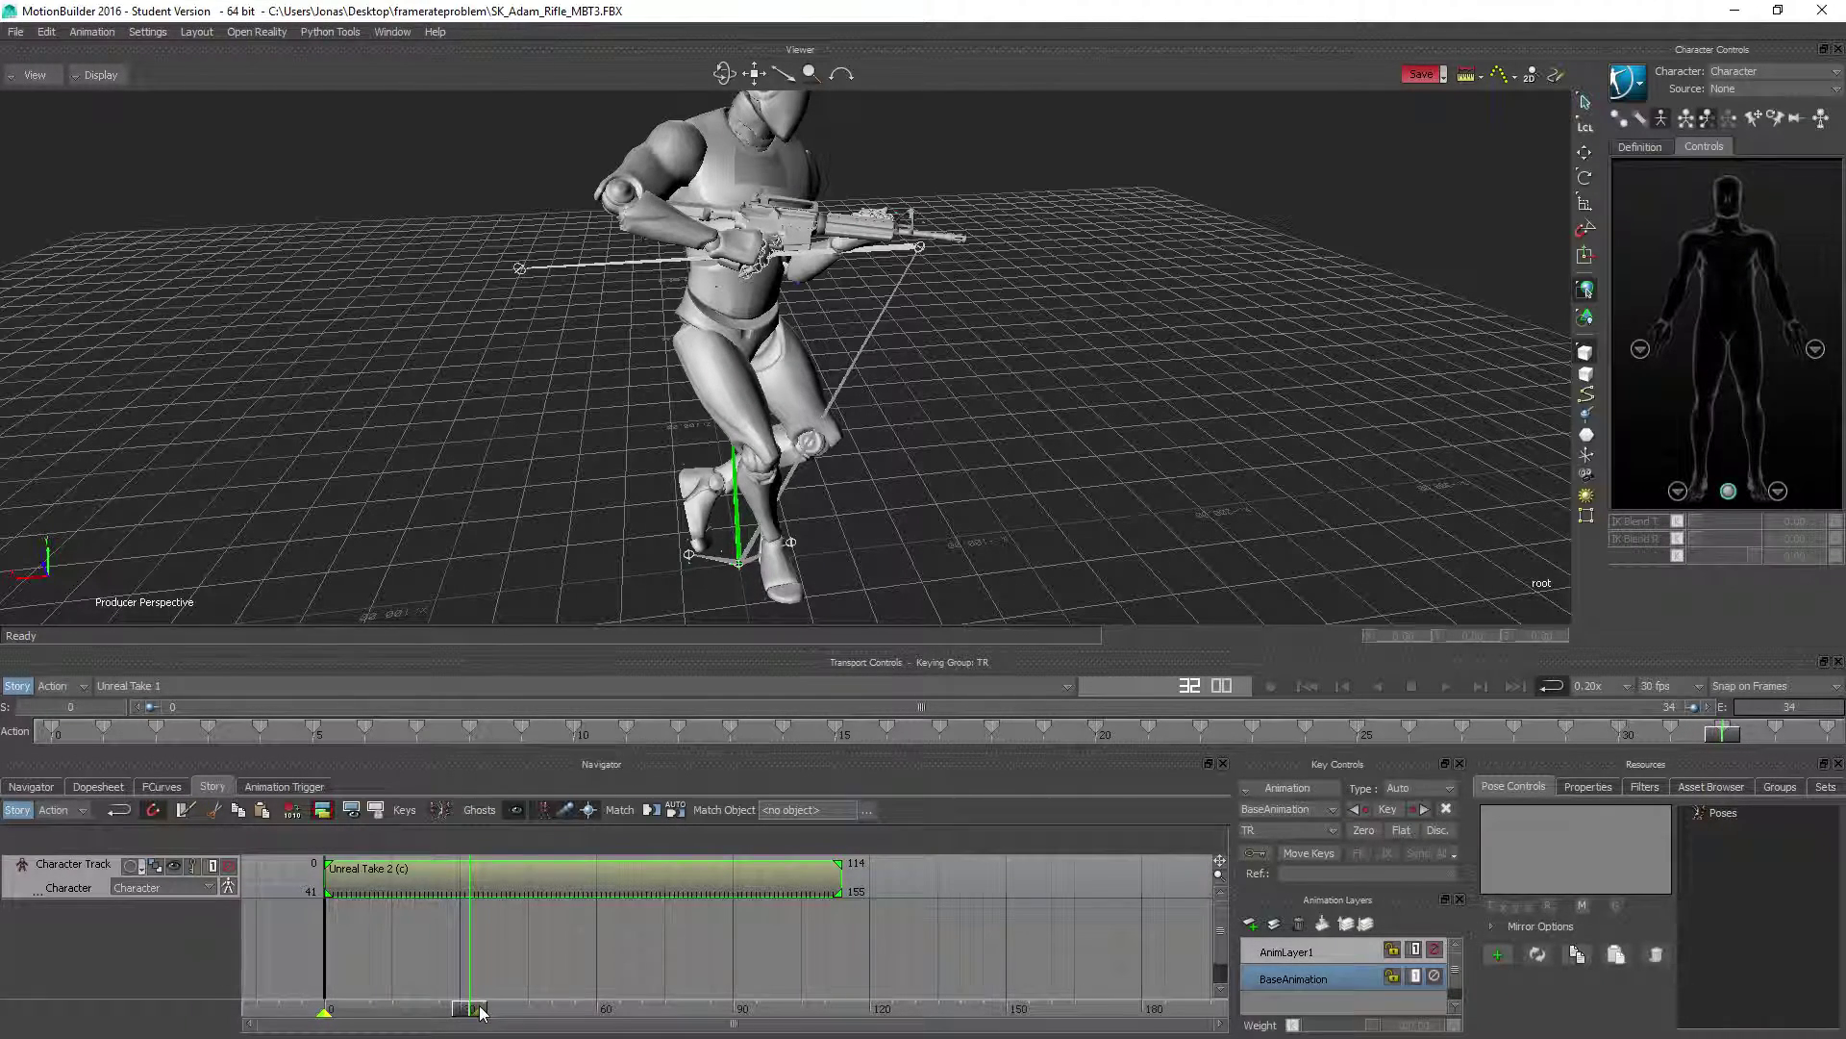
{"action": "left_click_drag", "start_coordinate": [481, 1013], "coordinate": [470, 1011]}
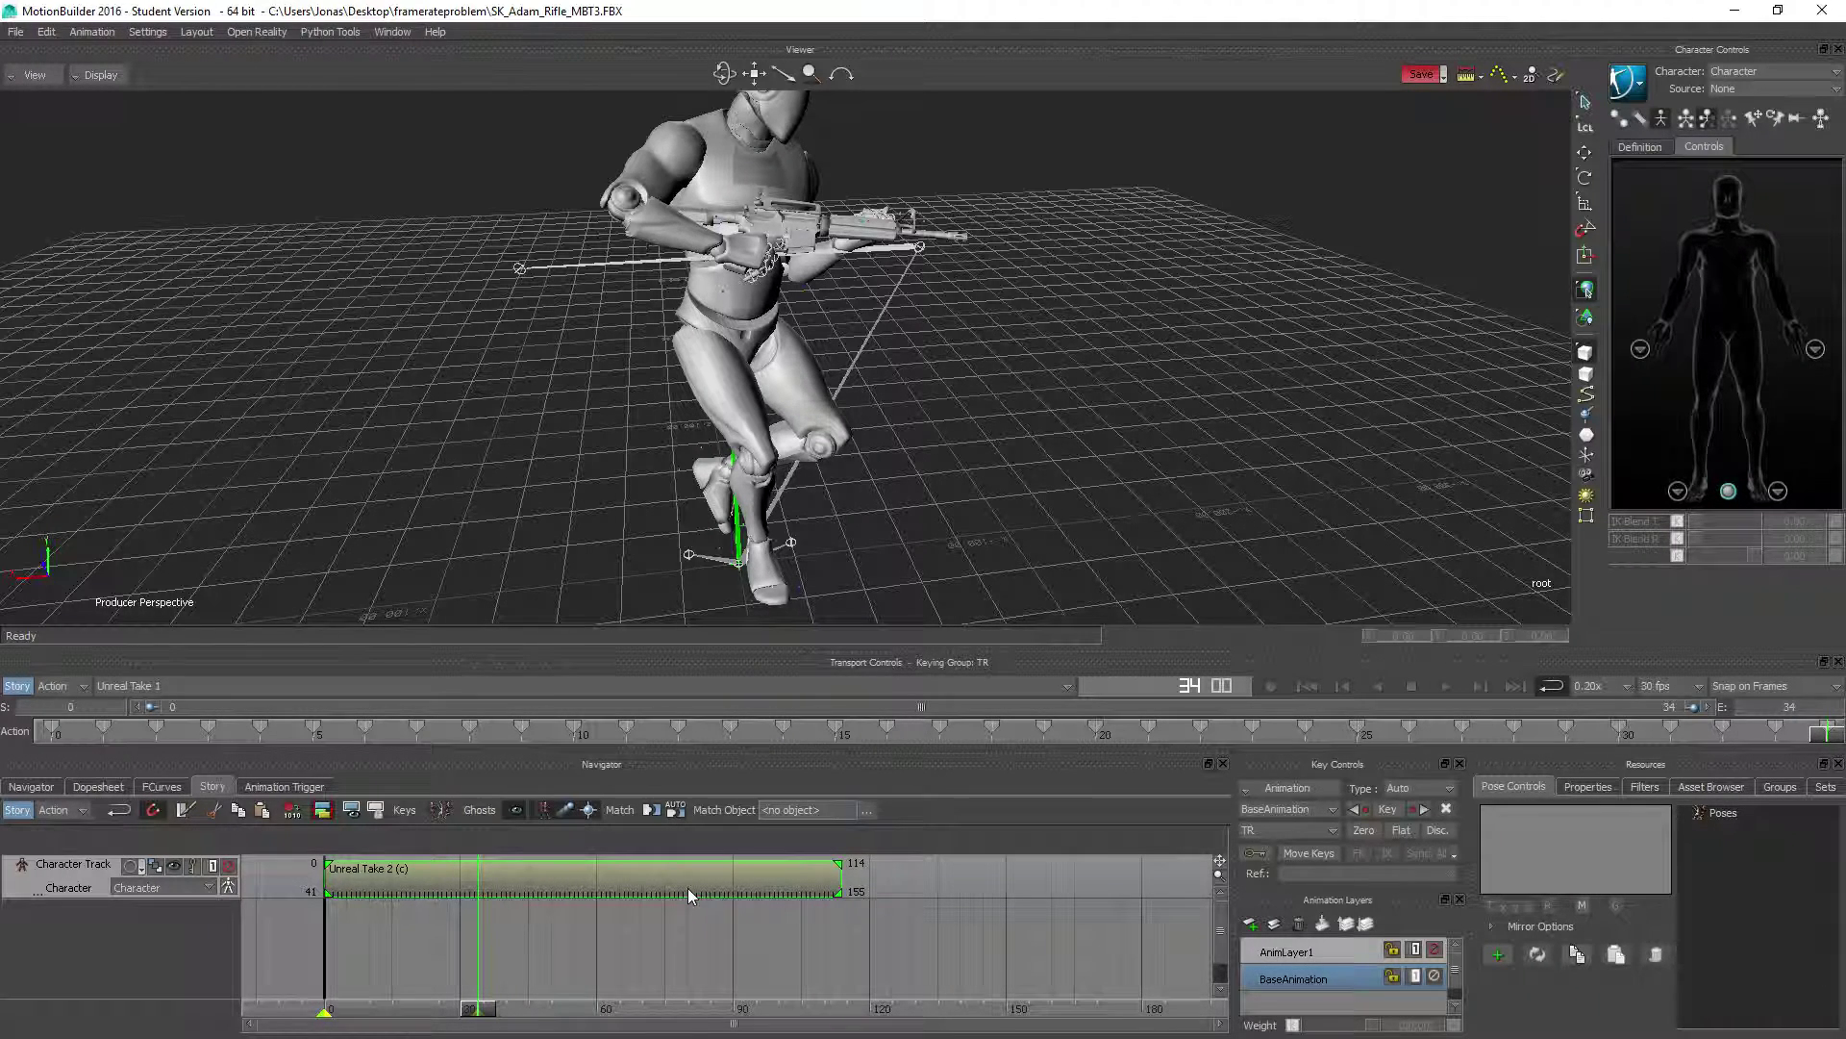
{"action": "left_click", "coordinate": [181, 812]}
{"action": "left_click", "coordinate": [183, 812]}
- Delete the clip section before frame 34 and move the remaining clip so it starts at frame 0
{"action": "left_click", "coordinate": [408, 881]}
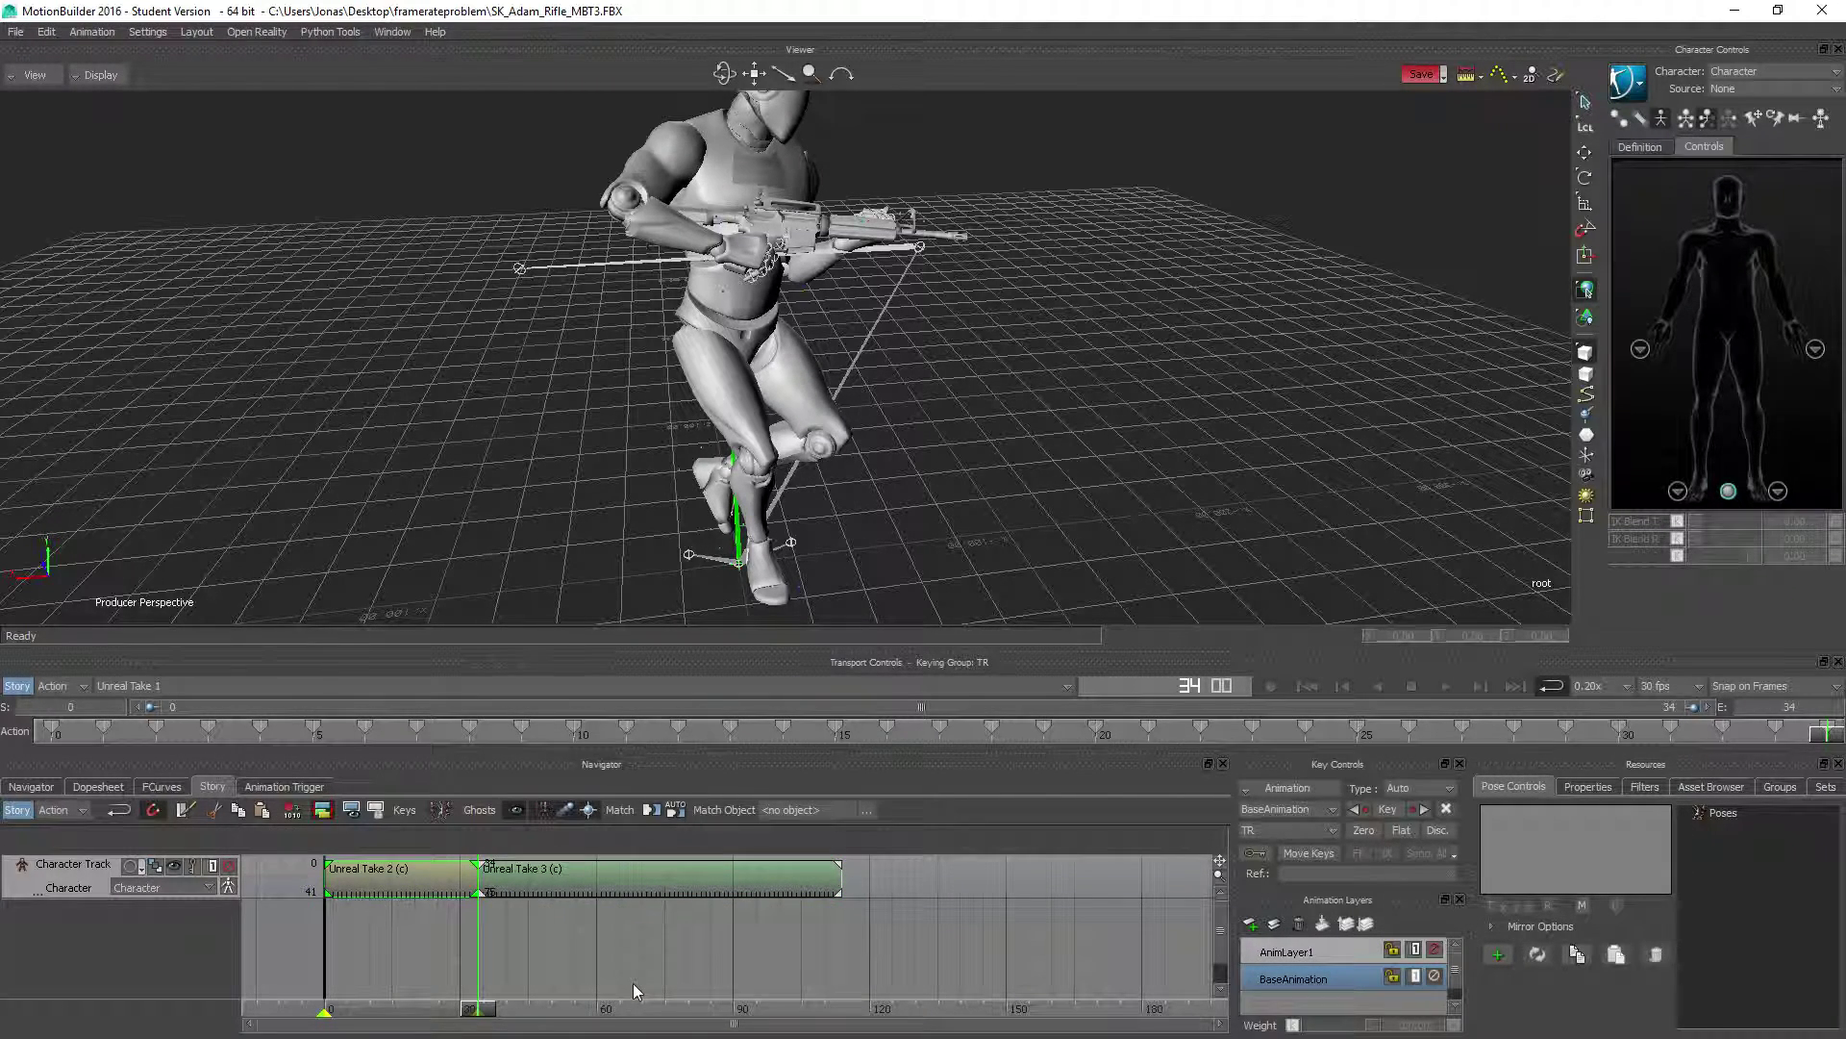
{"action": "key", "text": "Delete"}
{"action": "left_click_drag", "start_coordinate": [559, 877], "coordinate": [427, 883]}
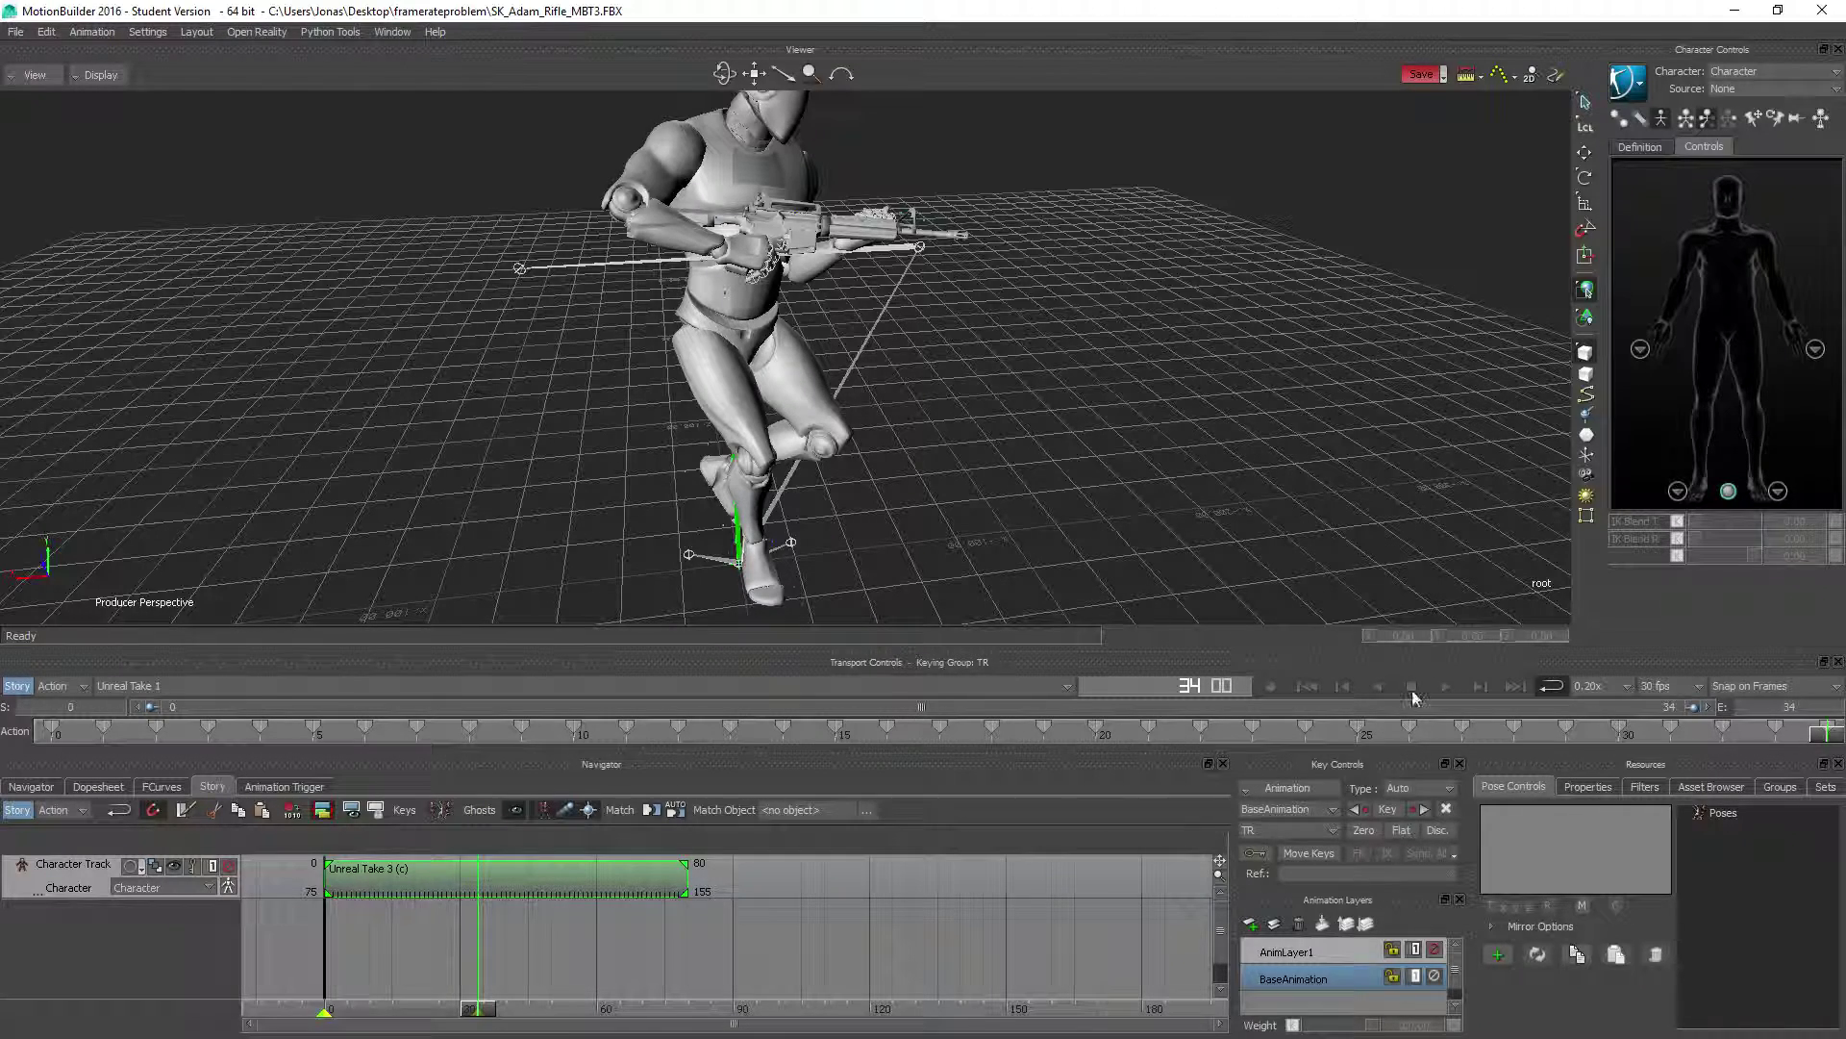
- Play the remaining clip and scrub toward frame 34 to check how the loop's end meets its start
{"action": "left_click", "coordinate": [1448, 684]}
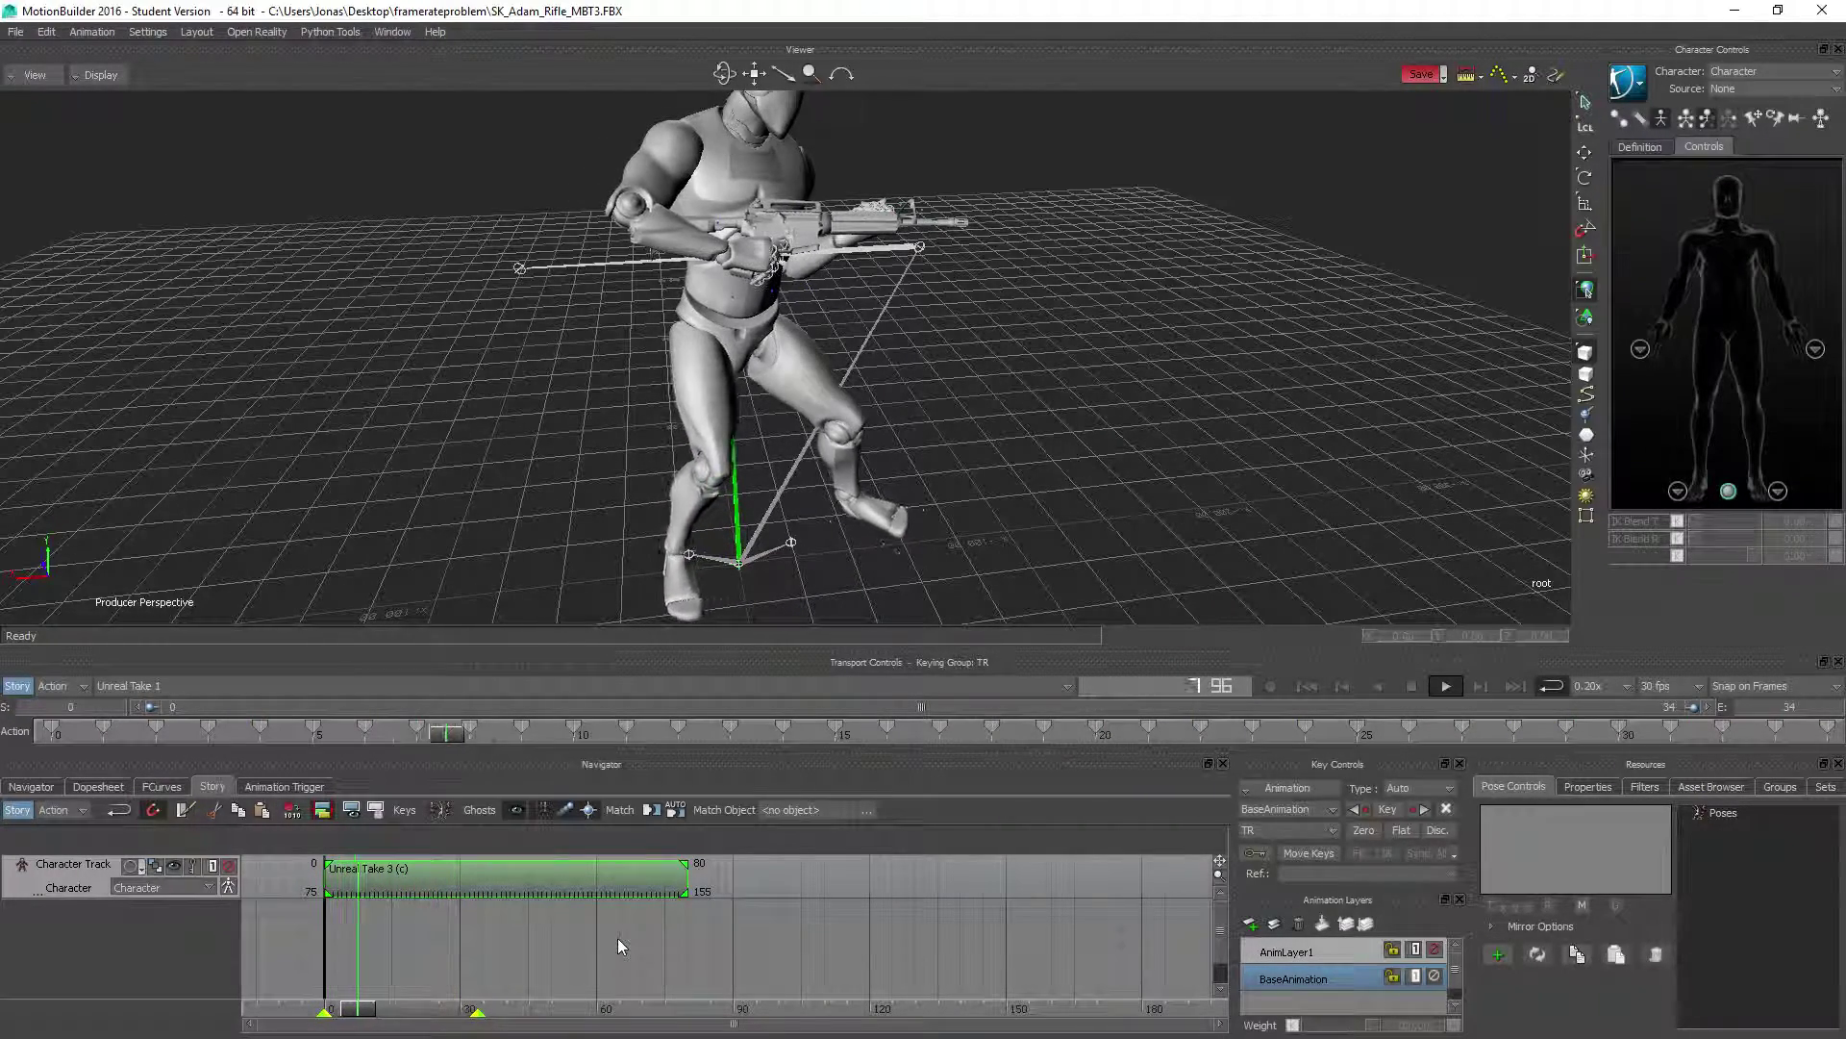
{"action": "left_click", "coordinate": [1407, 686]}
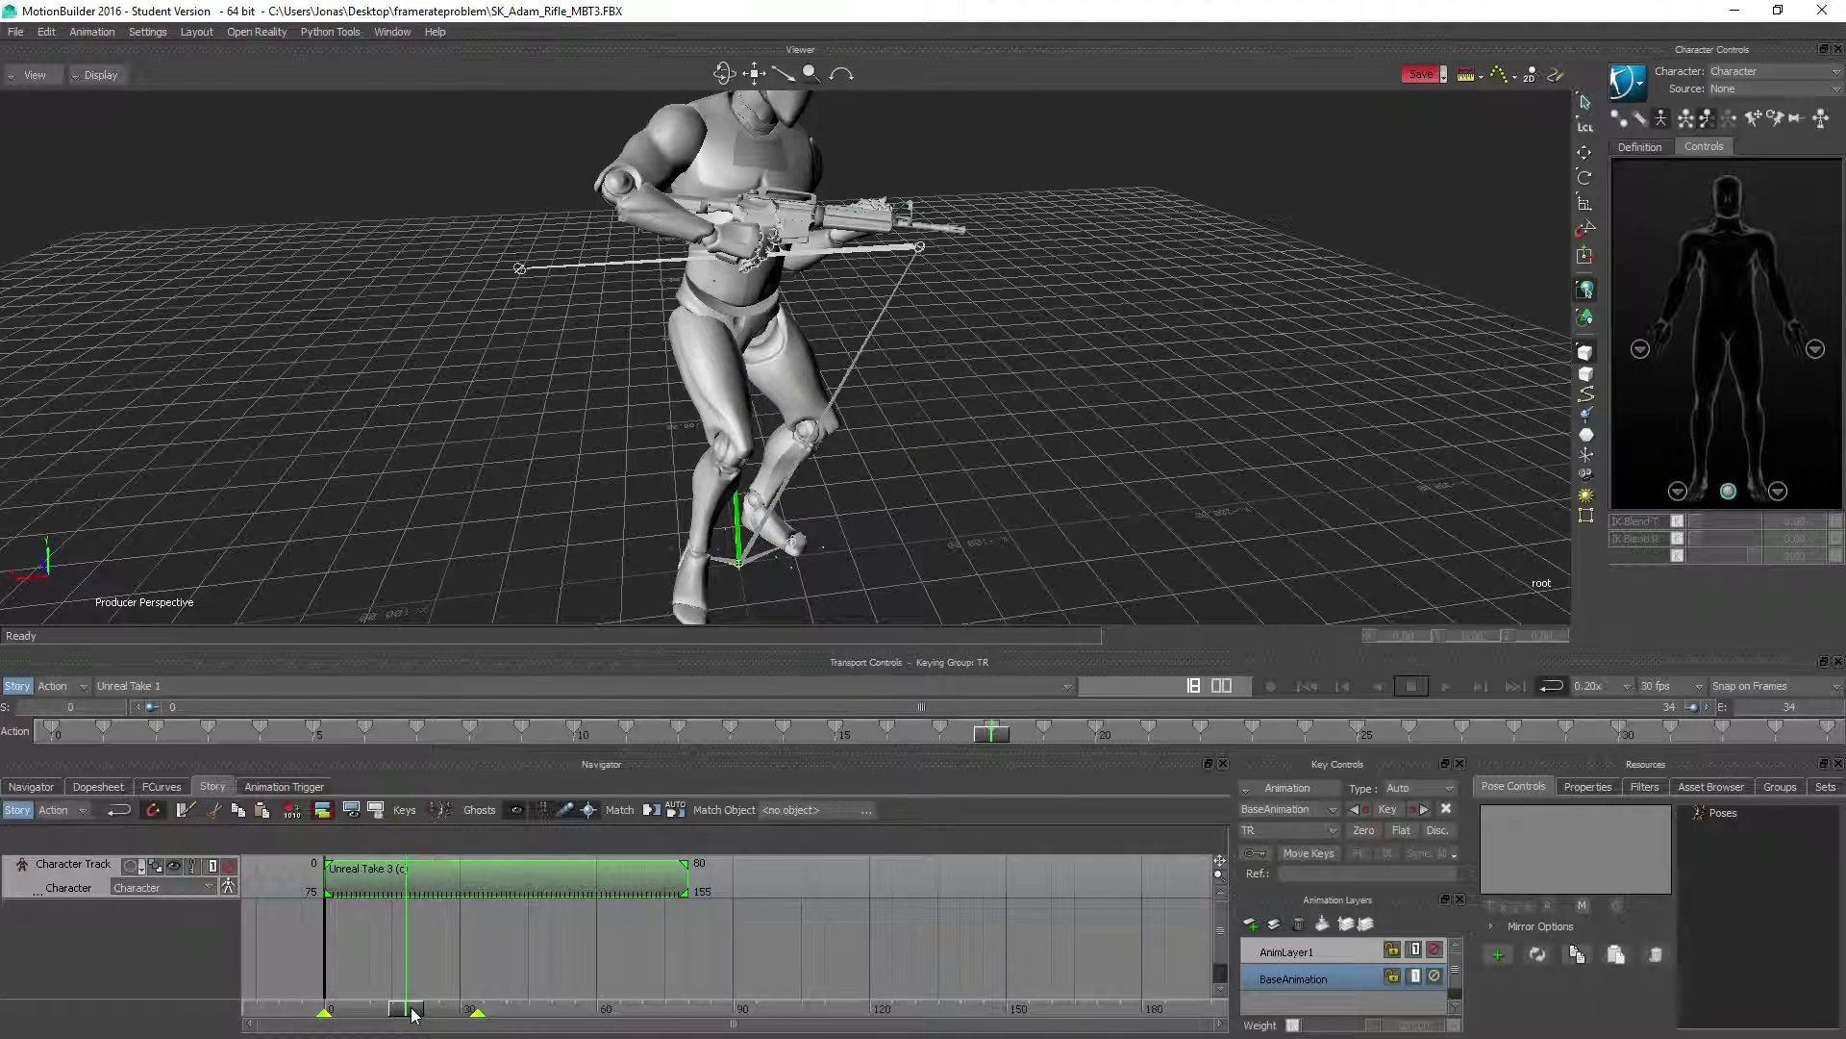
{"action": "left_click_drag", "start_coordinate": [413, 1009], "coordinate": [479, 1022]}
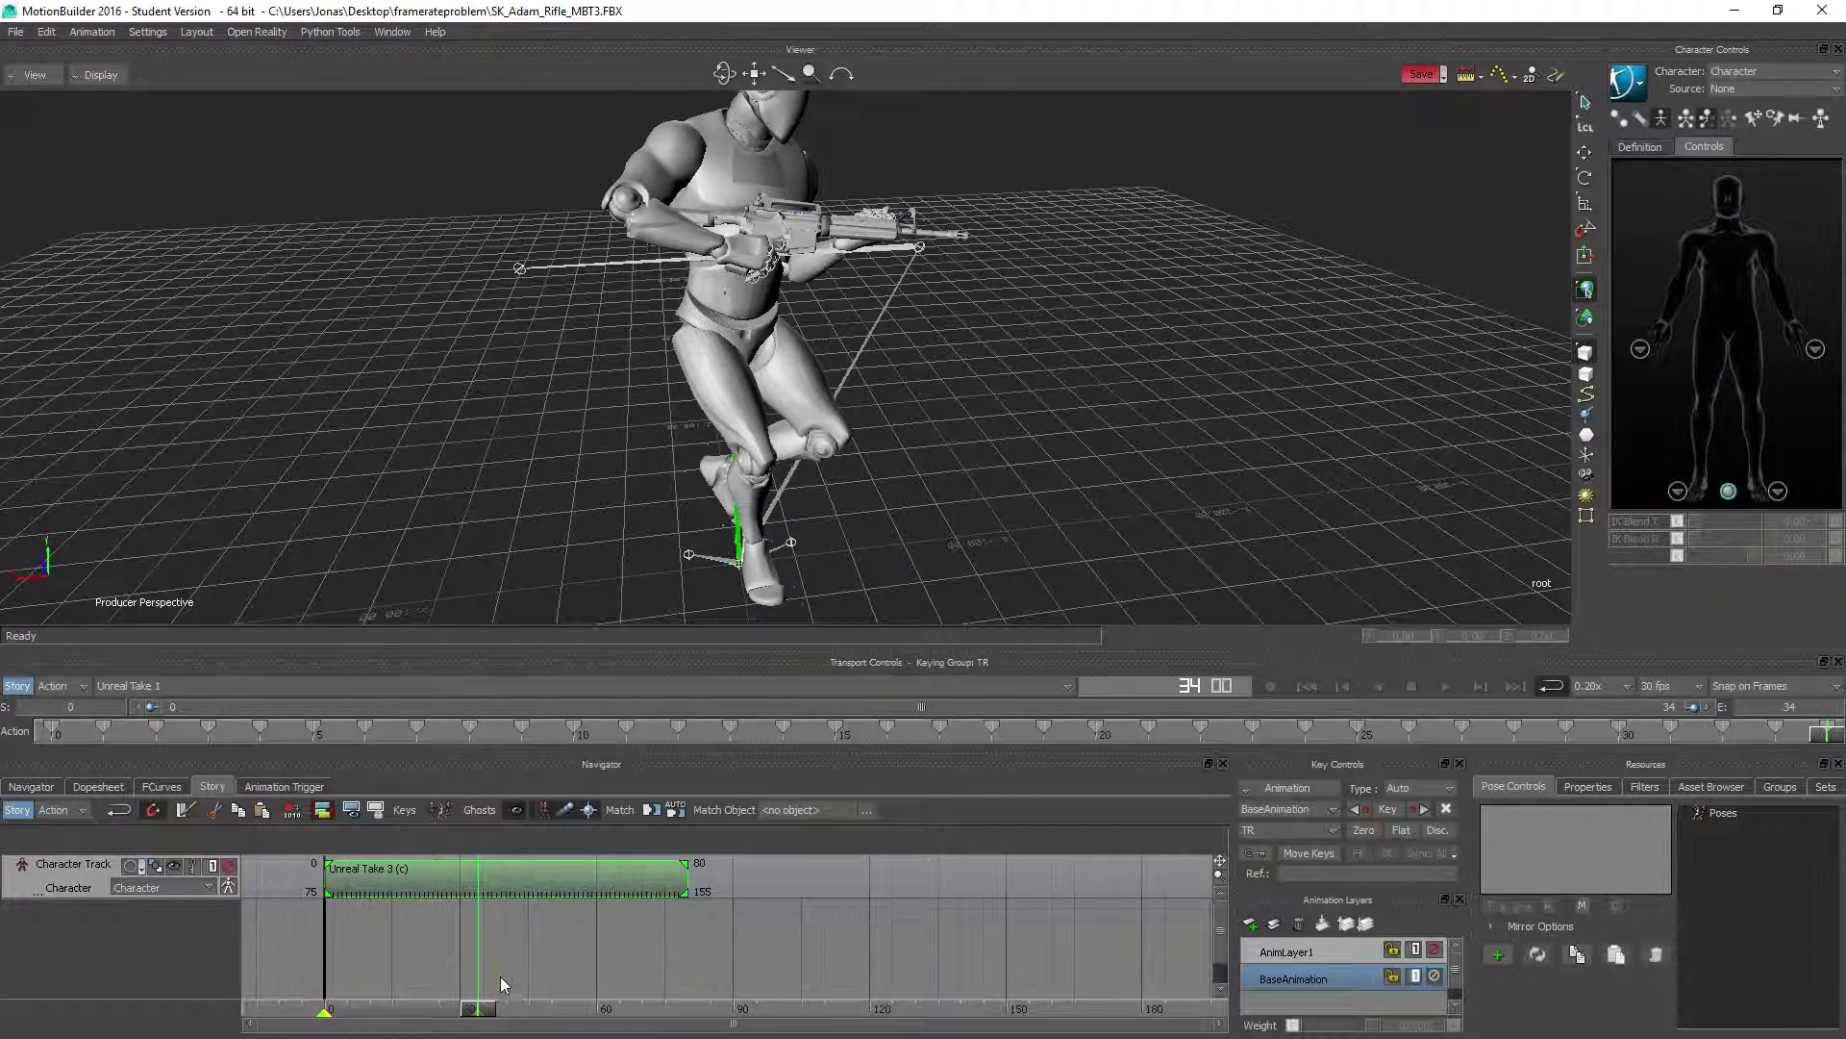
{"action": "left_click_drag", "start_coordinate": [485, 1009], "coordinate": [442, 1009]}
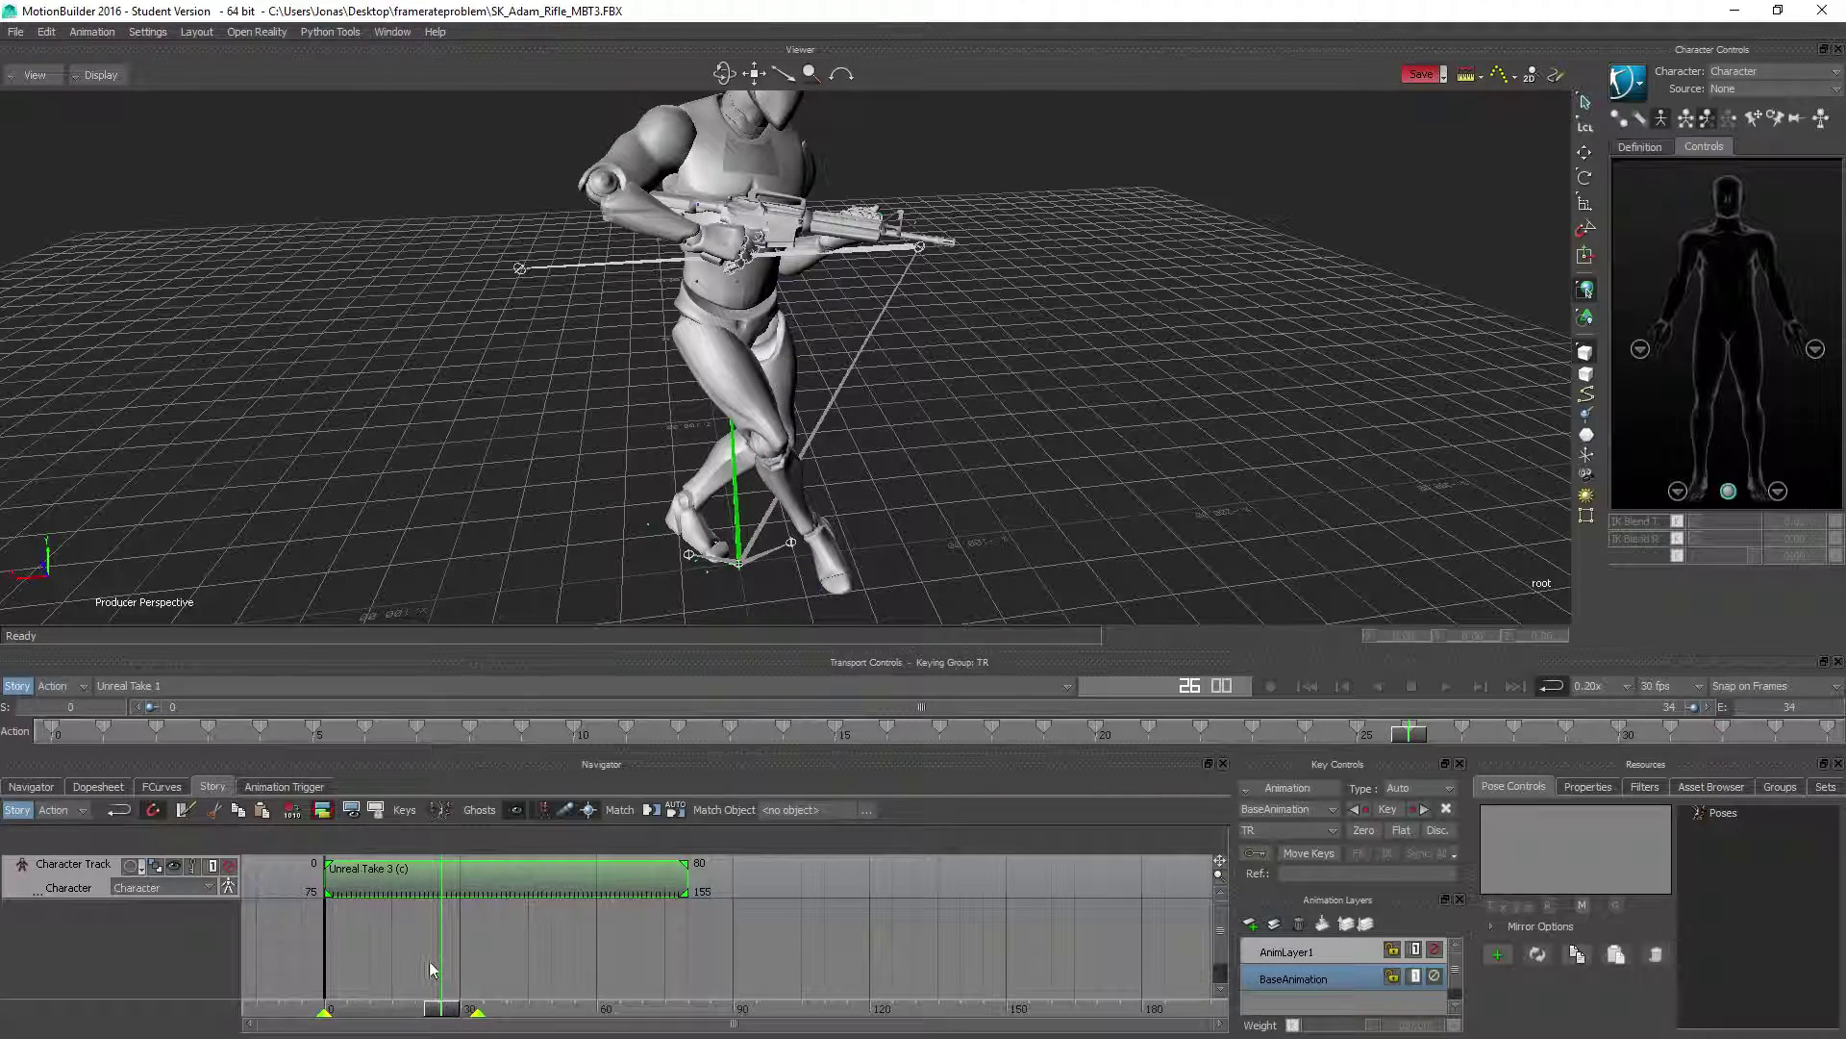
{"action": "left_click", "coordinate": [1447, 686]}
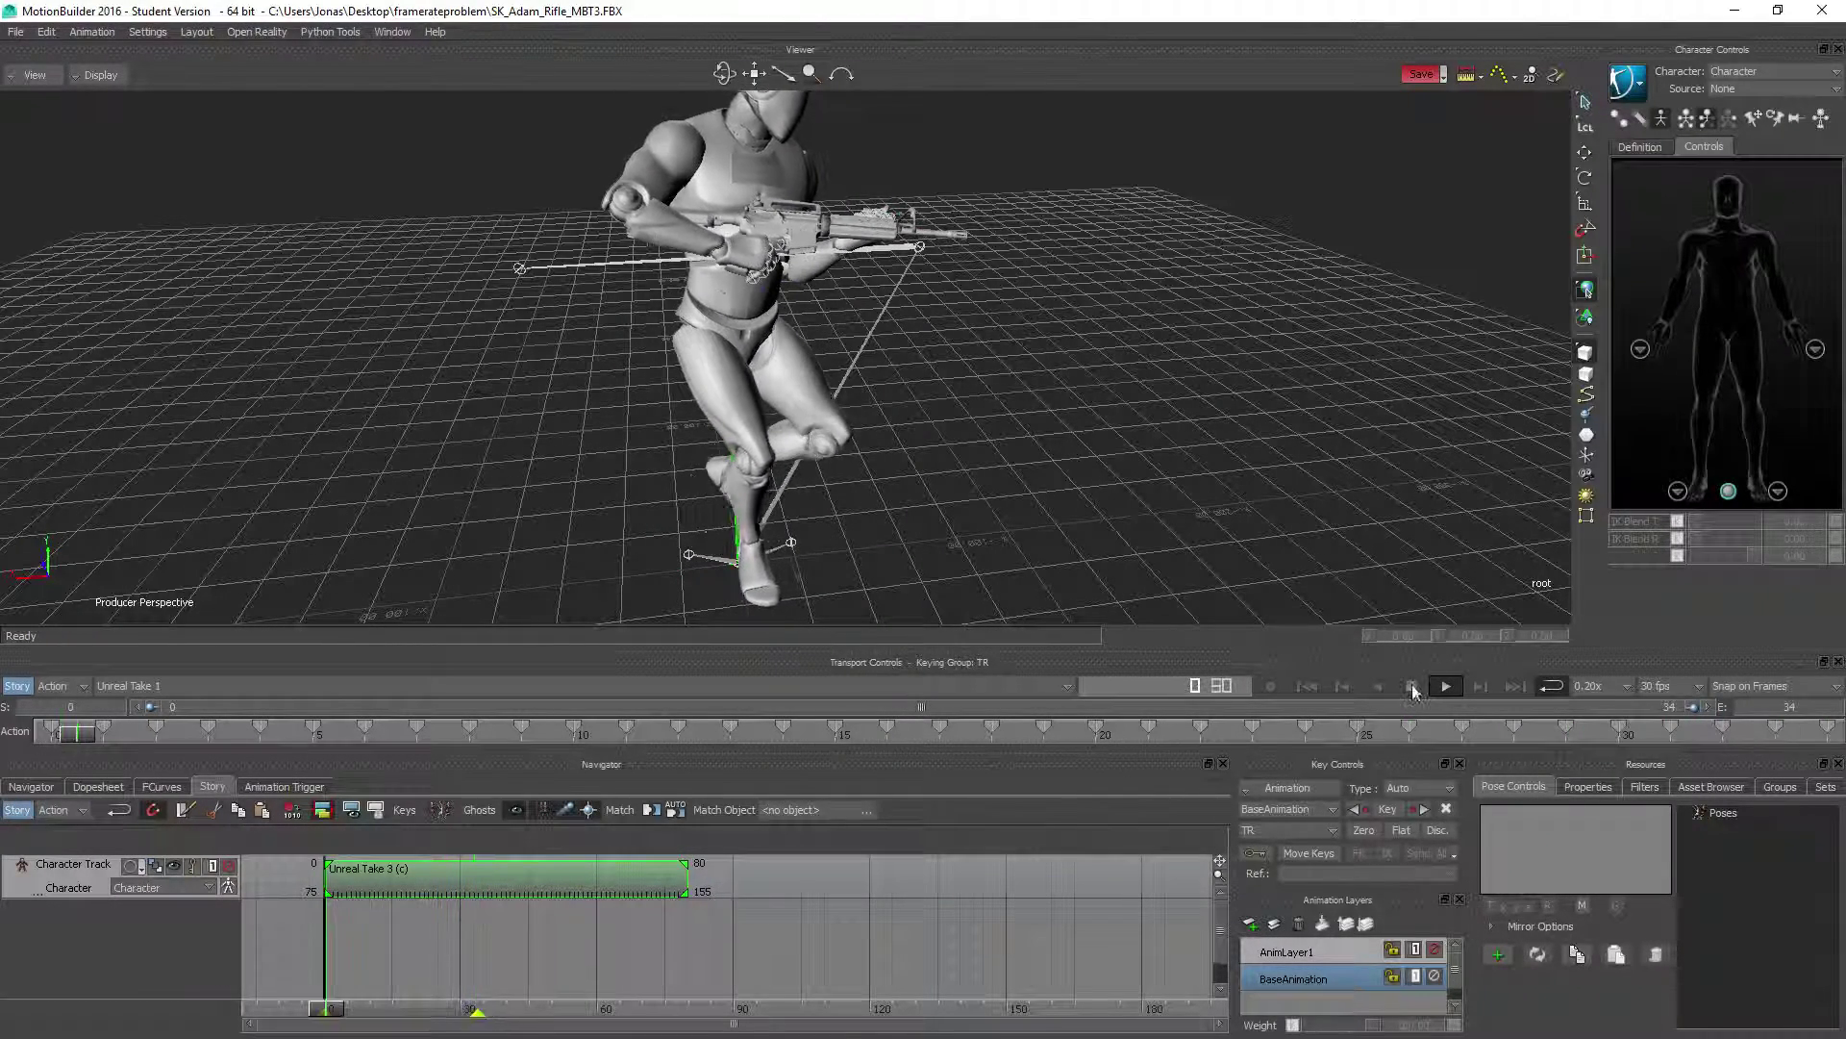
{"action": "left_click", "coordinate": [1410, 687]}
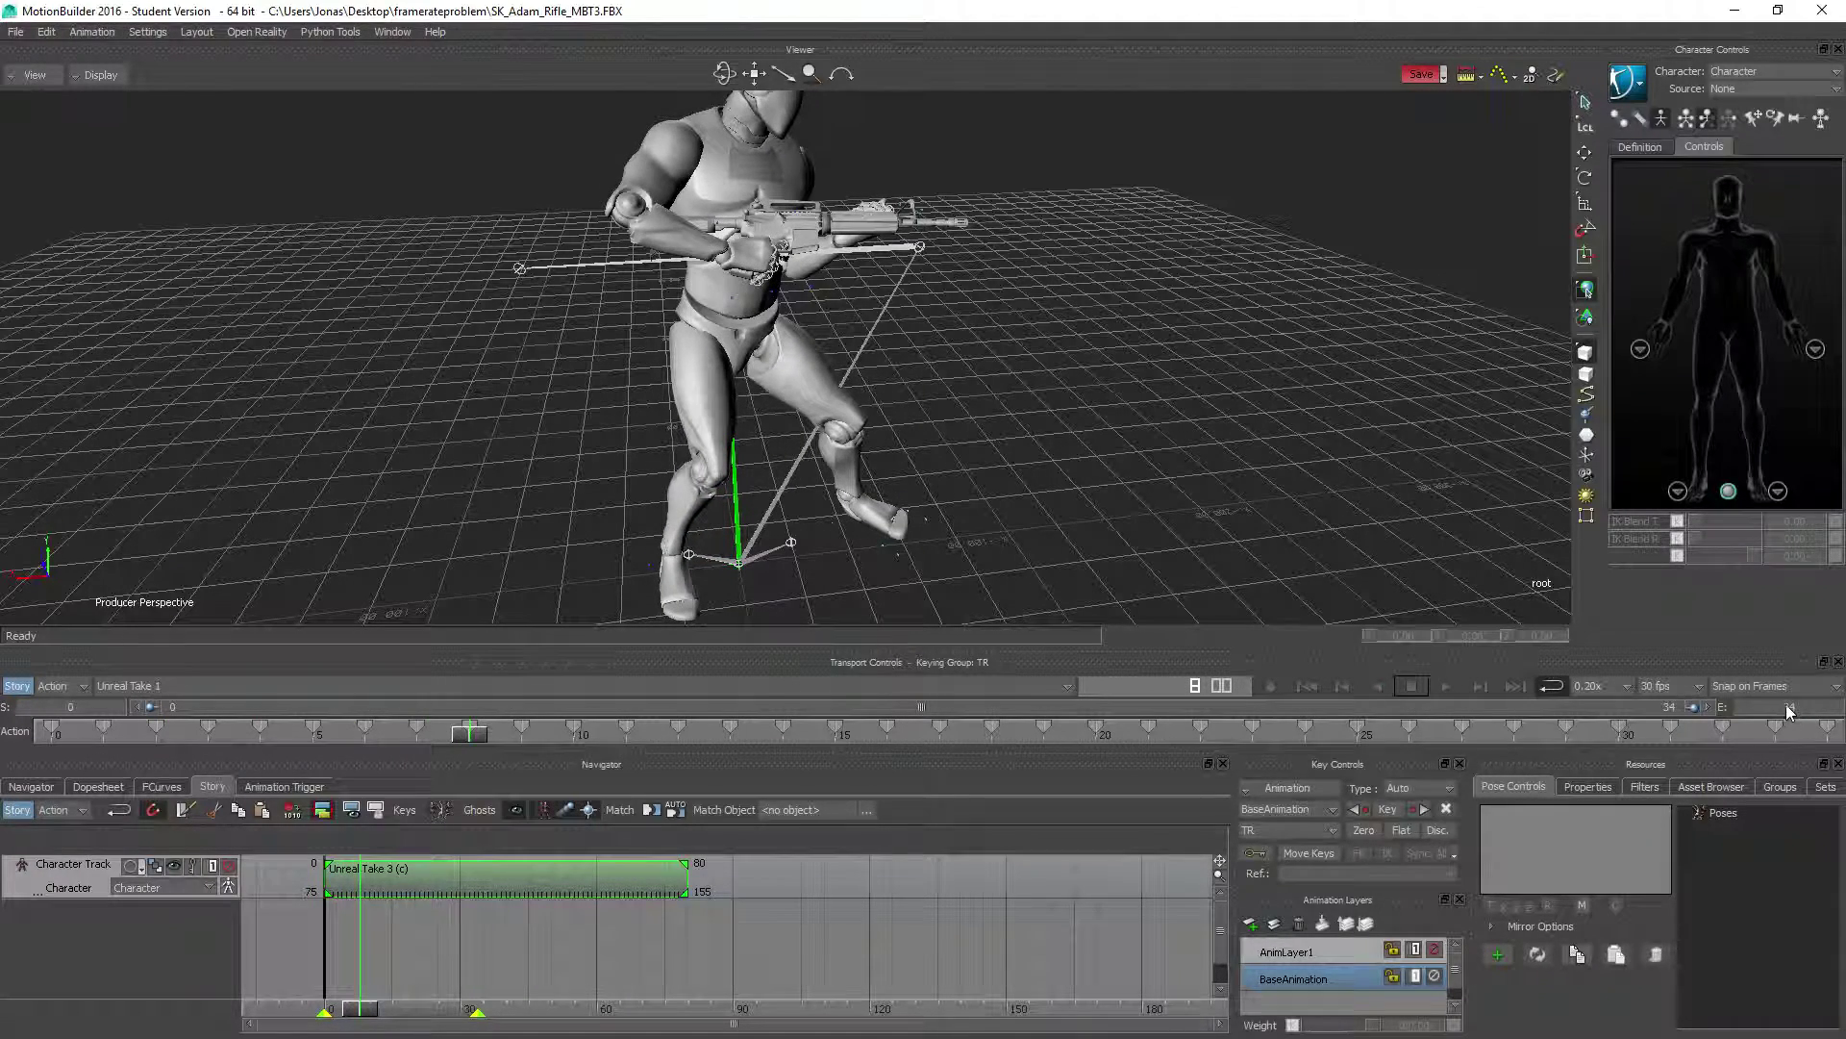
- Set the take's end frame to 50, scrub to frame 47 and play the longer range
{"action": "left_click", "coordinate": [1784, 707]}
{"action": "type", "text": "50"}
{"action": "key", "text": "Return"}
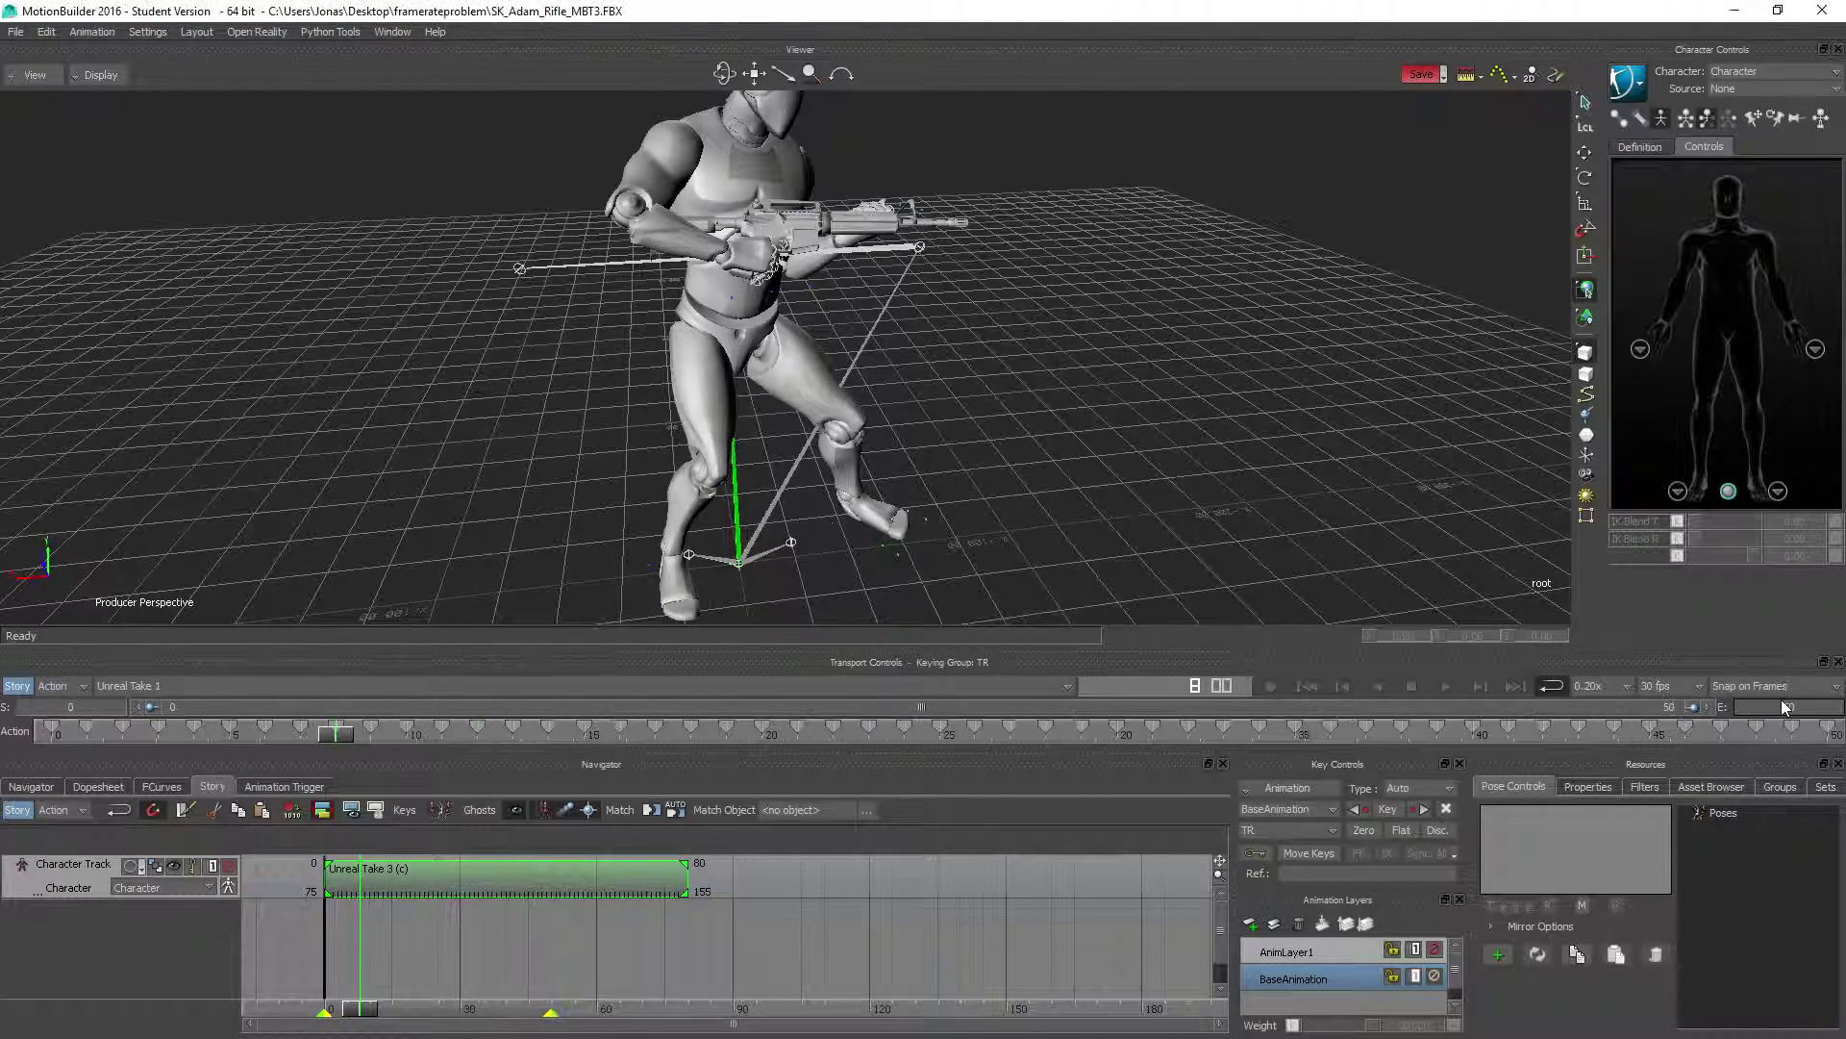
{"action": "left_click_drag", "start_coordinate": [367, 1013], "coordinate": [537, 1009]}
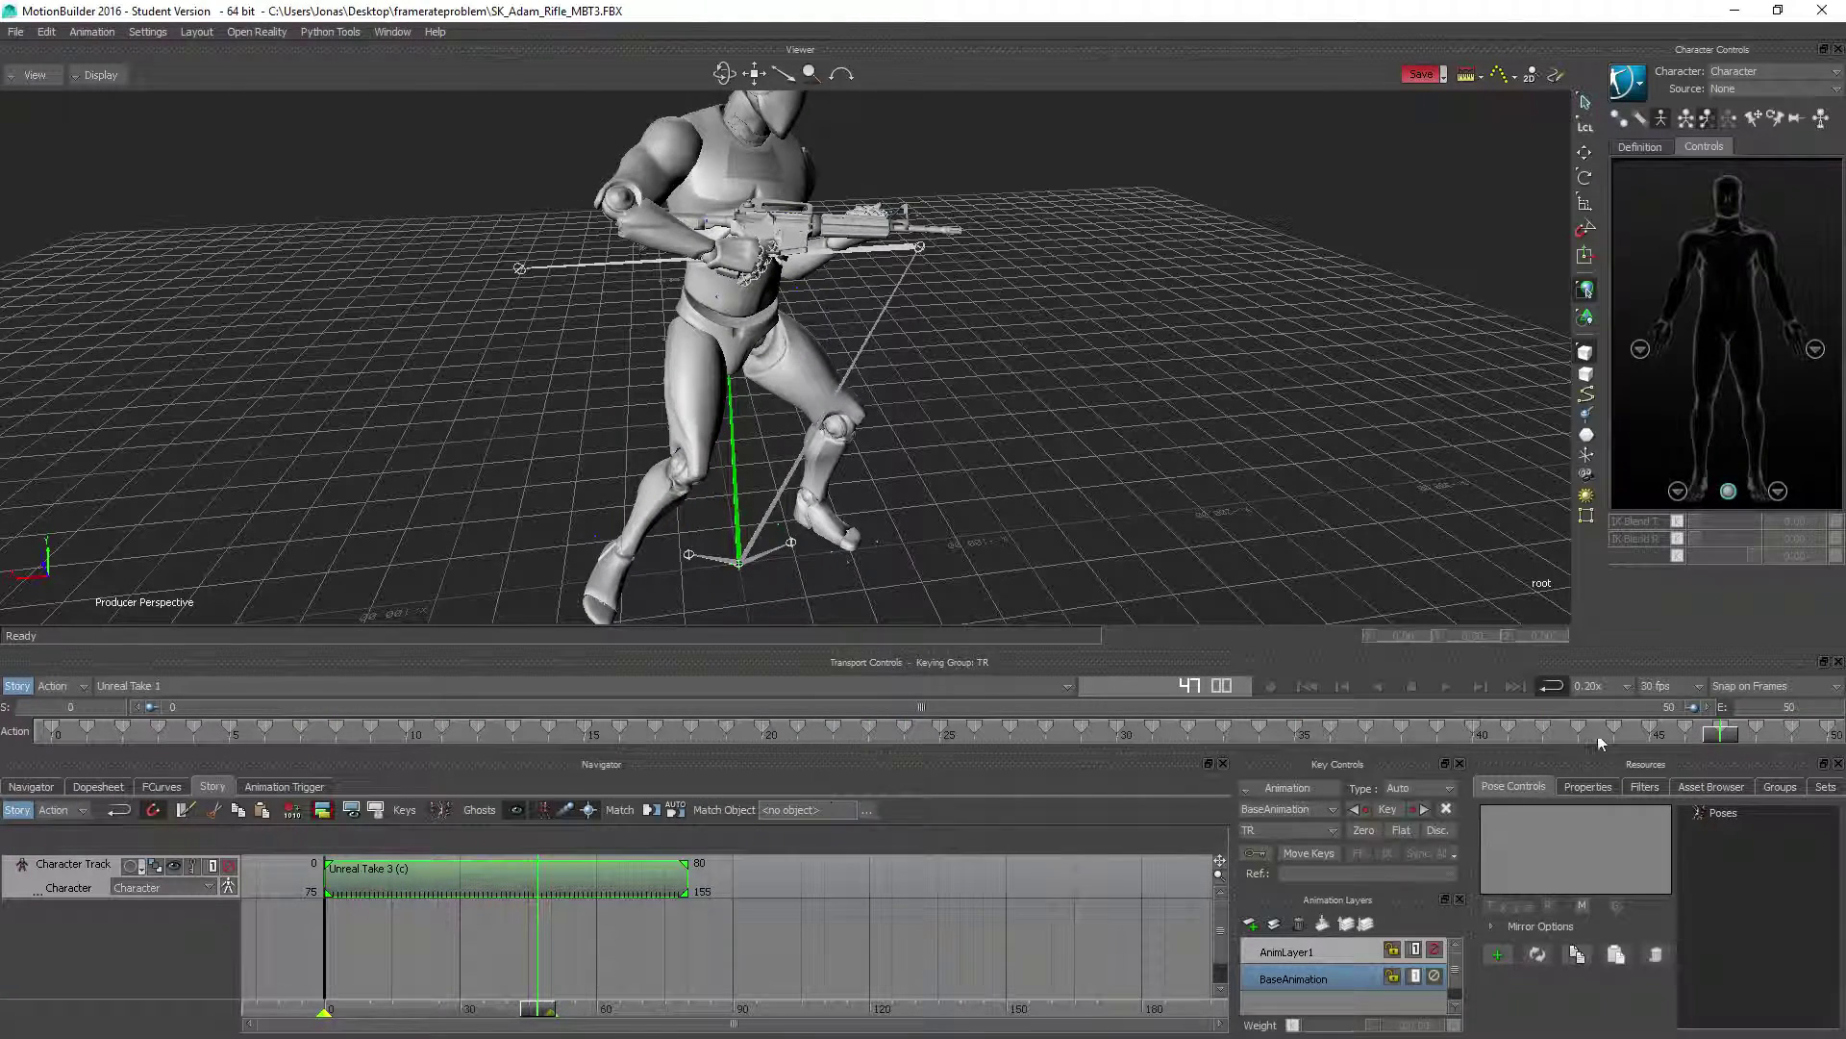
{"action": "left_click", "coordinate": [1447, 685]}
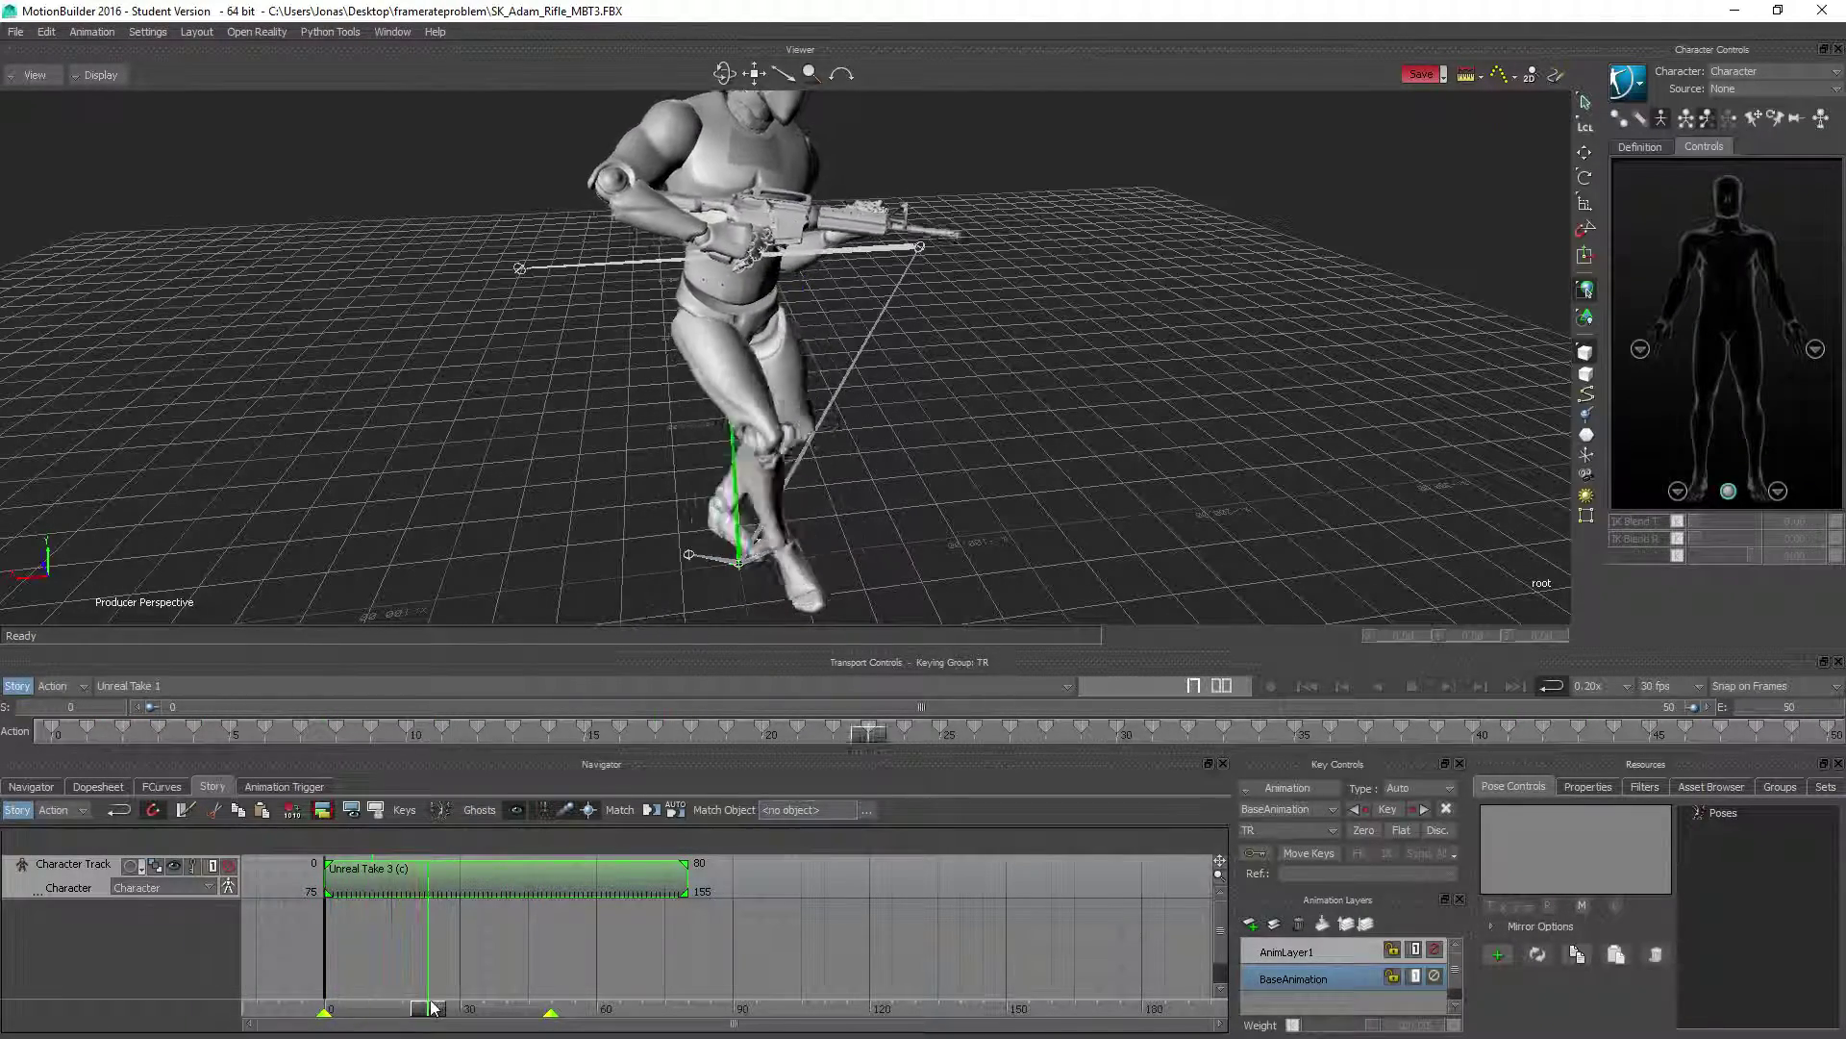
- Set the take's end frame to 34 and split the Unreal Take 3 clip at frame 34 with the Razor
{"action": "left_click", "coordinate": [343, 1006]}
{"action": "double_click", "coordinate": [1818, 706]}
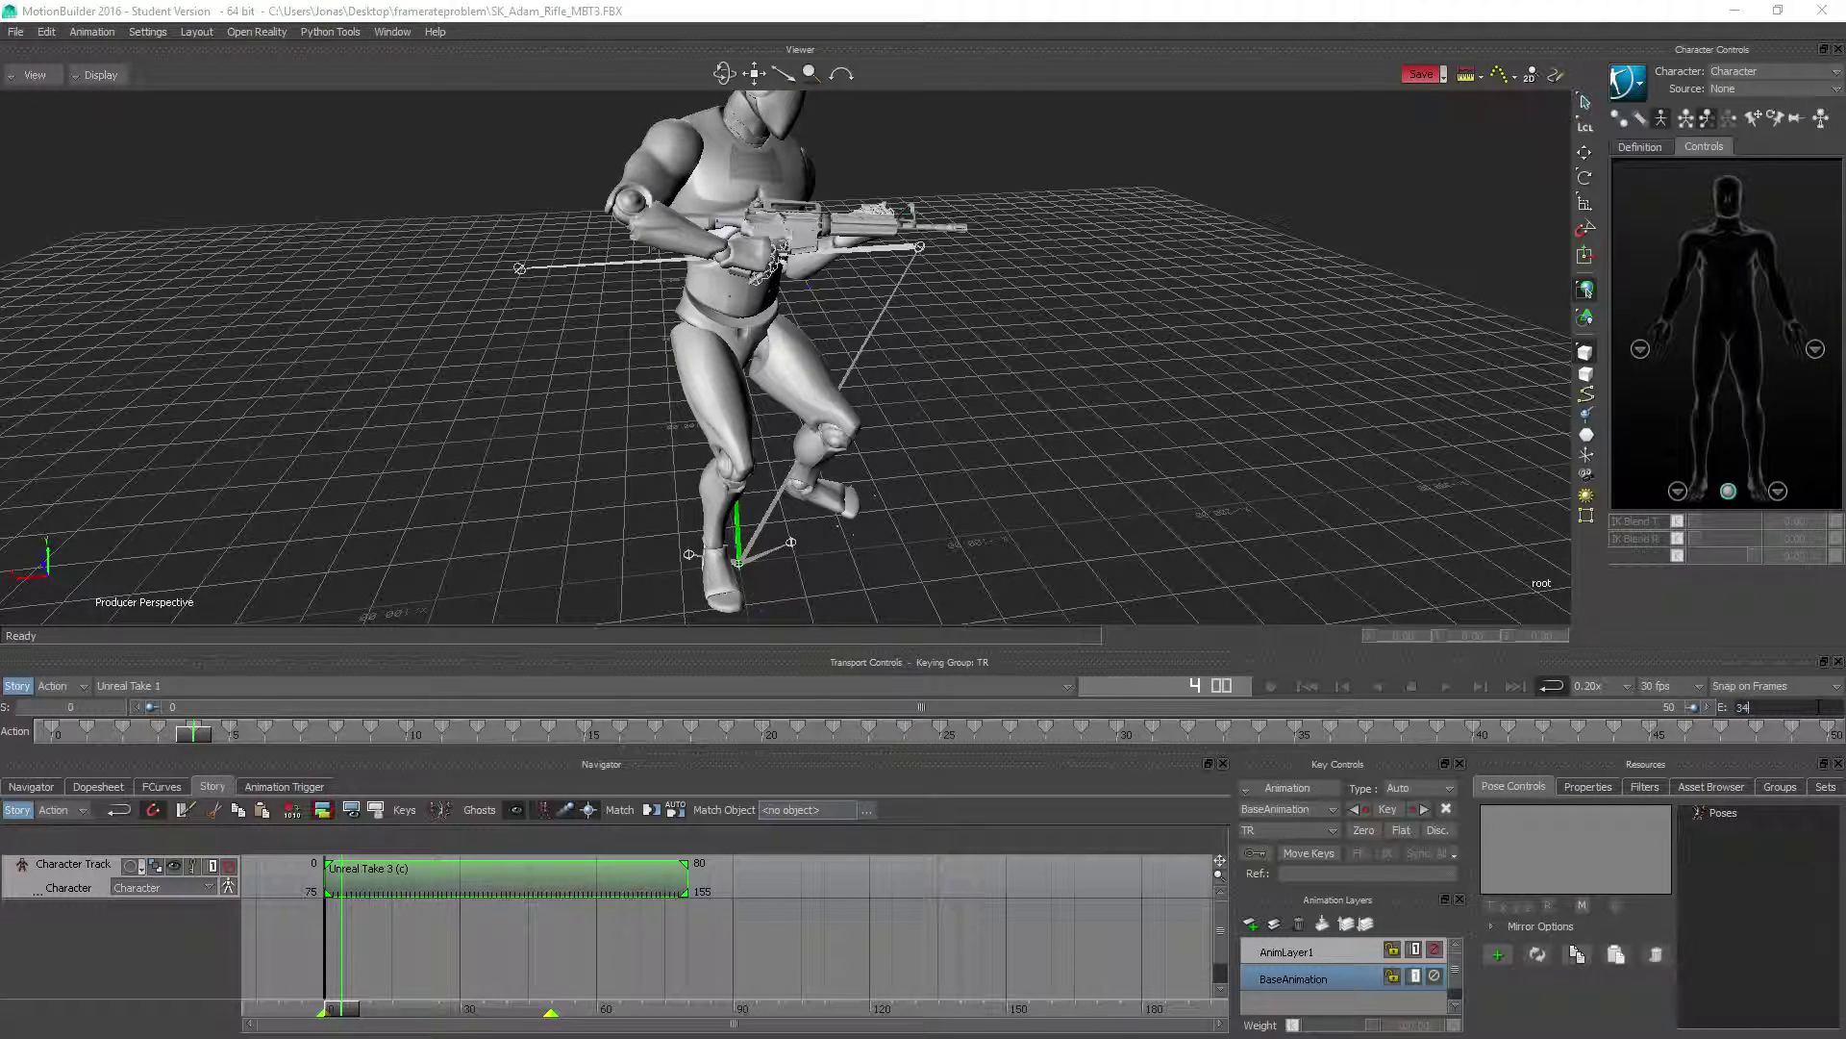
{"action": "type", "text": "34"}
{"action": "key", "text": "Return"}
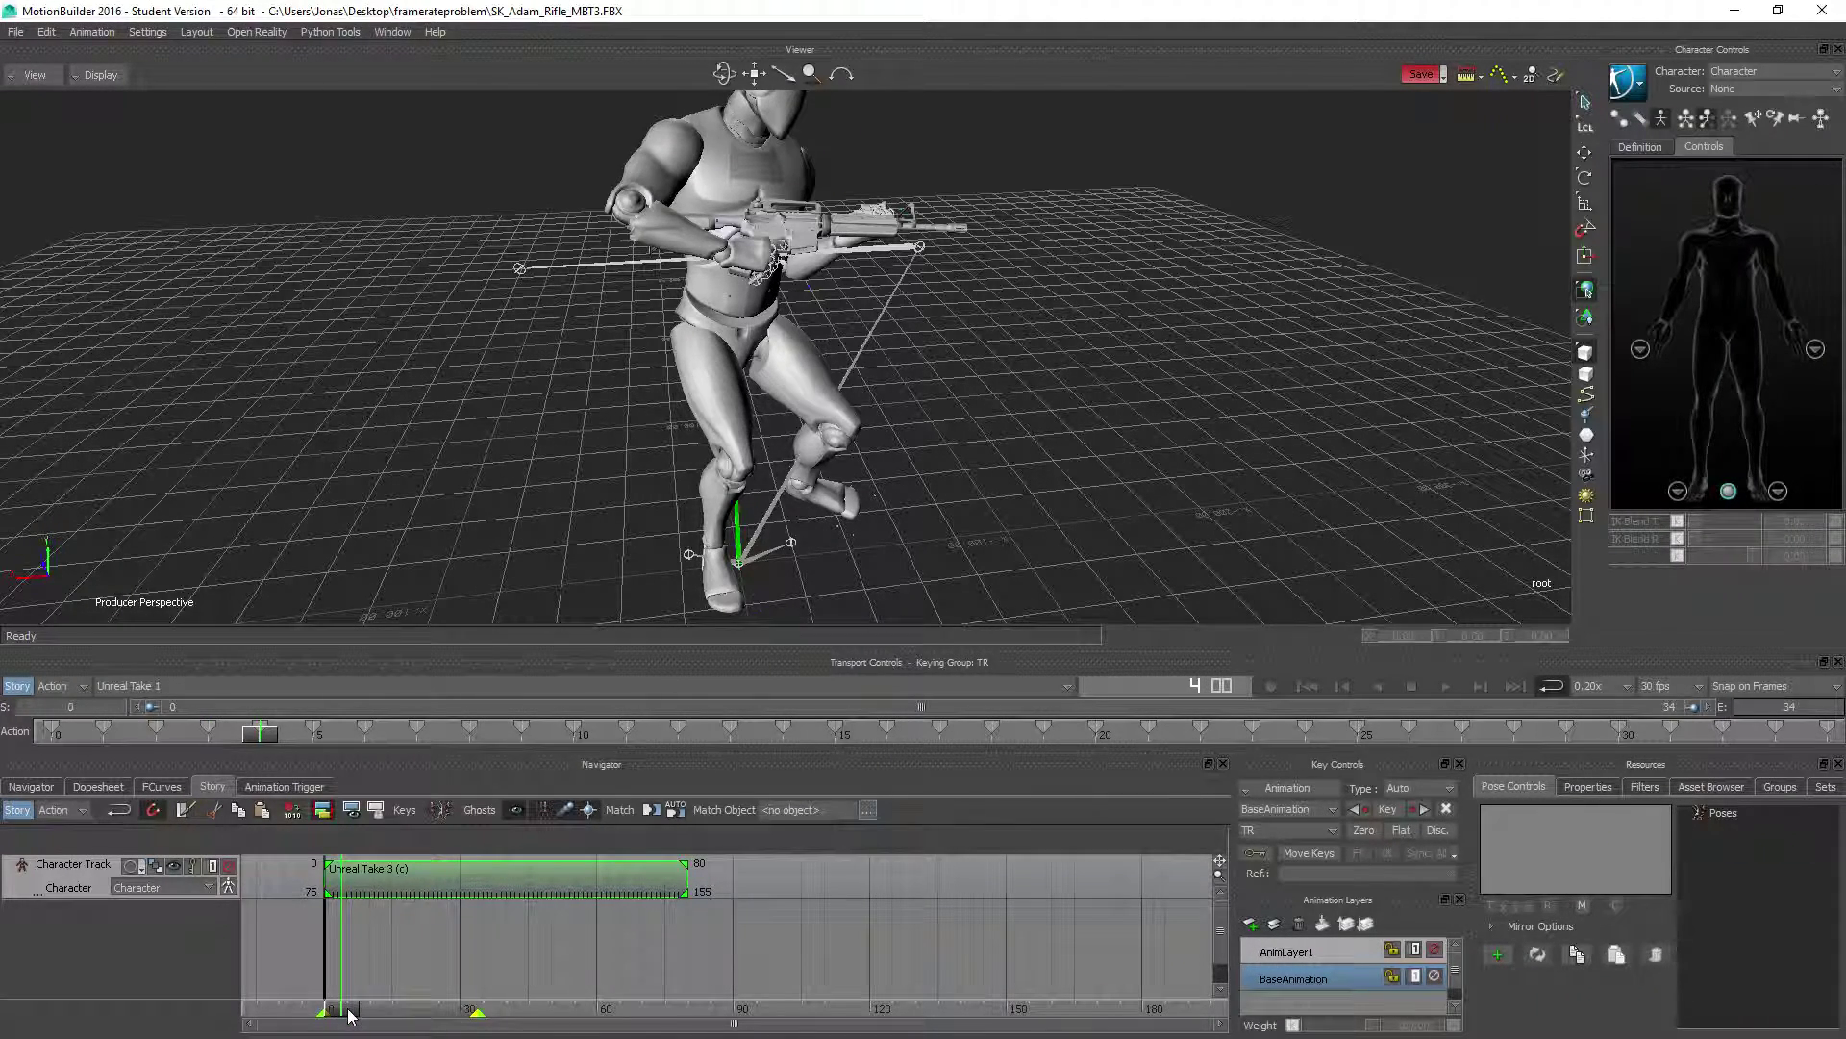
{"action": "left_click_drag", "start_coordinate": [344, 1007], "coordinate": [478, 1010]}
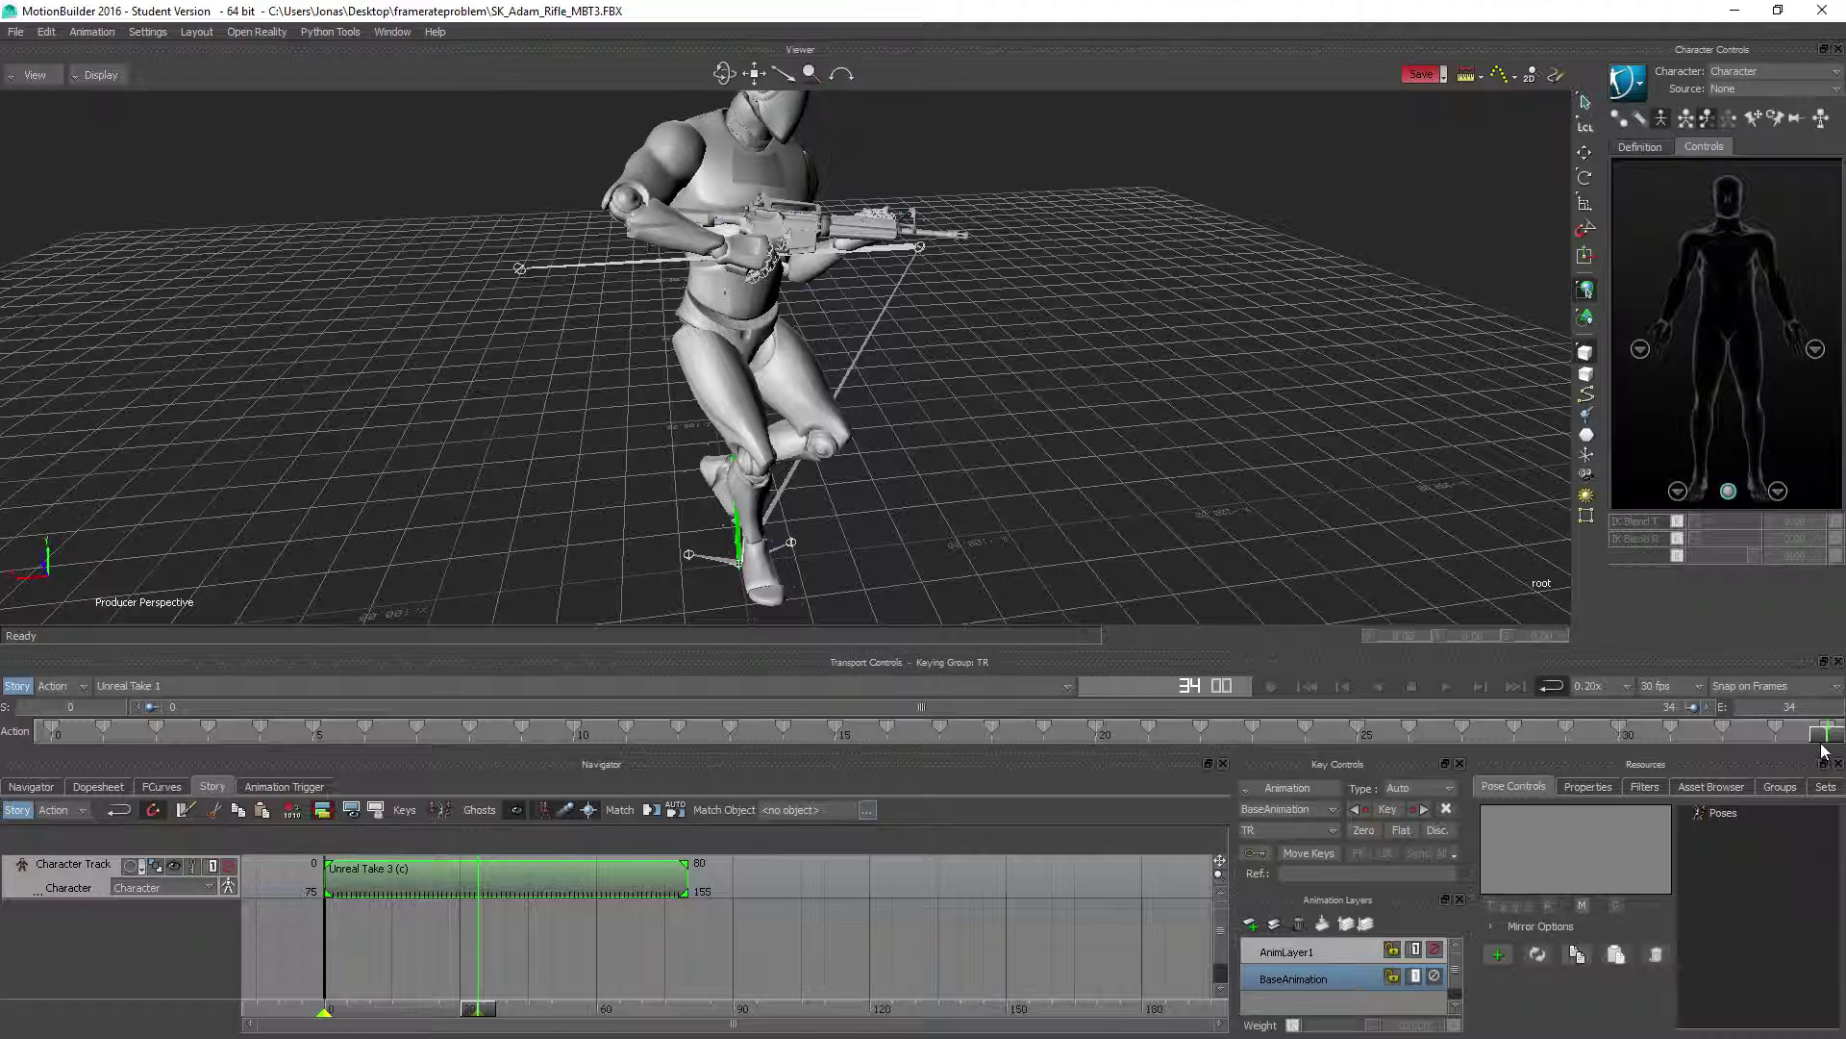
{"action": "left_click", "coordinate": [183, 812]}
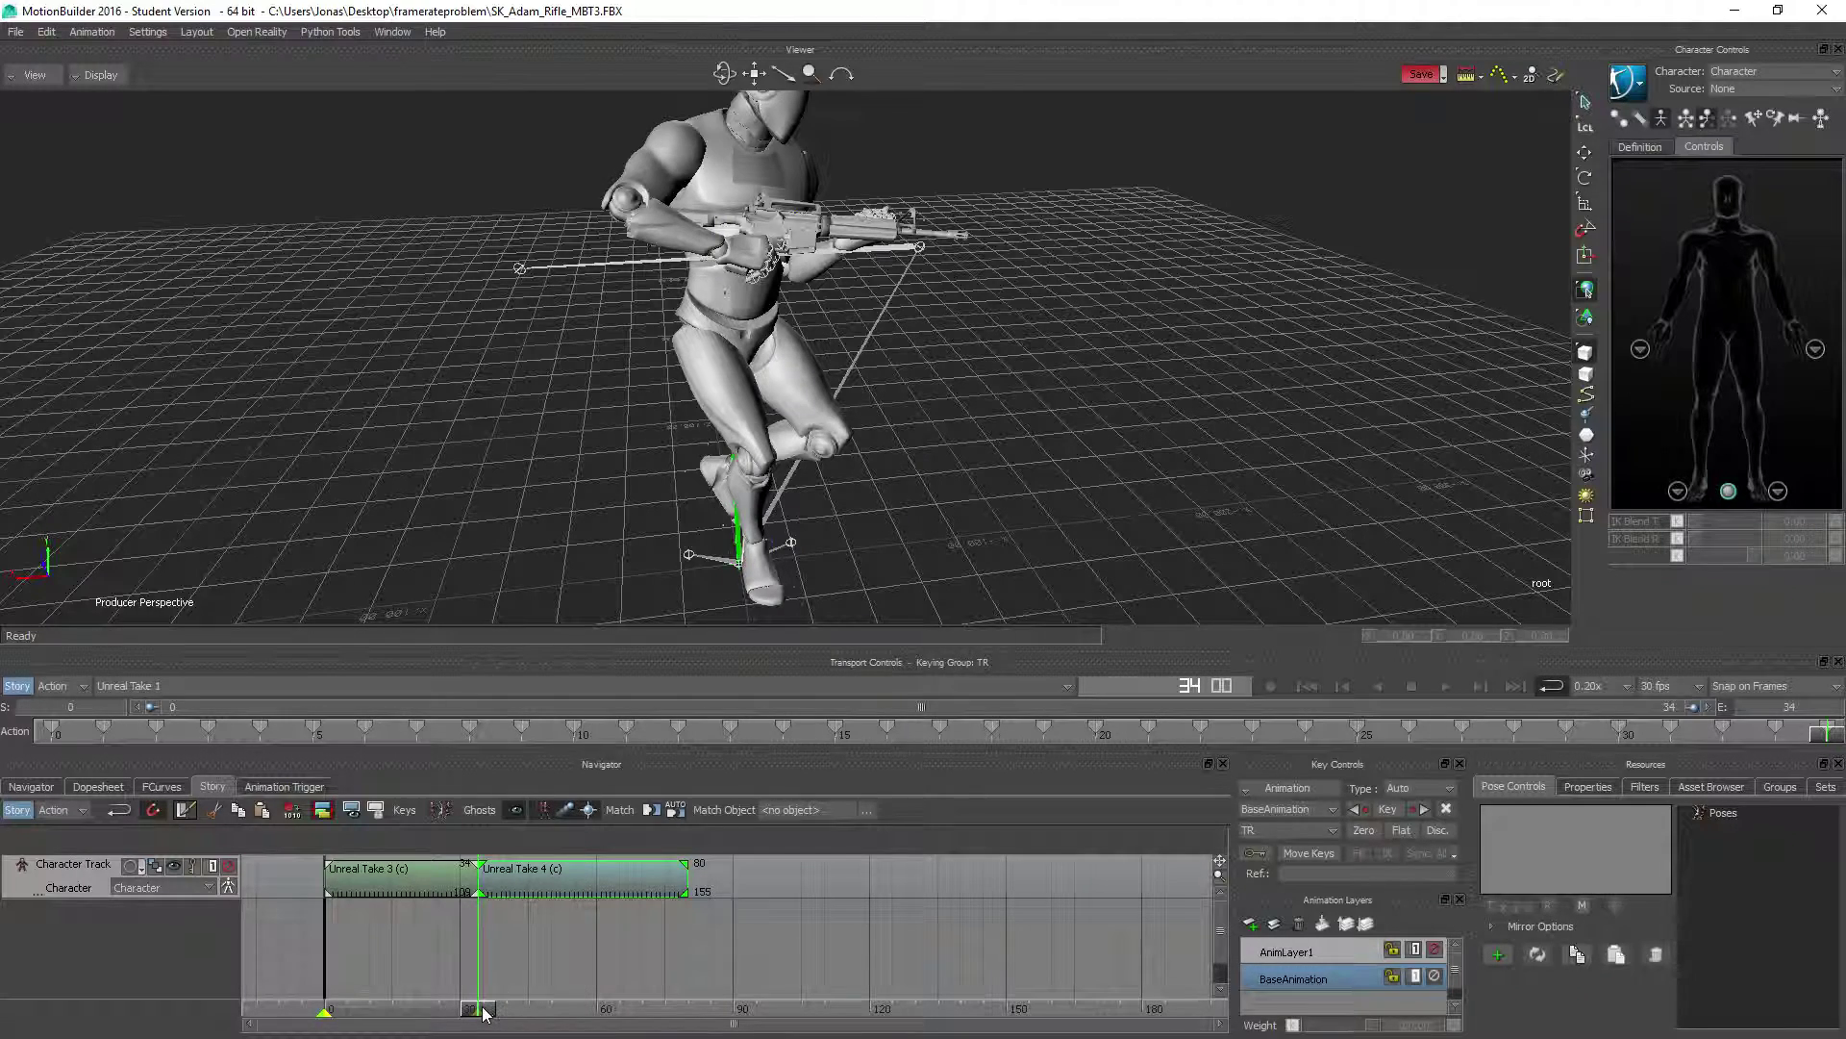
- Split the clip again at frame 44 and move the frame 34–44 section to frame 0, overlapping the first clip as a blend
{"action": "left_click_drag", "start_coordinate": [484, 1013], "coordinate": [528, 1009]}
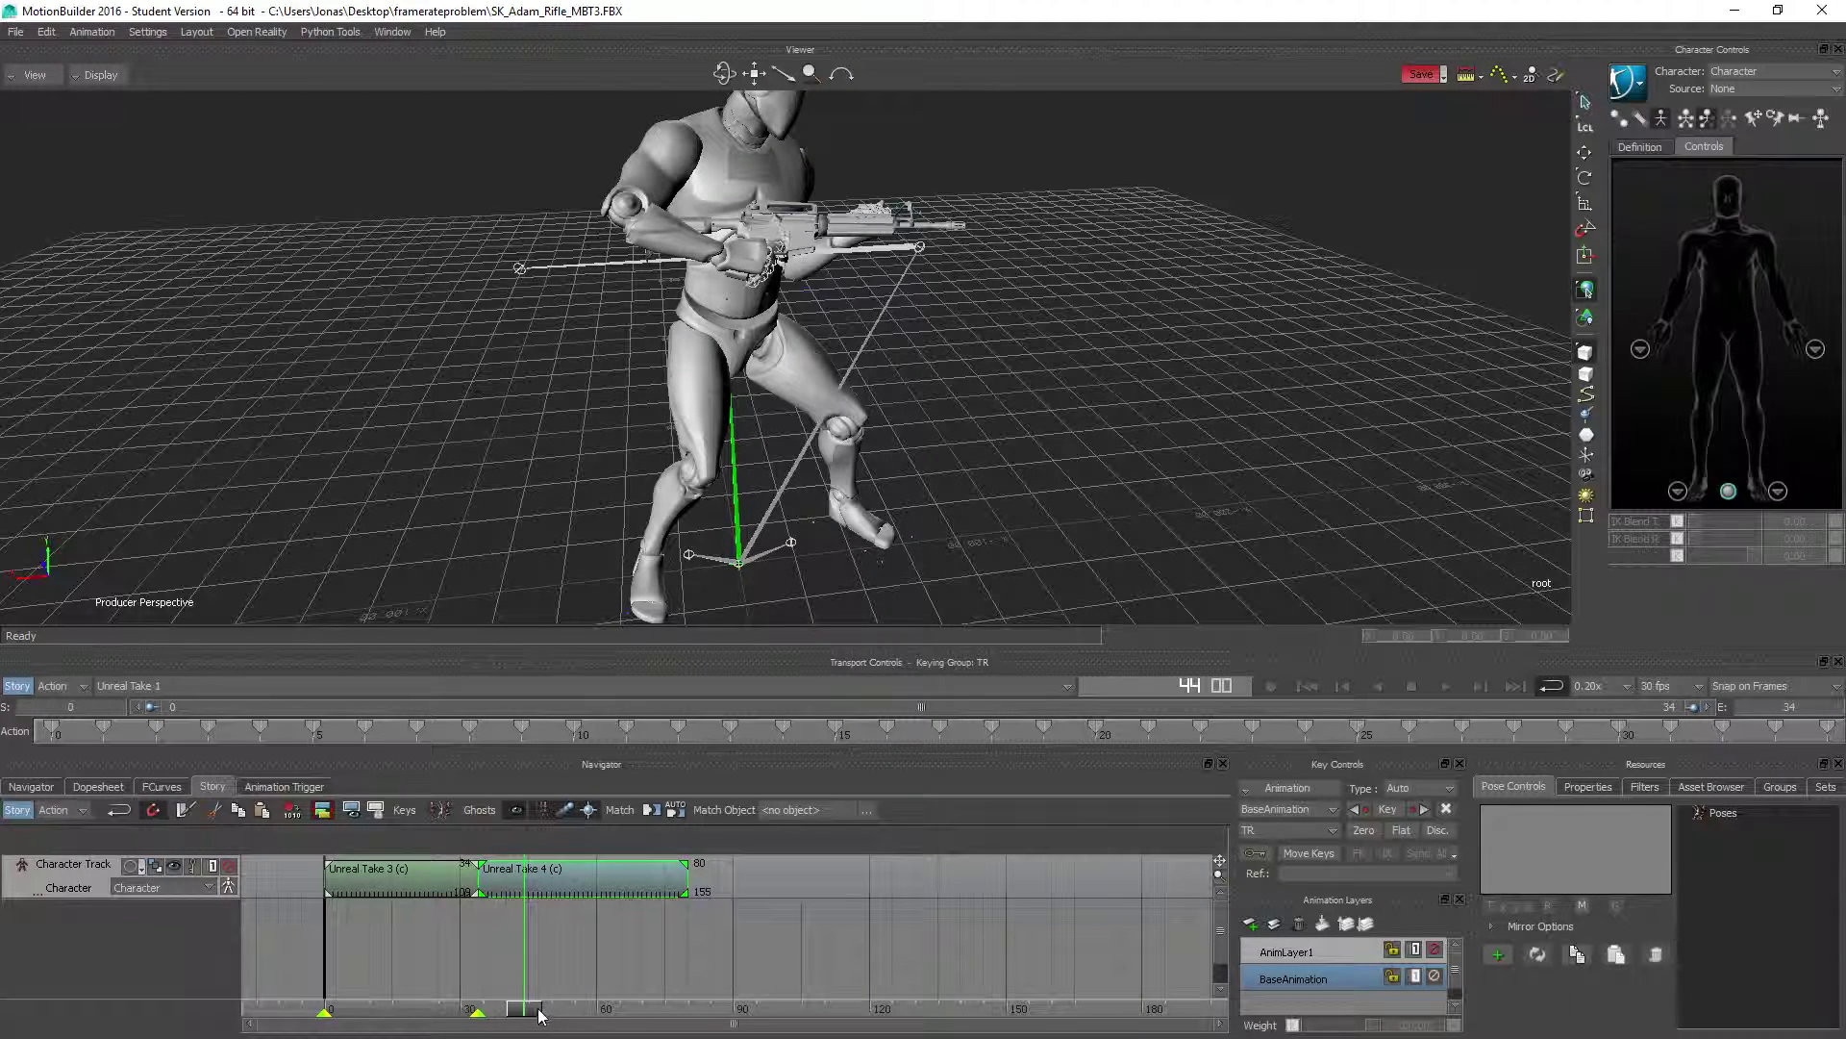
{"action": "left_click", "coordinate": [184, 810]}
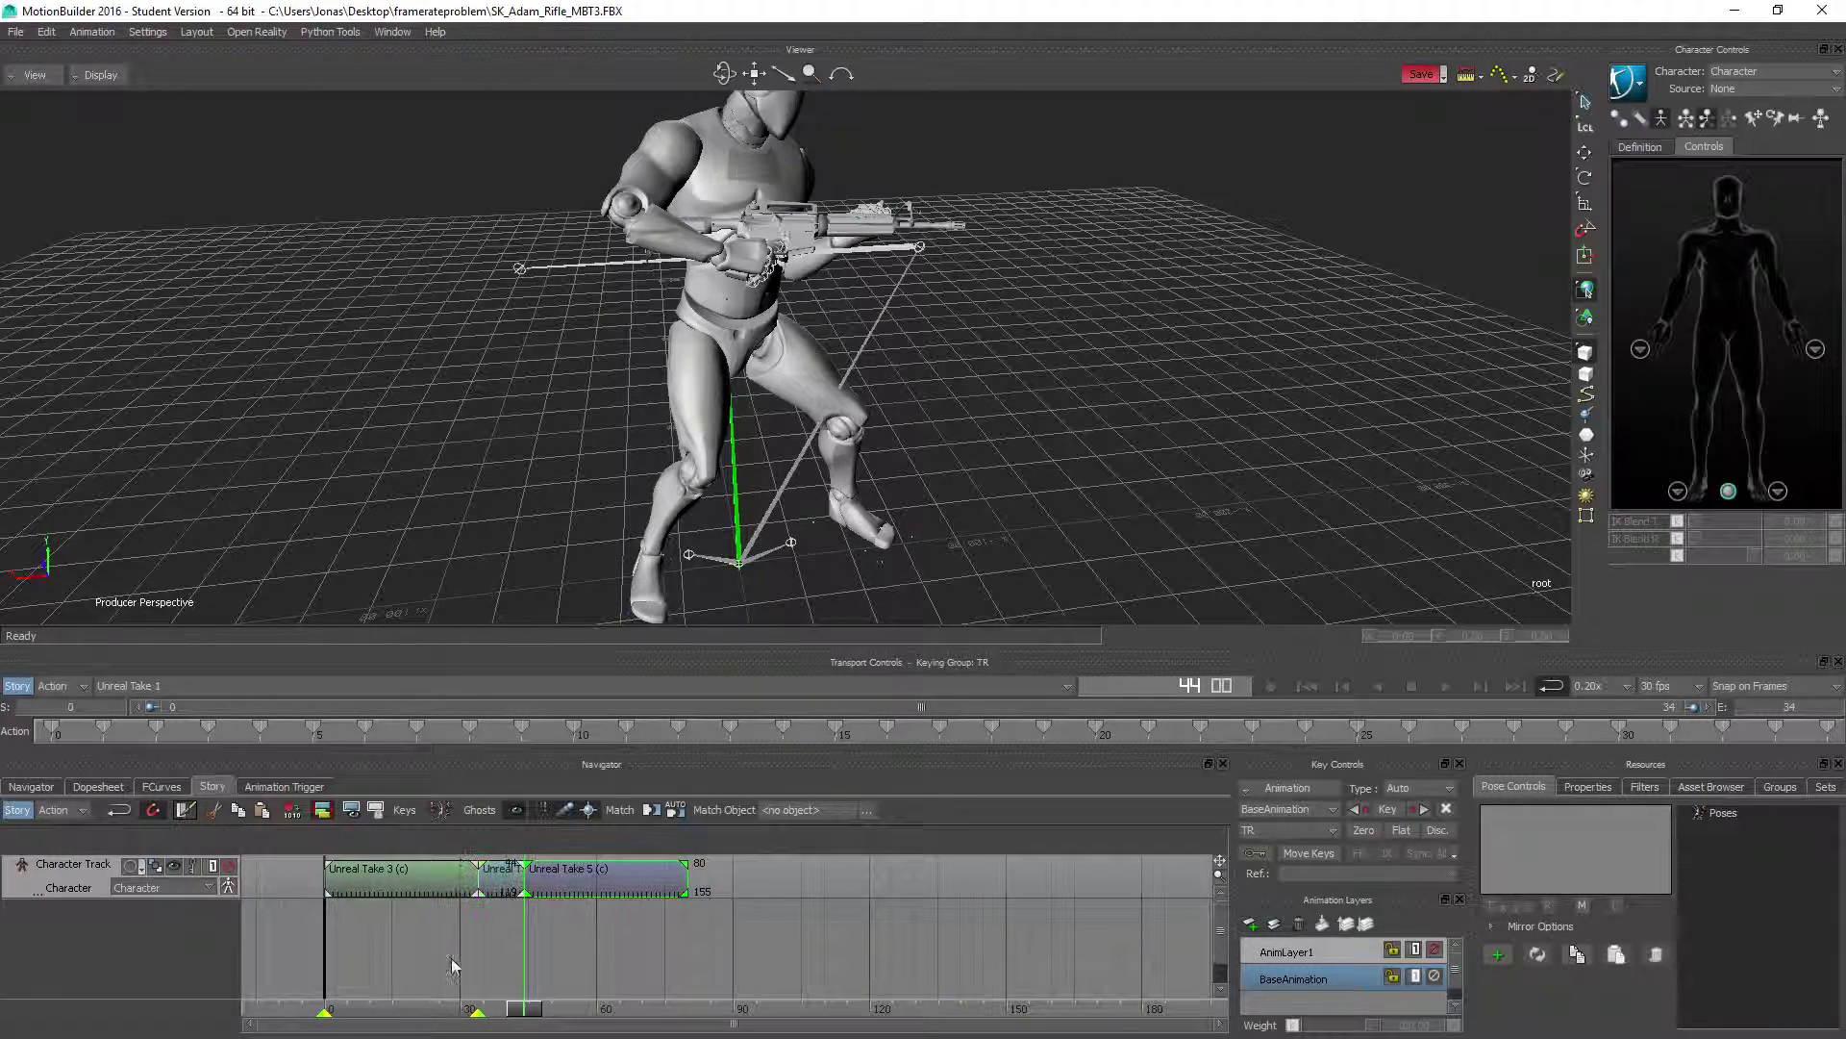
{"action": "left_click", "coordinate": [499, 886]}
{"action": "left_click_drag", "start_coordinate": [499, 886], "coordinate": [366, 894]}
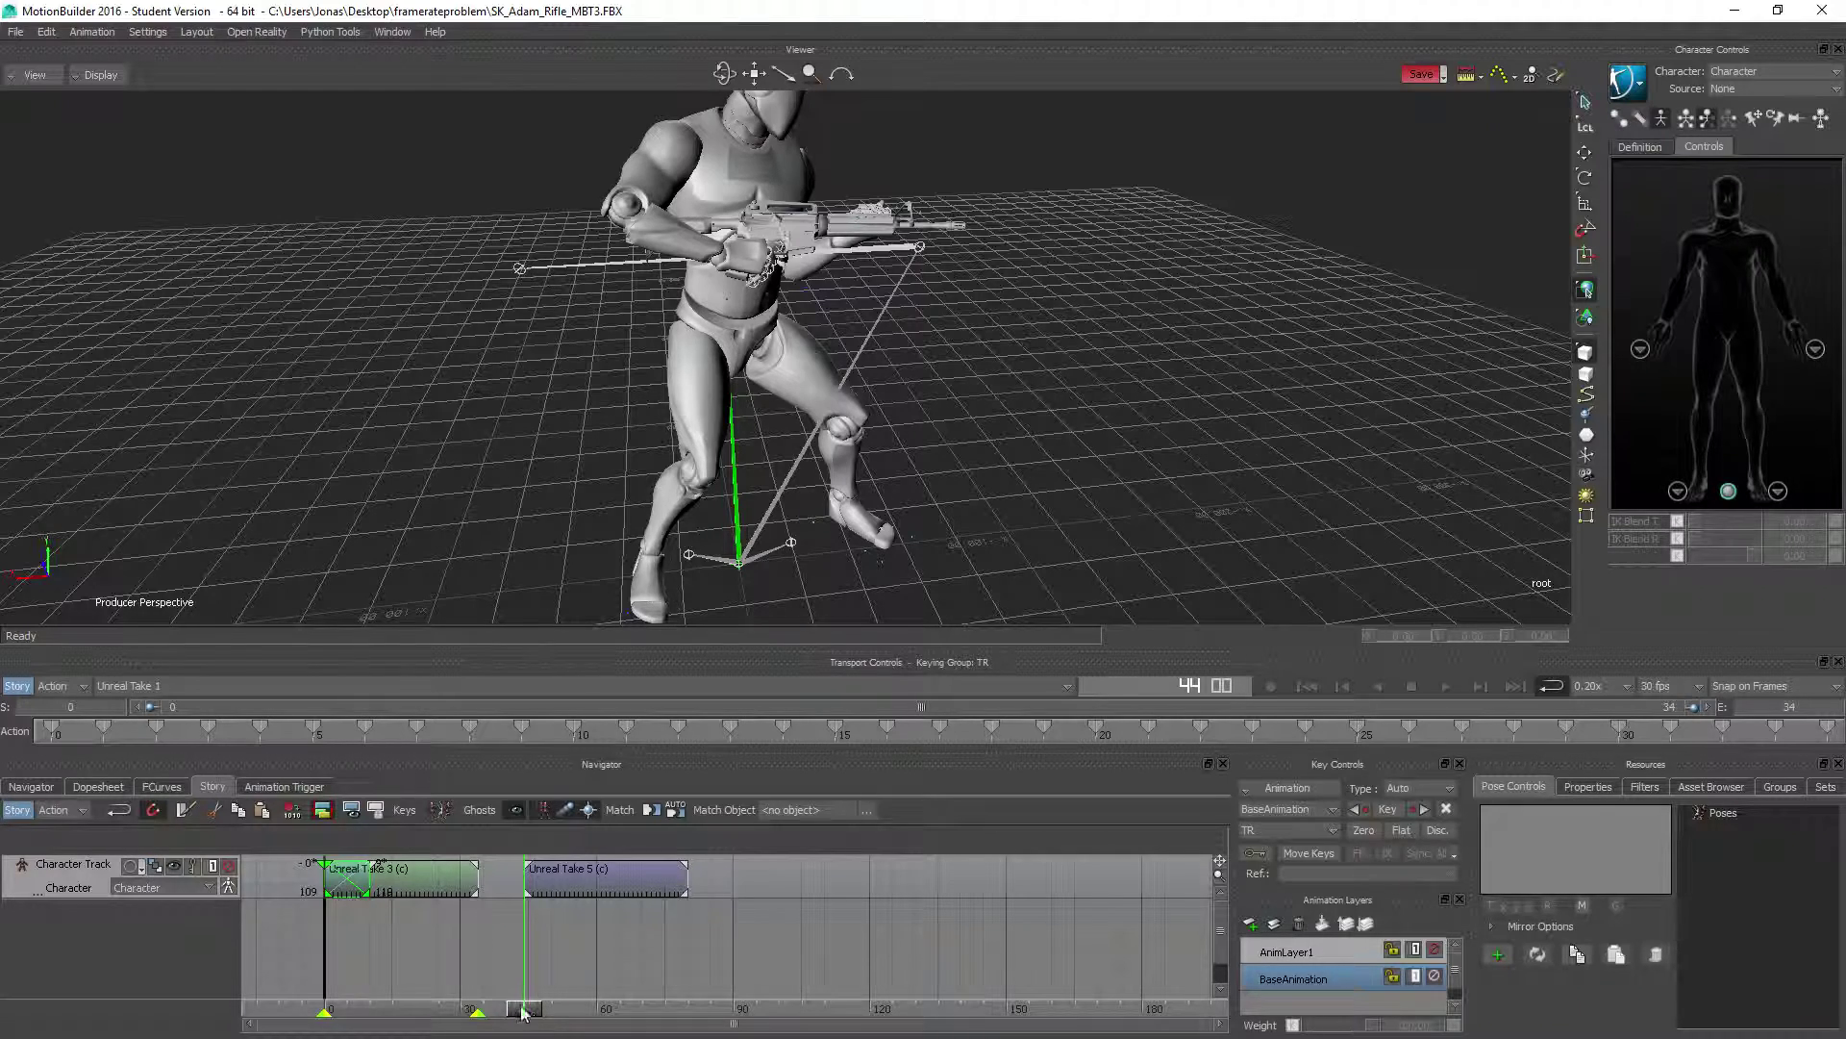
- Play the blended clips from frame 0 and examine the leg motion up close across the overlap
{"action": "left_click_drag", "start_coordinate": [528, 1017], "coordinate": [325, 1000]}
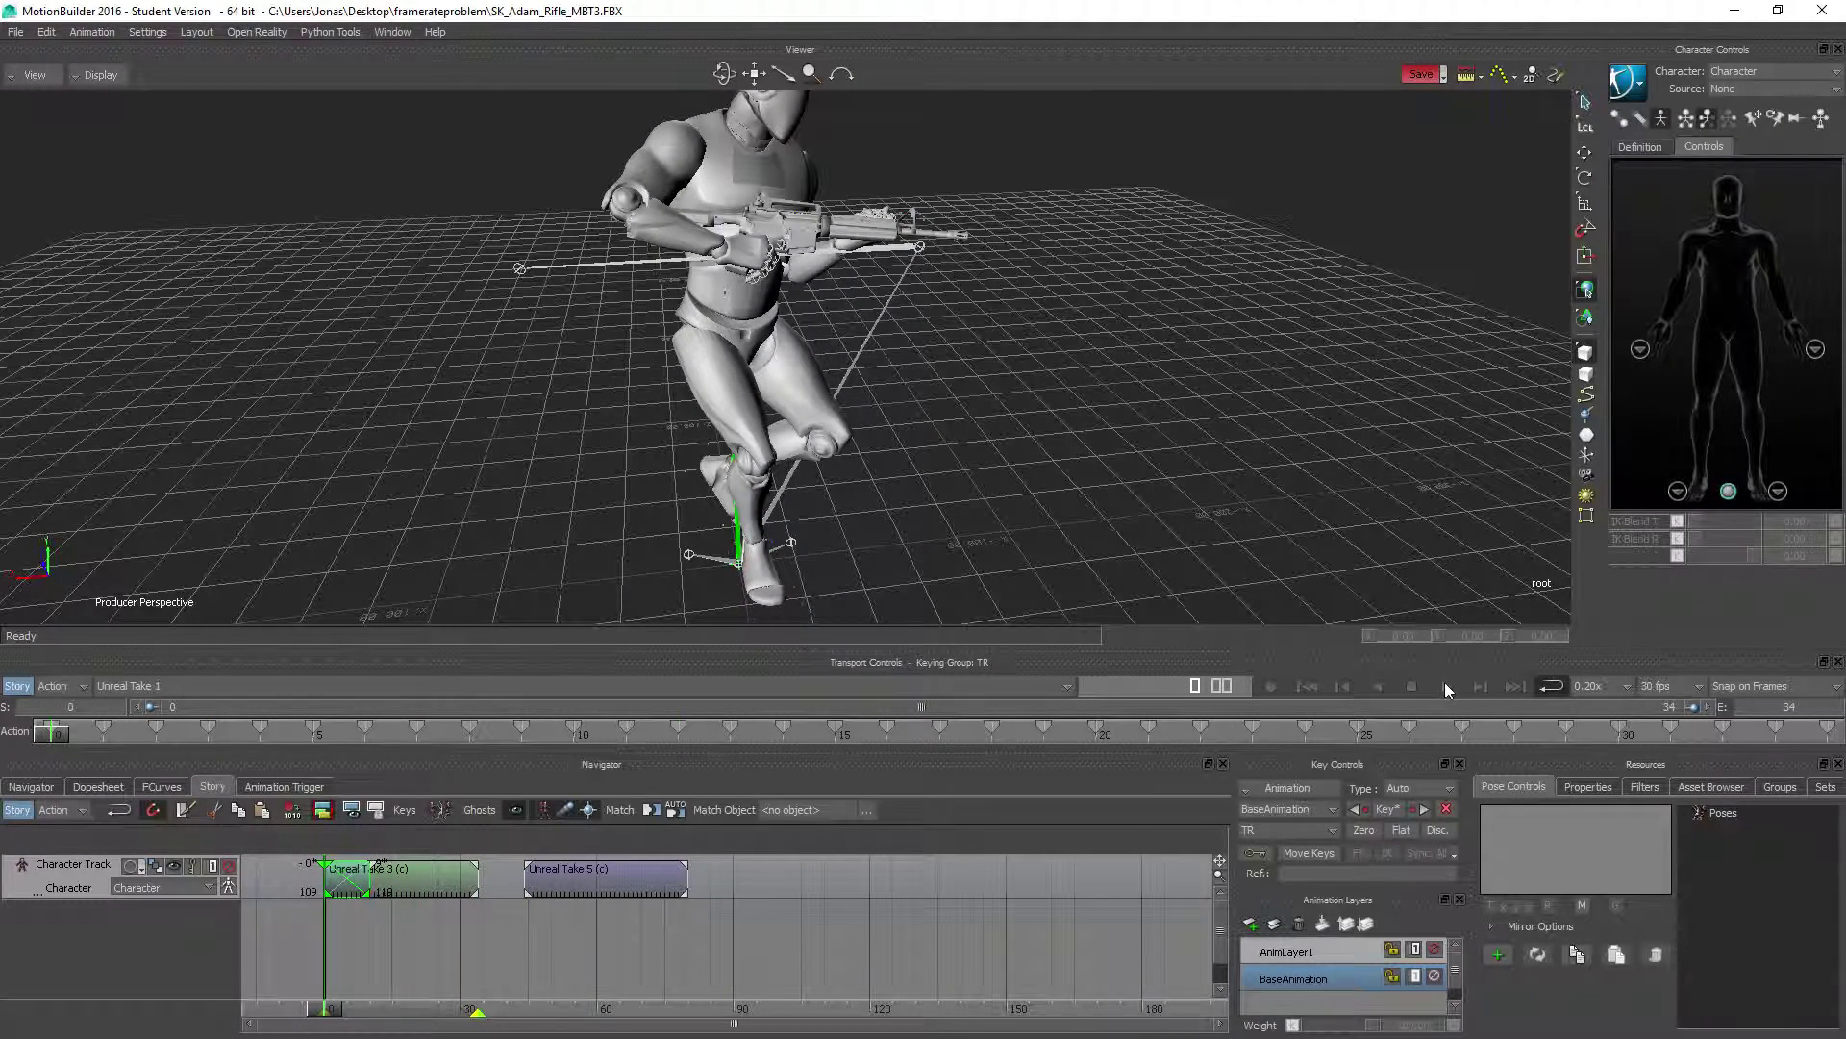
{"action": "left_click", "coordinate": [1445, 686]}
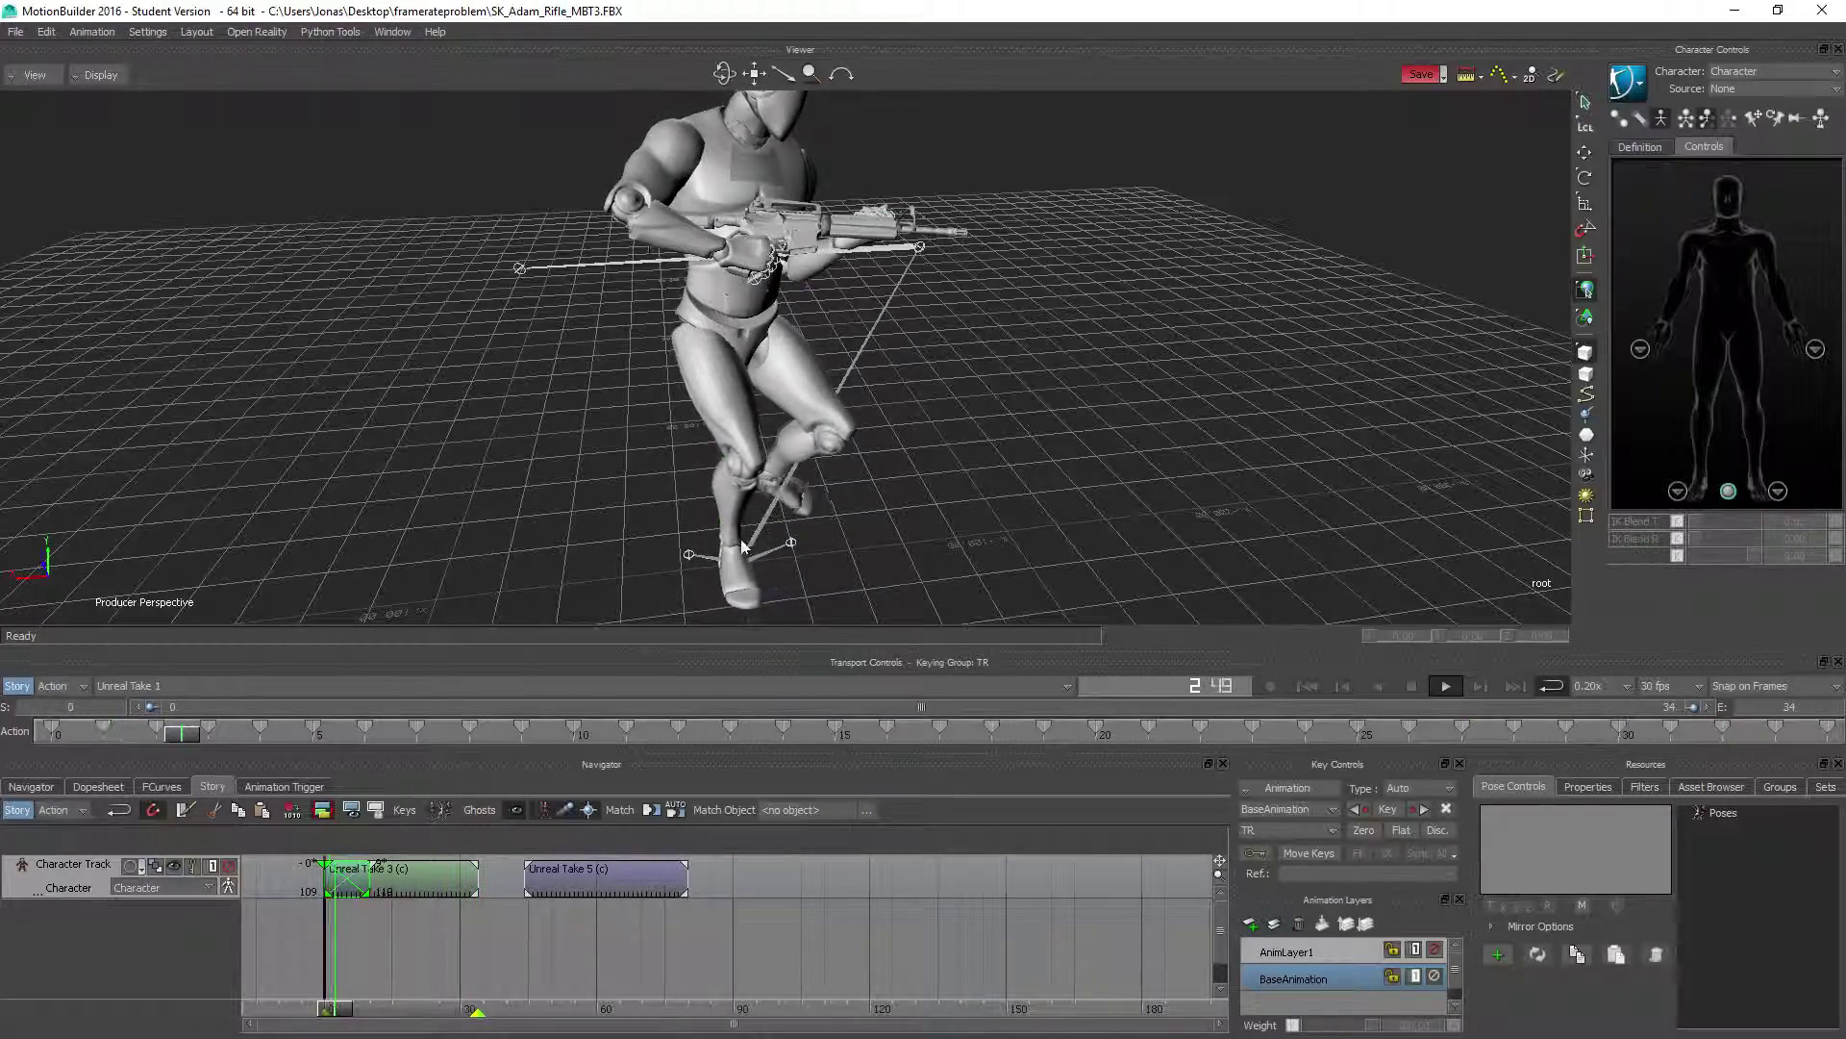
{"action": "scroll", "coordinate": [753, 530], "scroll_direction": "up", "scroll_amount": 5}
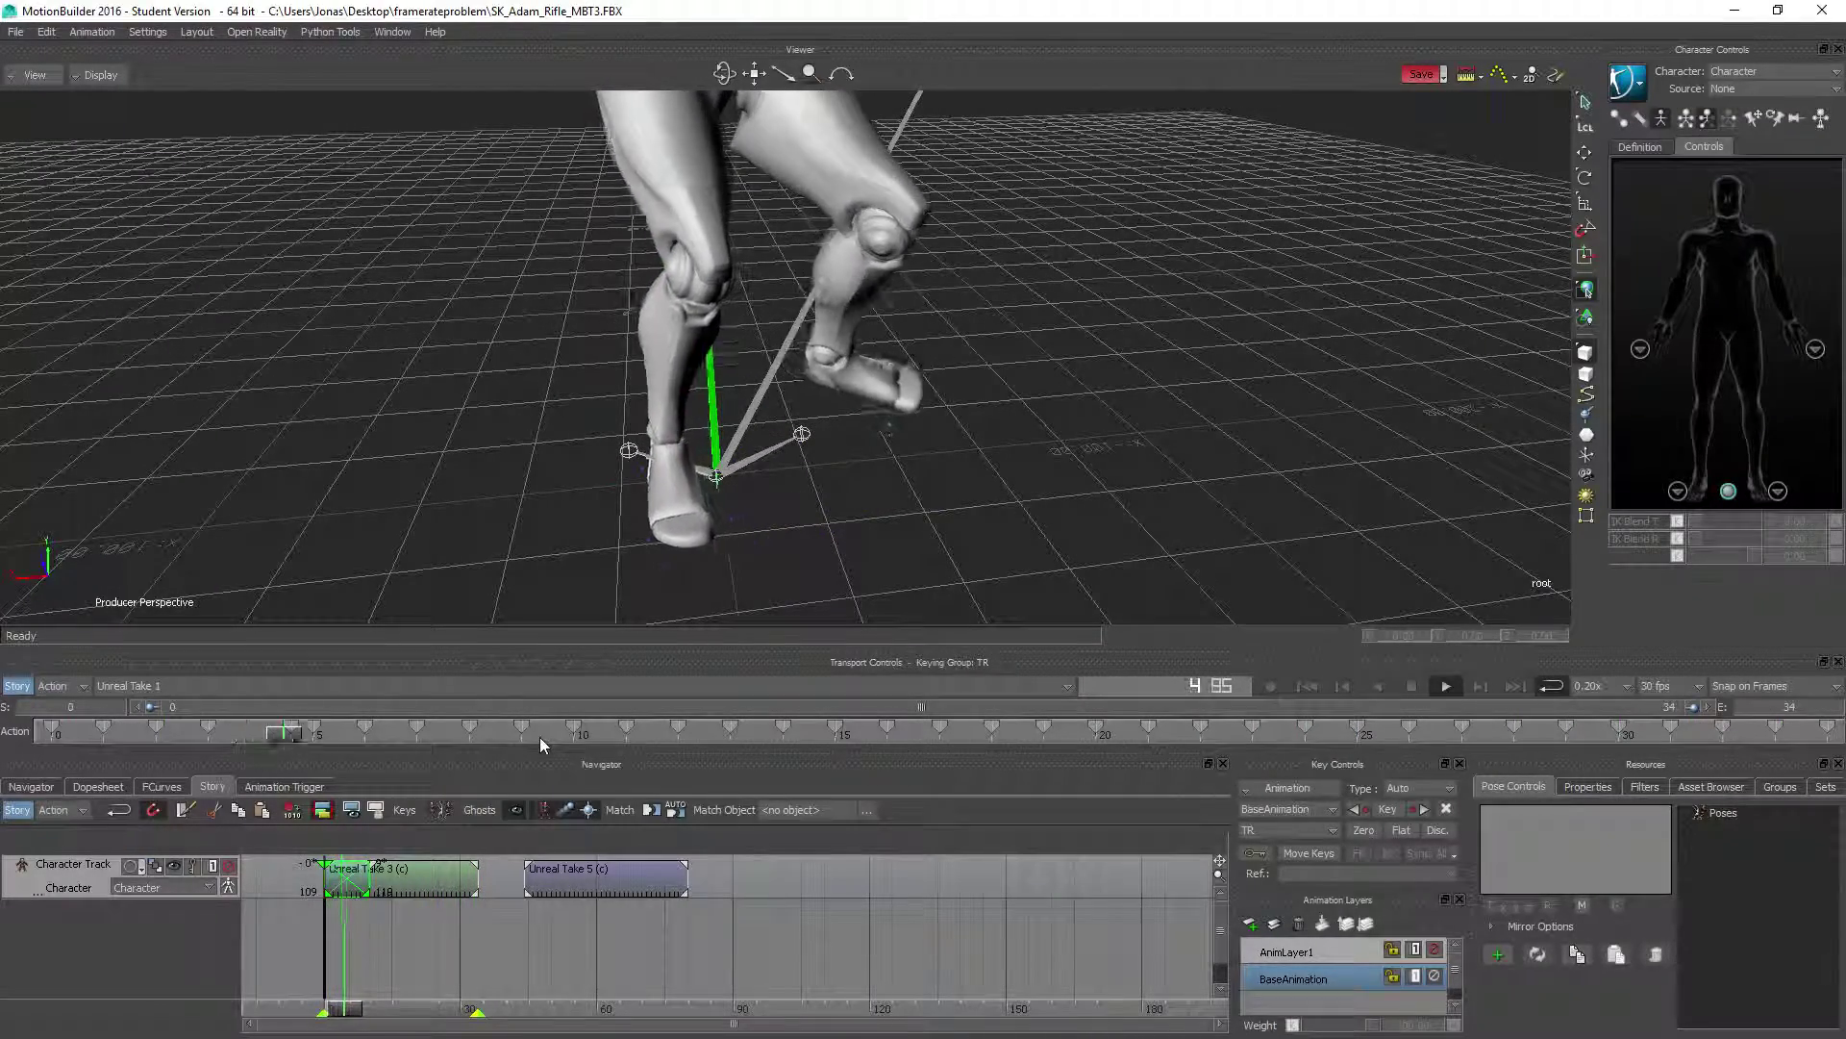
{"action": "left_click", "coordinate": [1411, 686]}
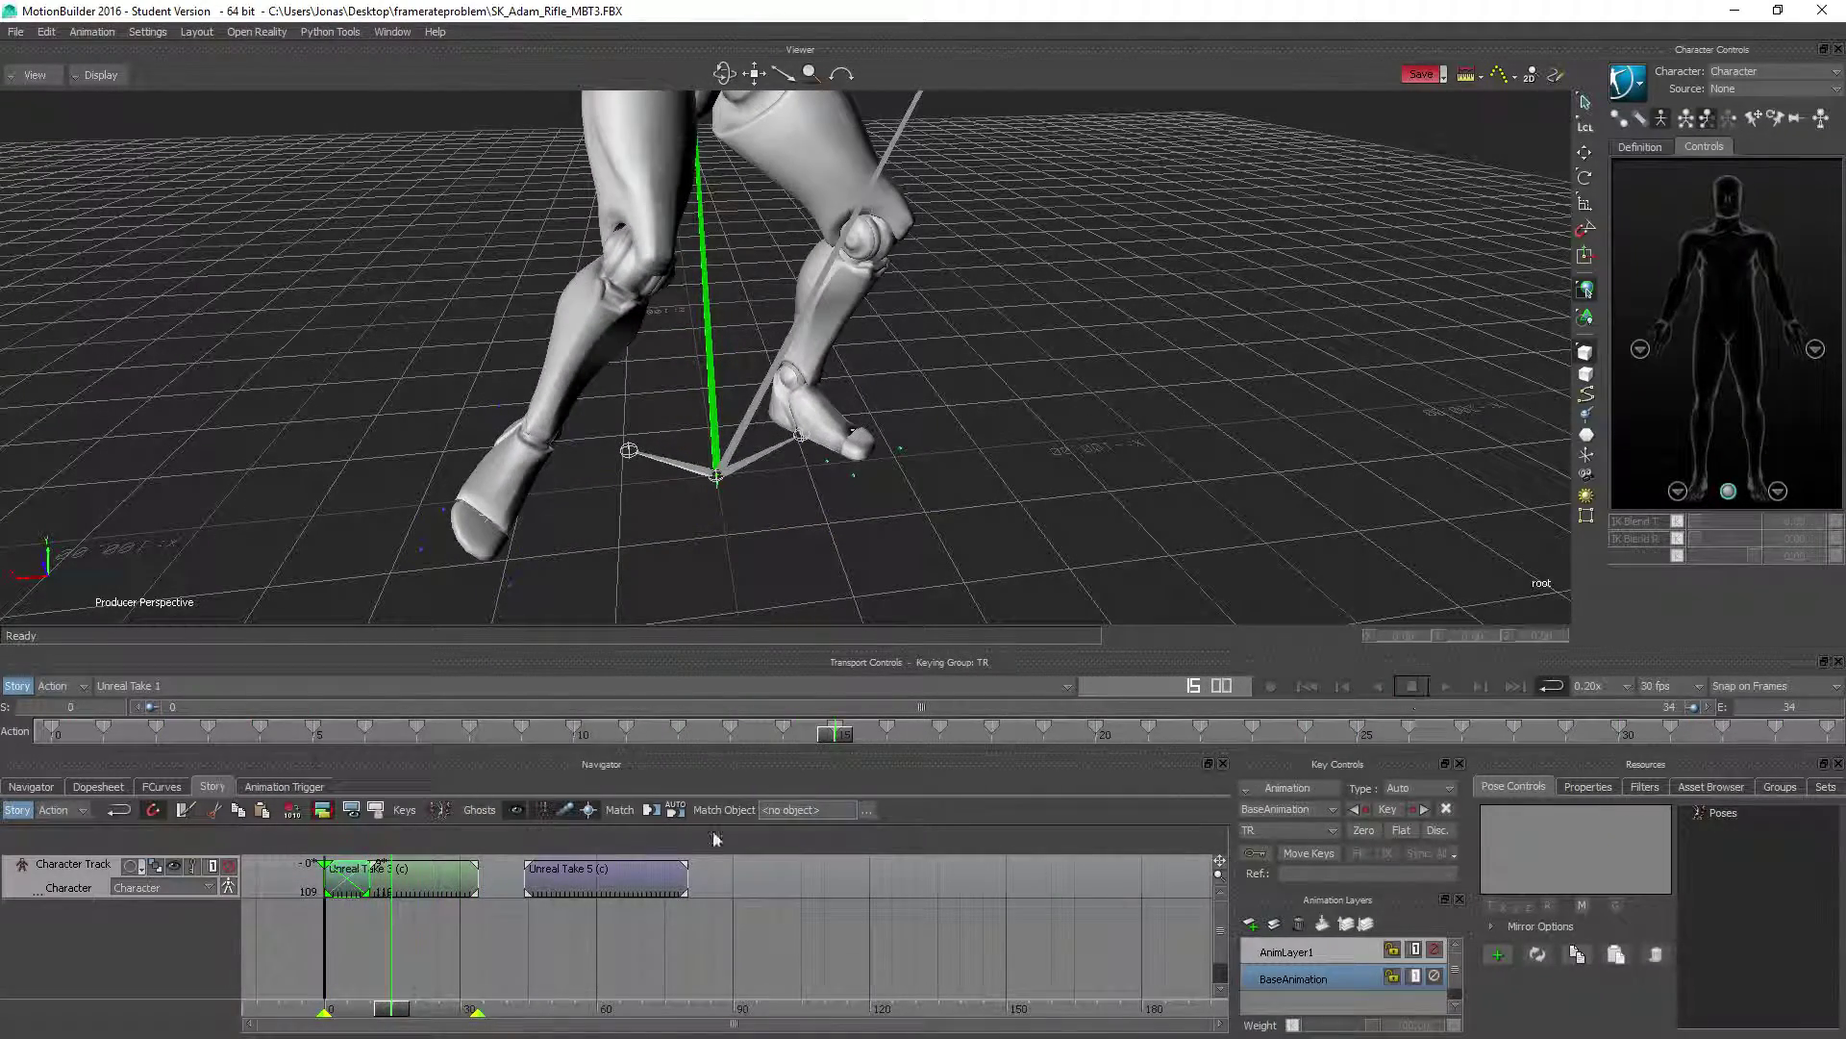
- Delete the leftover Unreal Take 5 clip and plot the whole scene to the current take
{"action": "key", "text": "Delete"}
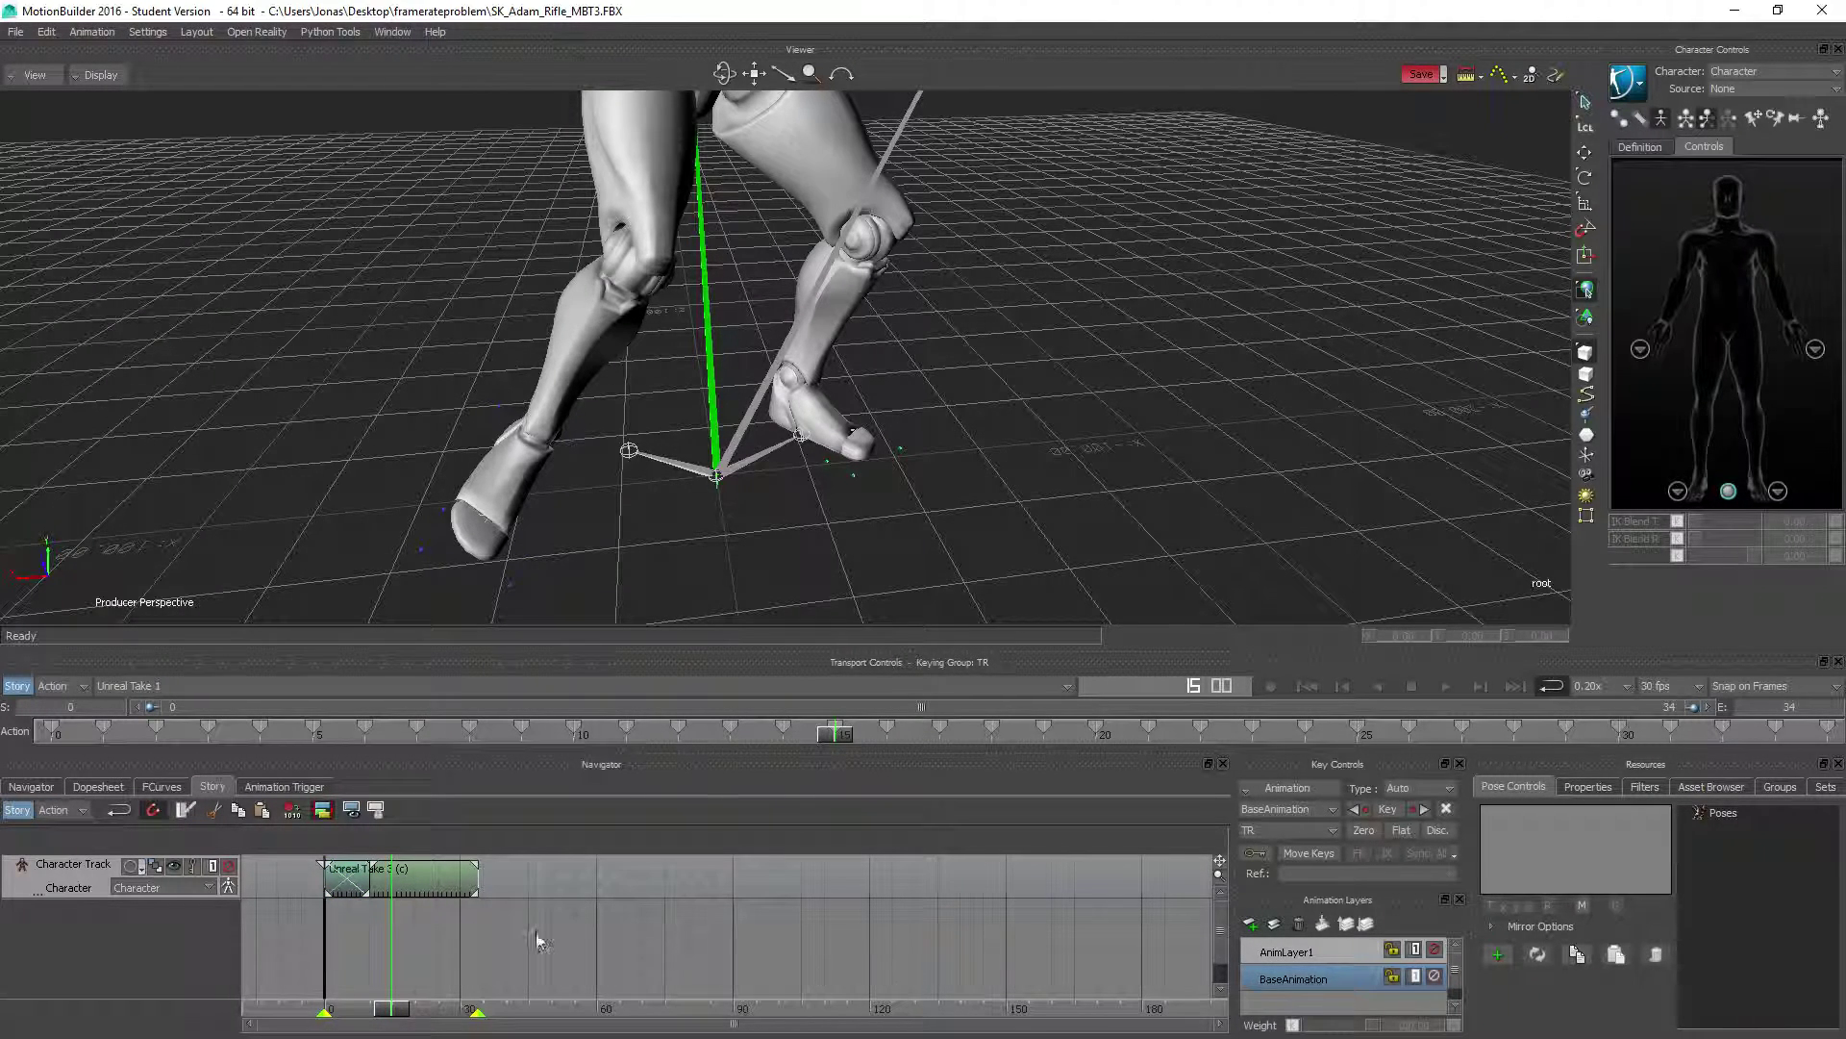
{"action": "right_click", "coordinate": [509, 885]}
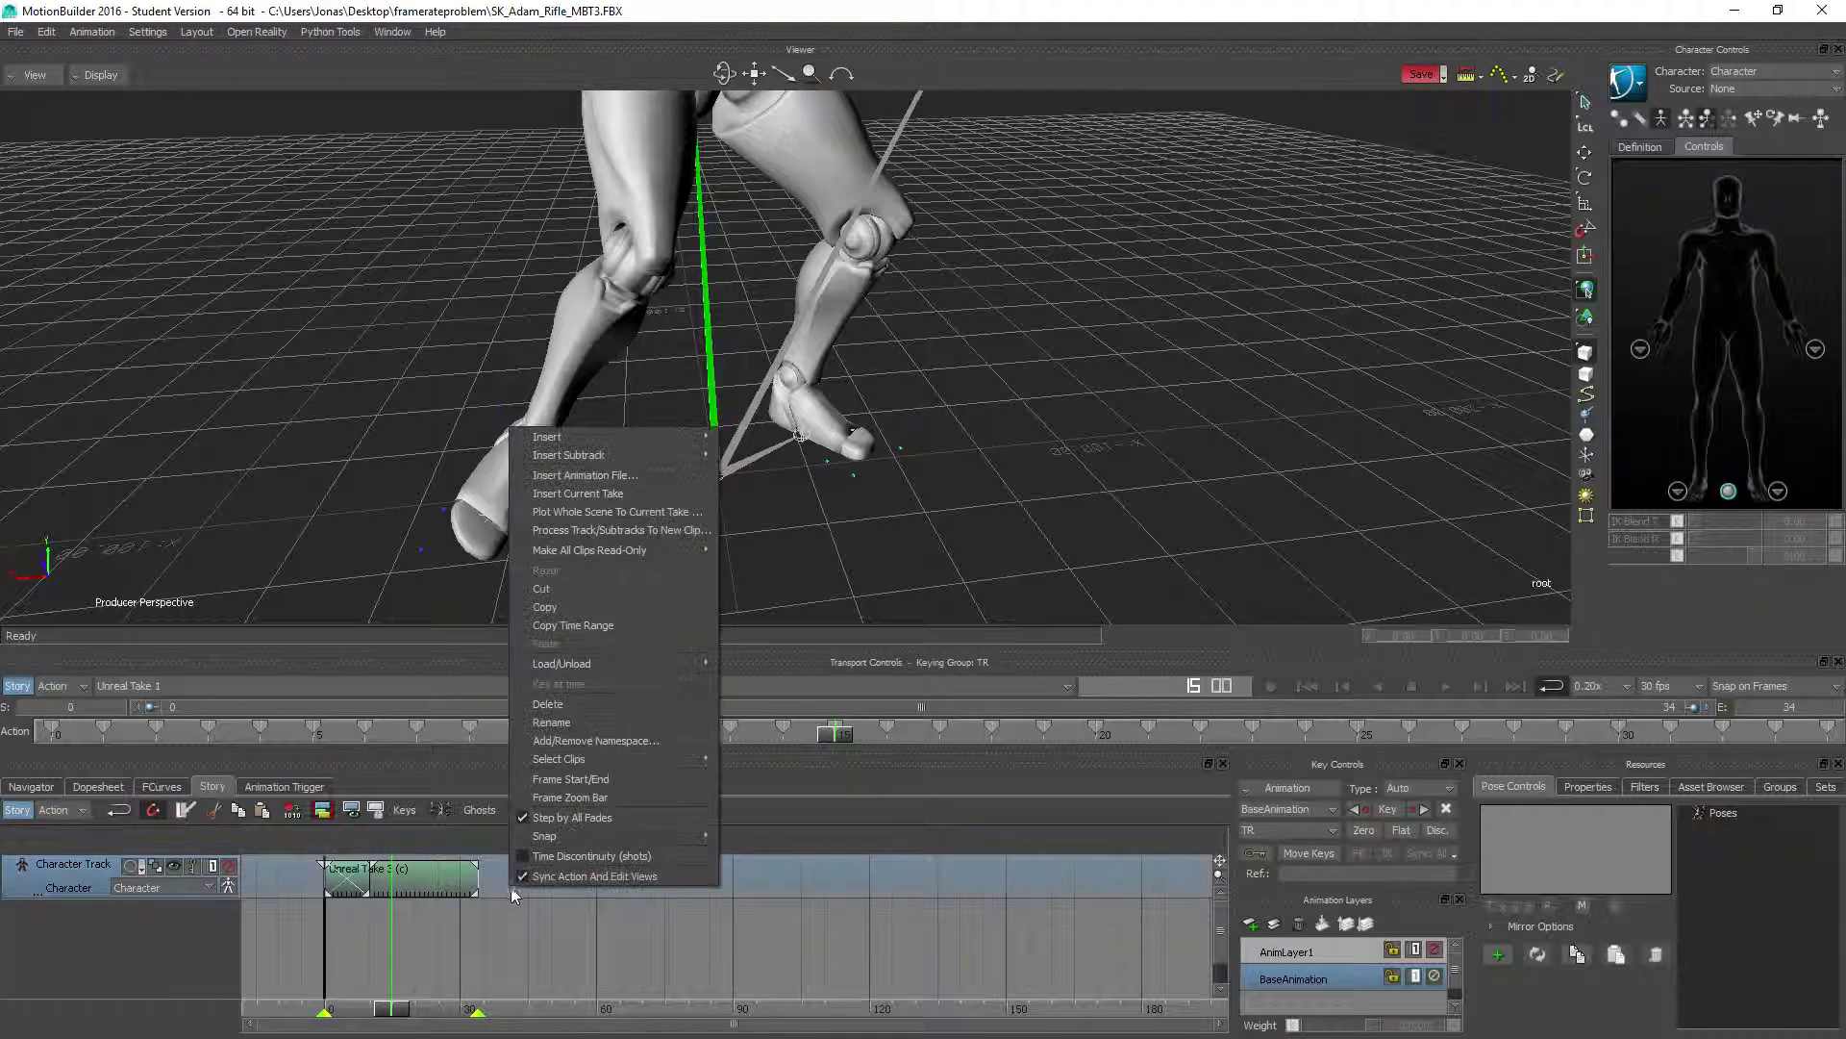
{"action": "left_click", "coordinate": [636, 512]}
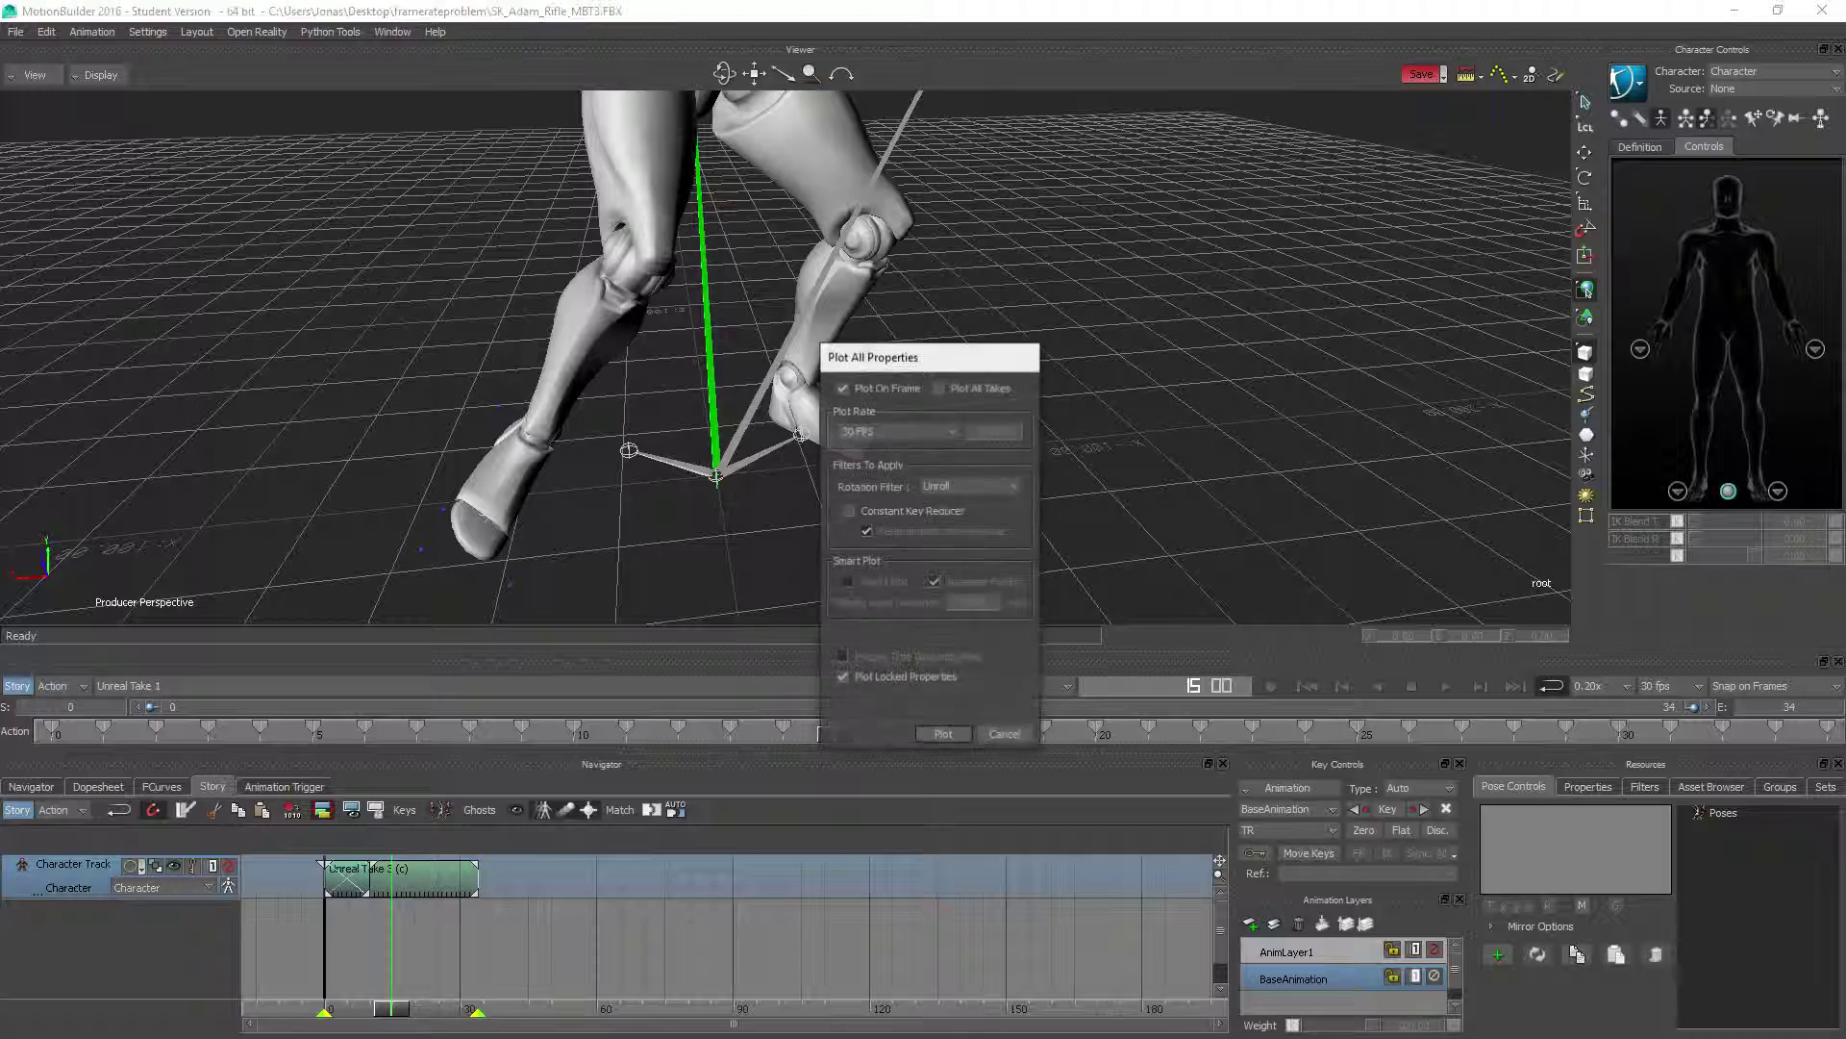
{"action": "left_click", "coordinate": [941, 735]}
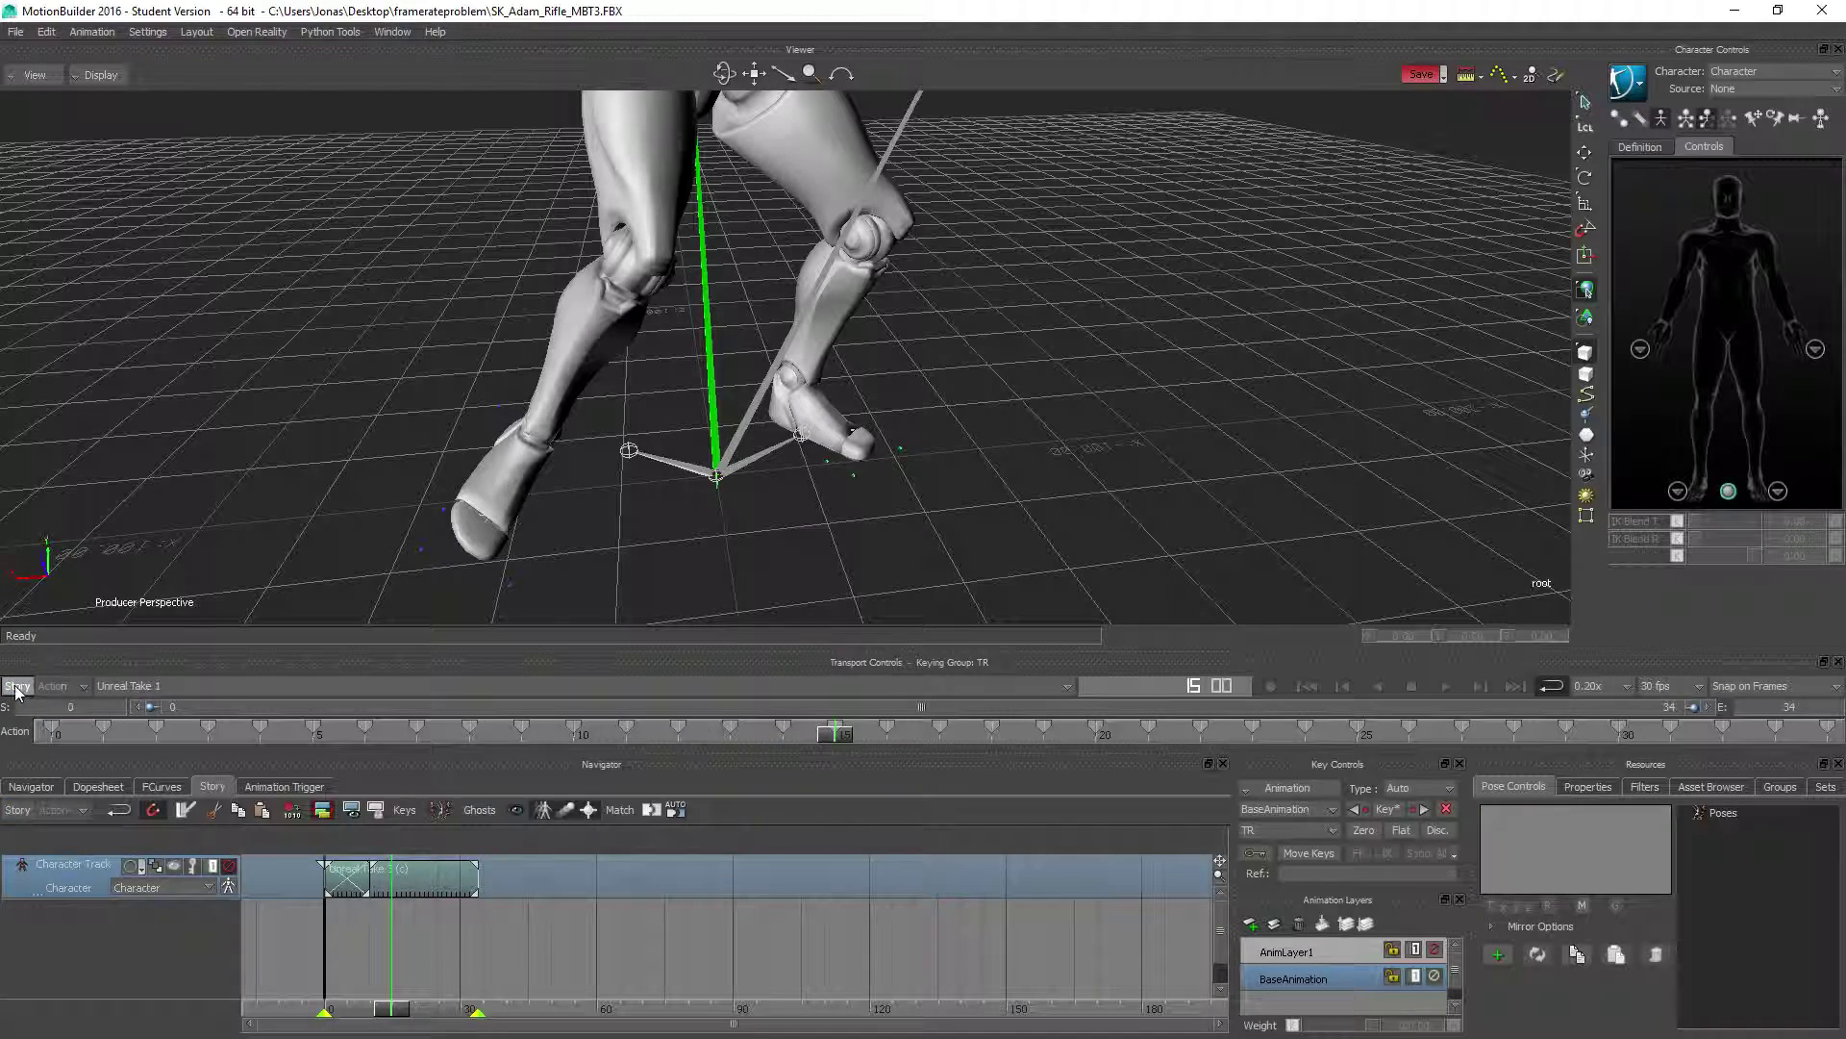
- Play the plotted take to check the upper body and rifle, and delete the Character Track from the Story
{"action": "left_click", "coordinate": [1448, 684]}
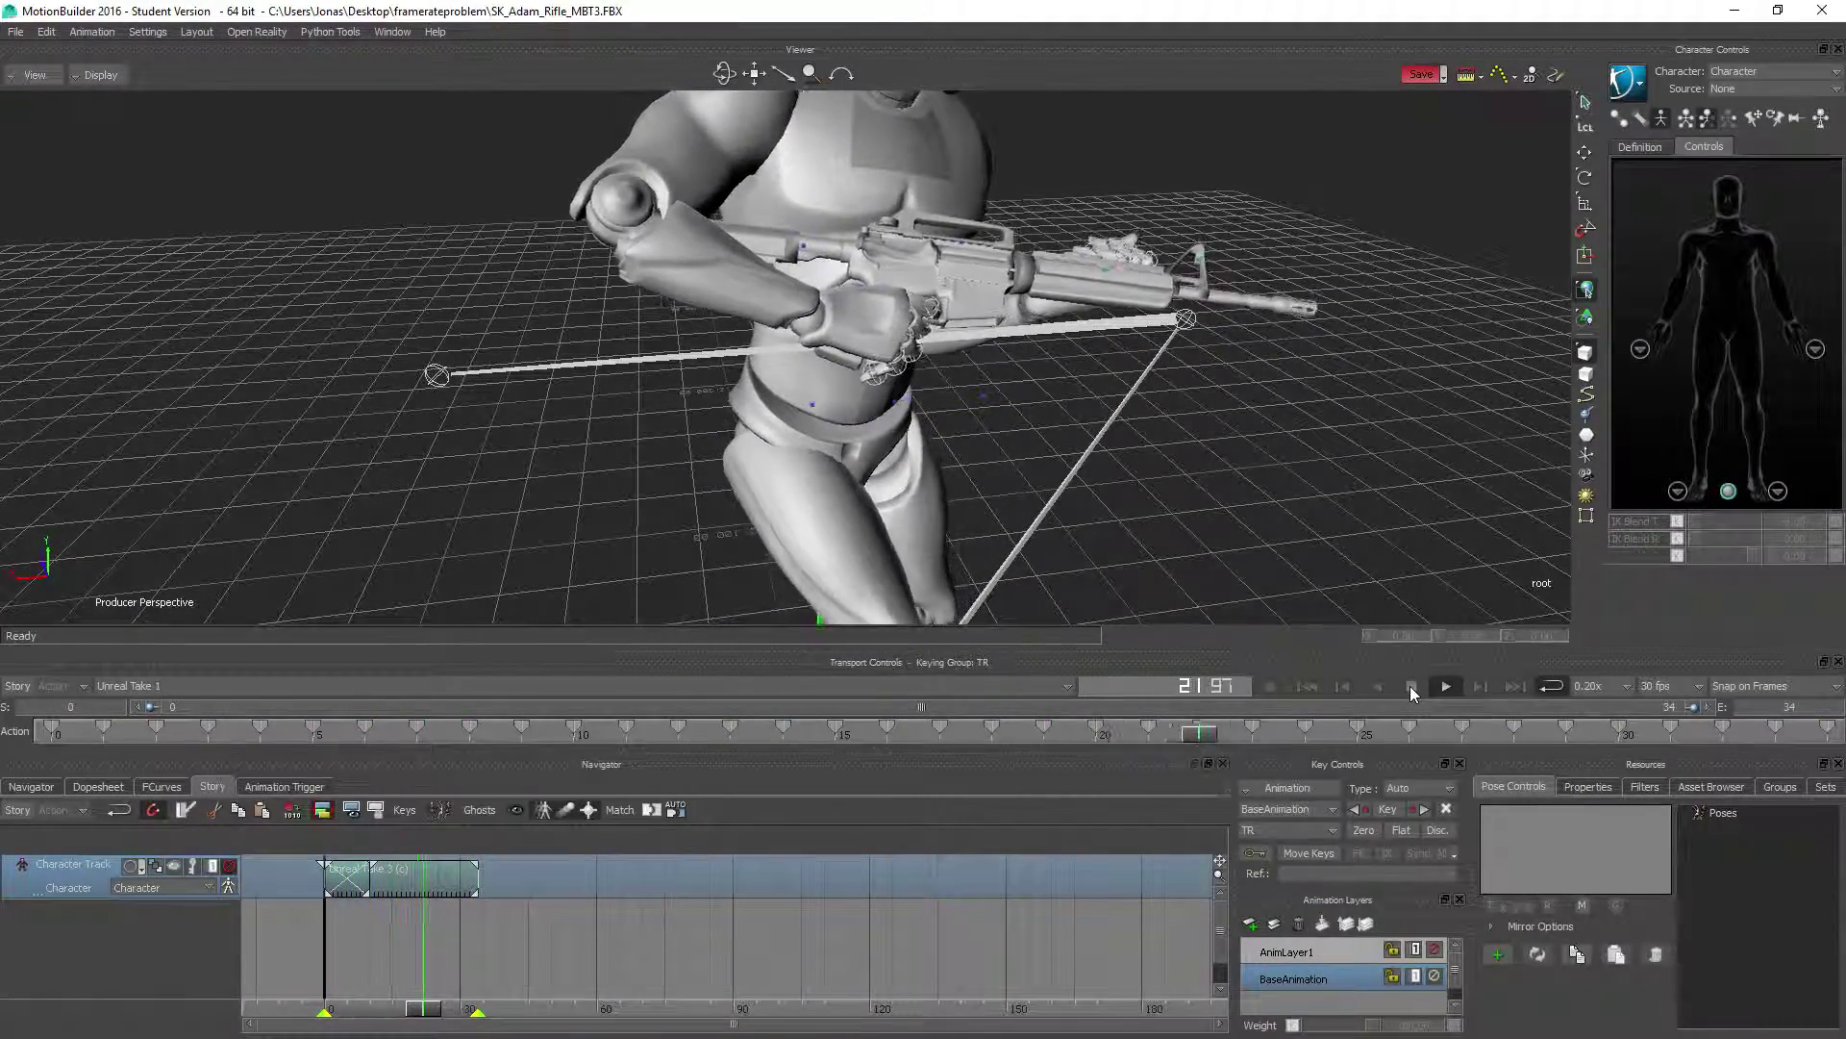
{"action": "right_click", "coordinate": [69, 870]}
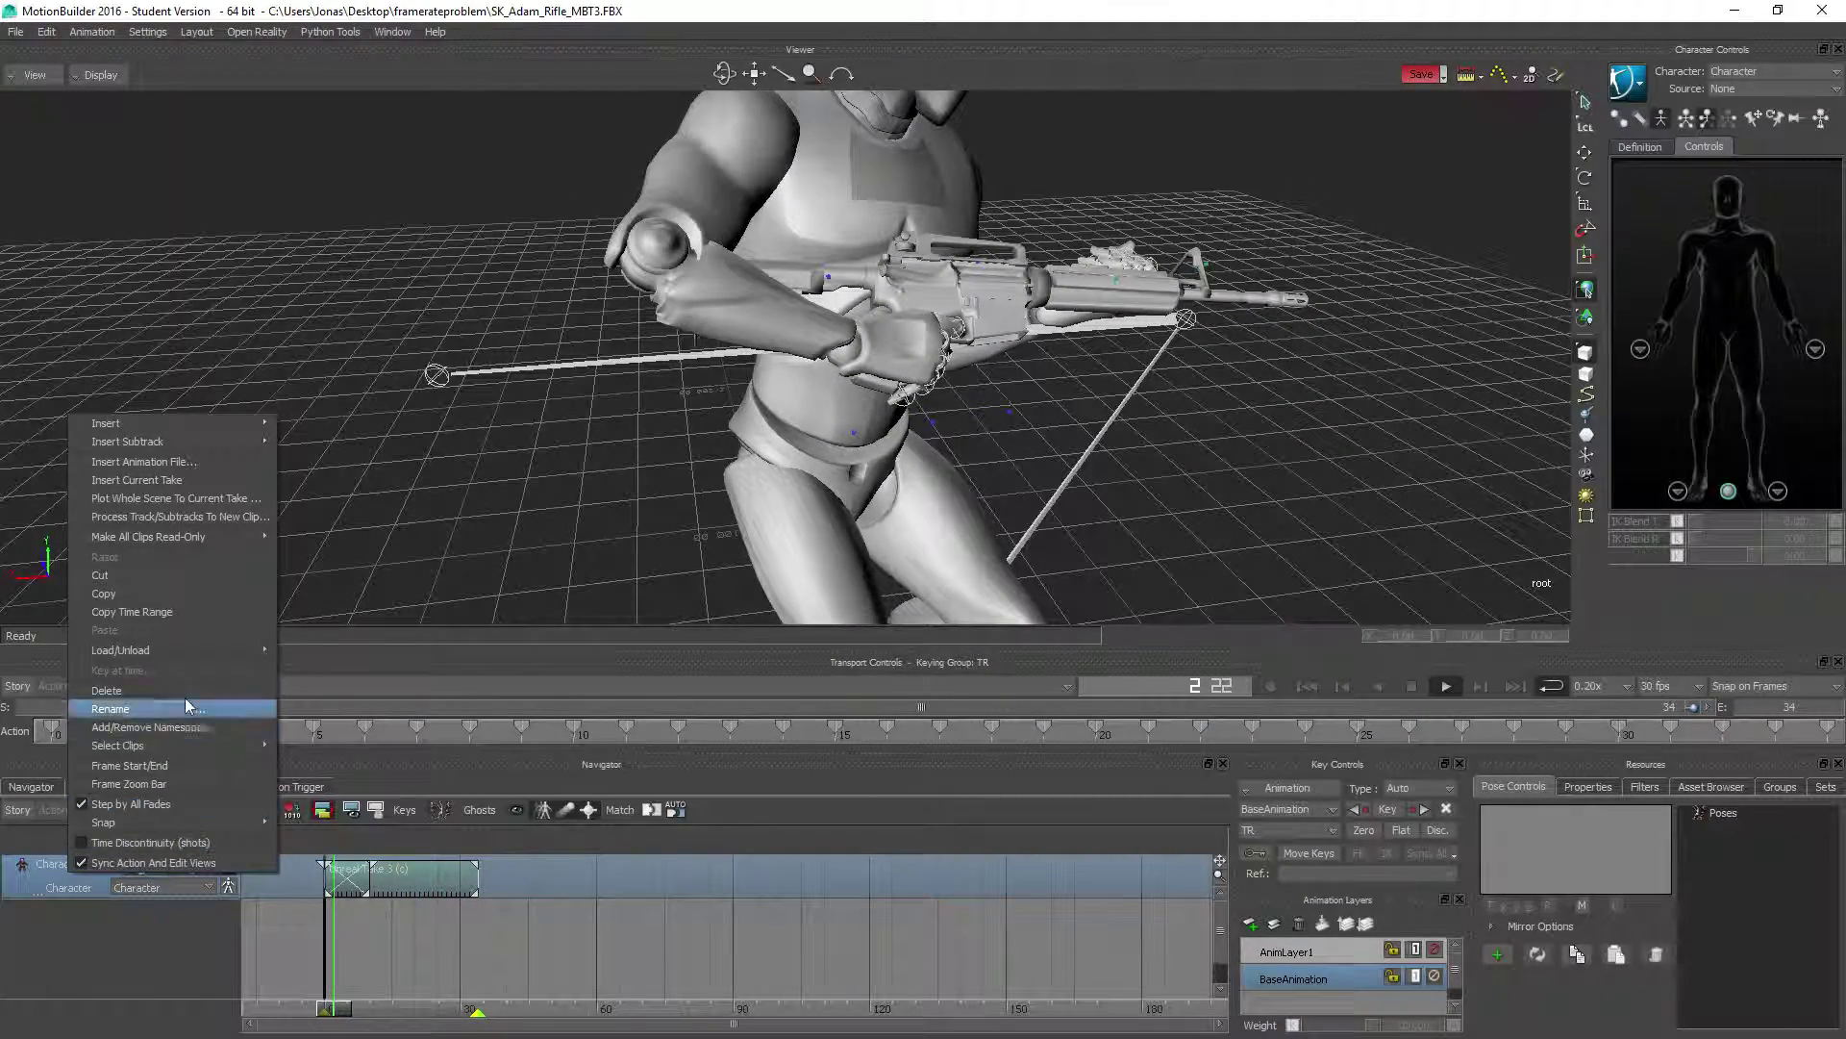
{"action": "left_click", "coordinate": [106, 691]}
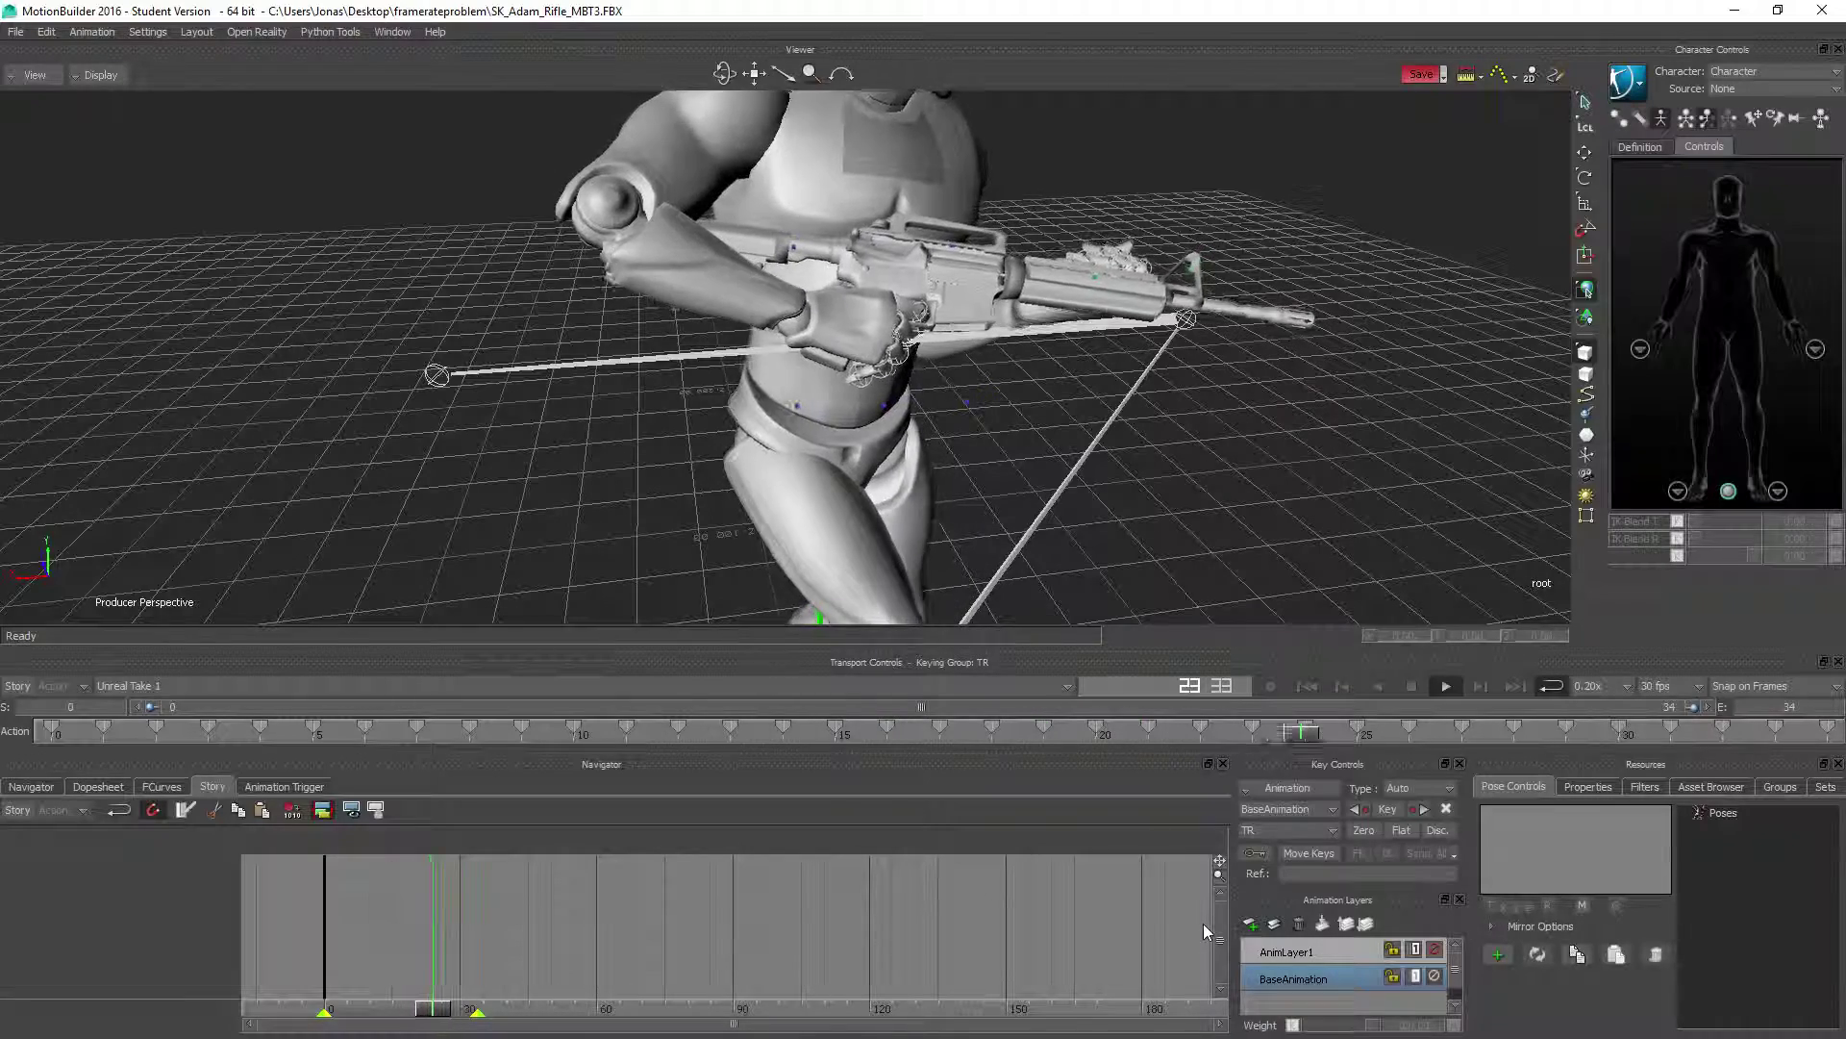
{"action": "left_click", "coordinate": [1413, 685]}
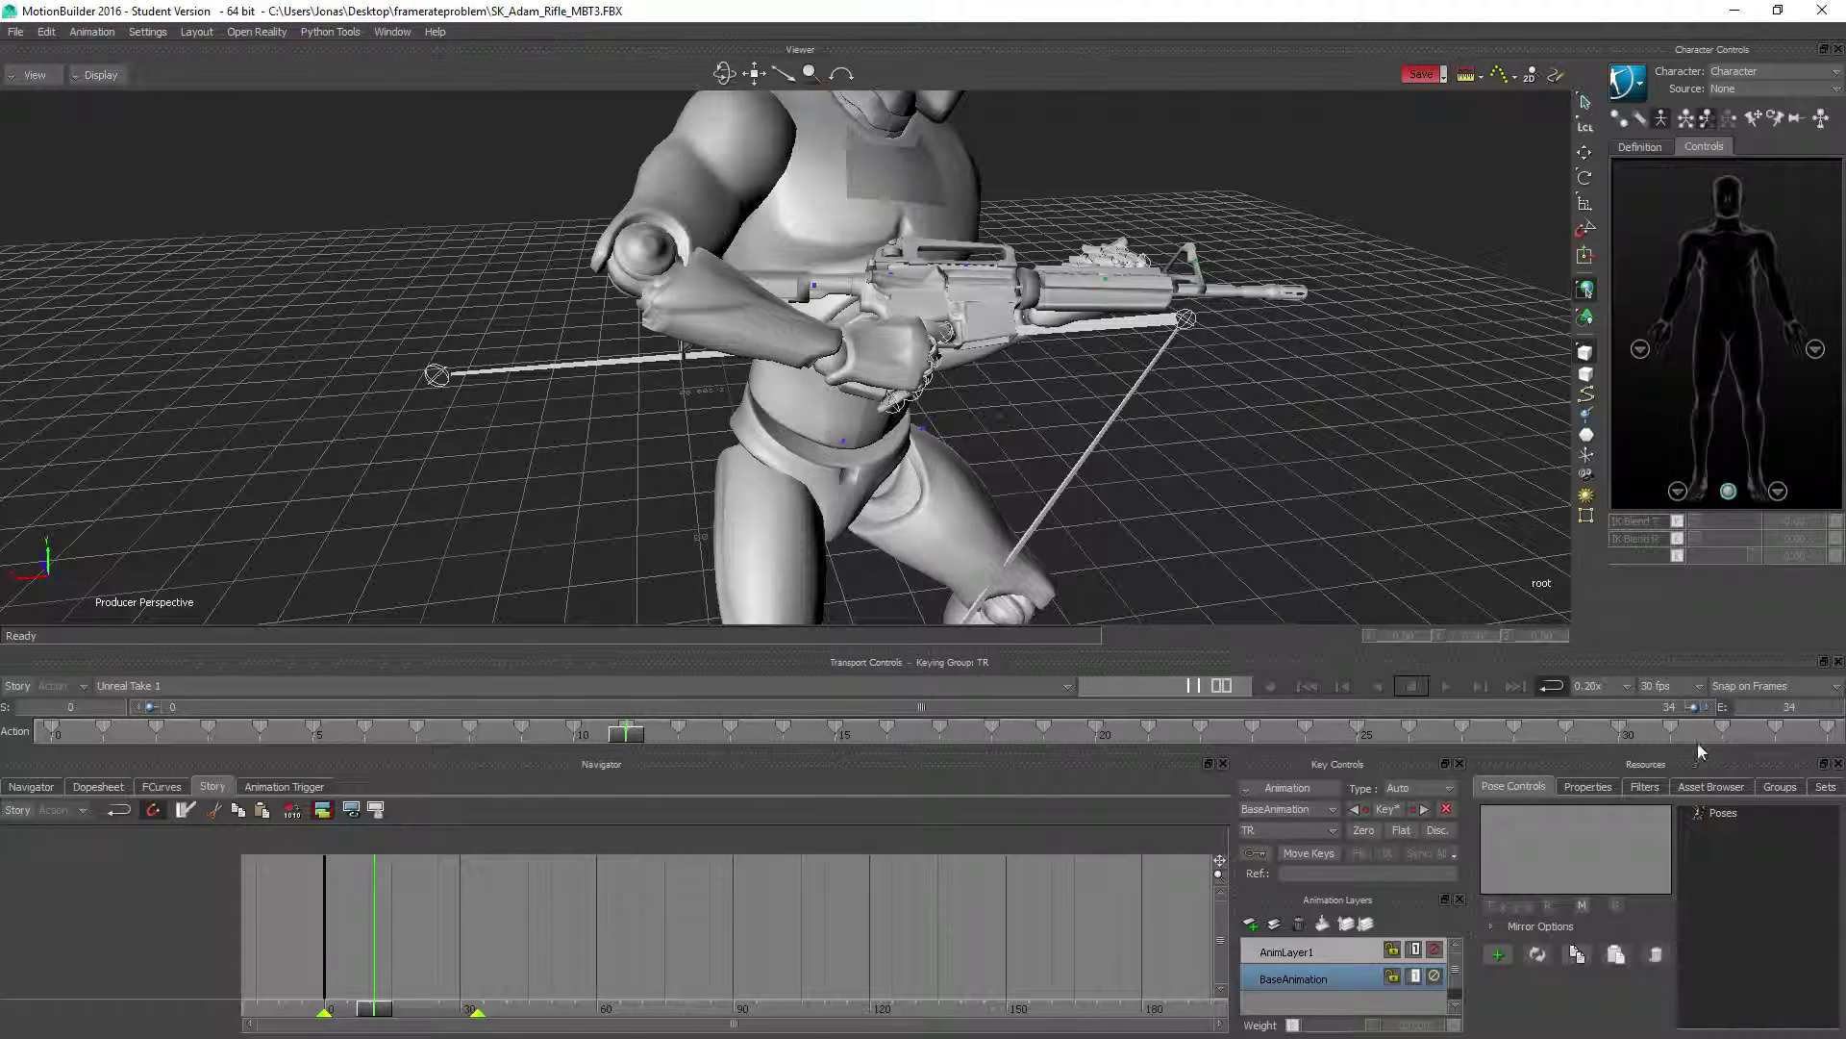
{"action": "left_click_drag", "start_coordinate": [1020, 505], "coordinate": [983, 502], "text": "ctrl+shift"}
{"action": "scroll", "coordinate": [983, 494], "scroll_direction": "down", "scroll_amount": 3}
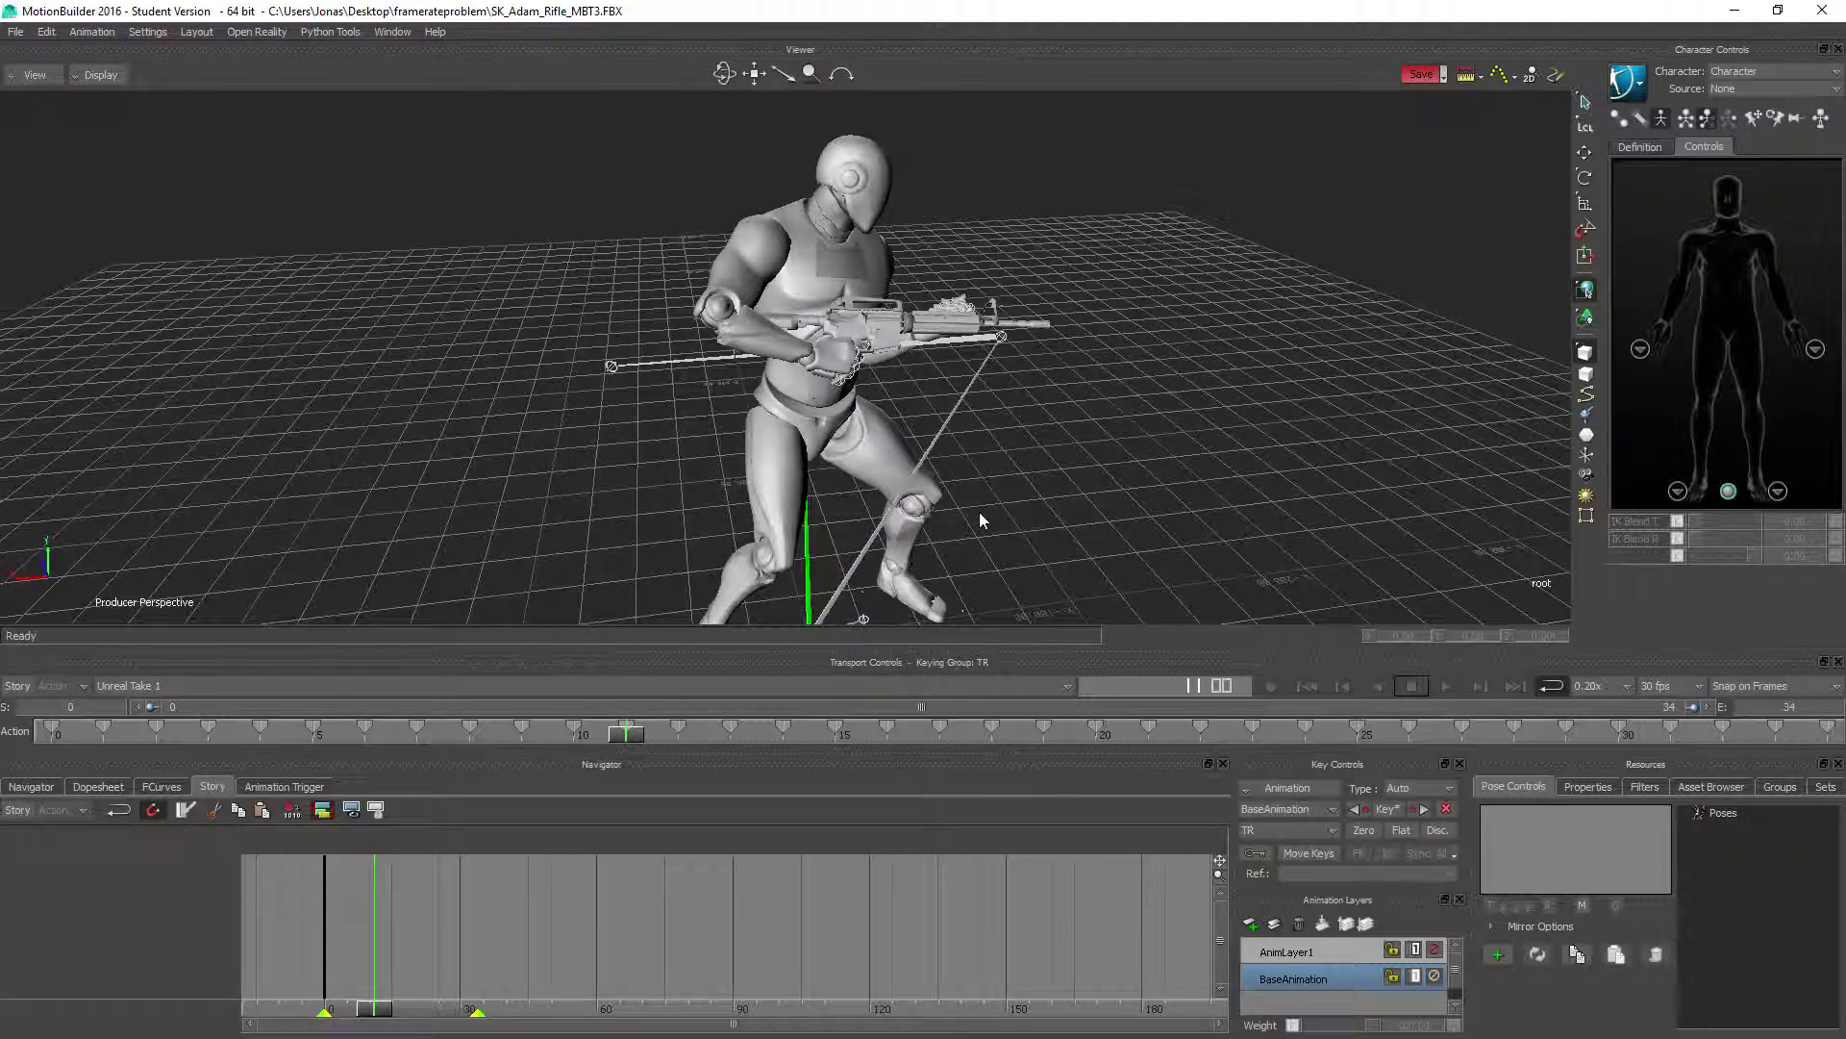